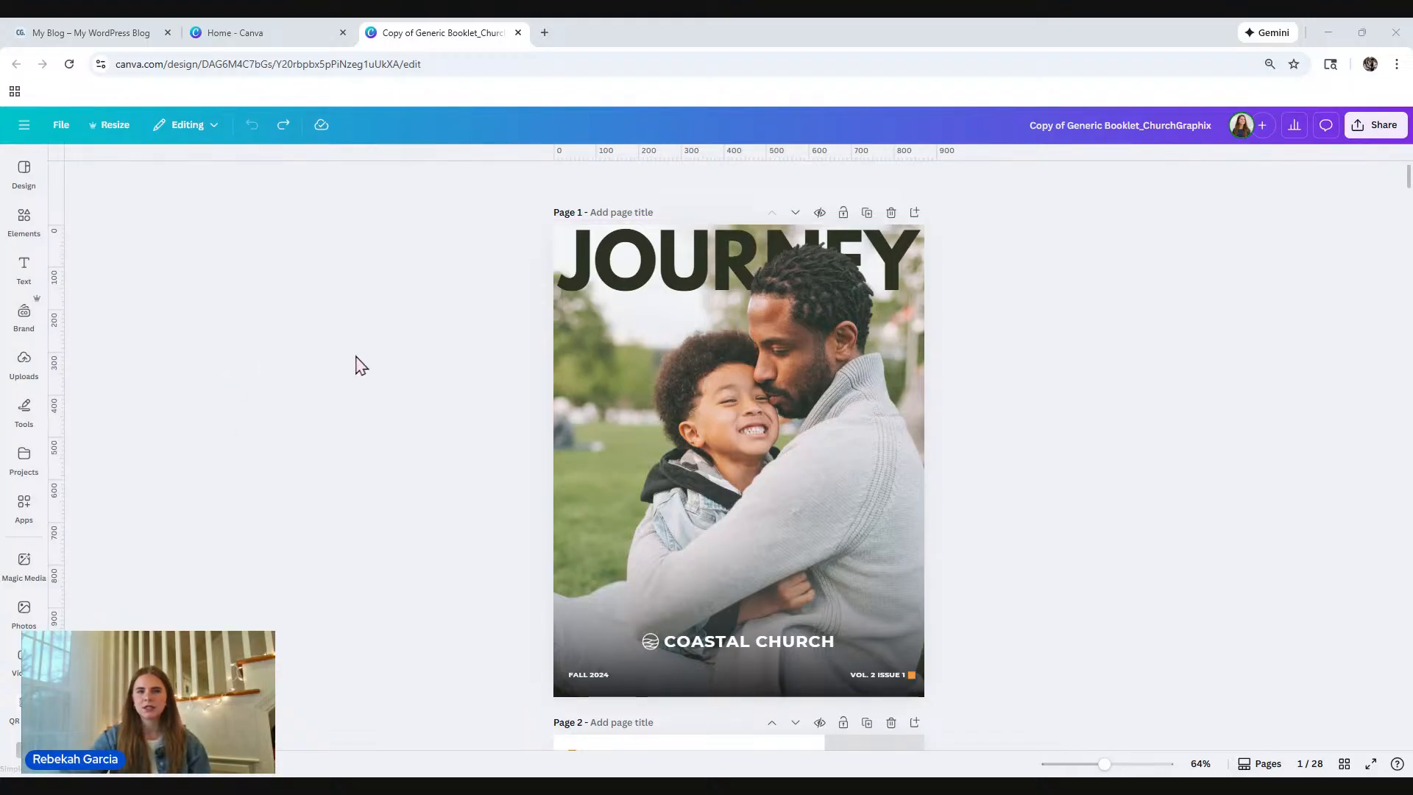
Step: Look through the booklet's first pages and display all pages in the grid overview
scroll(1233, 406, down, 5)
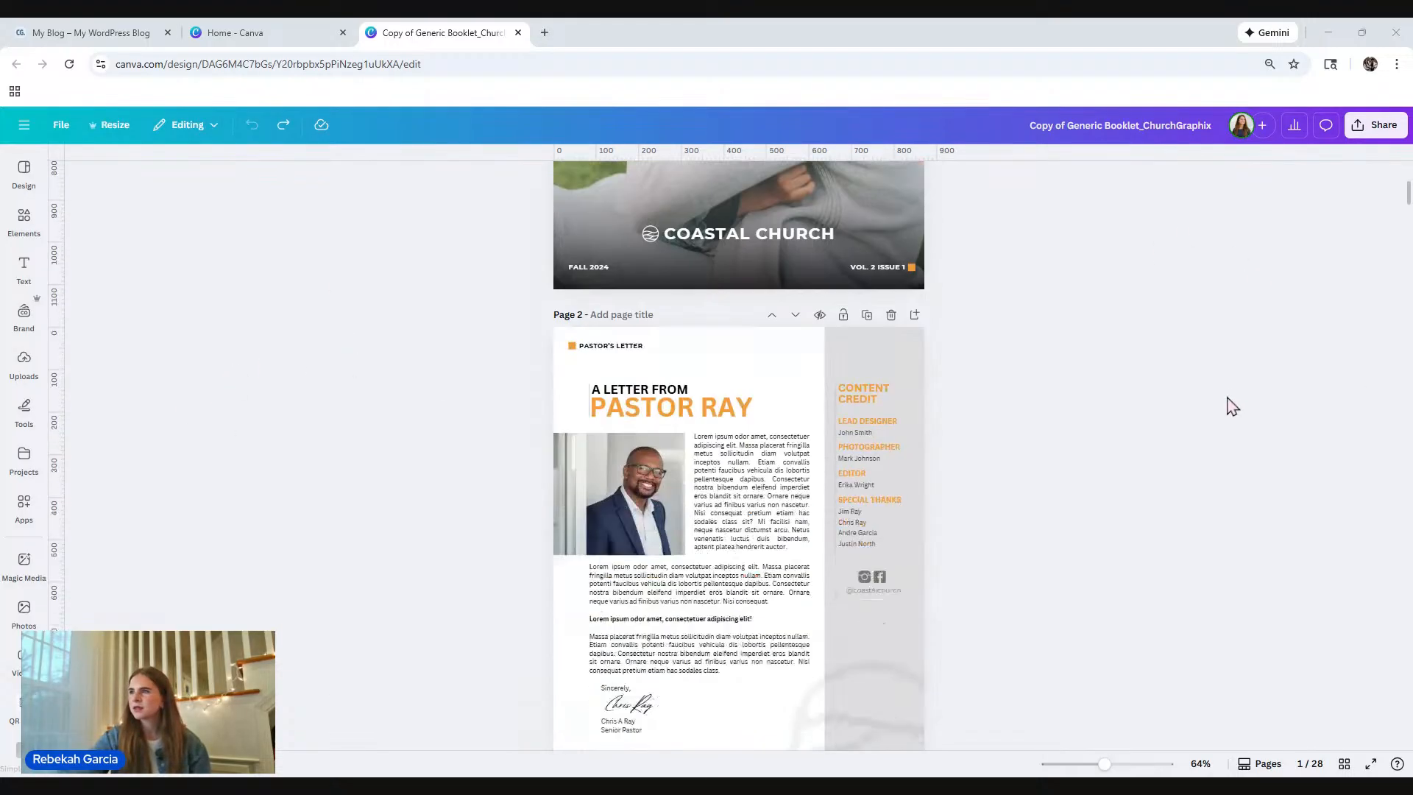
scroll(1233, 406, down, 3)
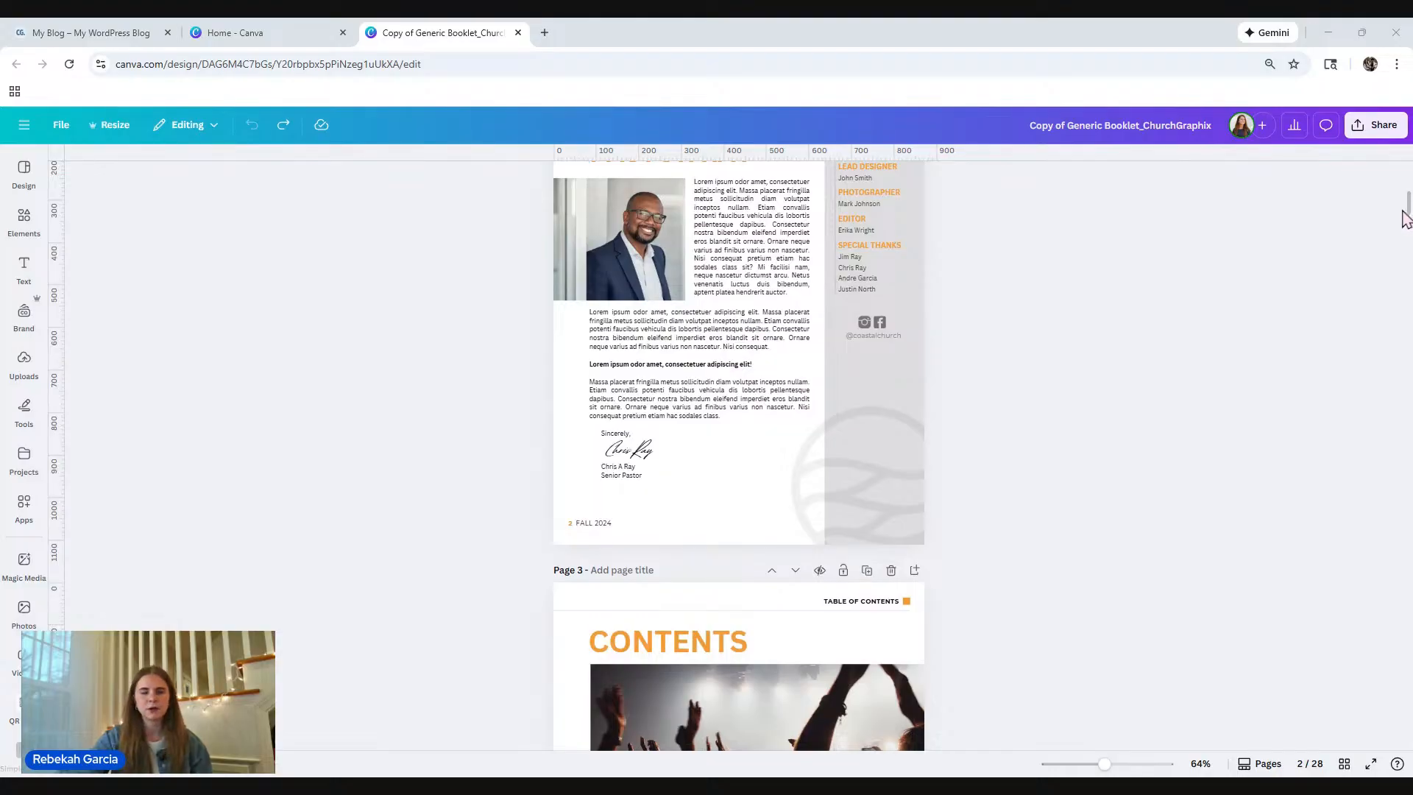
drag(1408, 203, 1408, 237)
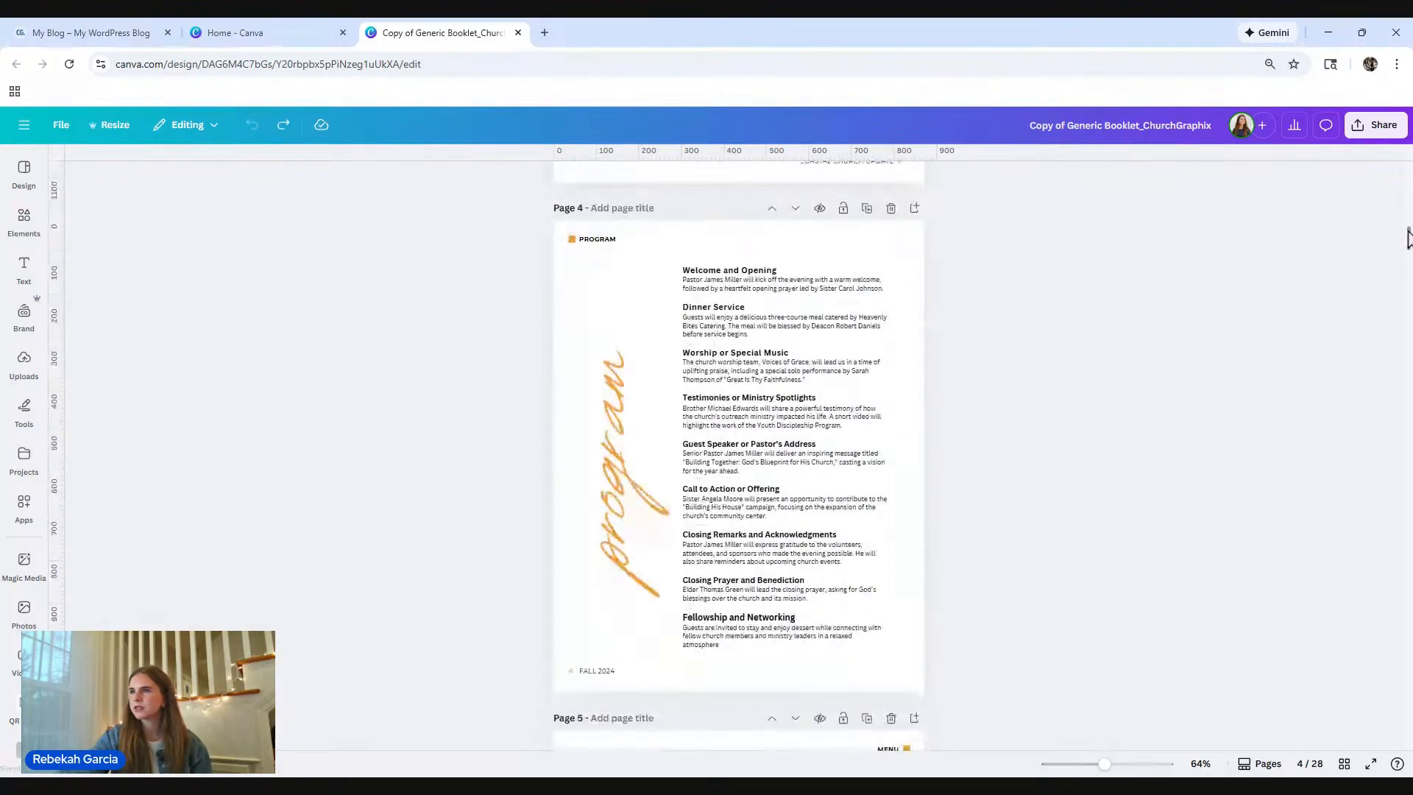
click(1346, 765)
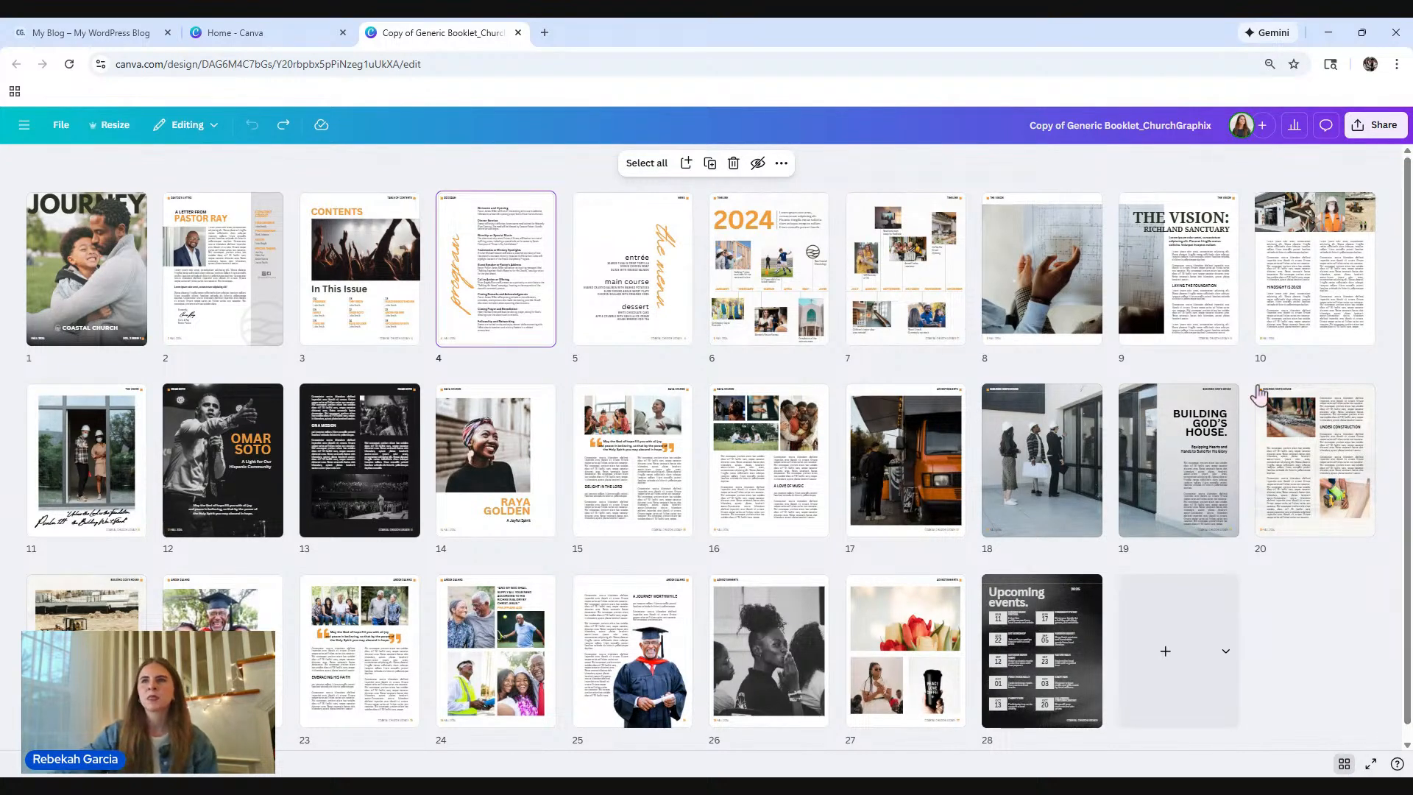
mouse_move(1103, 204)
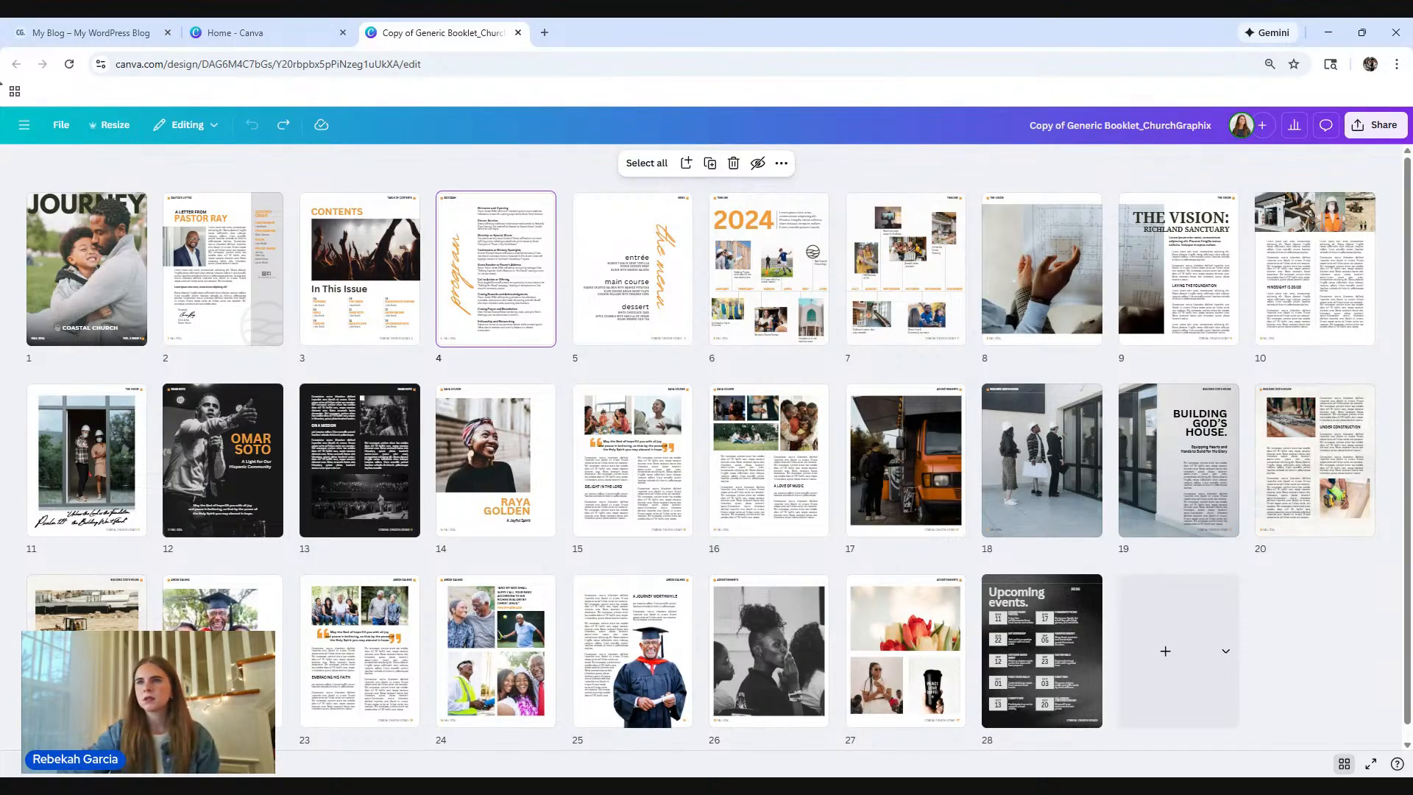
Step: Open page 2, upload the Christmas tree photo and replace the portrait in the pastor's letter with it
double_click(210, 284)
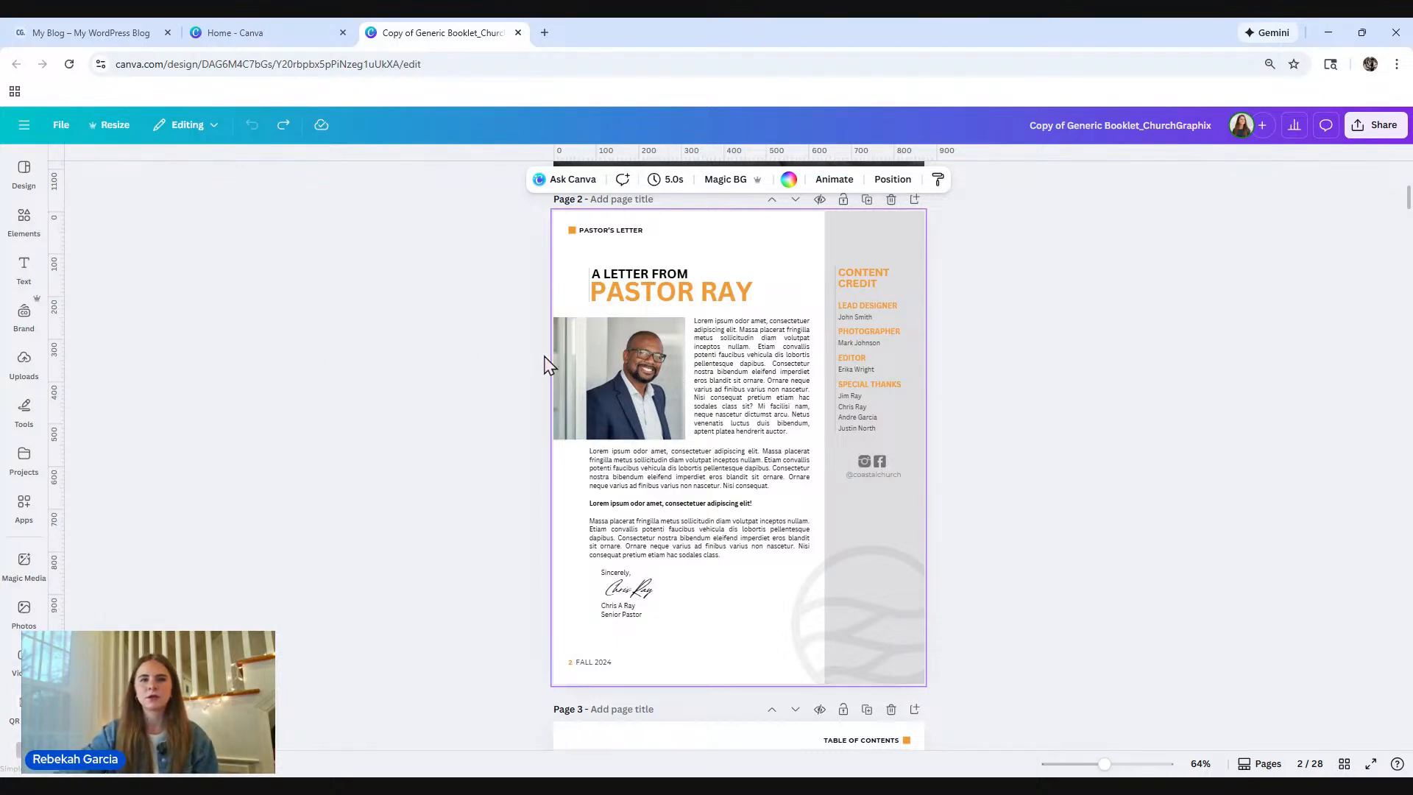
click(25, 364)
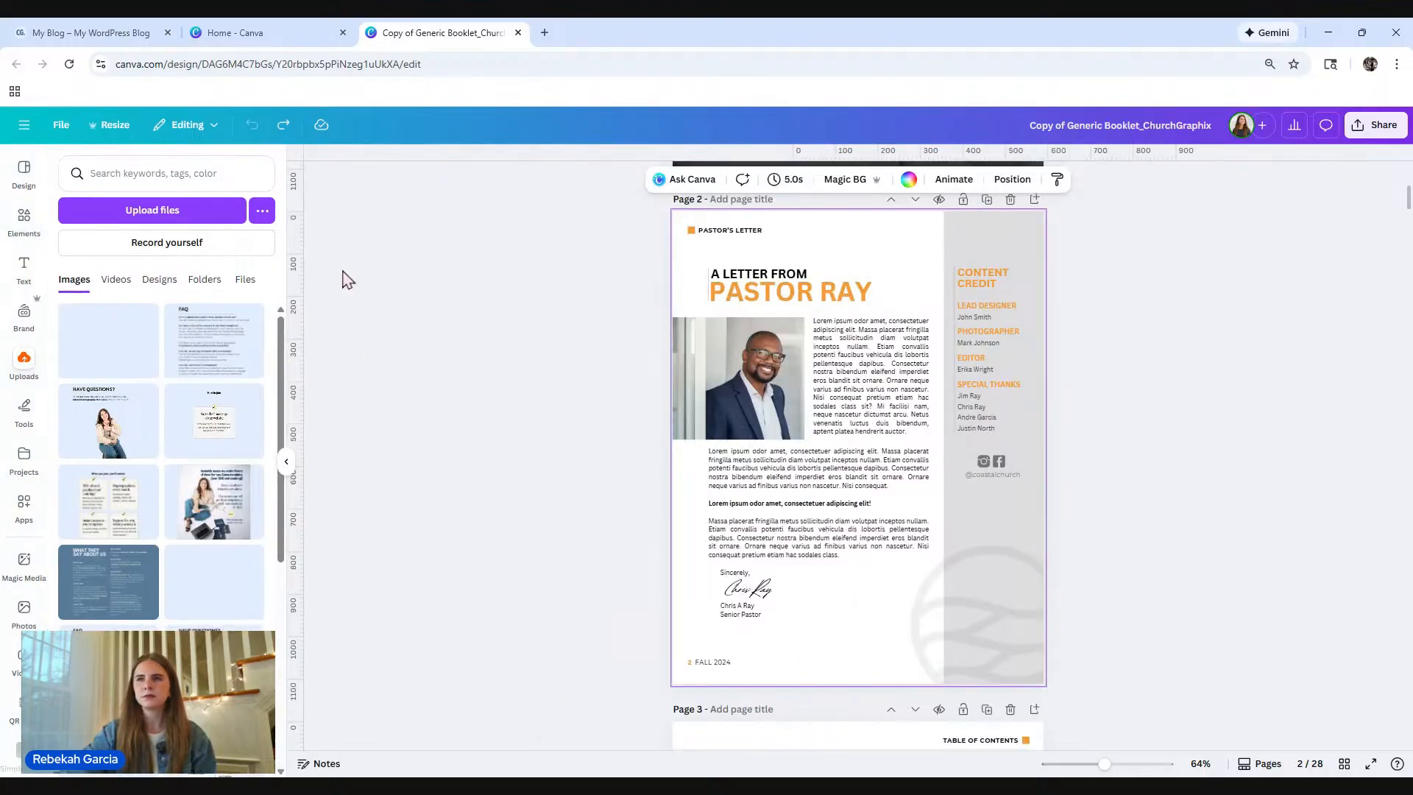
click(172, 223)
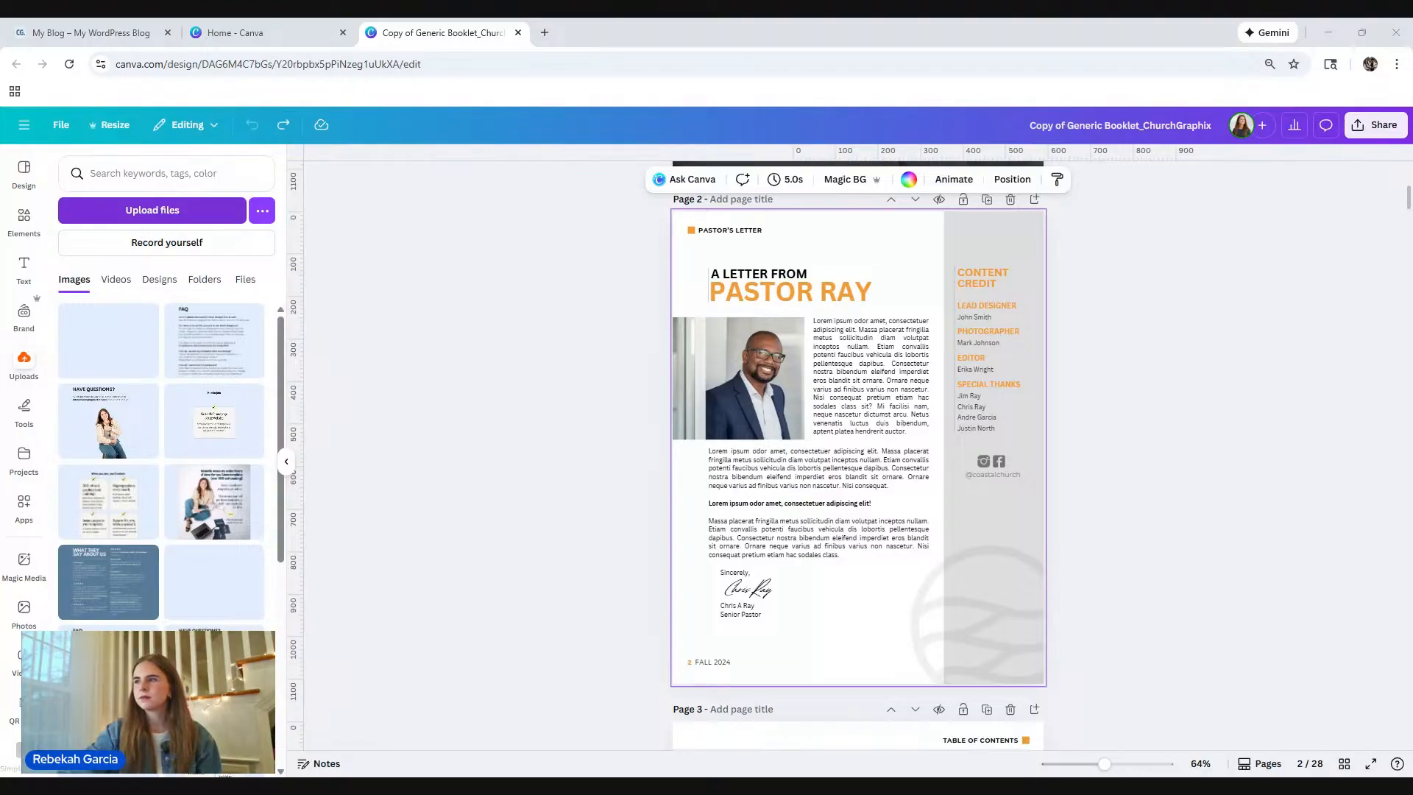
key(Escape)
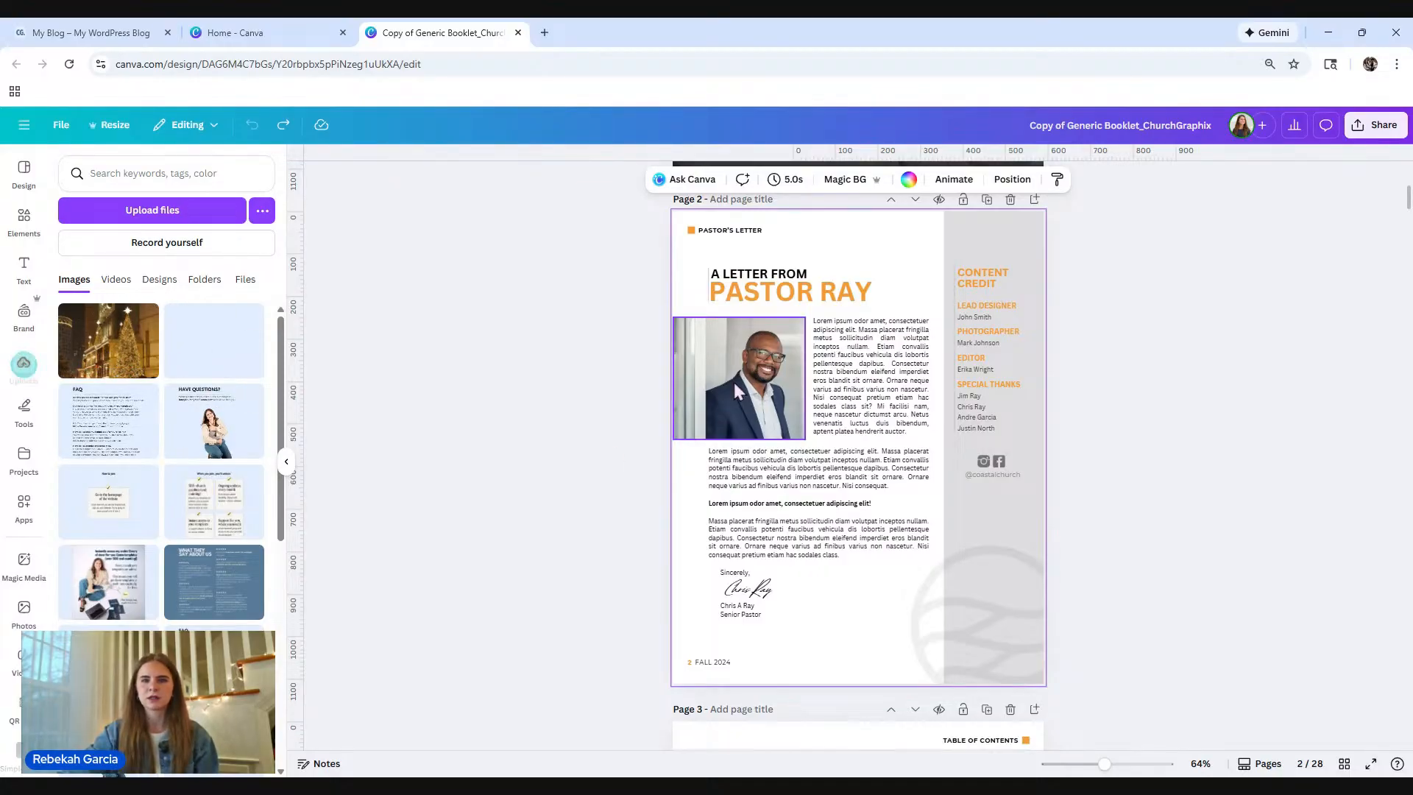
click(94, 349)
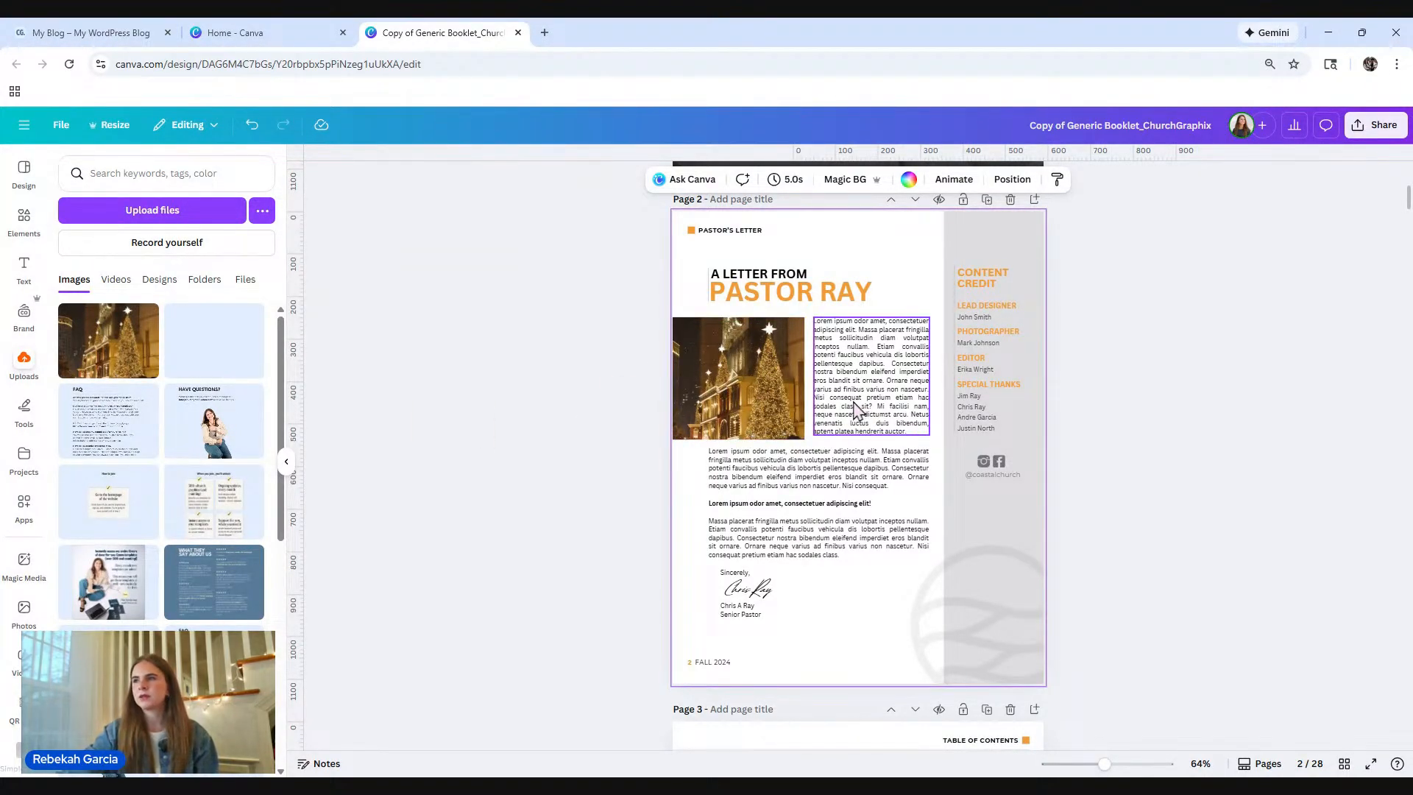
Step: Crop the Christmas tree photo on page 2, shifting the image rightward until its left edge meets the frame
click(739, 373)
double_click(740, 373)
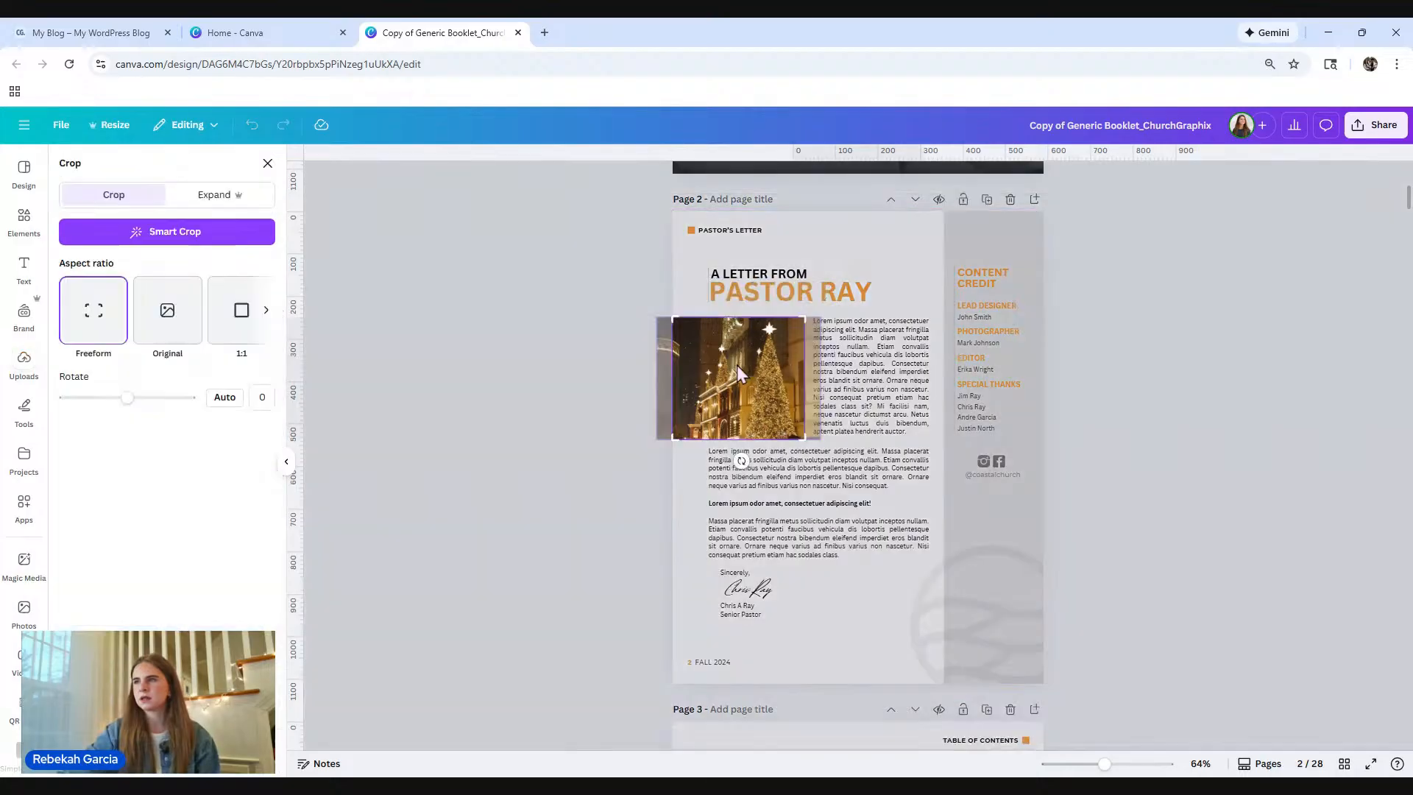
drag(740, 374, 768, 379)
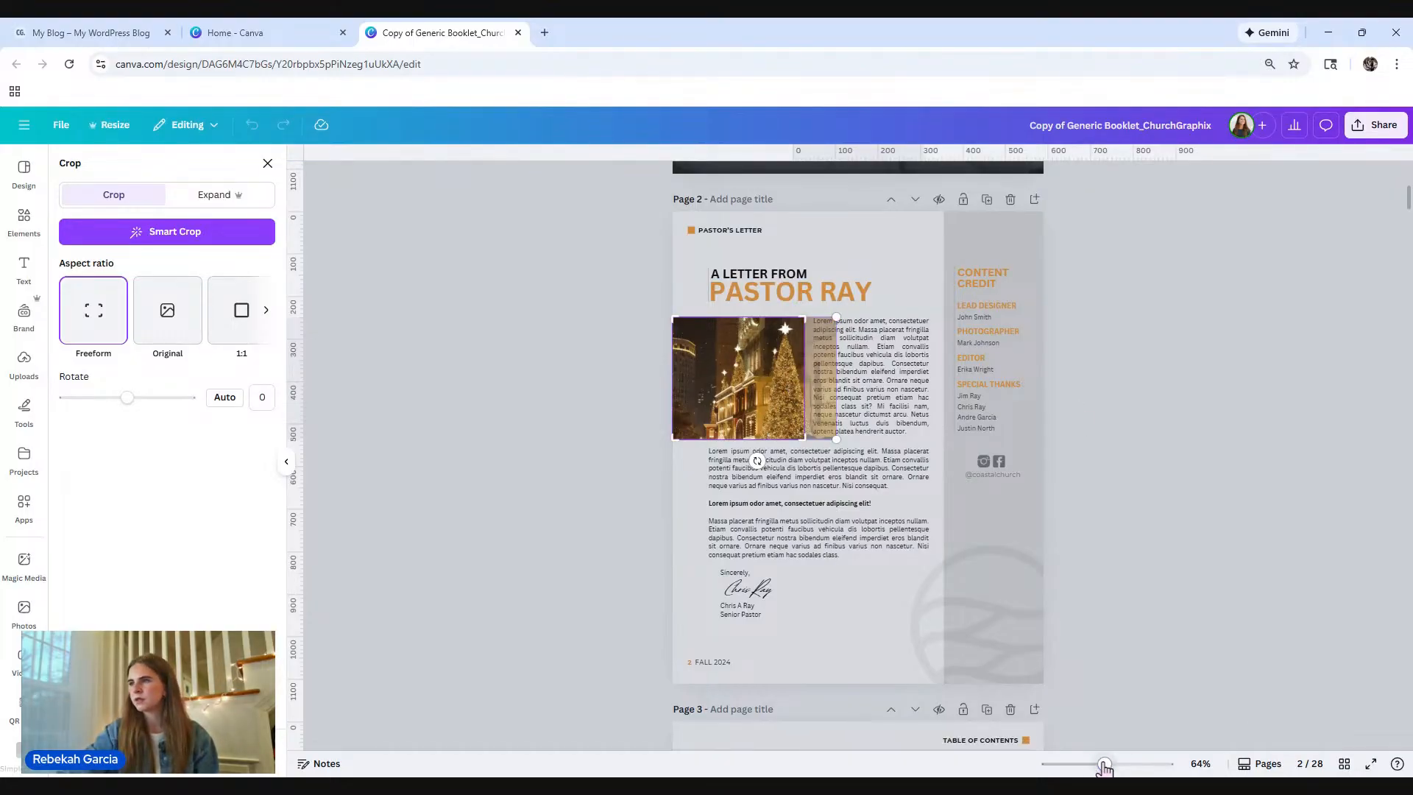
drag(1103, 764, 1137, 764)
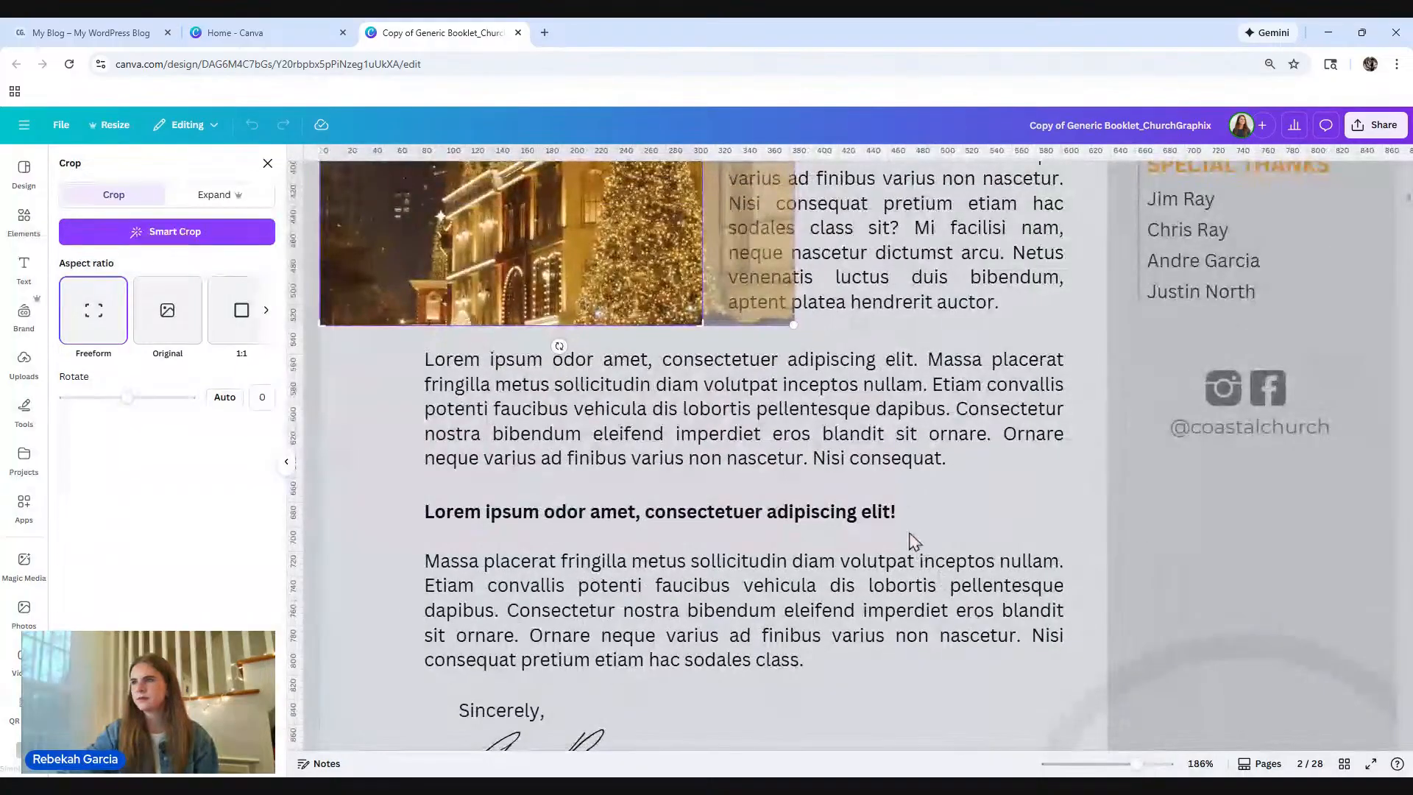
scroll(911, 535, up, 2)
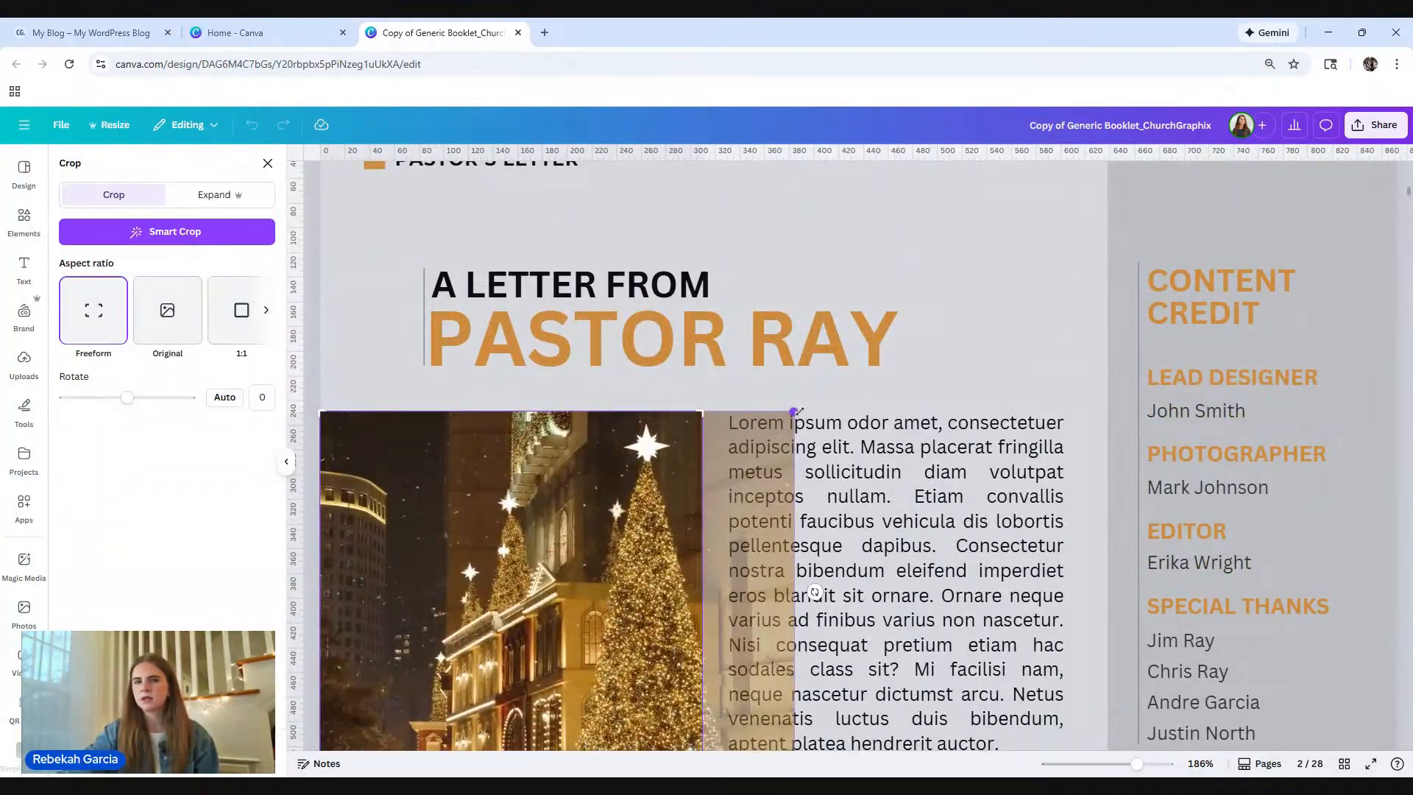
drag(798, 412, 822, 455)
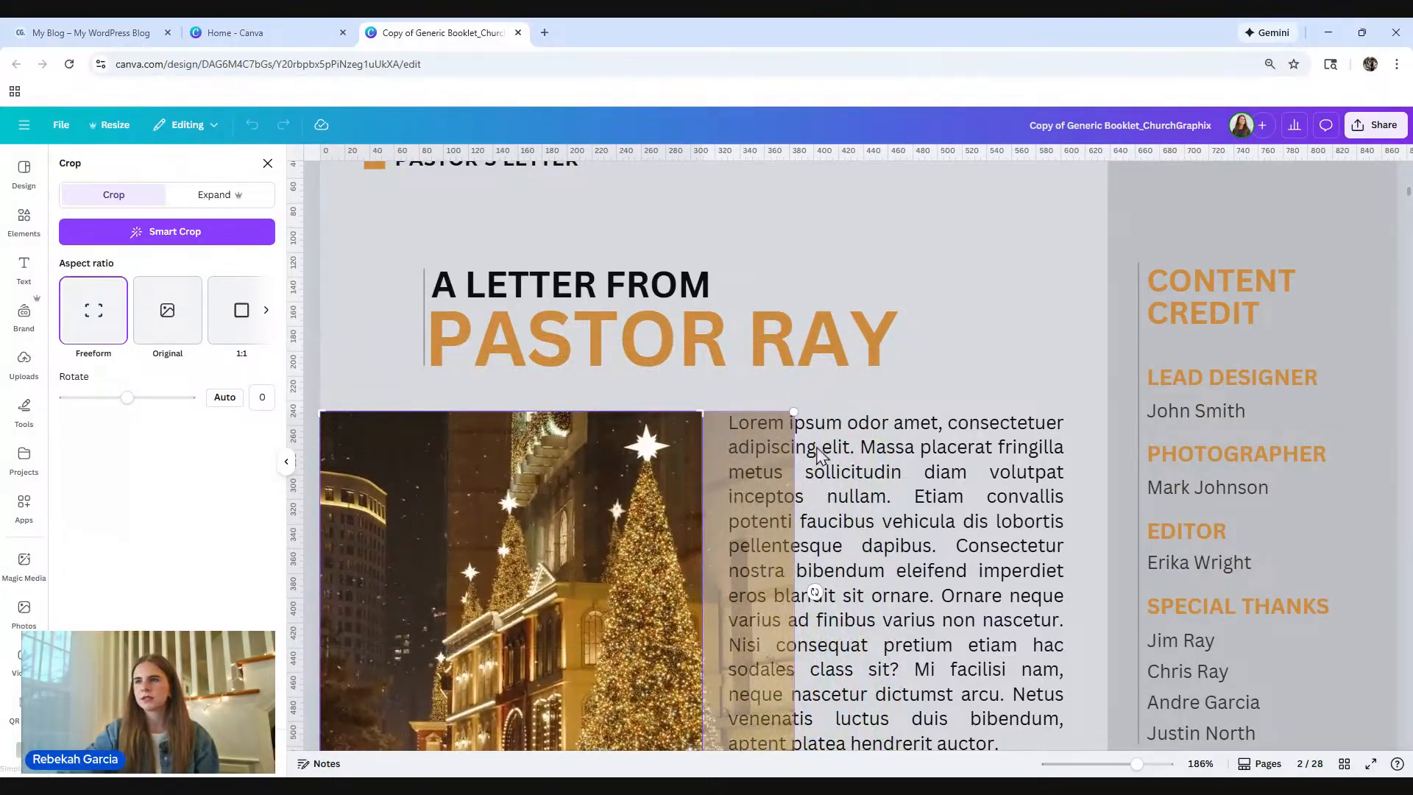
Step: Try to widen the Christmas tree photo's crop to the full image width, apply it, and undo the crop edit
scroll(823, 453, down, 3)
scroll(823, 453, up, 1)
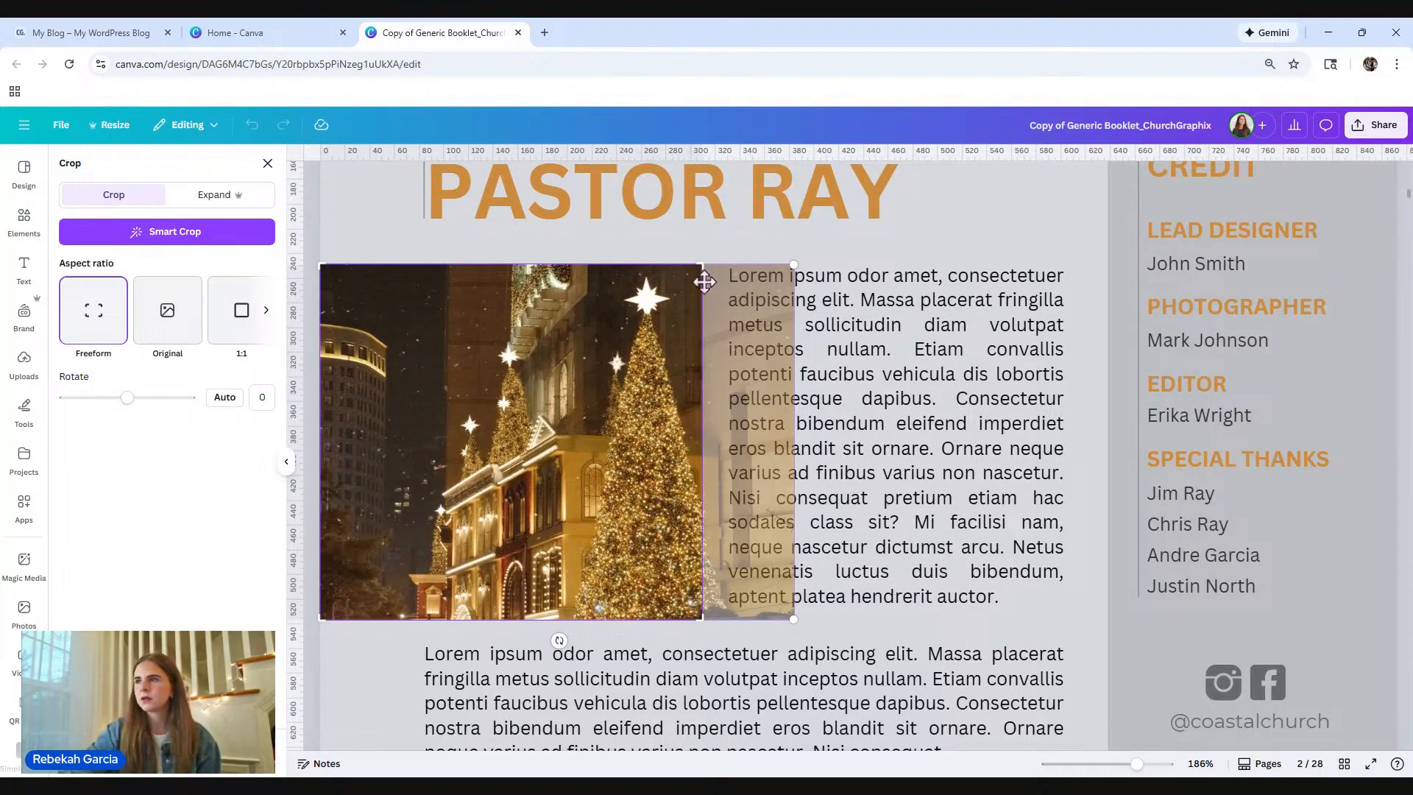
drag(705, 262, 794, 264)
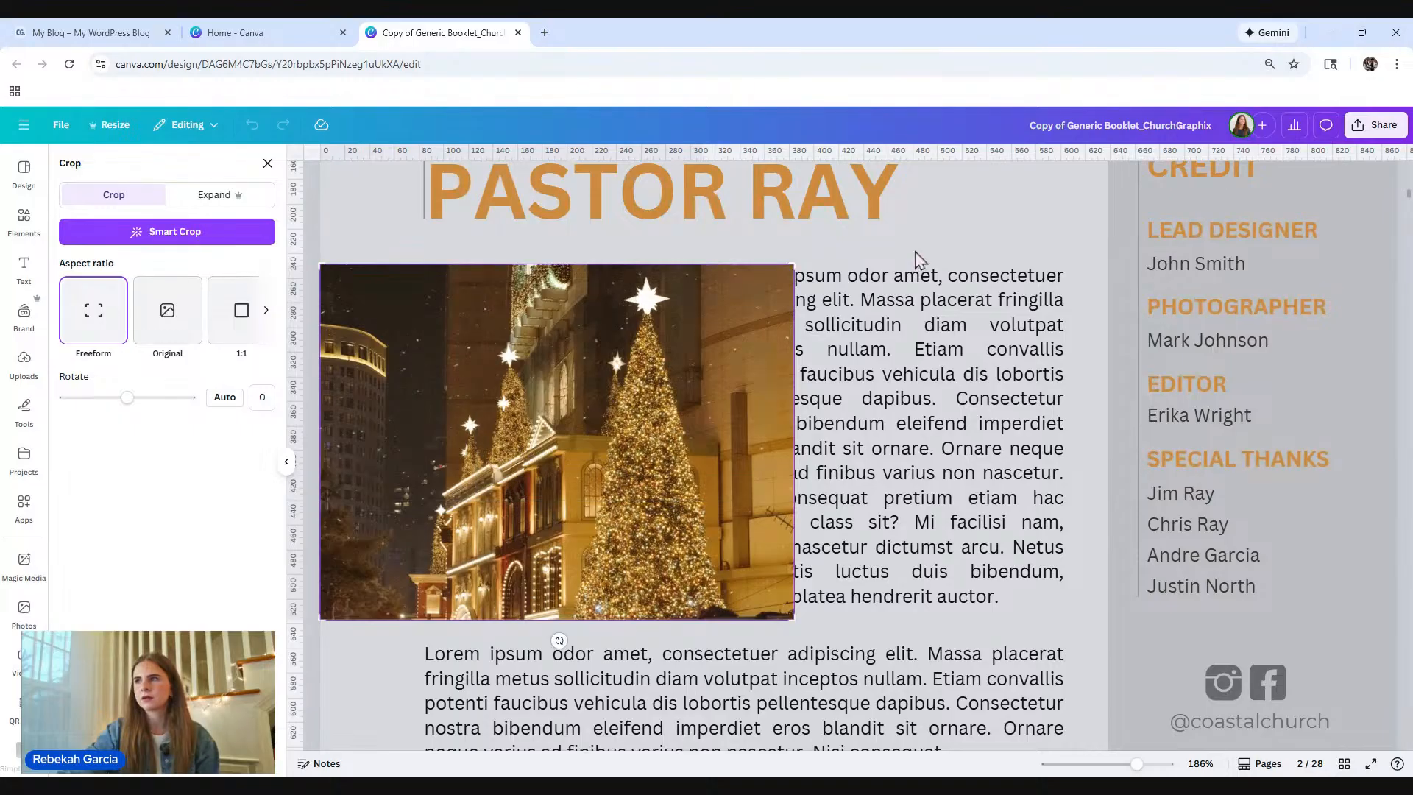
click(755, 379)
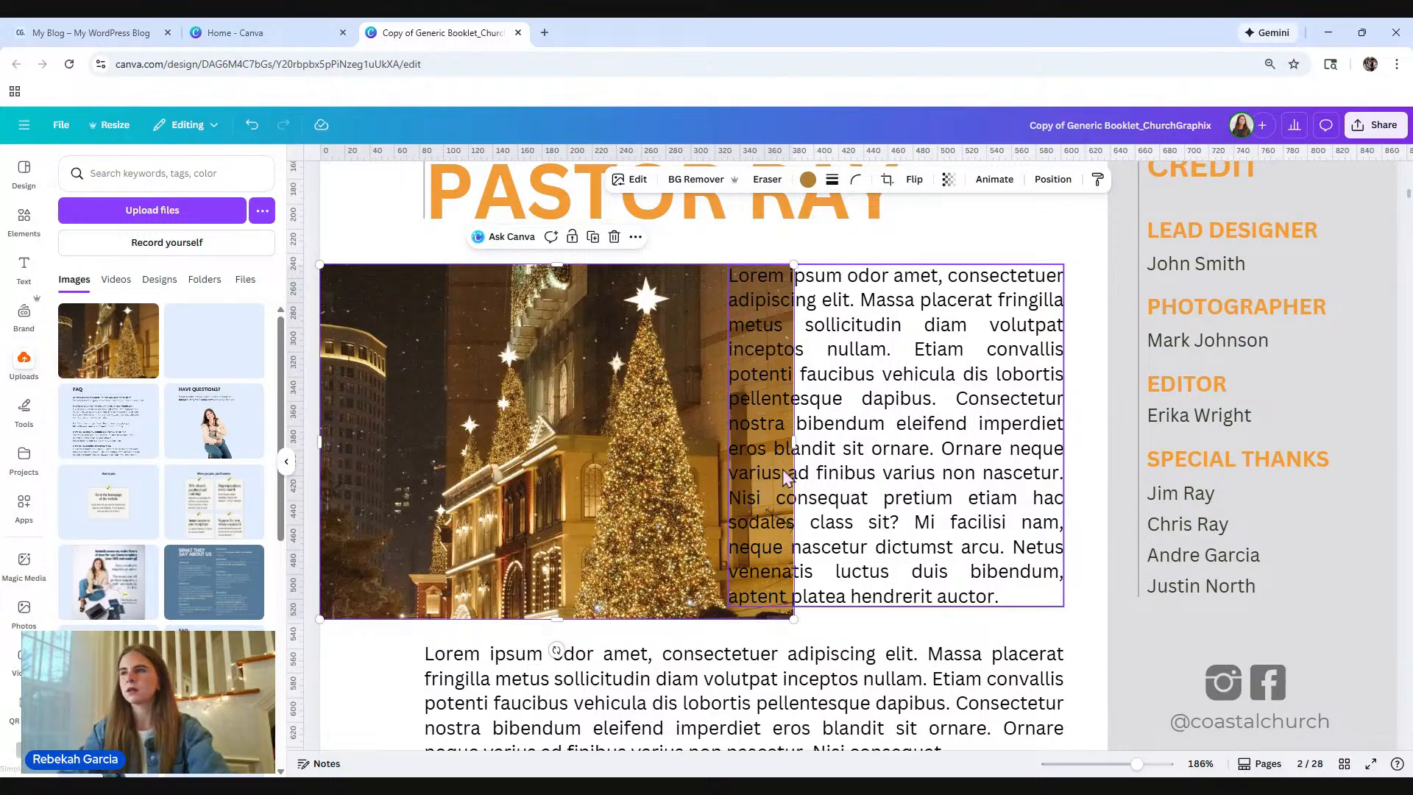
key(ctrl+z)
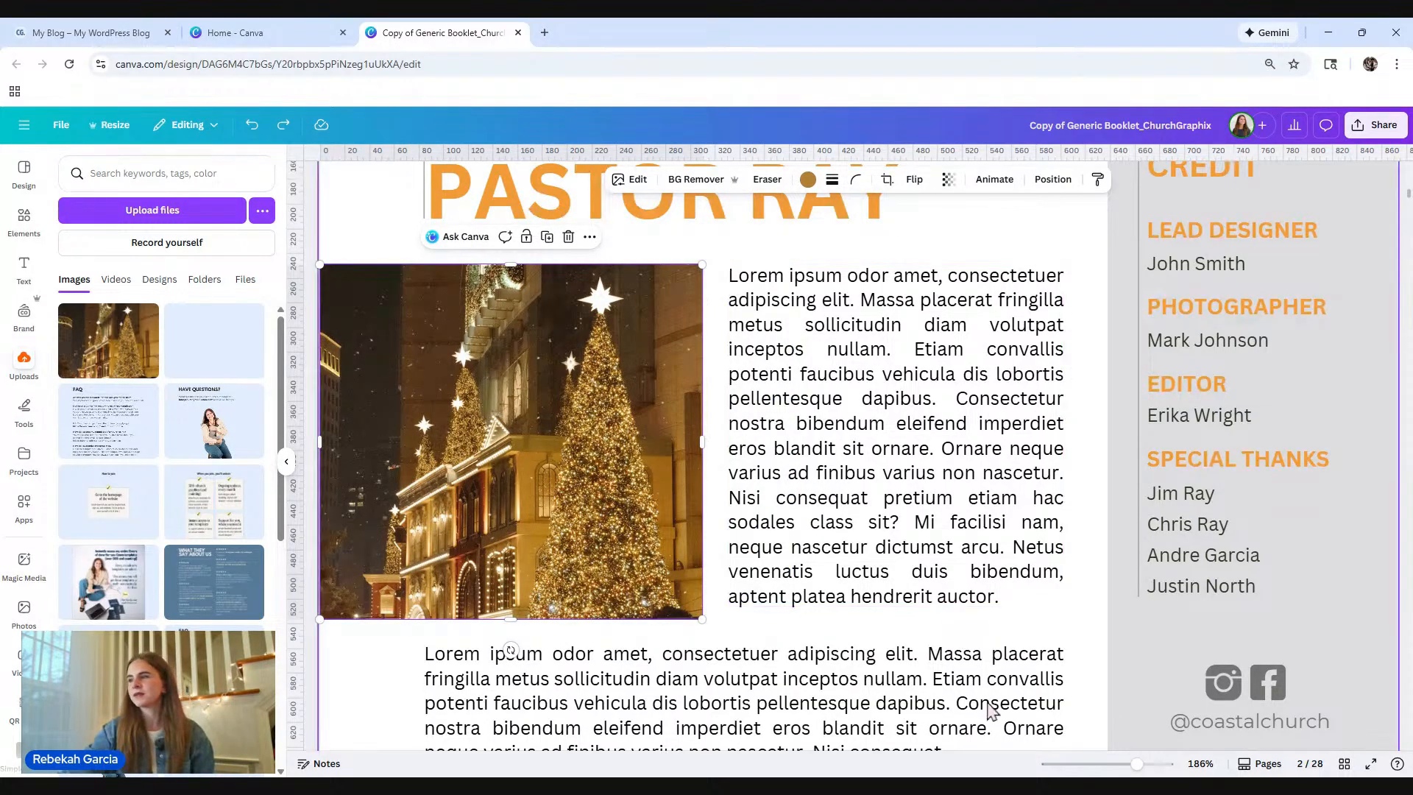
mouse_move(1137, 765)
mouse_down()
mouse_move(1110, 765)
mouse_move(1123, 769)
mouse_up()
click(1258, 604)
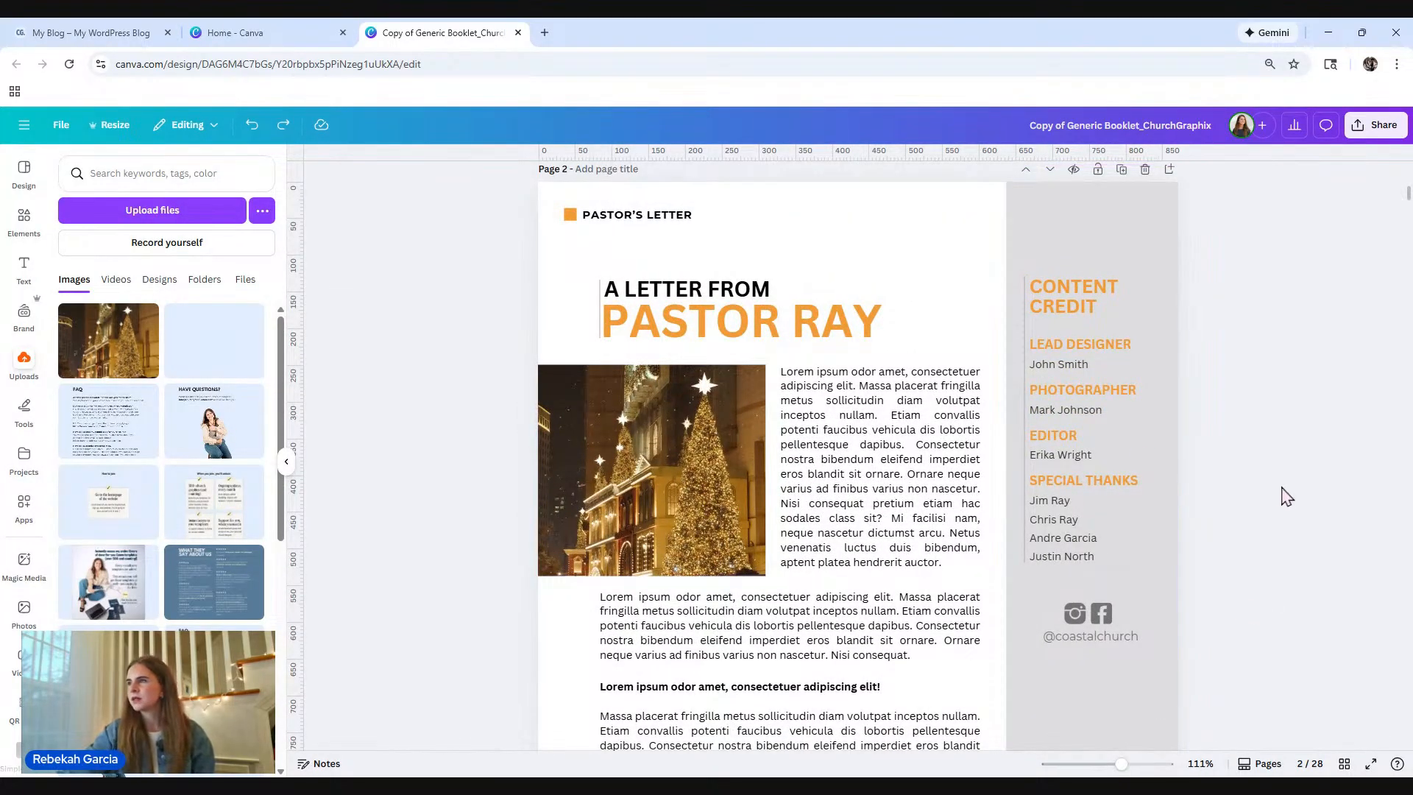
Step: Review the rest of page 2 and check the booklet's download settings without downloading it
scroll(1288, 494, down, 1)
scroll(1289, 496, down, 2)
scroll(1289, 496, down, 2)
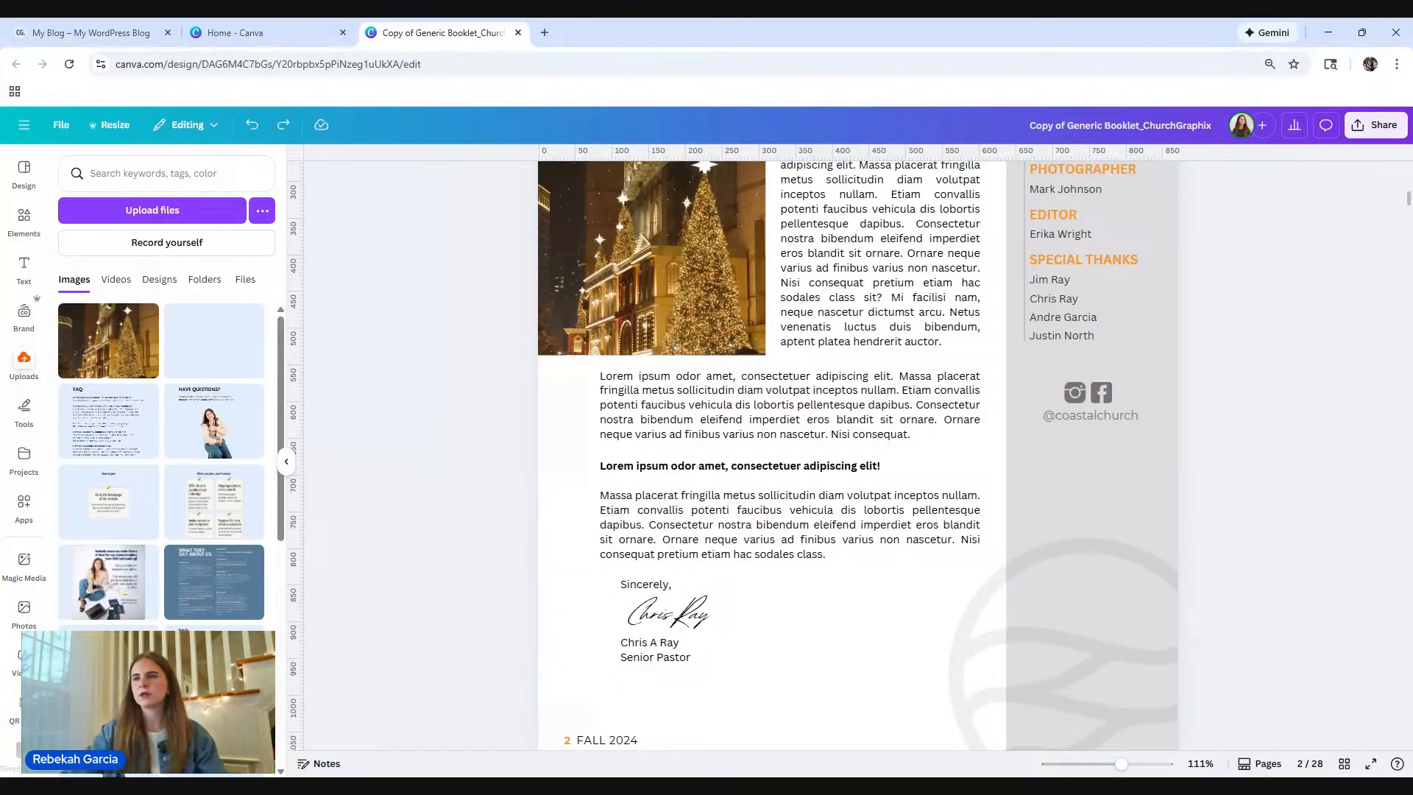
click(287, 464)
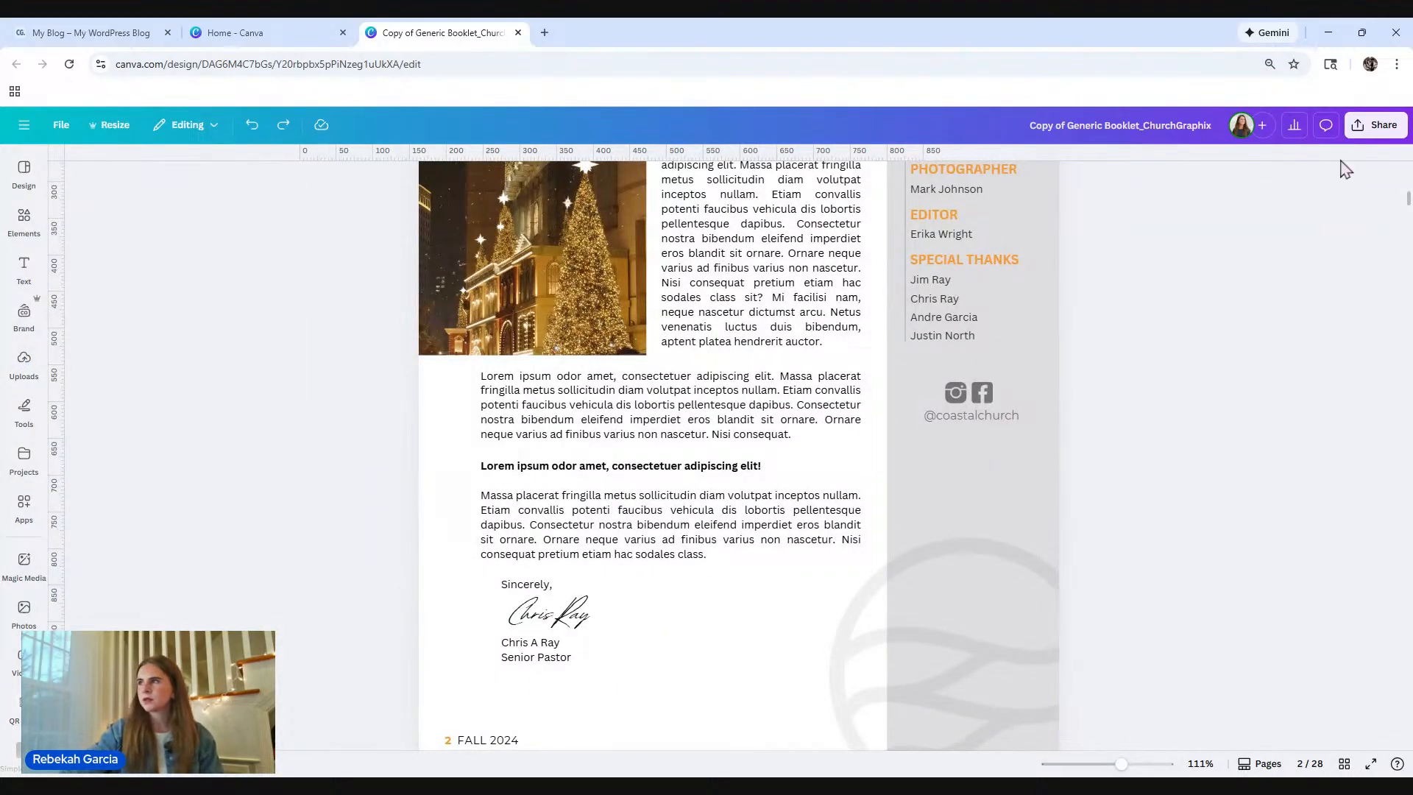
click(1368, 137)
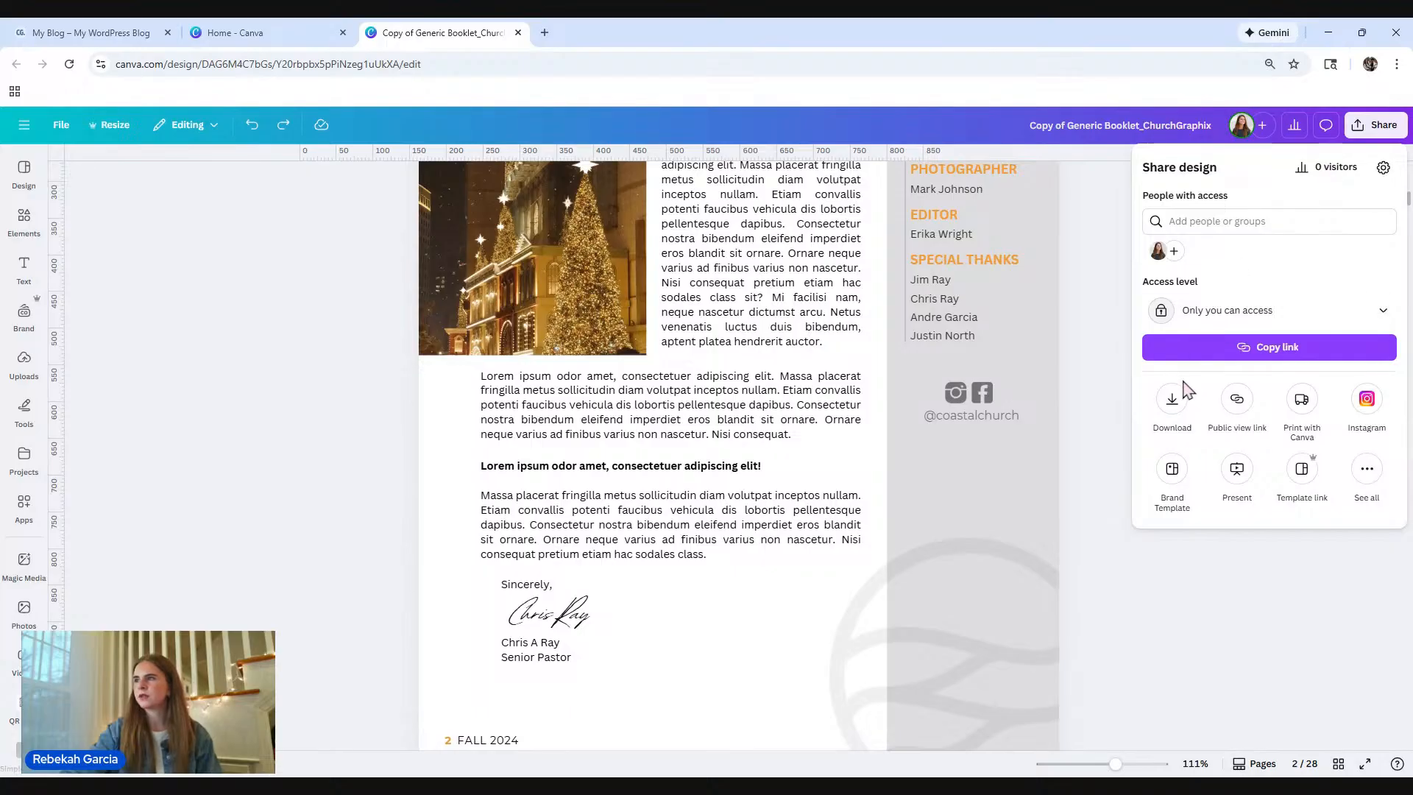
click(1176, 403)
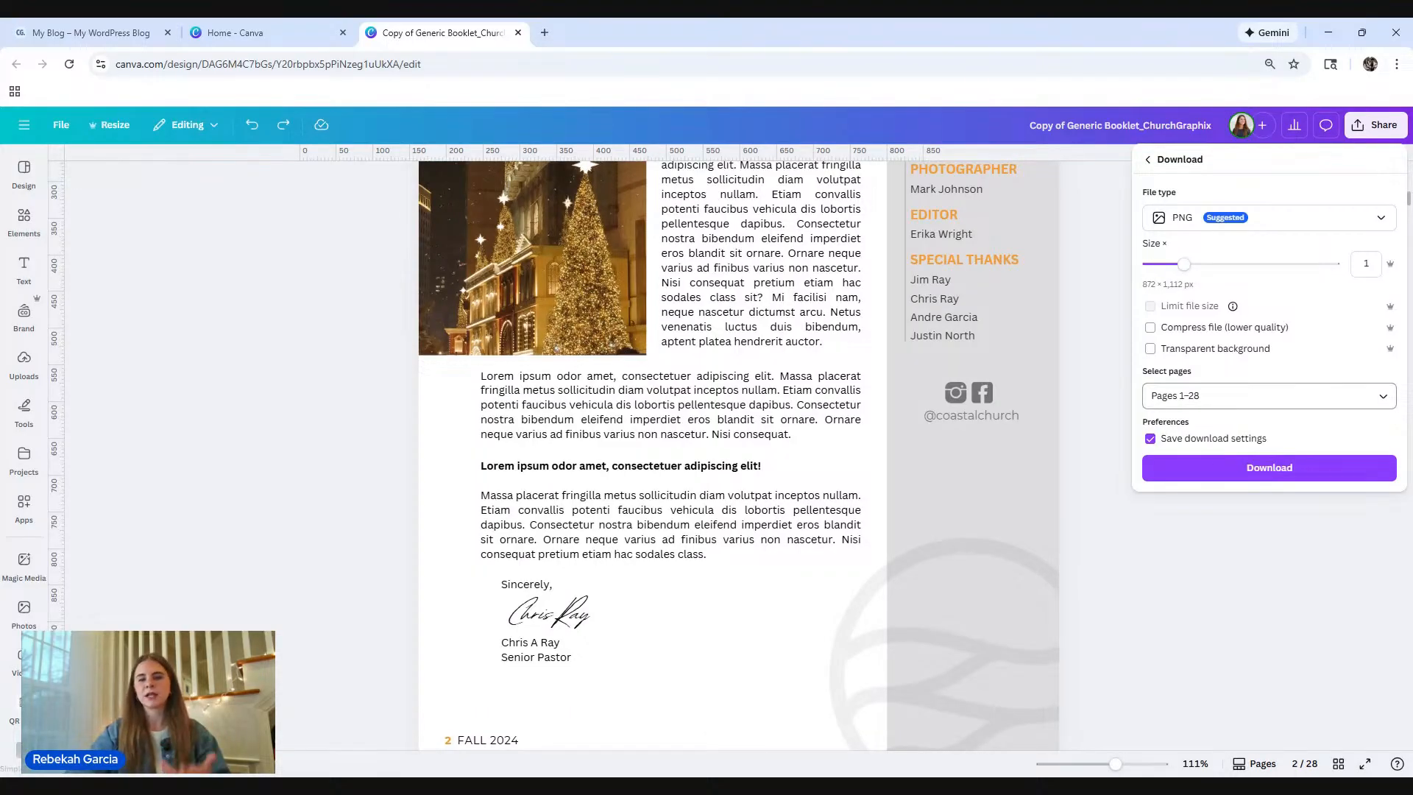
click(1236, 640)
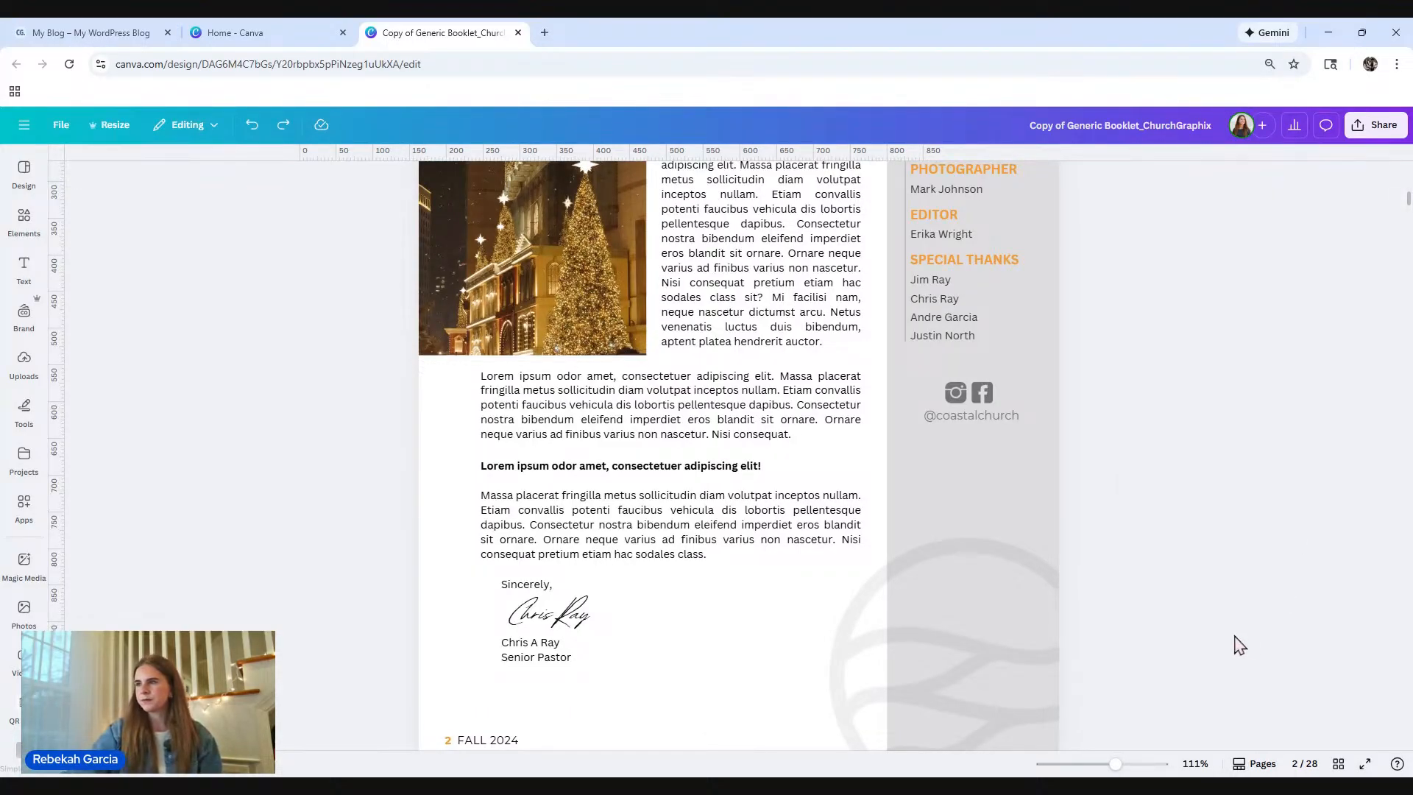
Step: Set the transparency of the circular wave logo watermark in page 2's lower corner to 8
scroll(1238, 643, down, 1)
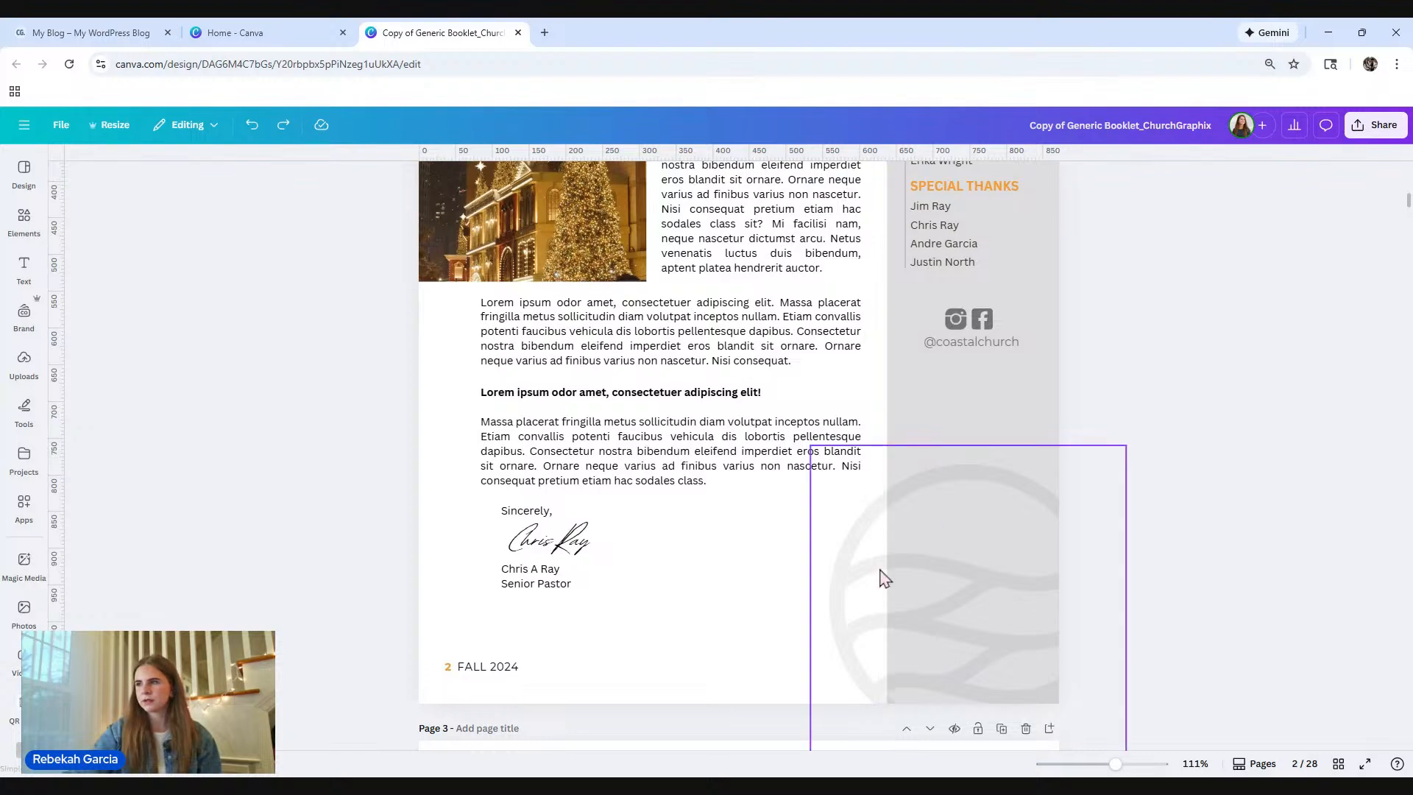
click(977, 595)
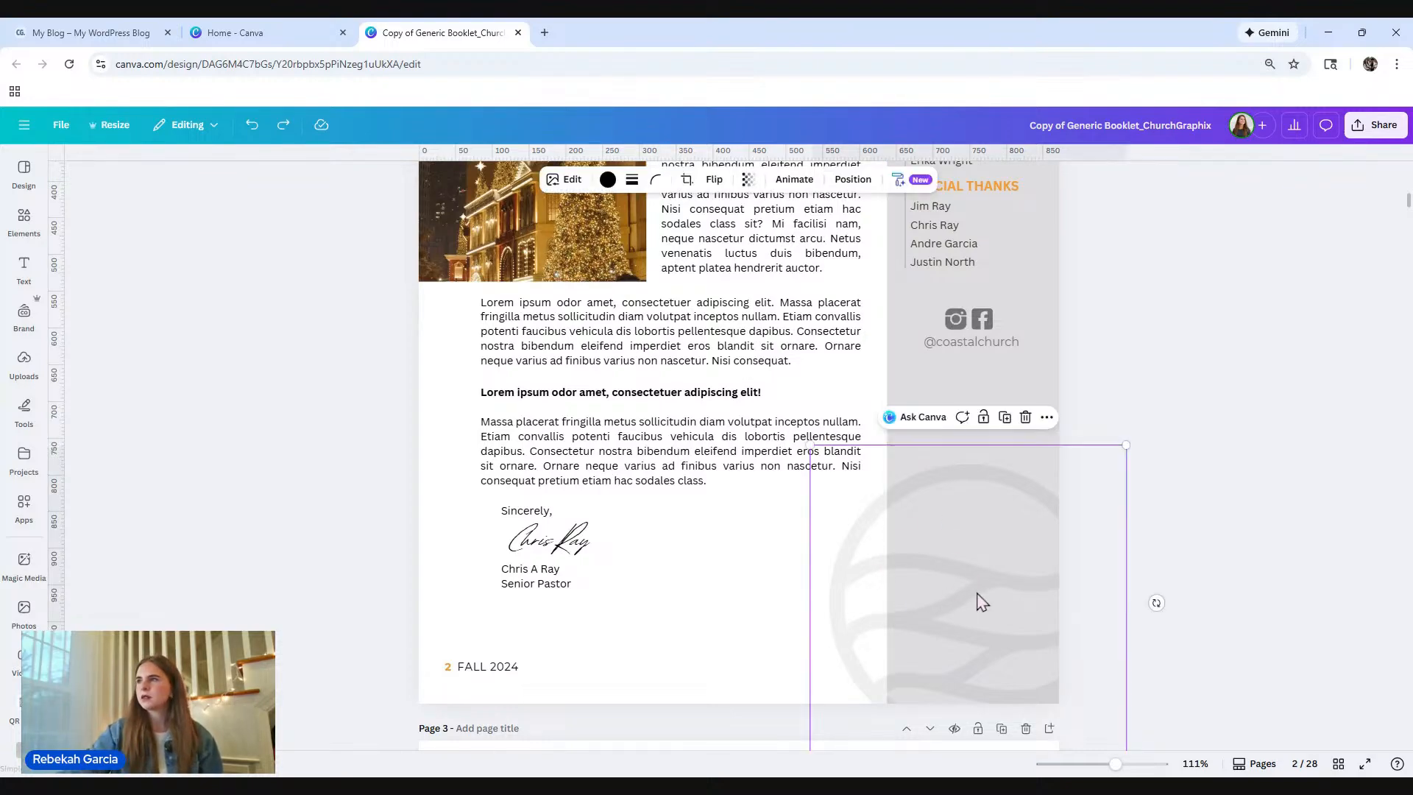
click(747, 180)
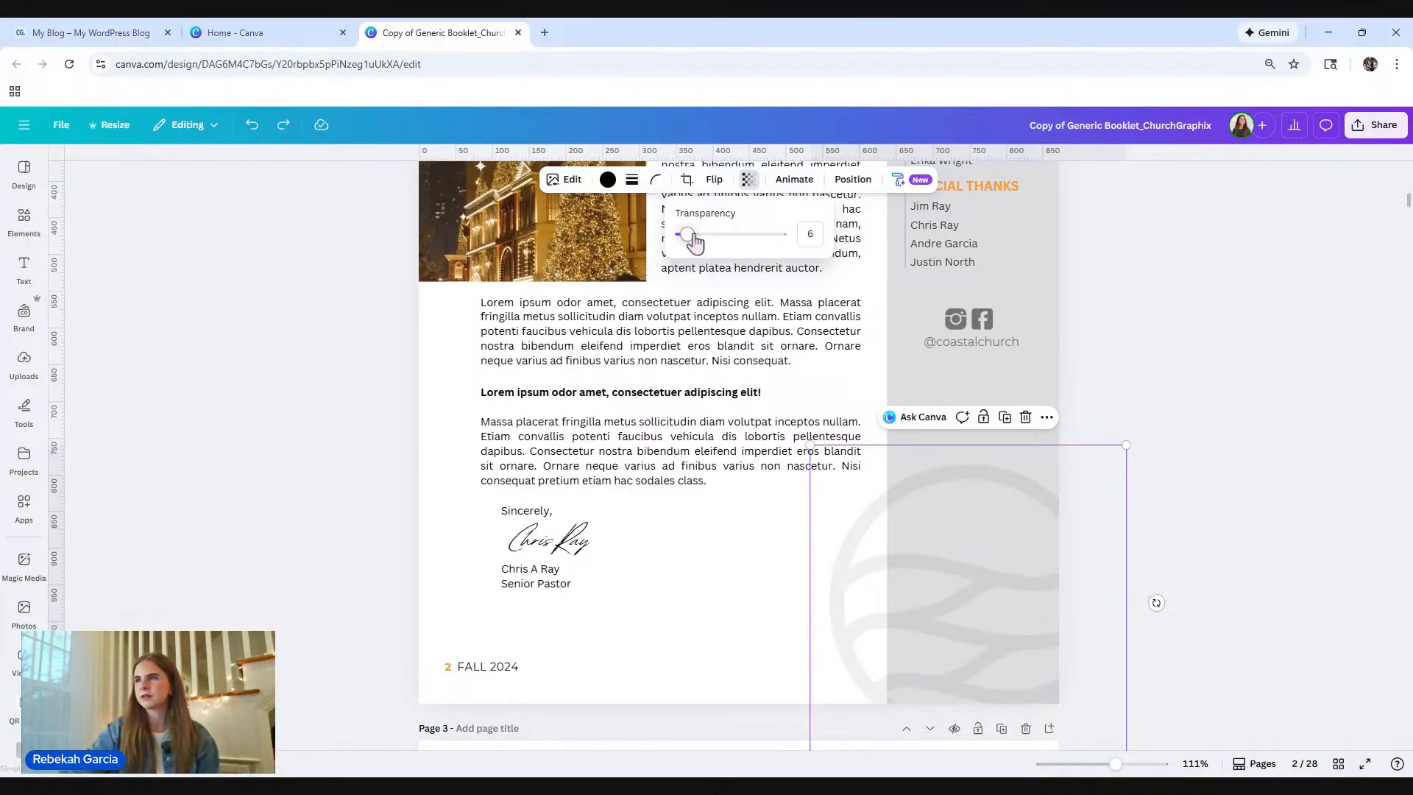
mouse_move(696, 243)
mouse_down()
mouse_move(786, 238)
mouse_move(691, 252)
mouse_up()
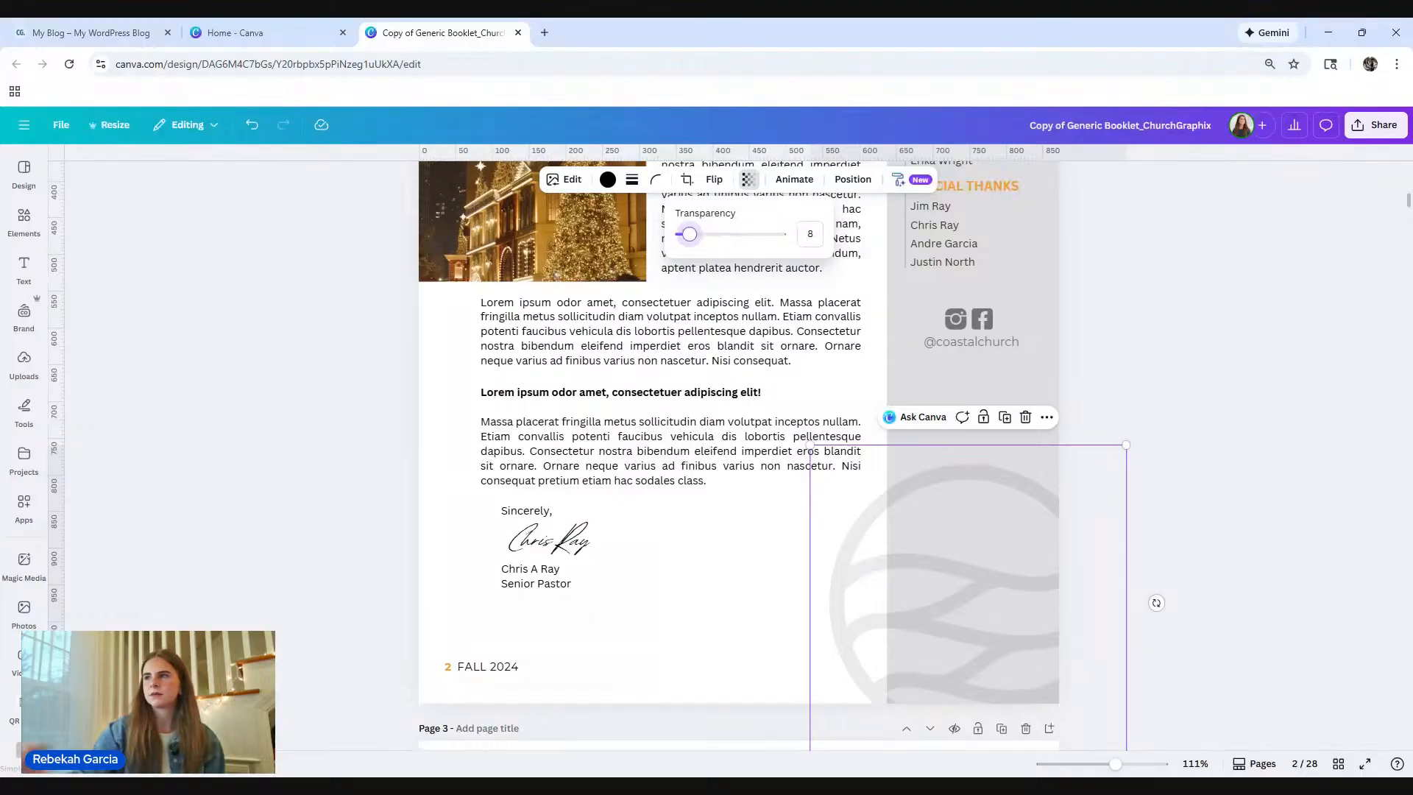
Step: Delete the wave logo watermark from page 2, review the page without it, and undo the deletion
click(978, 568)
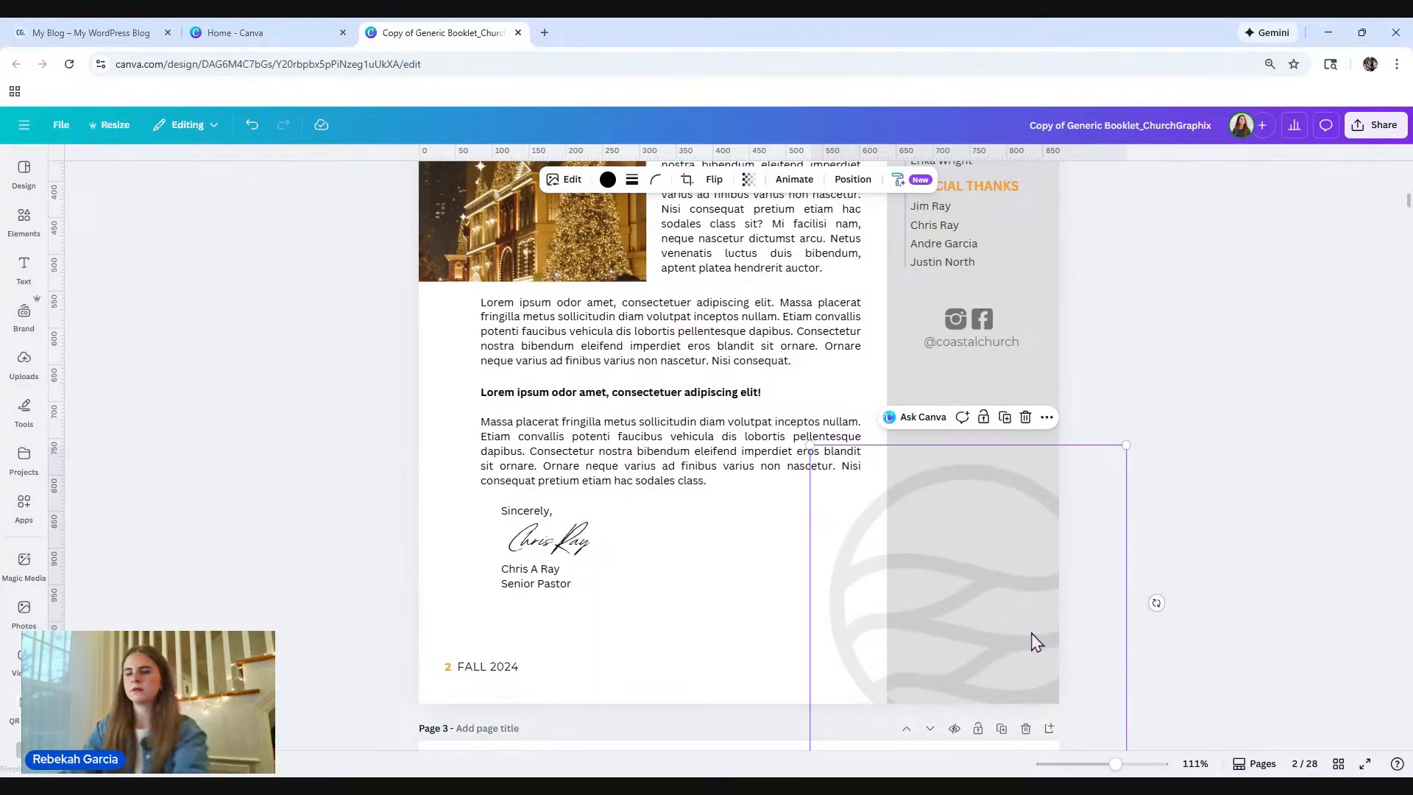
key(Delete)
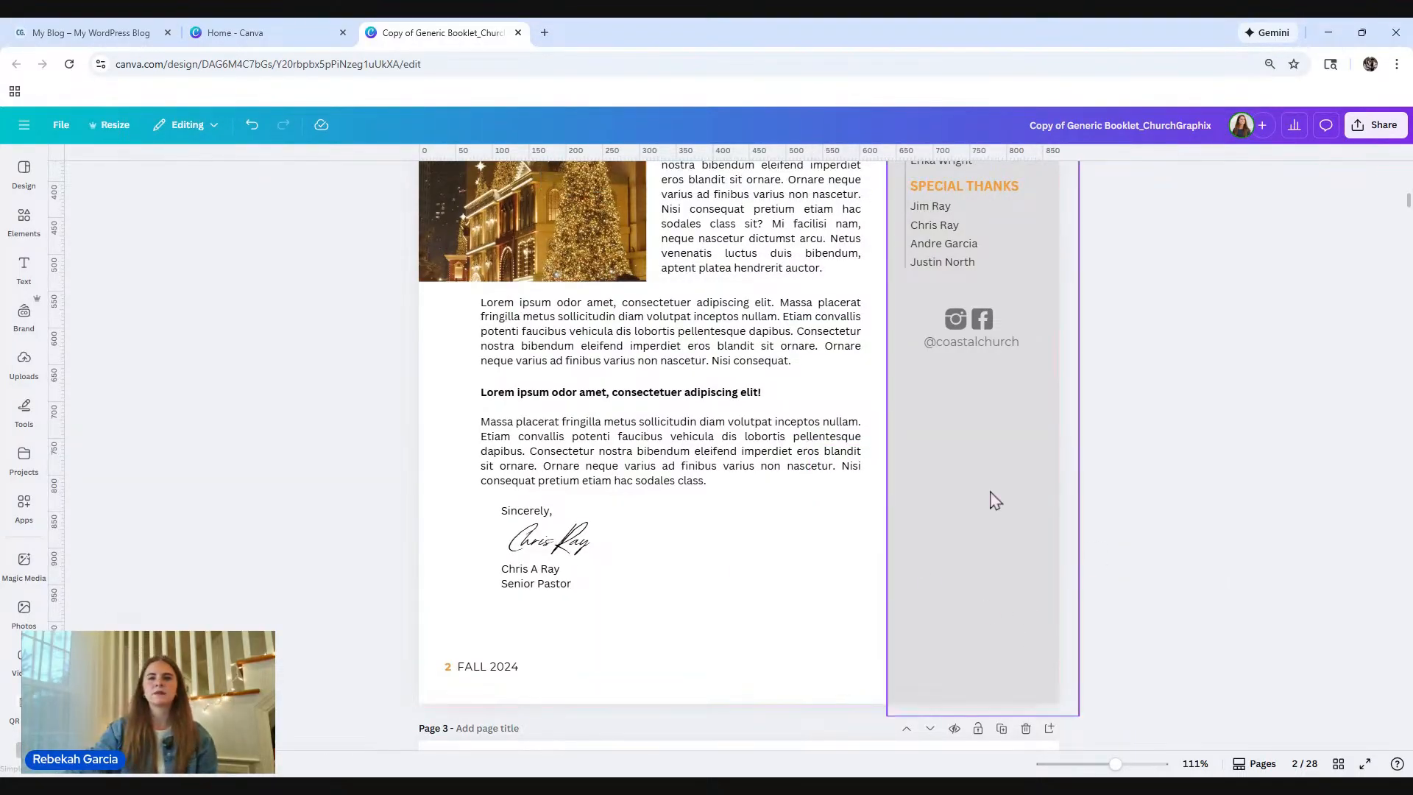
scroll(1028, 455, up, 4)
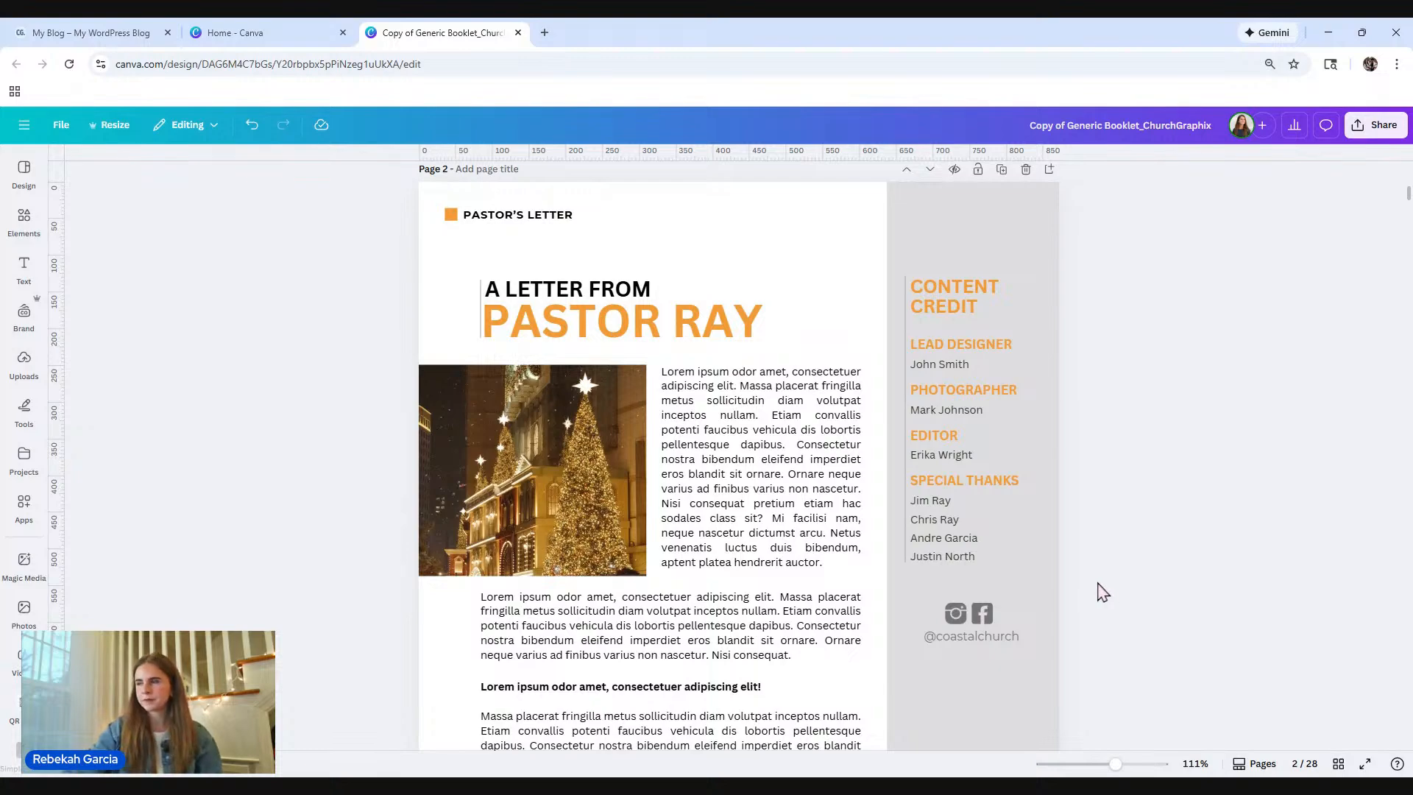
scroll(1098, 590, down, 3)
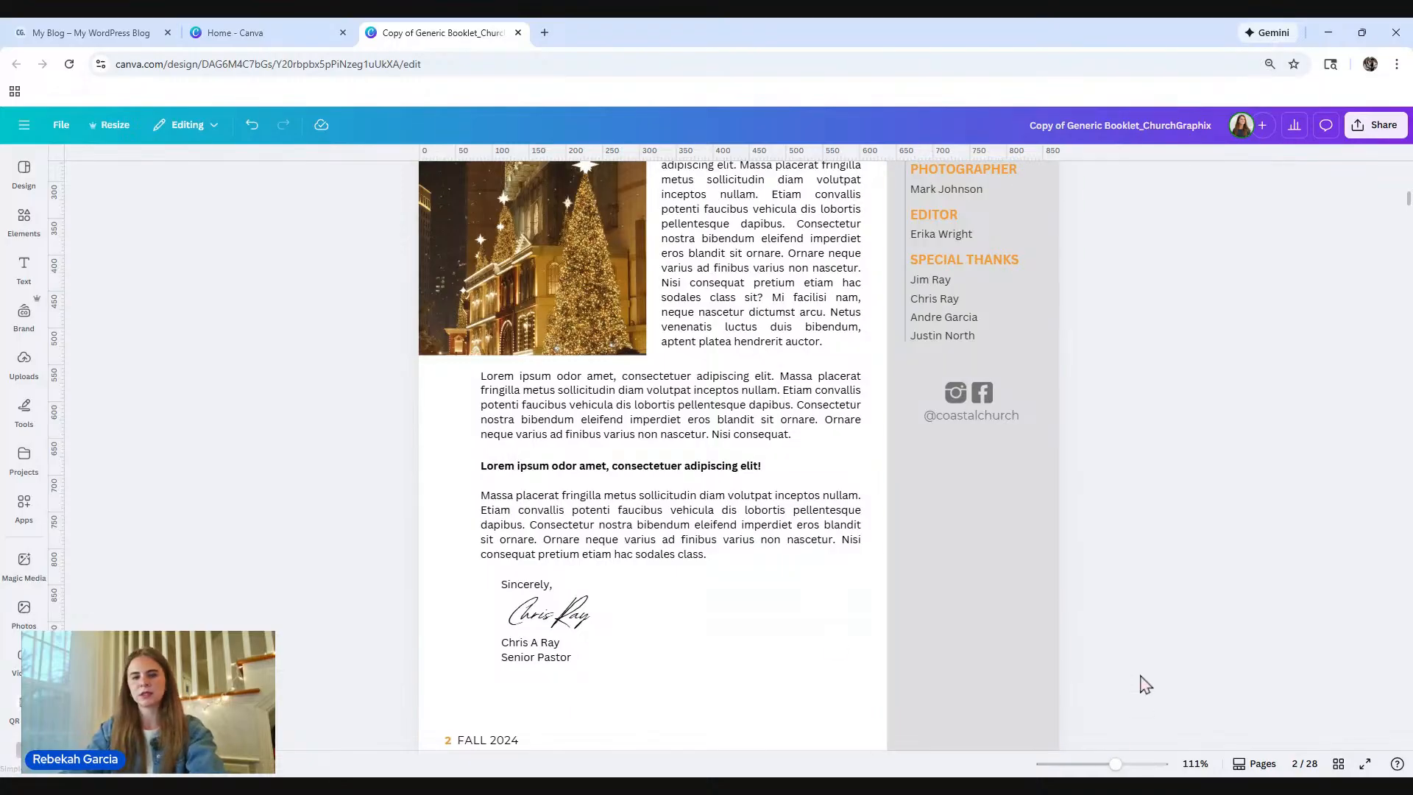
key(ctrl+z)
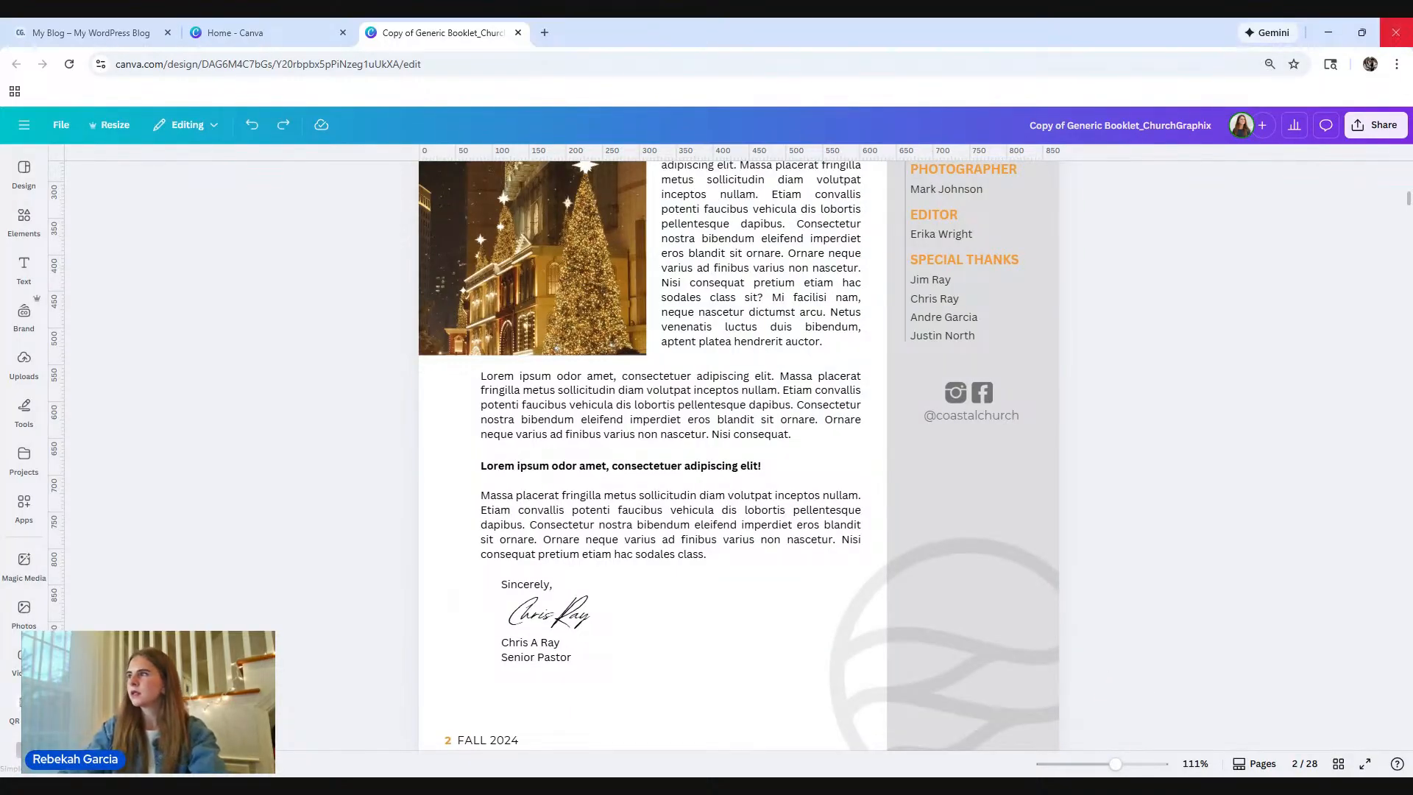
Step: Open the booklet's sharing options and check the download settings without downloading it
click(1379, 139)
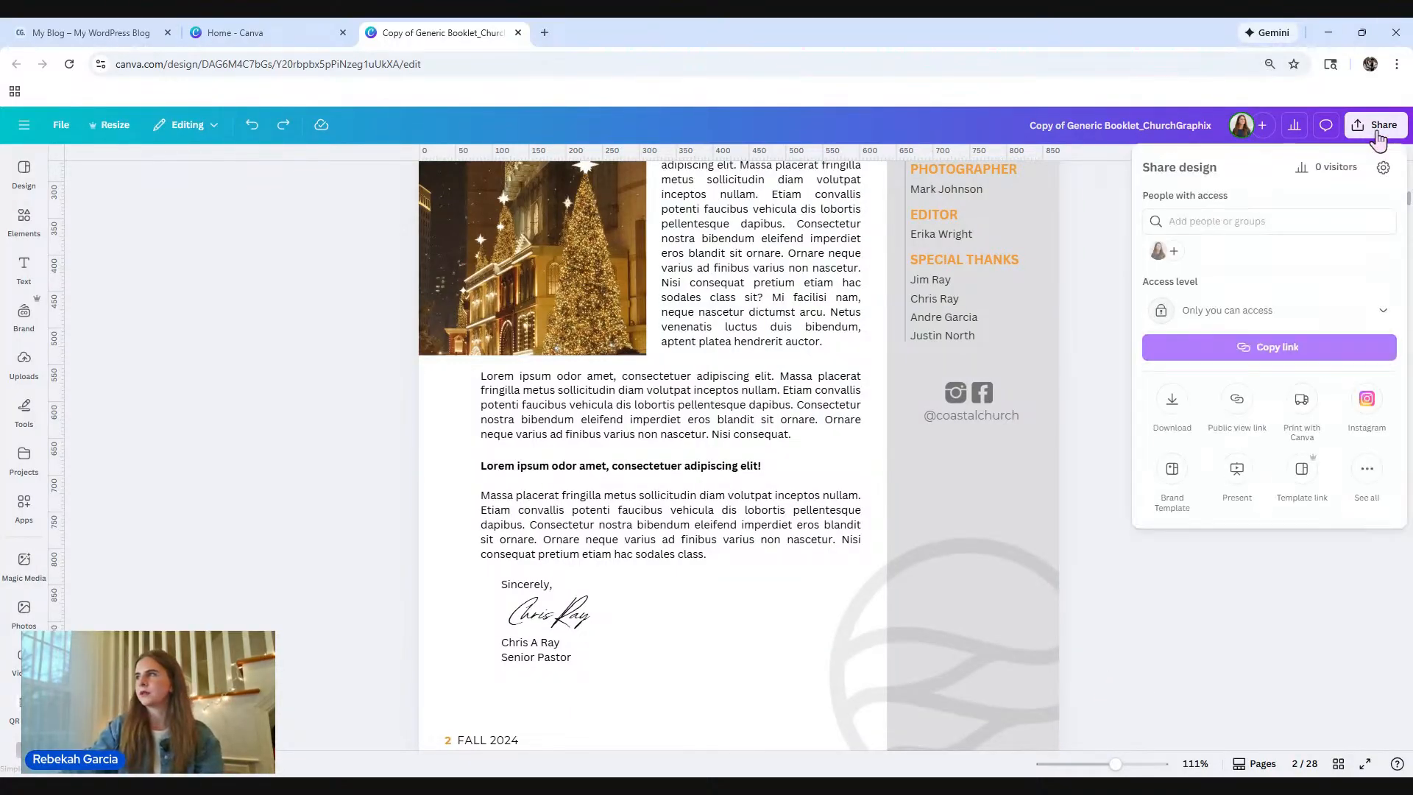
click(1157, 430)
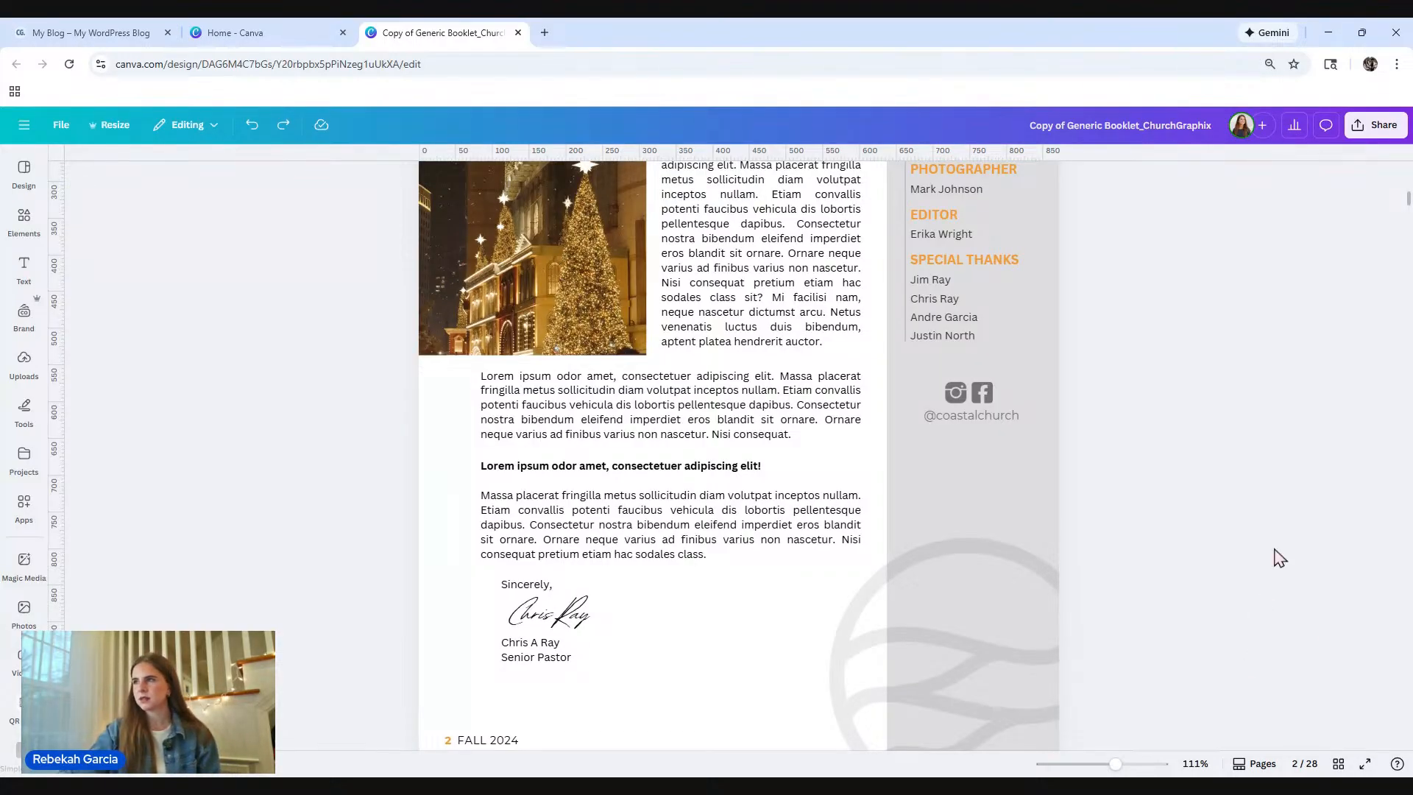
Step: Duplicate the JOURNEY cover page so that a copy follows it as page 2
scroll(1177, 432, up, 9)
scroll(1185, 437, up, 5)
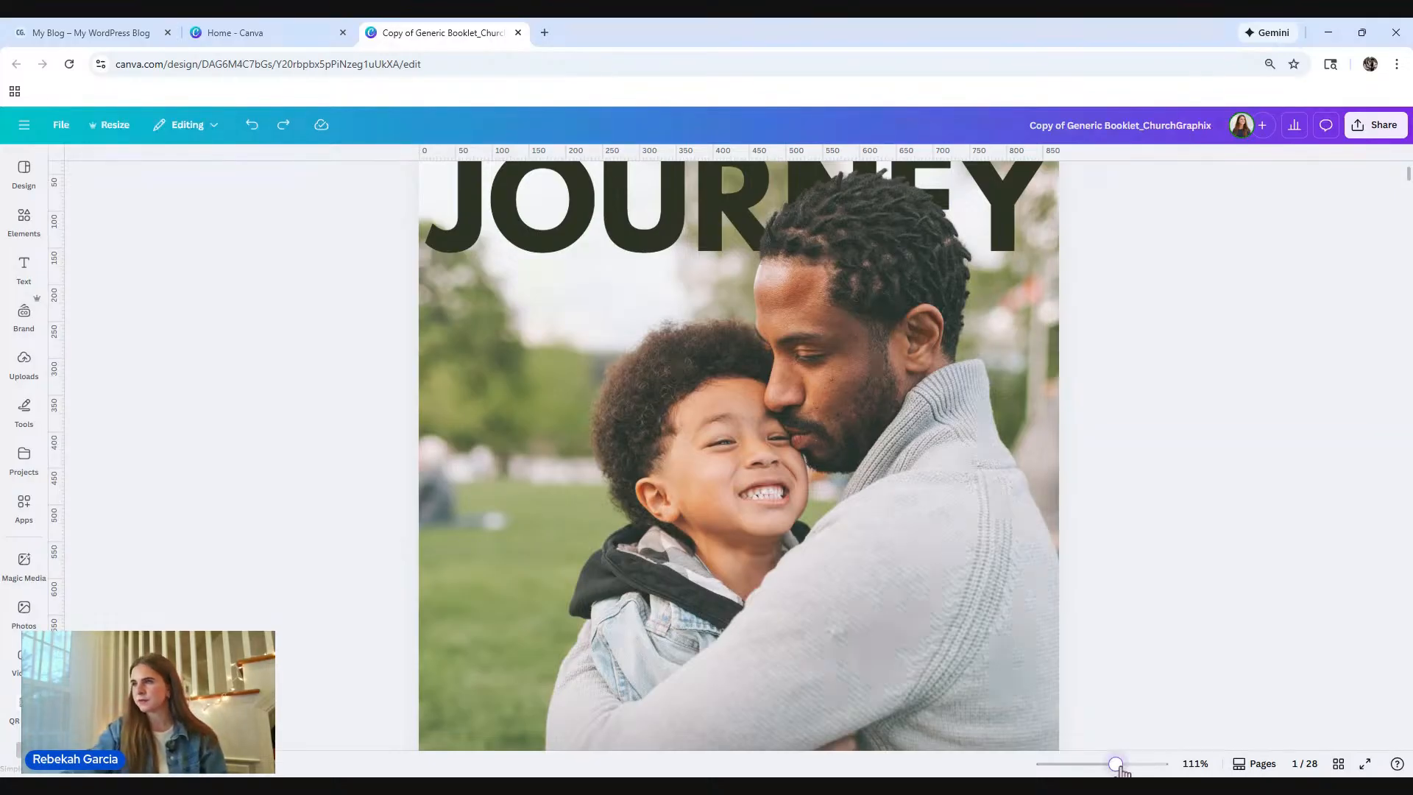
drag(1117, 766, 1102, 766)
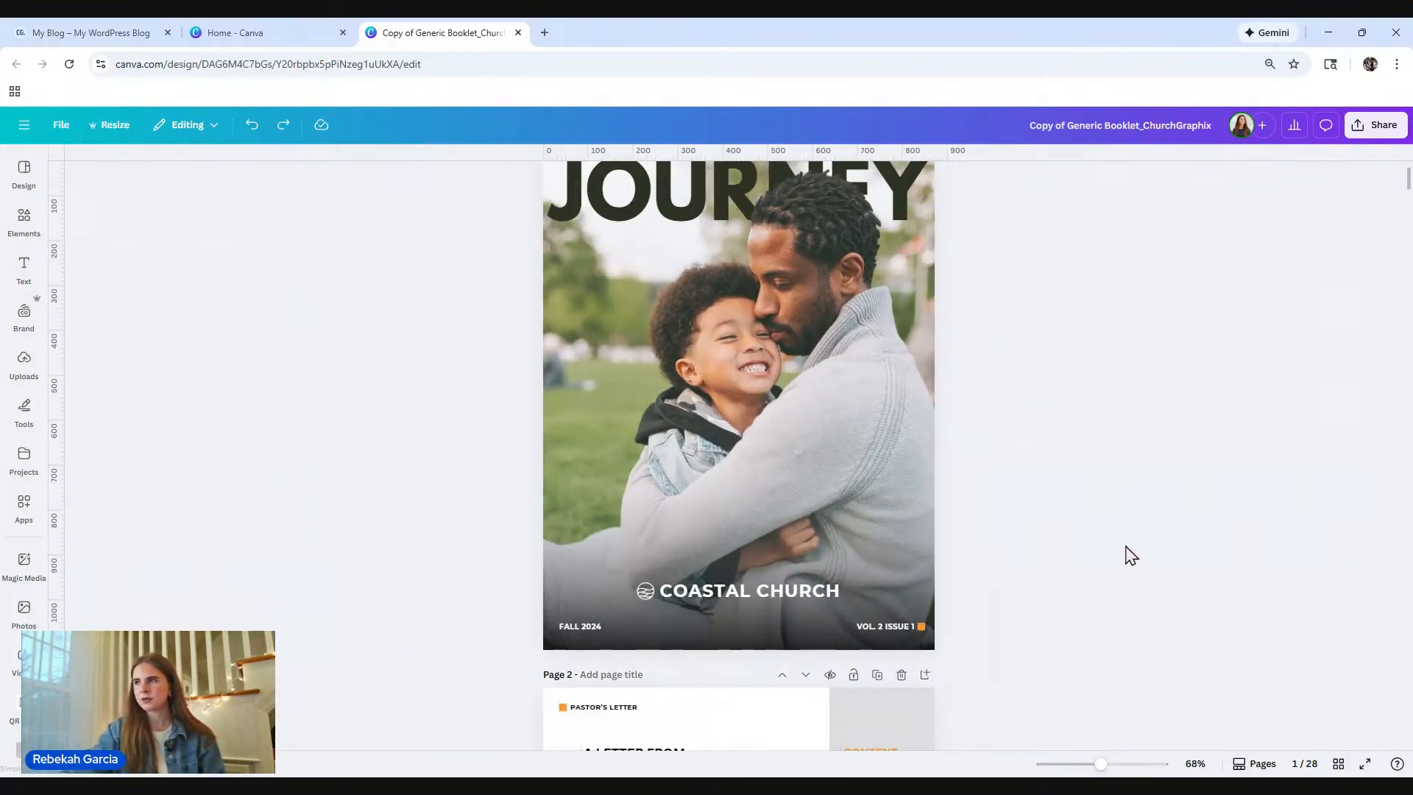
scroll(1127, 559, up, 2)
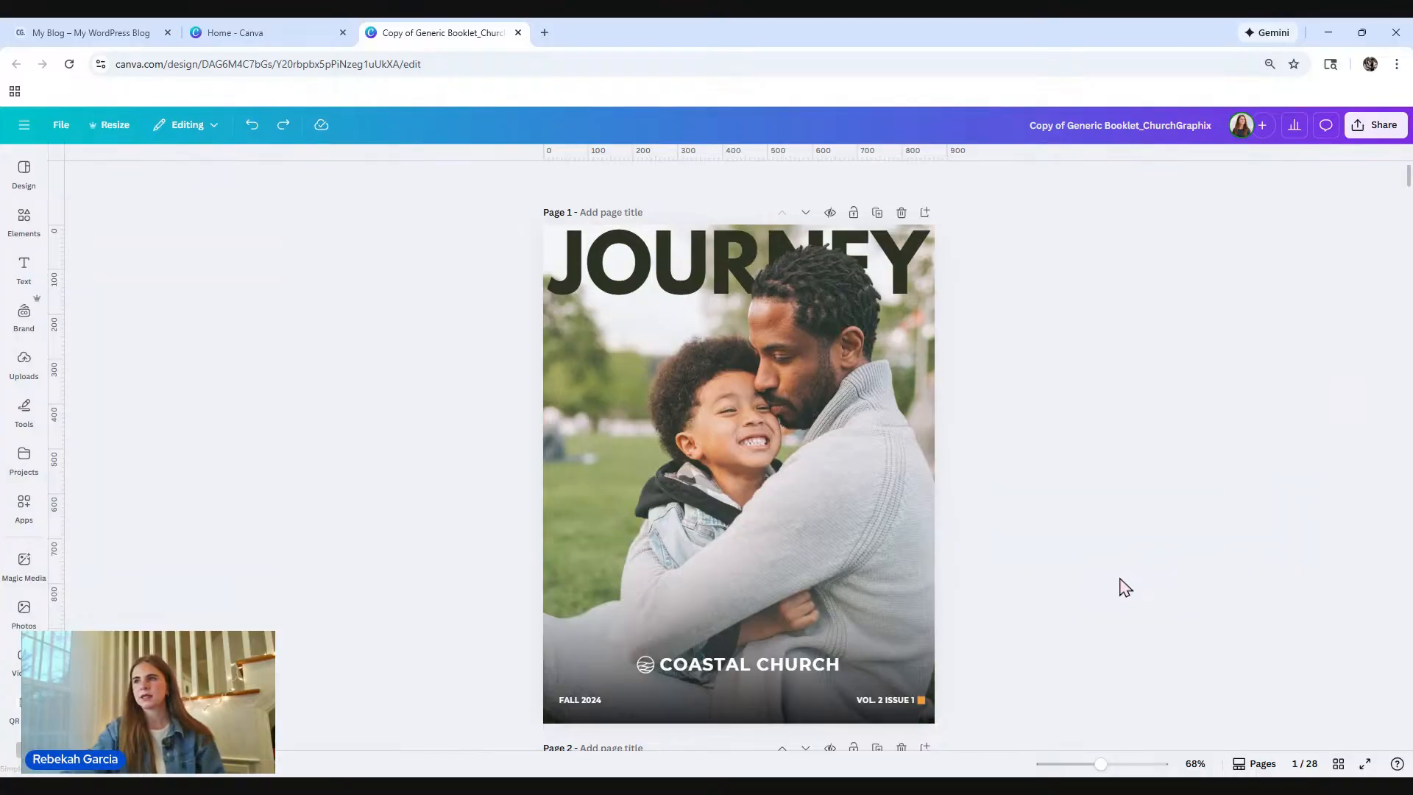
scroll(1126, 586, down, 2)
scroll(1126, 586, up, 2)
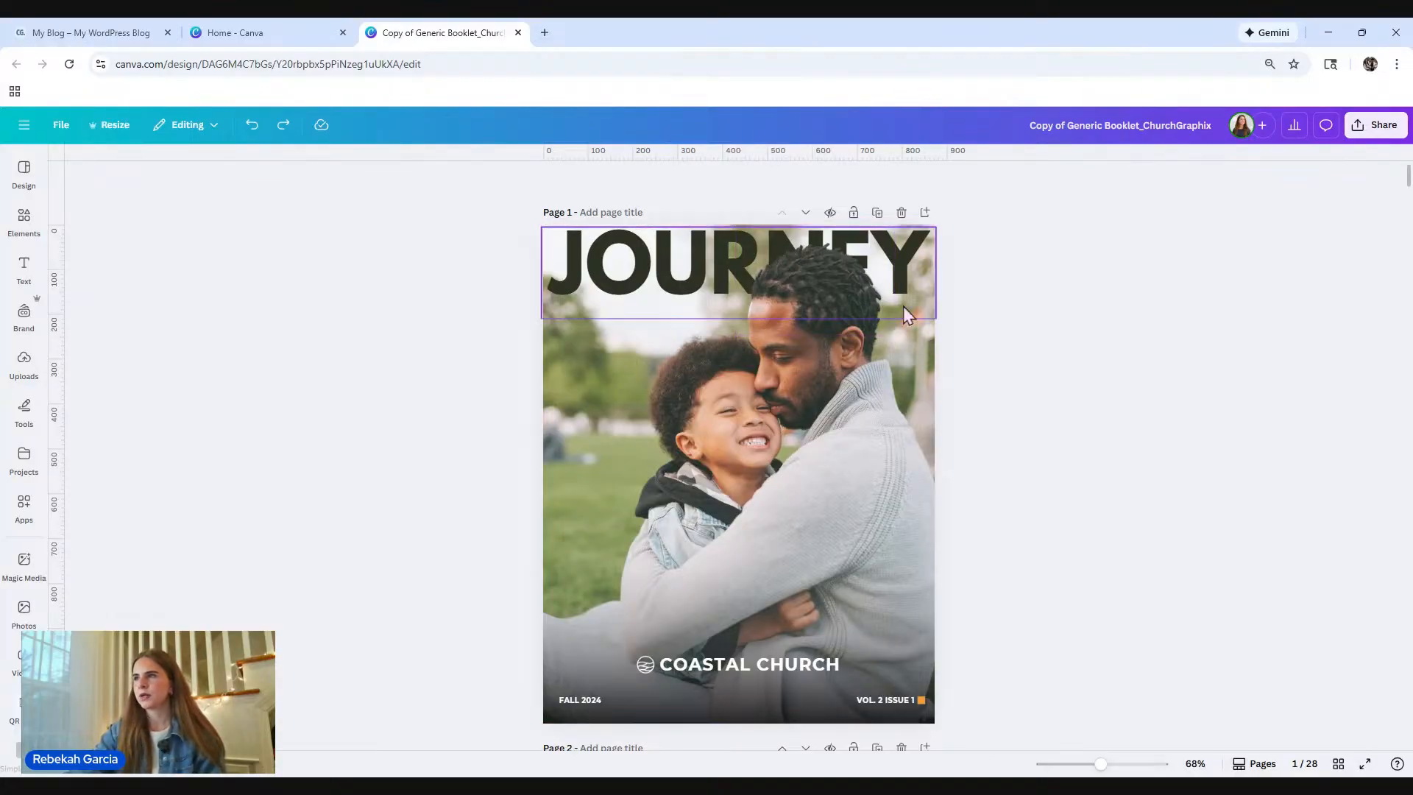
click(877, 212)
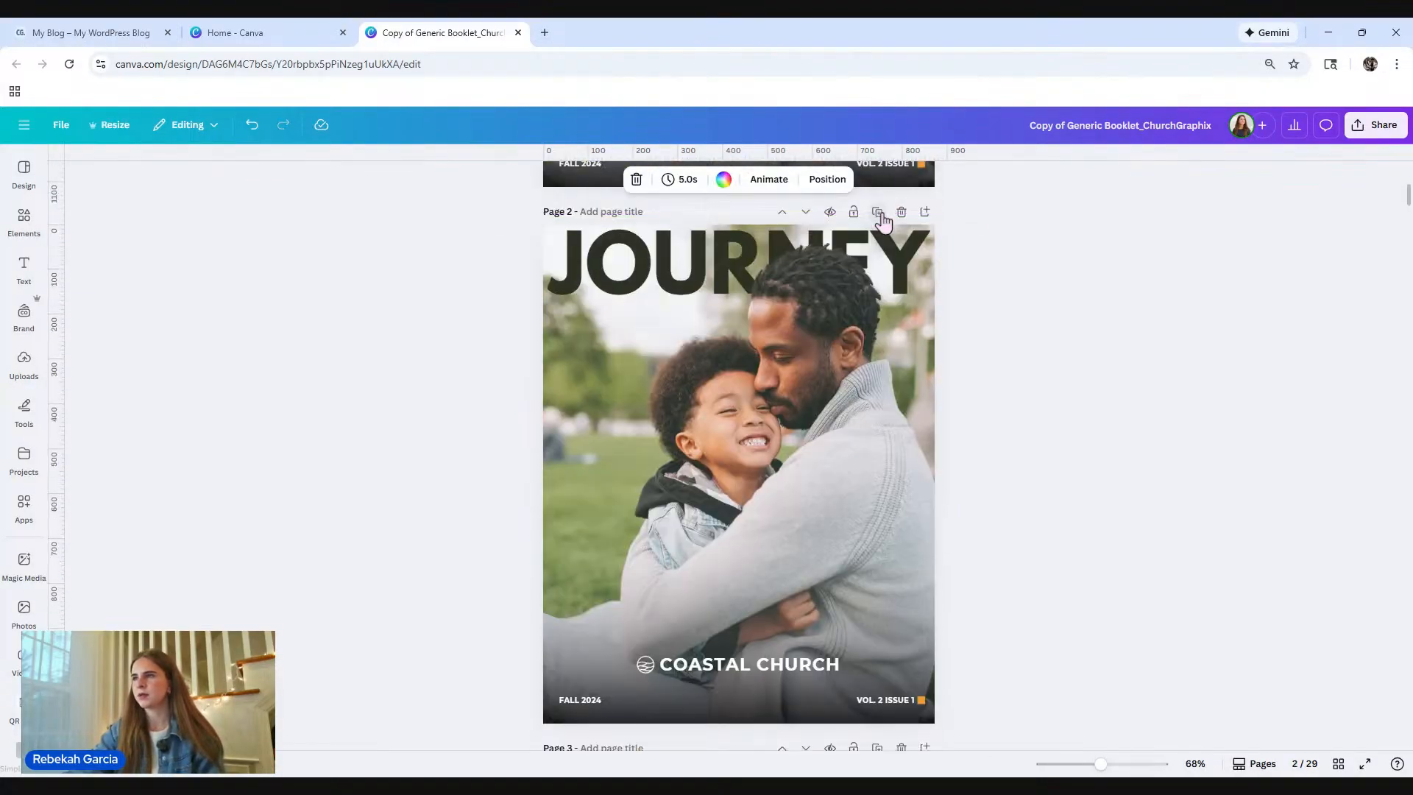
Step: Try the recently used circled checkmark graphic on page 1's cover, shrink it beside the boy's head, and delete it
scroll(1020, 354, up, 6)
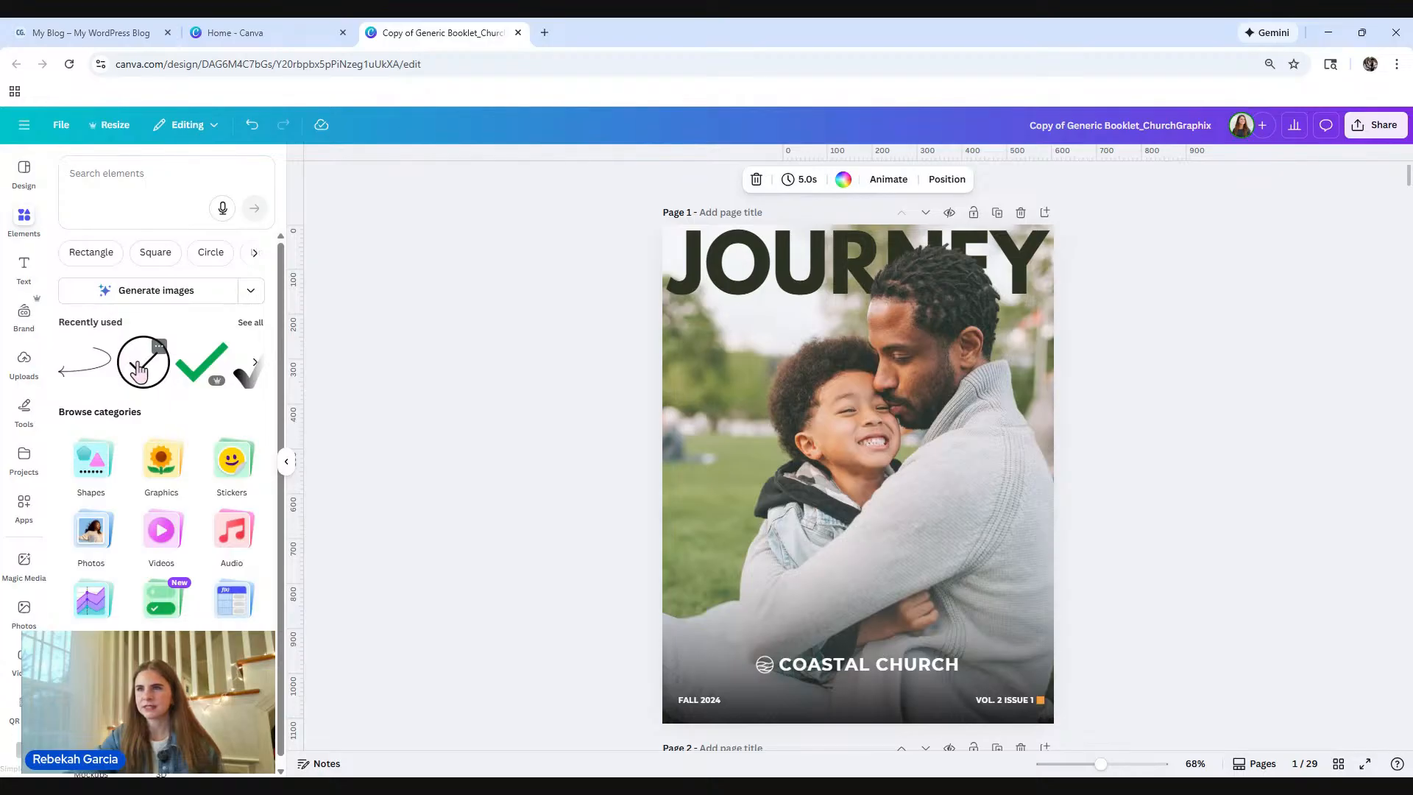
drag(139, 372, 799, 434)
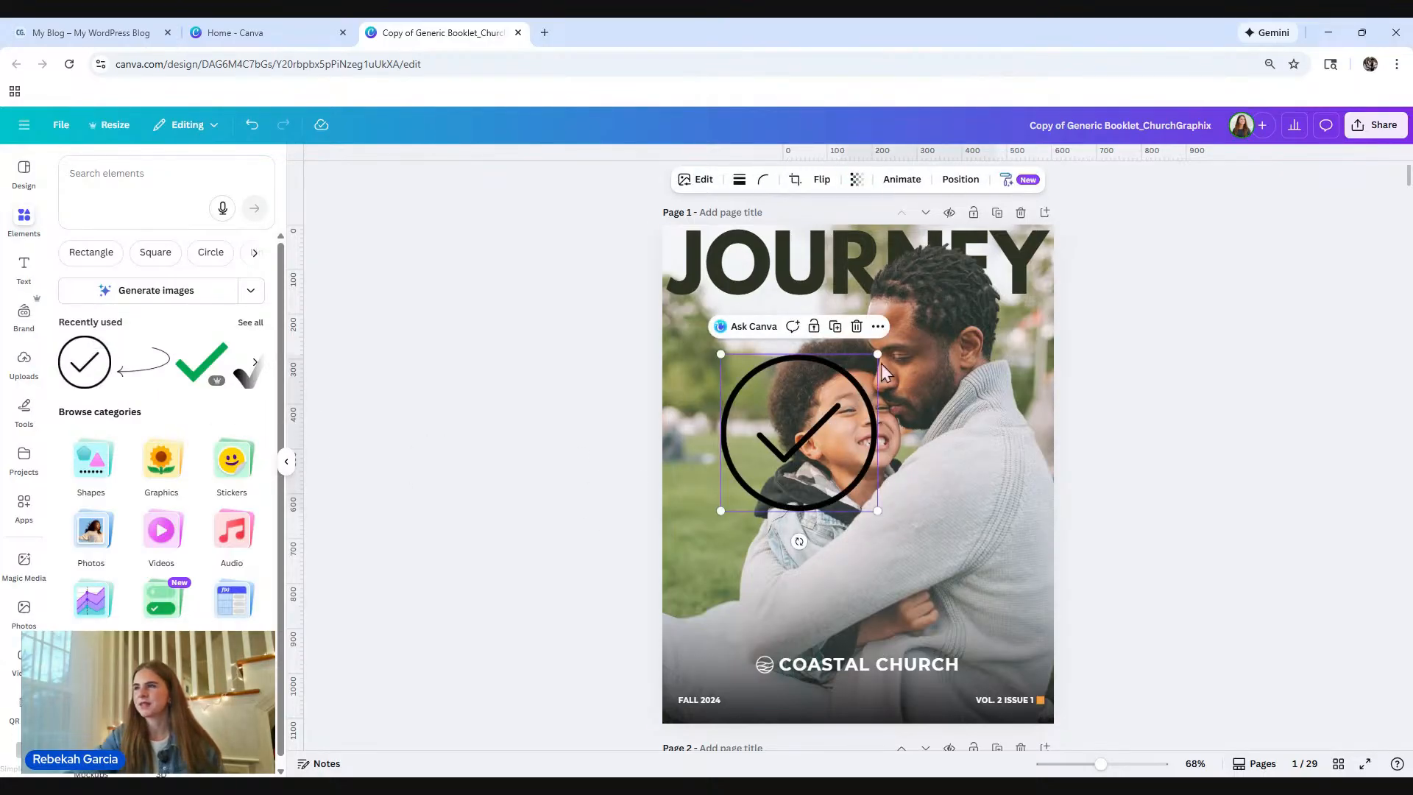
drag(877, 354, 745, 416)
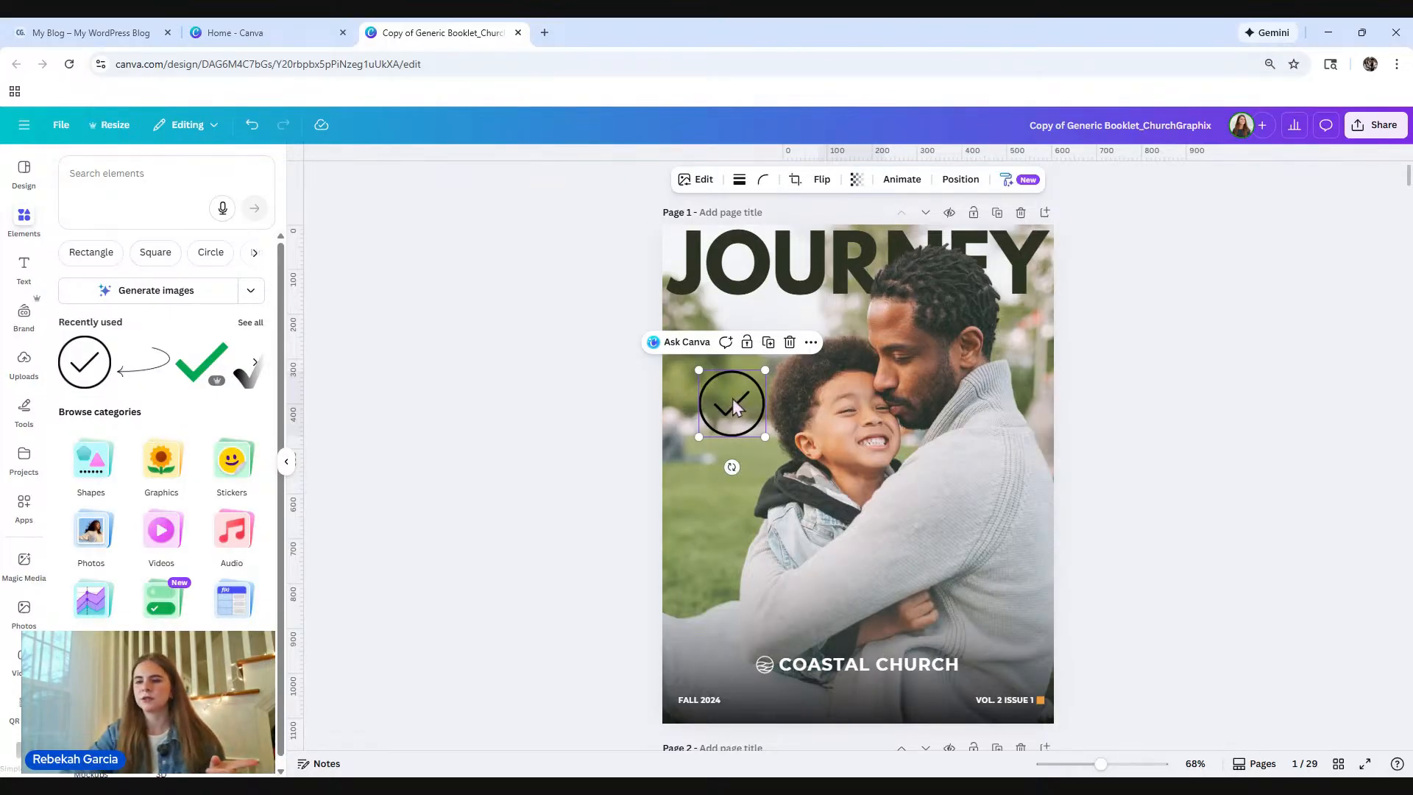
key(Delete)
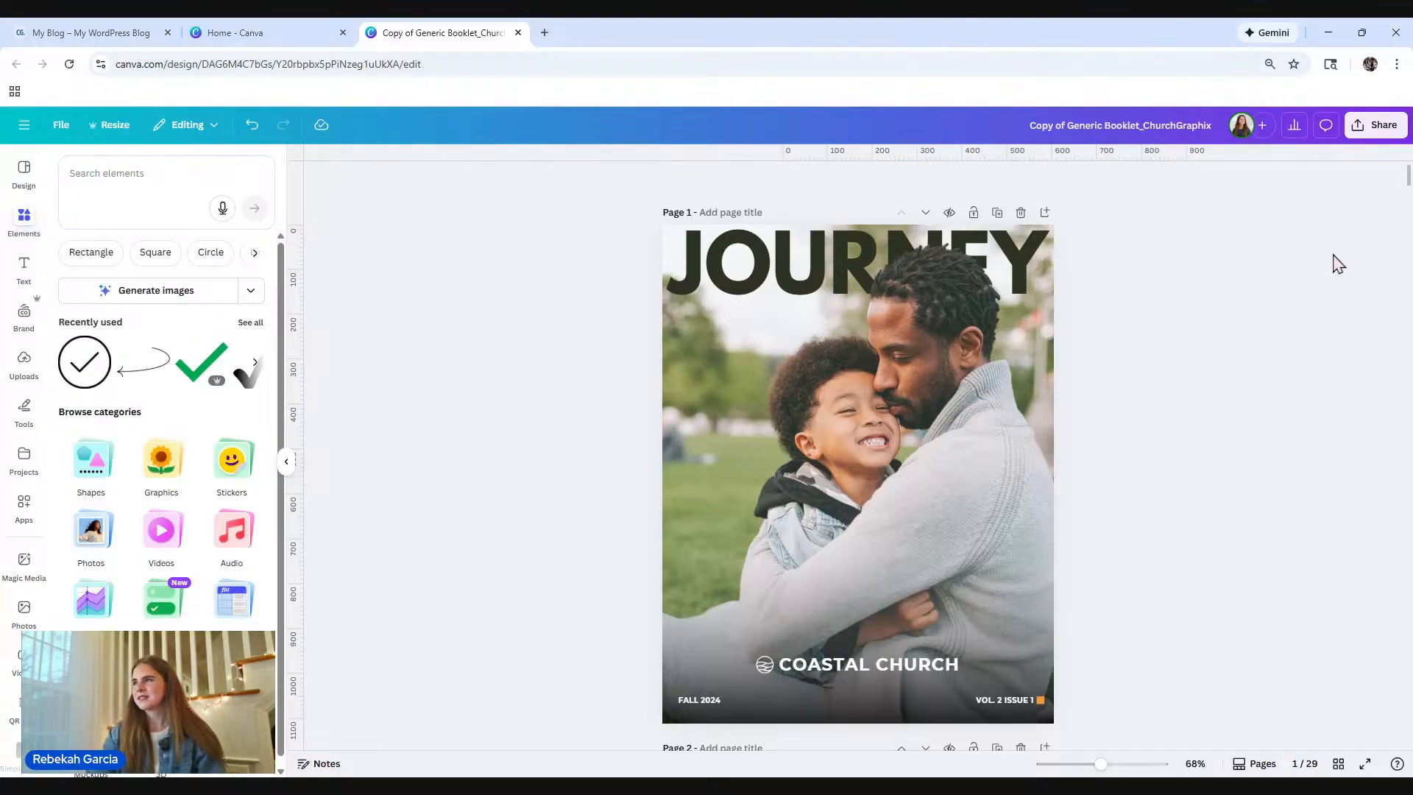
Step: Check the fonts used for the cover's JOURNEY title, FALL 2024 date, COASTAL CHURCH name and VOL. 2 ISSUE 1 text
scroll(1126, 357, down, 3)
scroll(1131, 357, down, 3)
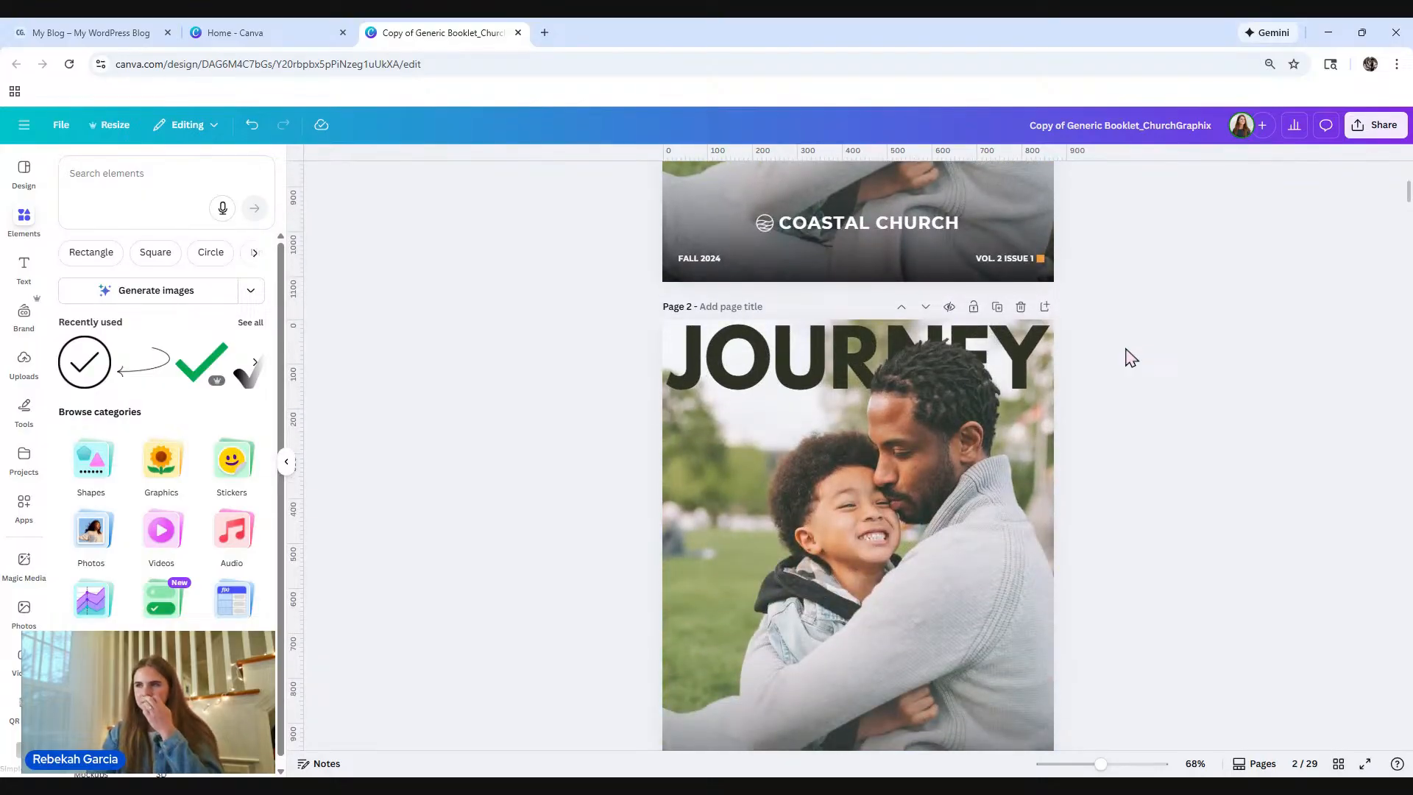
click(744, 358)
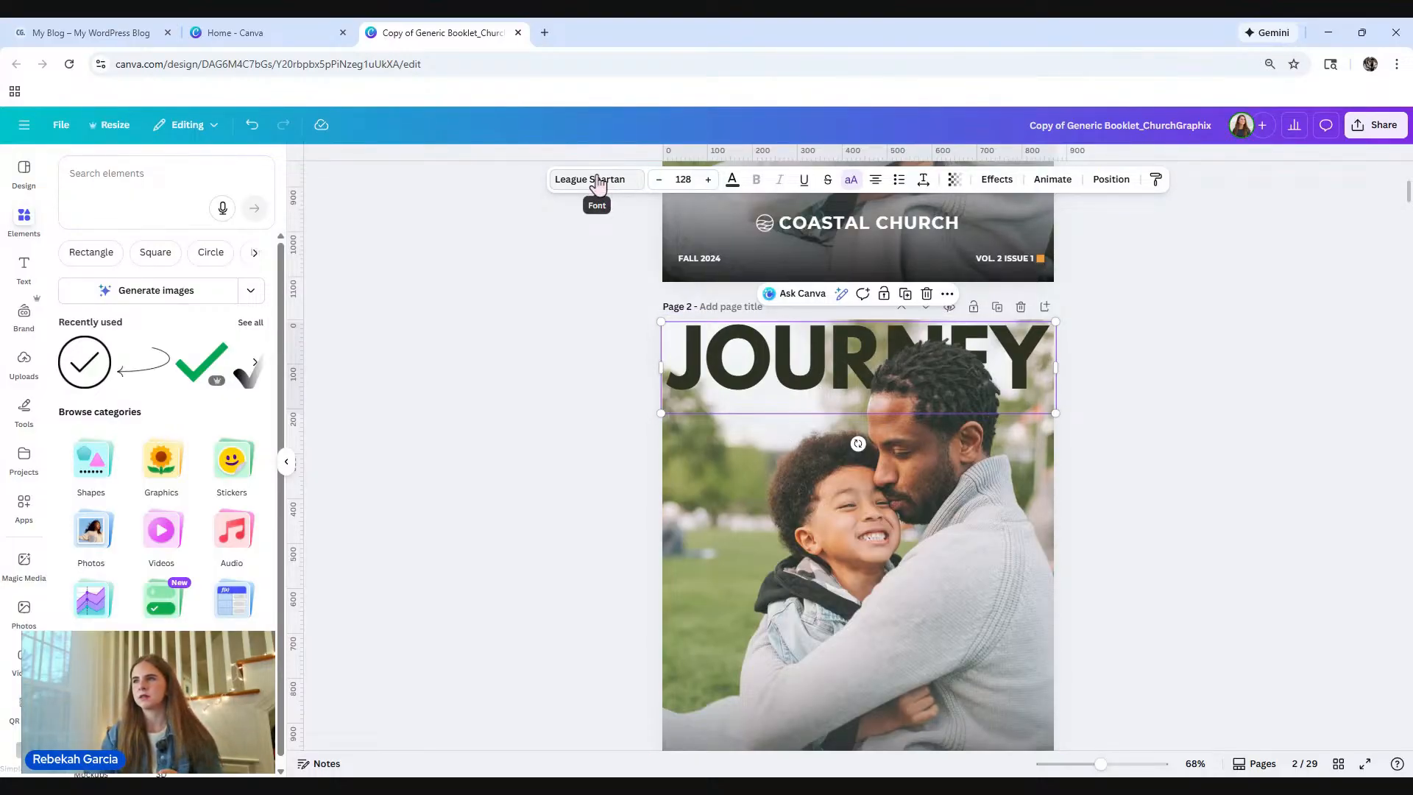
click(699, 260)
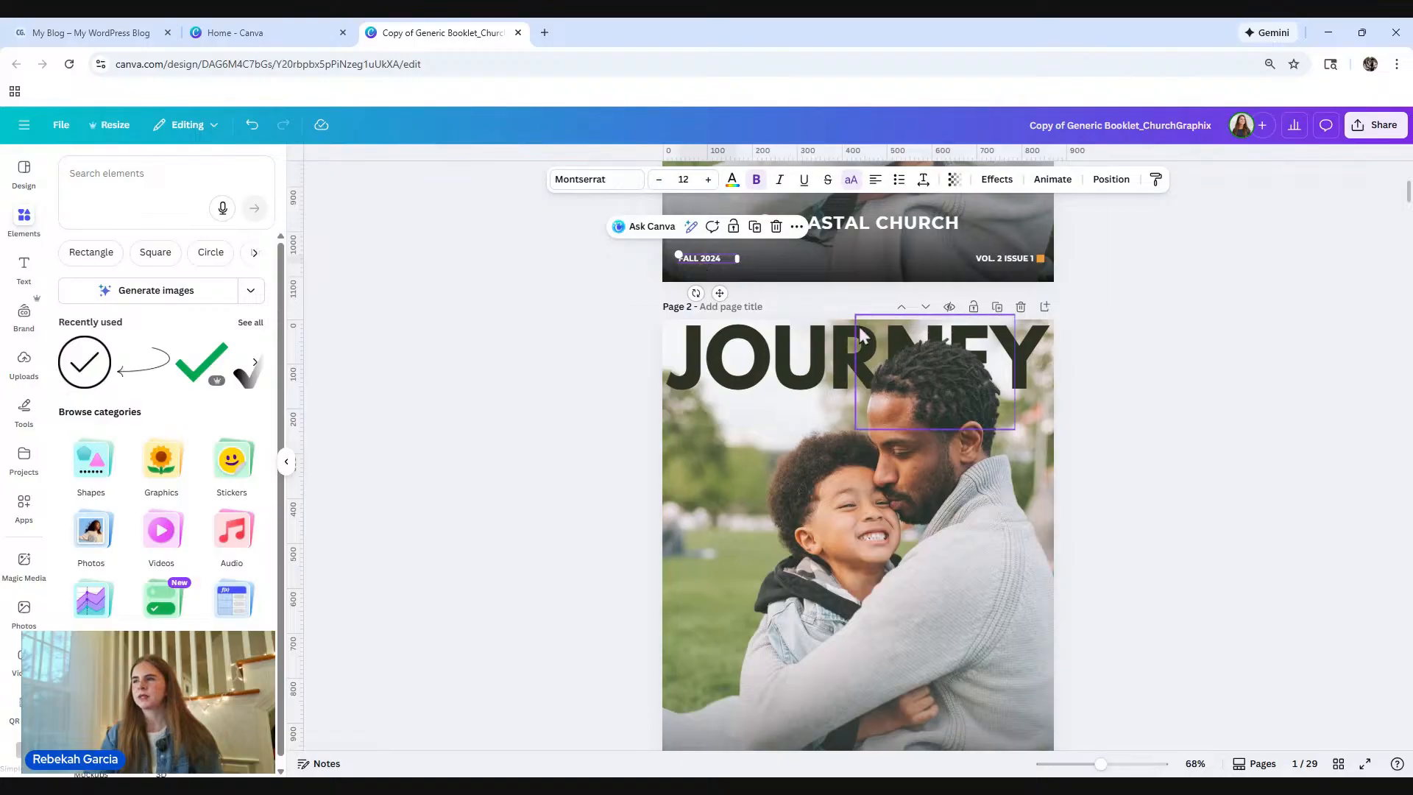
scroll(859, 325, up, 3)
click(842, 443)
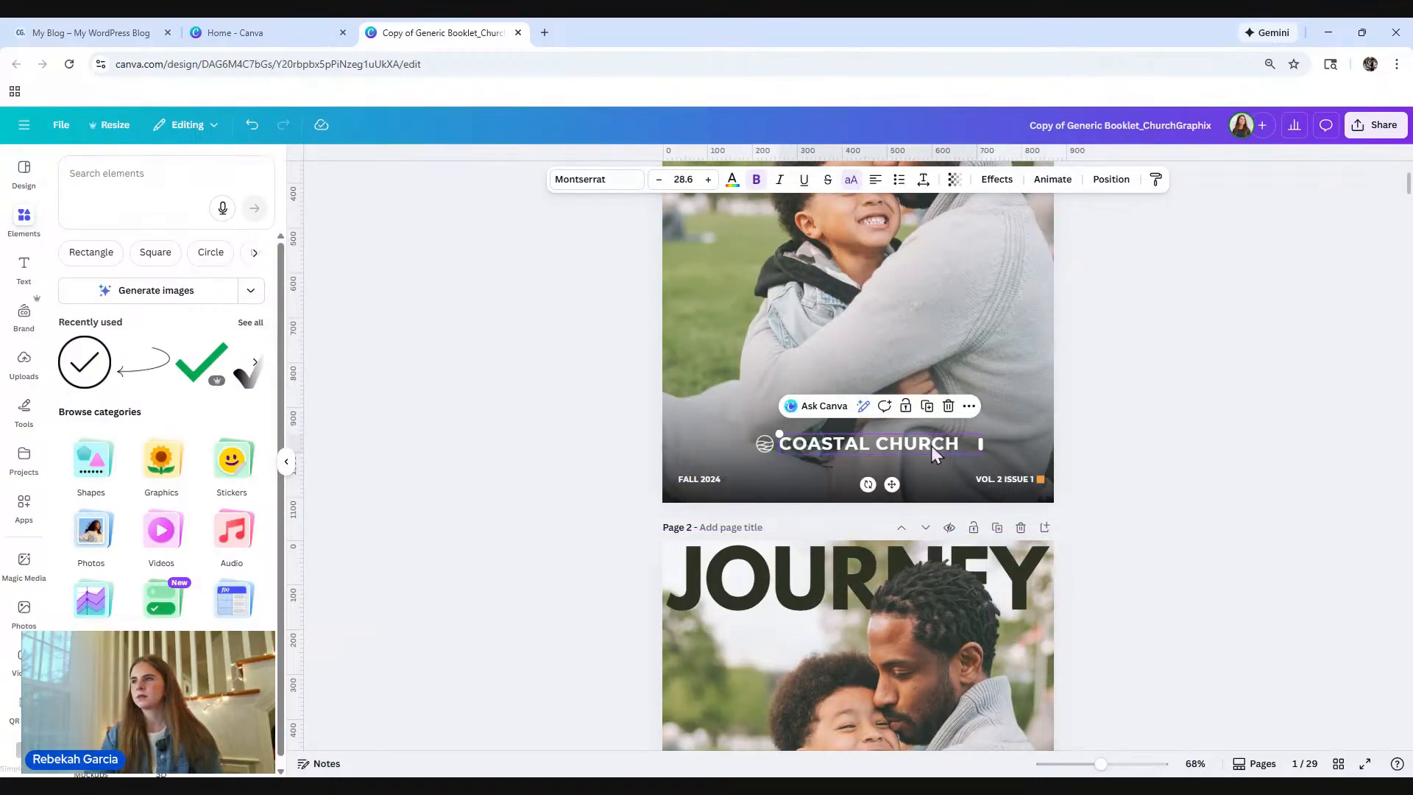
click(1018, 481)
Step: Check the fonts of the content credit headings, the credited names and the PASTOR'S LETTER label on page 3
scroll(1171, 410, down, 10)
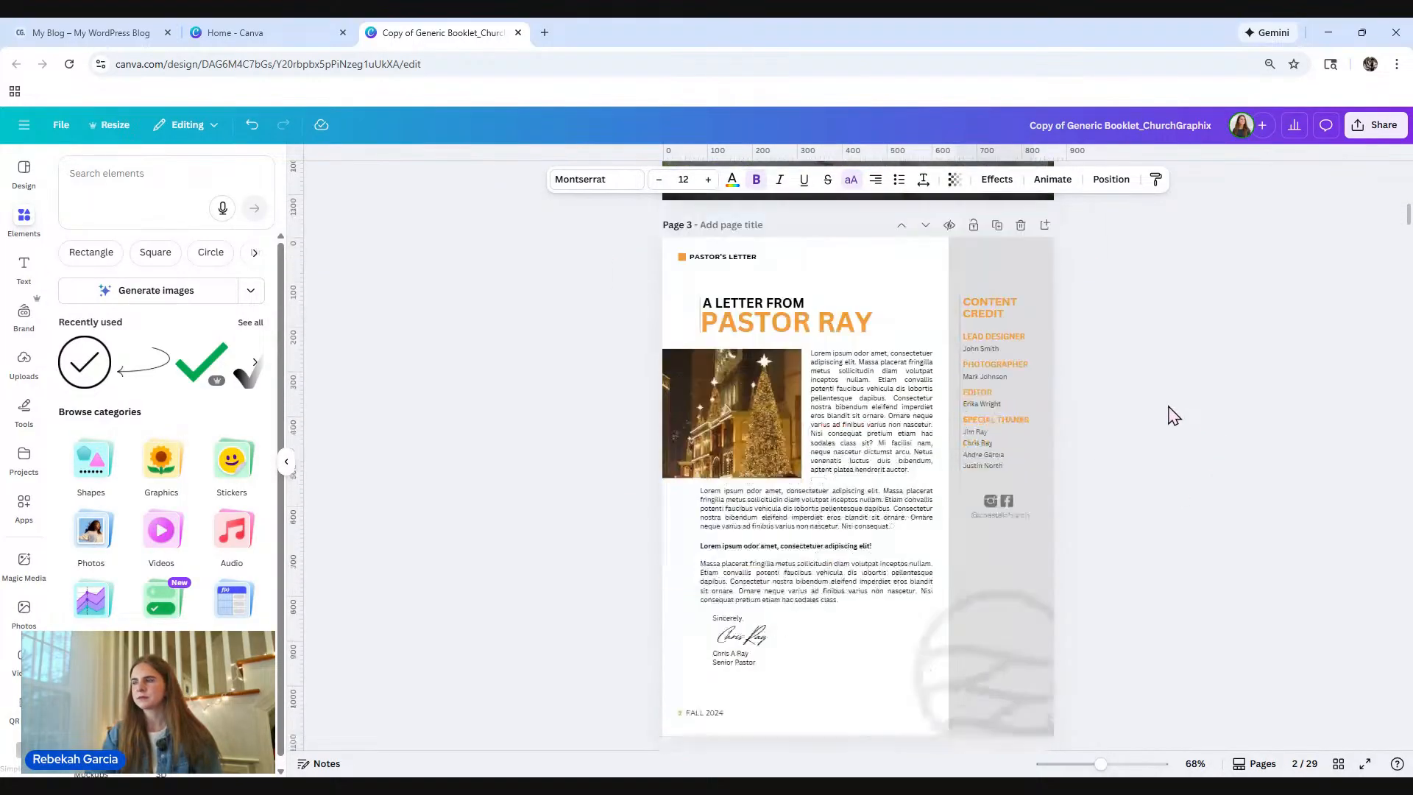
click(981, 262)
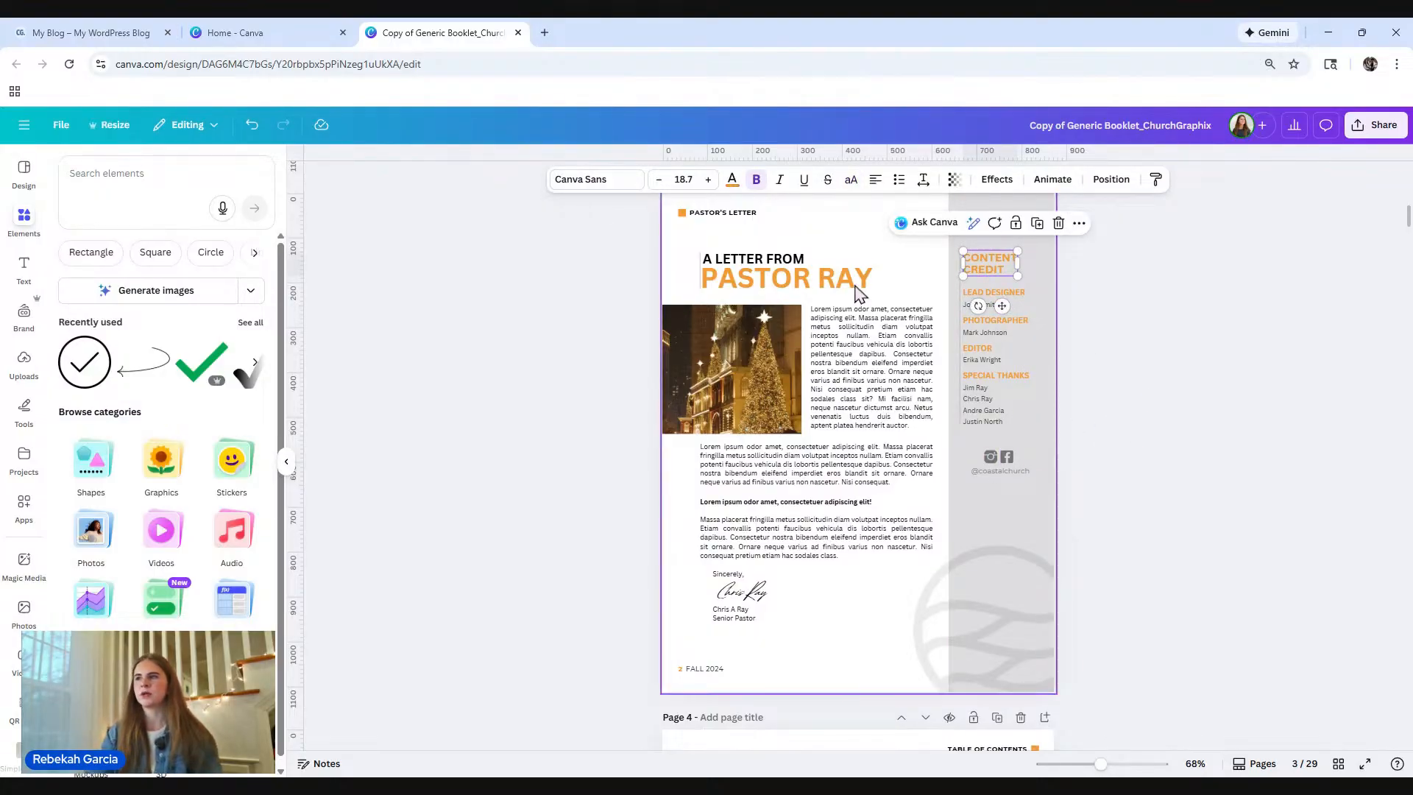
click(1011, 294)
click(984, 331)
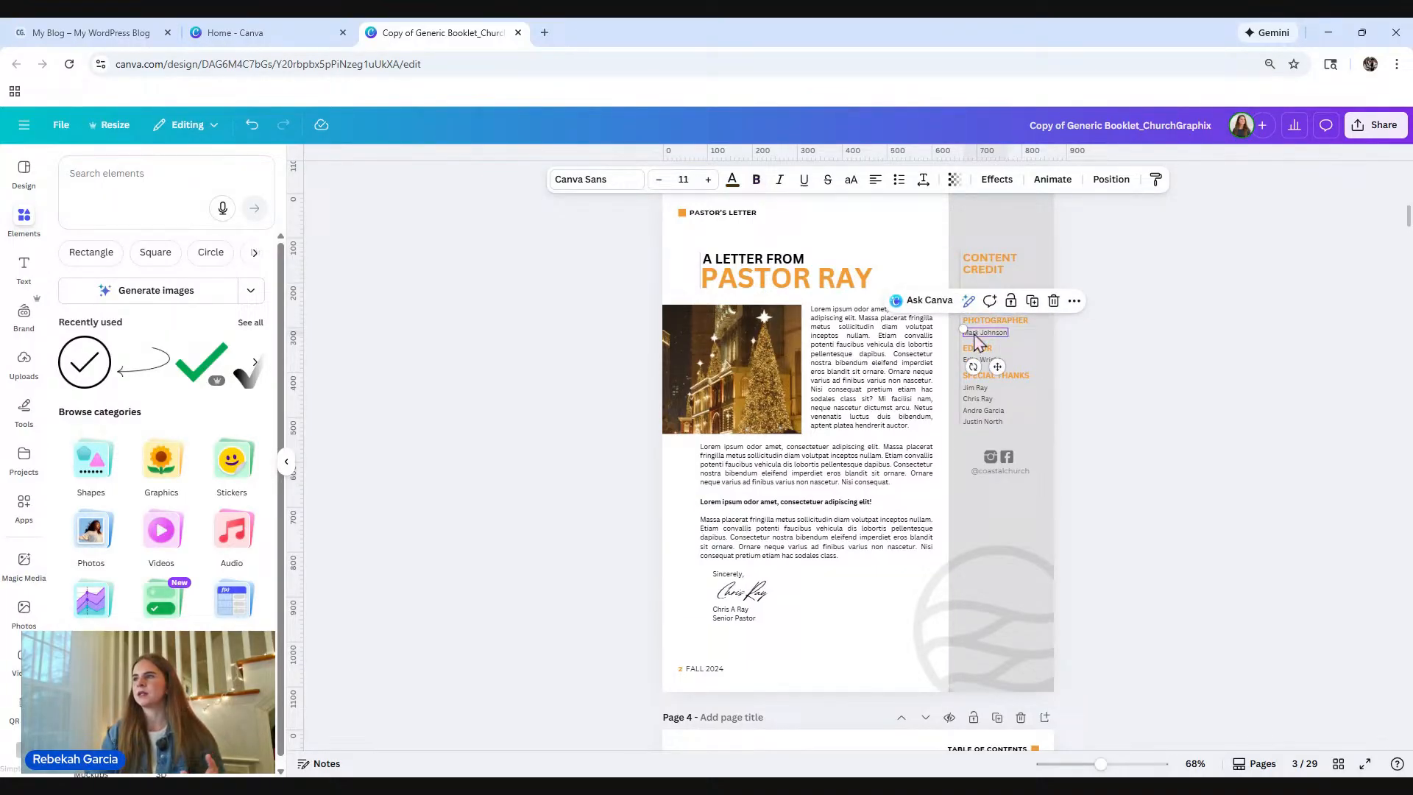
click(971, 378)
click(972, 399)
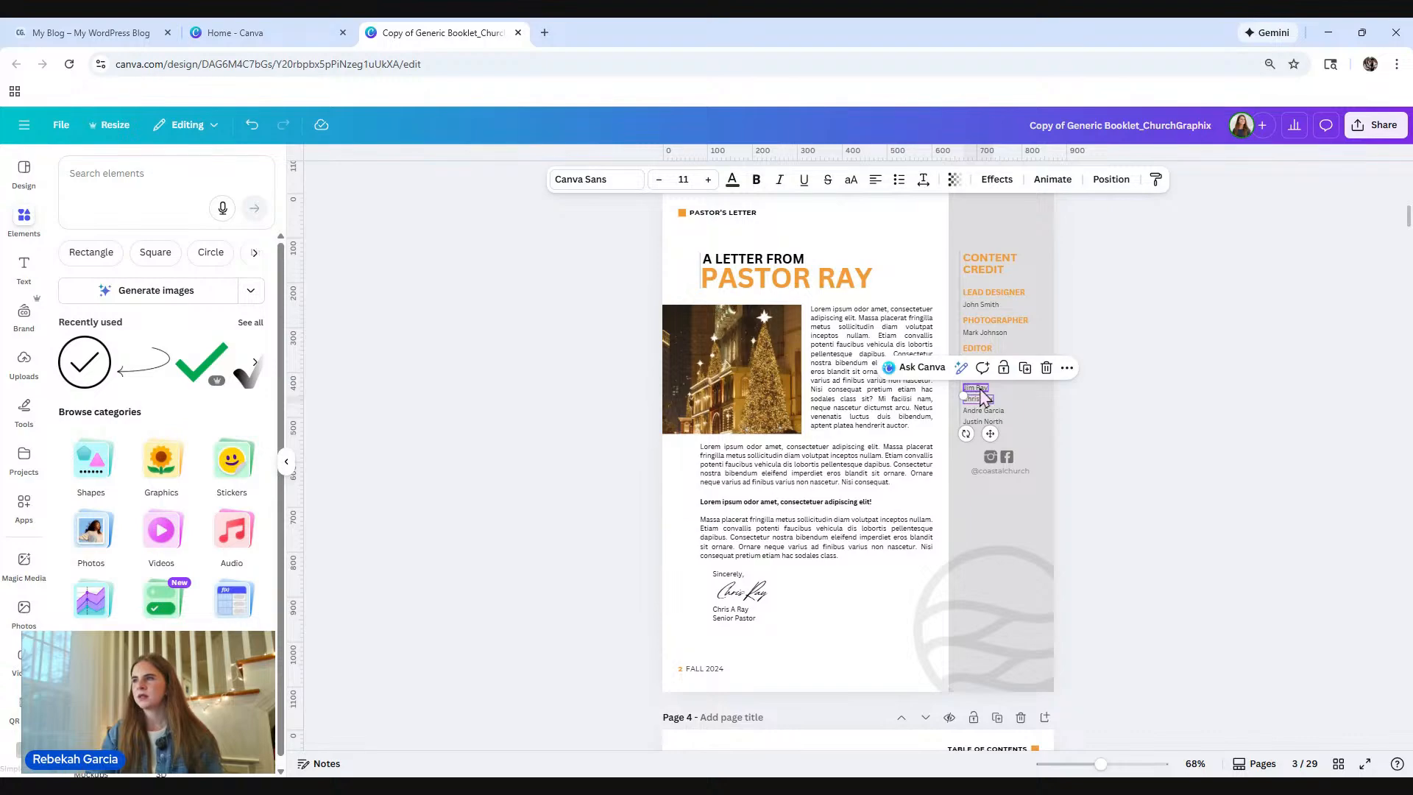
click(714, 213)
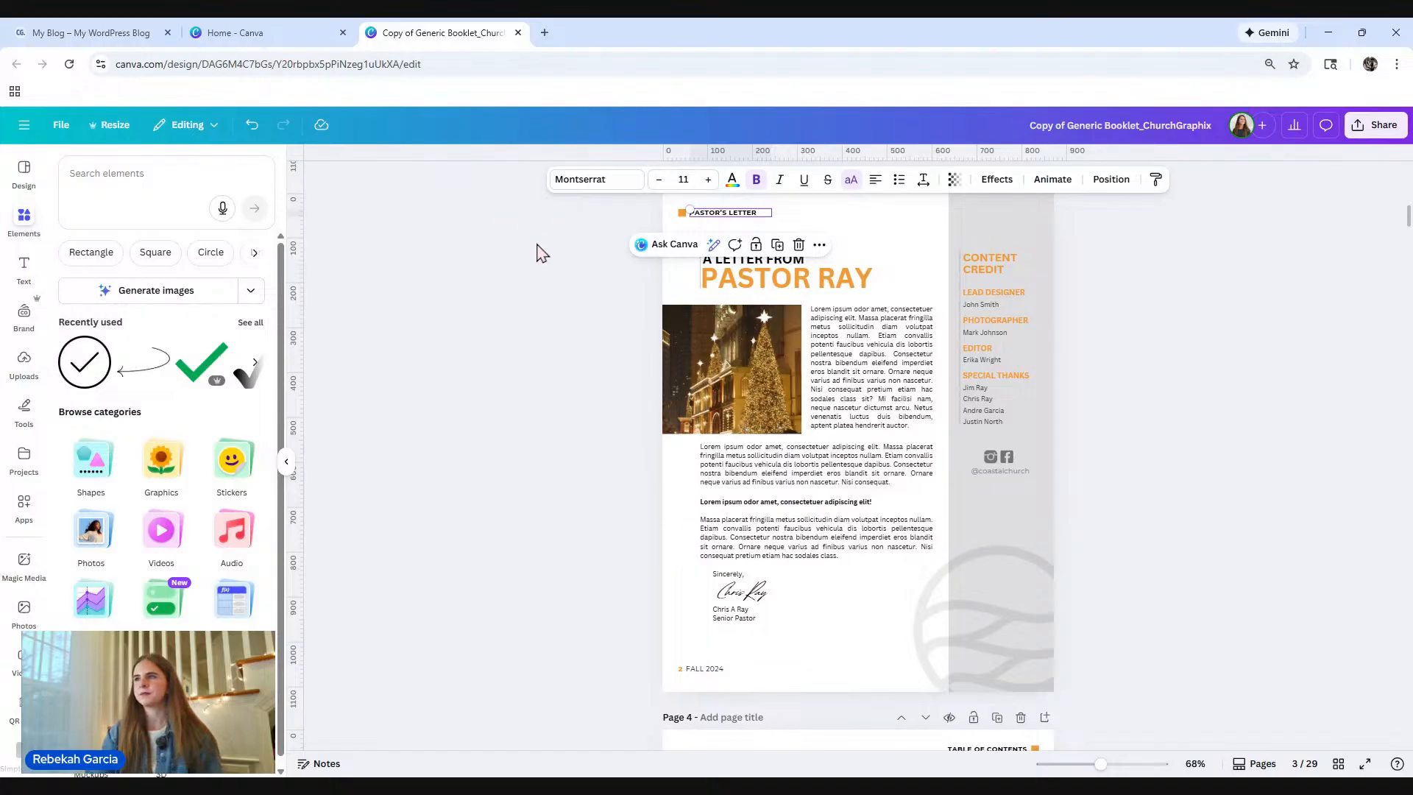
Step: Delete the cutout of the man's hair that overlaps the JOURNEY title on page 2's duplicated cover
scroll(531, 363, up, 10)
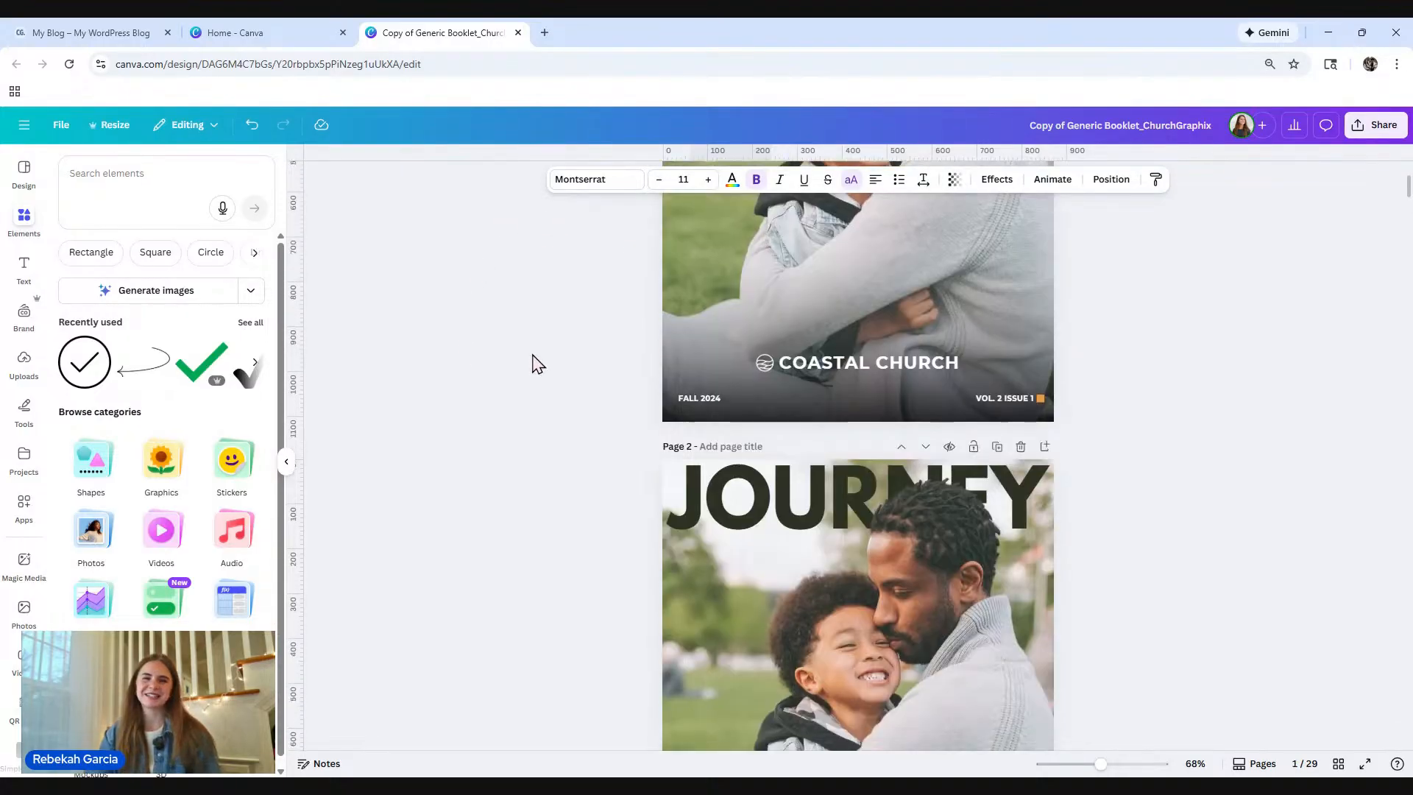
scroll(537, 364, up, 4)
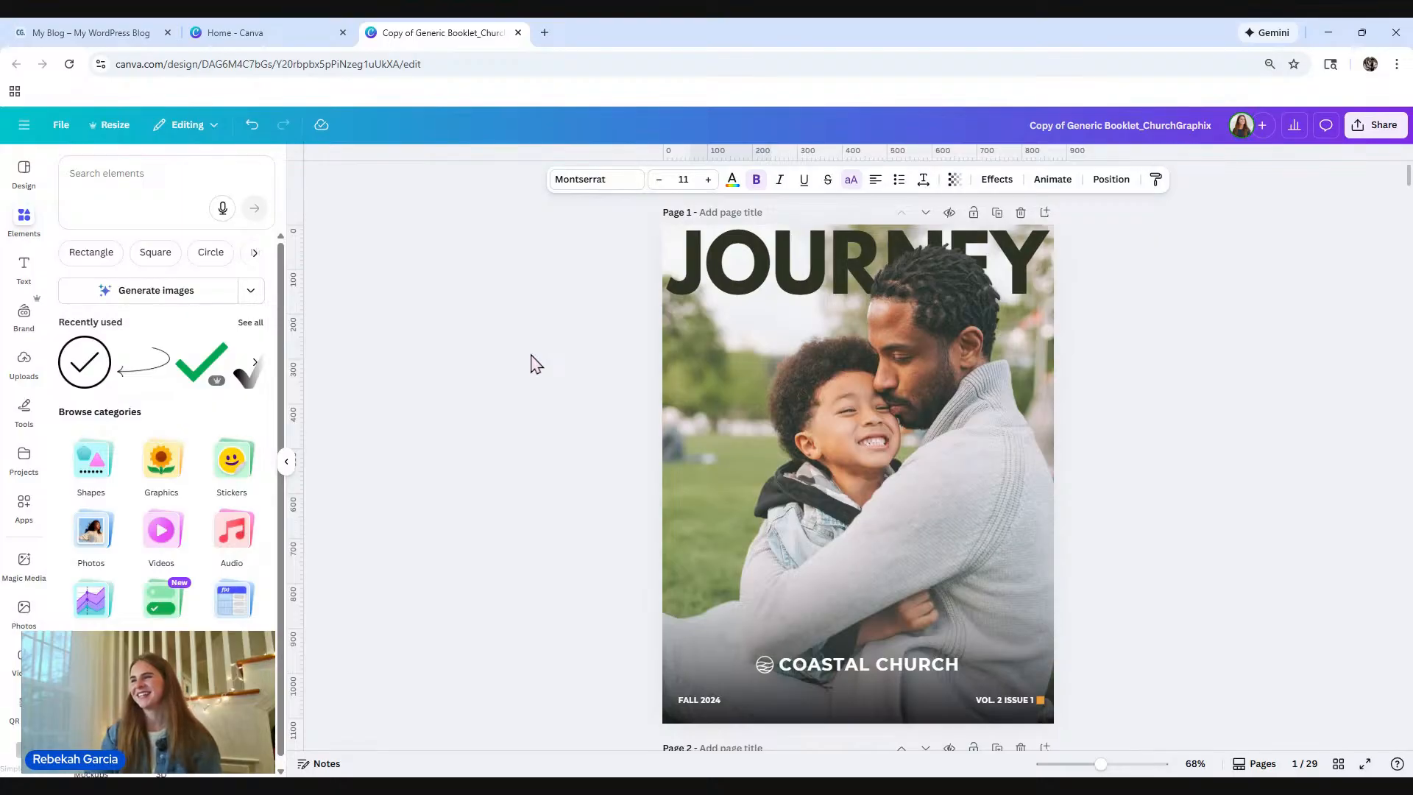
scroll(535, 364, down, 7)
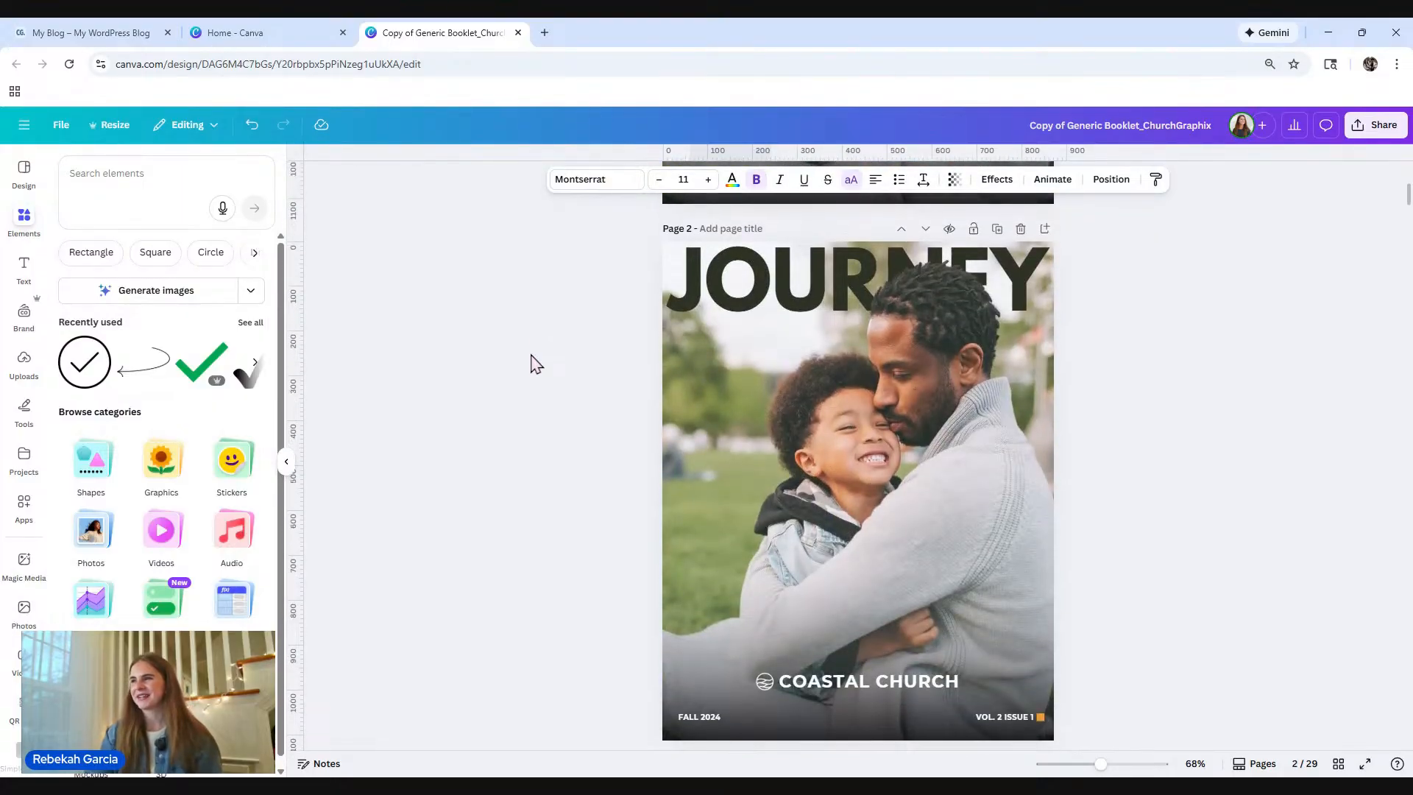
scroll(536, 364, down, 1)
scroll(536, 364, up, 1)
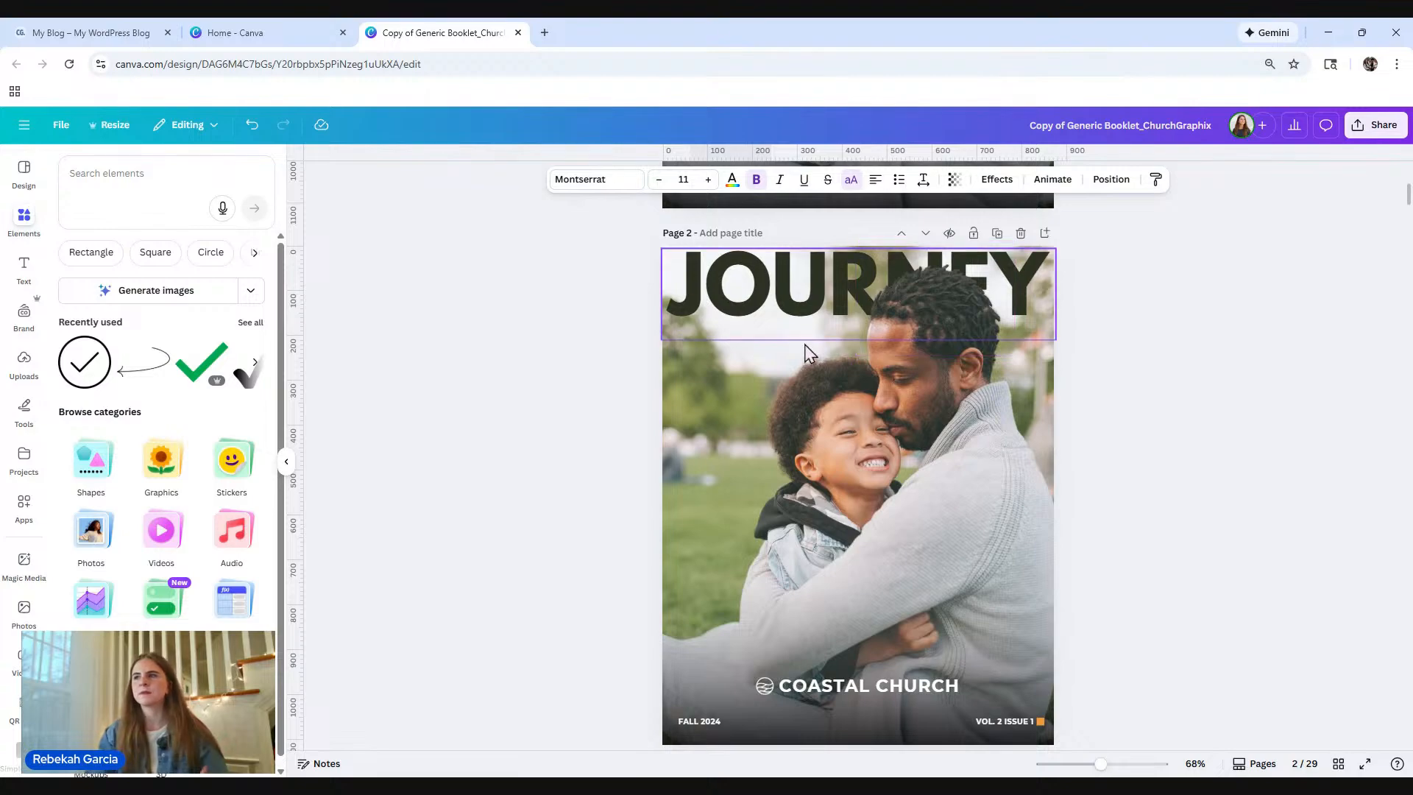
click(924, 312)
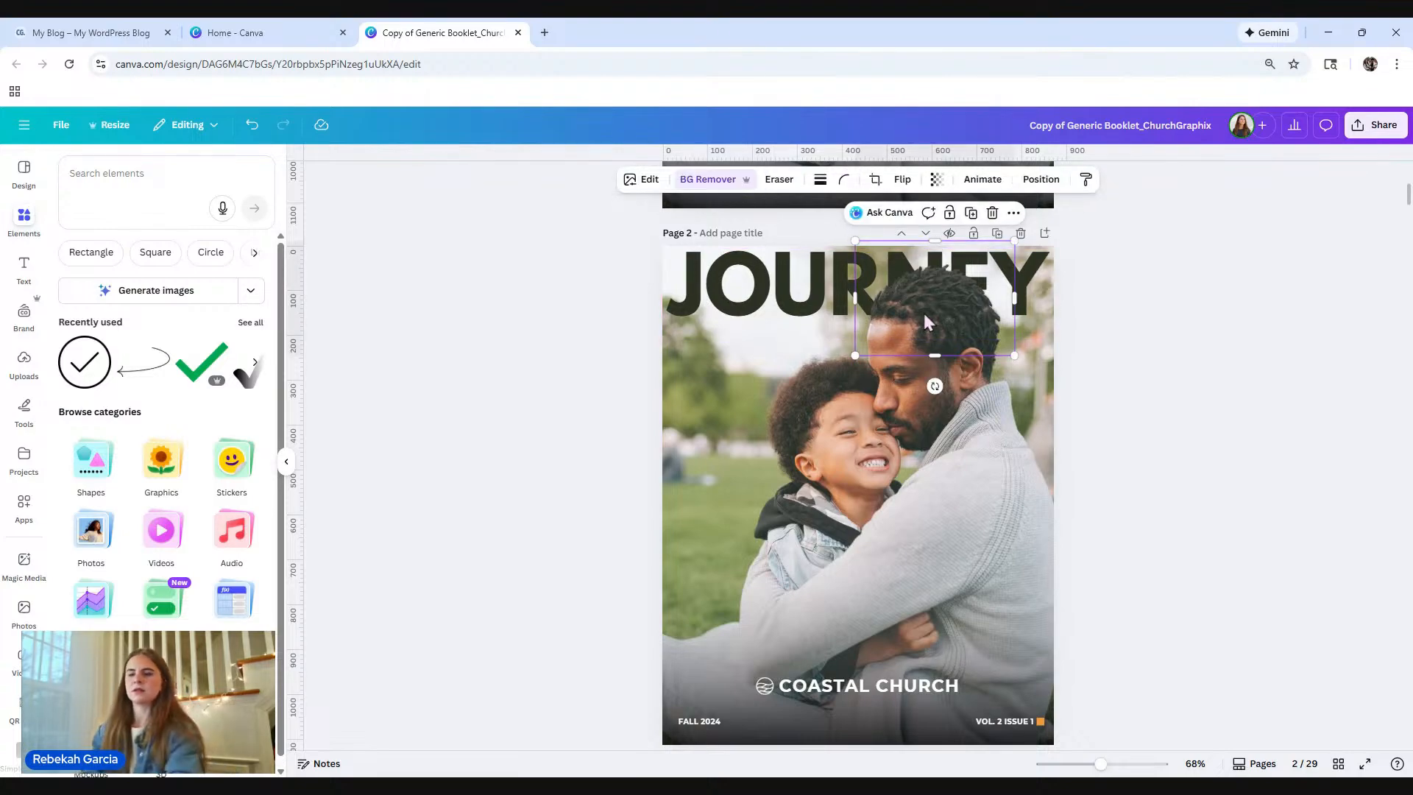
key(Delete)
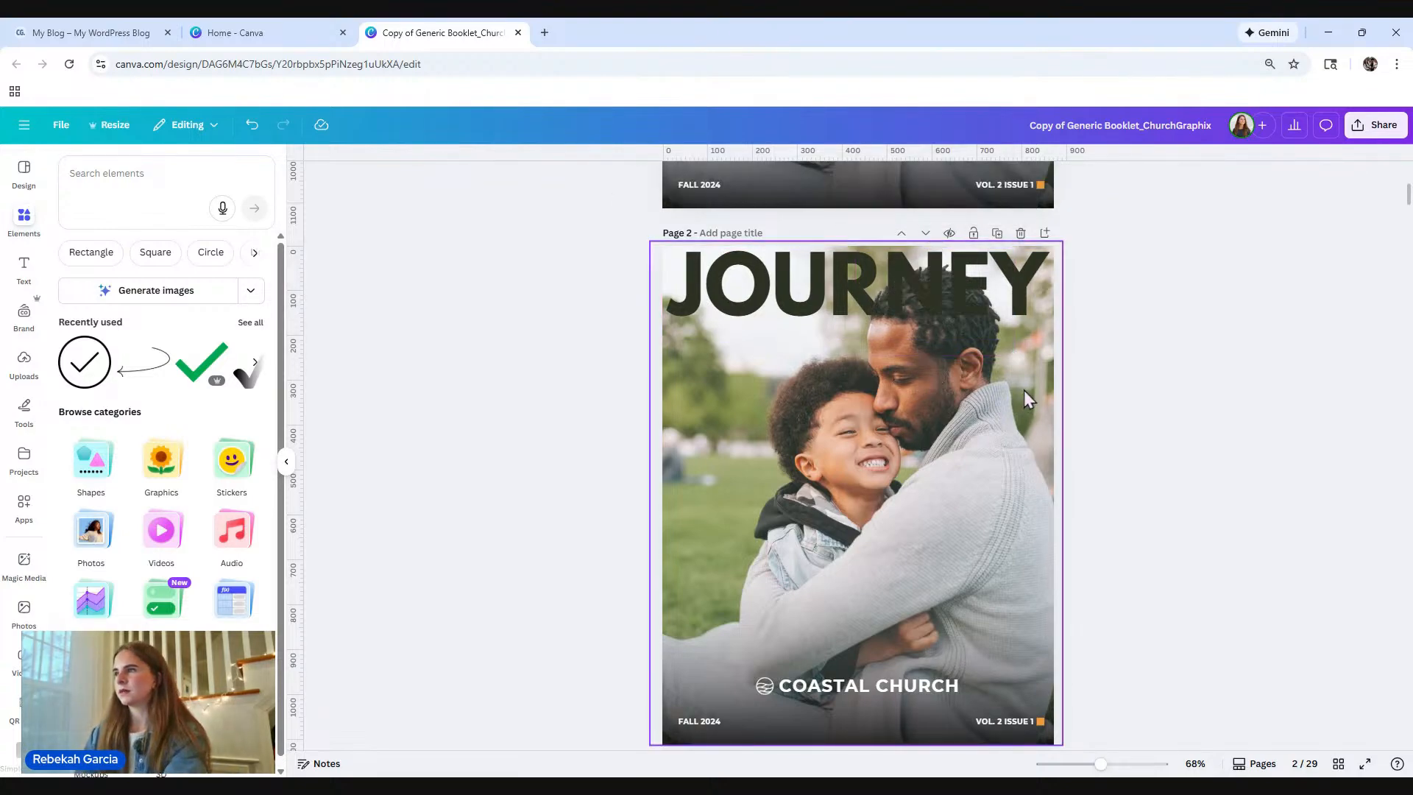
Step: Select page 2's cover photo, search the elements for "dad and son", view the graphics results, and clear the search
click(971, 458)
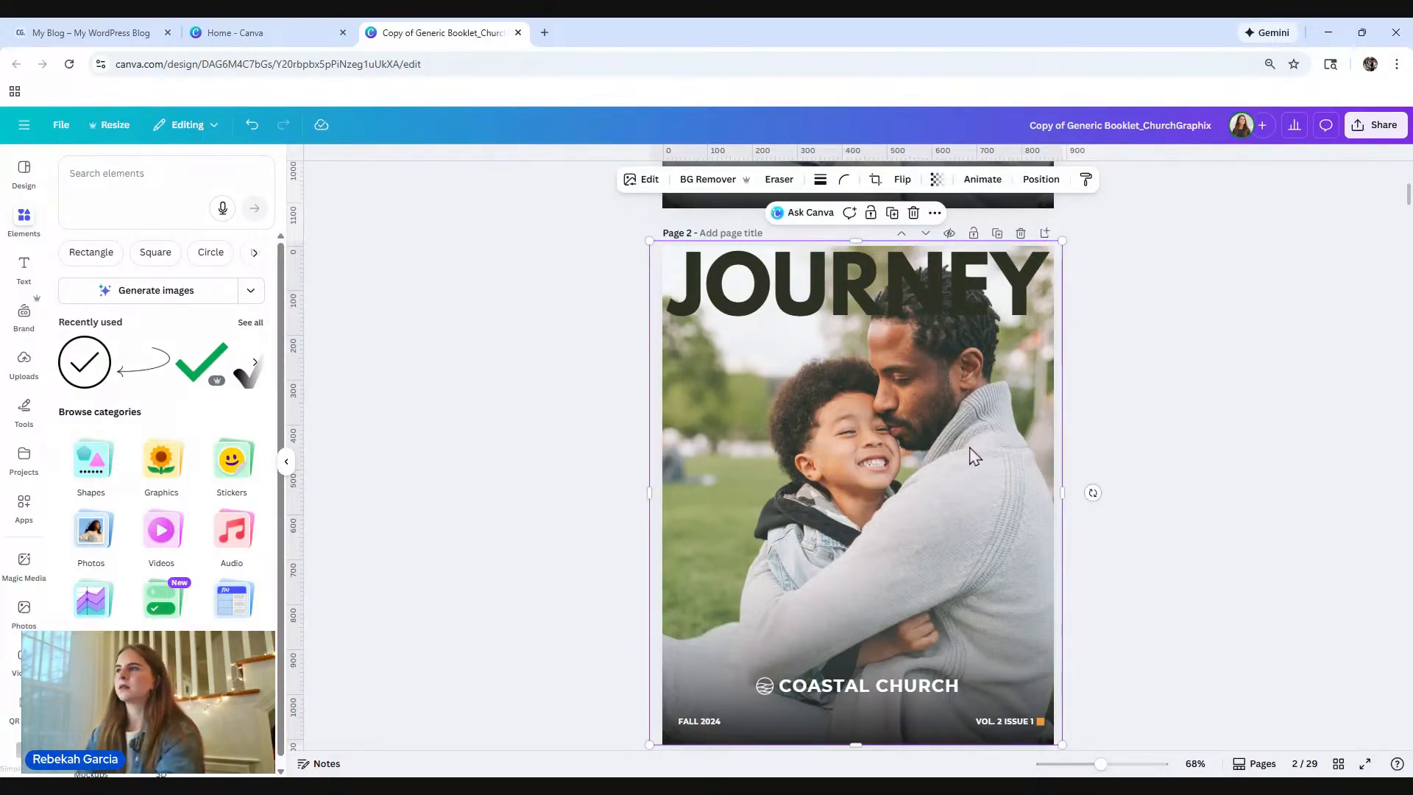
click(109, 175)
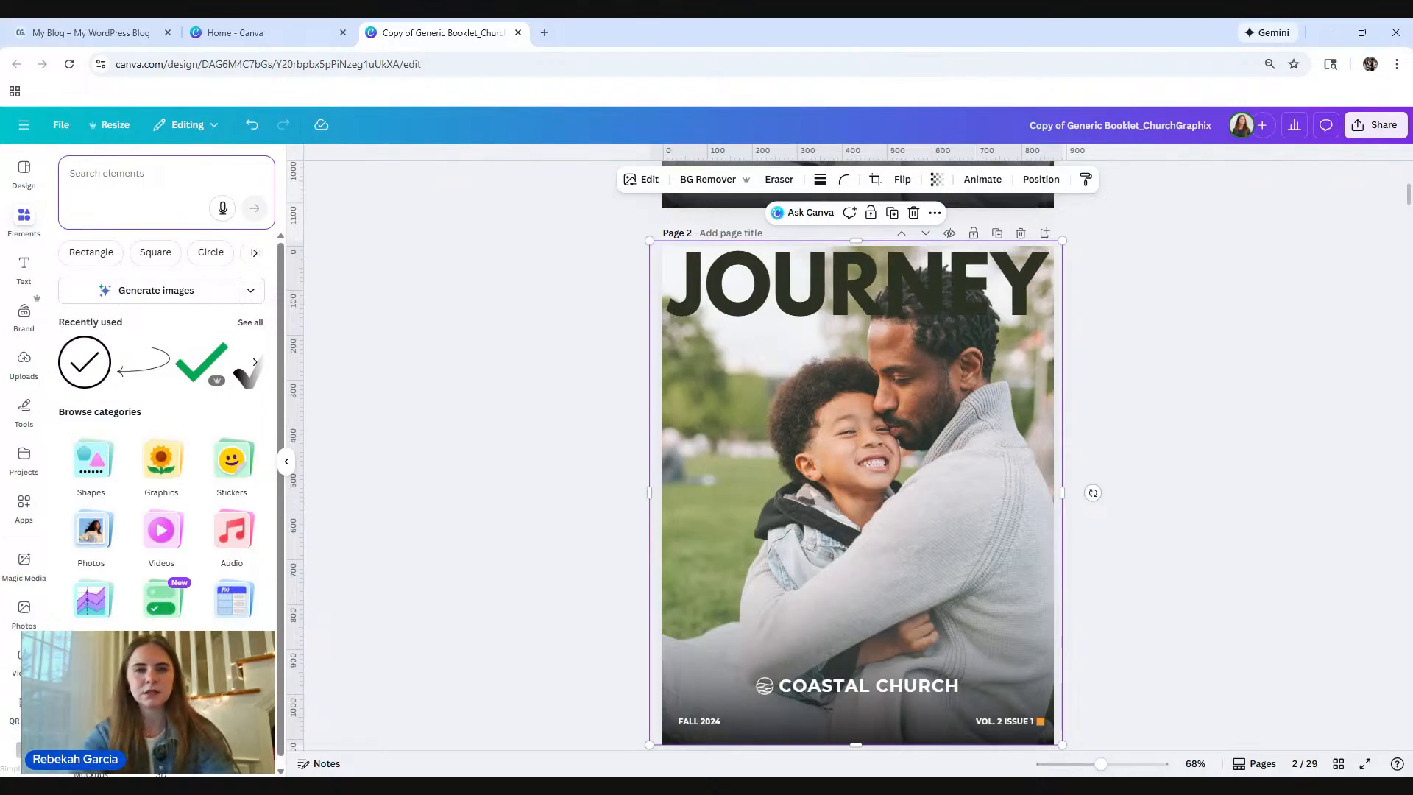
text(dad an)
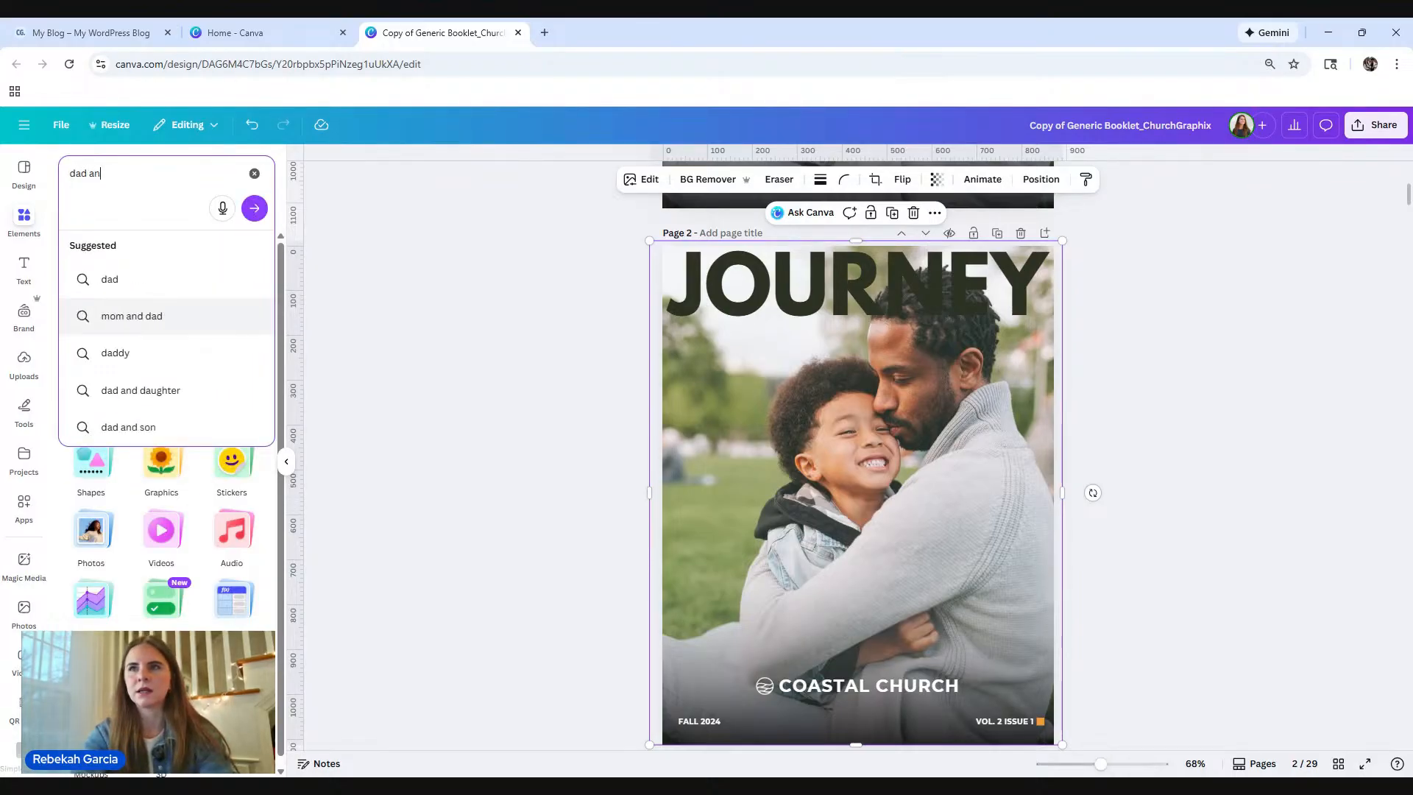
text(d son)
key(Return)
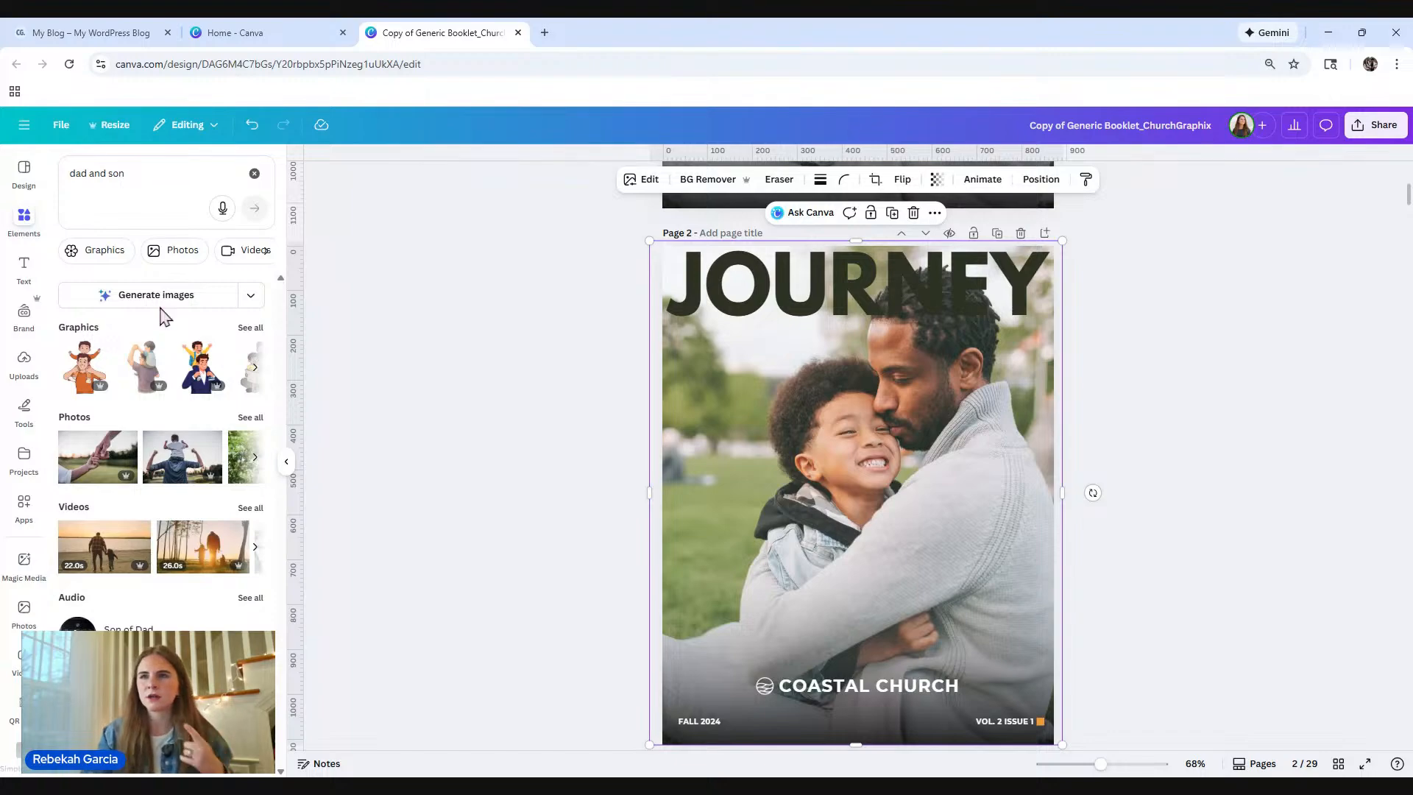
click(250, 328)
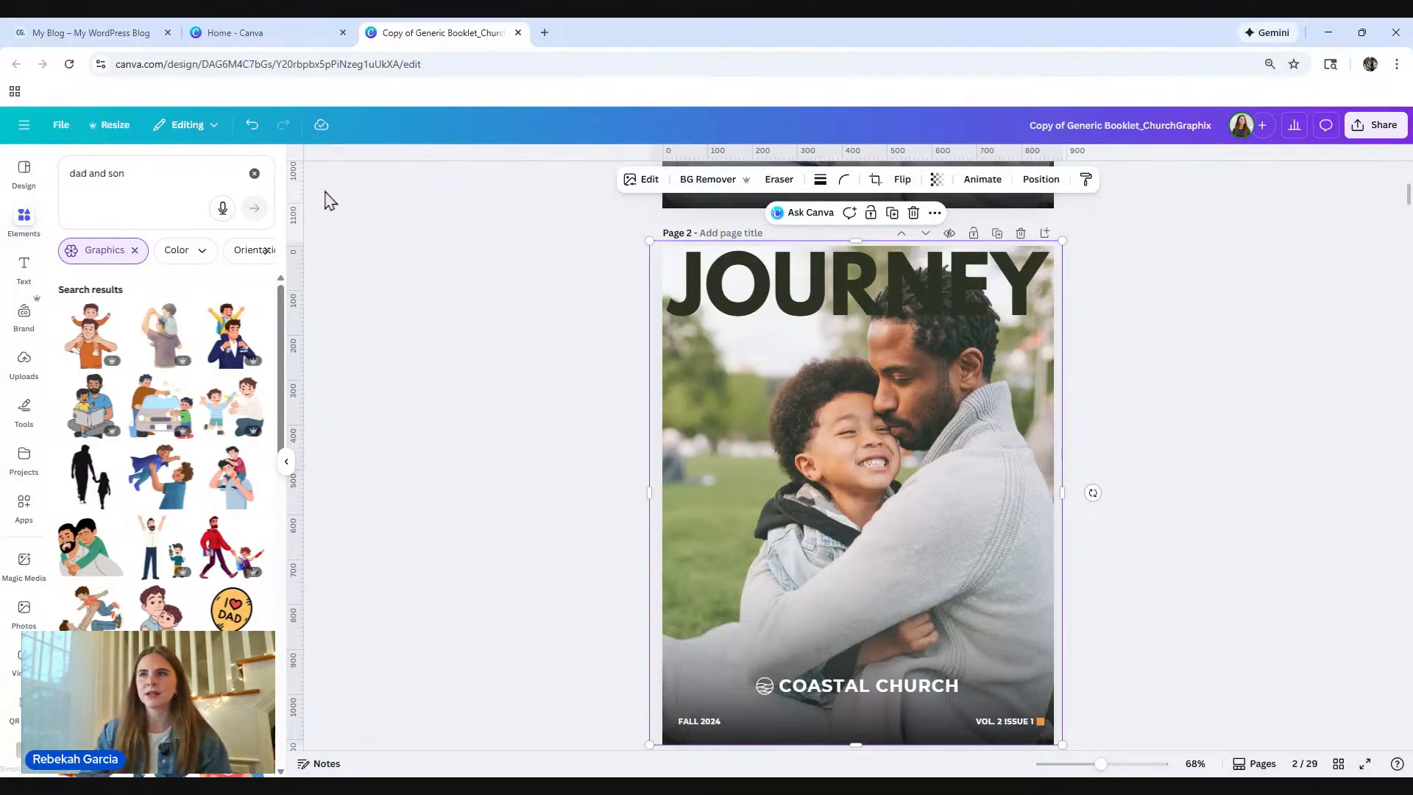
click(254, 174)
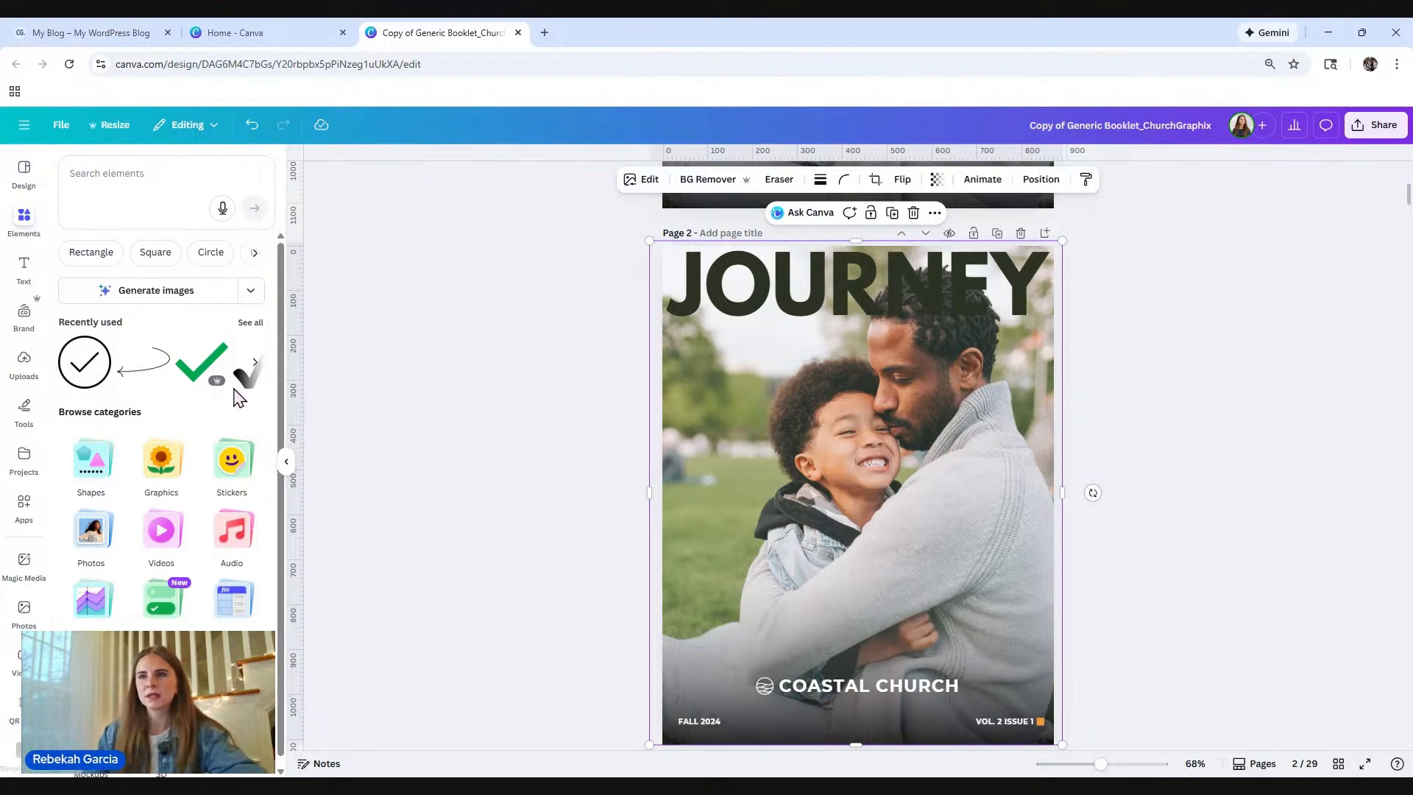
Step: Replace page 2's cover photo with the "dad and son" stock photo of a boy in denim overalls hugging his father's head
click(147, 178)
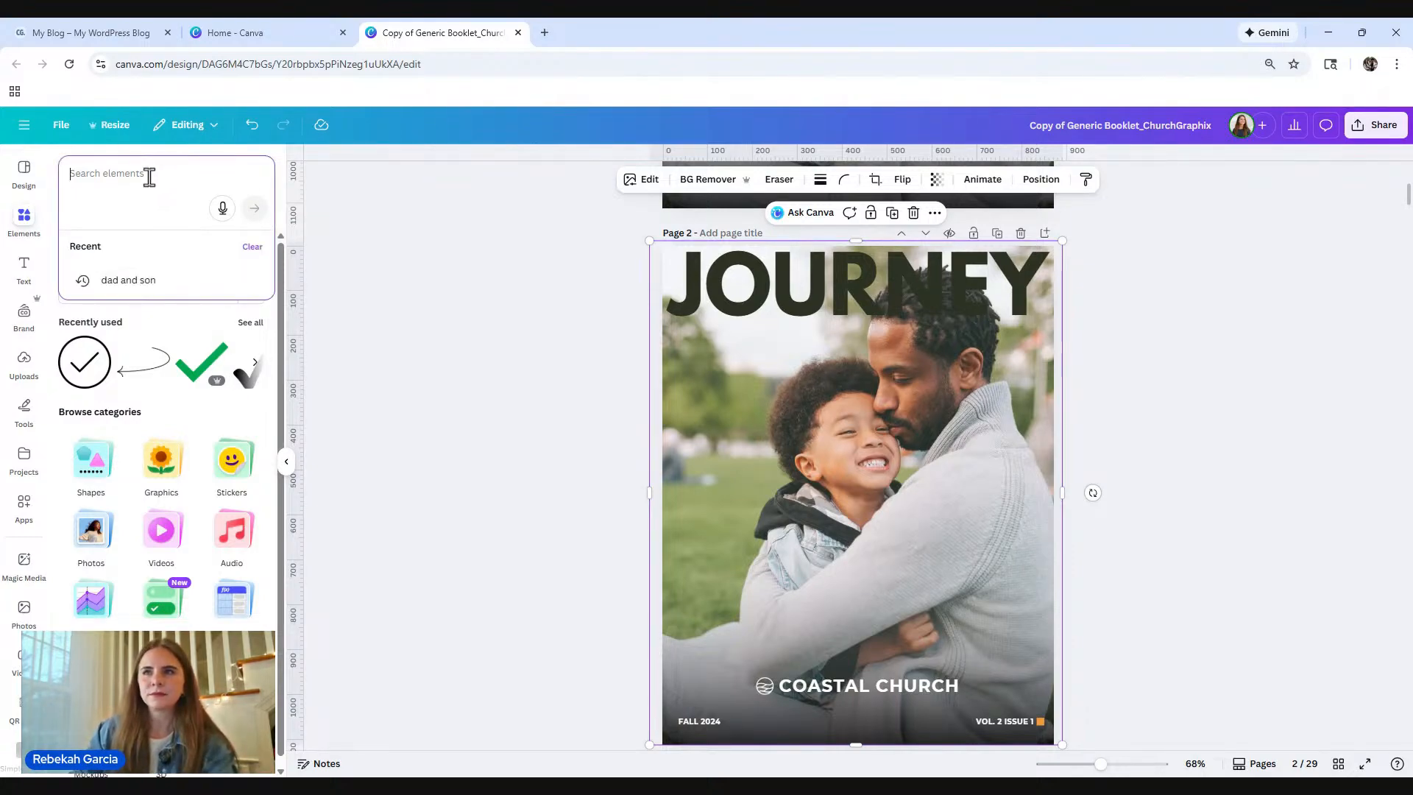
click(142, 280)
click(250, 417)
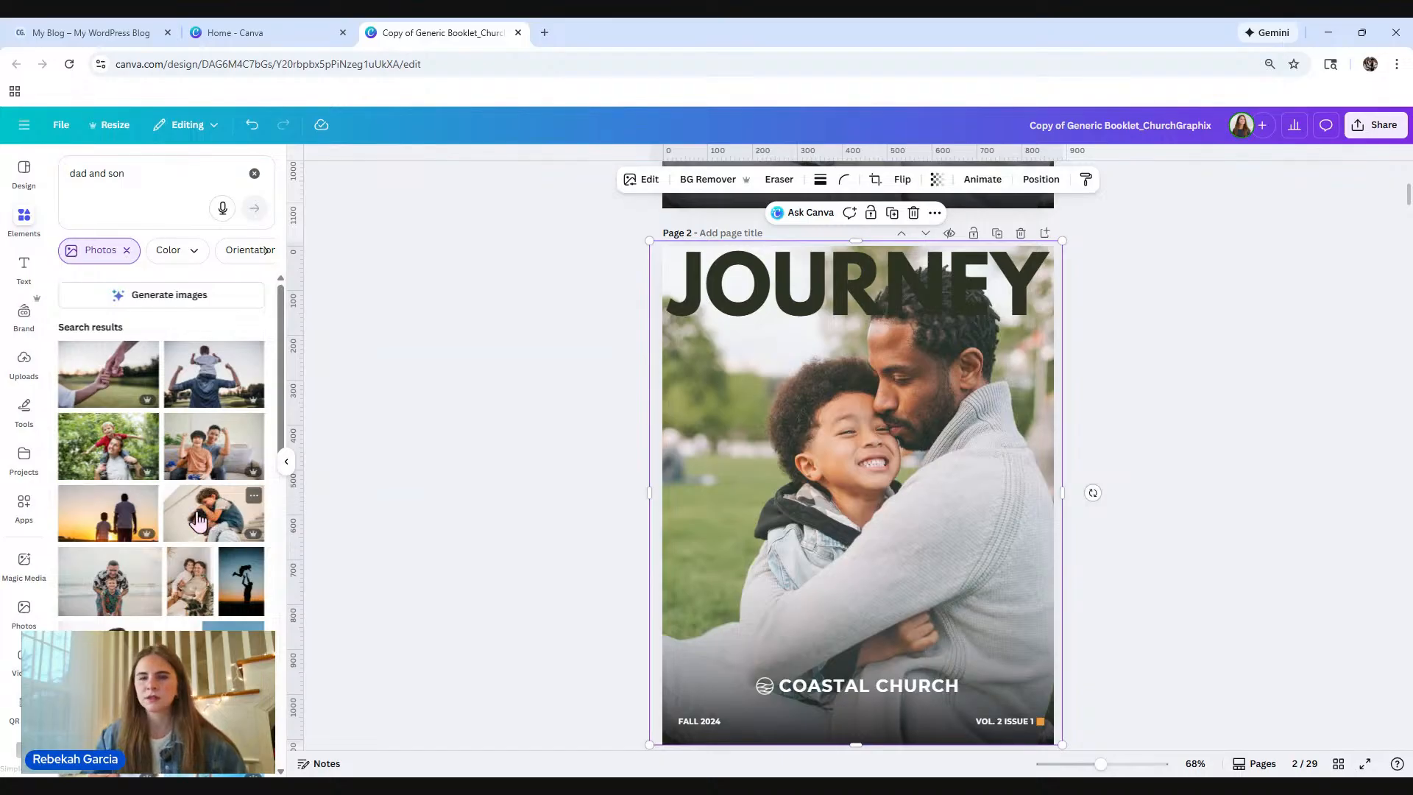
drag(210, 524, 685, 441)
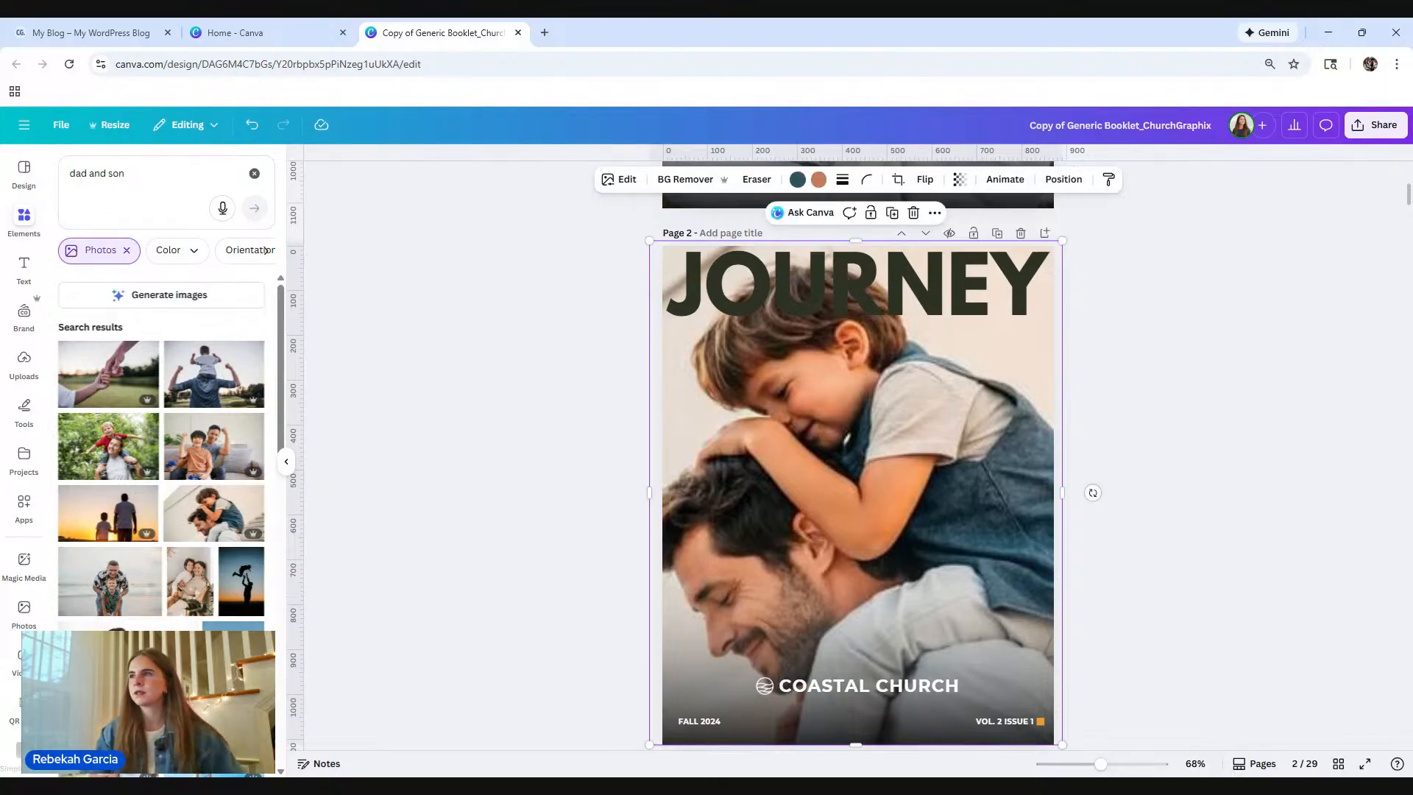
Step: Duplicate page 2's cover photo of the boy and his father, and remove the background from the copy
click(1163, 435)
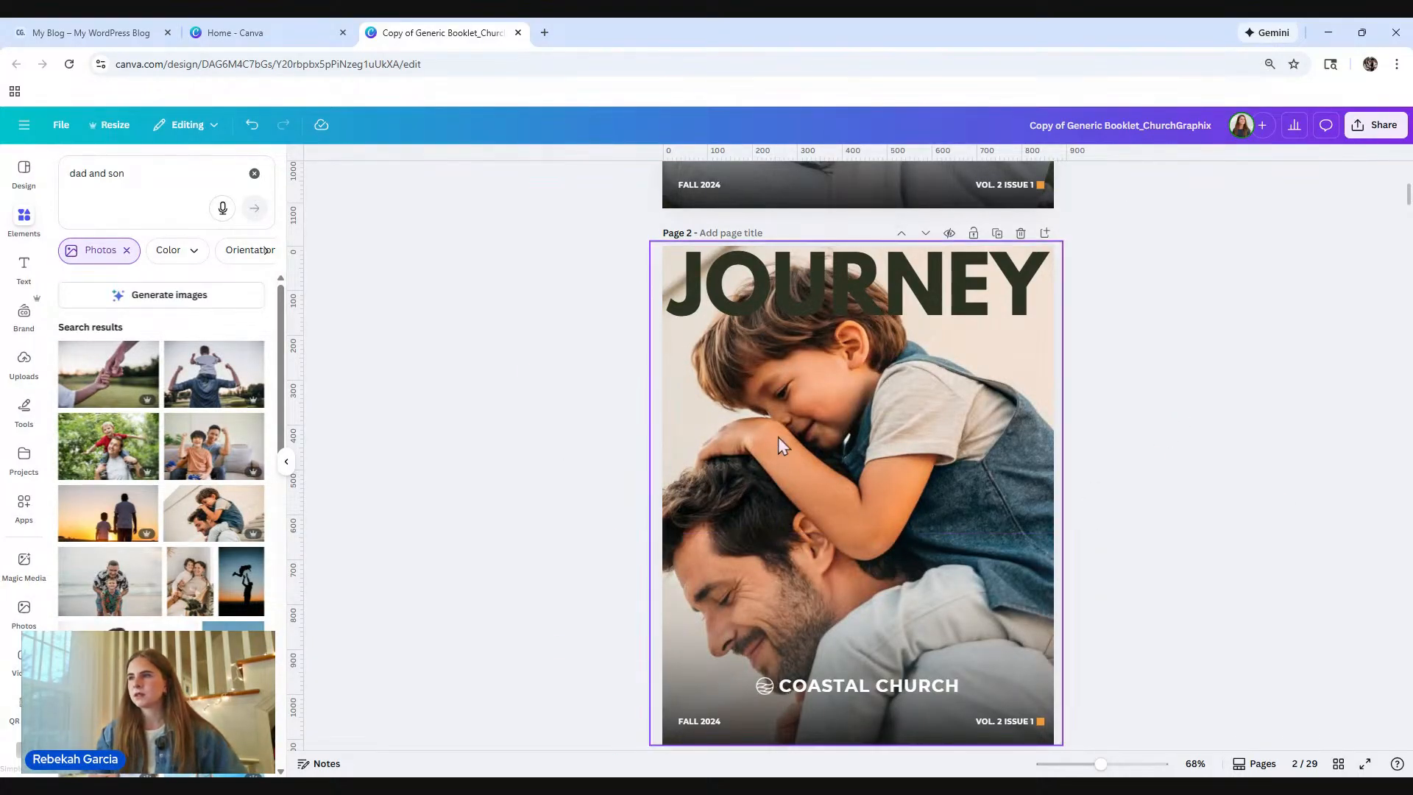
click(792, 451)
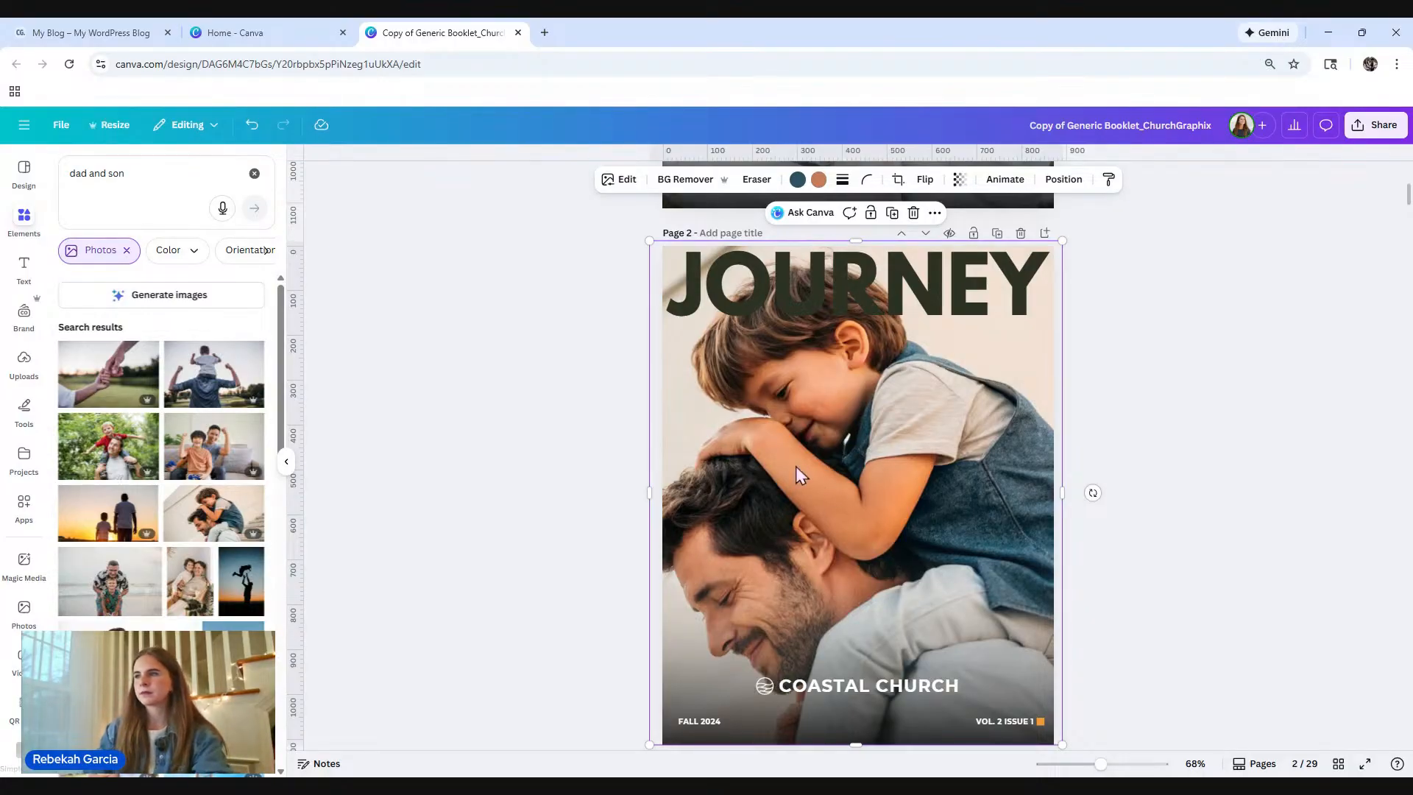
drag(789, 465, 828, 466)
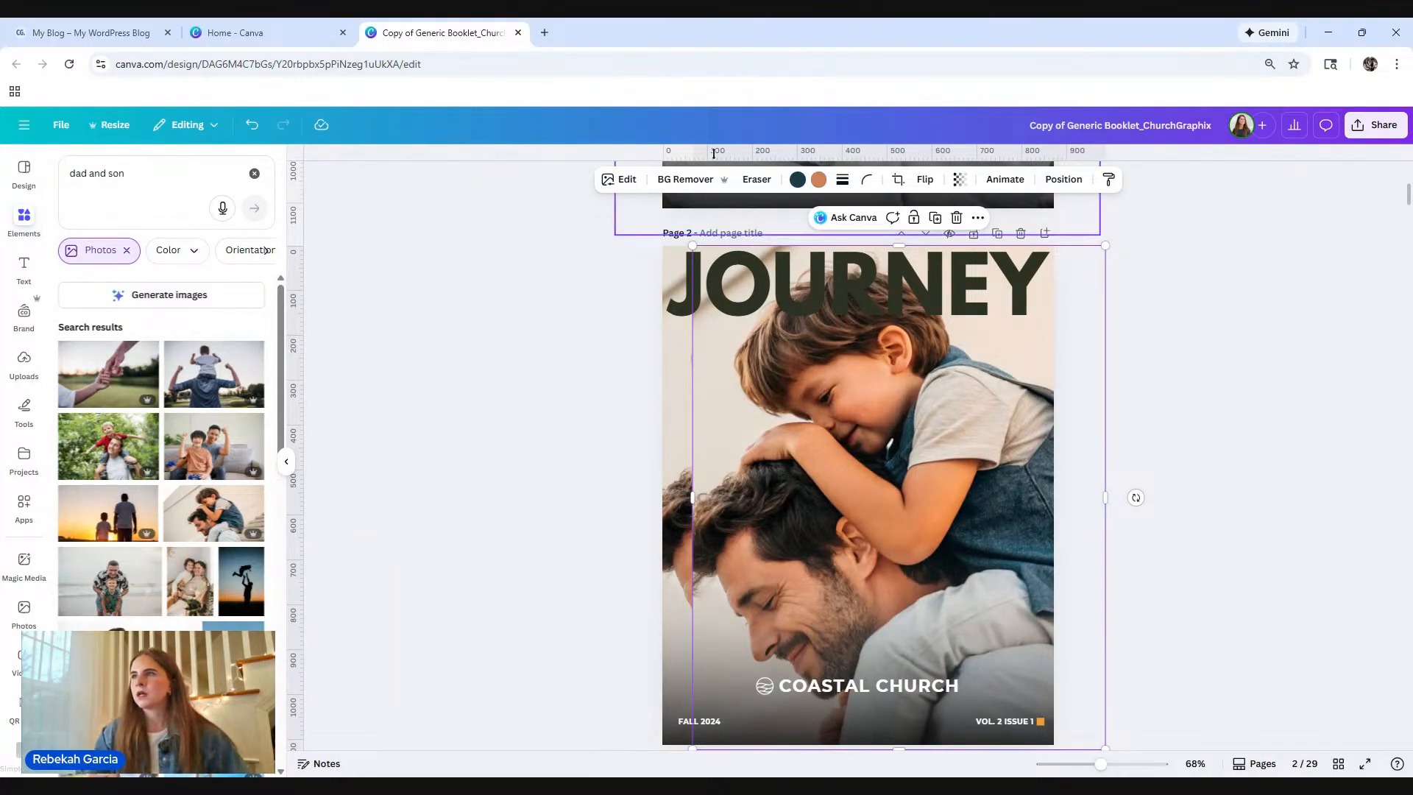
click(689, 180)
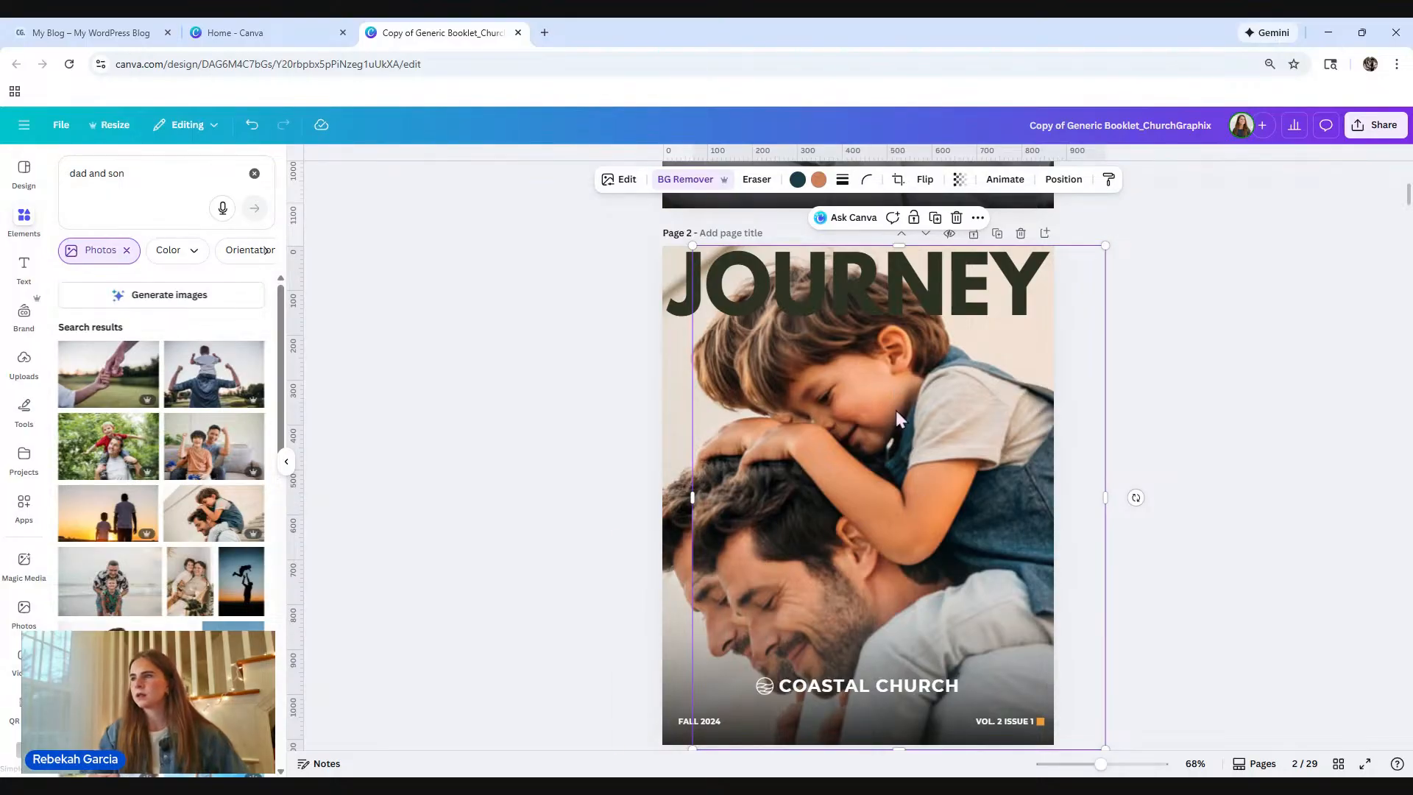
Step: Align the background-free copy exactly over the cover photo and crop it from below to just the boy's head area
drag(895, 410, 853, 404)
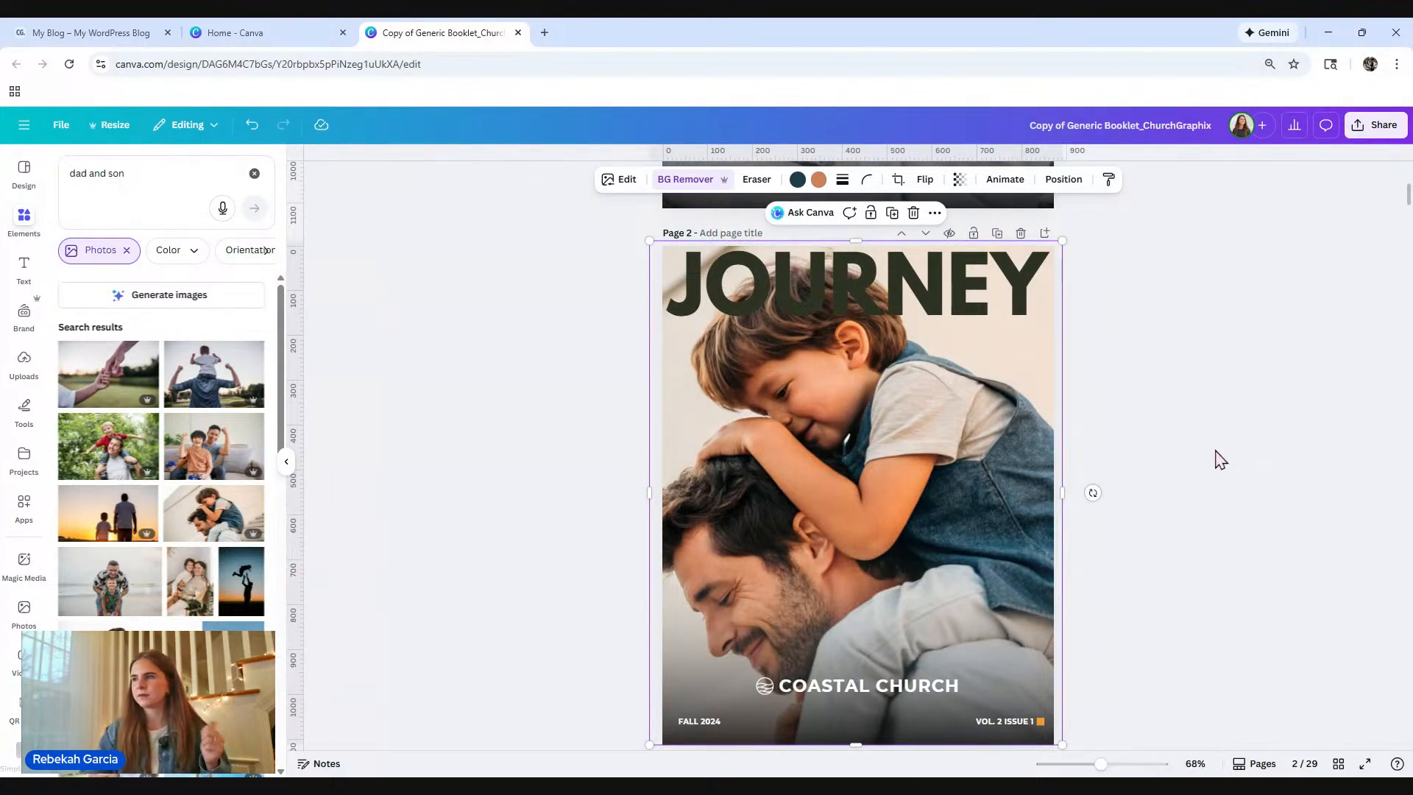
scroll(1139, 474, down, 1)
scroll(991, 647, up, 1)
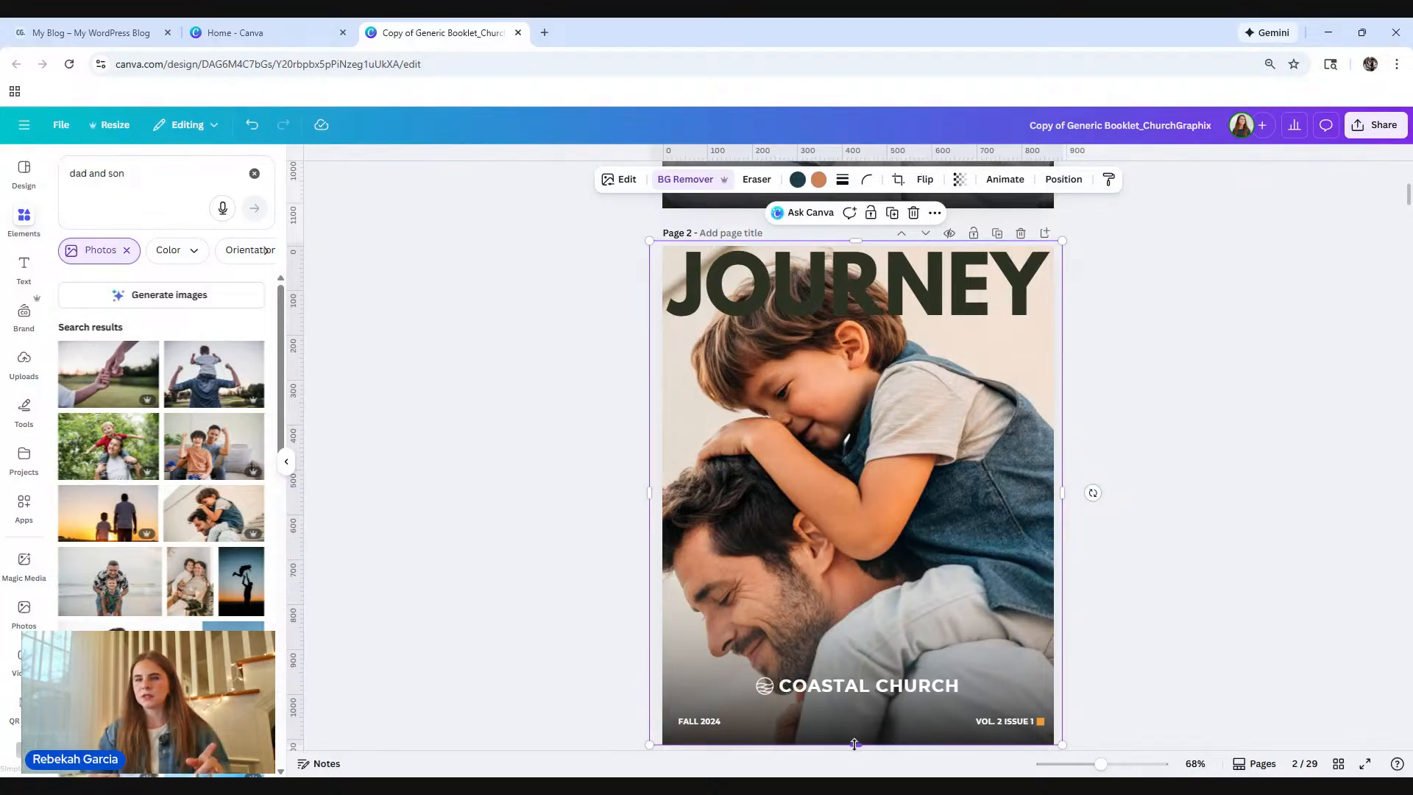
drag(854, 744, 885, 362)
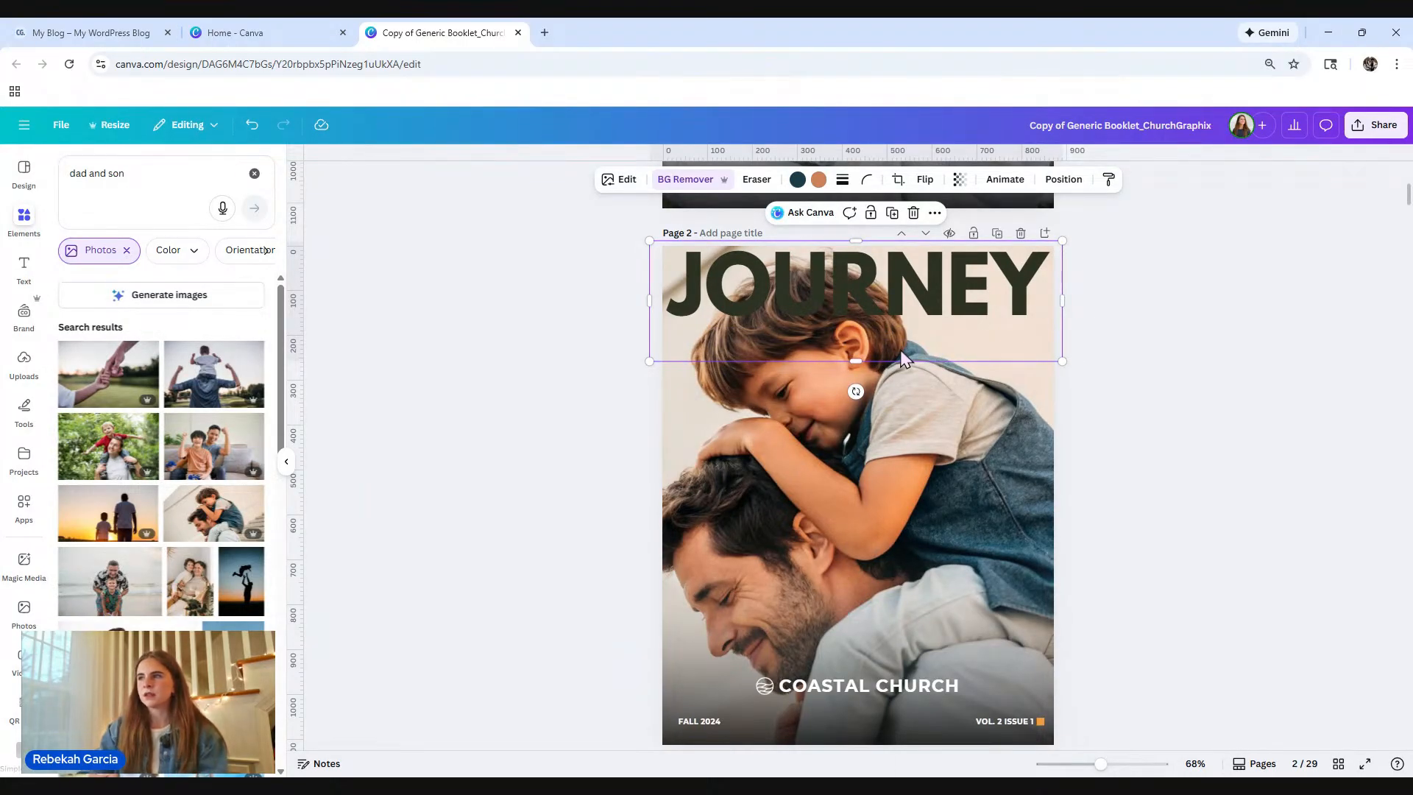
right_click(900, 350)
click(880, 346)
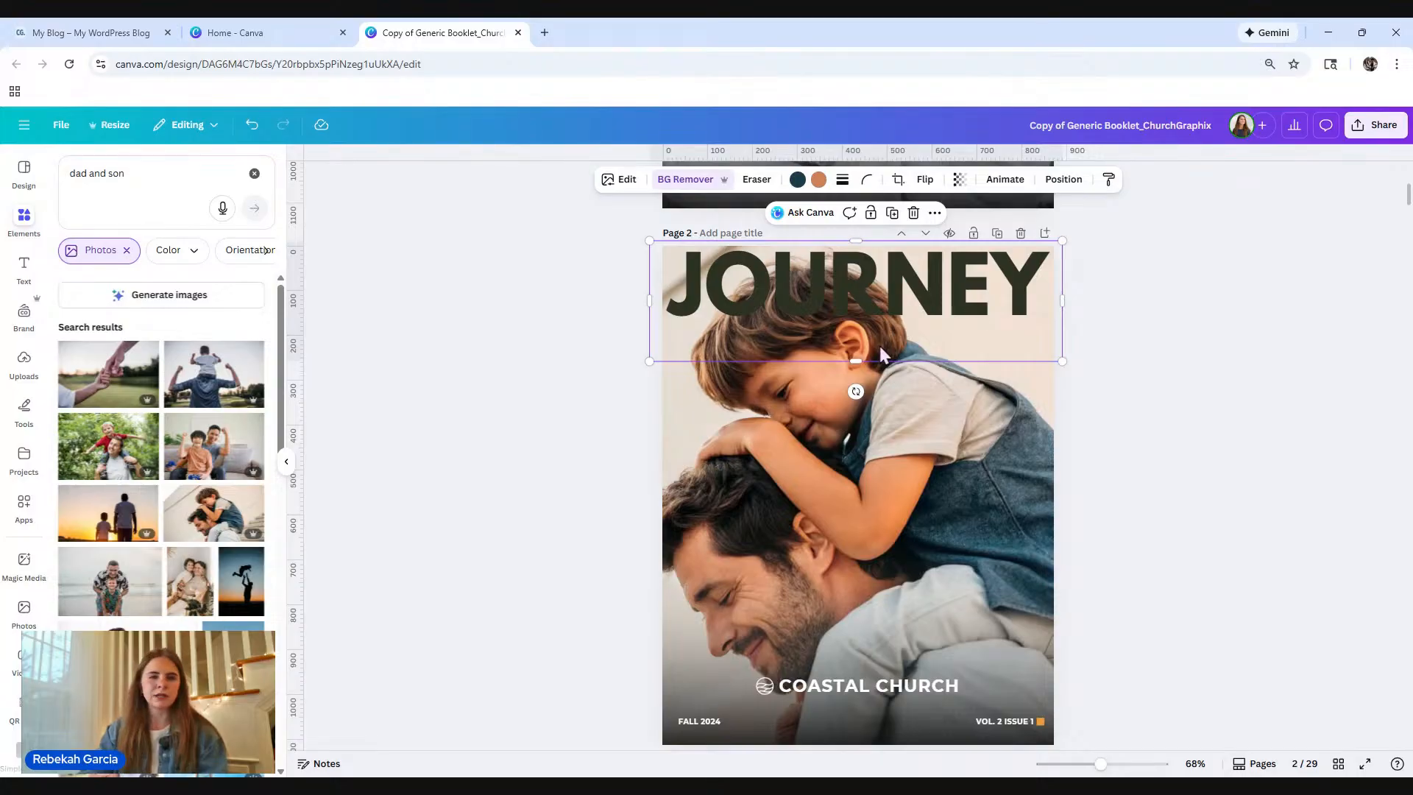
right_click(880, 346)
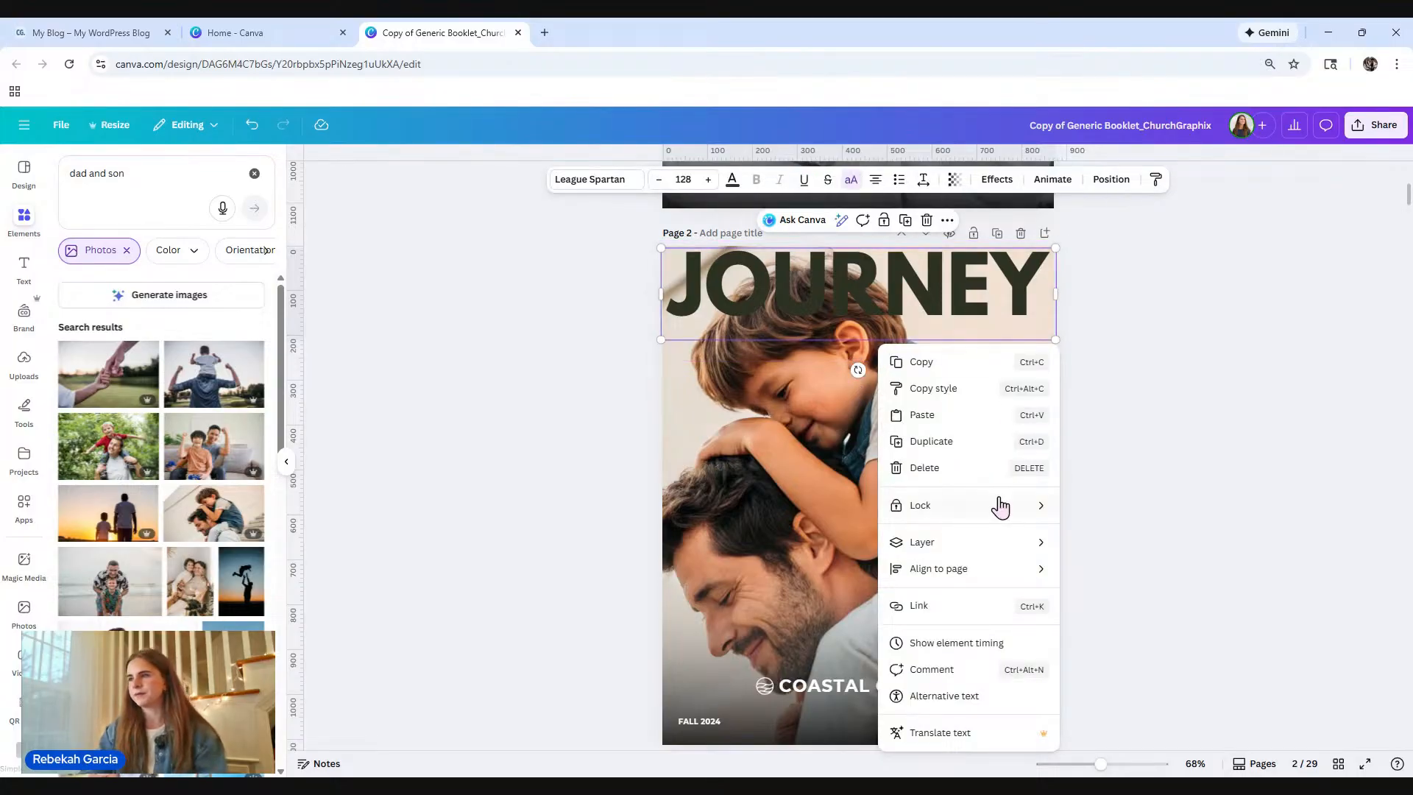
mouse_move(960, 543)
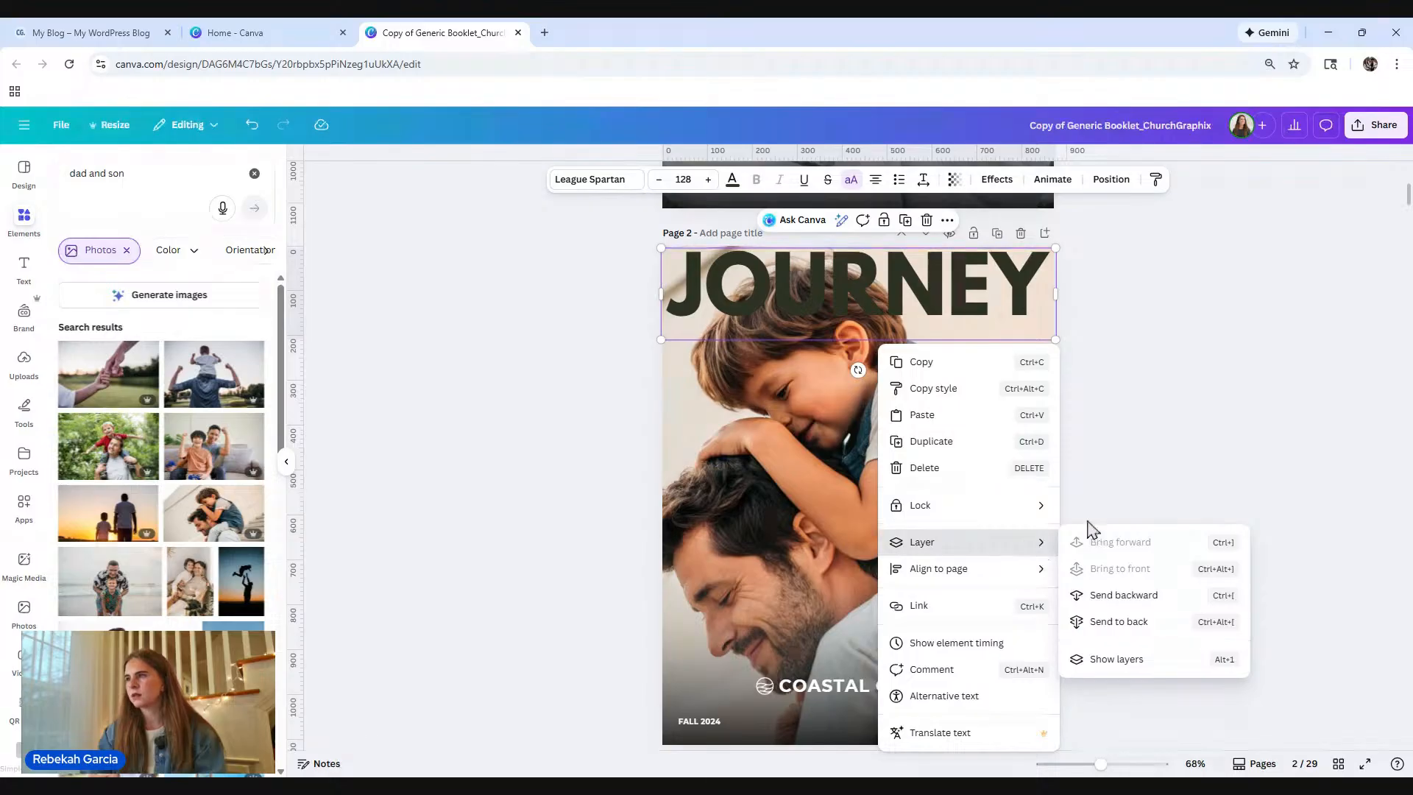
click(1205, 437)
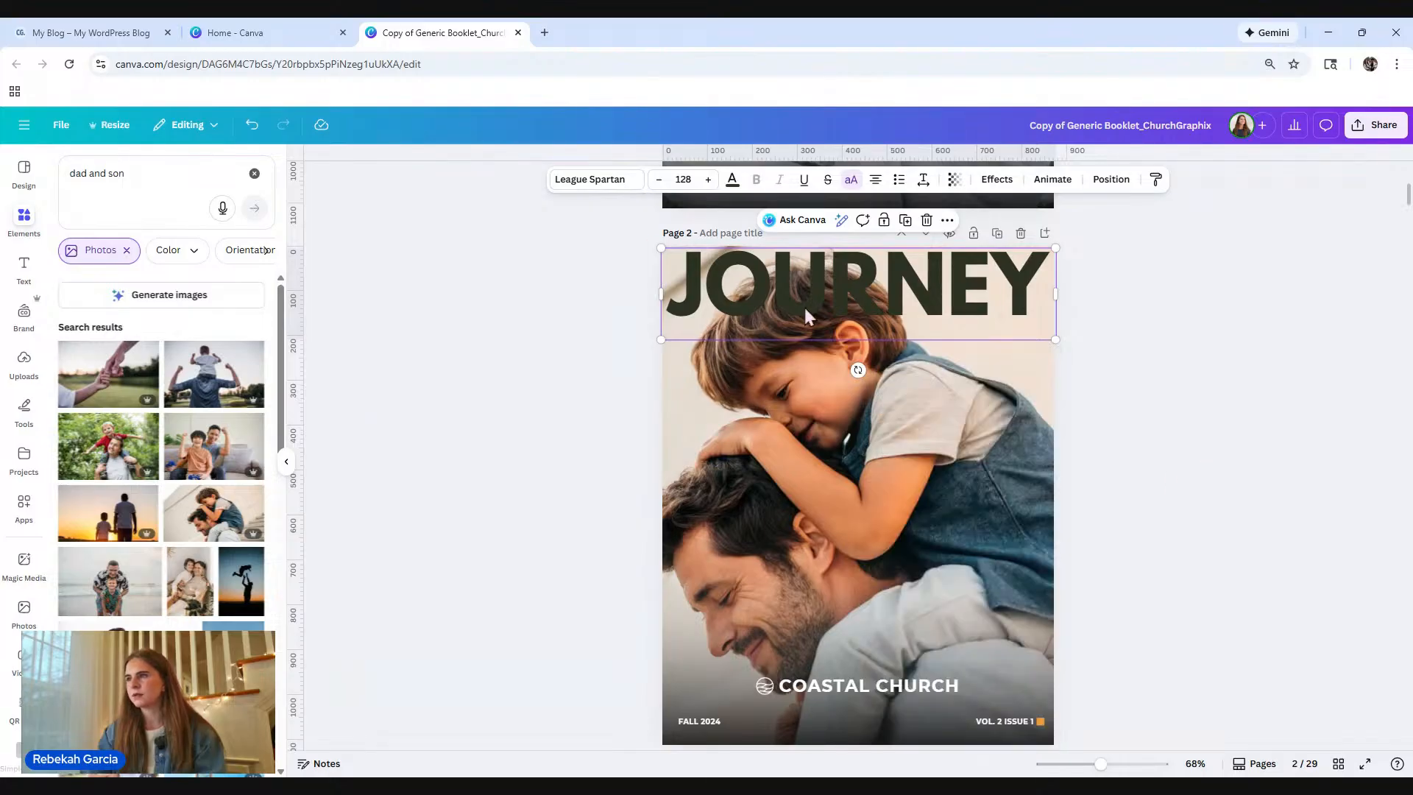
Step: Extend the cutout's crop slightly downward and bring the cutout to the front so the boy's hair overlaps the JOURNEY title
click(846, 312)
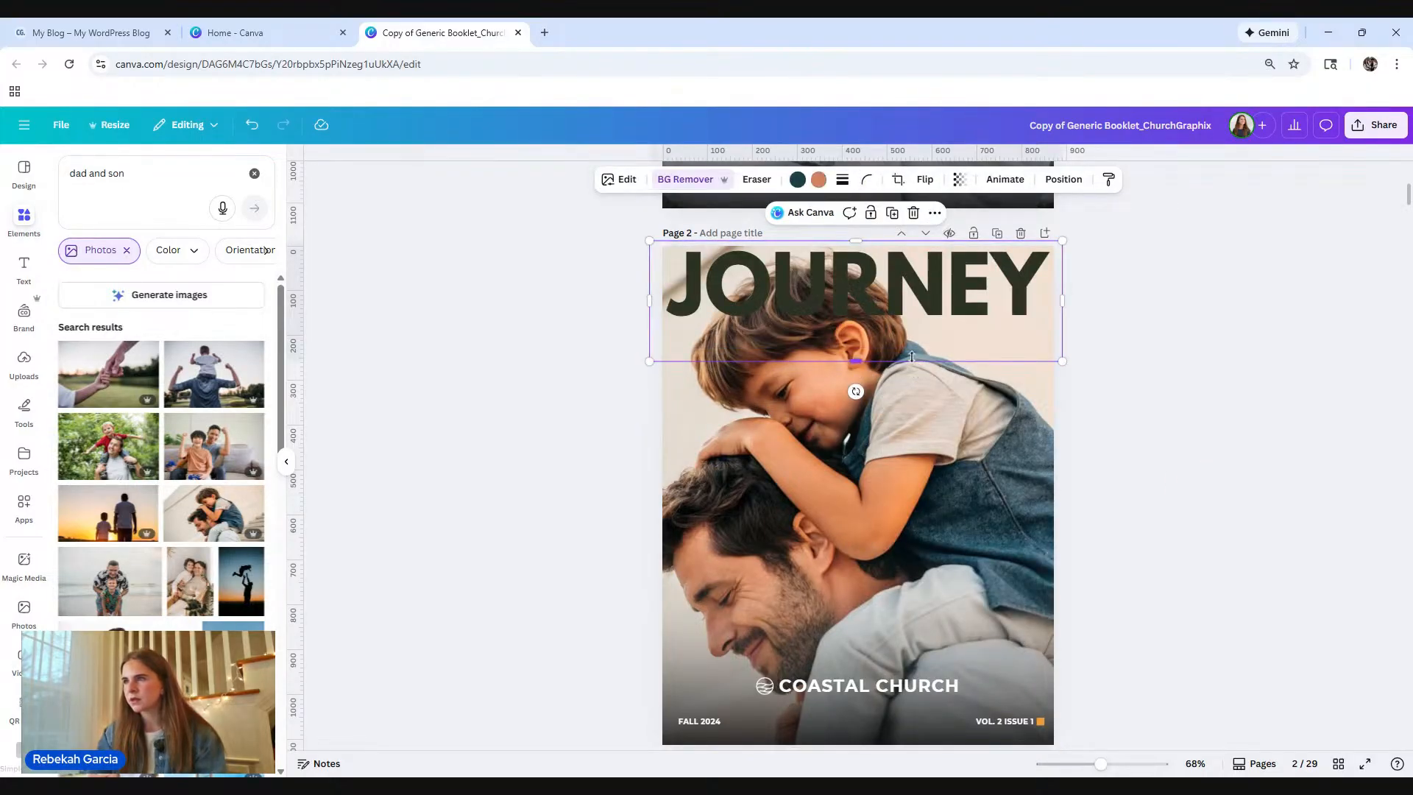
mouse_move(912, 356)
mouse_down()
mouse_move(913, 440)
mouse_move(912, 364)
mouse_up()
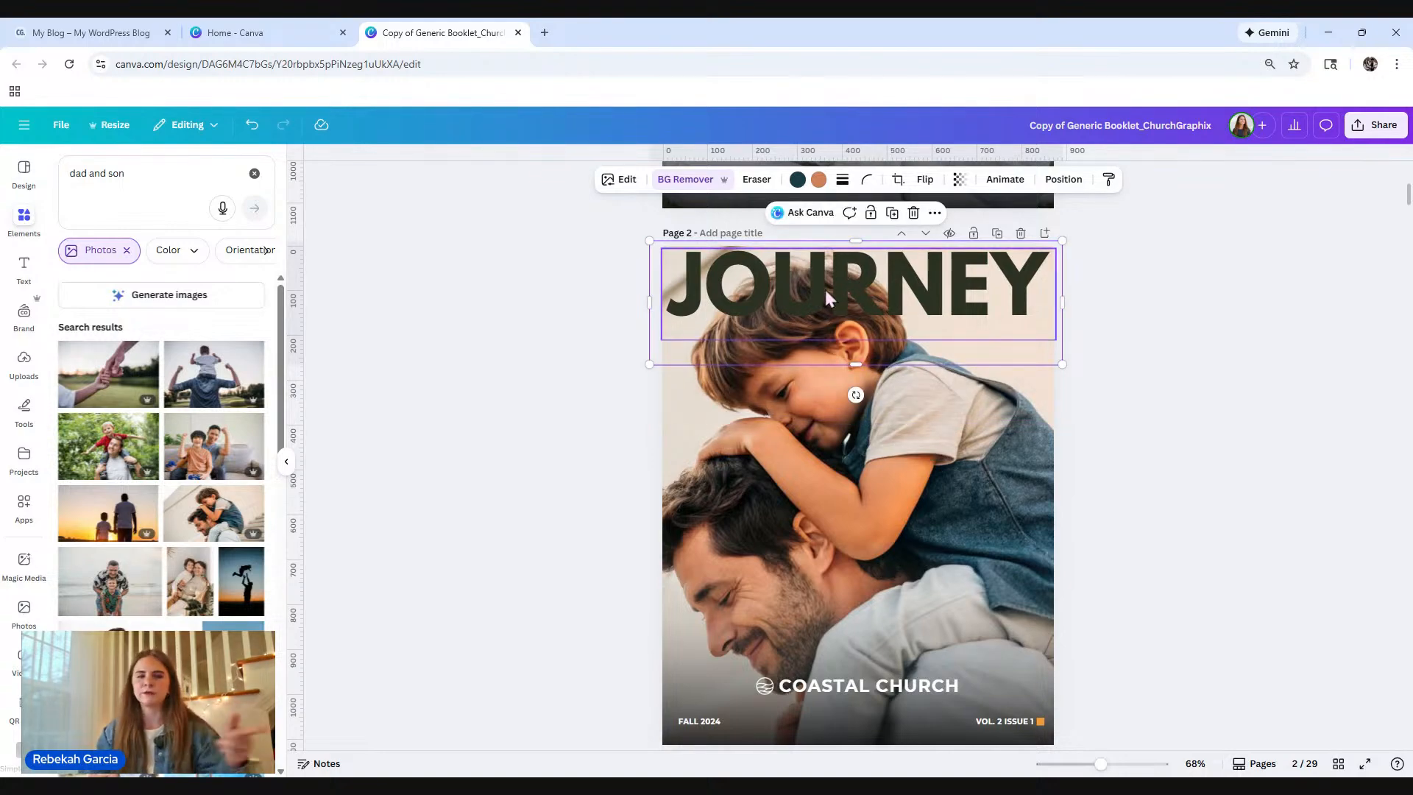
right_click(928, 361)
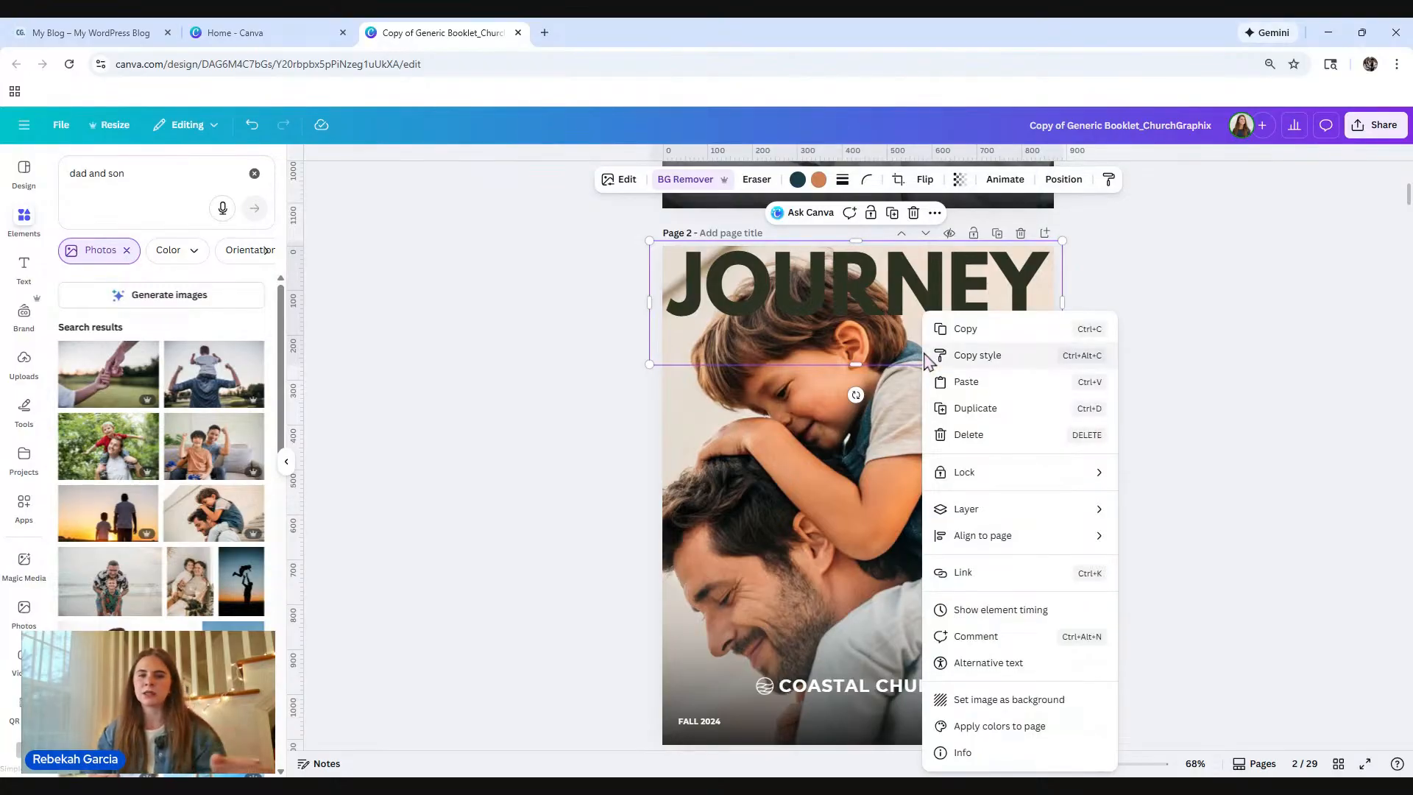
mouse_move(1035, 520)
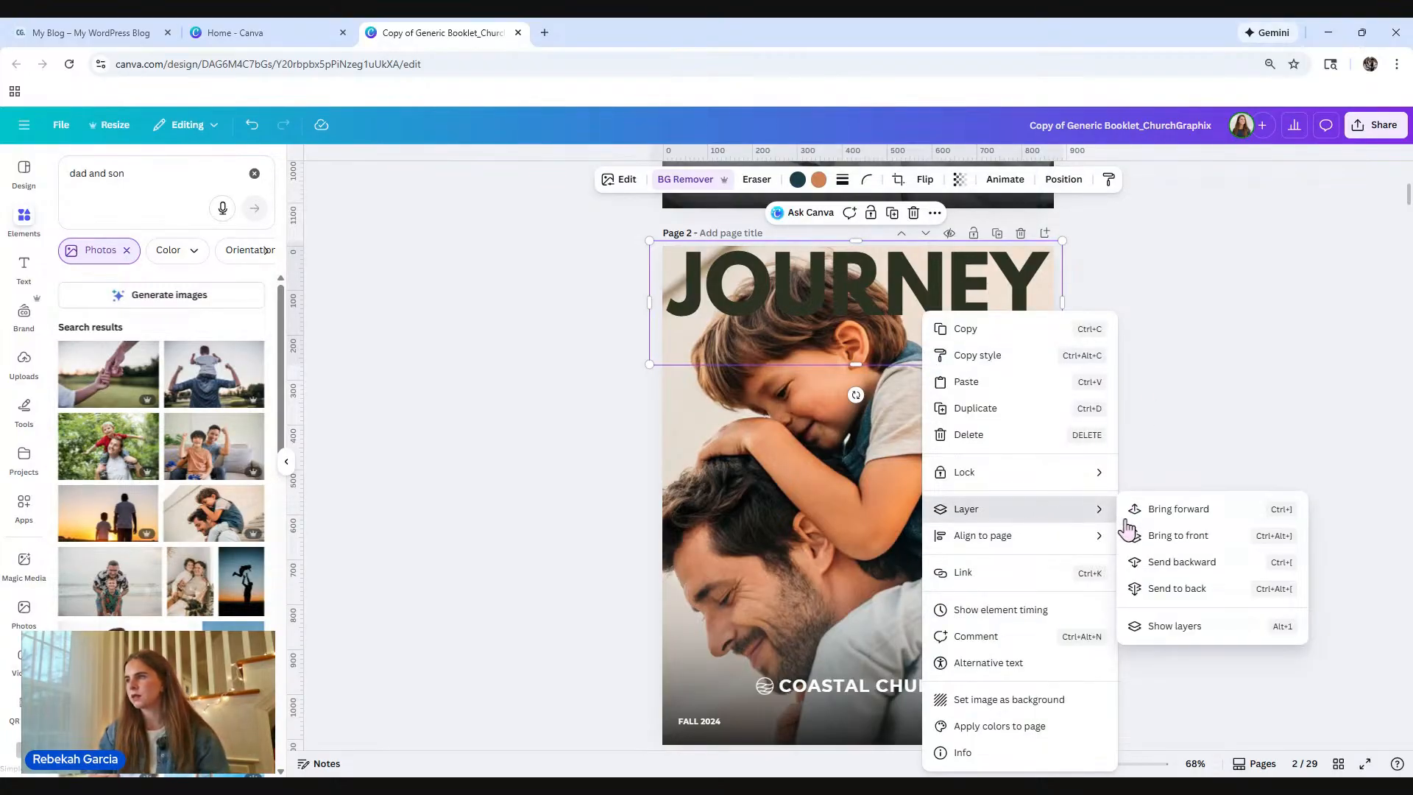
click(1164, 545)
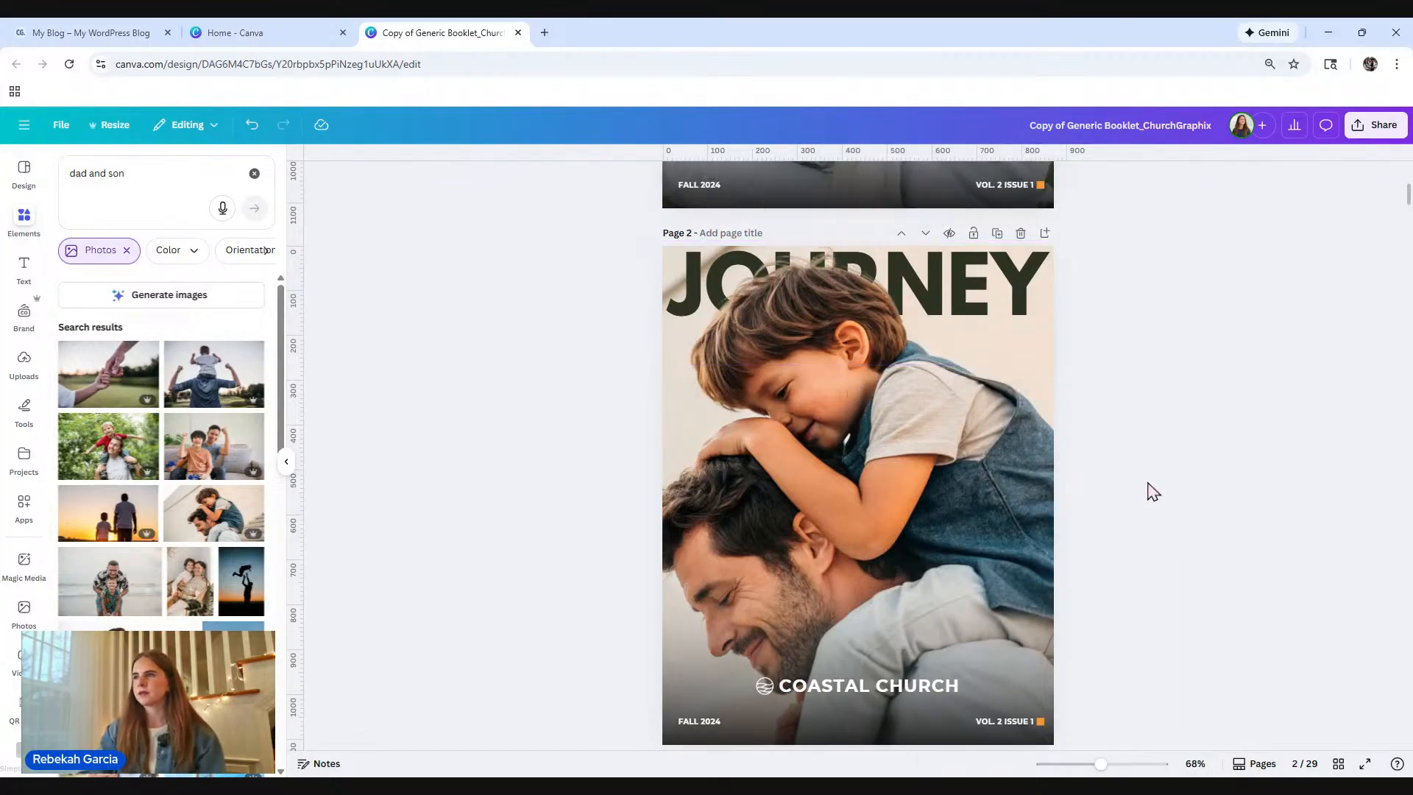
click(1150, 490)
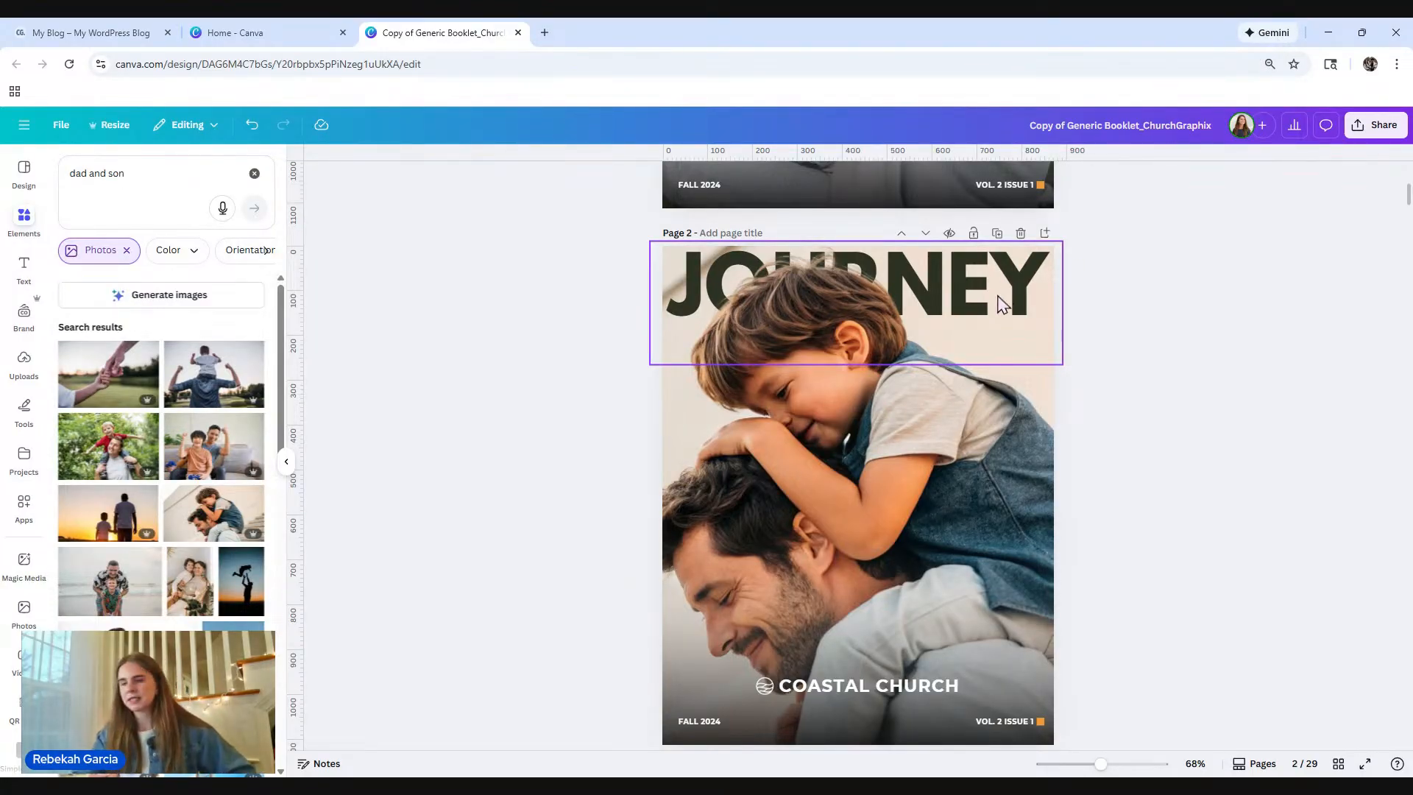
Step: Move the cover photo and its hair cutout down together slightly, and lower the JOURNEY title to match
click(1004, 502)
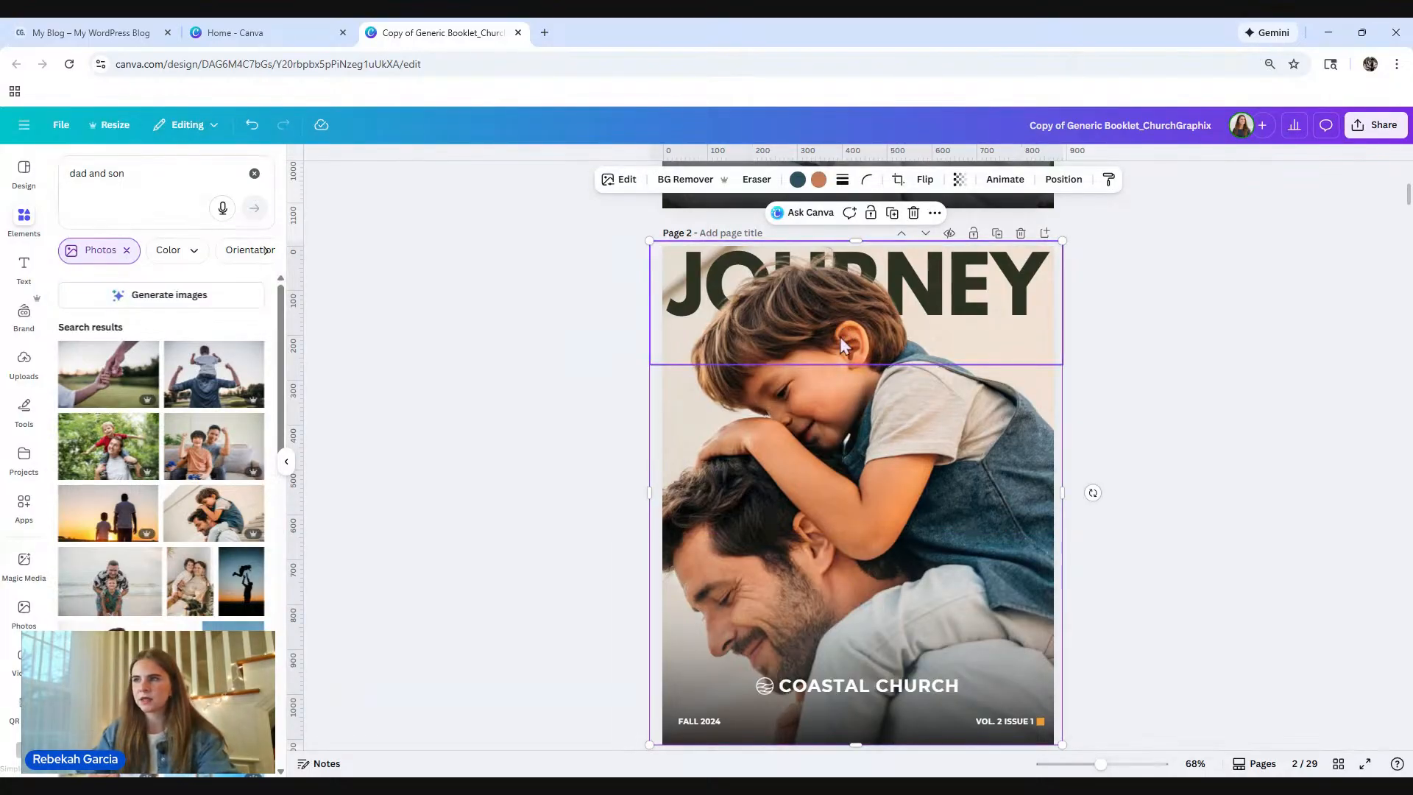
shift+click(832, 358)
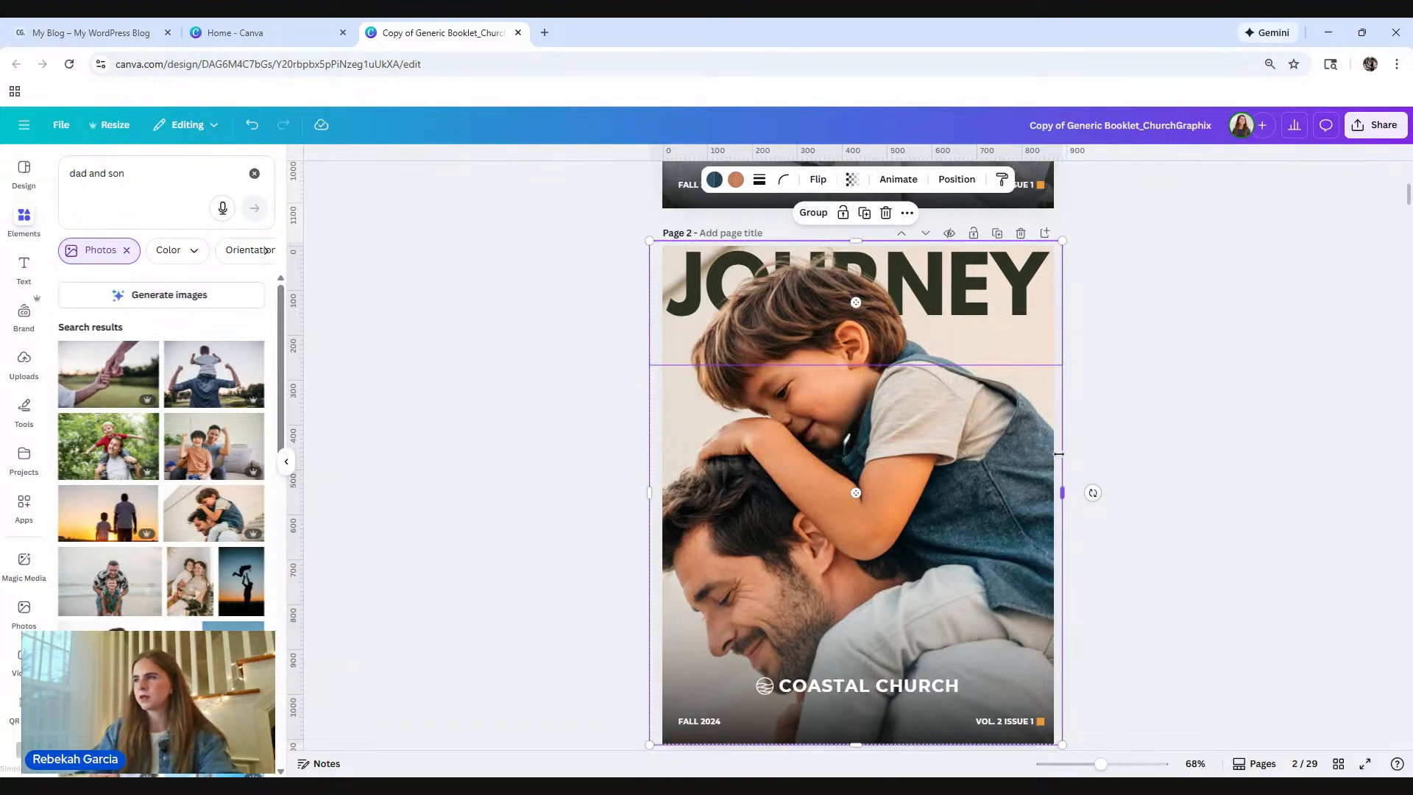
mouse_move(1021, 454)
mouse_down()
mouse_move(1021, 486)
mouse_move(1019, 470)
mouse_up()
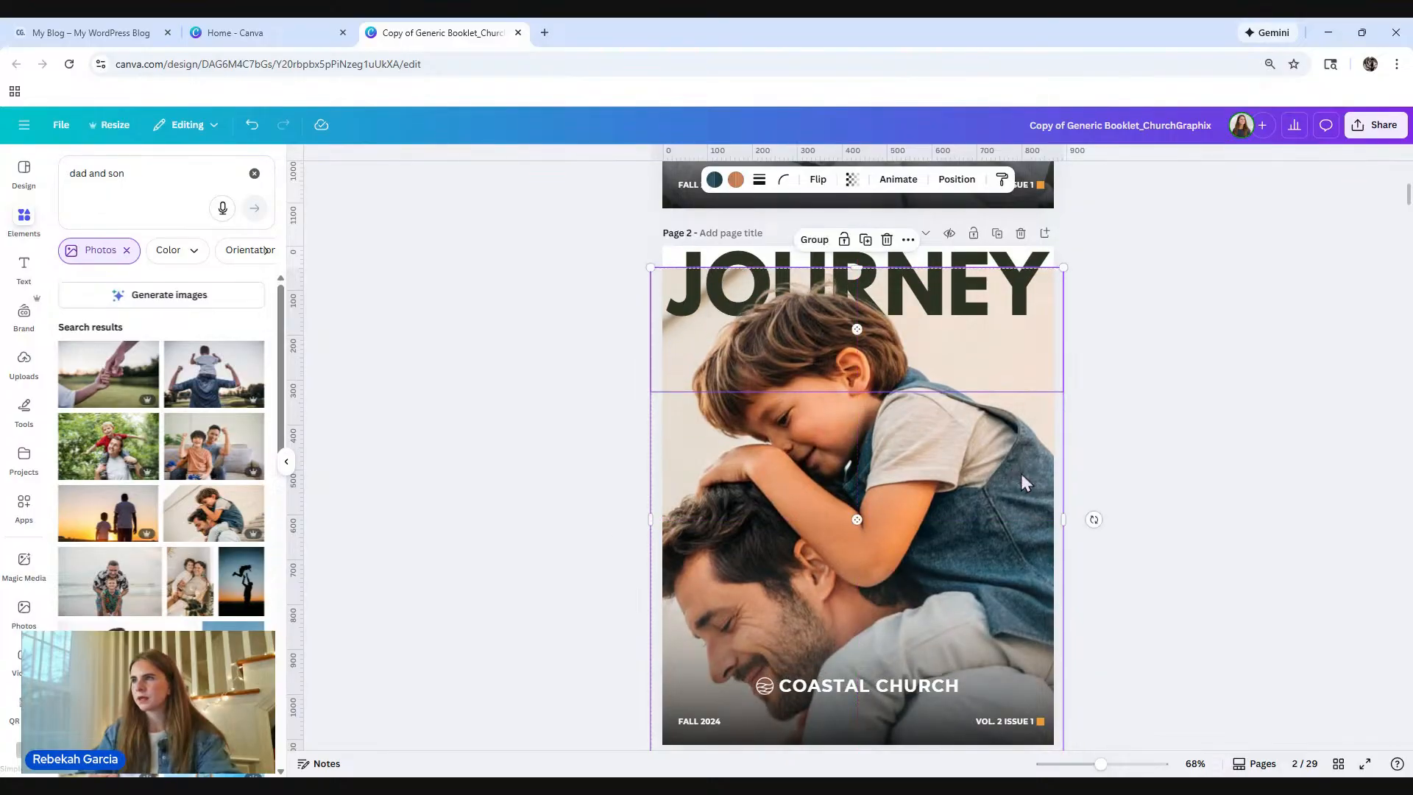
click(1225, 473)
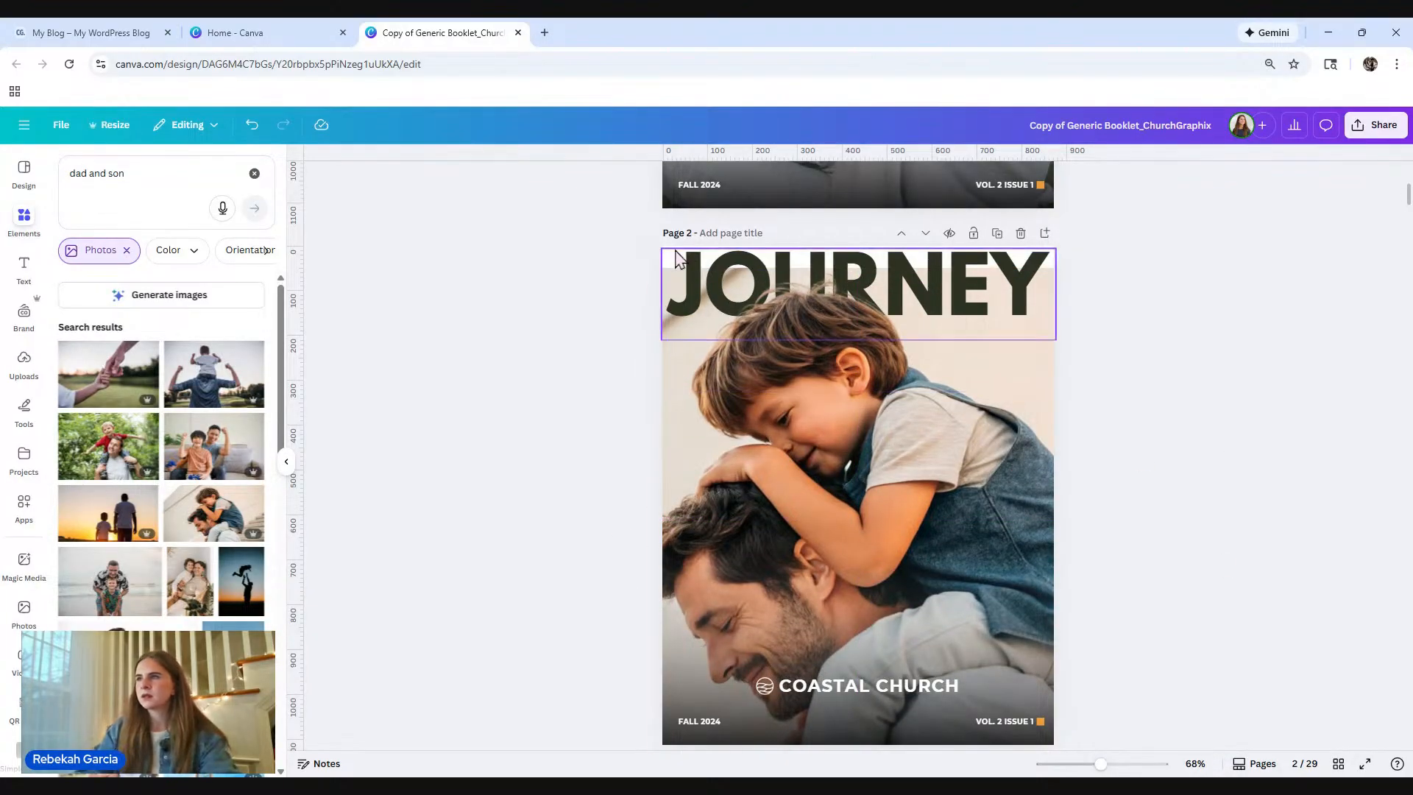
drag(927, 261, 916, 276)
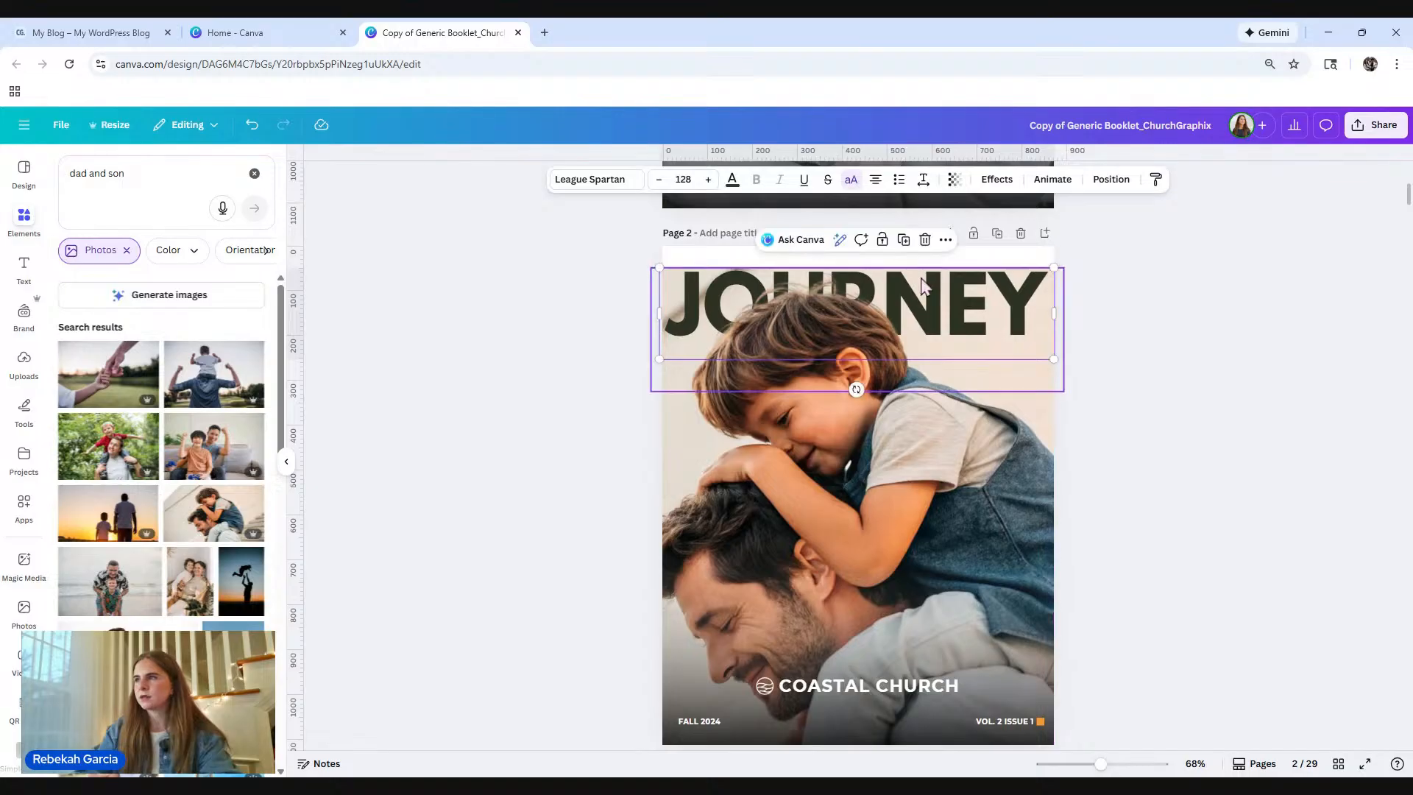
Step: Set page 2's background color to #F1E1D2, sampled from the beige backdrop of the cover photo
click(960, 257)
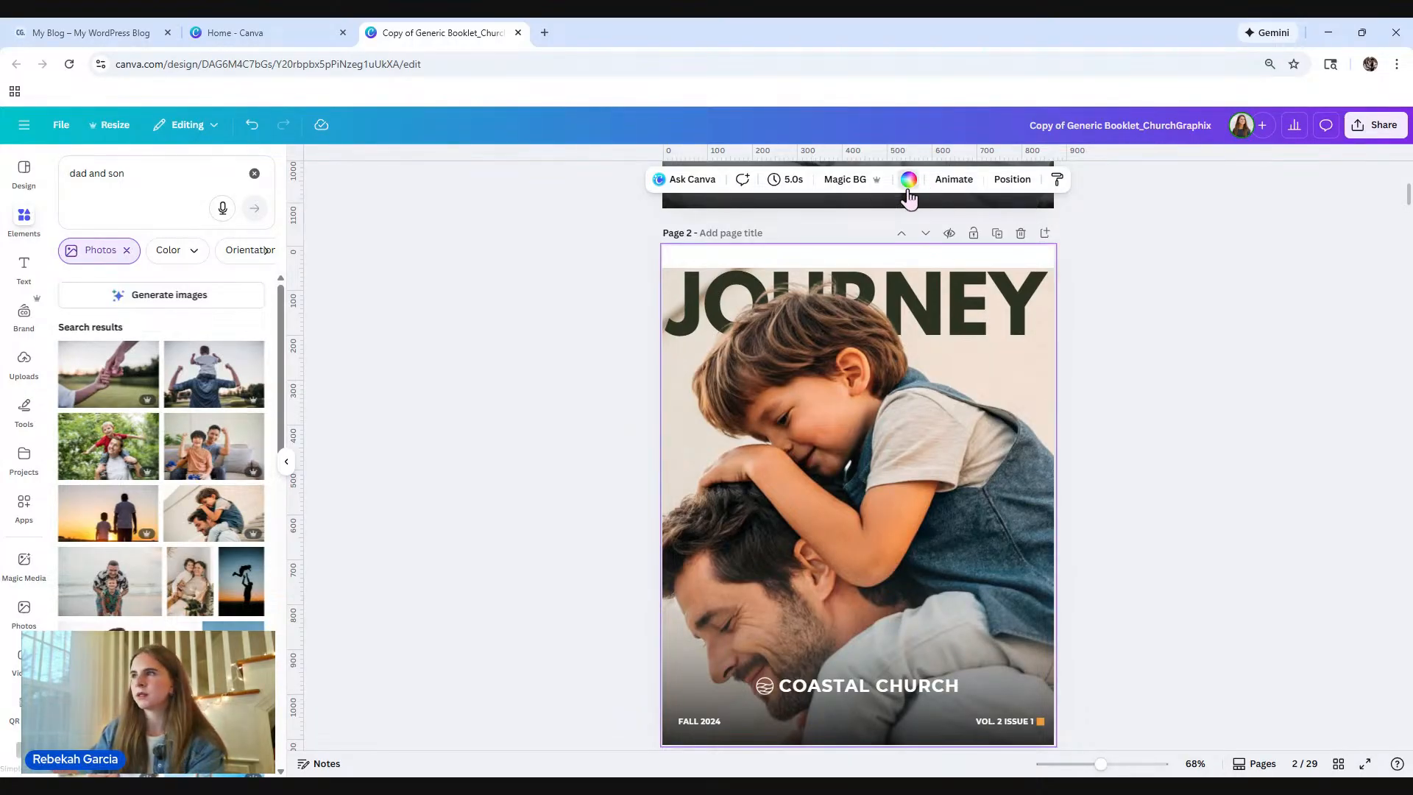
click(909, 184)
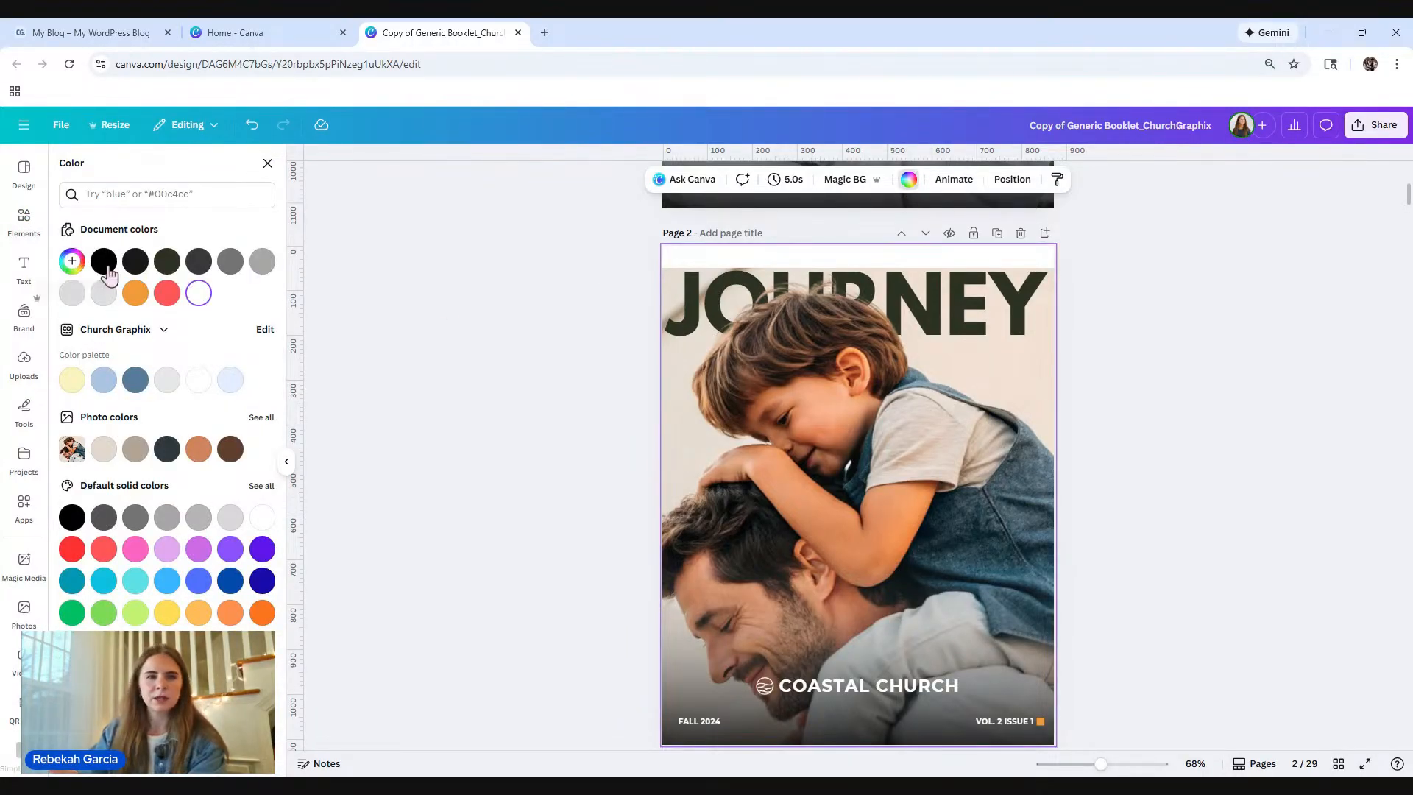
click(80, 265)
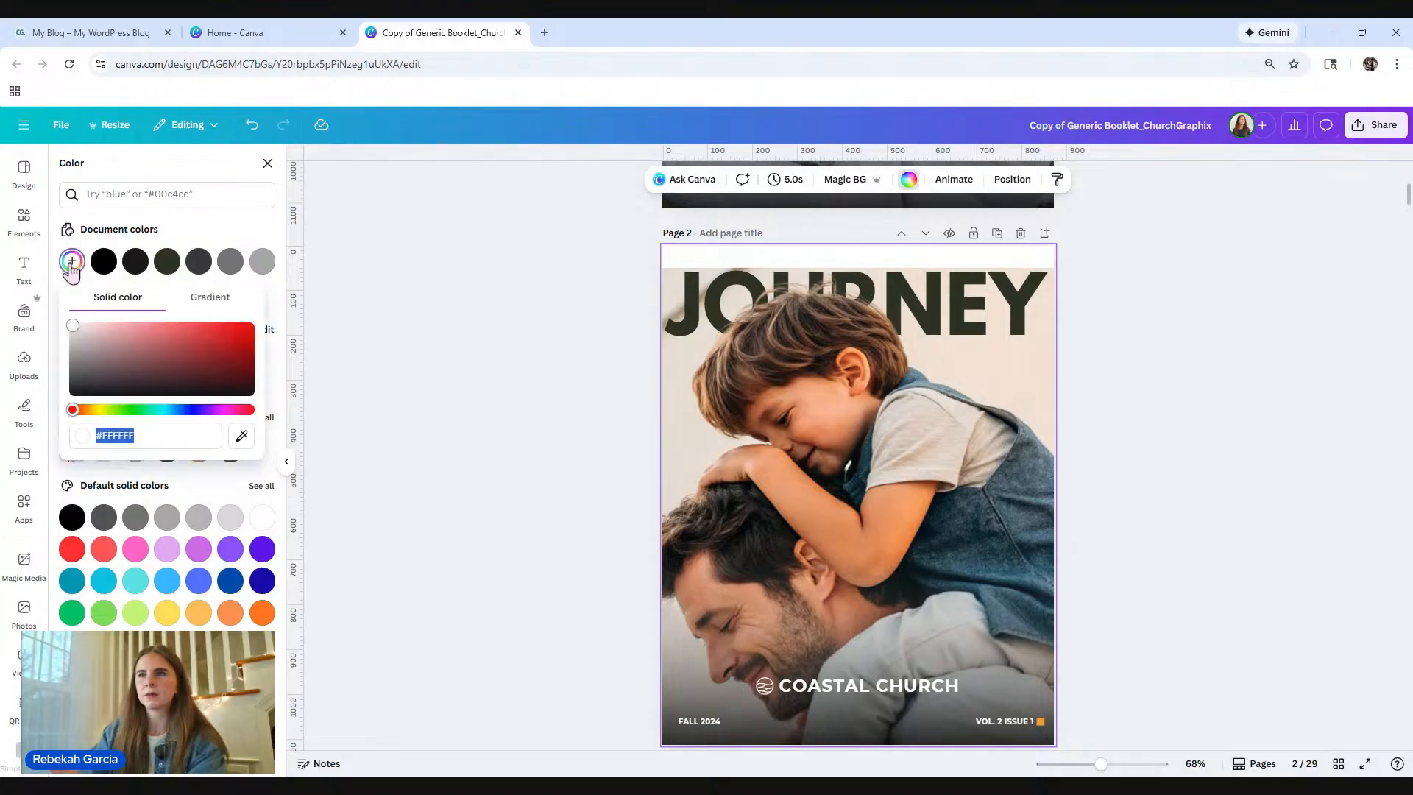
click(241, 443)
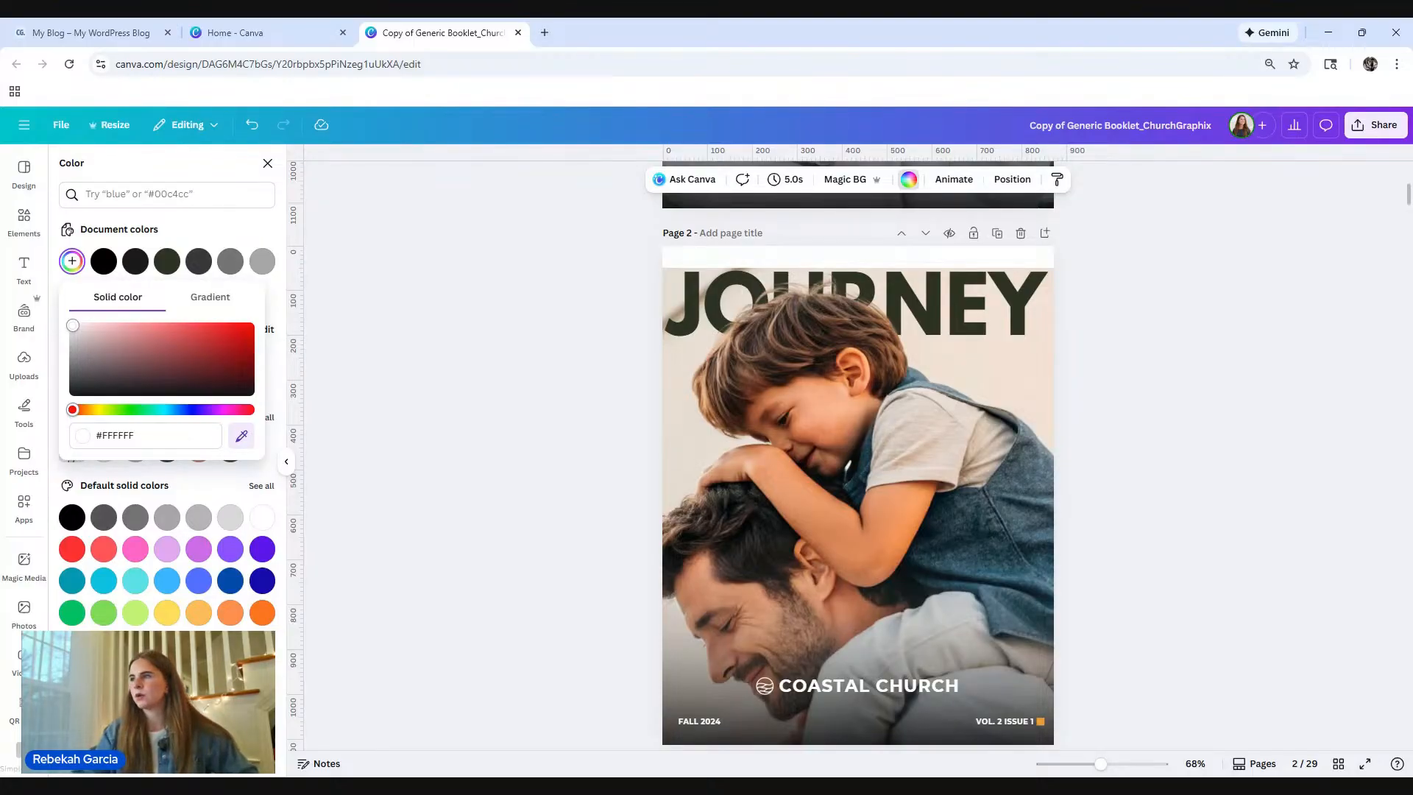
click(957, 356)
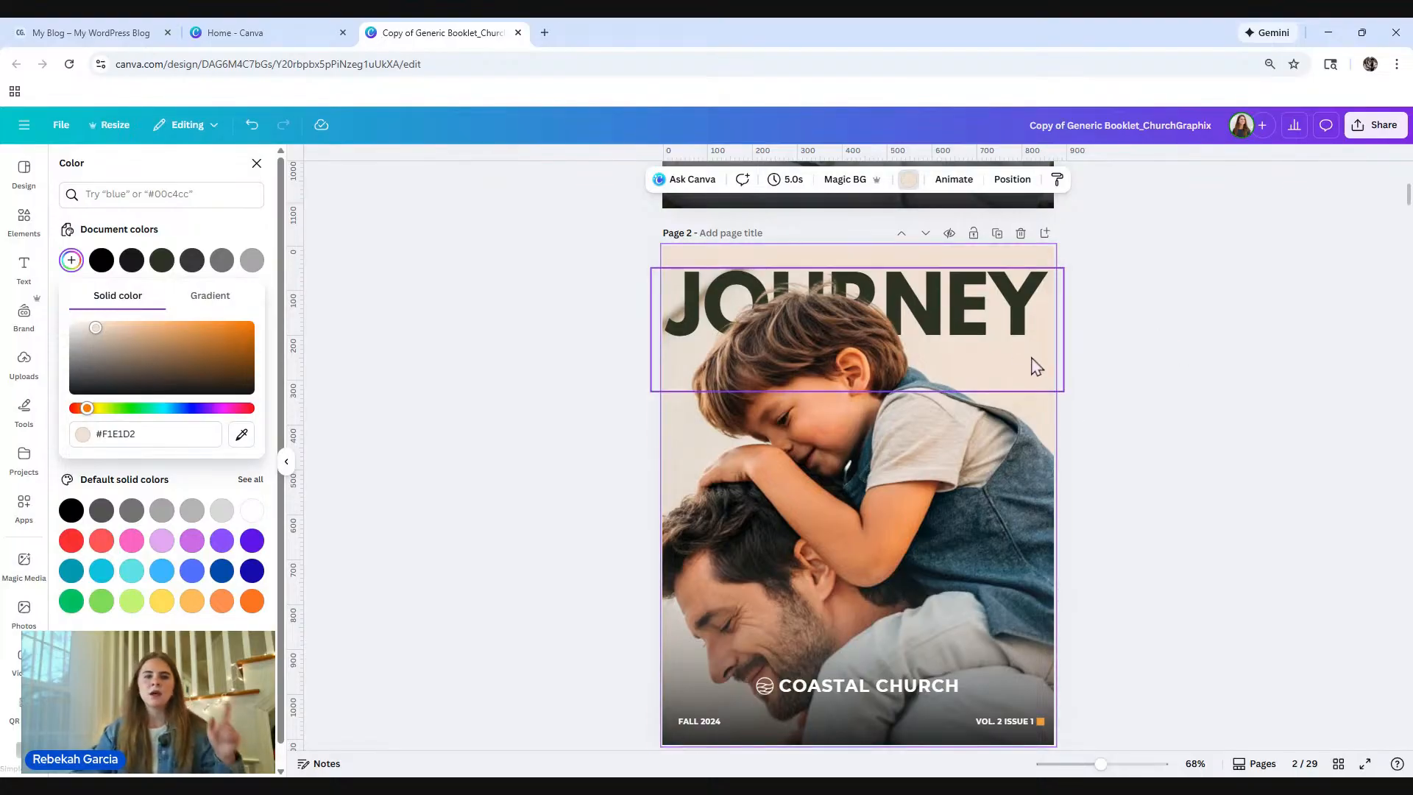
Step: View the cover photo's image editing options and examine the hair overlap and the photo's upper edge on page 2 up close
click(687, 467)
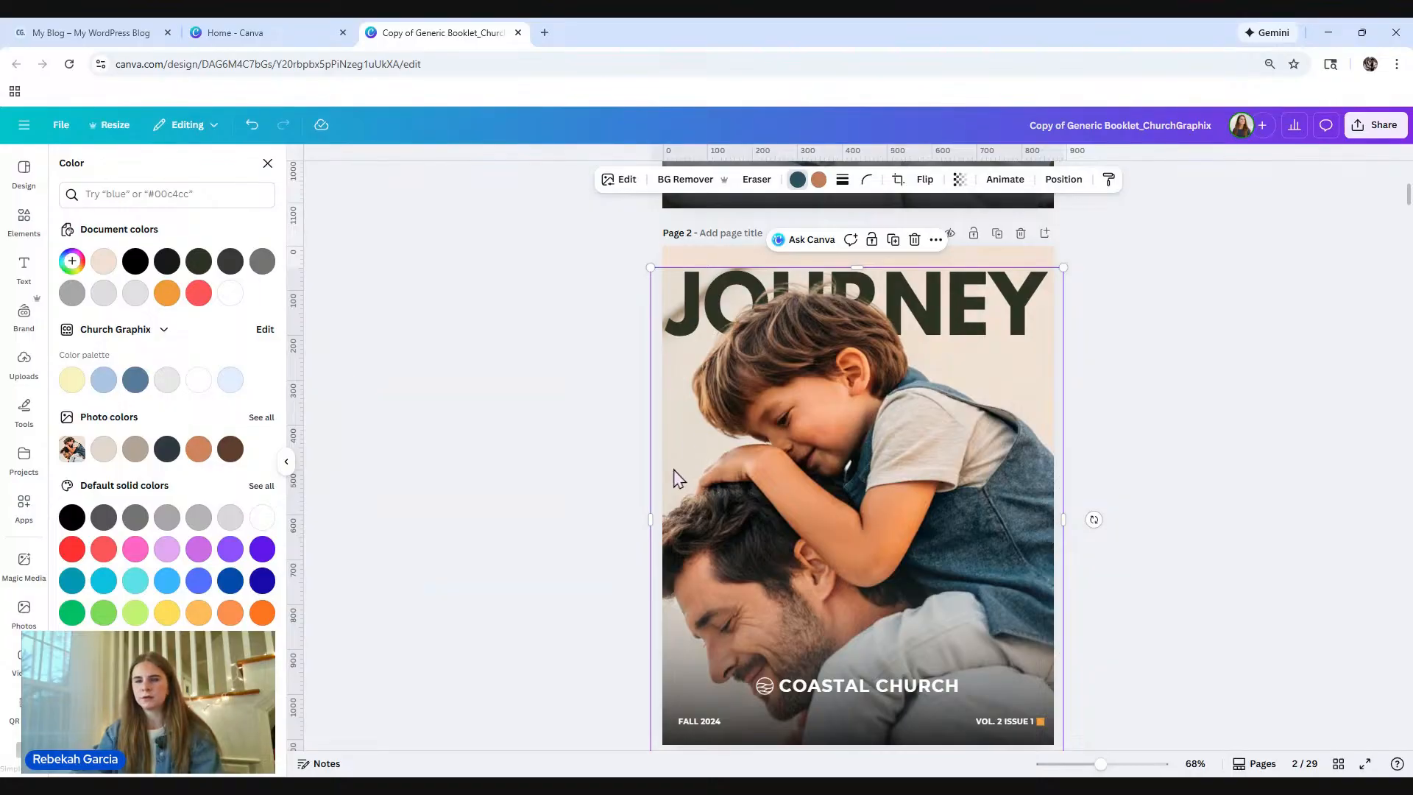
click(630, 186)
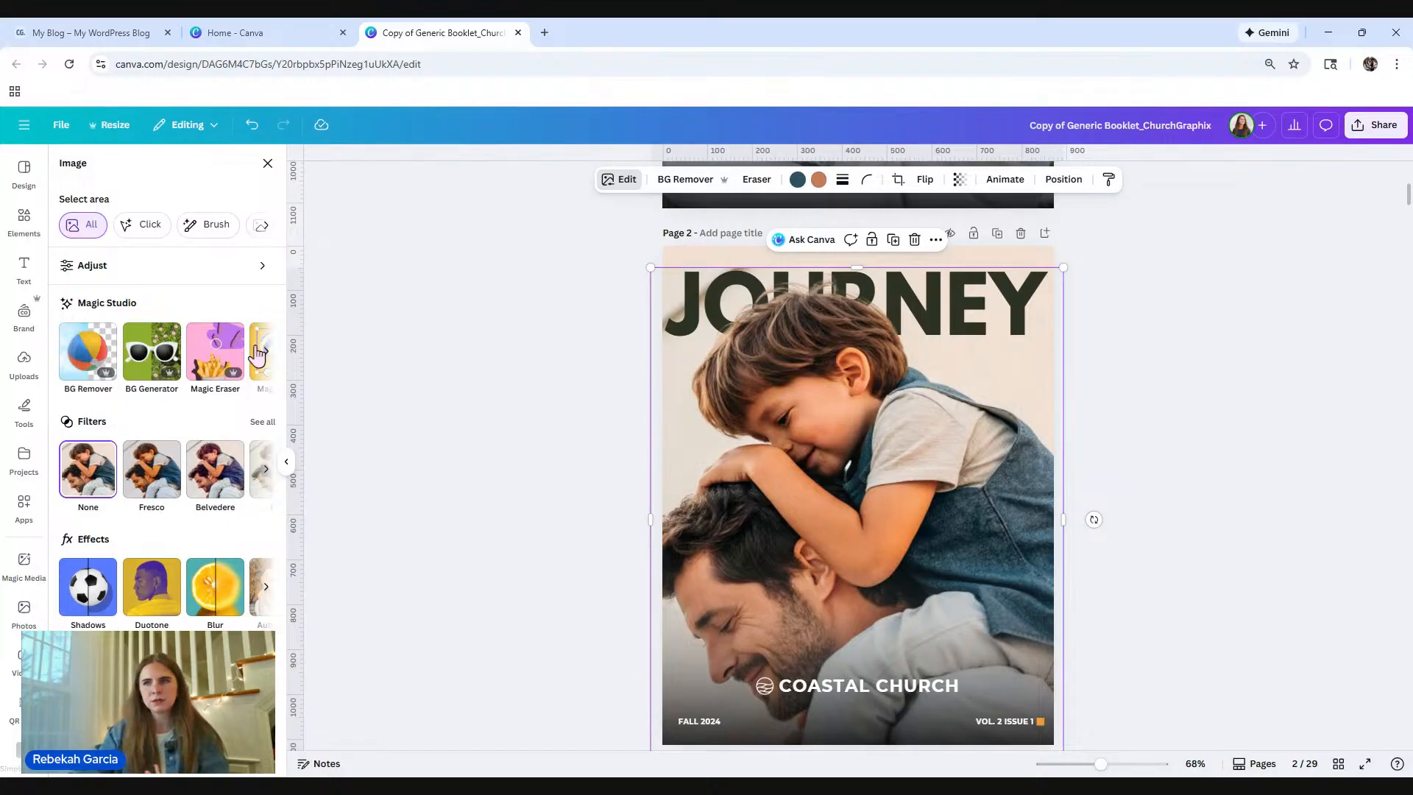
click(510, 364)
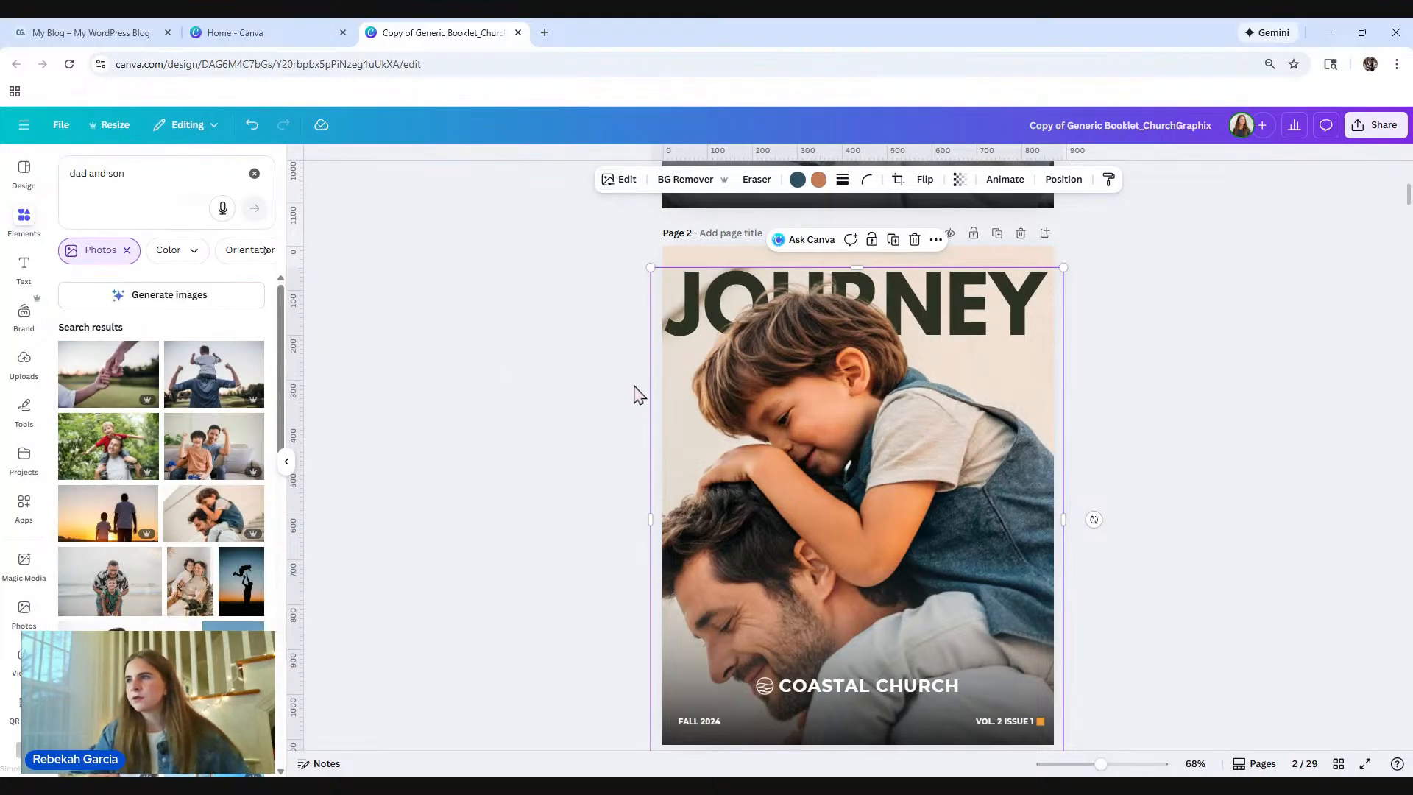
click(1193, 419)
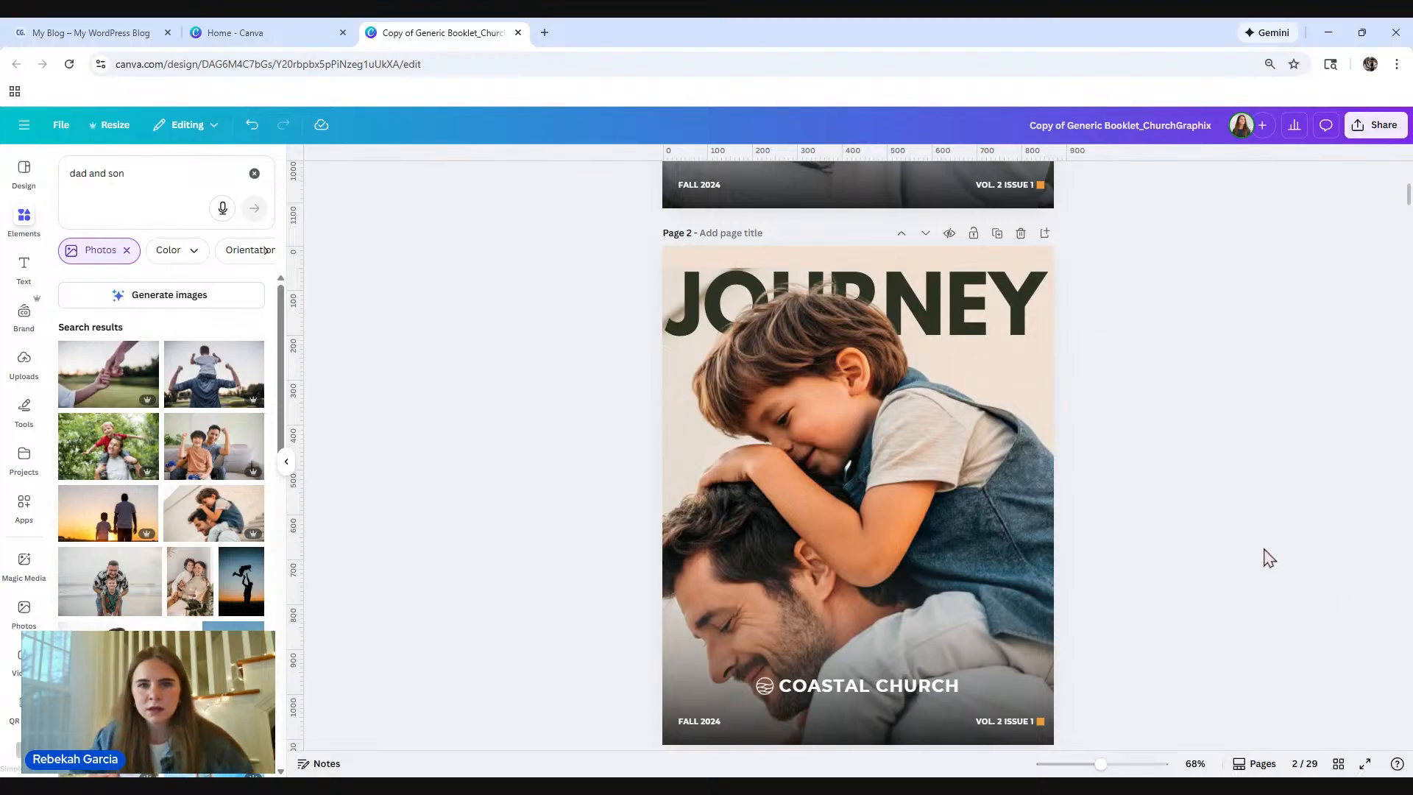
drag(1100, 763, 1128, 764)
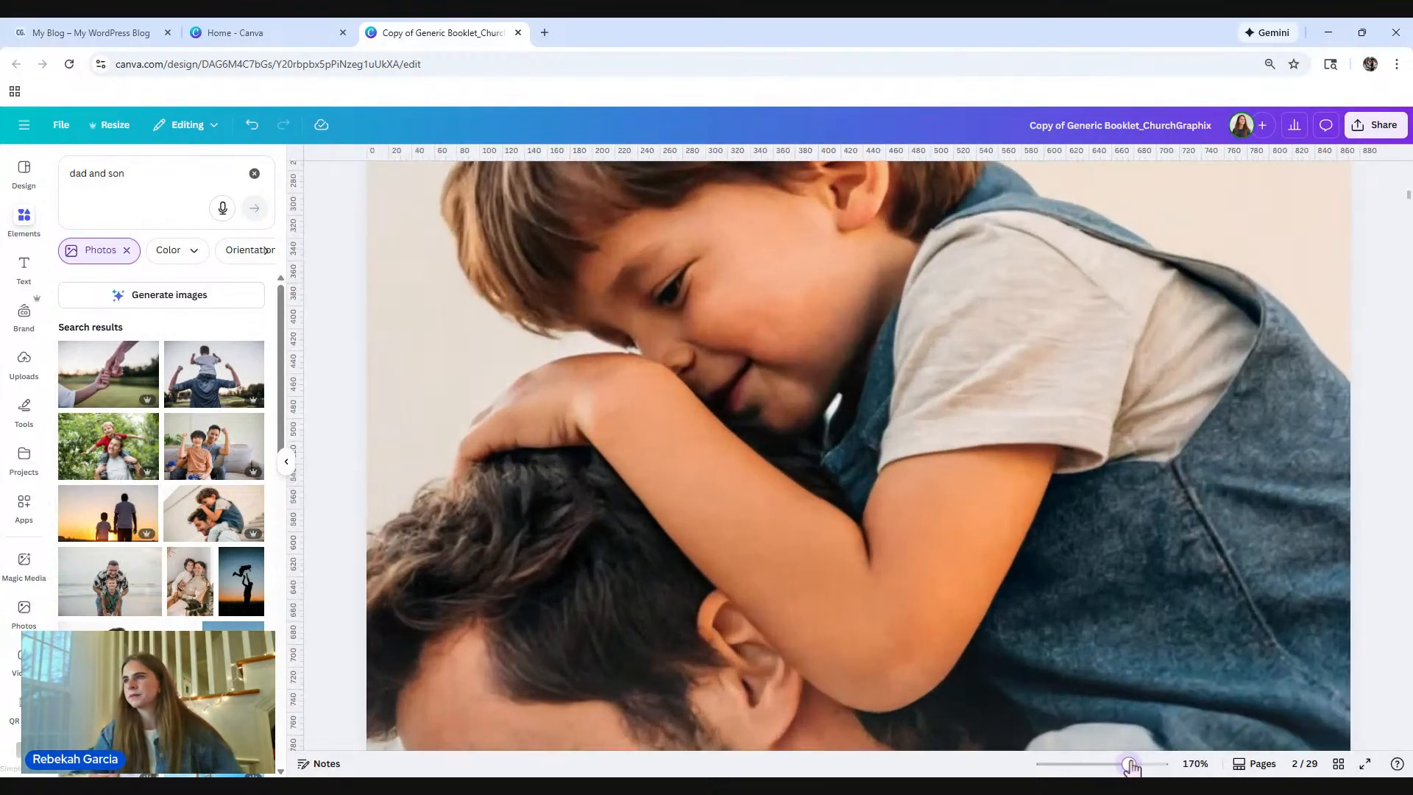
scroll(991, 618, up, 1)
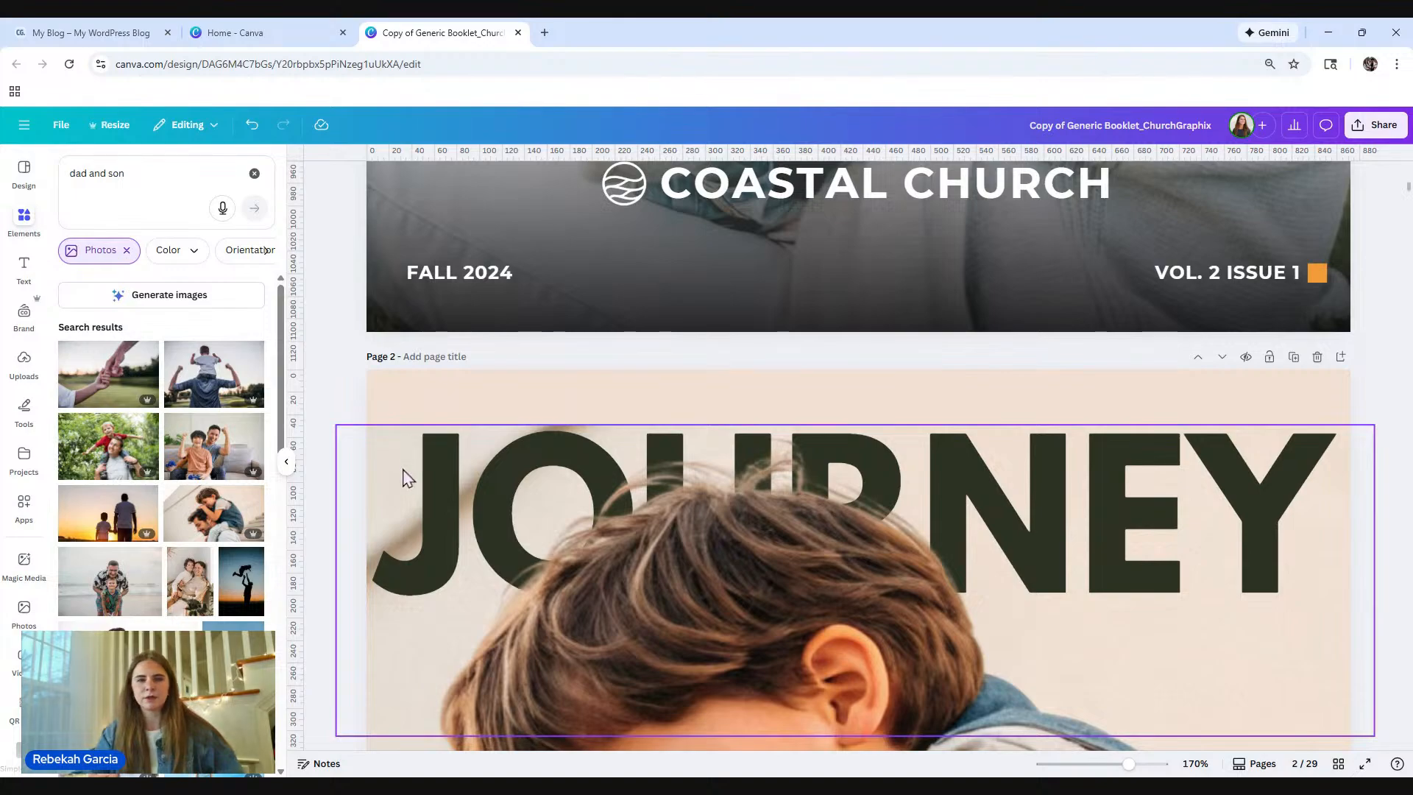
mouse_move(1129, 764)
mouse_down()
mouse_move(1098, 765)
mouse_move(1111, 766)
mouse_up()
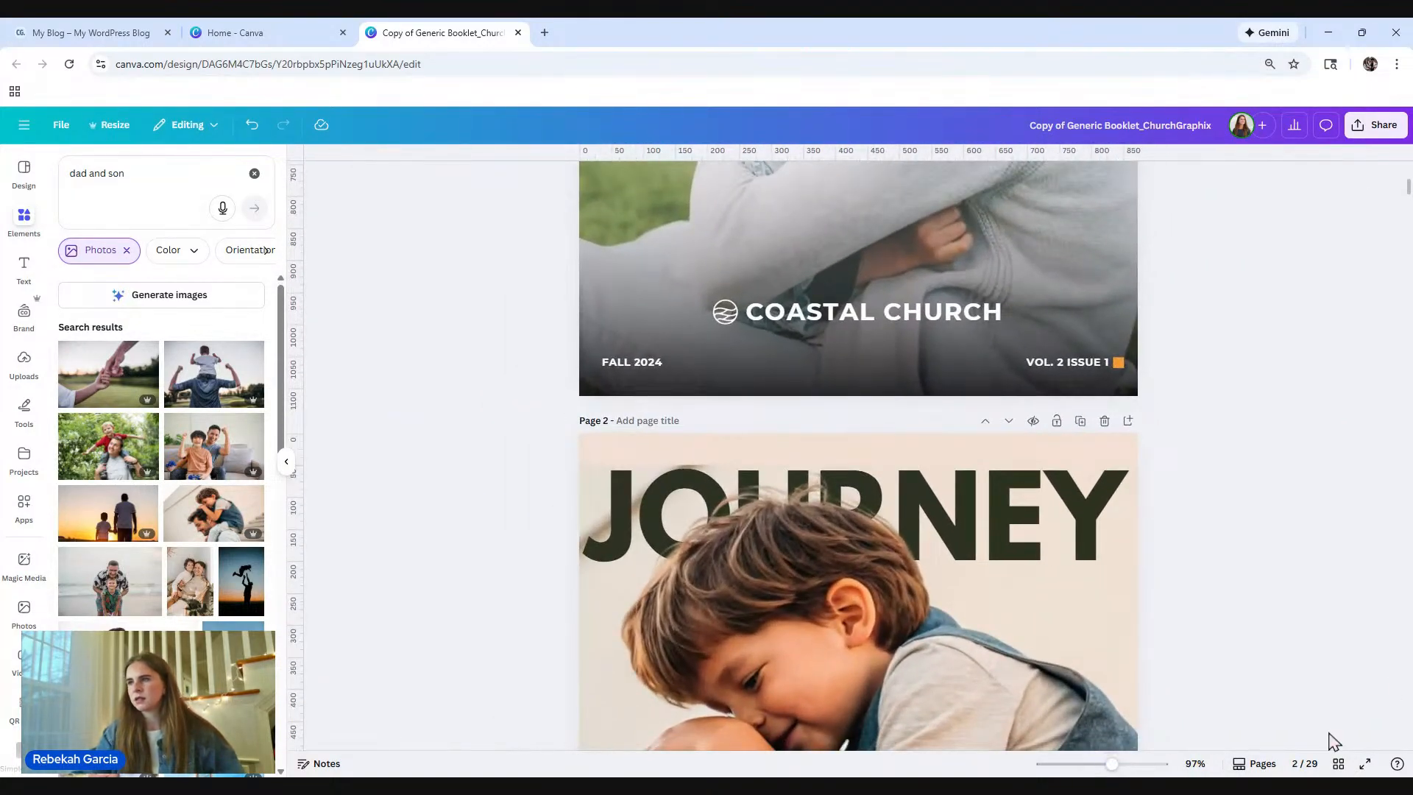
scroll(1136, 478, down, 2)
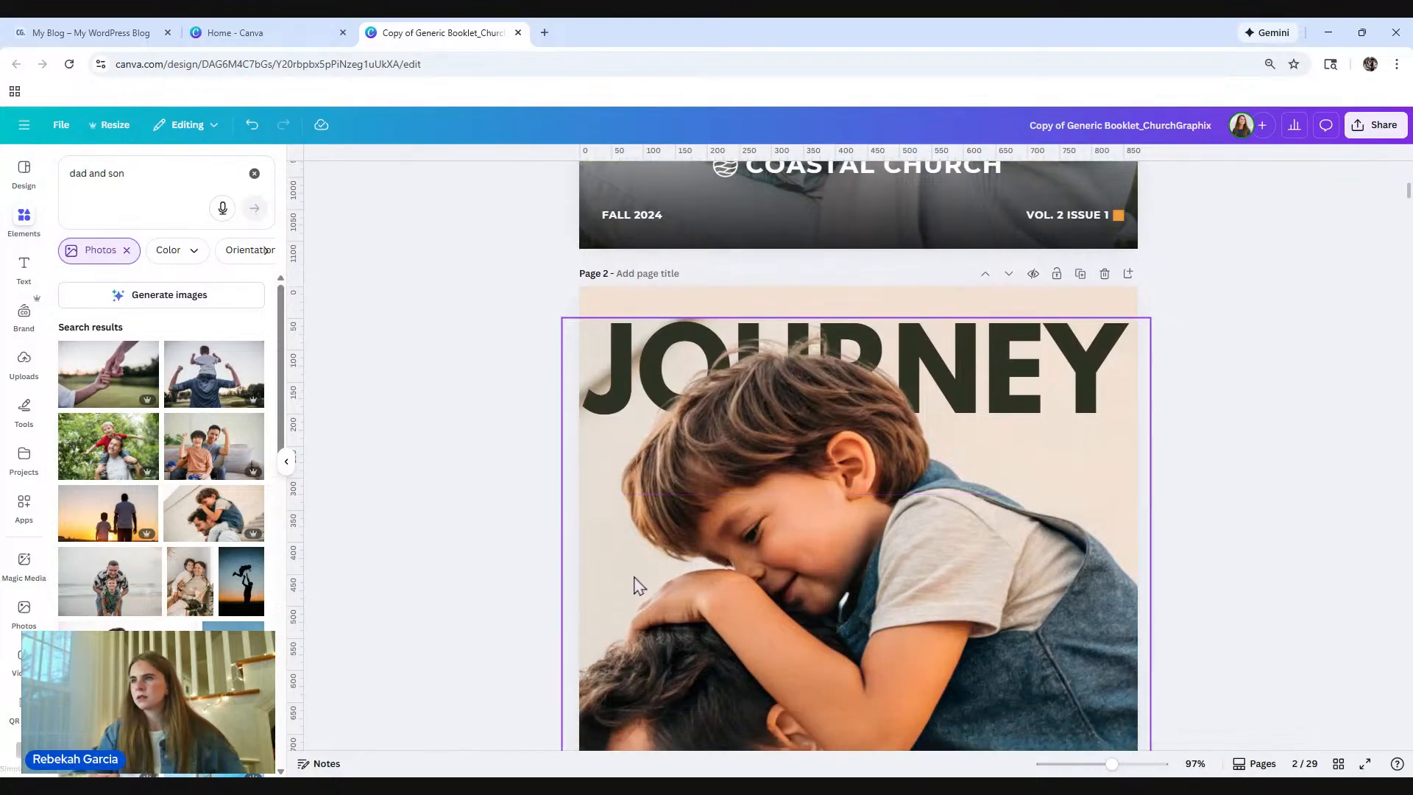
Step: Generate Magic Expand versions of the page 2 cover photo at the Whole Page size
click(604, 567)
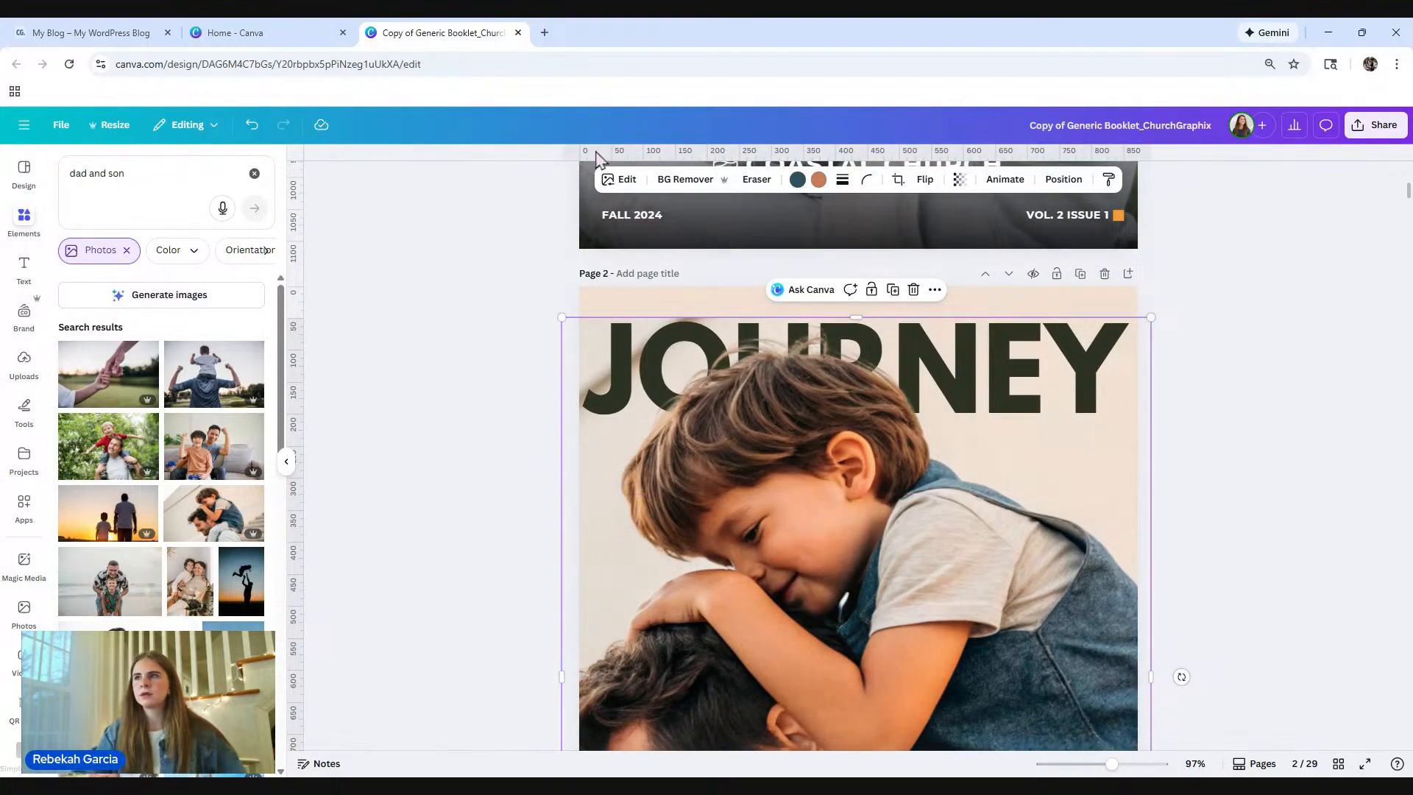
click(630, 180)
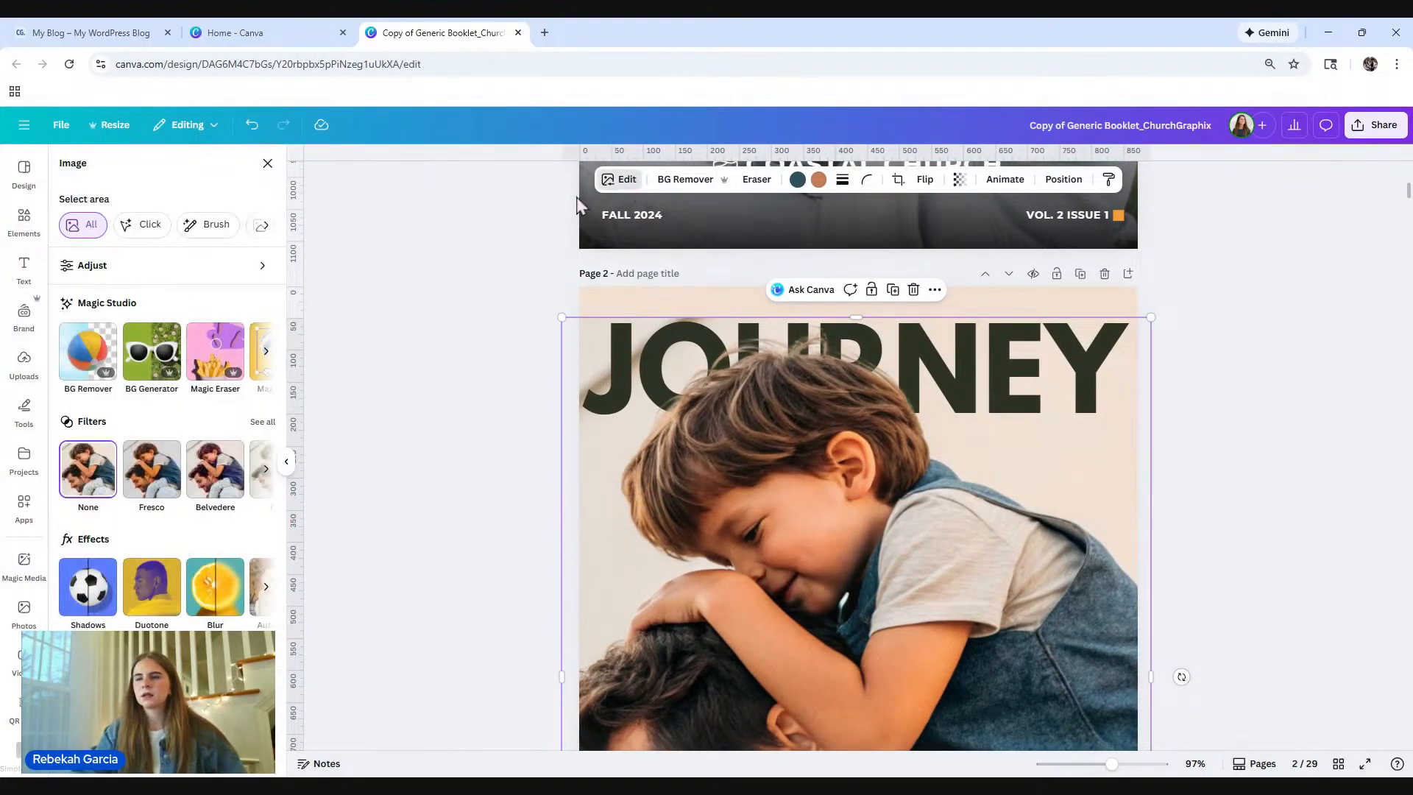
click(267, 353)
click(267, 353)
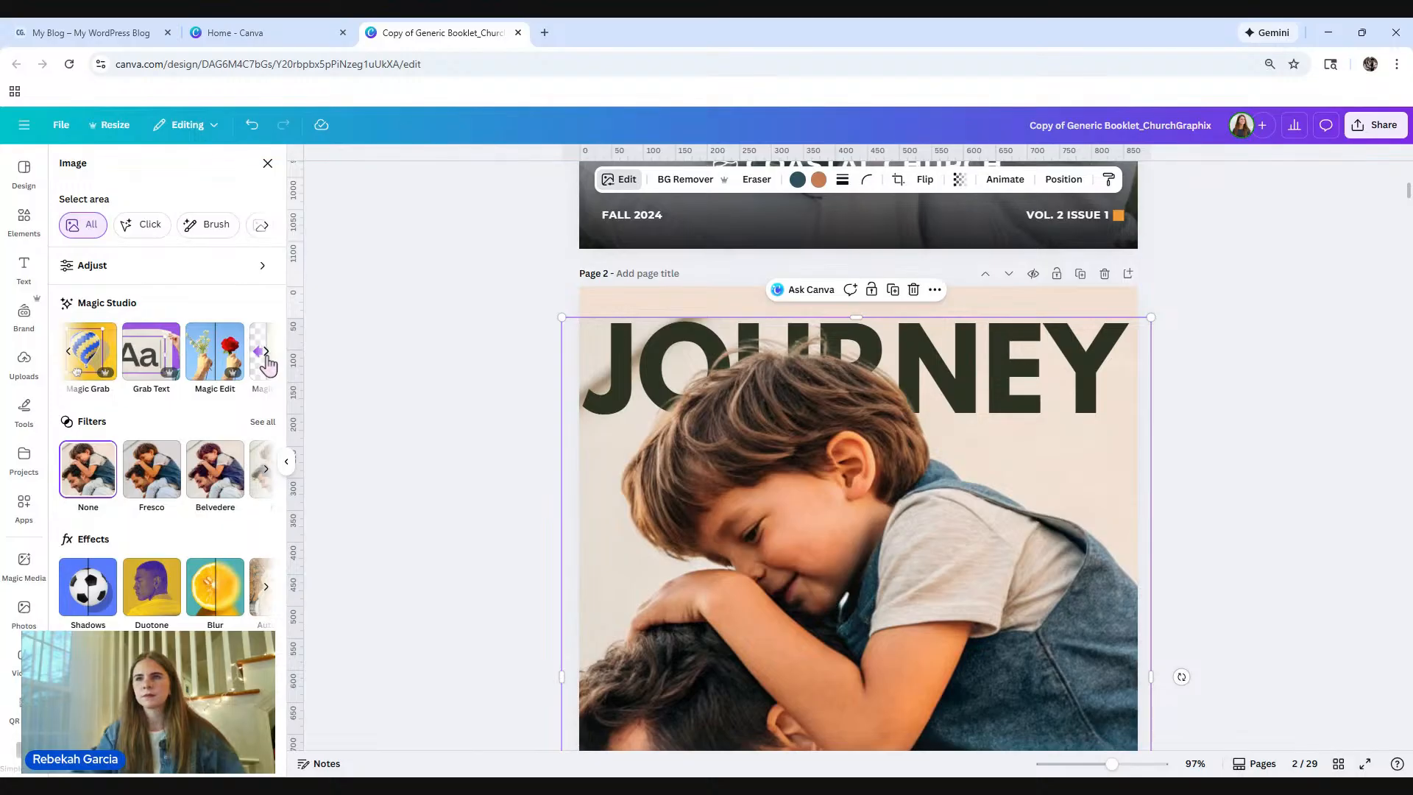
click(266, 354)
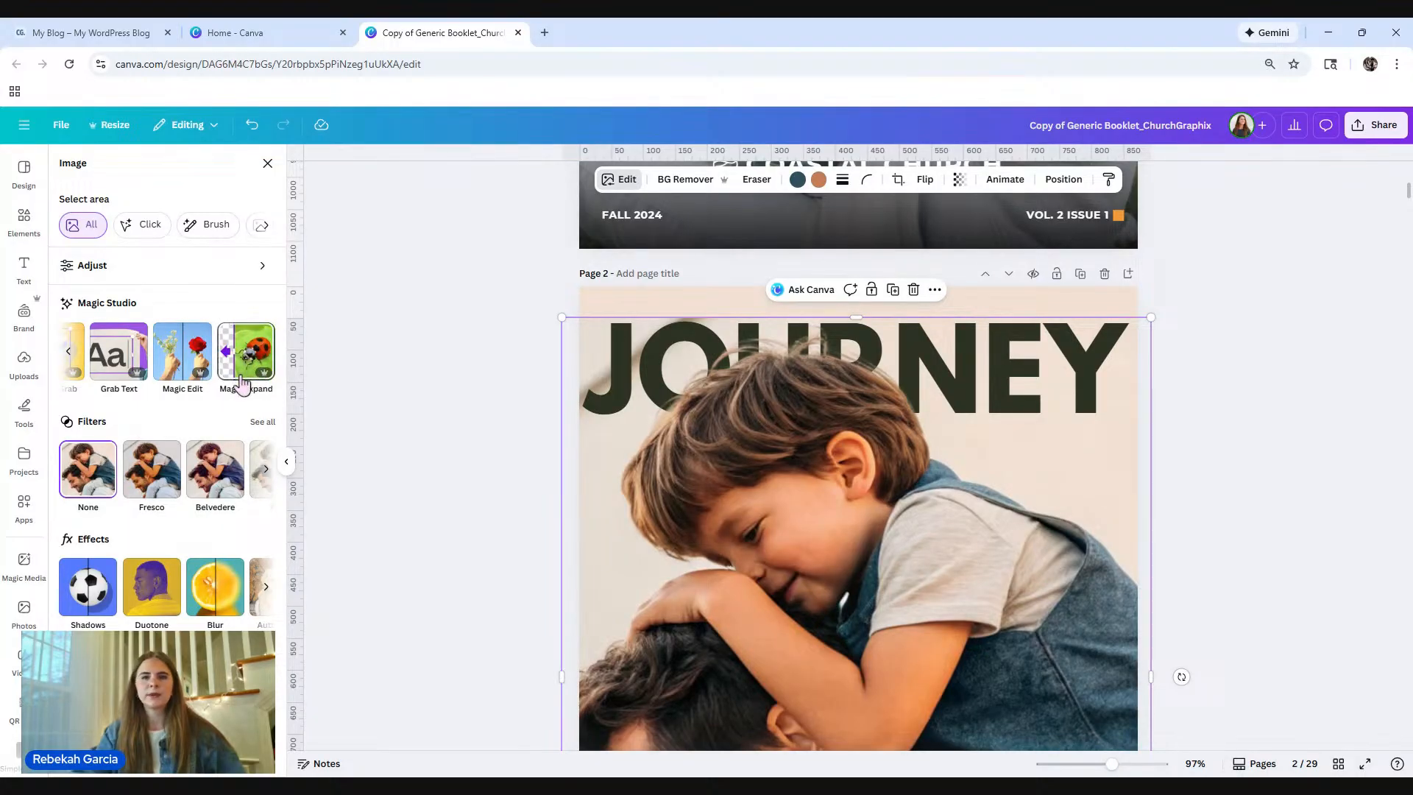
click(248, 372)
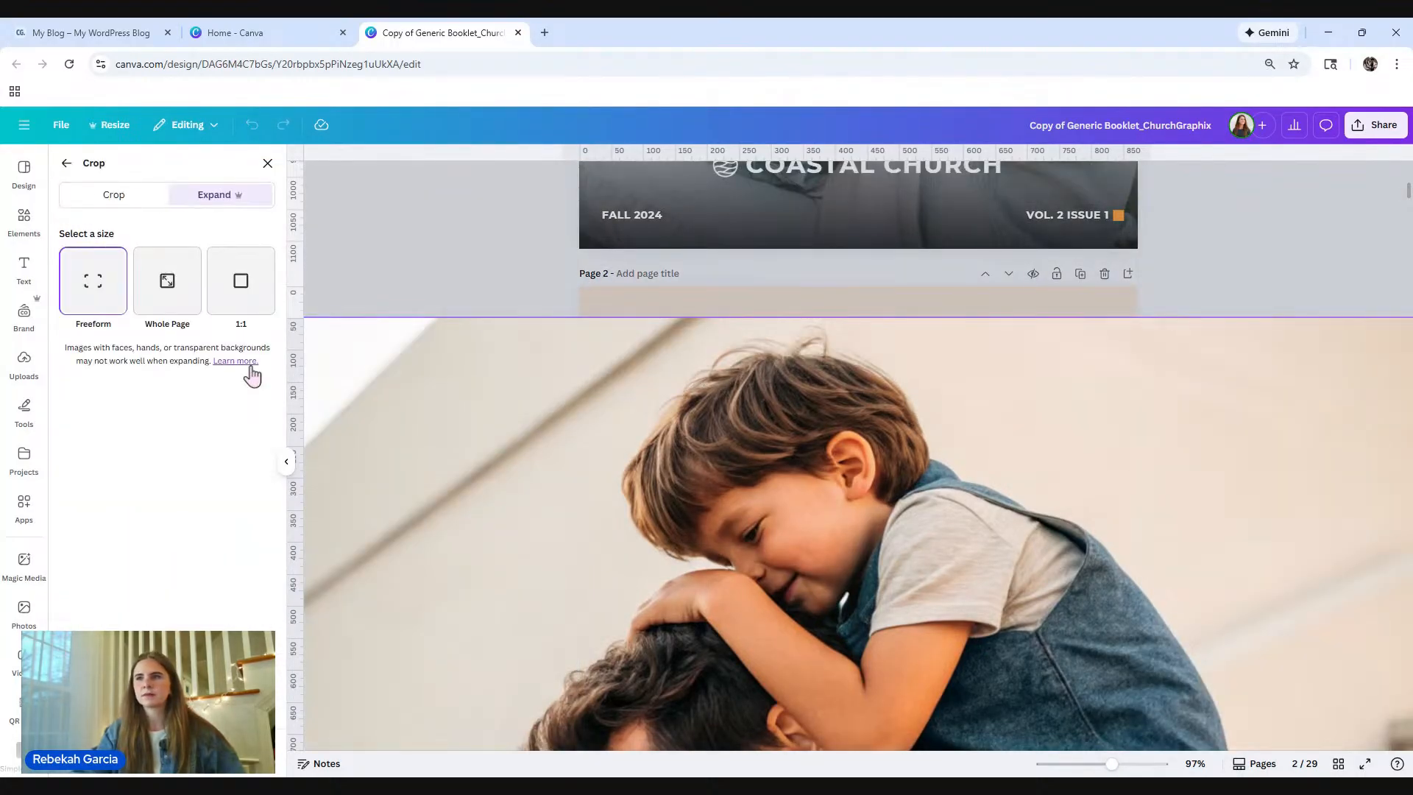
click(167, 288)
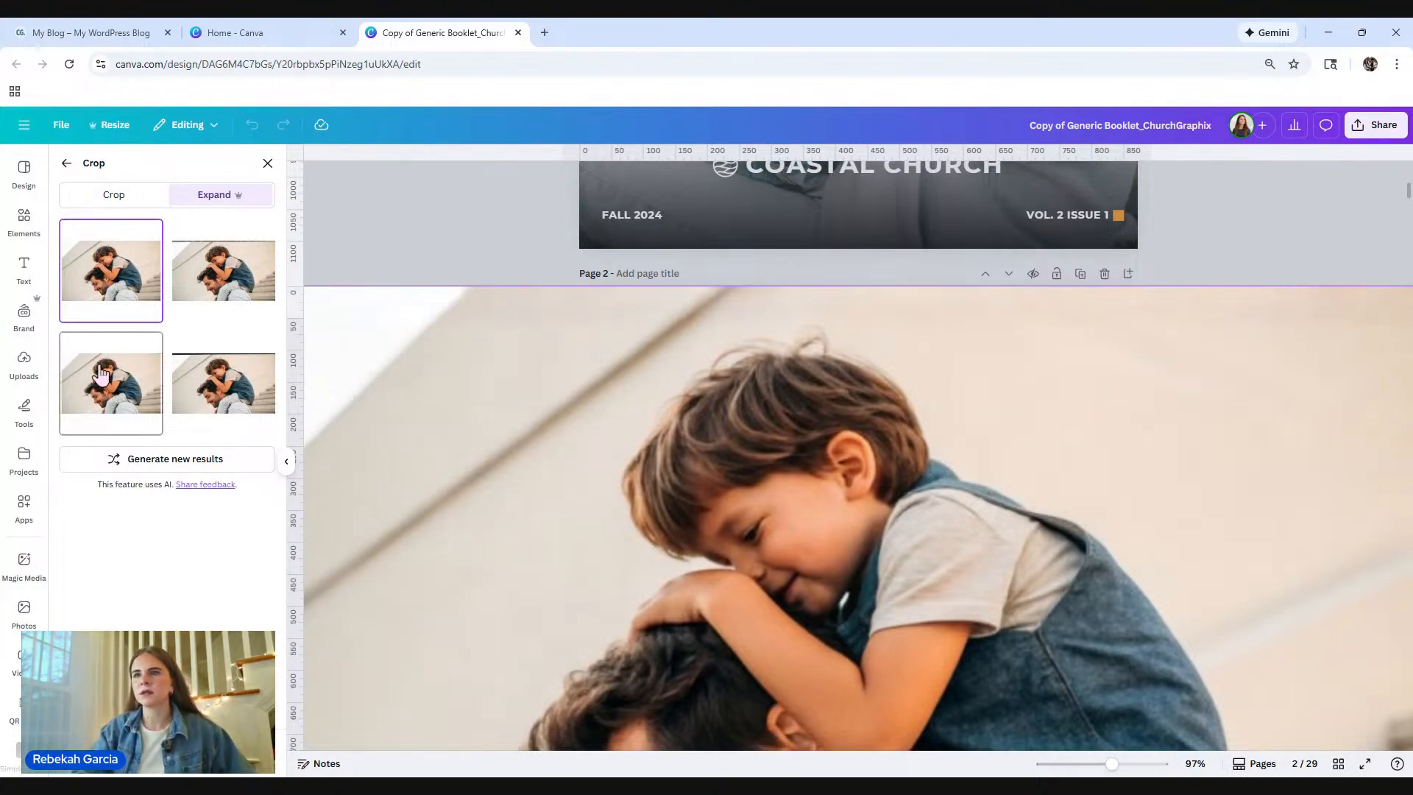
Step: Compare the first and third expanded versions of the cover photo and apply the third one
click(122, 394)
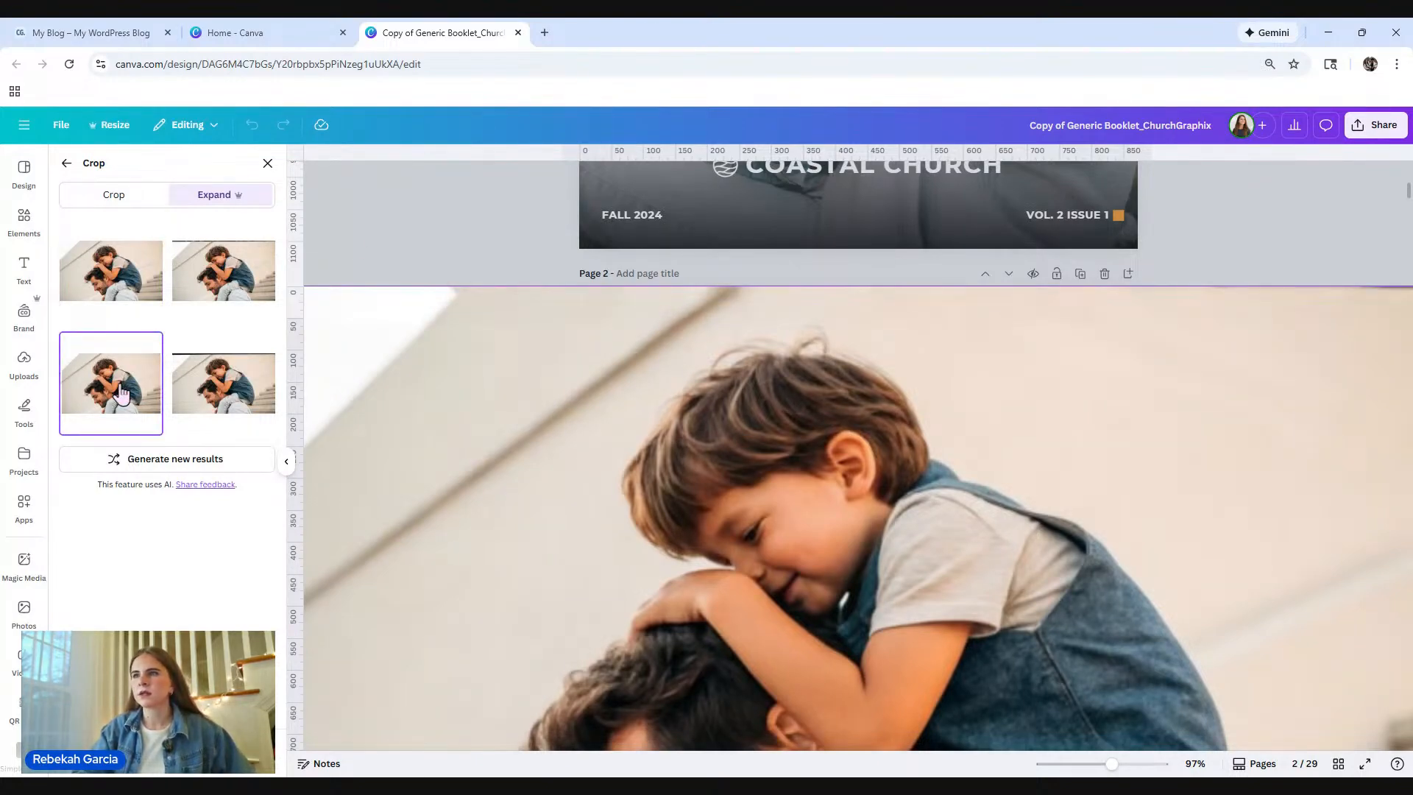
click(102, 263)
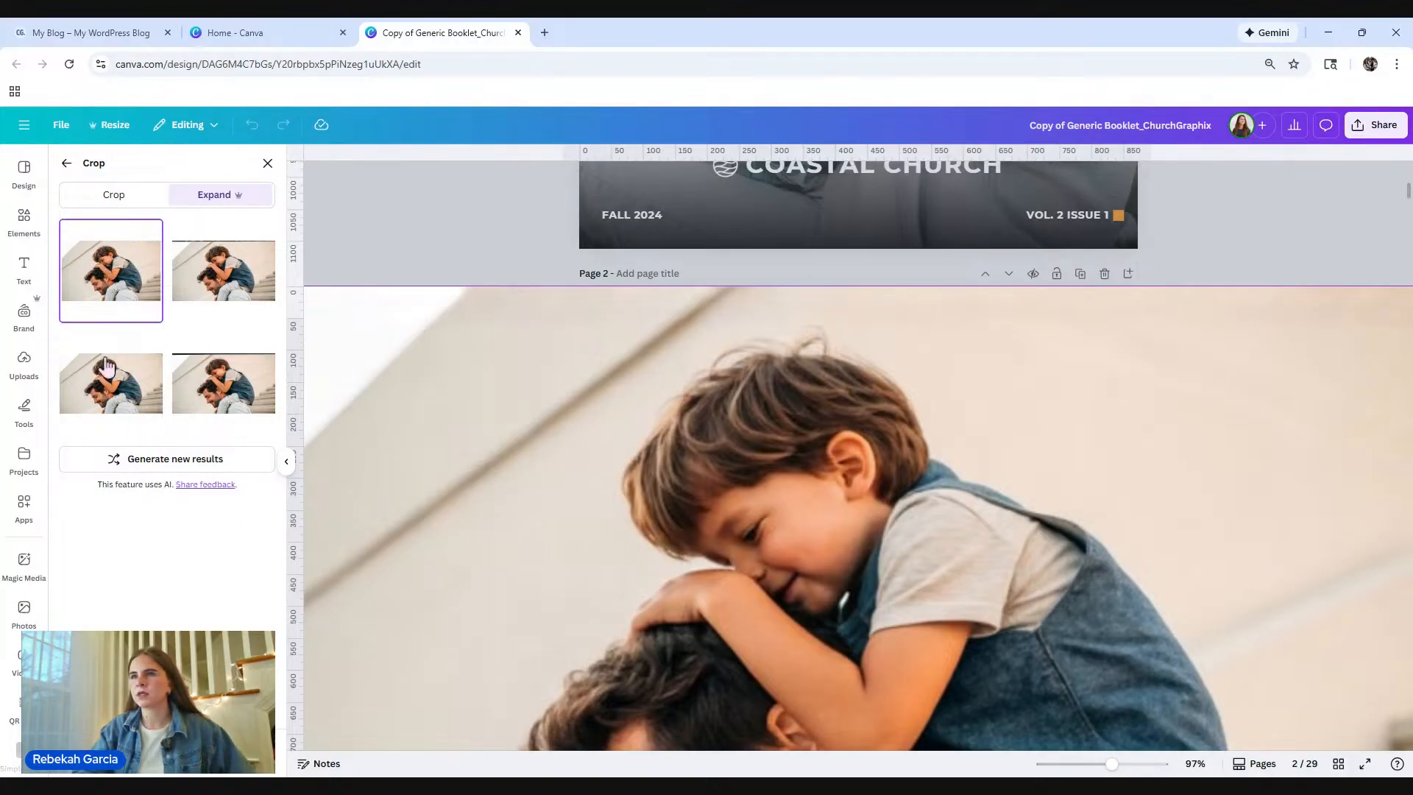
click(94, 391)
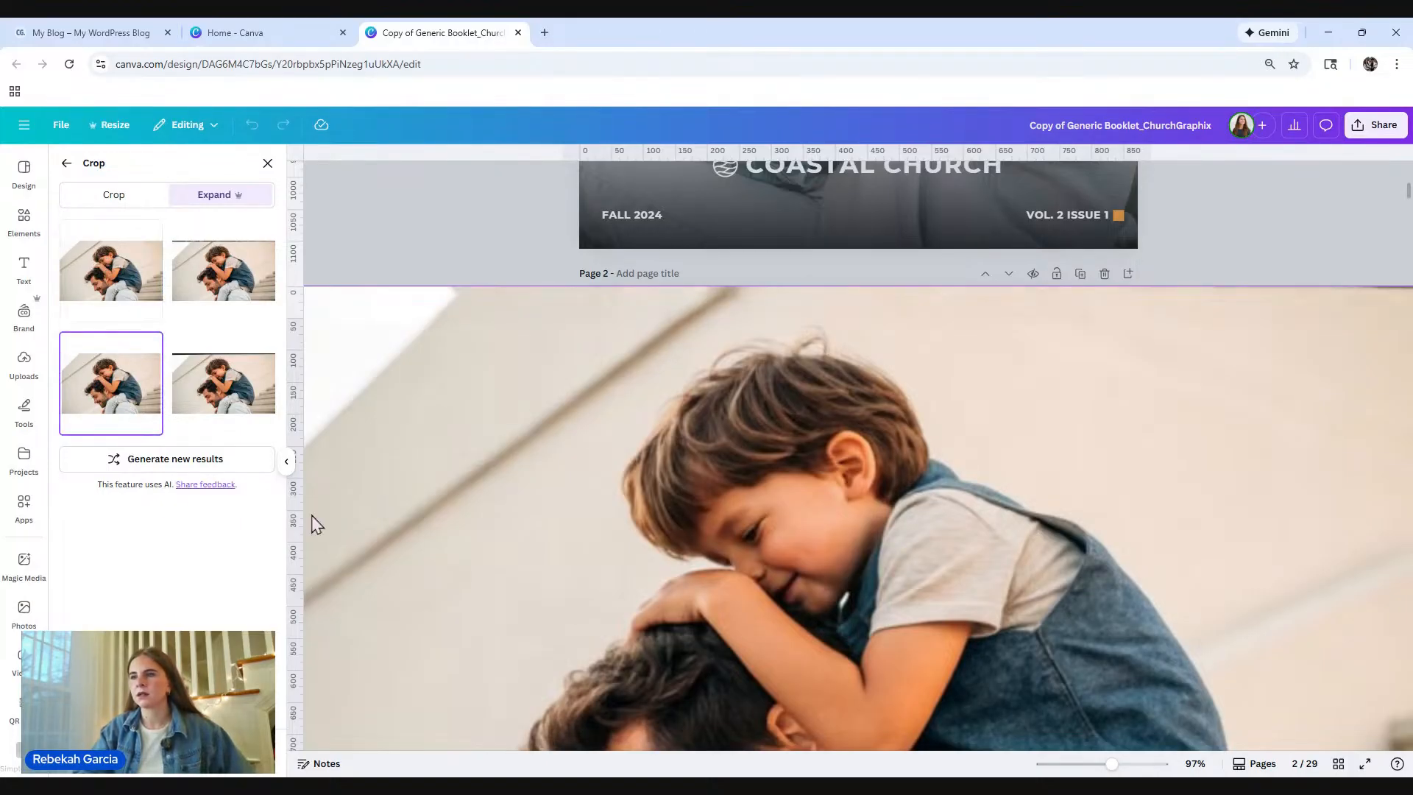
click(204, 761)
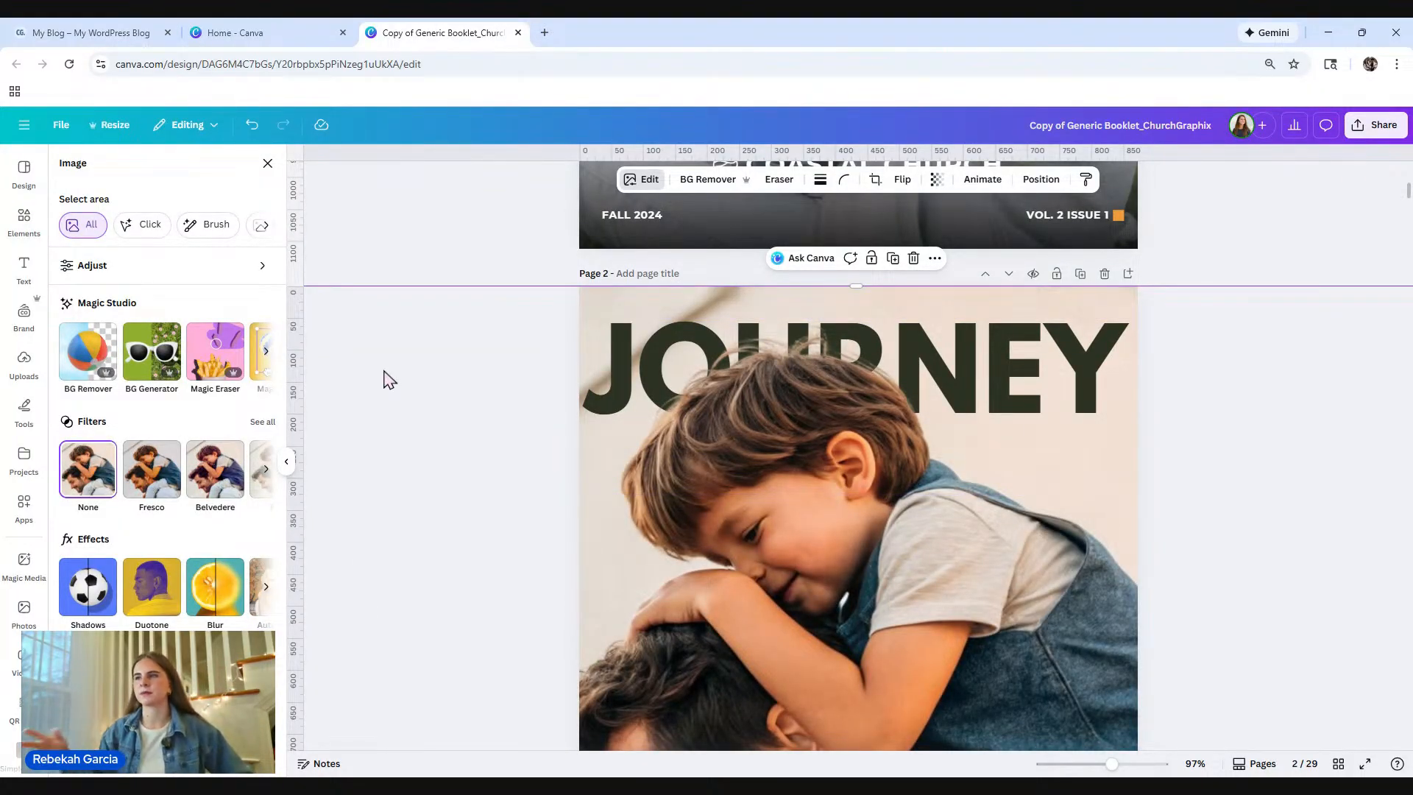
click(266, 351)
click(265, 351)
click(267, 361)
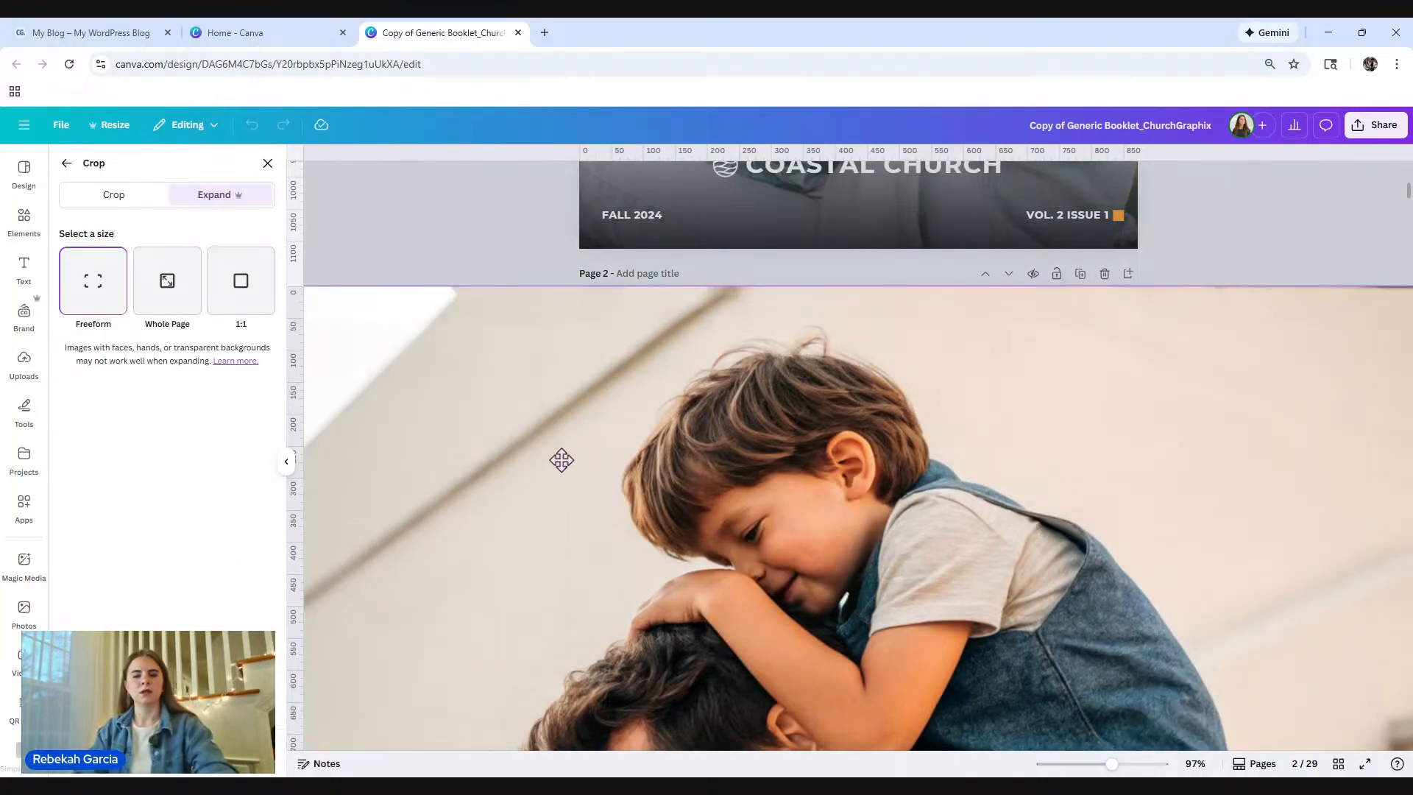
click(406, 256)
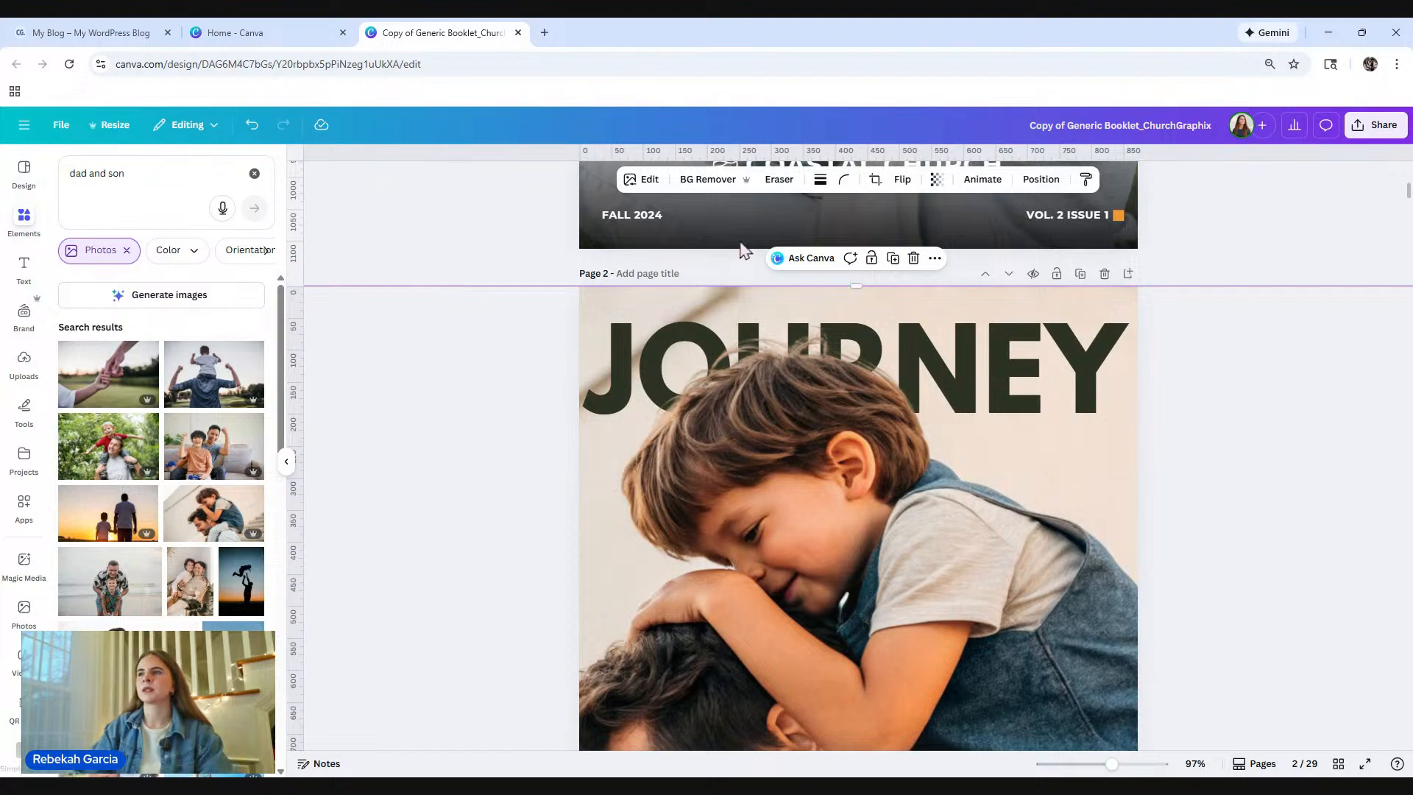
Step: Remove the dark diagonal line from the wall behind the dad and son with Magic Eraser at brush size 40
click(640, 180)
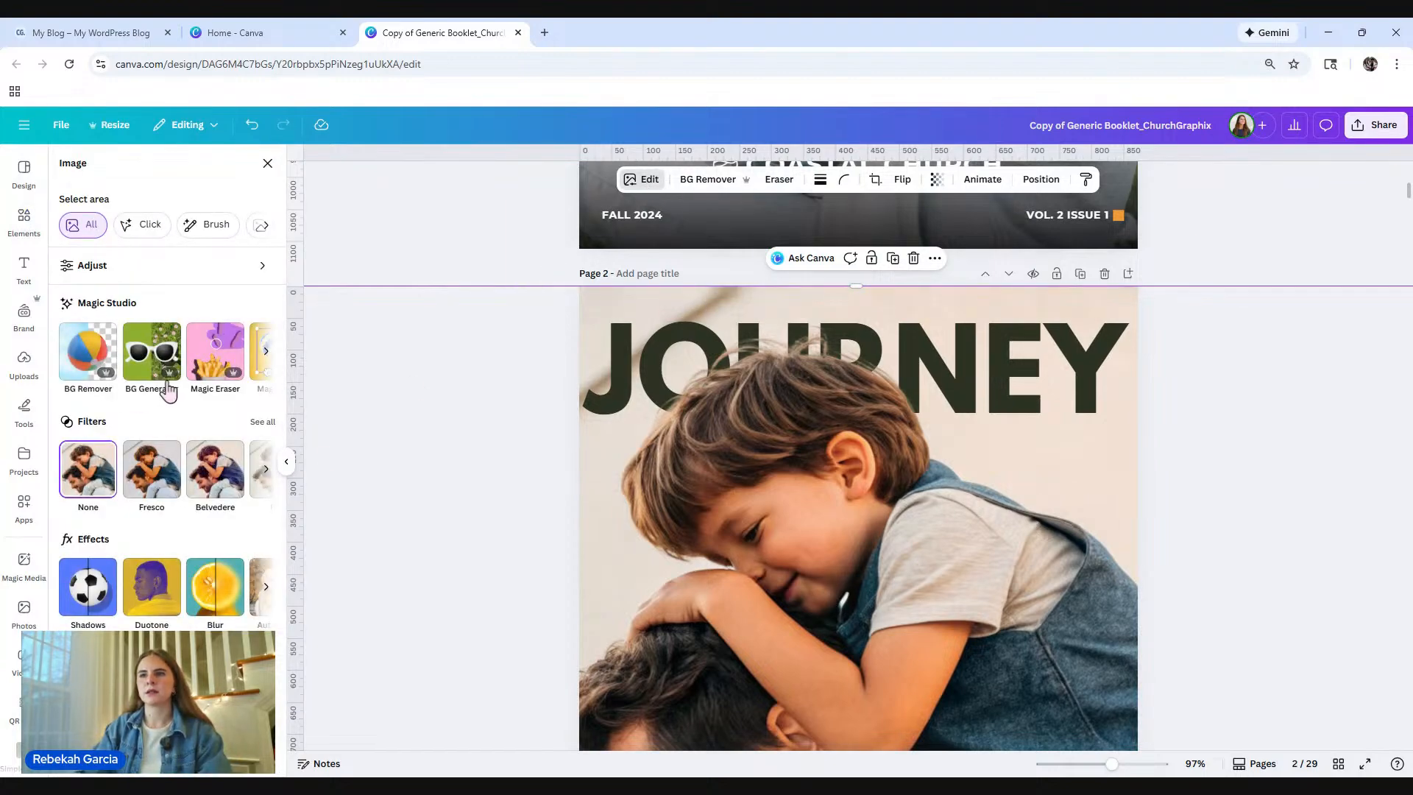
click(217, 372)
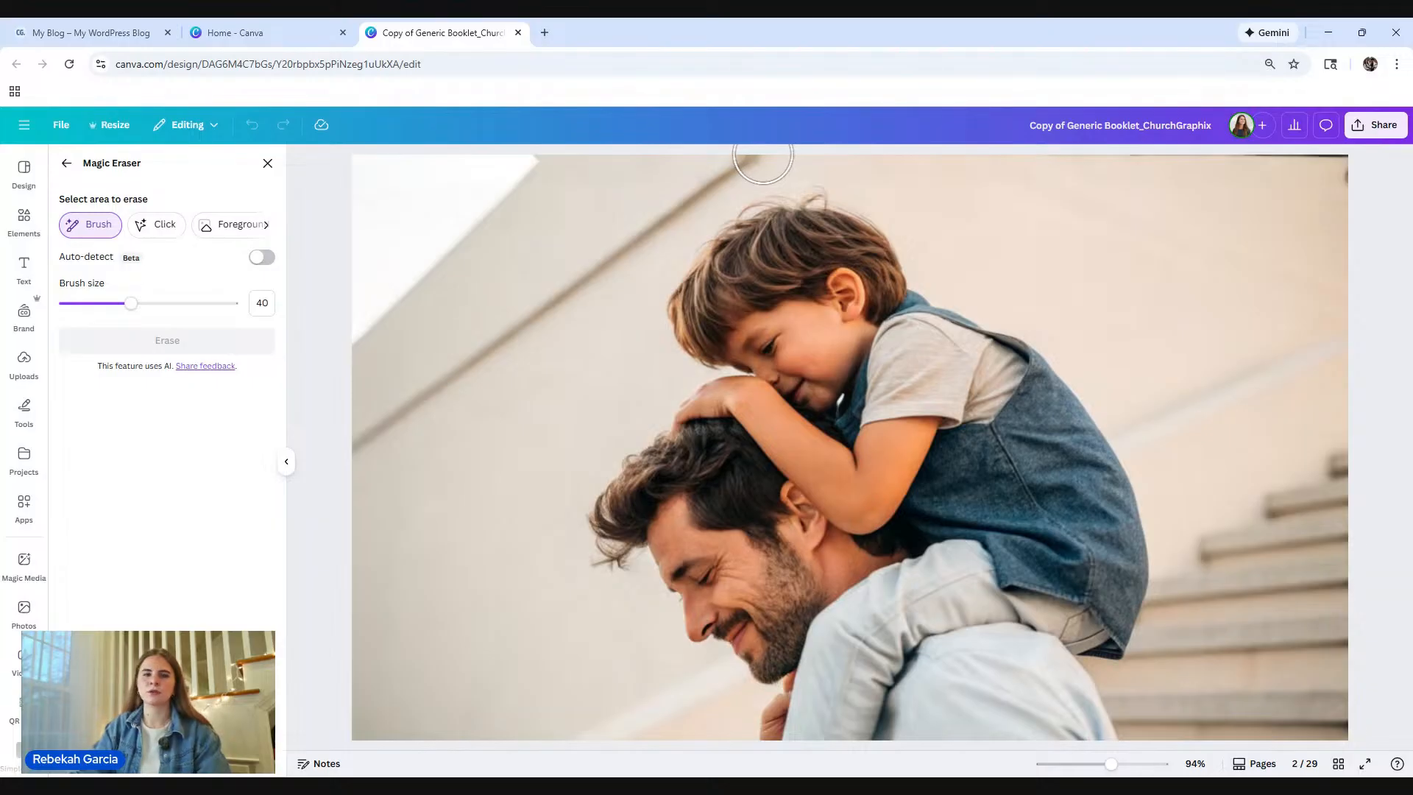
mouse_move(762, 155)
mouse_down()
mouse_move(669, 191)
mouse_move(532, 314)
mouse_move(318, 451)
mouse_up()
click(126, 340)
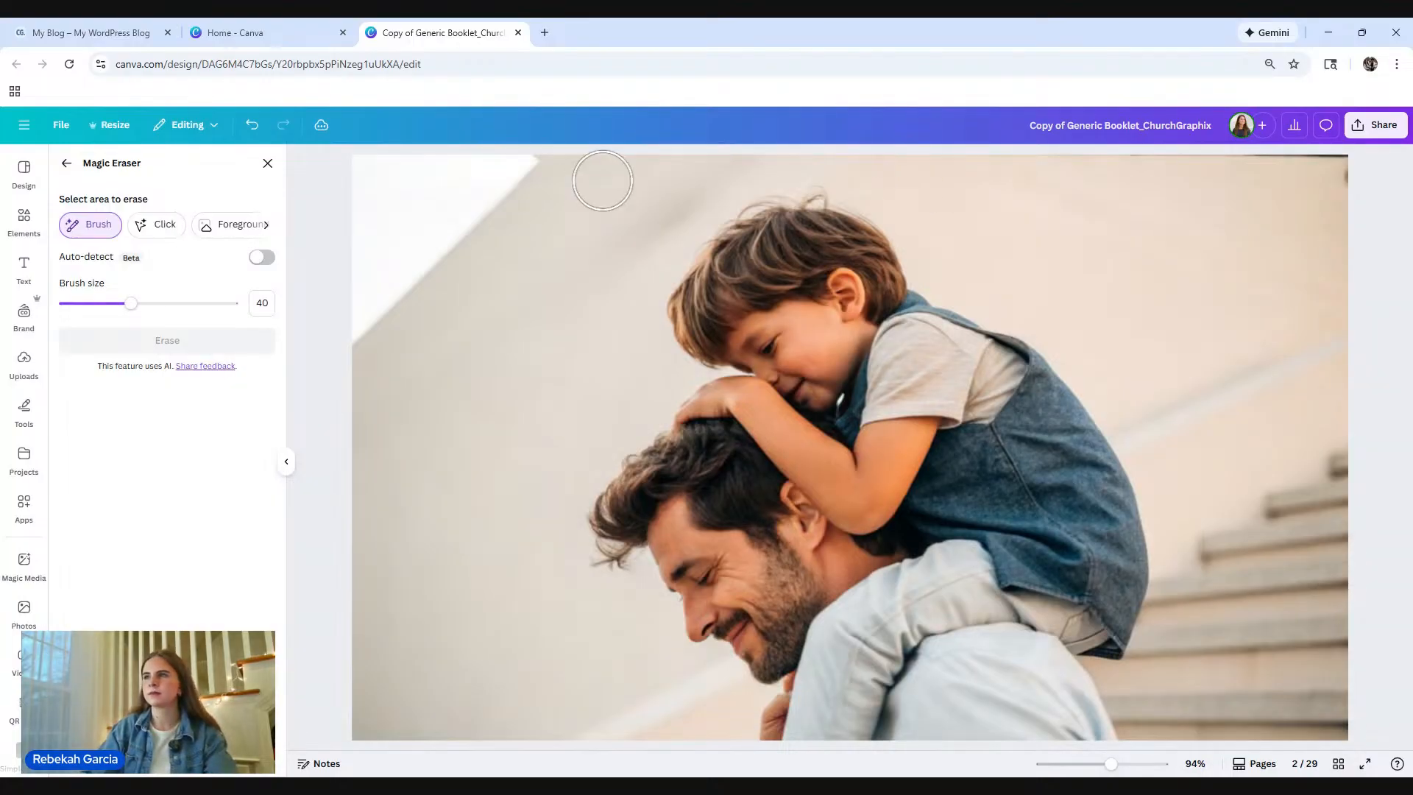
Step: Erase the remaining trace of the diagonal line beside the boy's hair and leave Magic Eraser
mouse_move(640, 226)
mouse_down()
mouse_move(699, 203)
mouse_move(759, 156)
mouse_up()
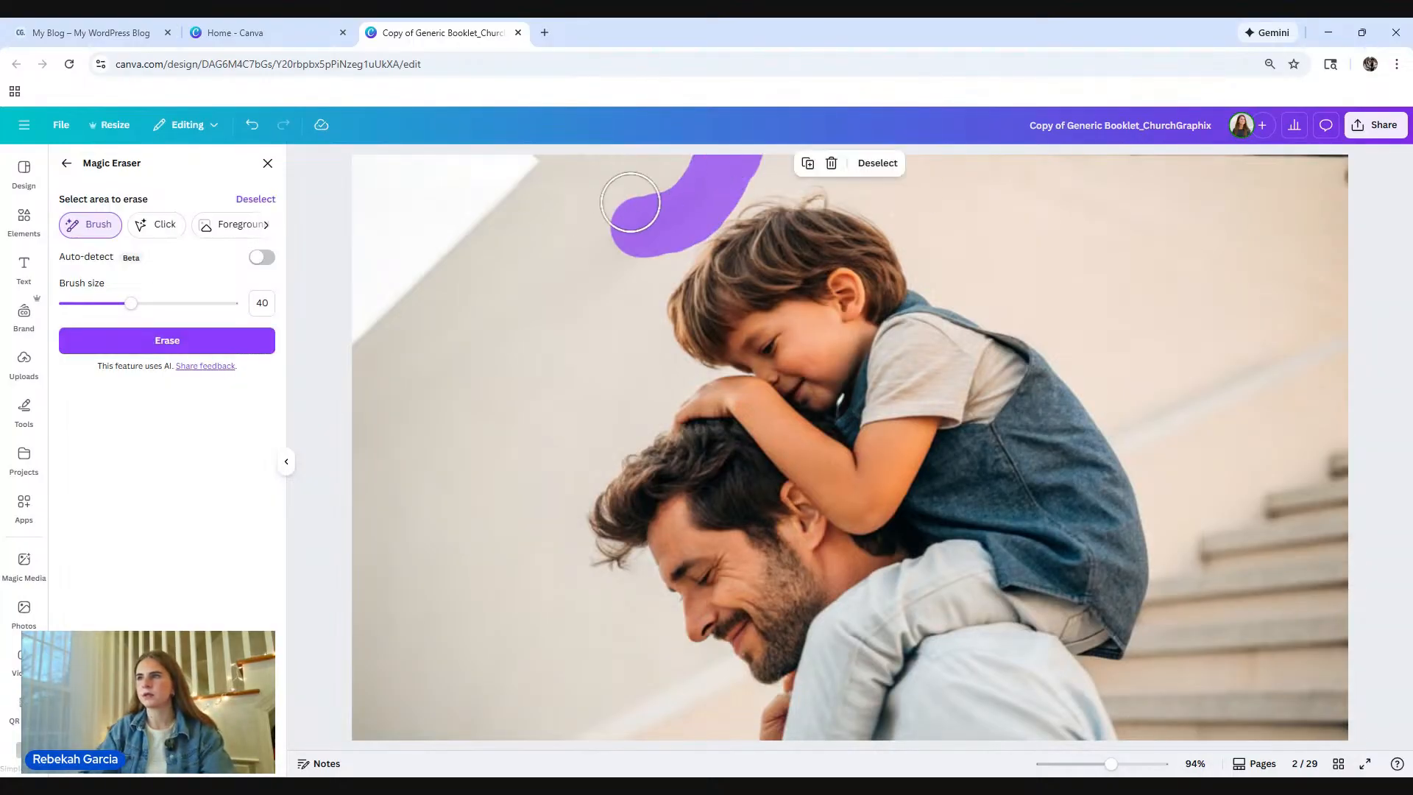
click(240, 350)
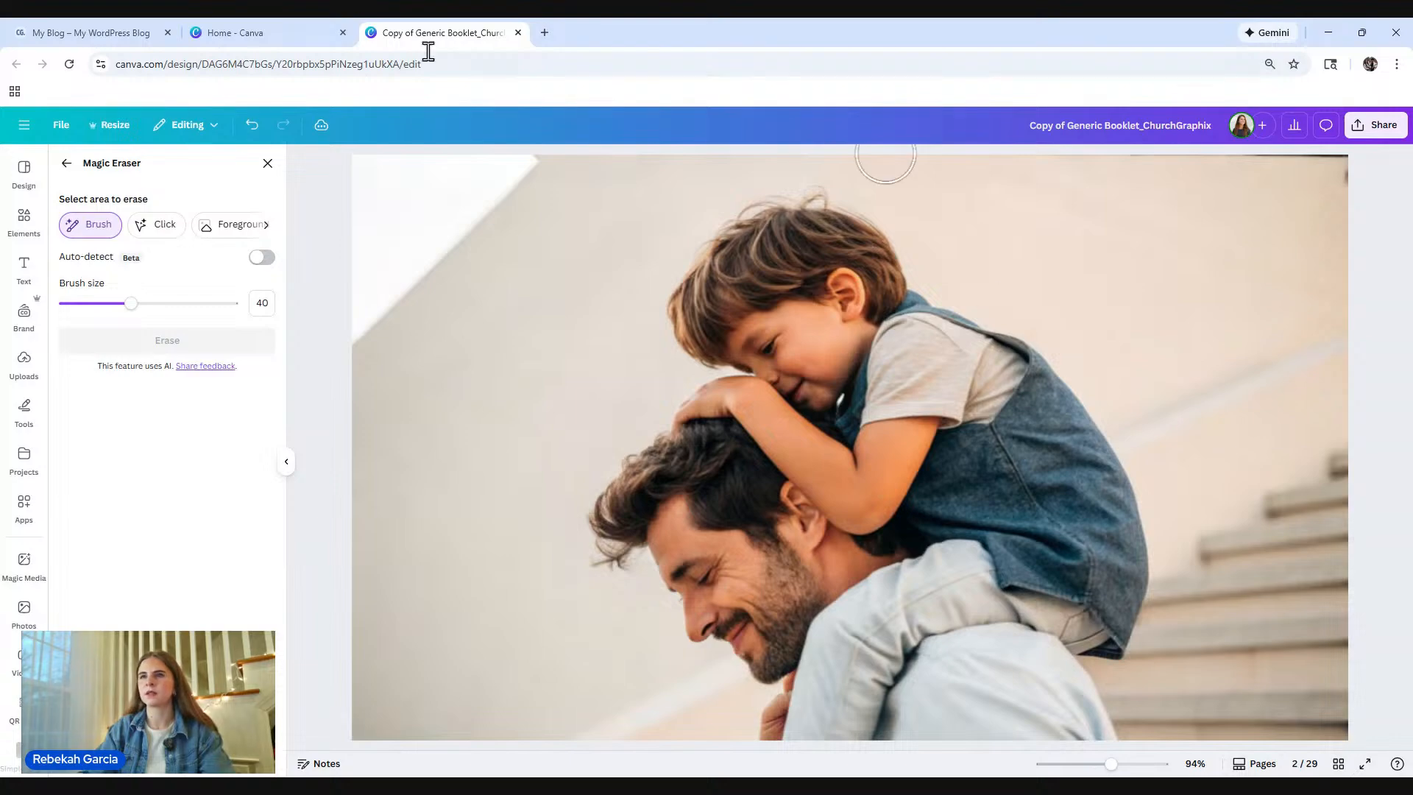
click(66, 165)
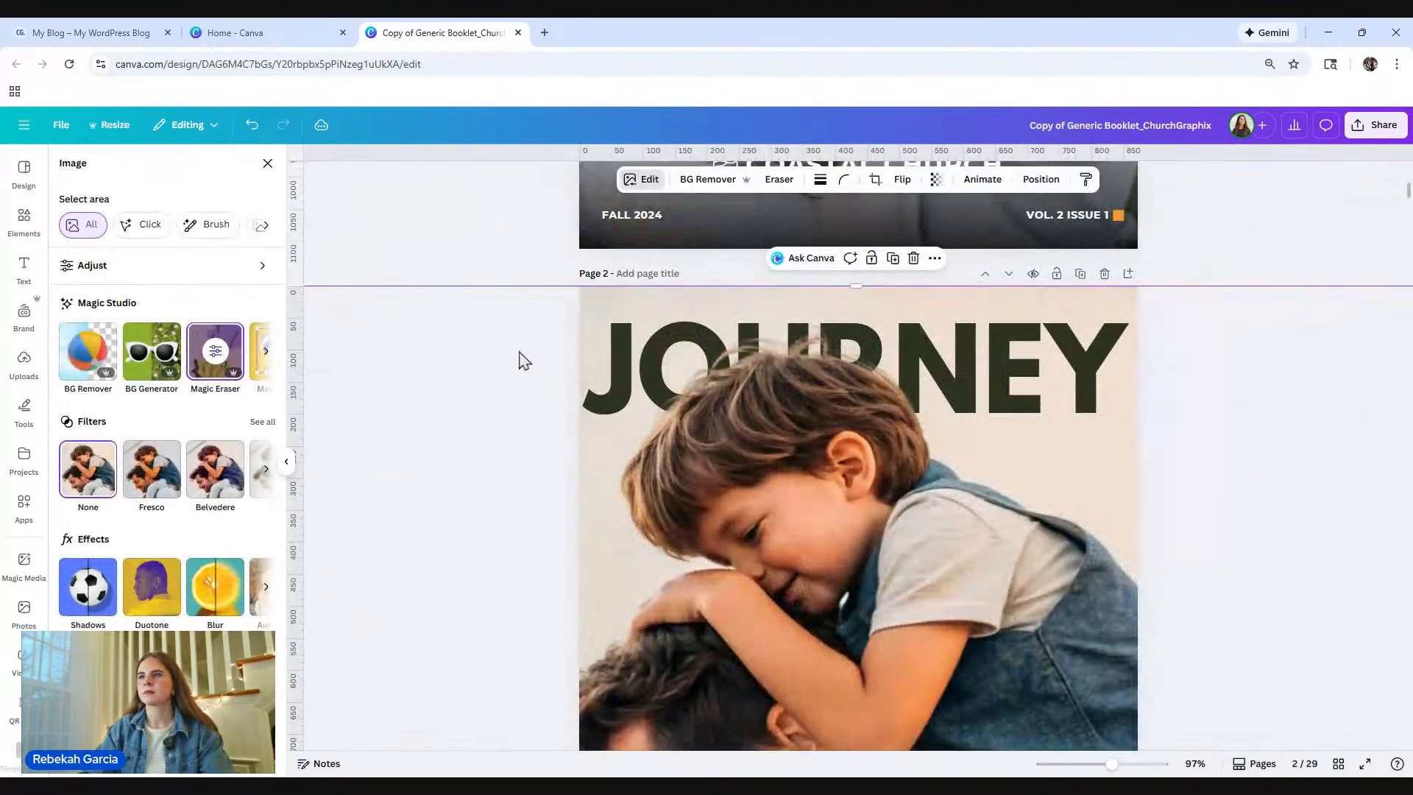
click(475, 241)
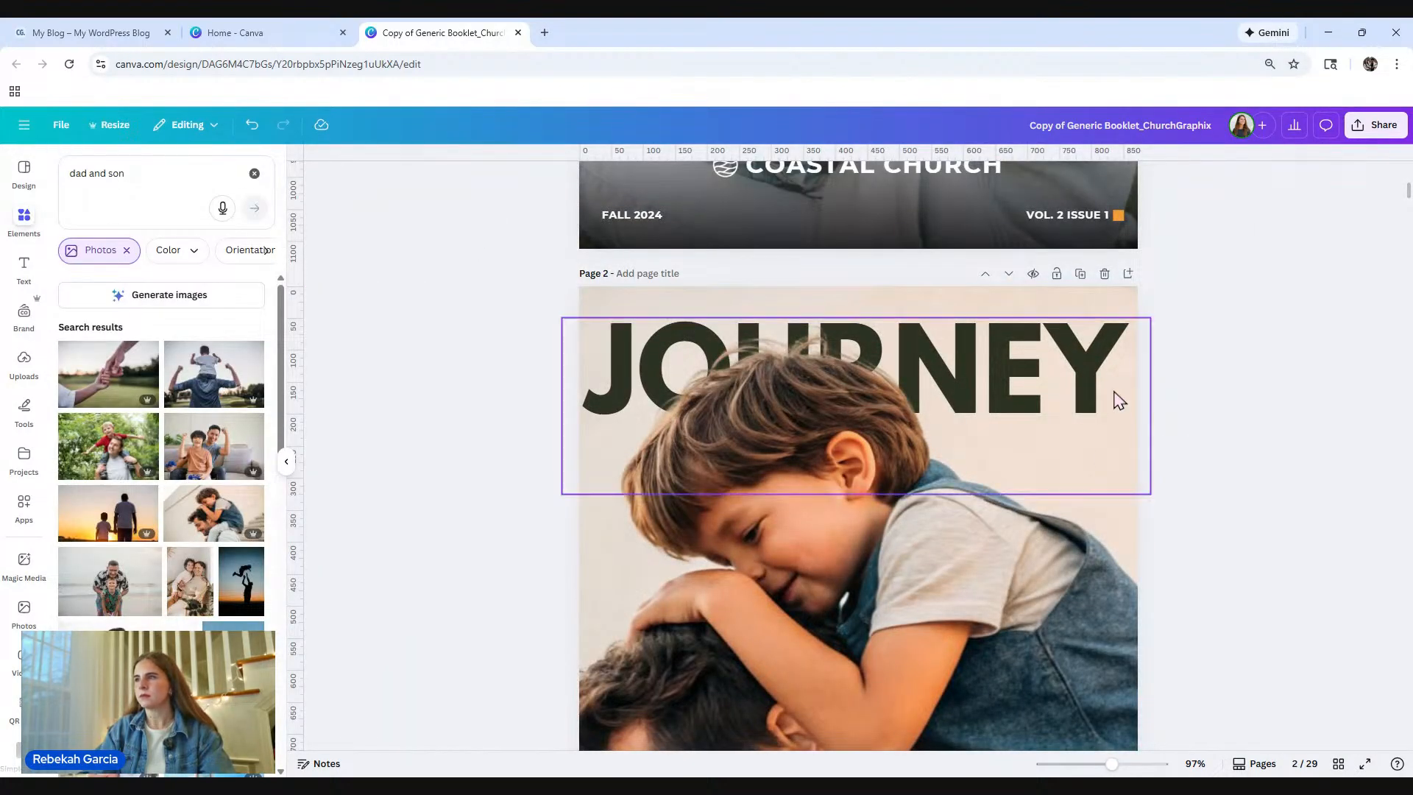
Step: Move the JOURNEY title up near the page's upper edge and recrop the hair cutout's lower edge to 166 px total height
click(1101, 392)
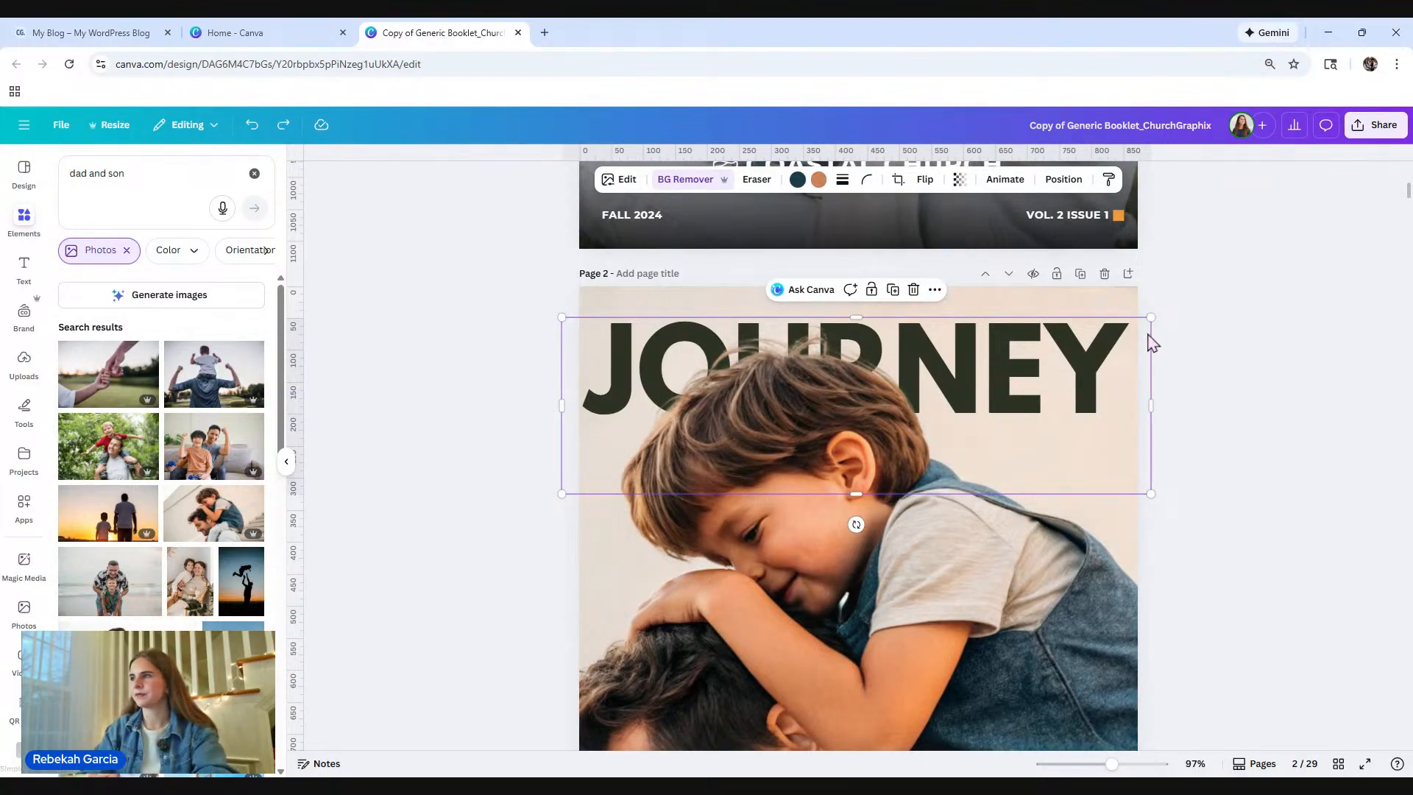
drag(854, 494, 854, 404)
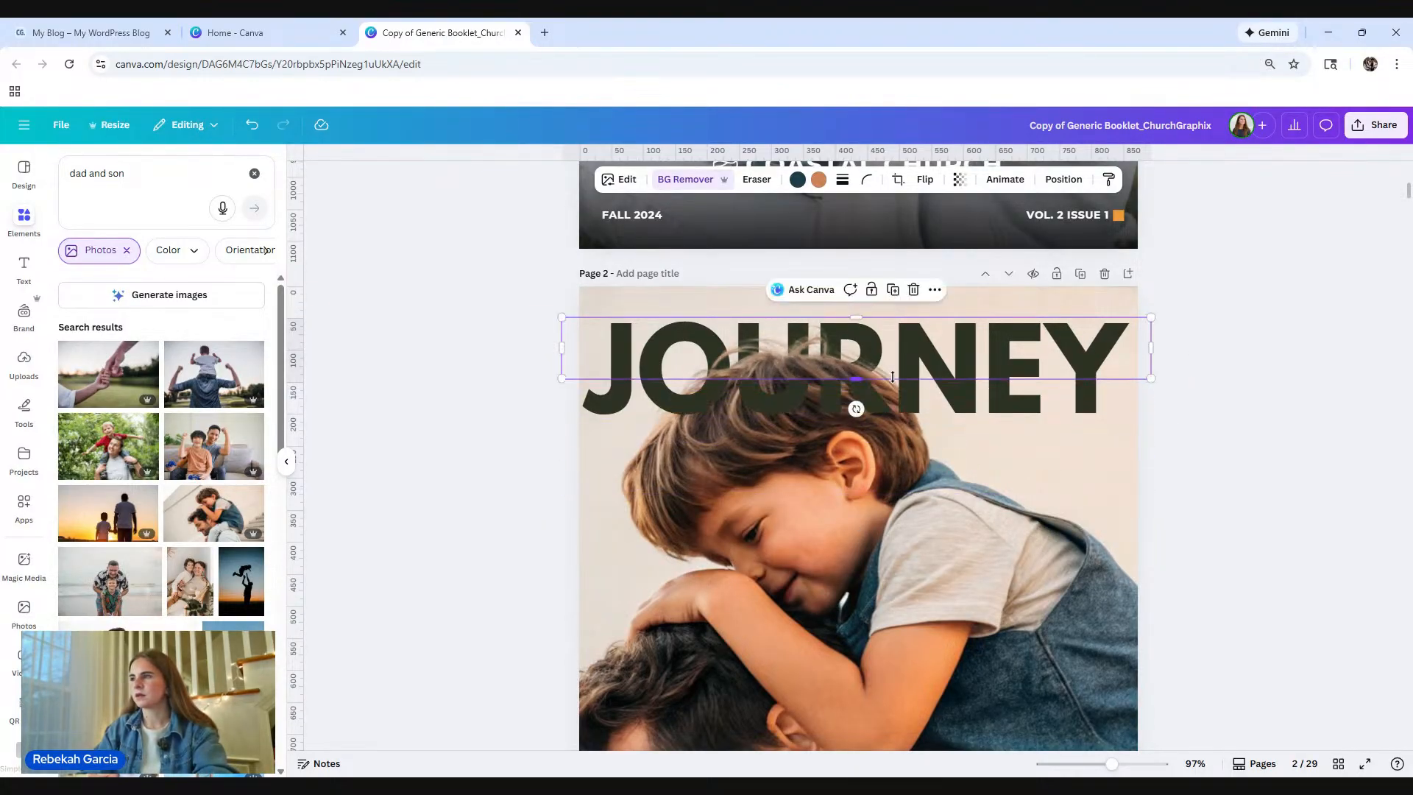
click(1034, 429)
drag(1034, 429, 1033, 397)
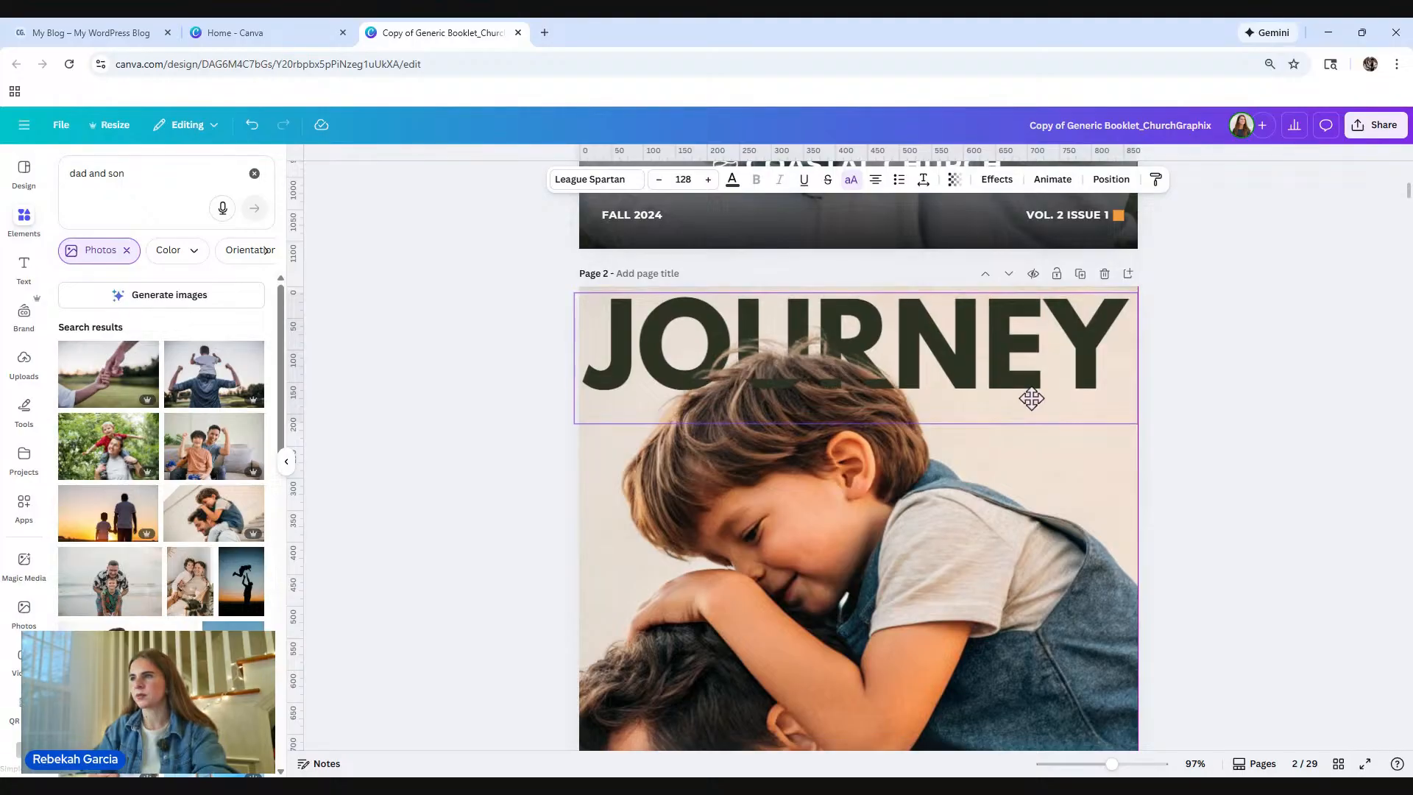
click(766, 359)
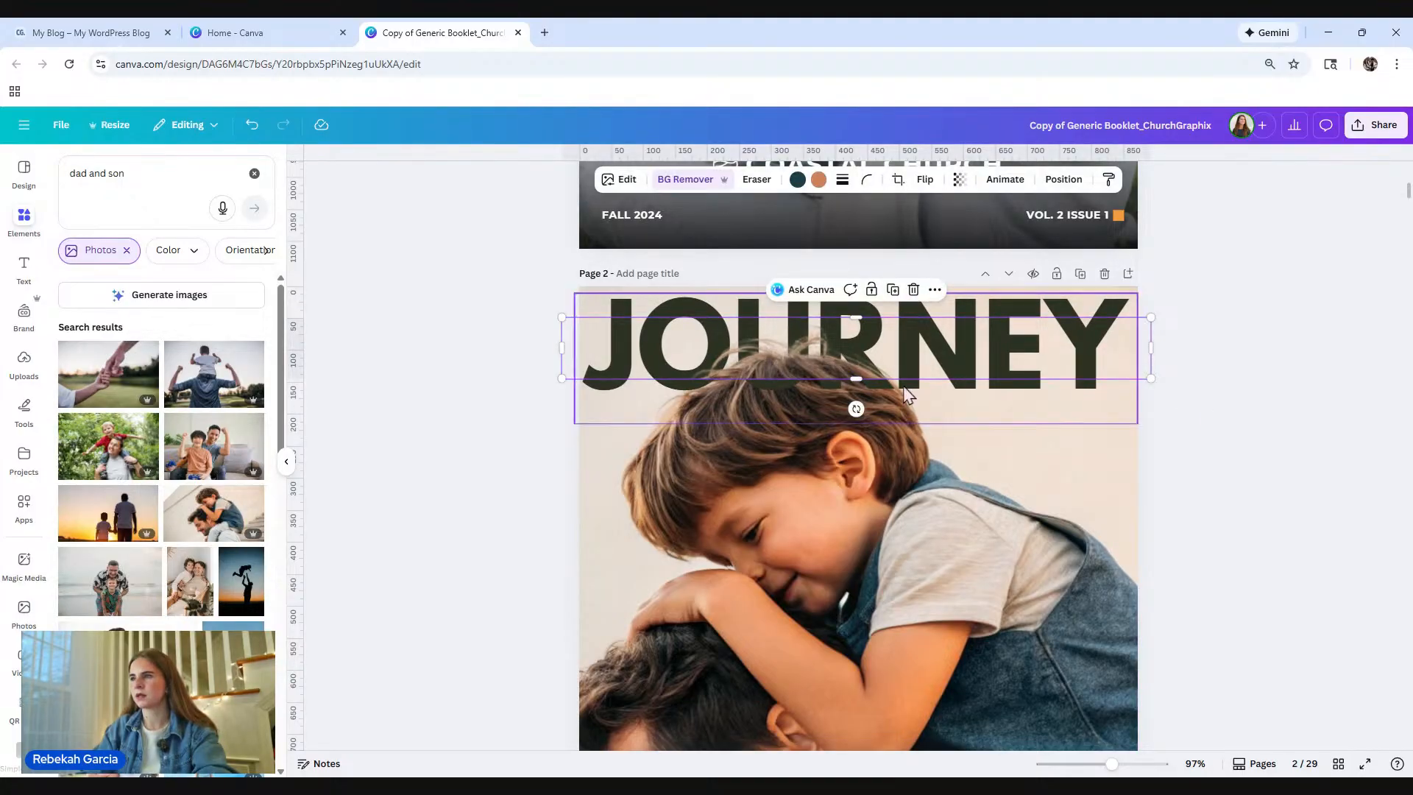
drag(856, 379, 863, 419)
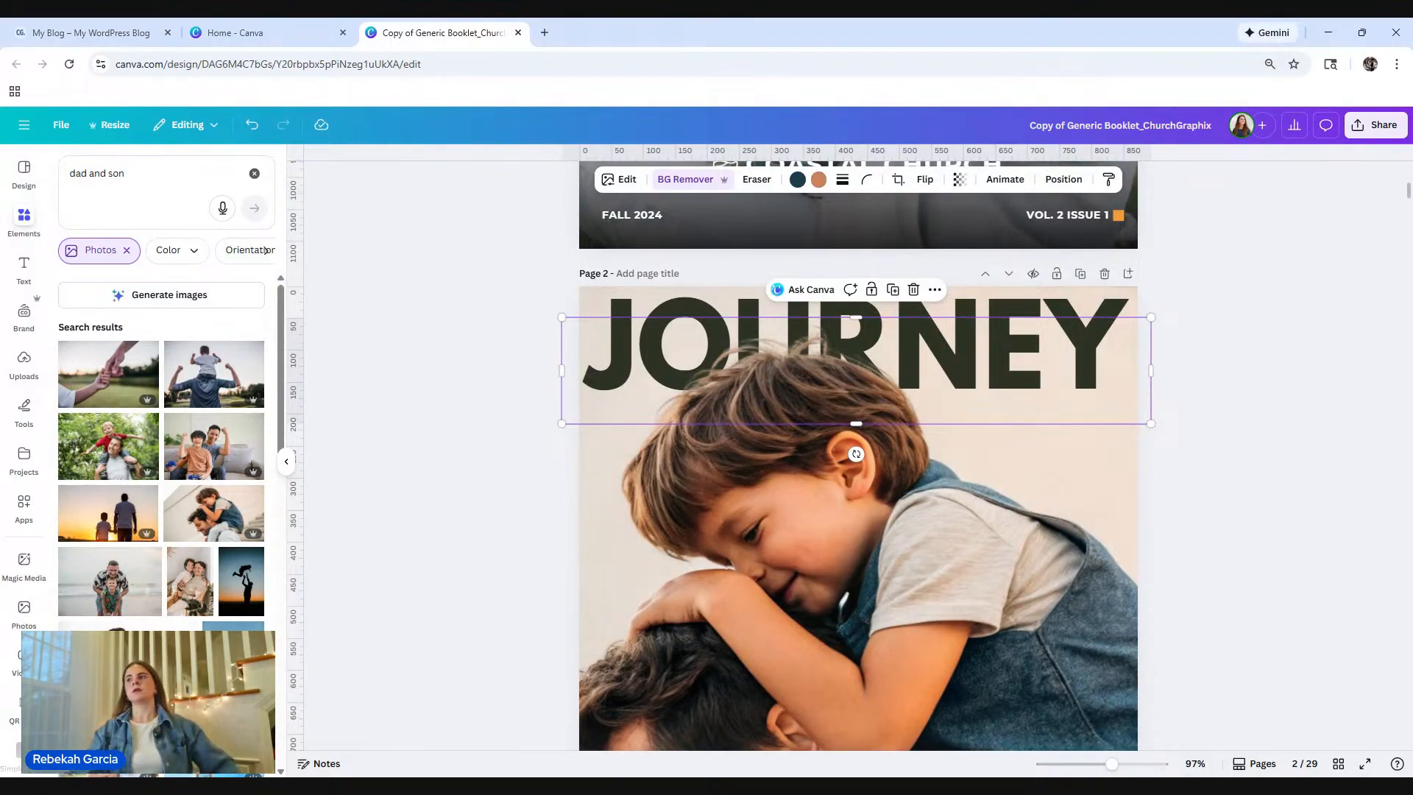
Step: View page 2's layer order, checking where the hair cutout sits relative to the JOURNEY title and the cover photo
click(1064, 179)
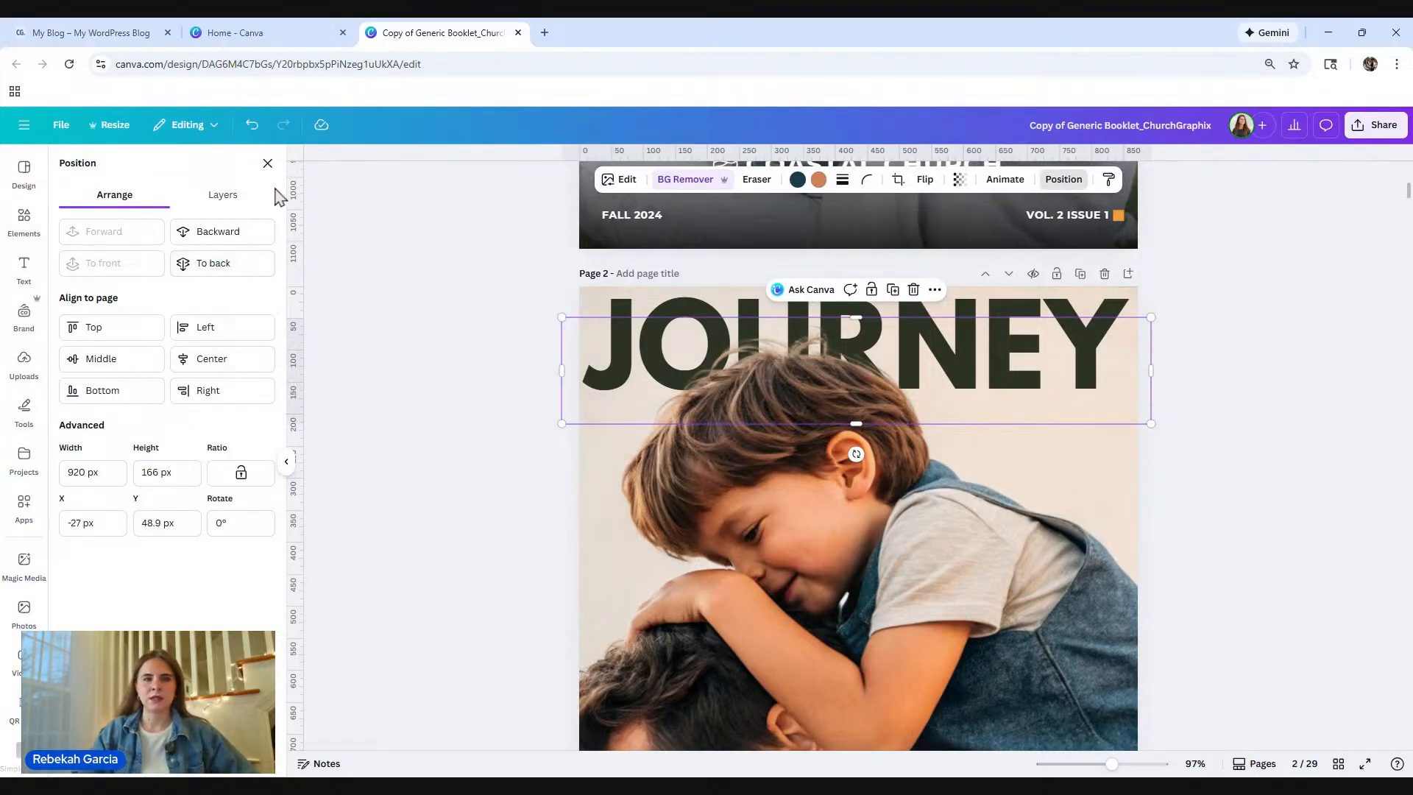
click(232, 203)
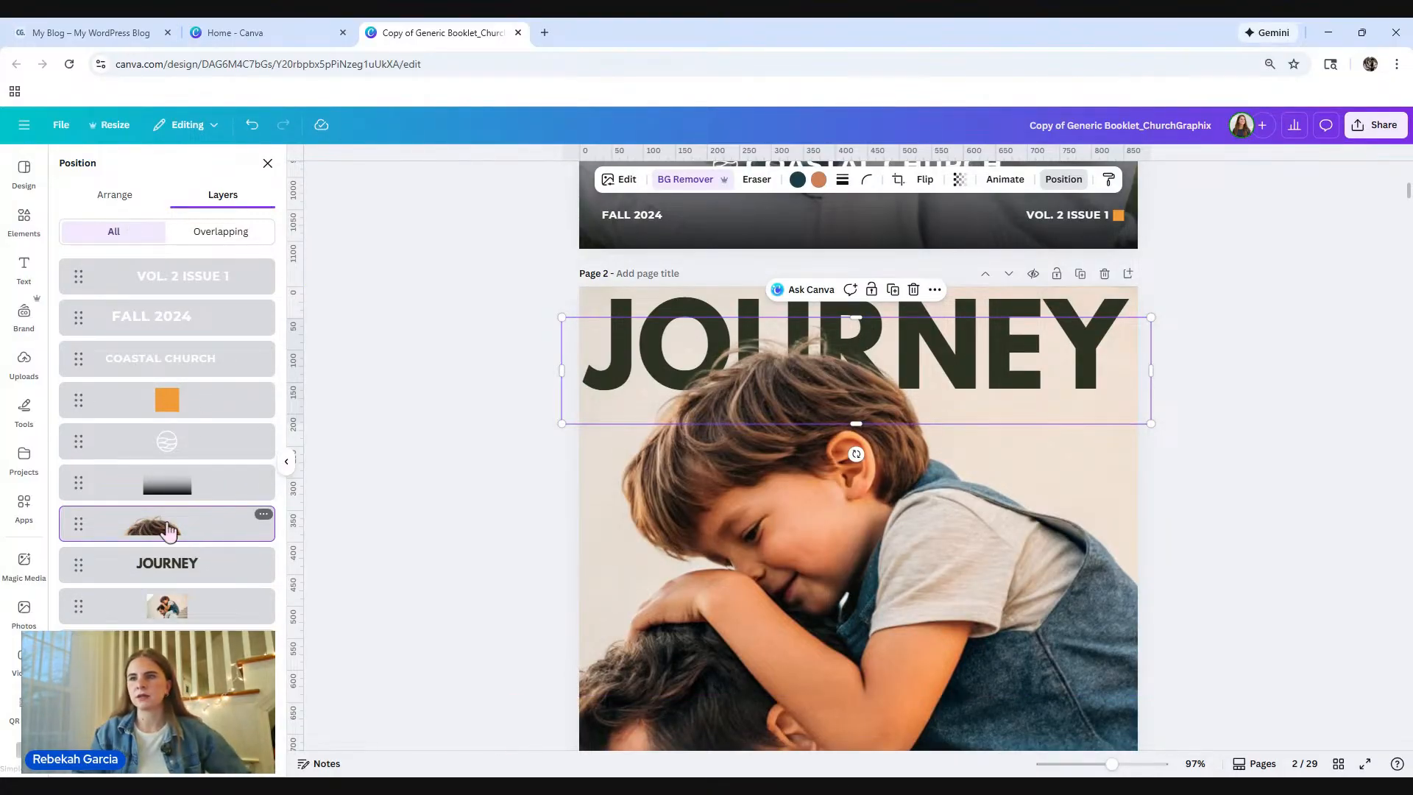
mouse_move(112, 535)
mouse_down()
mouse_move(104, 571)
mouse_move(99, 515)
mouse_up()
click(494, 504)
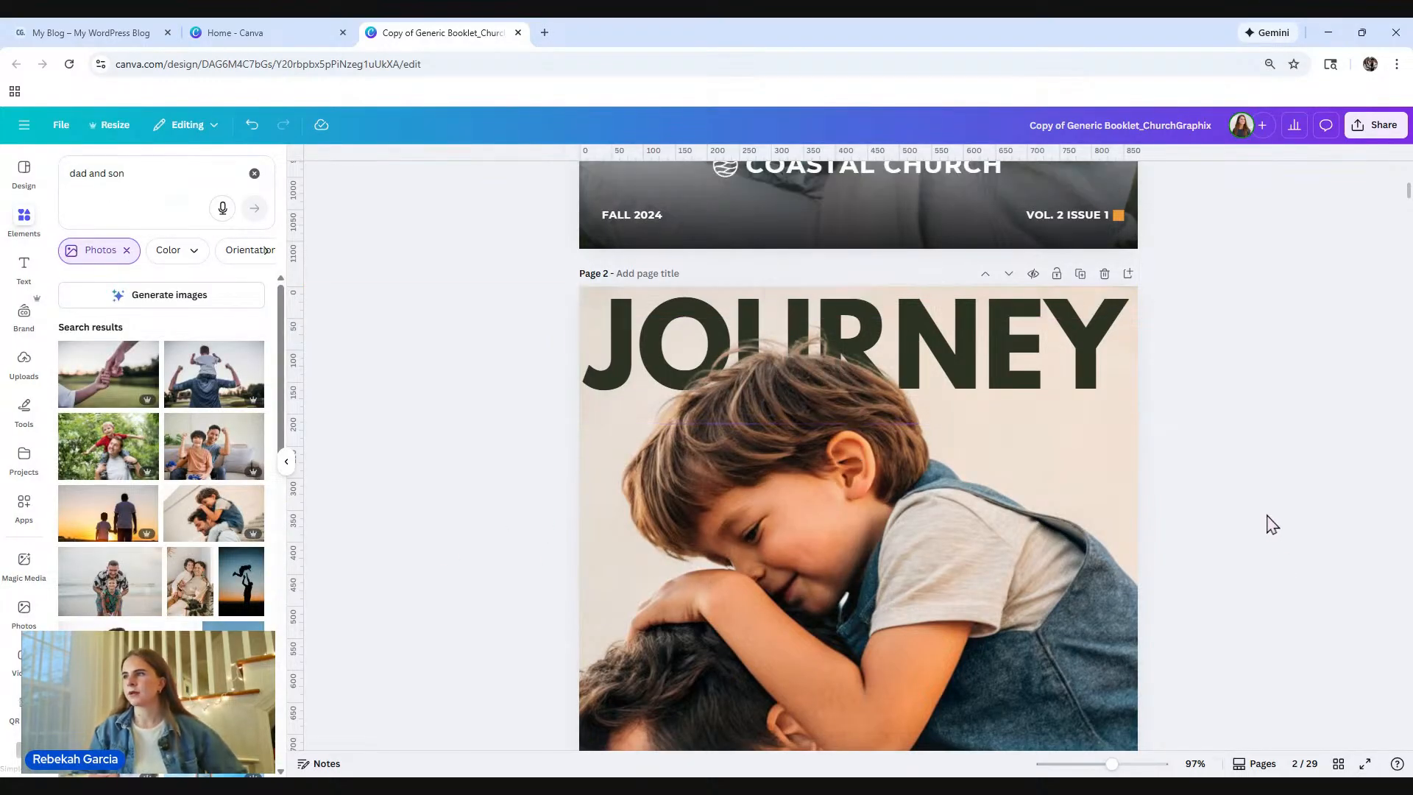
Step: Compare the two JOURNEY covers and delete the alternative dad-and-son cover on page 2
ctrl+scroll(1273, 521, down, 5)
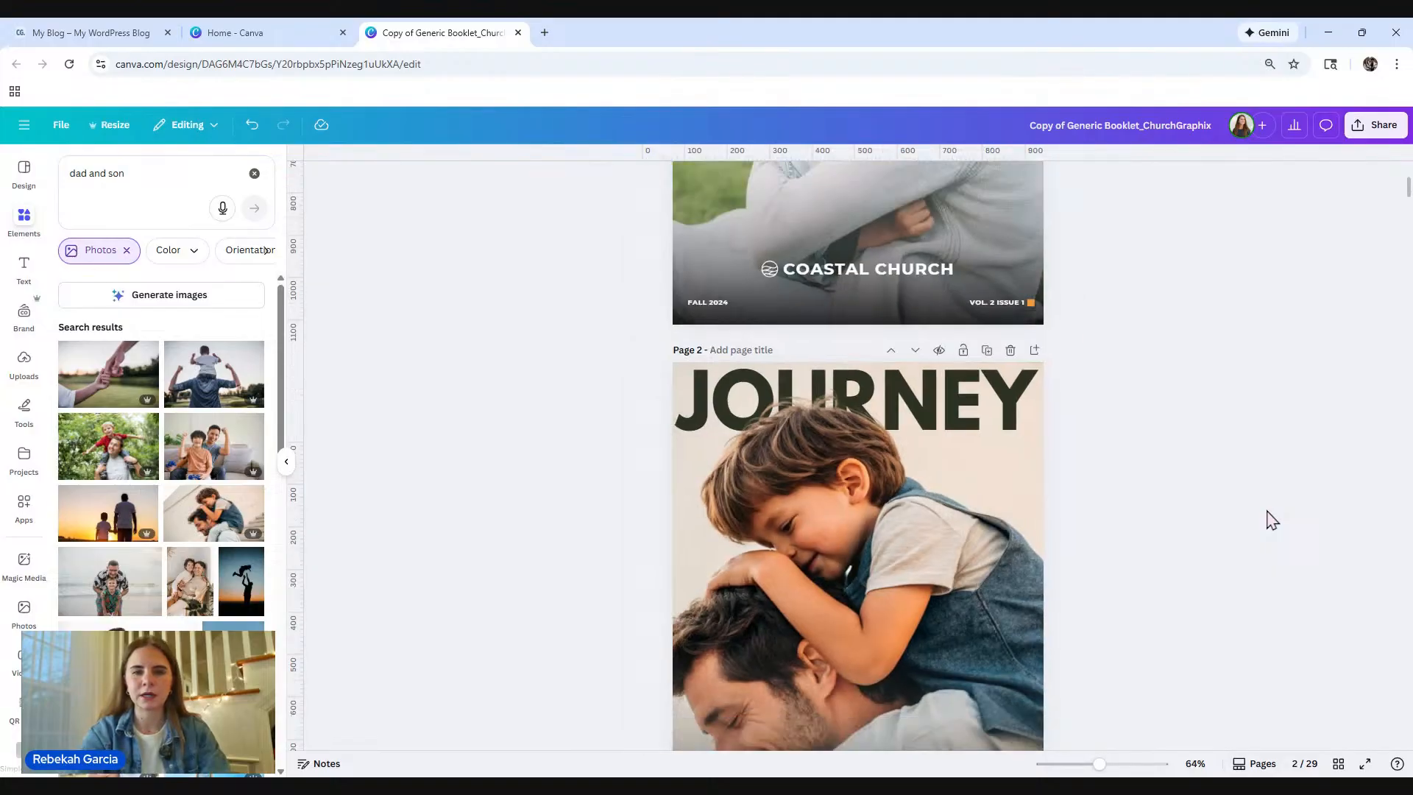
scroll(1230, 470, up, 3)
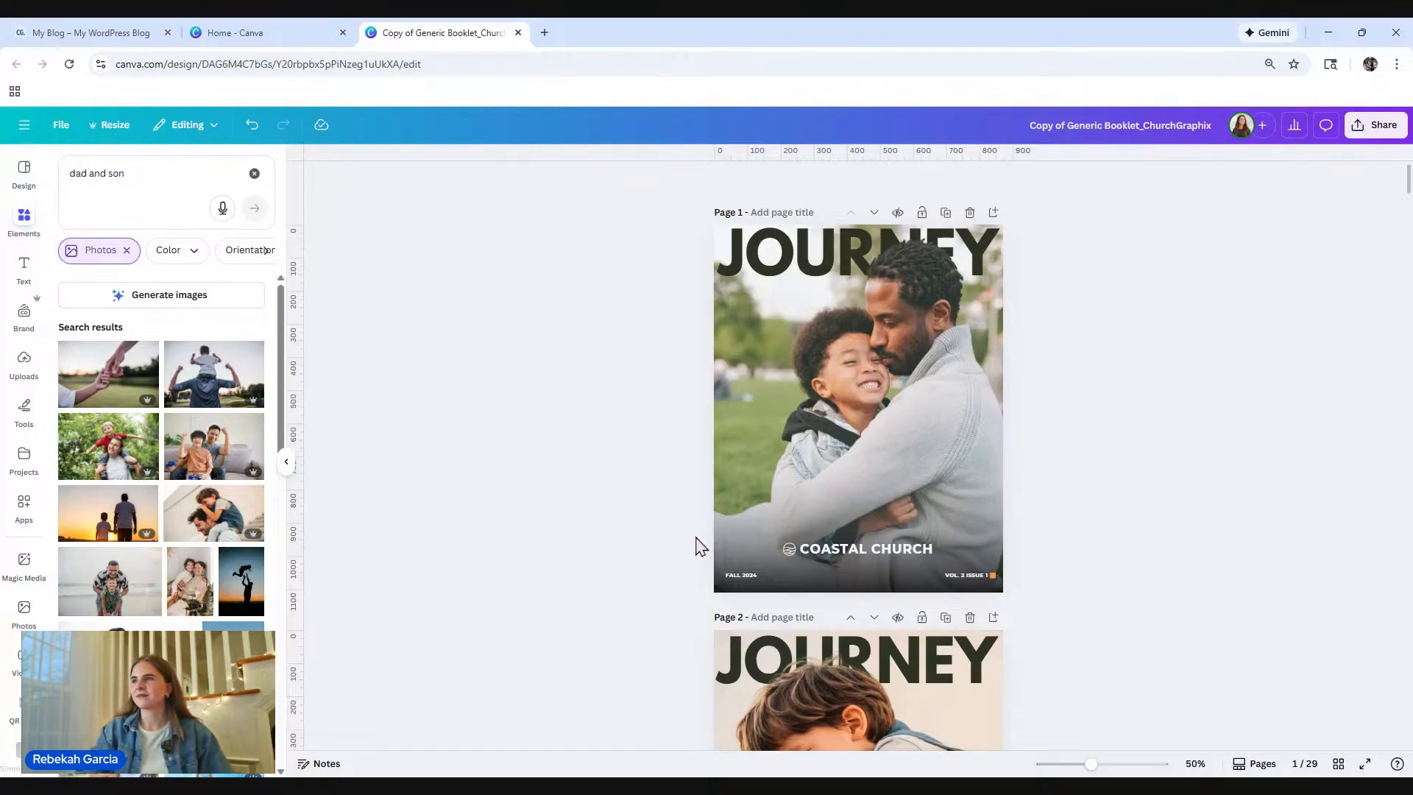
scroll(593, 529, down, 3)
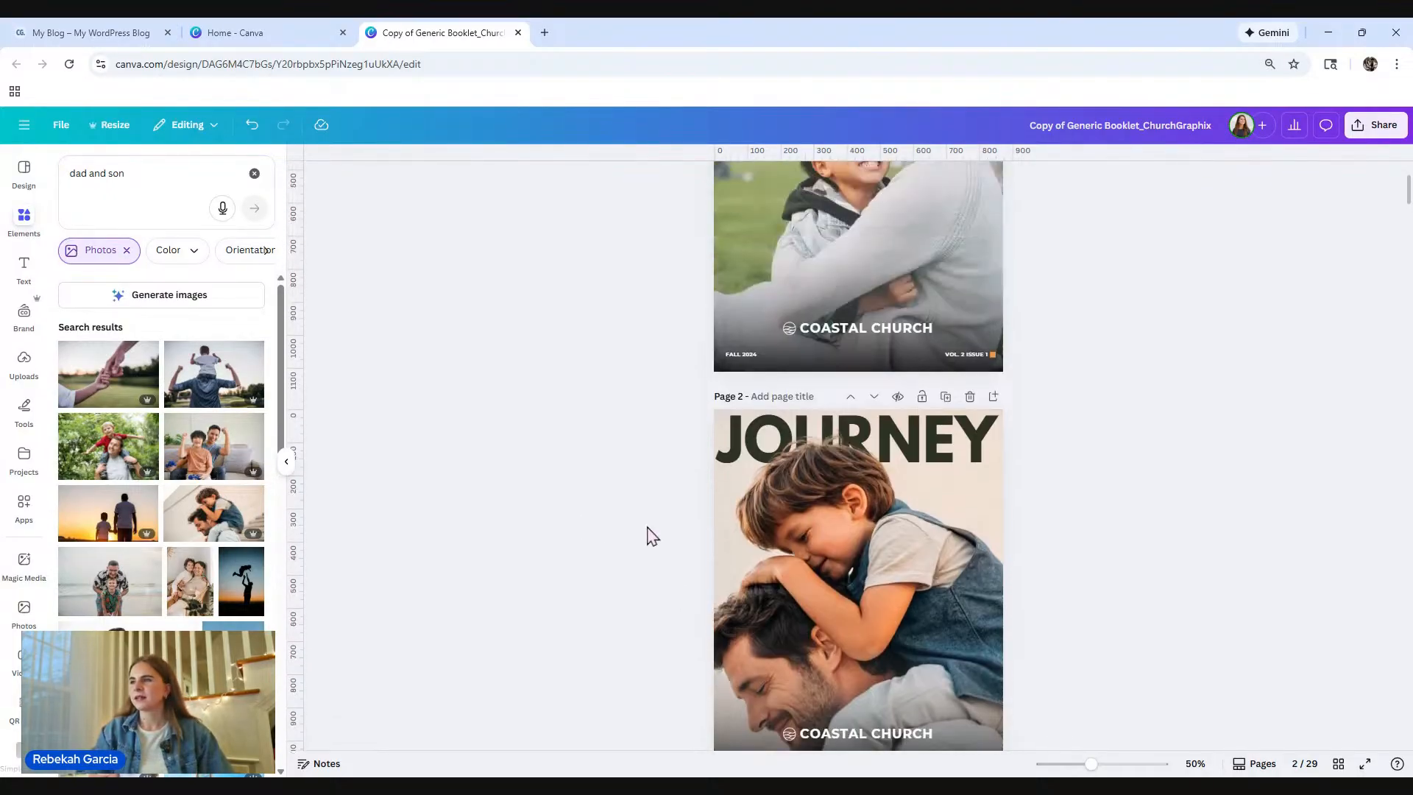
click(970, 396)
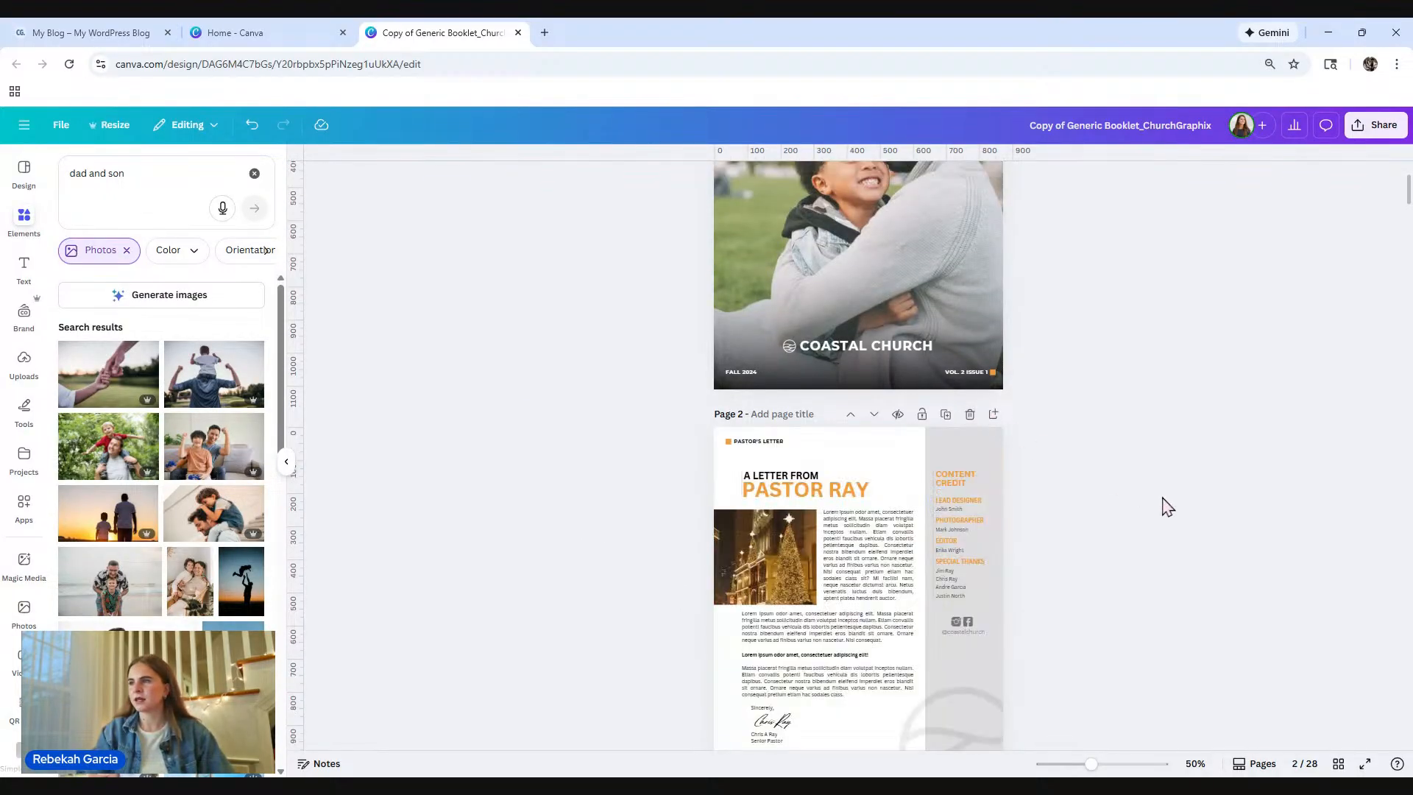
Step: Look through the pastor's letter, contents and program pages that follow the cover
scroll(1168, 507, down, 2)
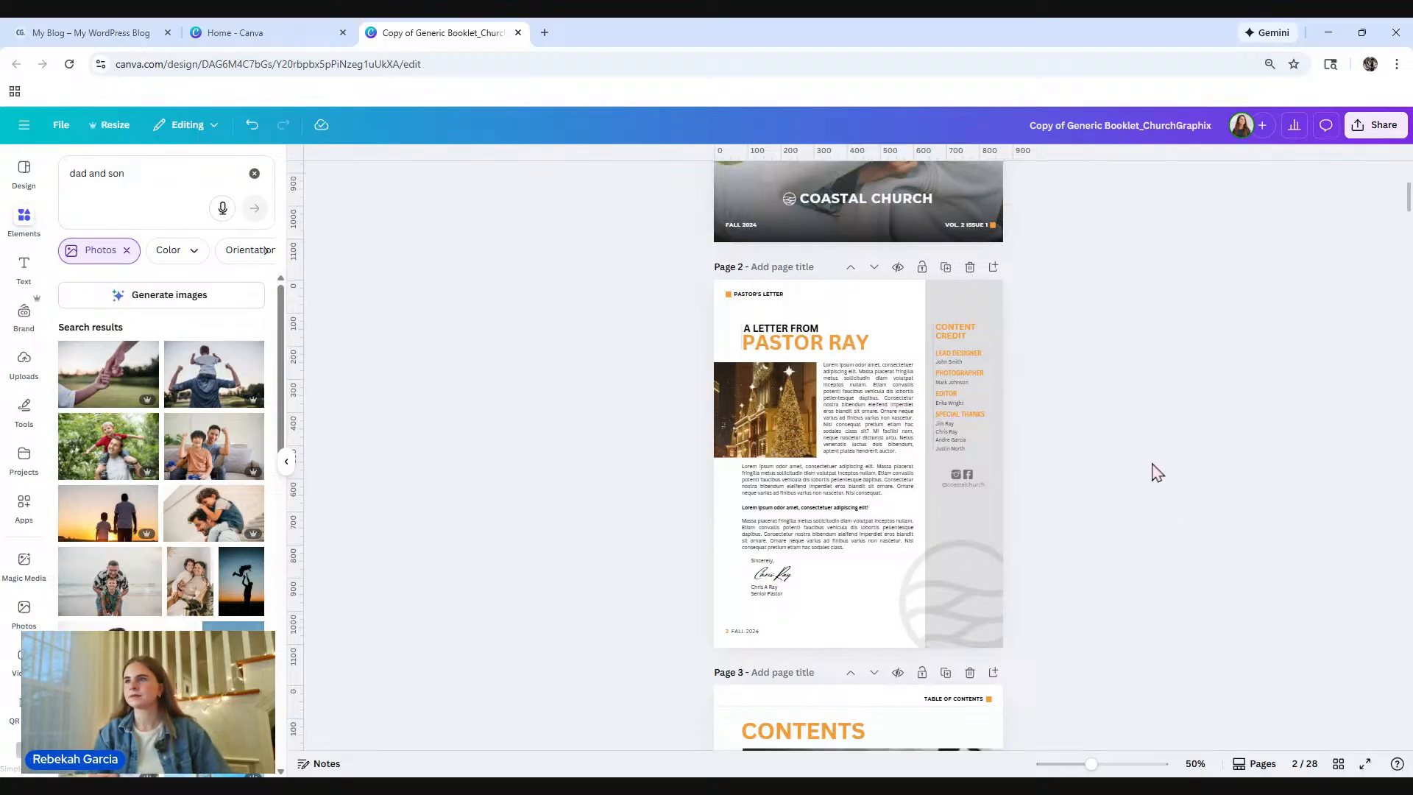
scroll(1154, 475, down, 1)
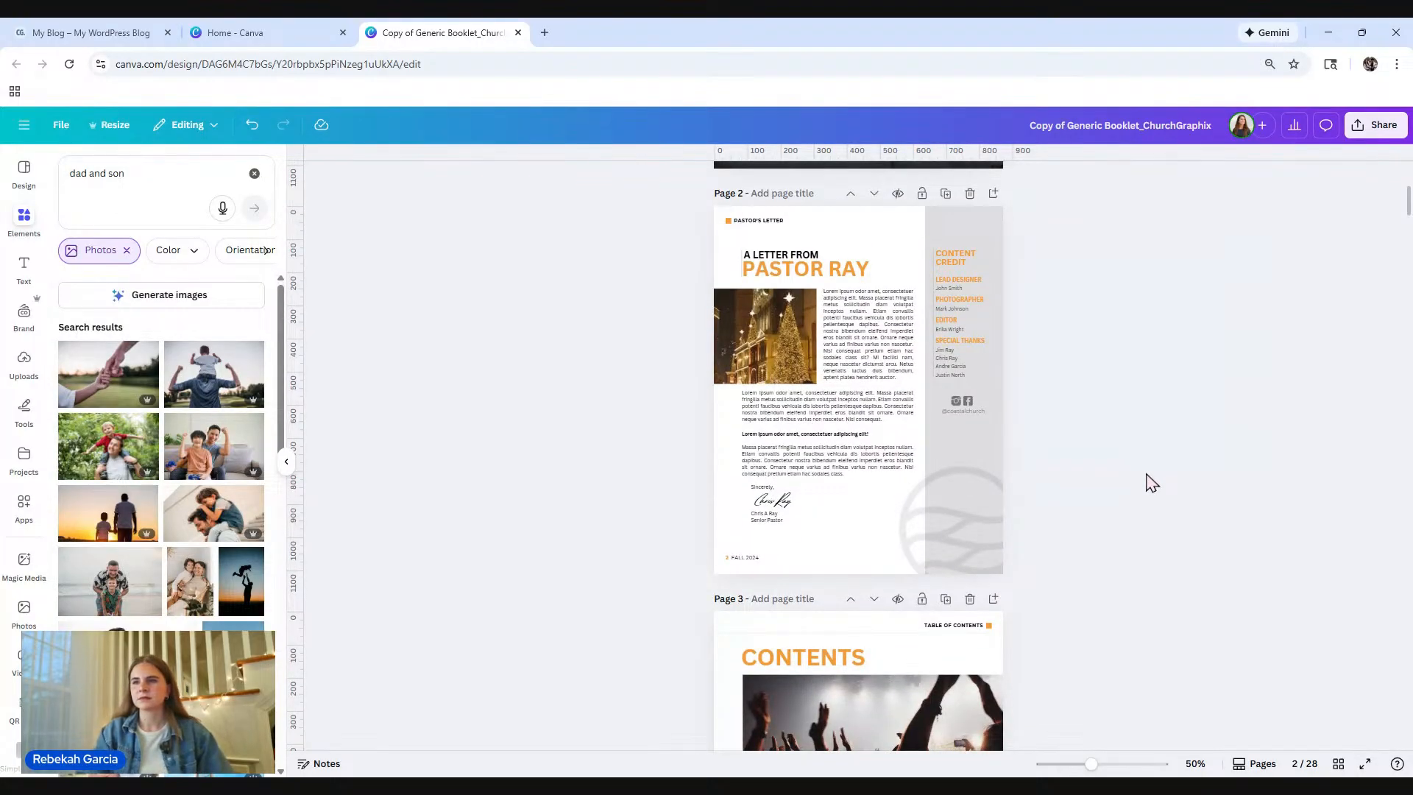
scroll(1190, 596, down, 10)
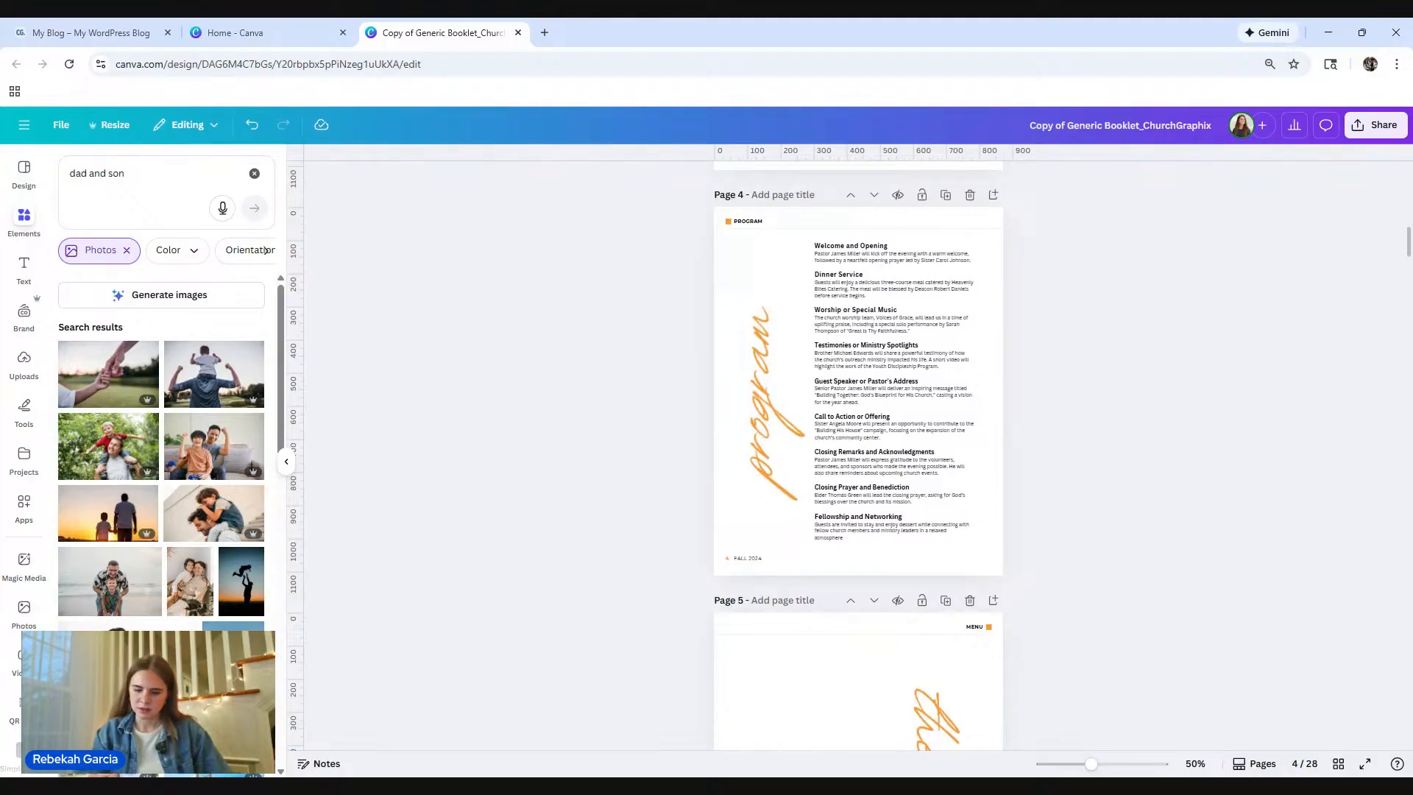
scroll(1175, 603, up, 2)
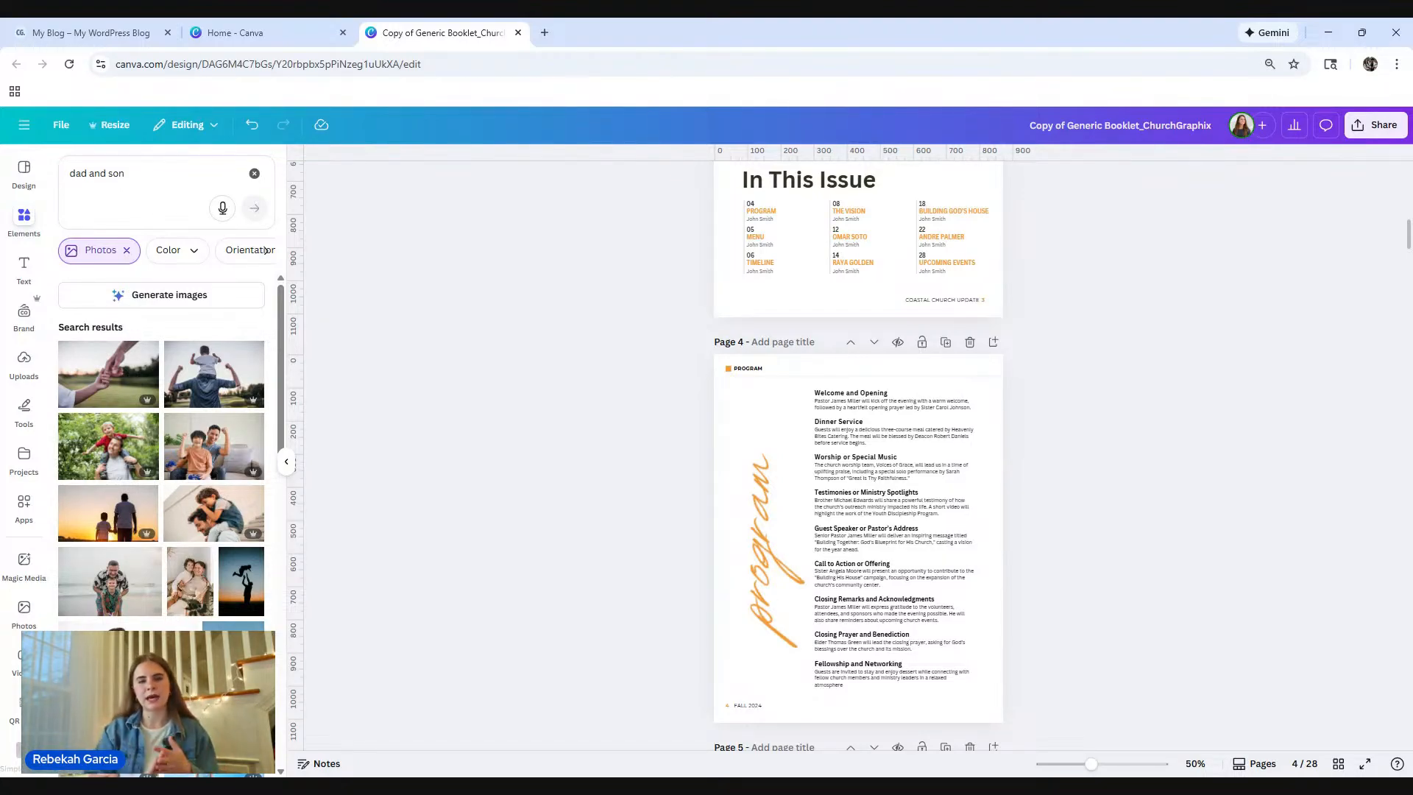
Step: Duplicate the JOURNEY cover page and delete the dark gradient, church logo and footer text from the copy on page 2
scroll(1170, 602, up, 15)
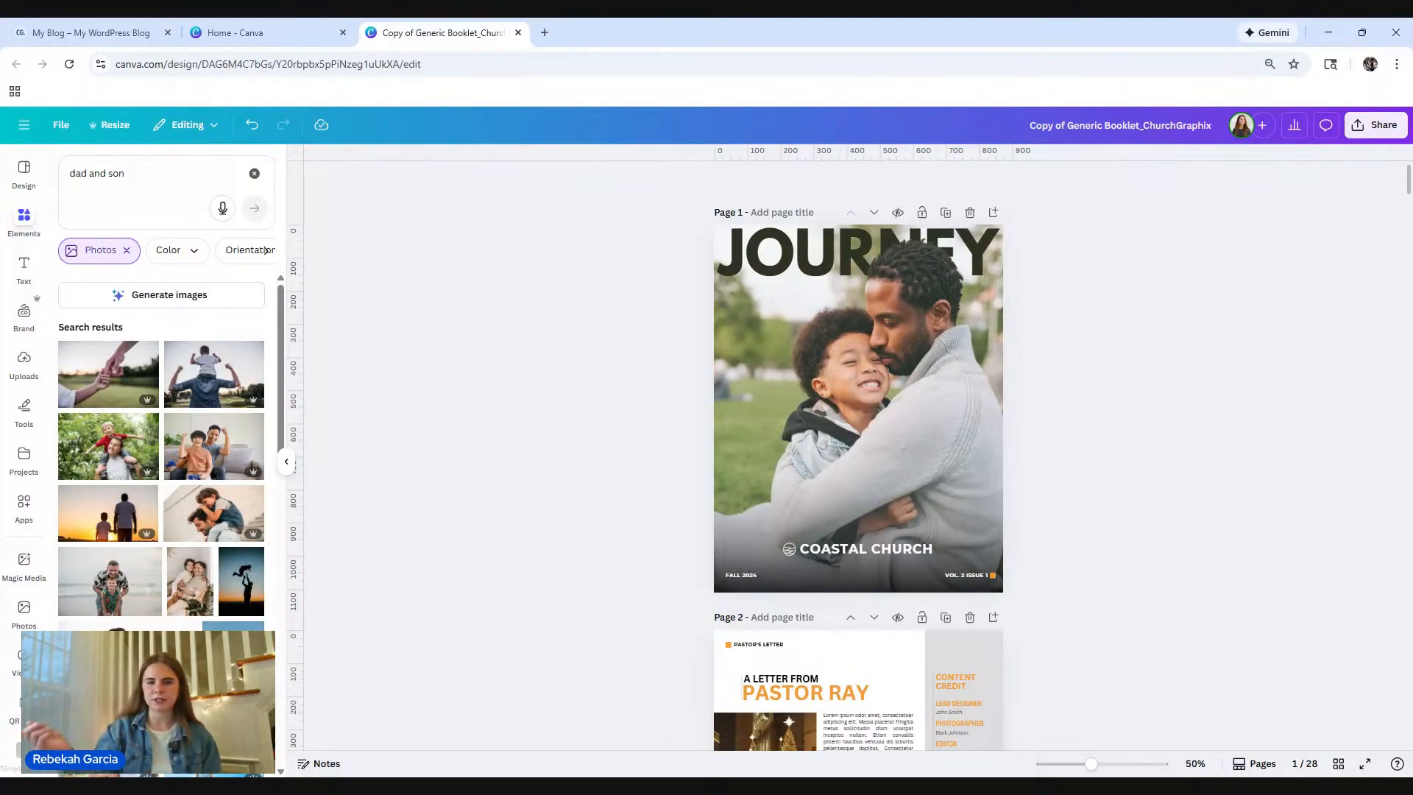
click(946, 213)
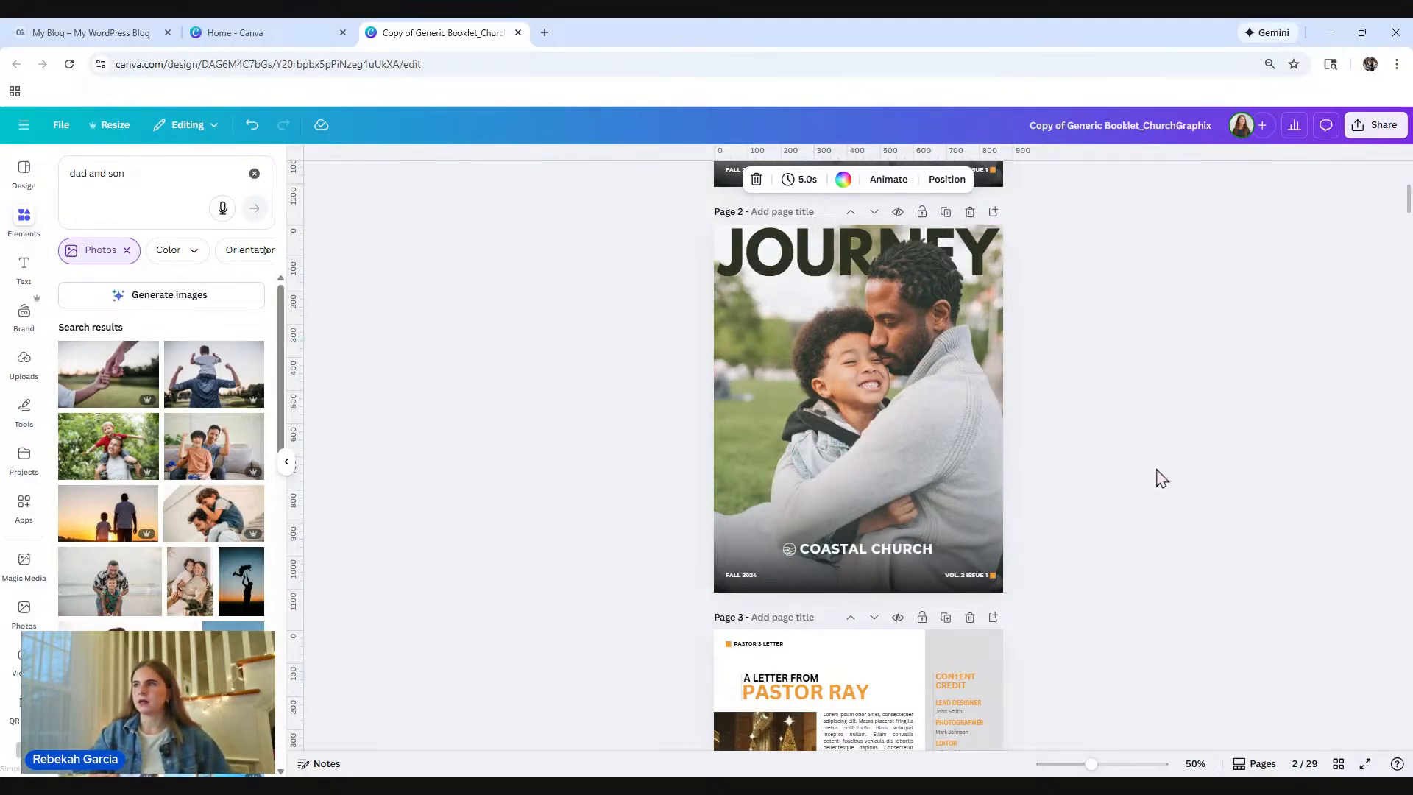
scroll(1142, 508, up, 5)
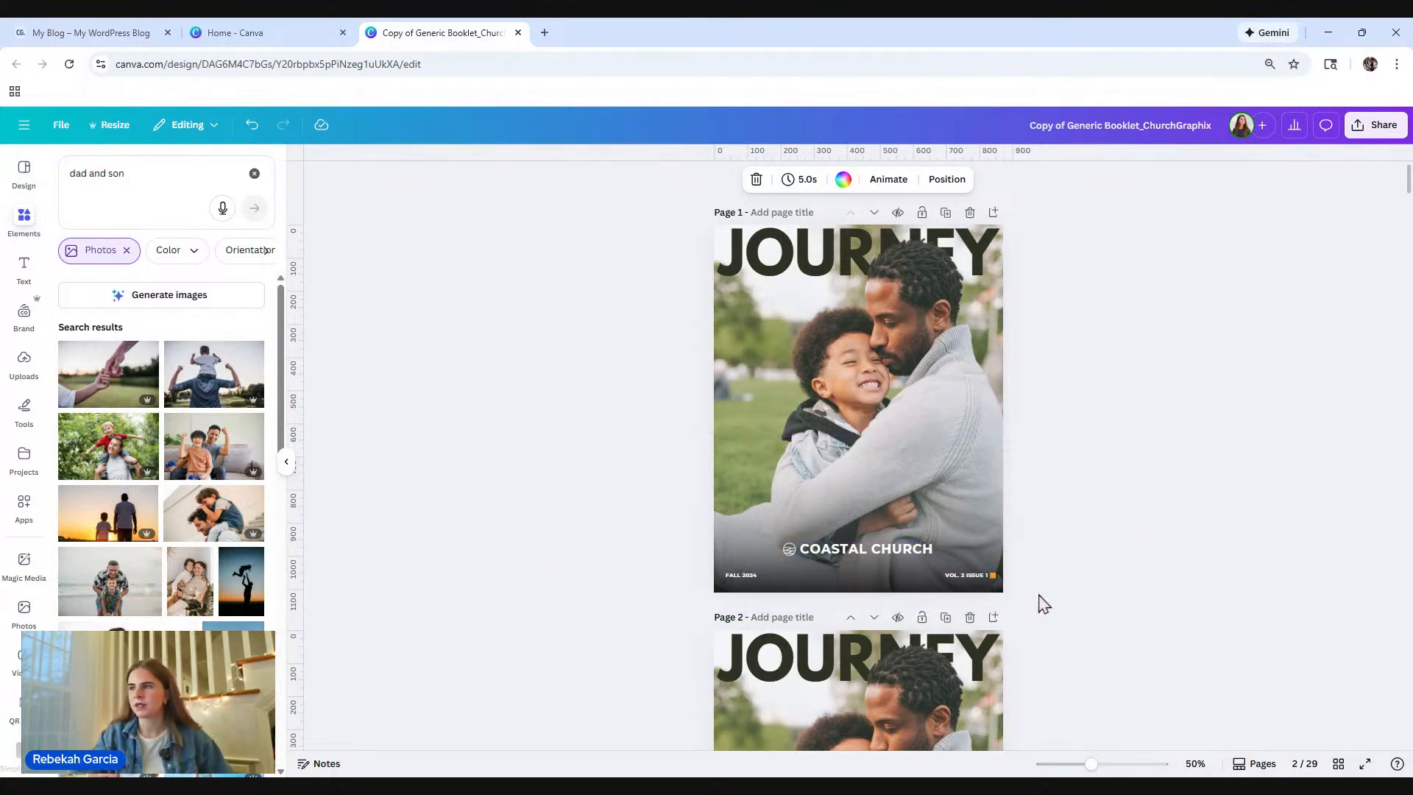
drag(1135, 607, 617, 462)
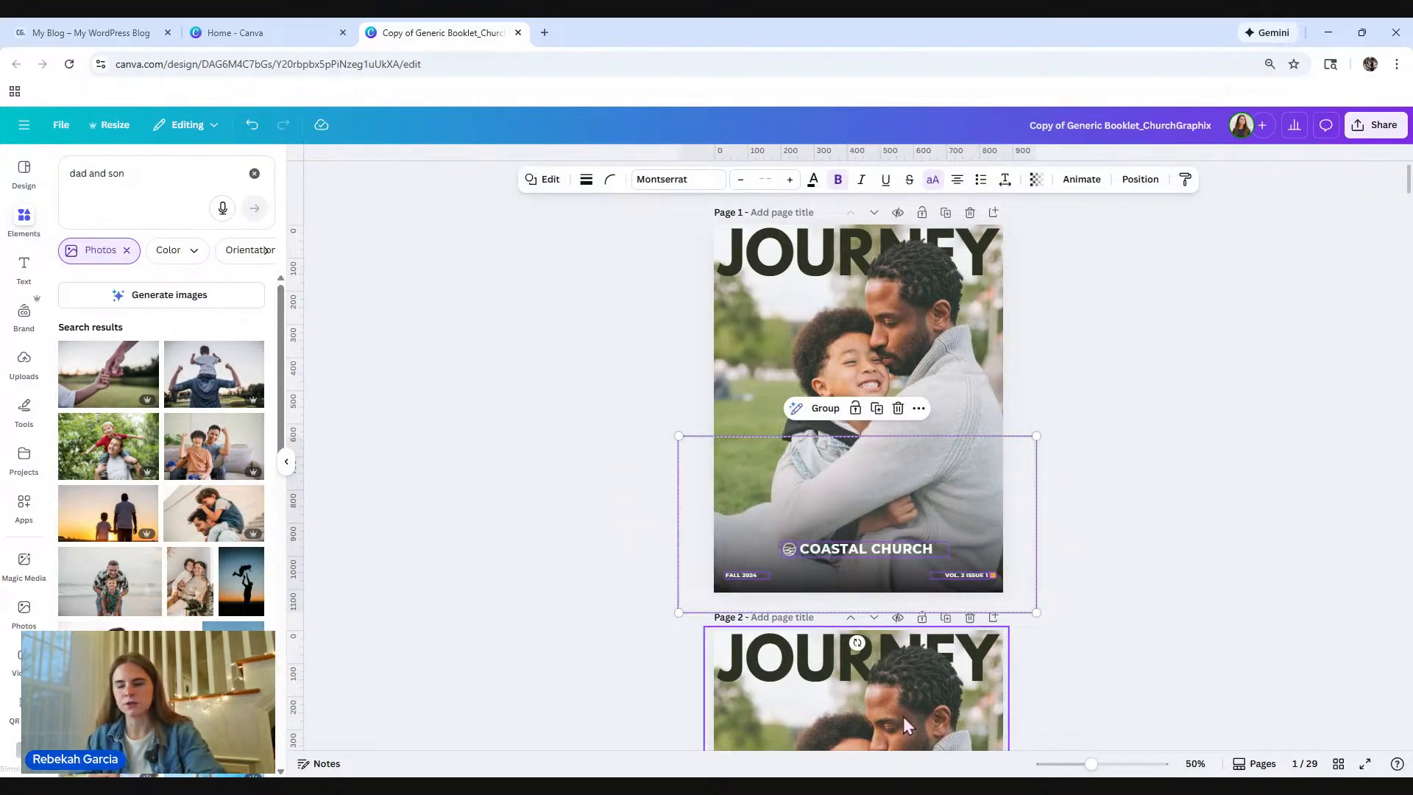
scroll(1044, 514, down, 4)
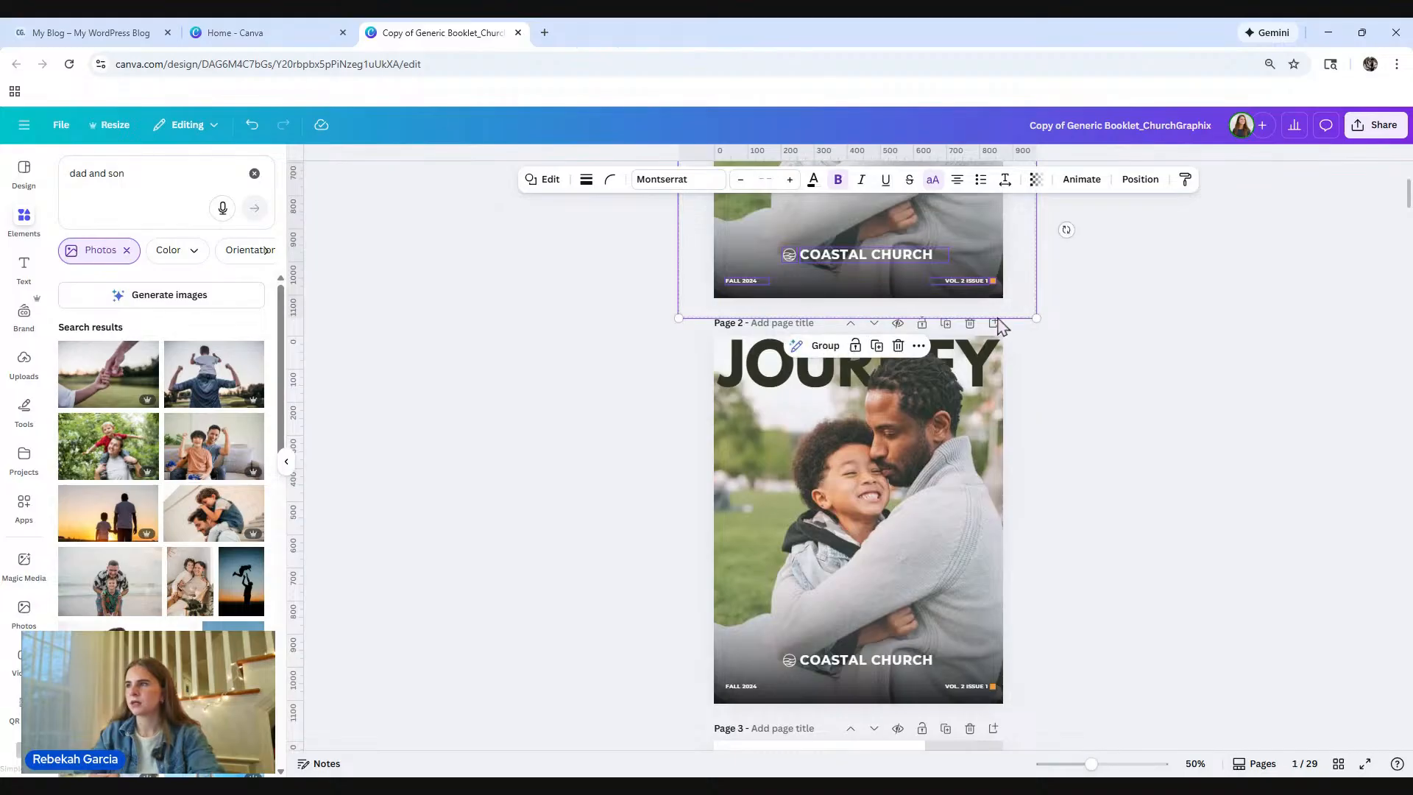
drag(1126, 704, 638, 606)
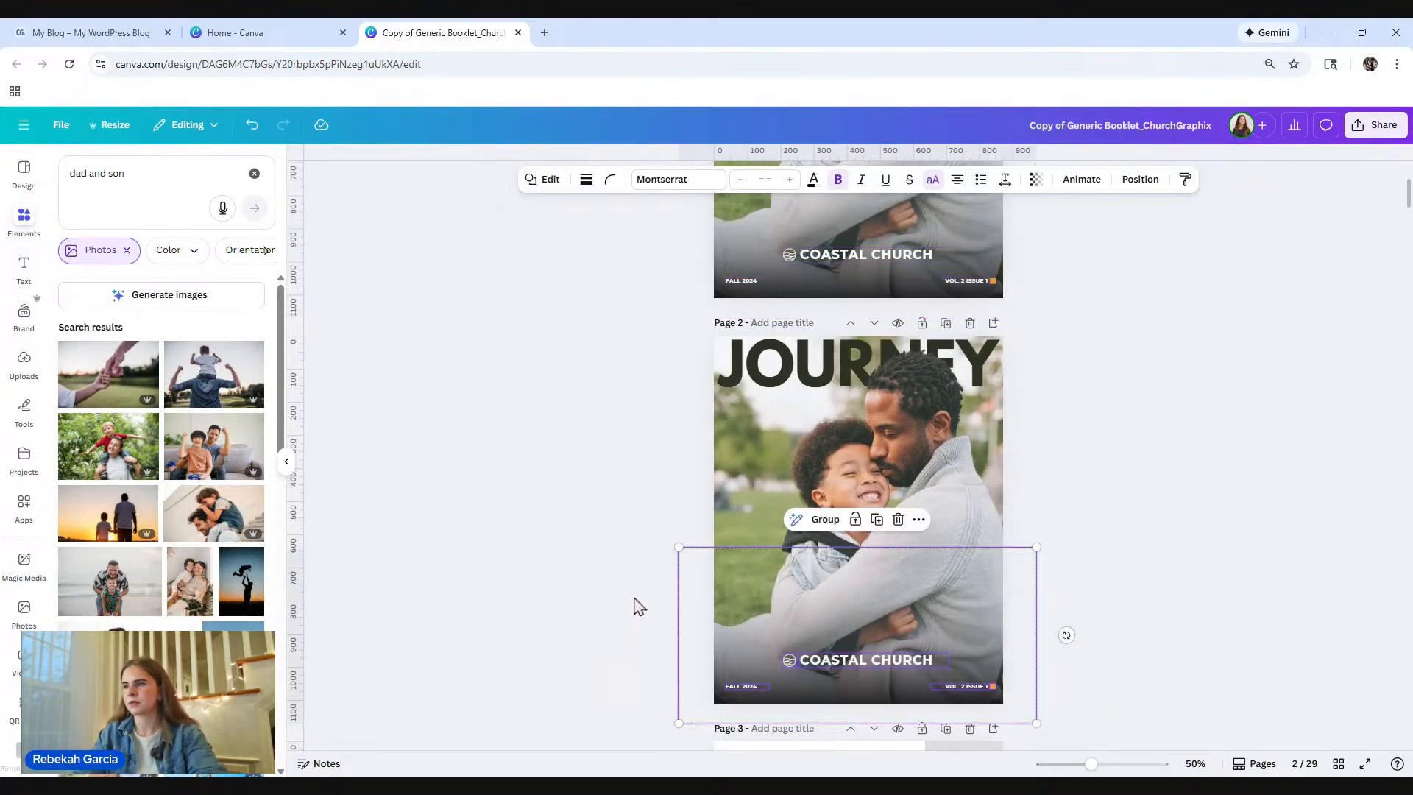
key(Delete)
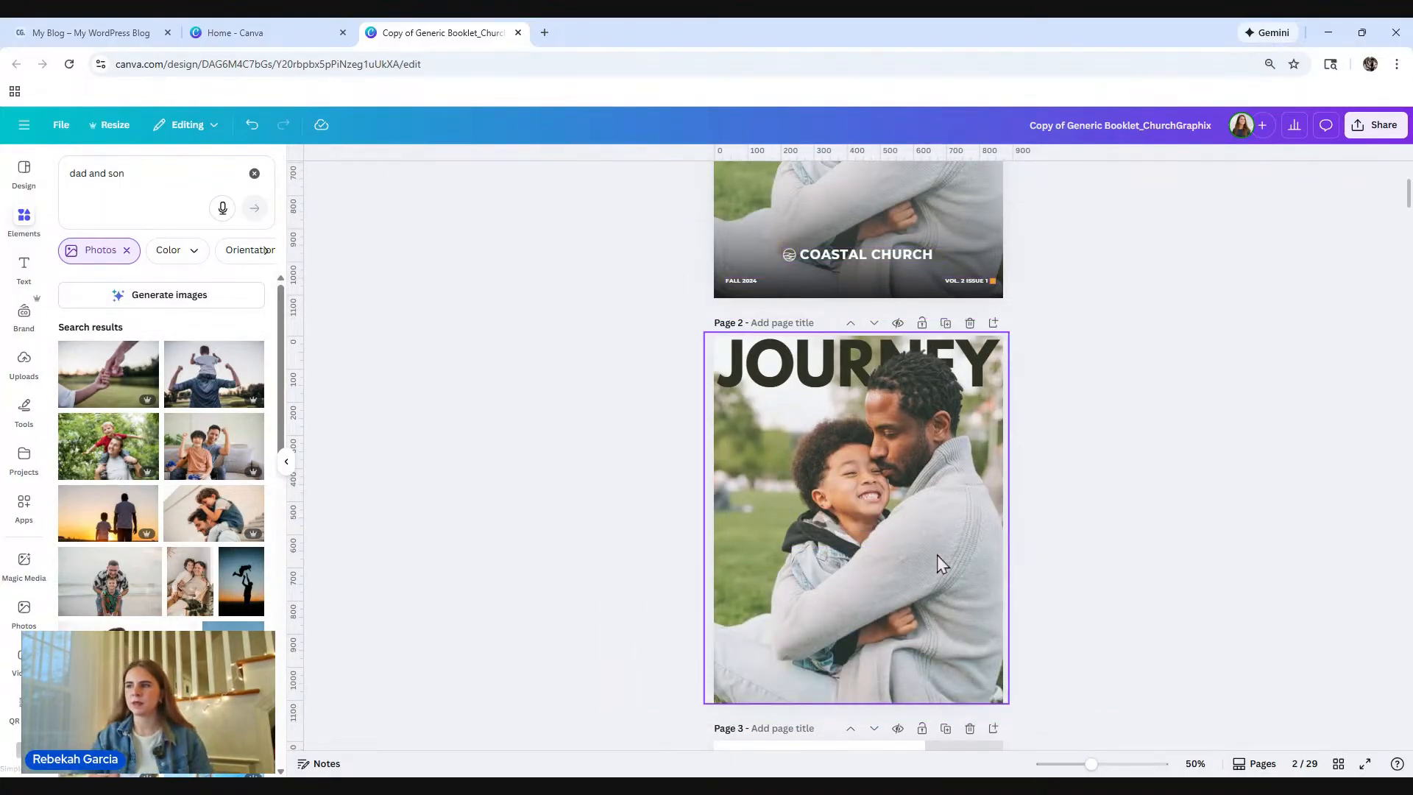
Step: Undo the deletion of the gradient, logo and footer text, and delete the duplicate cover on page 2
click(925, 522)
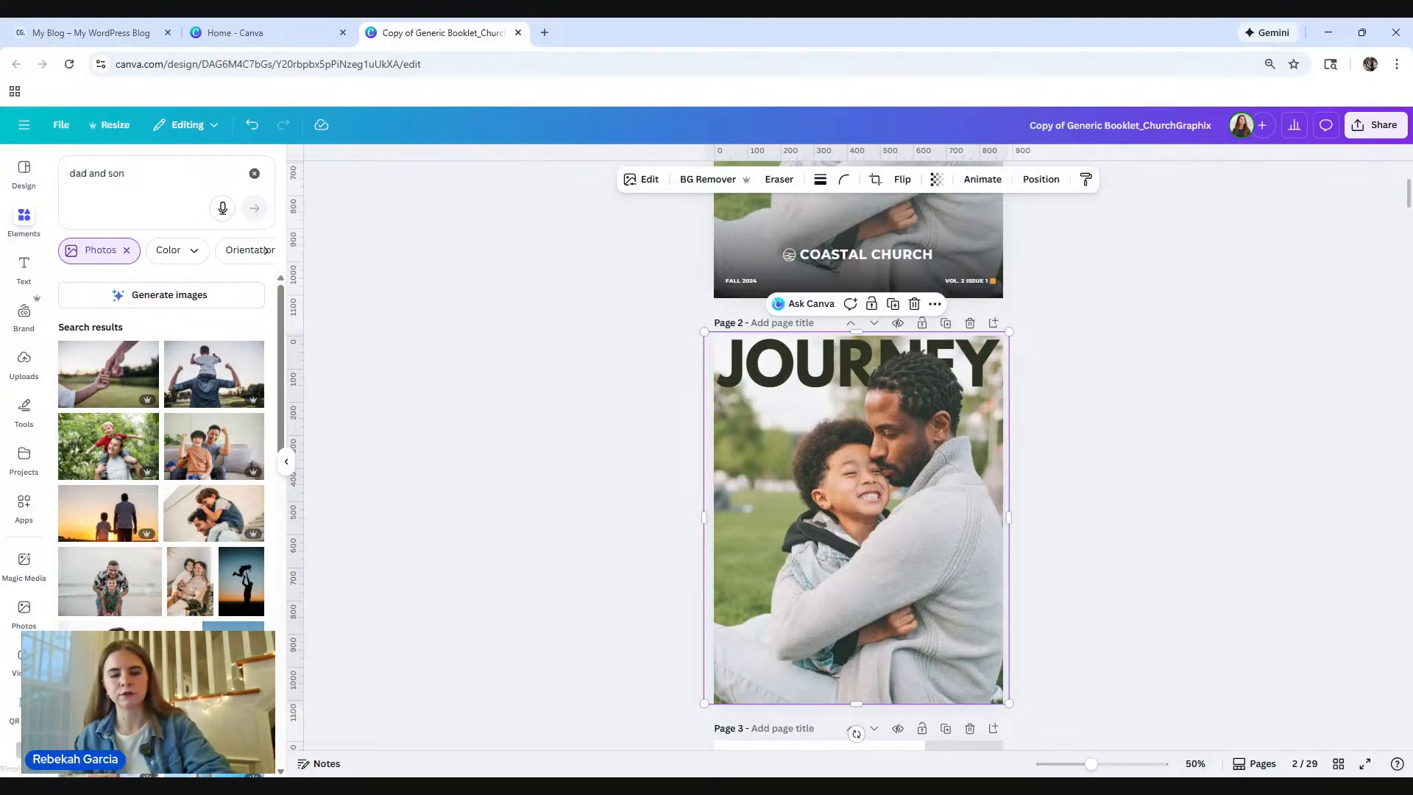
key(ctrl+z)
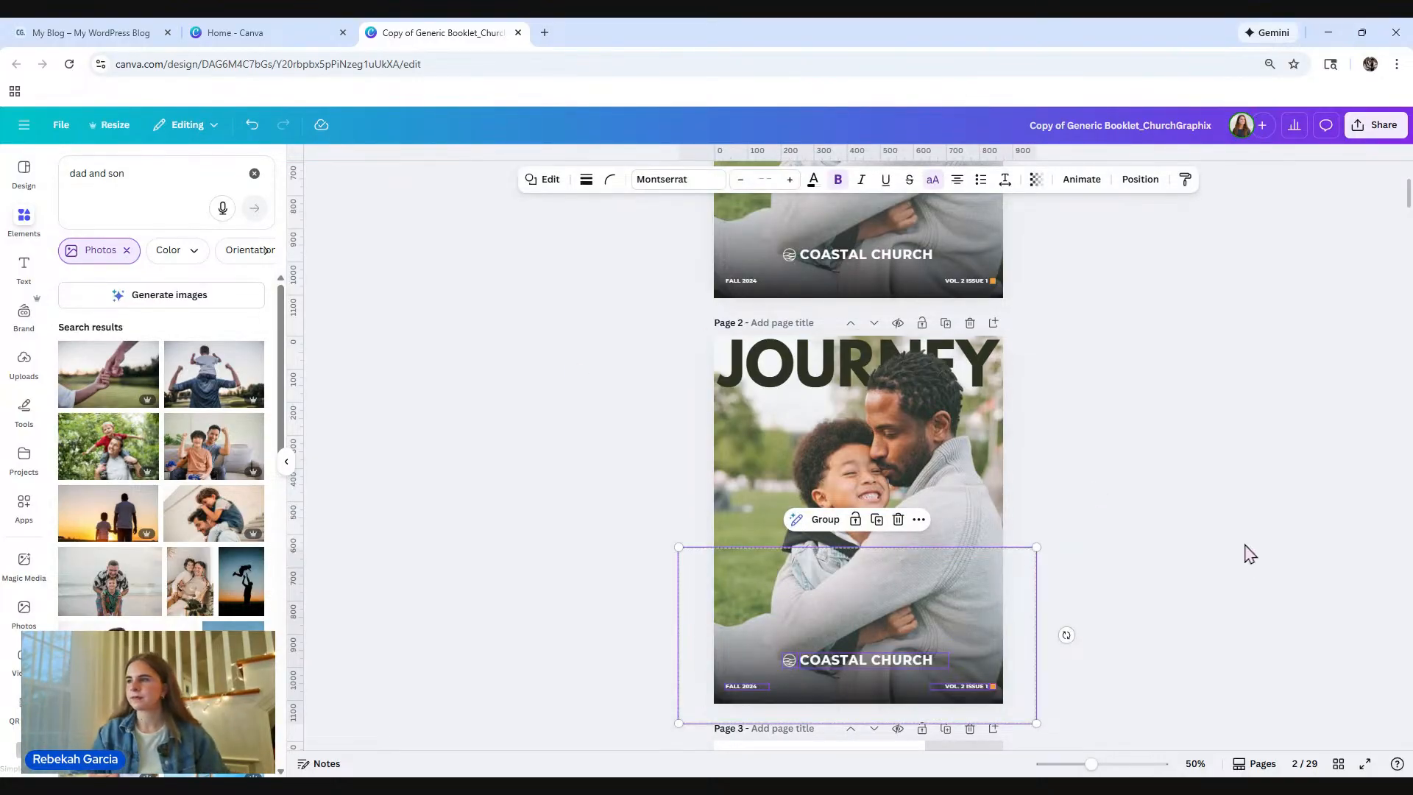
click(1104, 525)
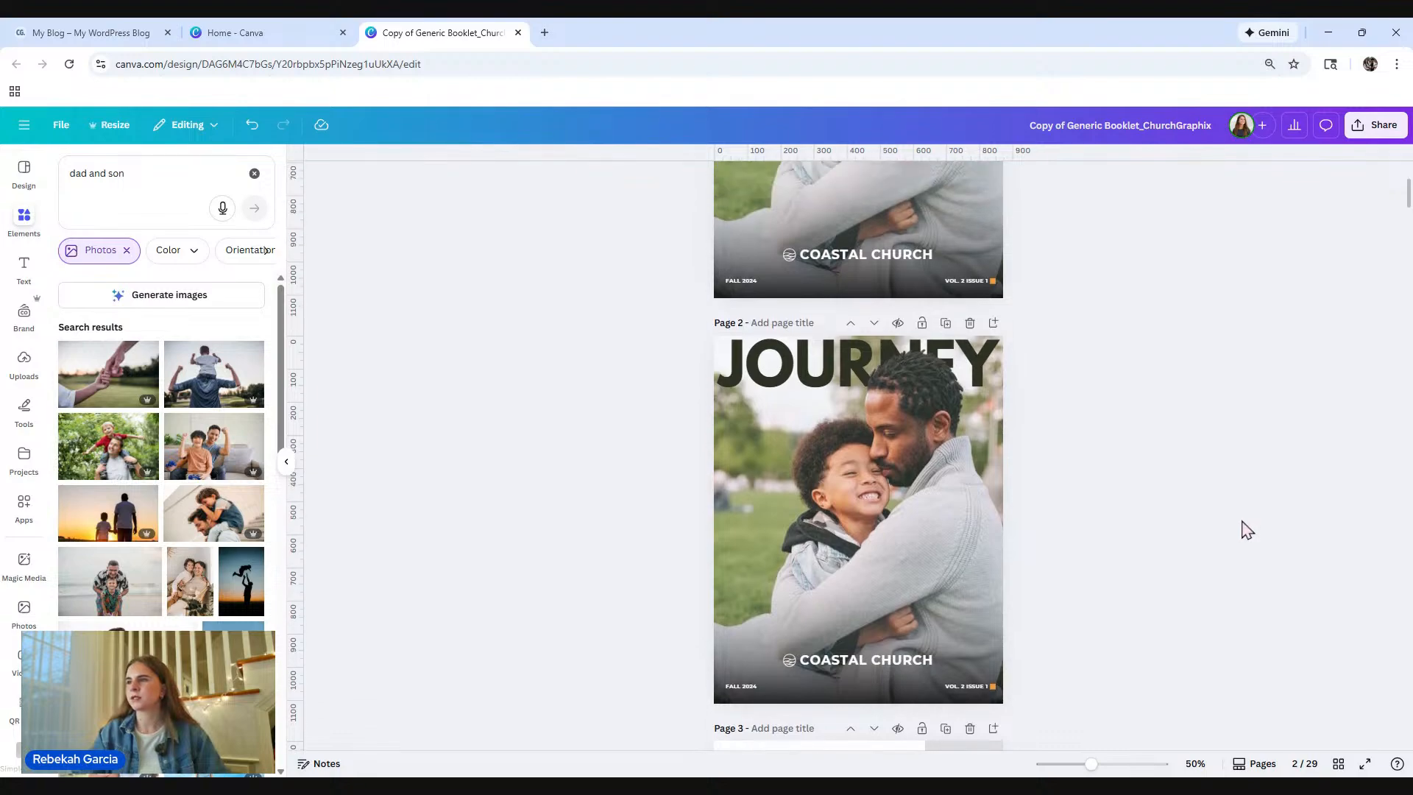
scroll(1247, 529, up, 4)
click(903, 276)
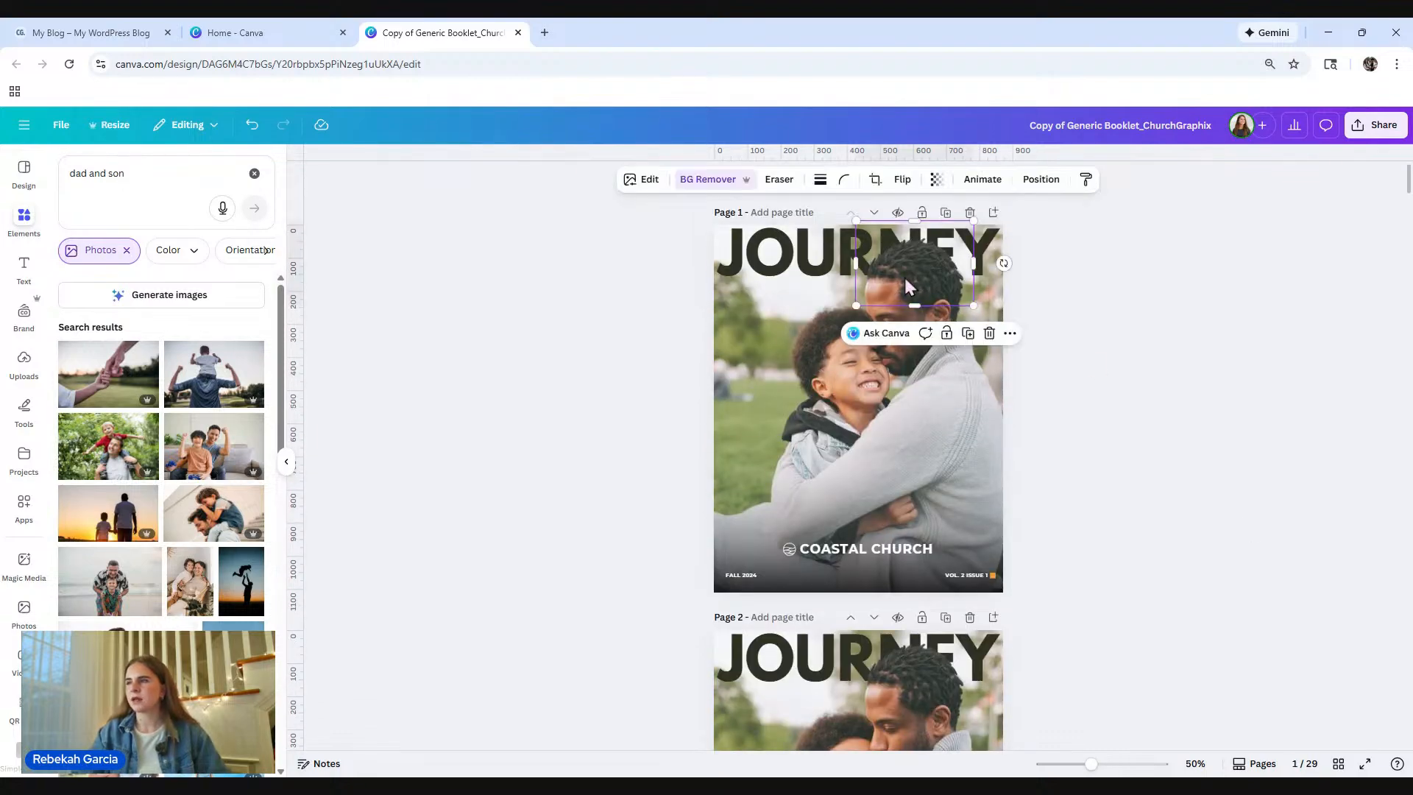
click(970, 617)
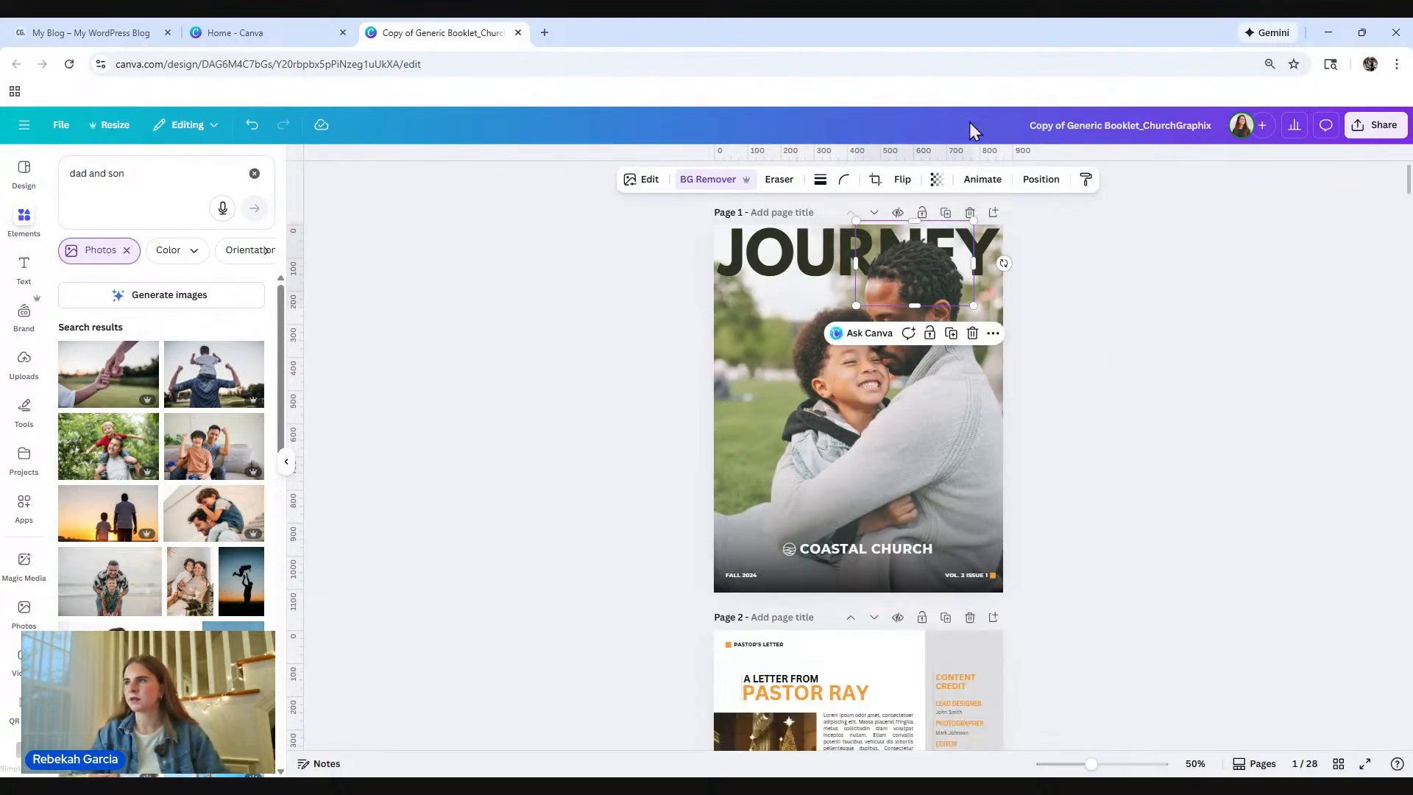
Step: Duplicate the JOURNEY cover again and remove the hair cutout from the copy on page 2
click(945, 213)
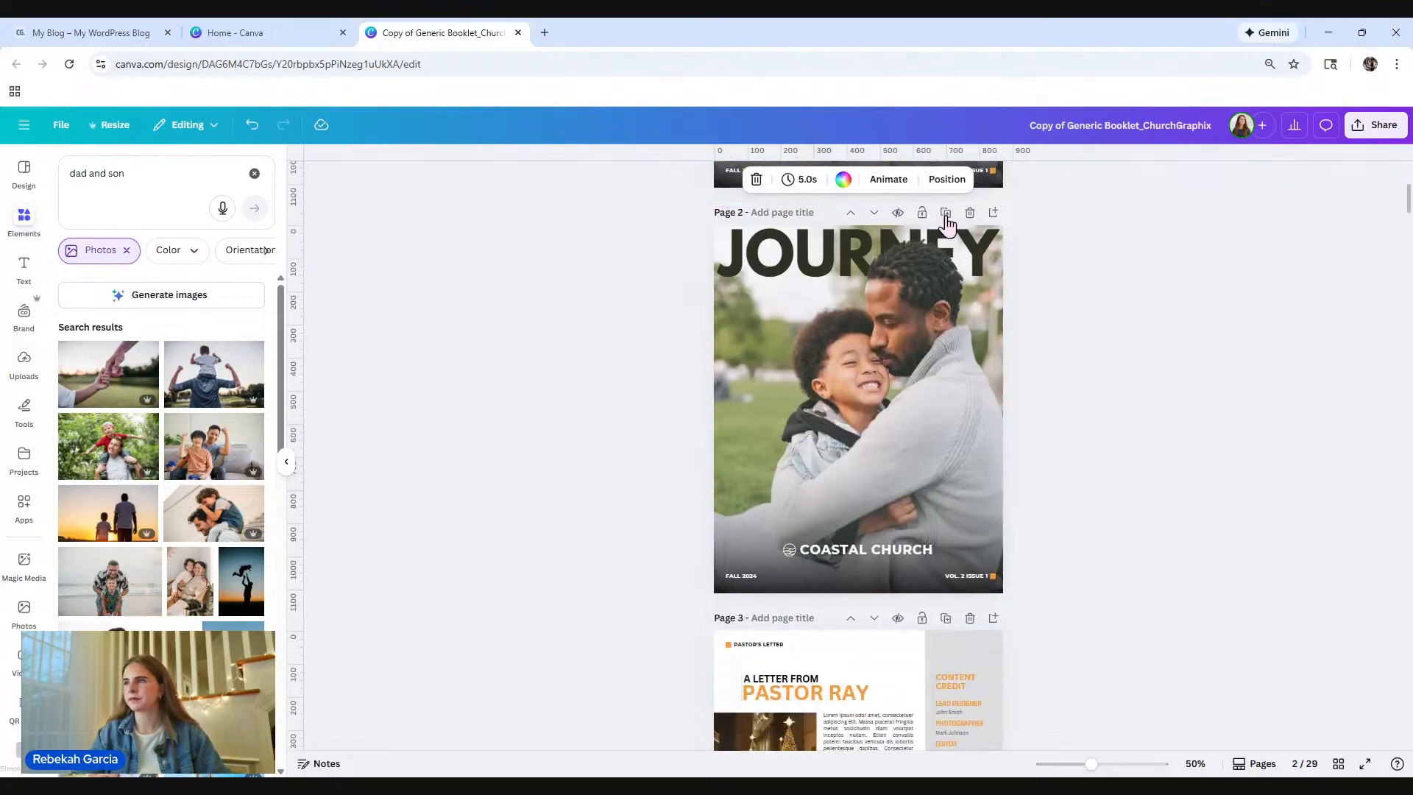
click(904, 271)
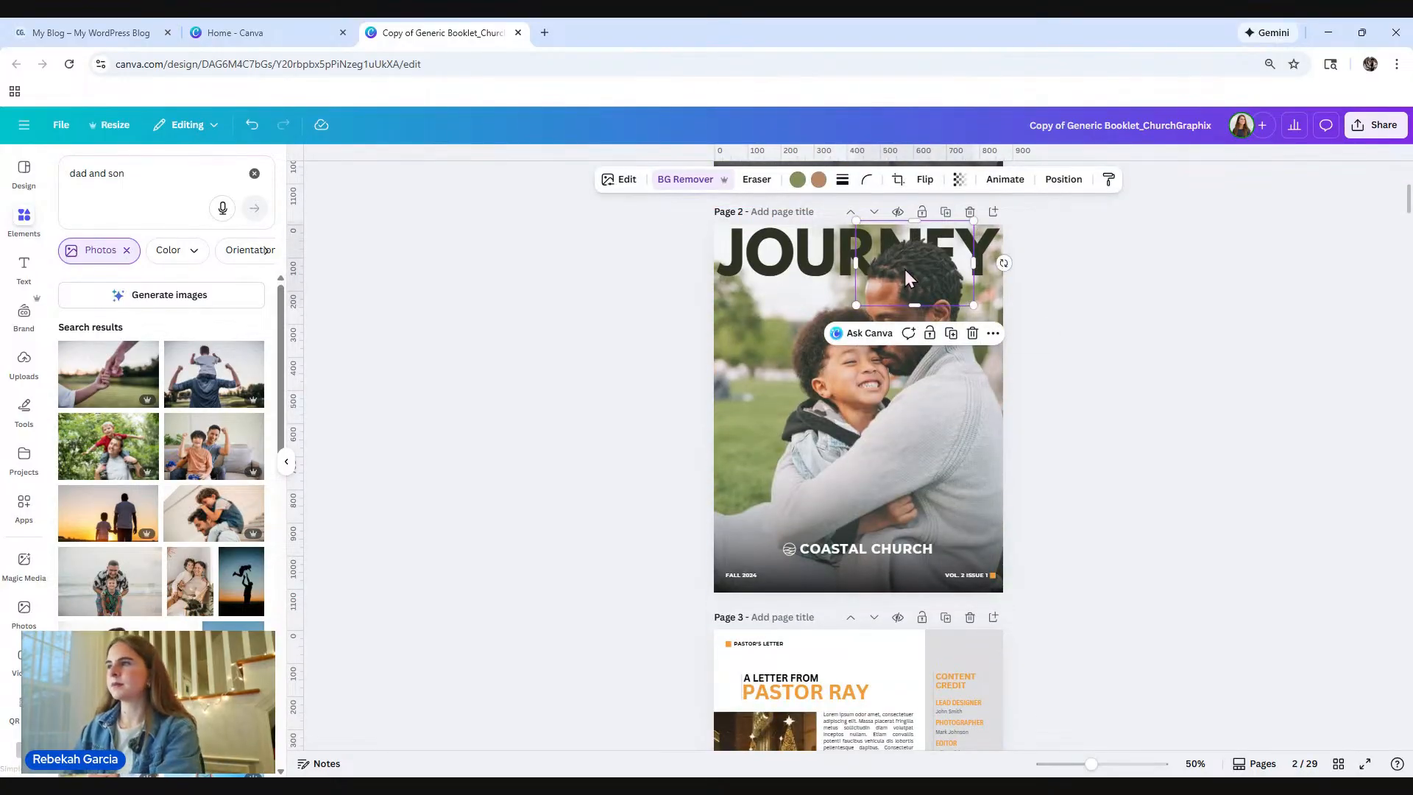
key(Escape)
Step: Duplicate the dad-and-son cover photo on page 2 and line the copy up over the original
click(924, 368)
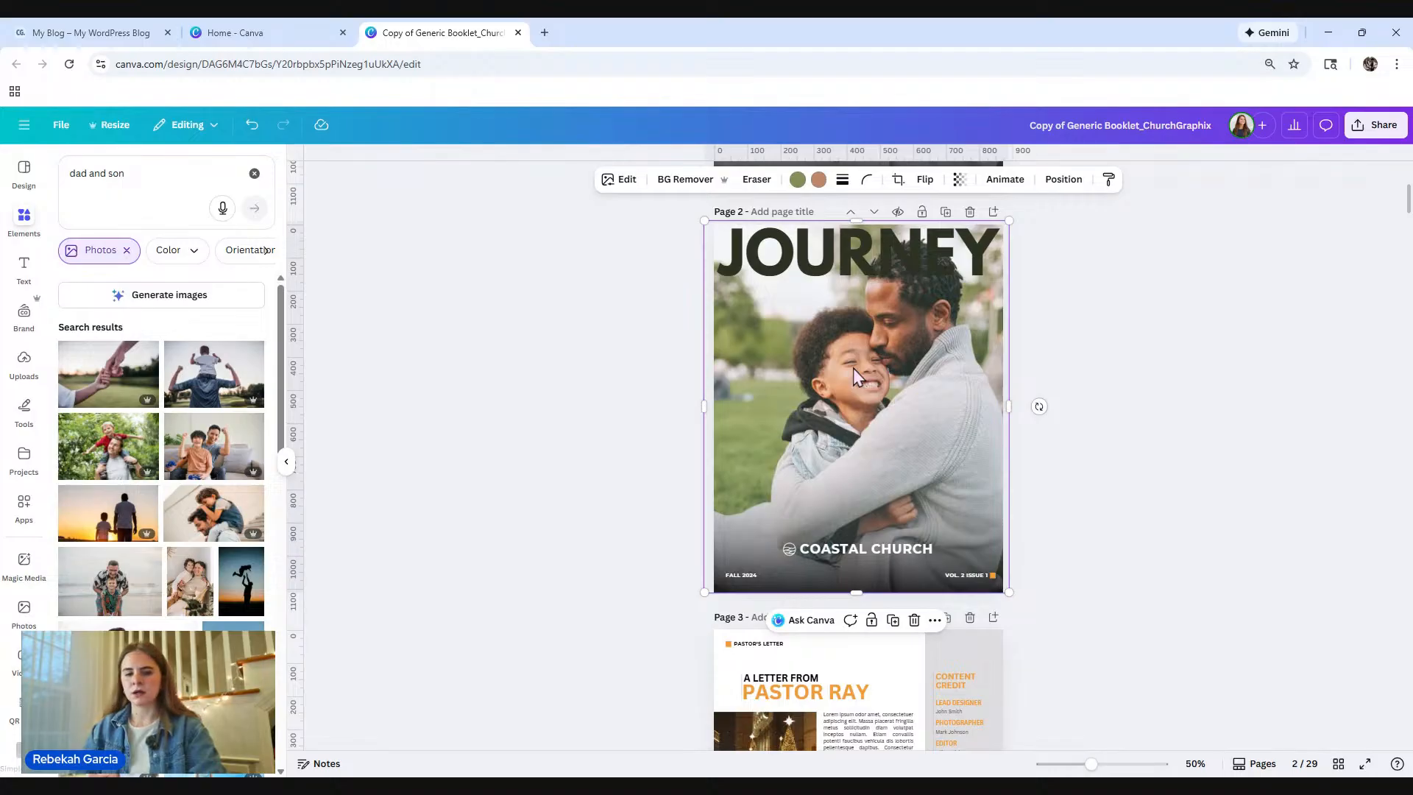
drag(832, 373, 901, 379)
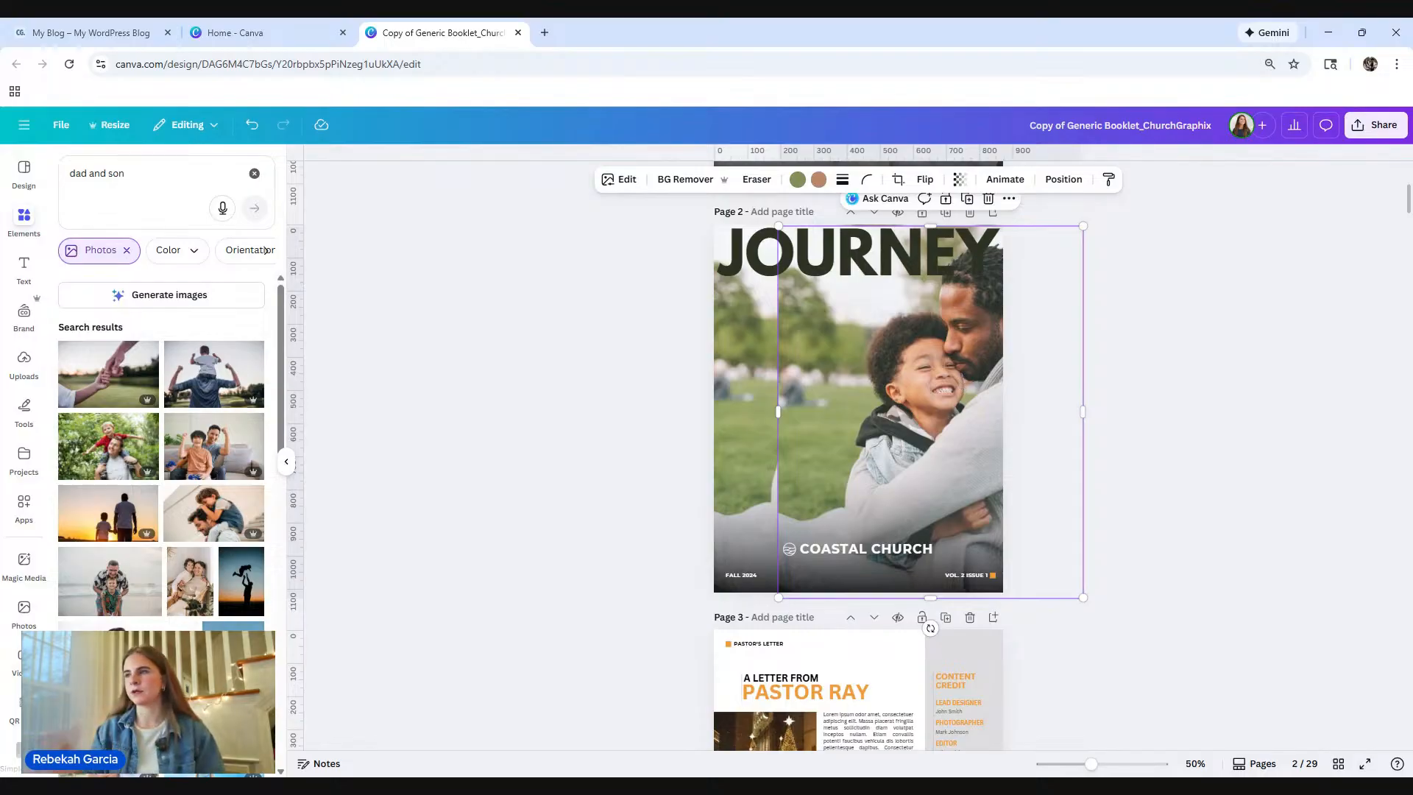
drag(913, 403, 828, 400)
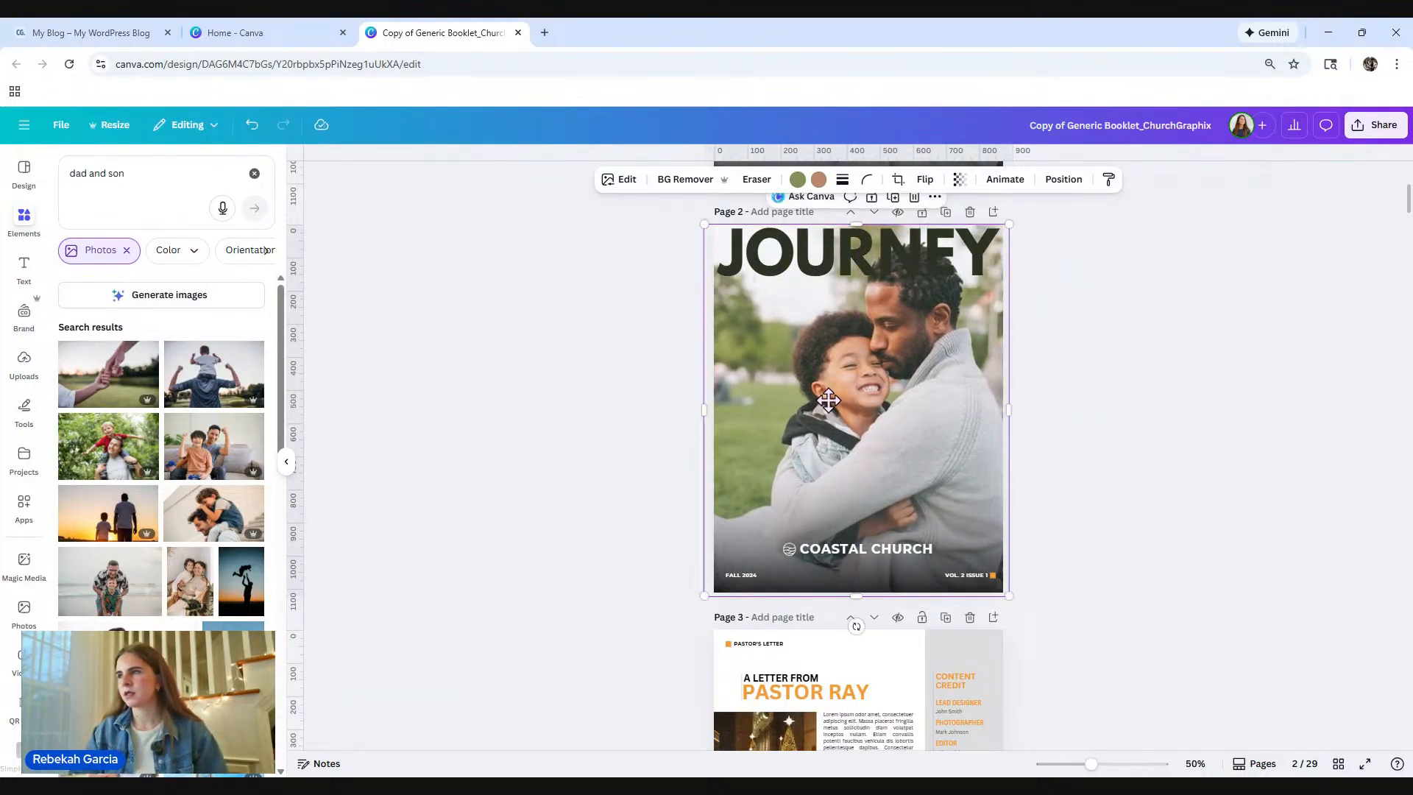
Step: Remove the background from the photo copy and crop its lower edge up to the father's head
click(696, 181)
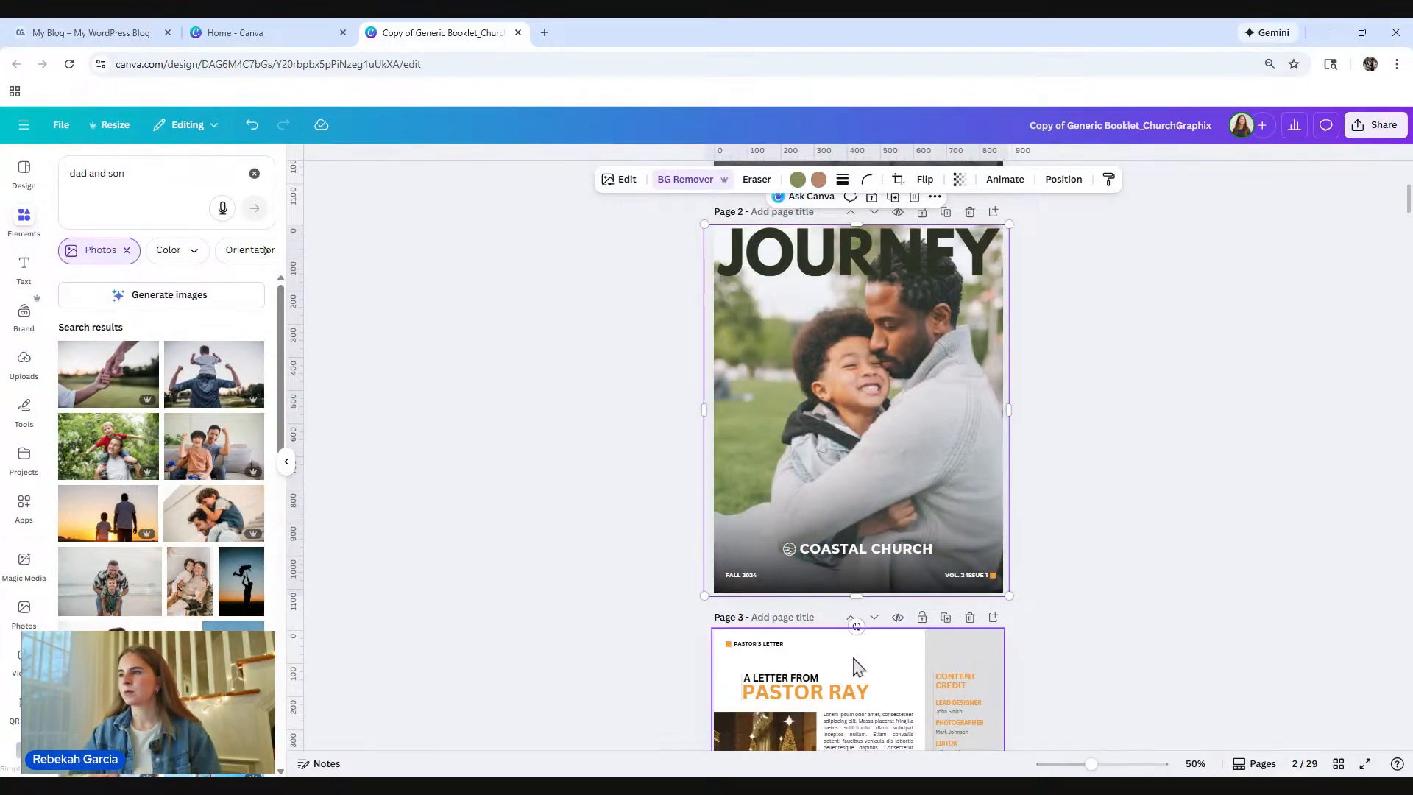
drag(856, 596, 912, 307)
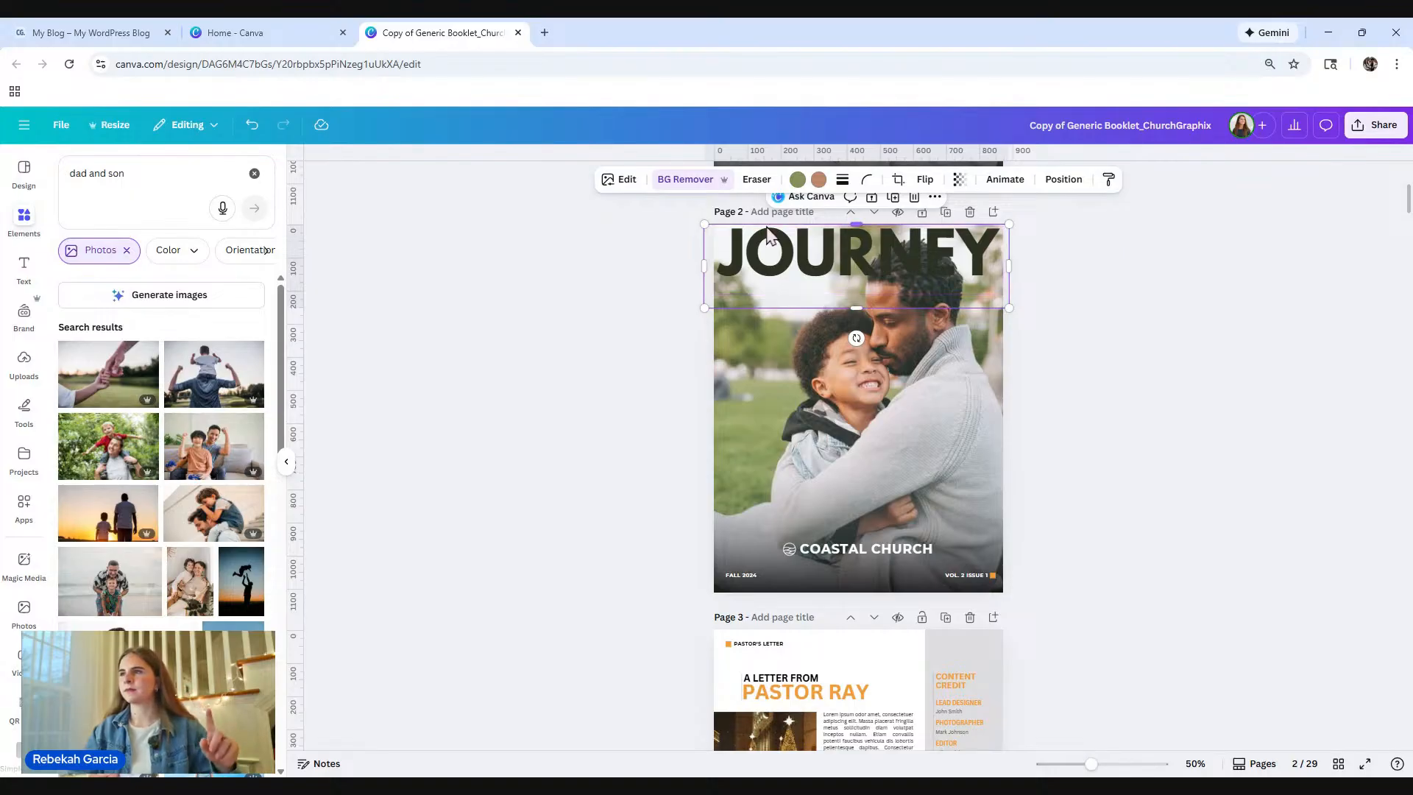
Step: Bring the cropped head cutout on page 2 to the front, above the JOURNEY title
right_click(794, 306)
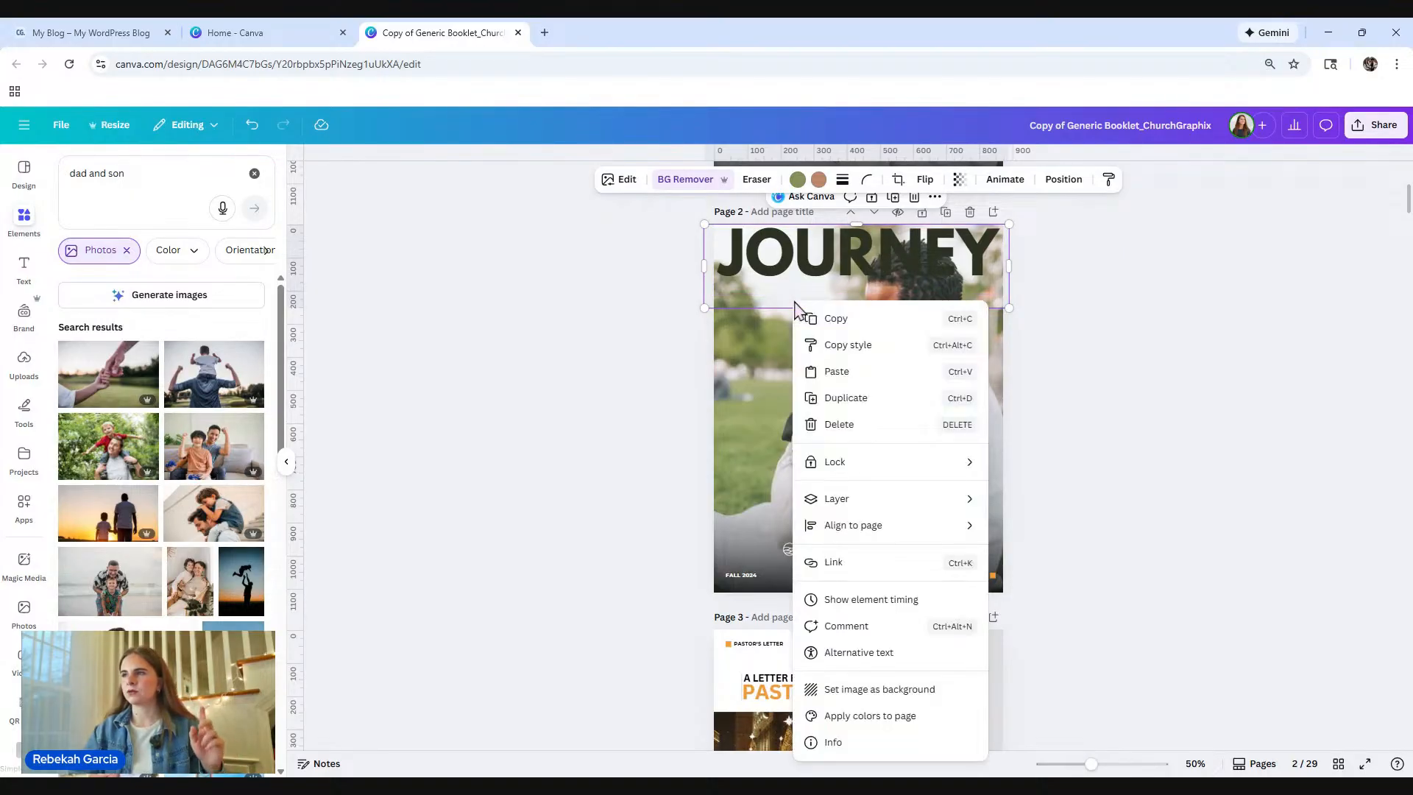
mouse_move(898, 508)
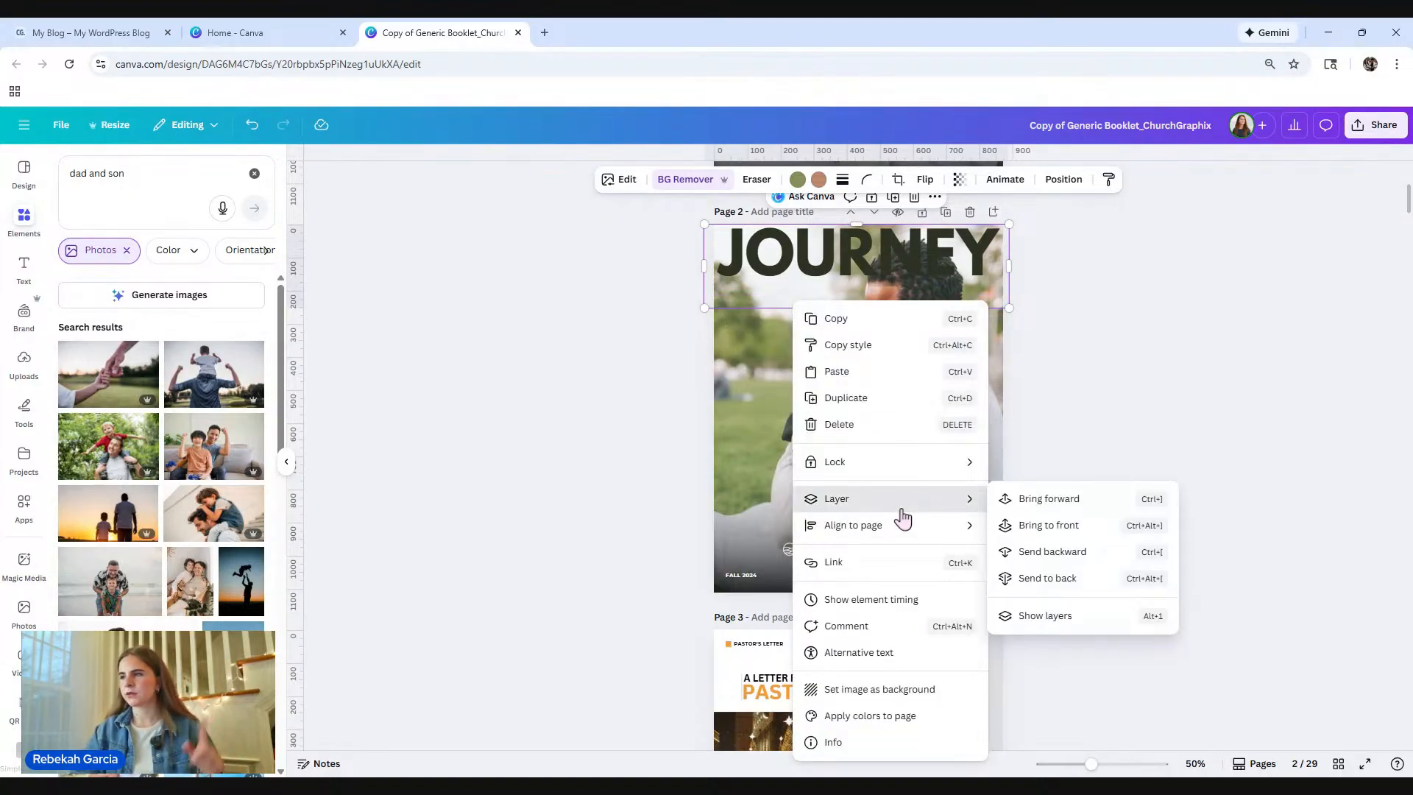
click(1073, 530)
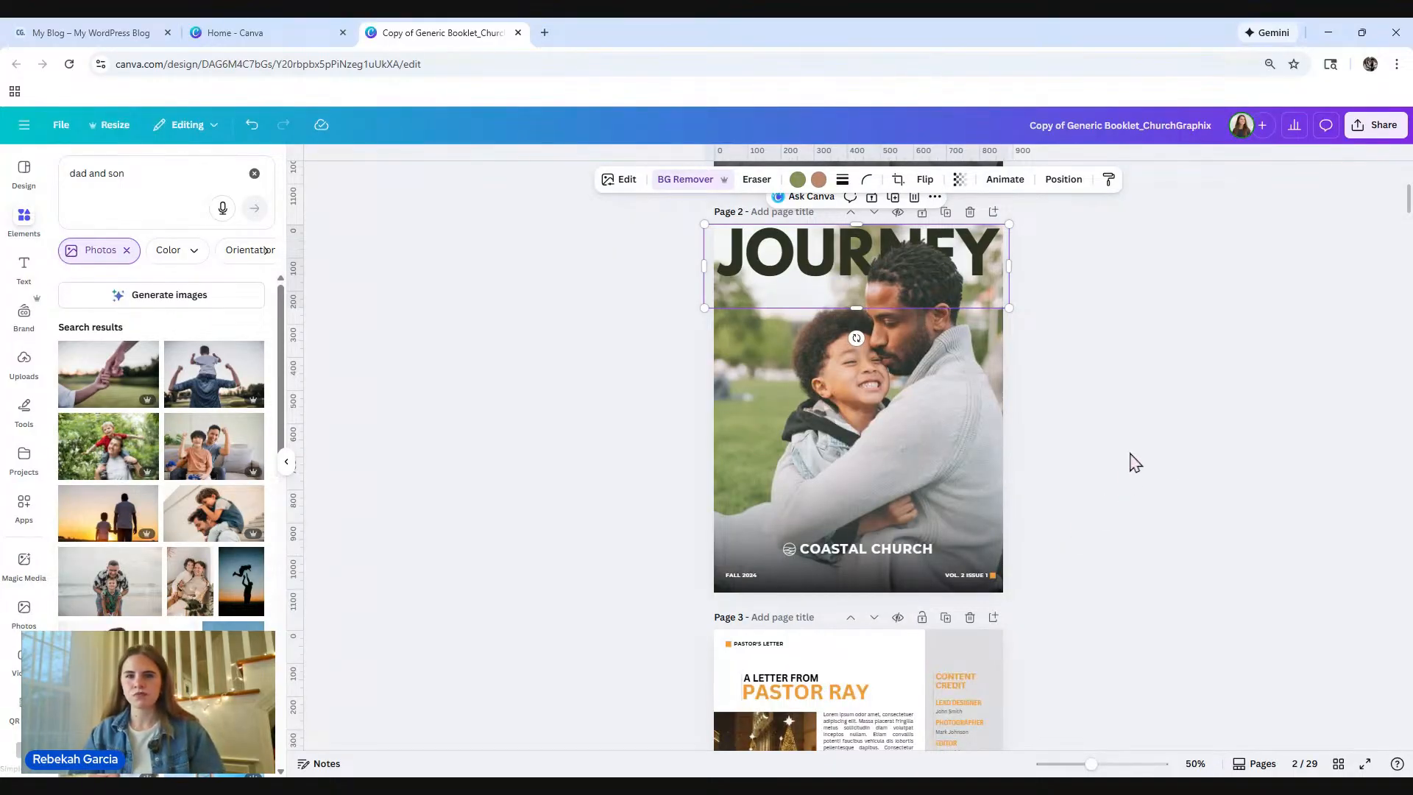
click(1122, 479)
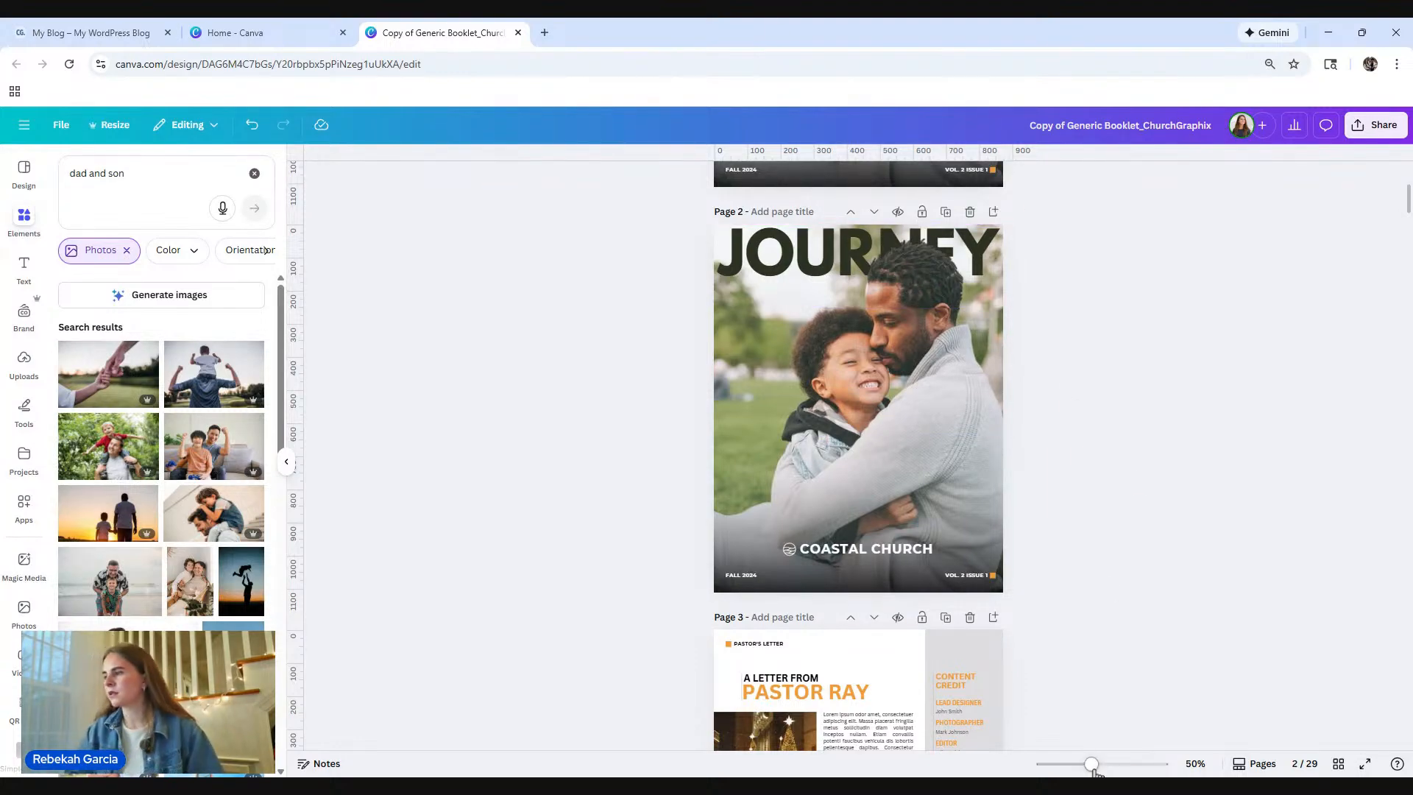
Step: Fine-tune the head cutout's position on page 2 so it lines up with the cover photo underneath
drag(1096, 768, 1115, 768)
scroll(1096, 652, down, 5)
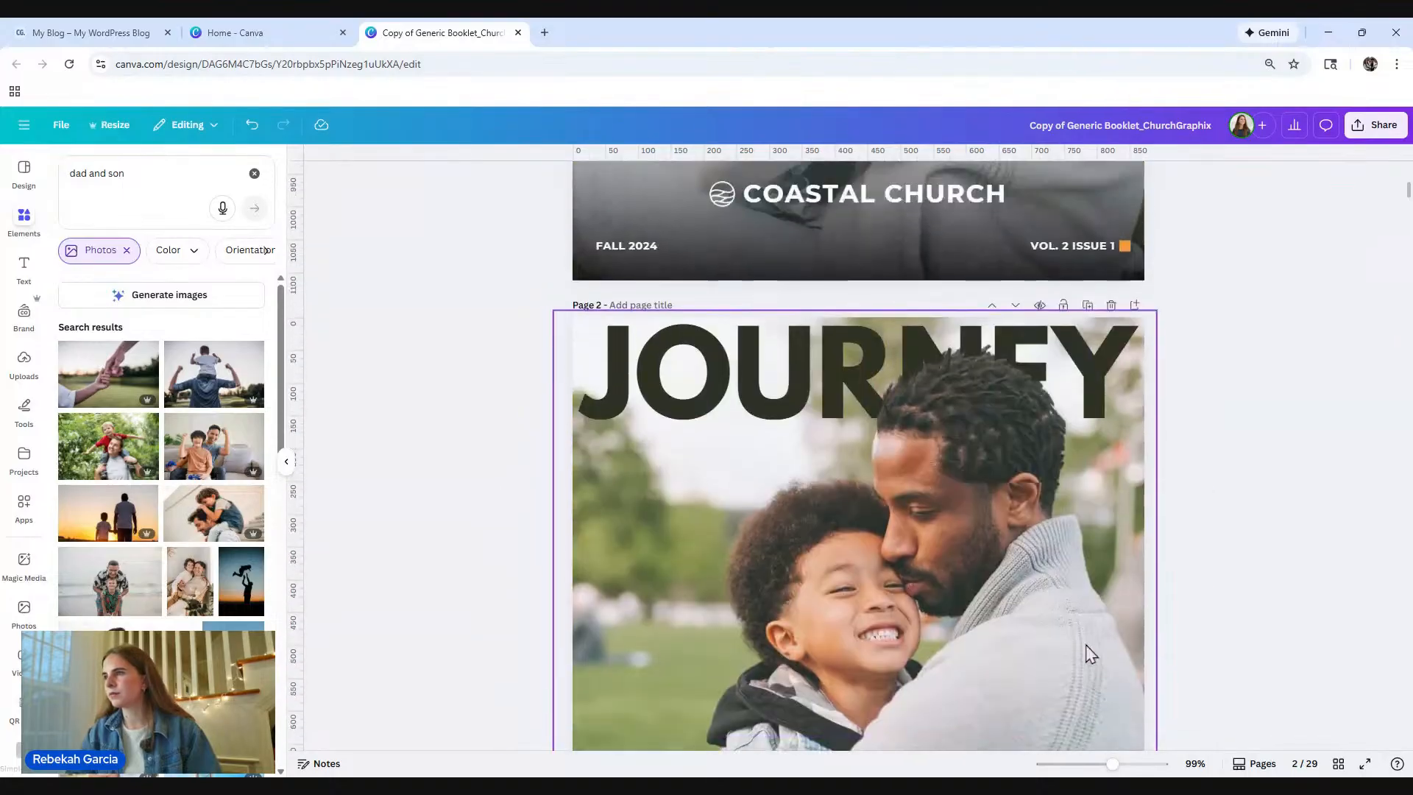
scroll(1085, 645, up, 1)
click(993, 508)
drag(995, 510, 992, 512)
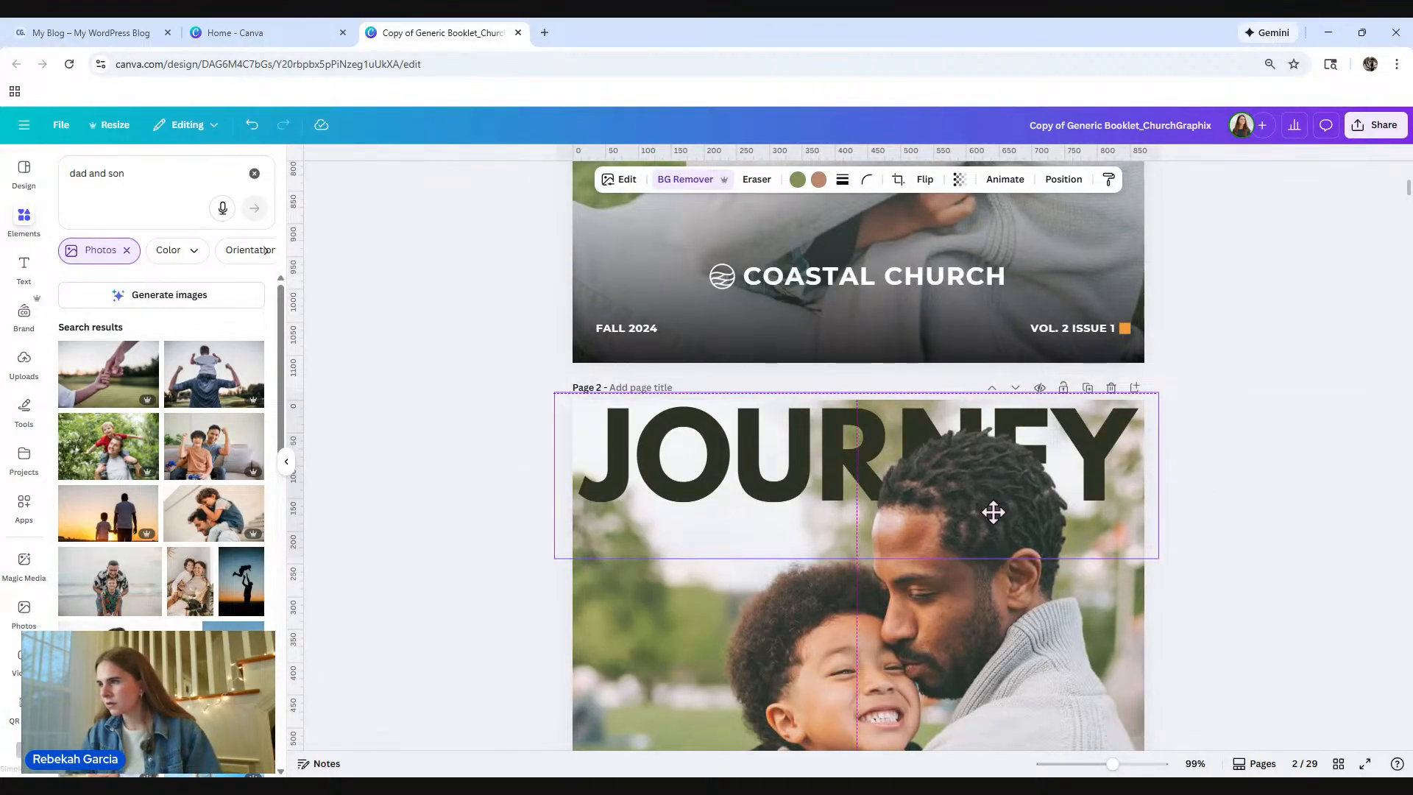
click(1278, 587)
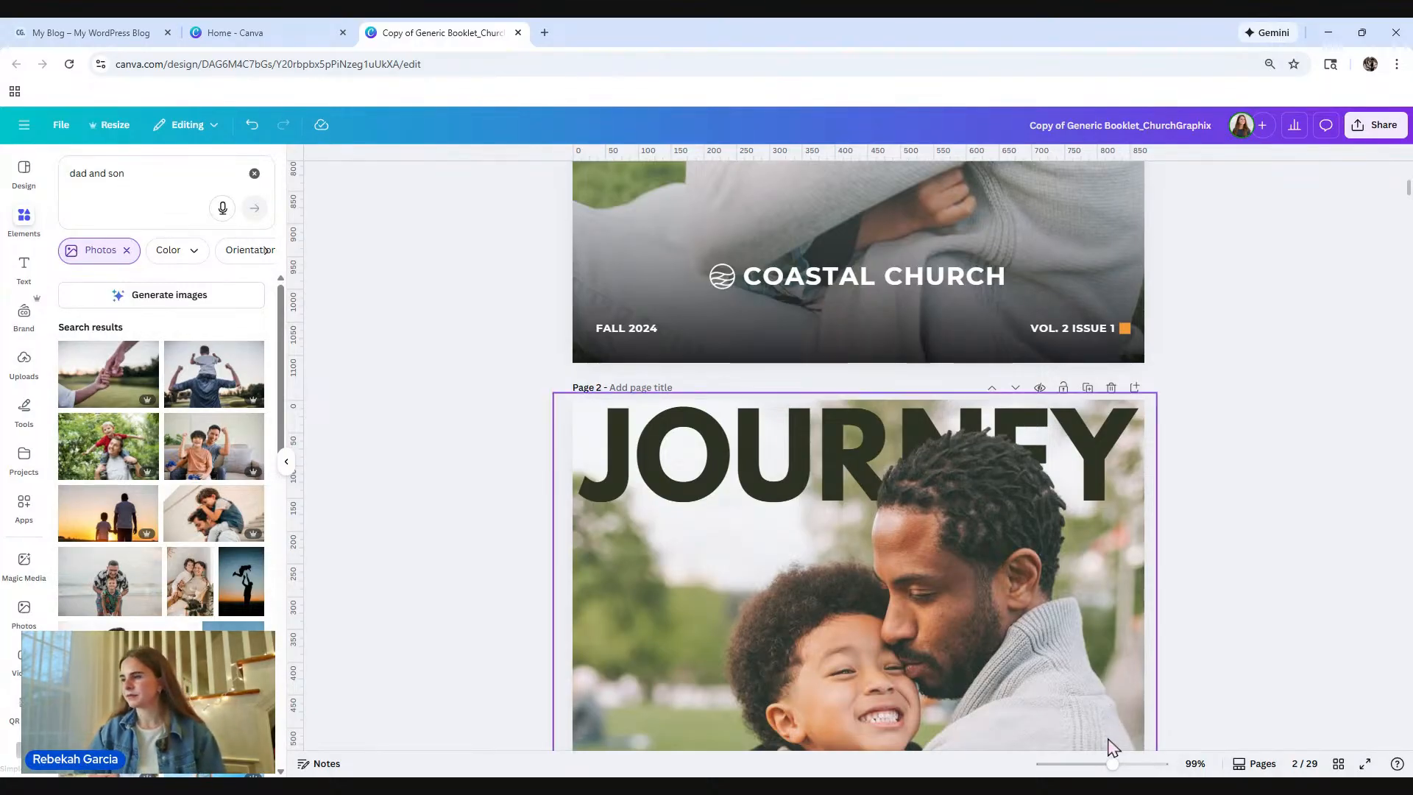
Step: Add a blank page after the first cover and try moving it one place down and back up in the page order
drag(1113, 764, 1088, 764)
scroll(1113, 589, down, 4)
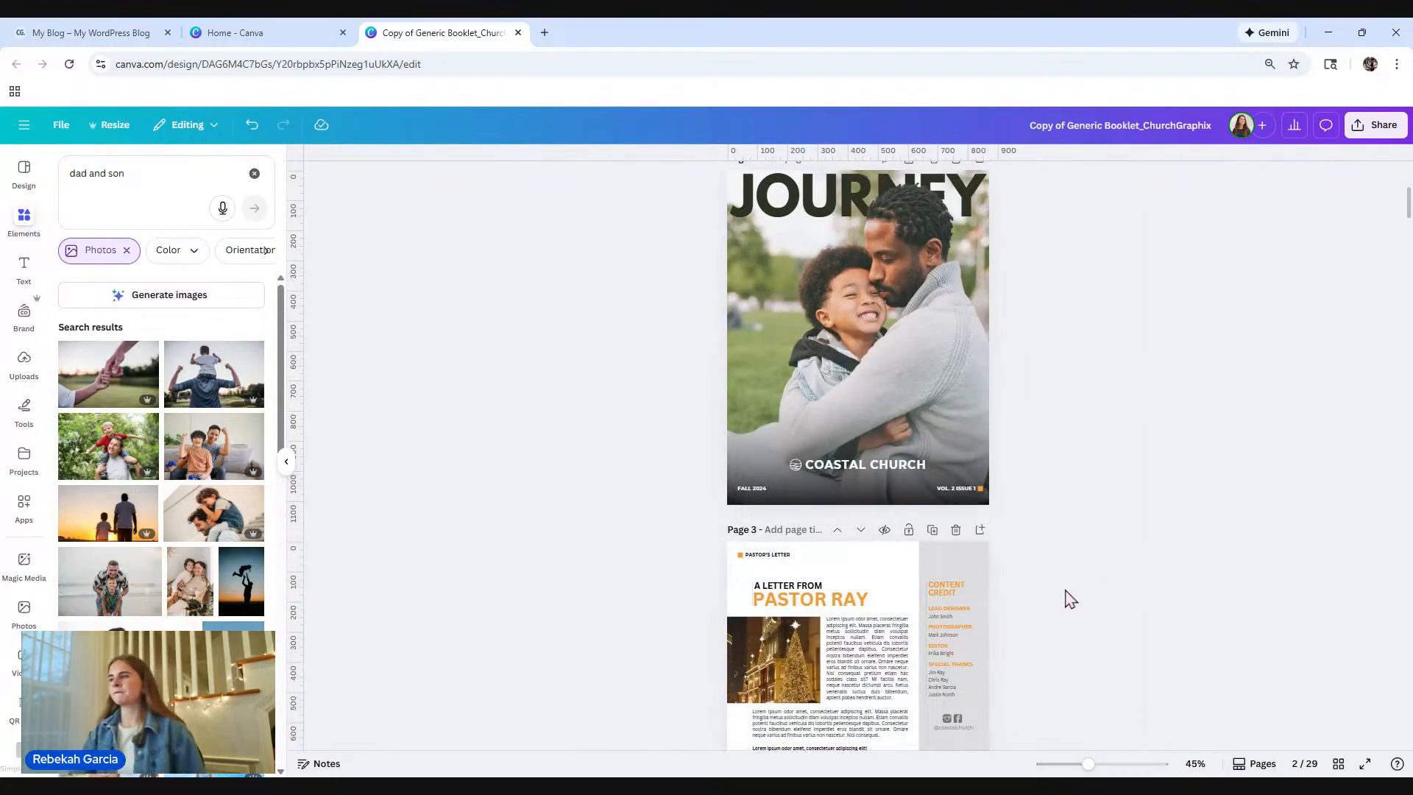
scroll(1069, 599, up, 3)
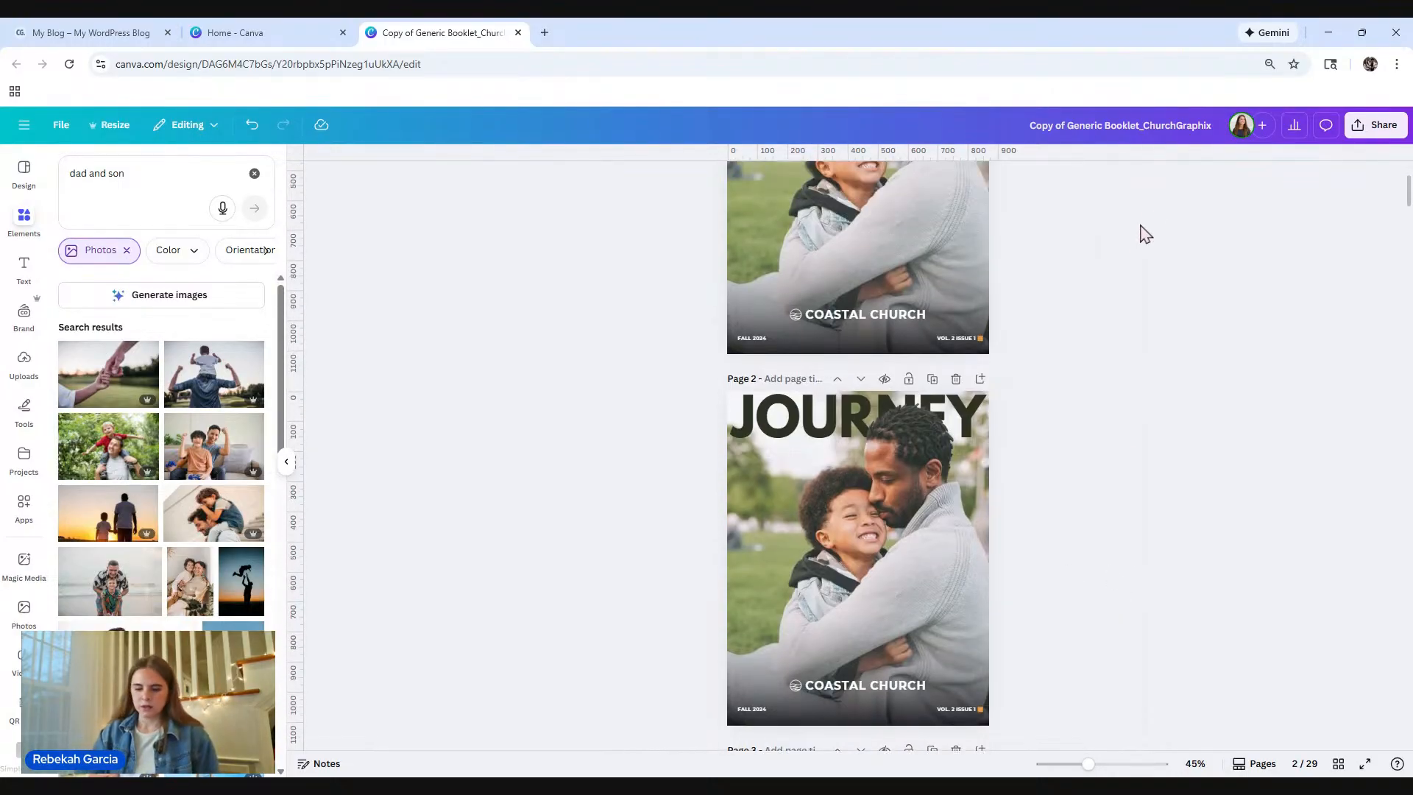
scroll(1148, 430, up, 3)
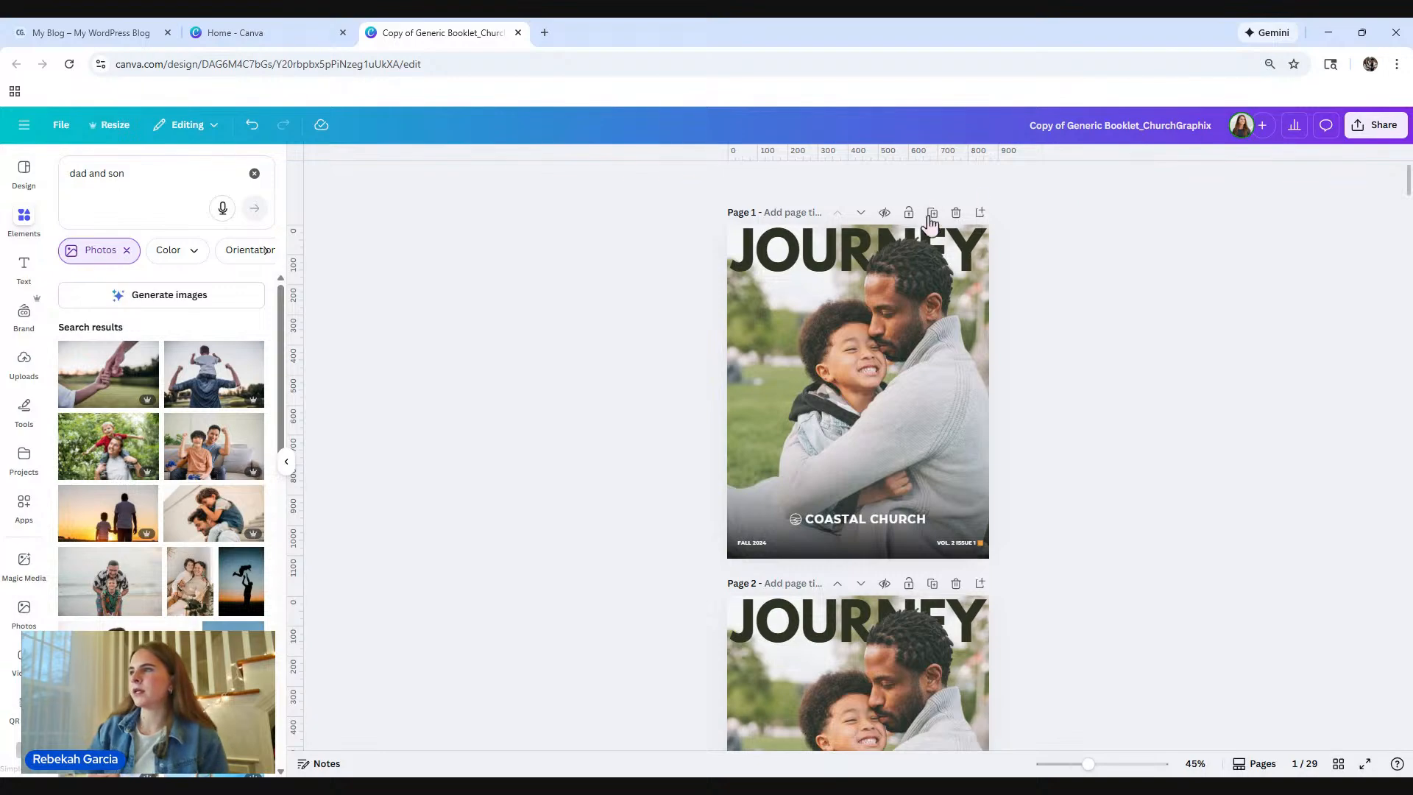
click(981, 217)
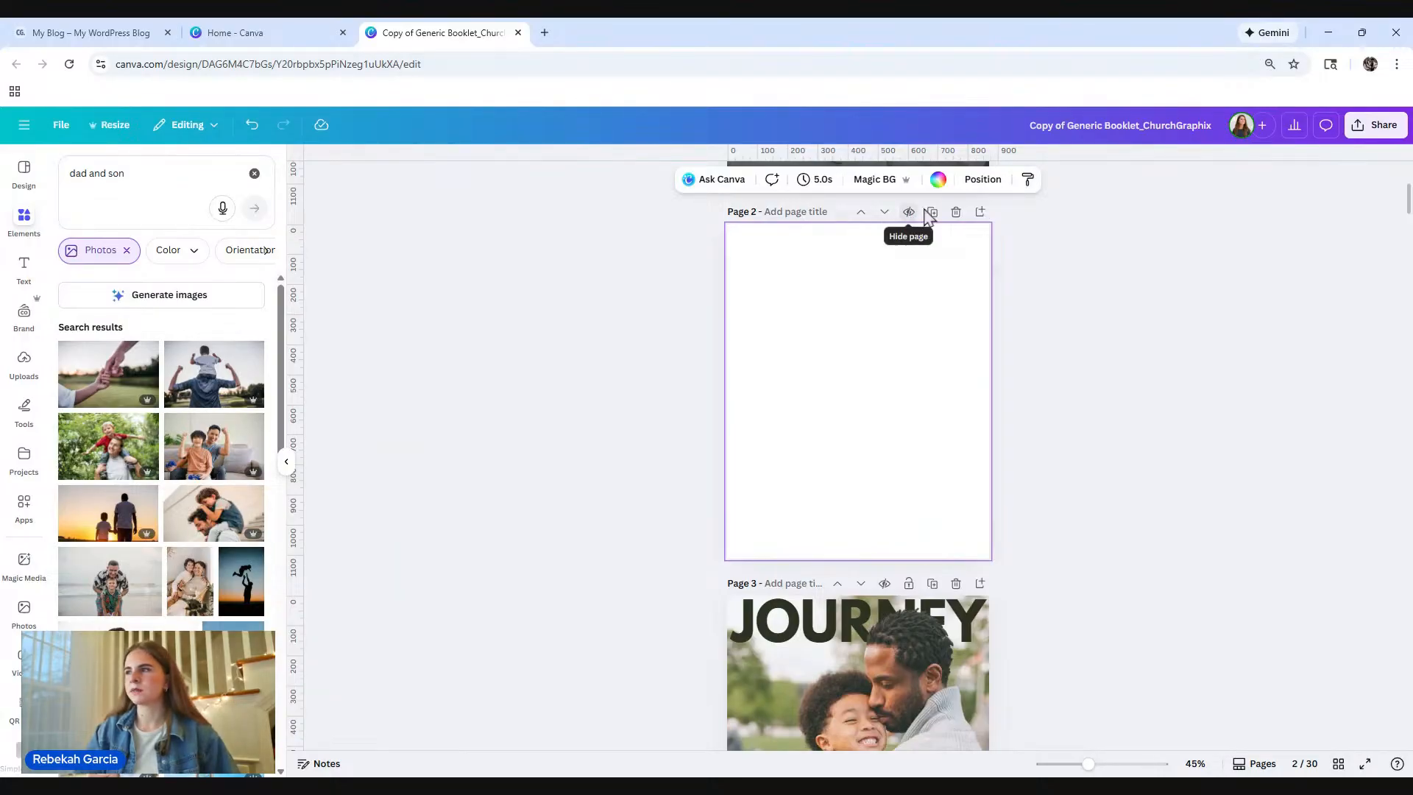
click(886, 215)
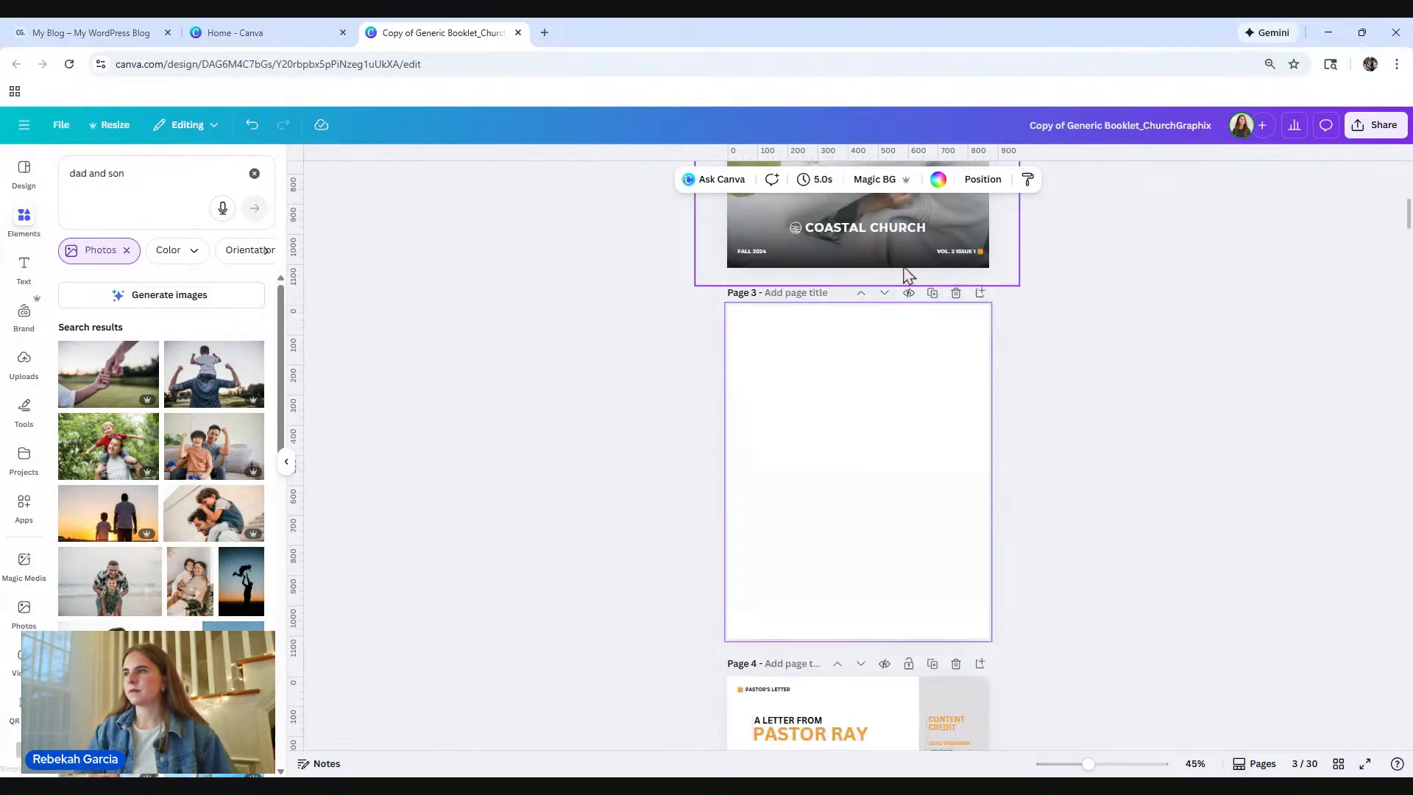
click(857, 293)
scroll(1121, 357, up, 6)
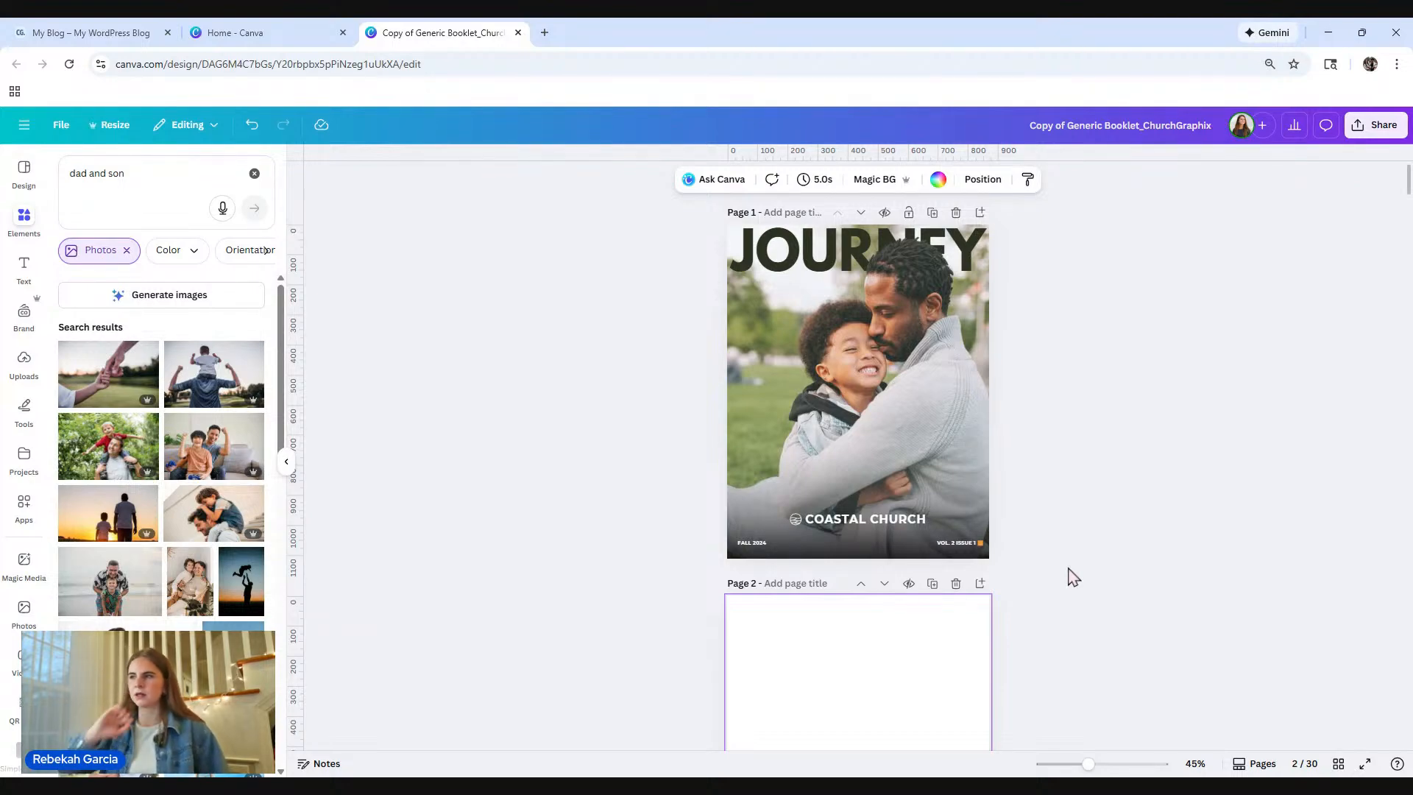
Step: Delete the blank page 2 and look through the following pages as far as the contents page
scroll(1008, 405, down, 4)
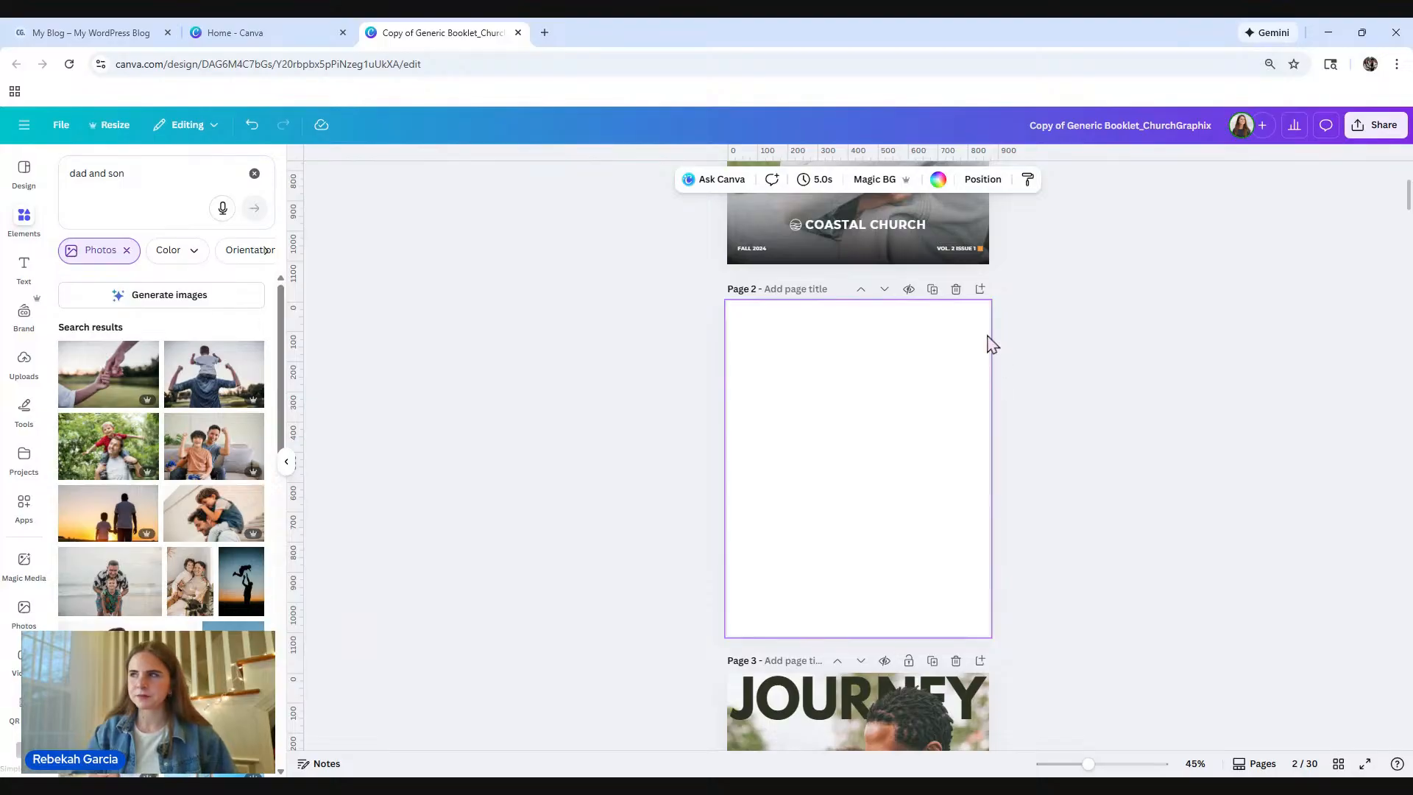
click(957, 289)
scroll(1089, 371, down, 4)
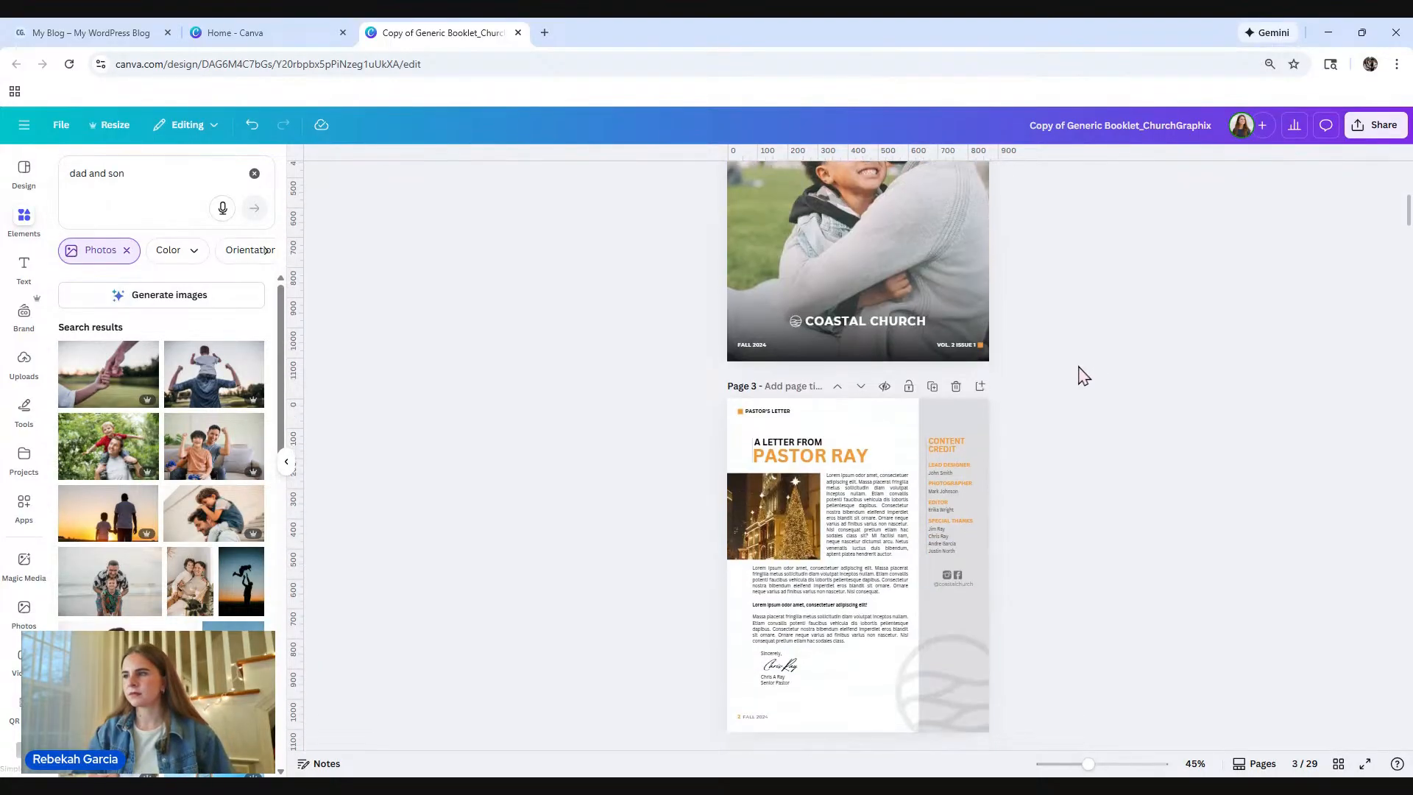
scroll(1084, 376, down, 6)
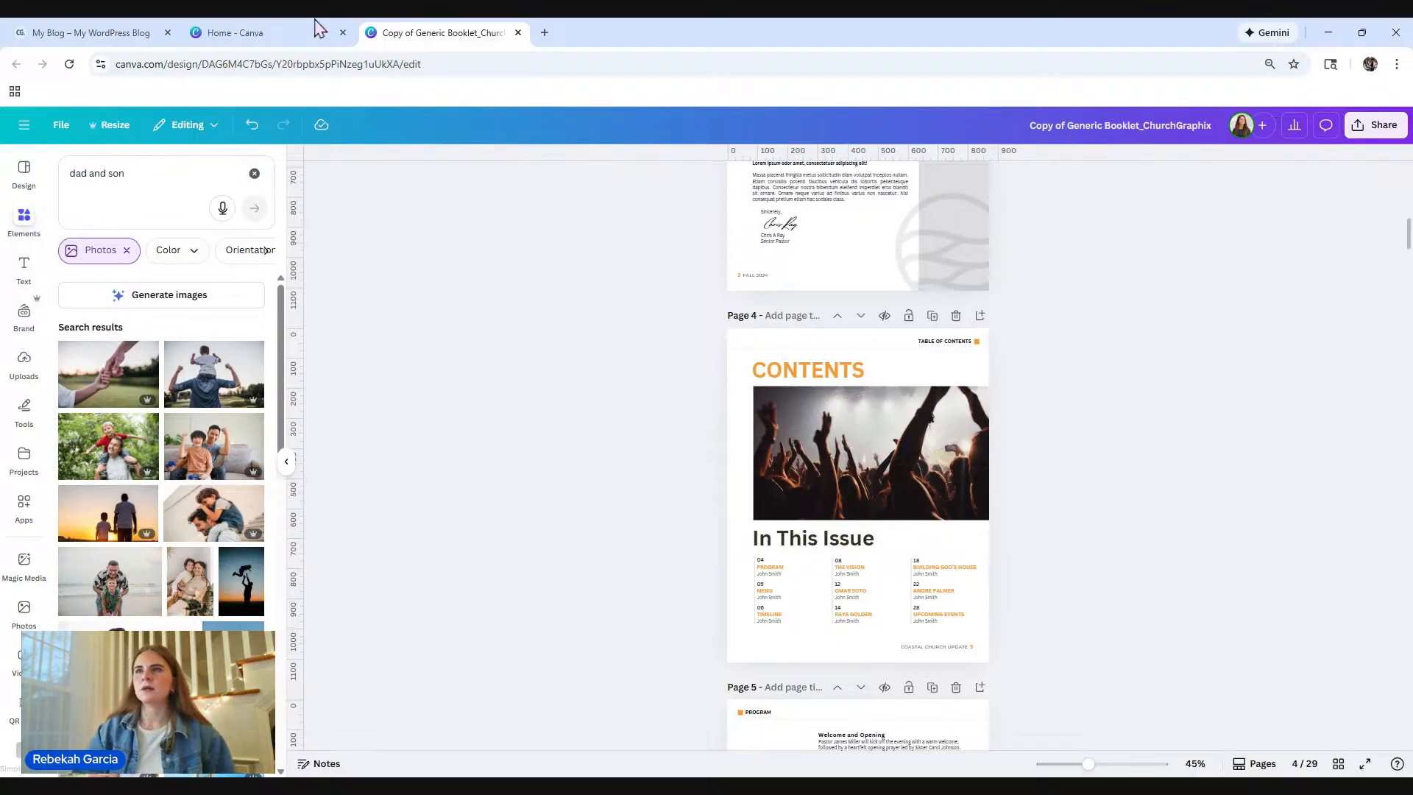
Step: Switch to the Church Graphix website and look through its service offerings, from Individual Templates to Custom Work
click(81, 33)
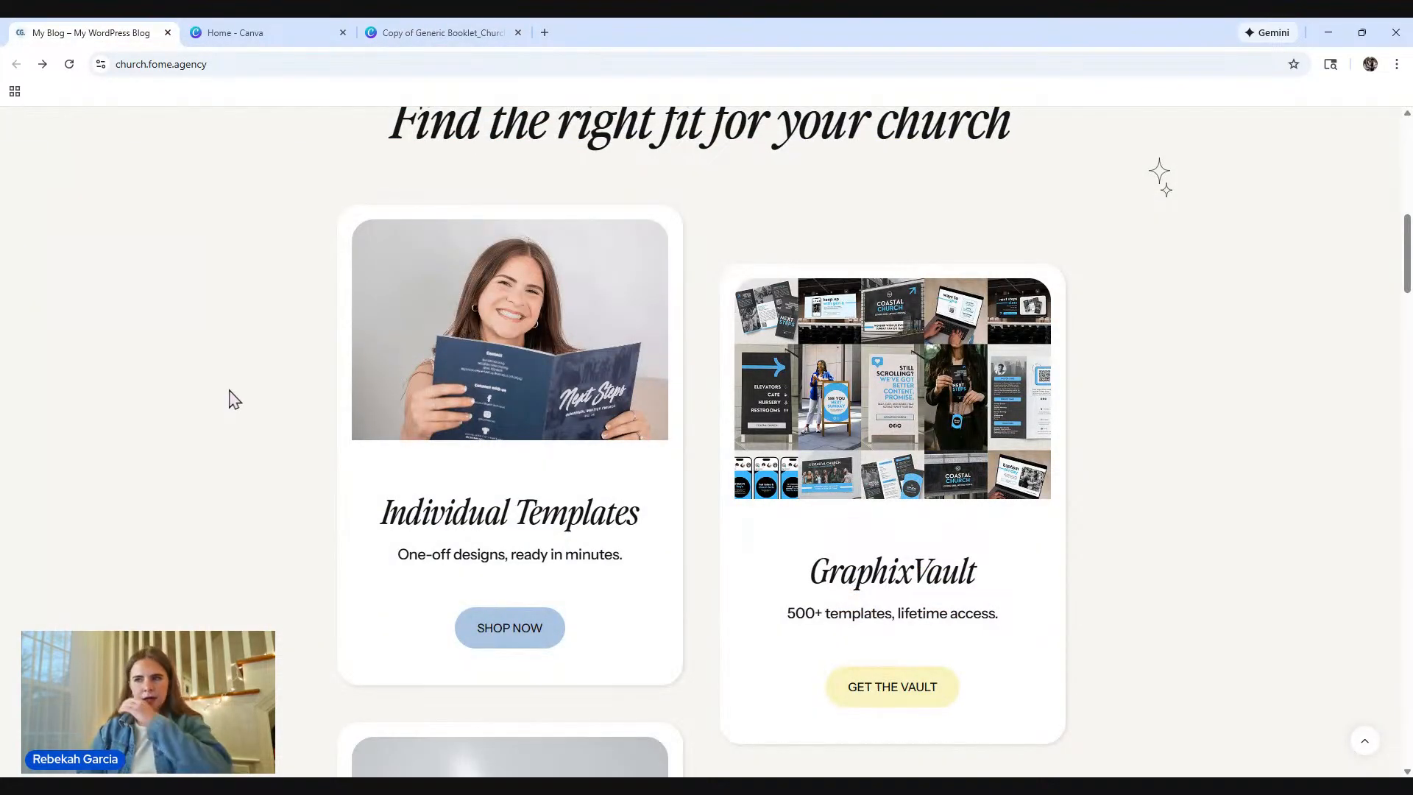
scroll(234, 398, down, 6)
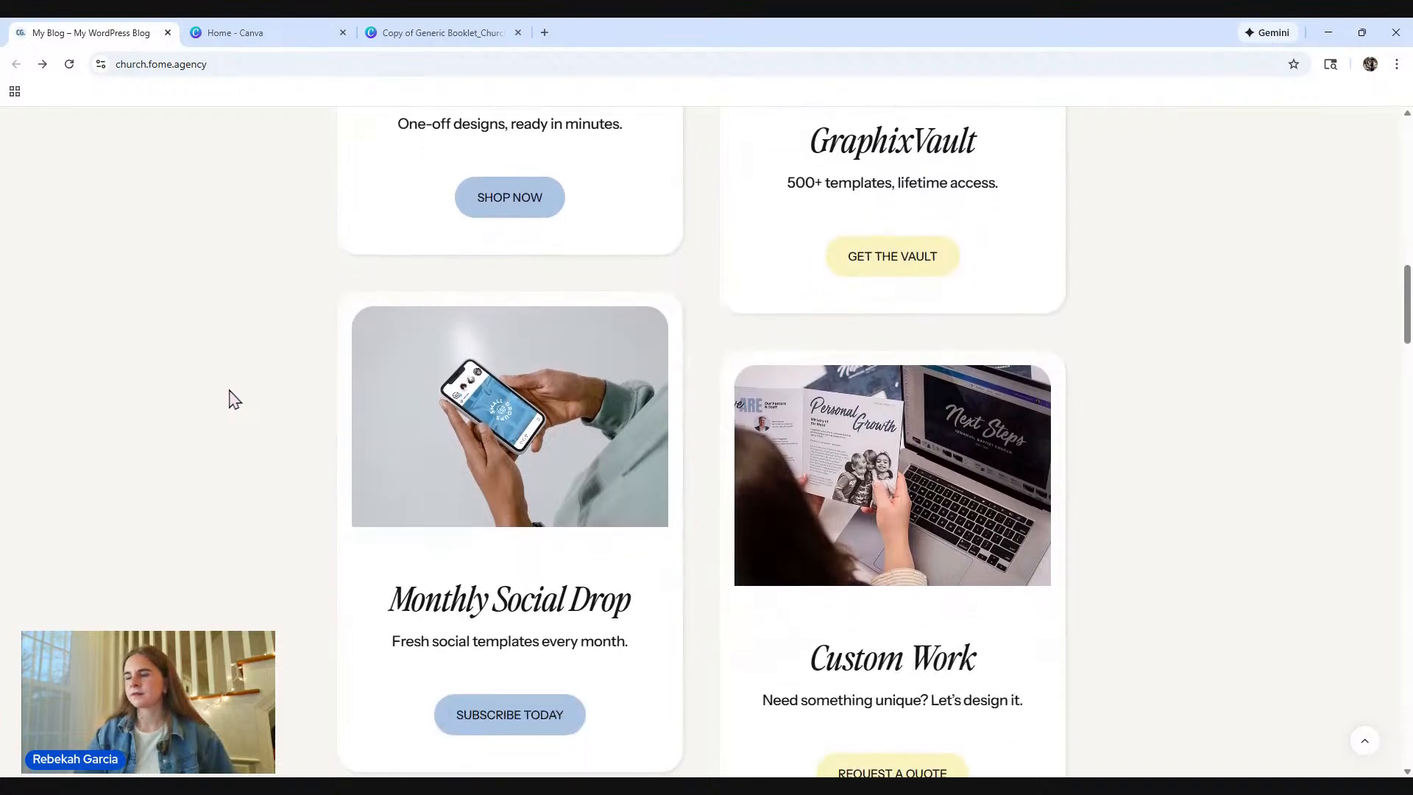
scroll(1237, 561, up, 6)
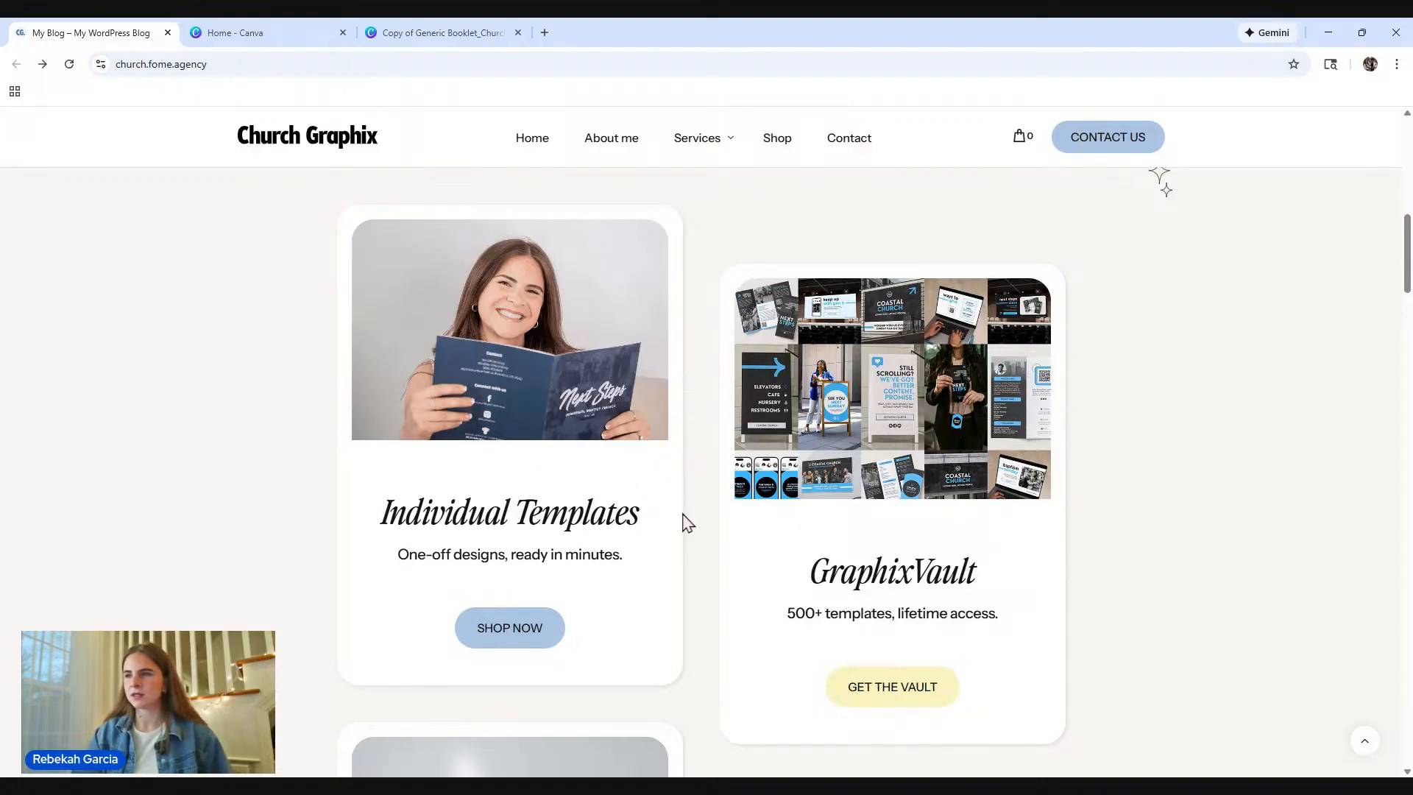
scroll(684, 520, down, 7)
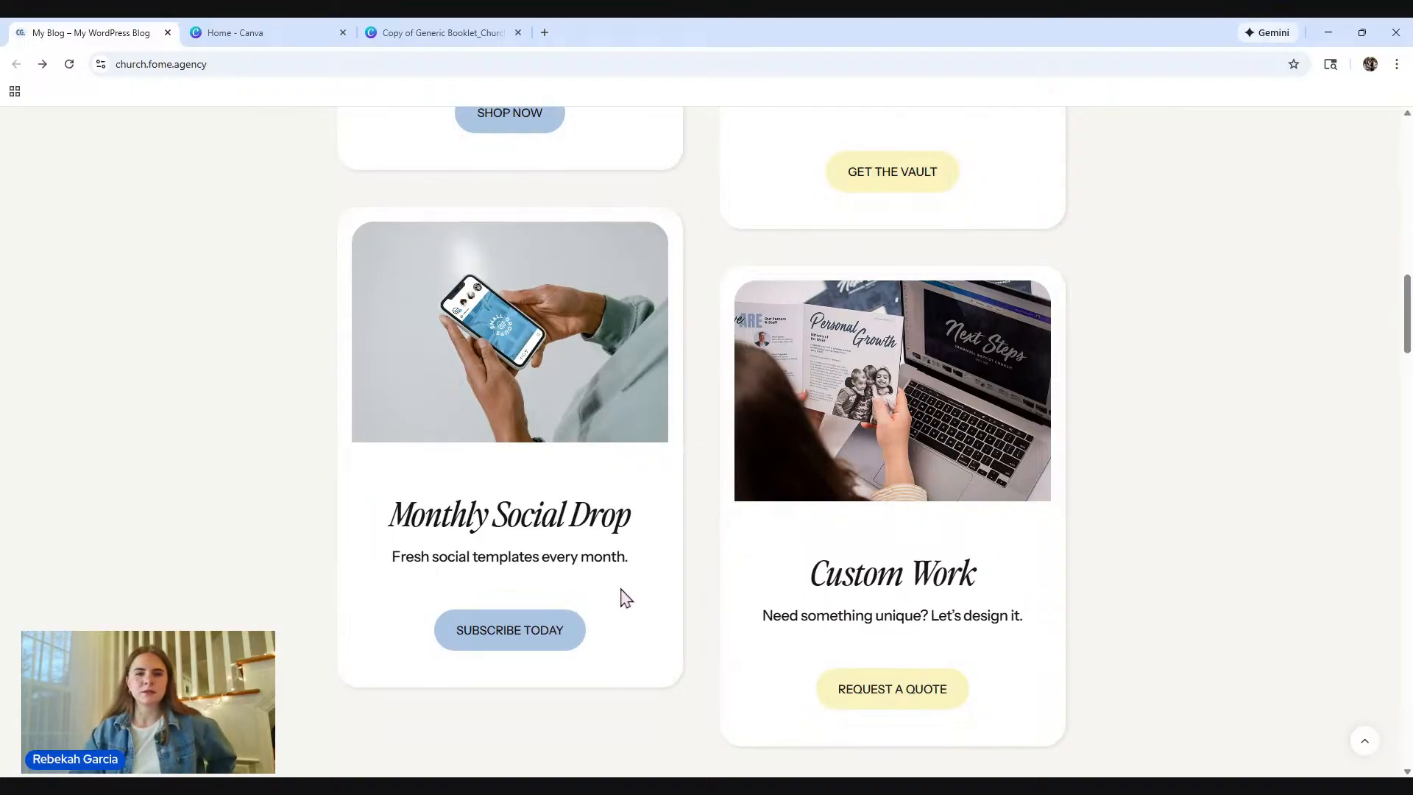
scroll(631, 598, down, 1)
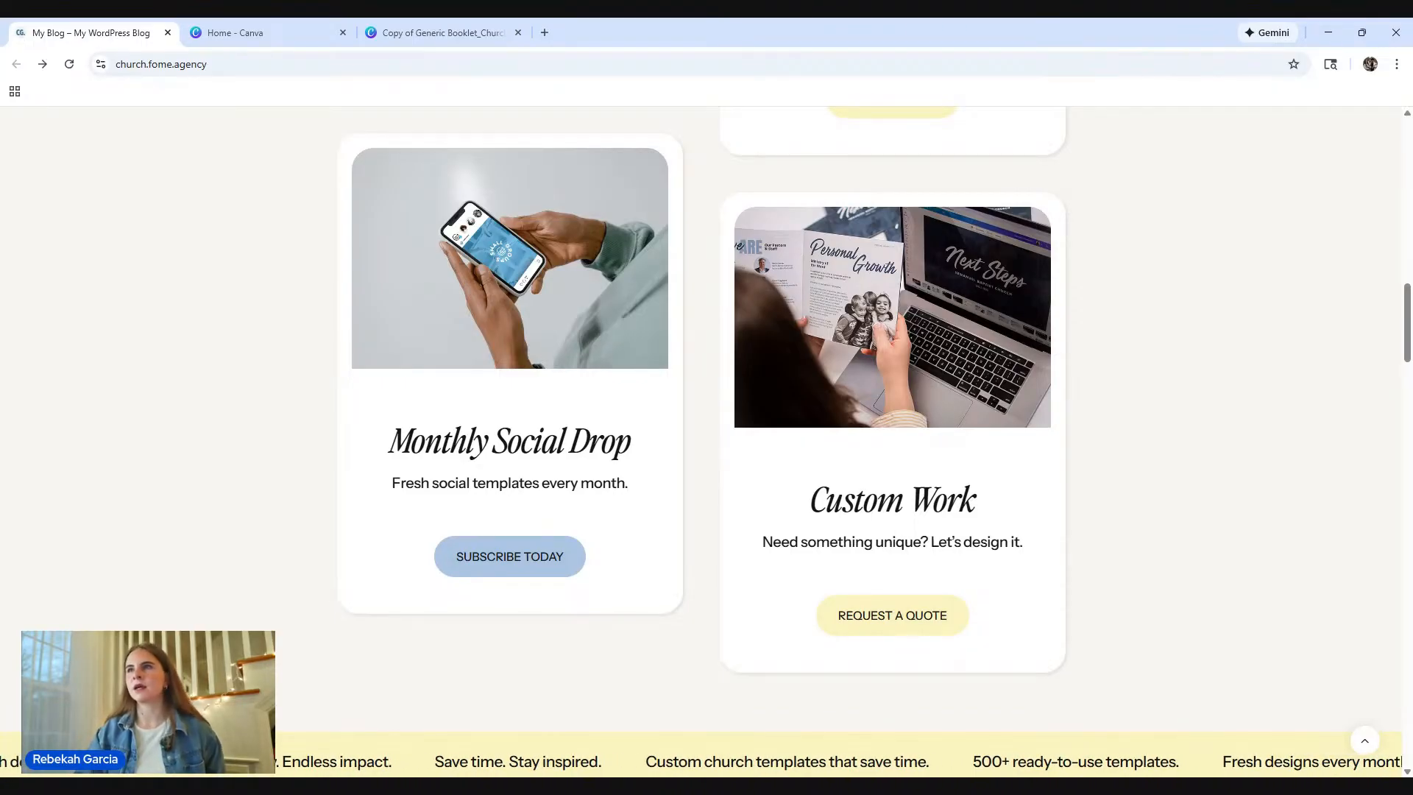
Step: Switch to the Canva home page, open the Christmas Church Announcements Slides design and look through its pages as far as the customer reviews
click(311, 35)
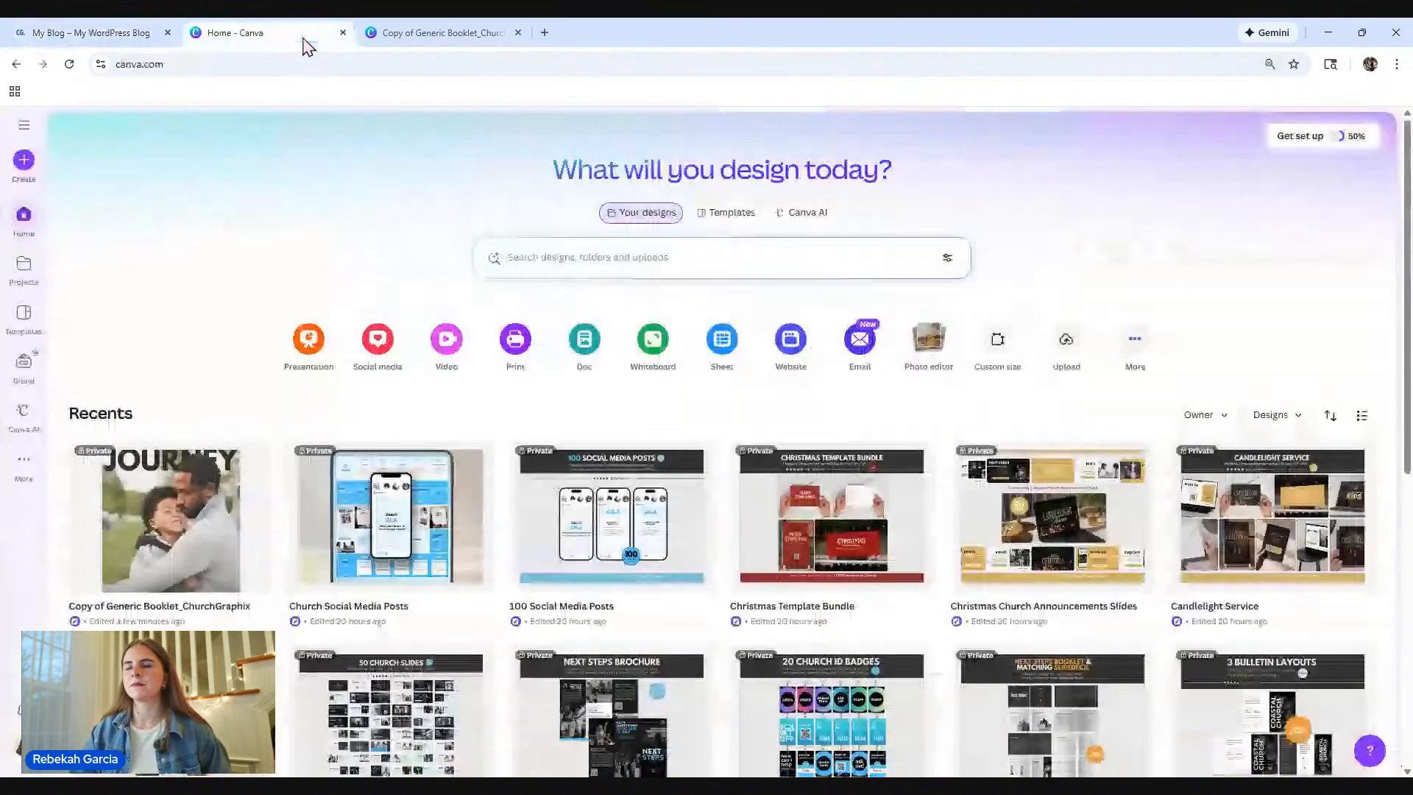
scroll(641, 300, down, 2)
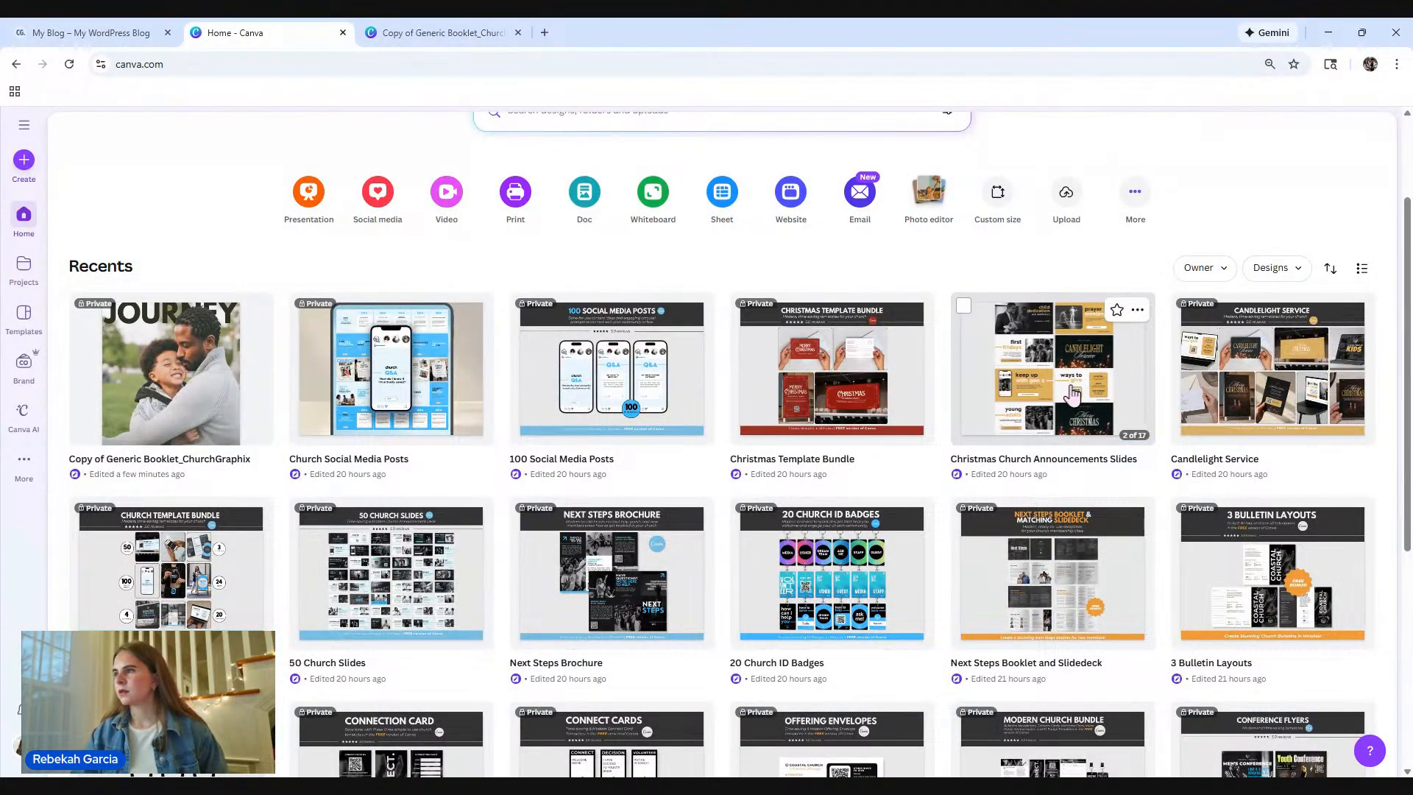
click(1072, 392)
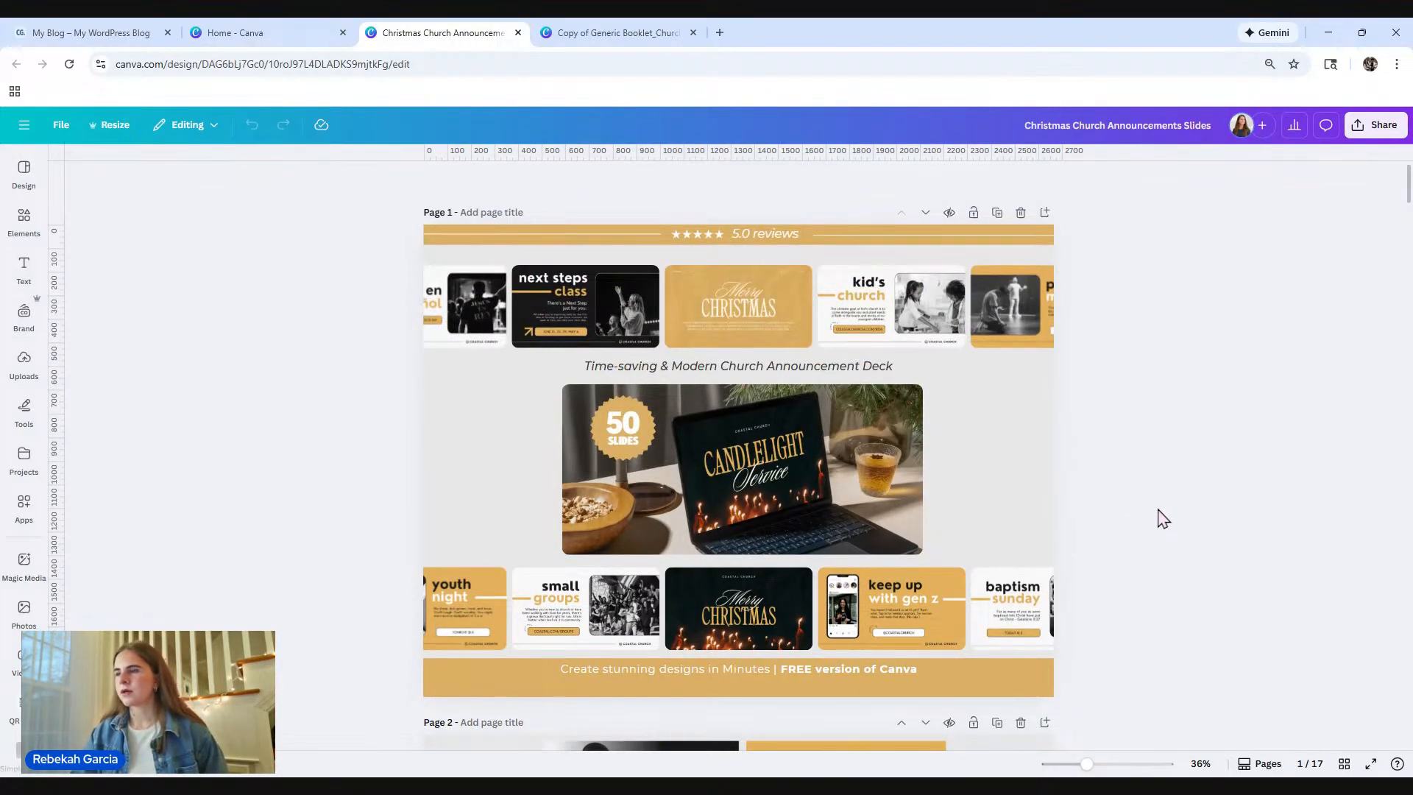
scroll(1163, 519, down, 12)
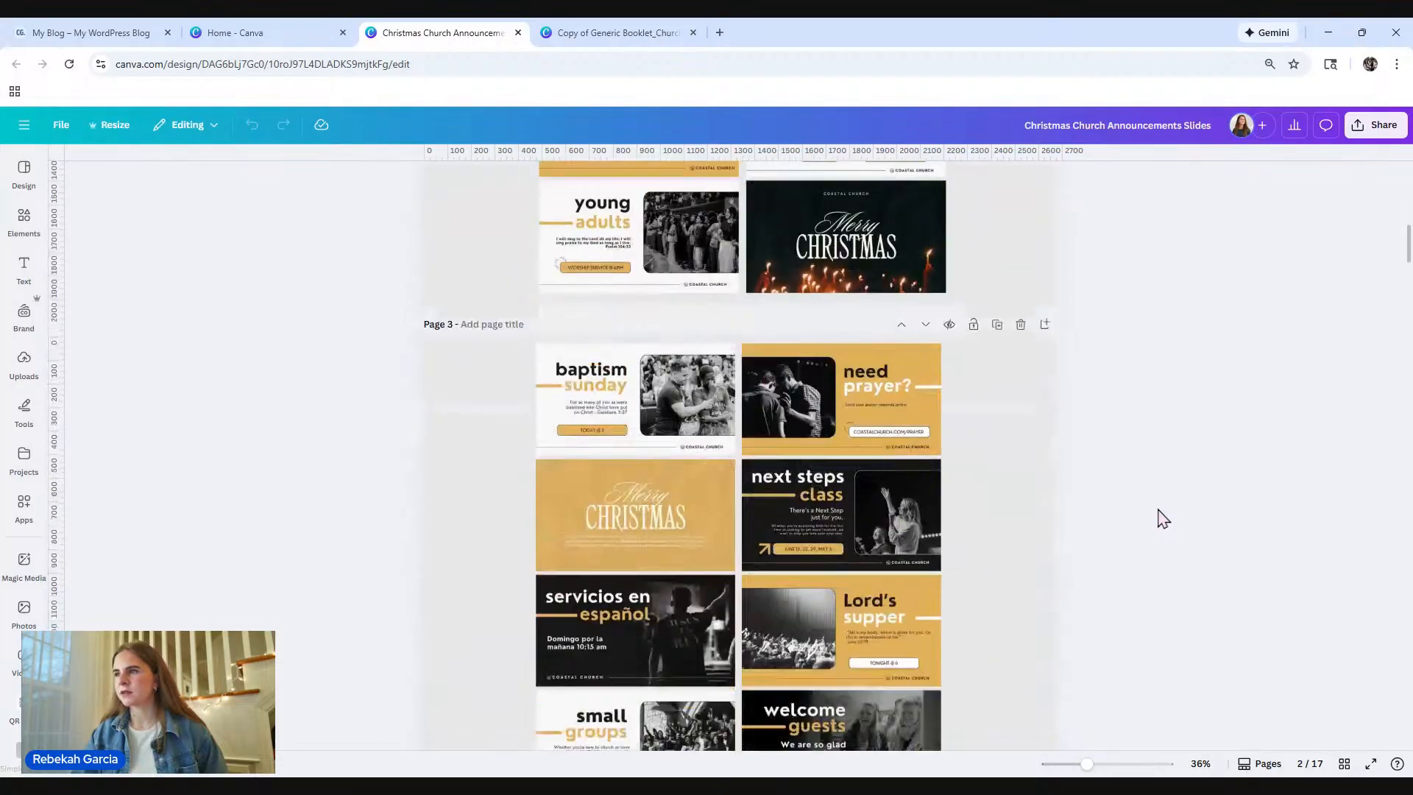
scroll(1163, 519, down, 15)
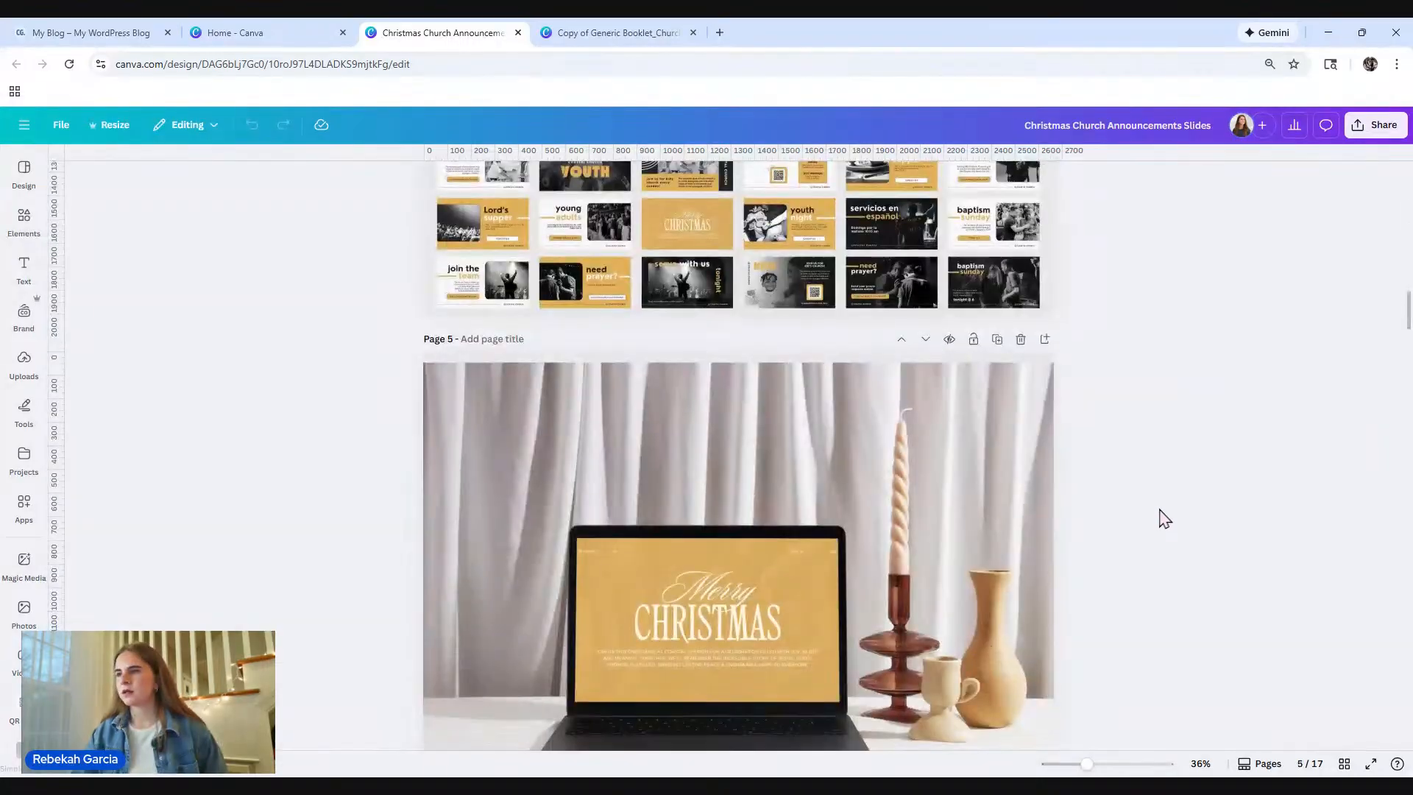
scroll(1163, 519, up, 5)
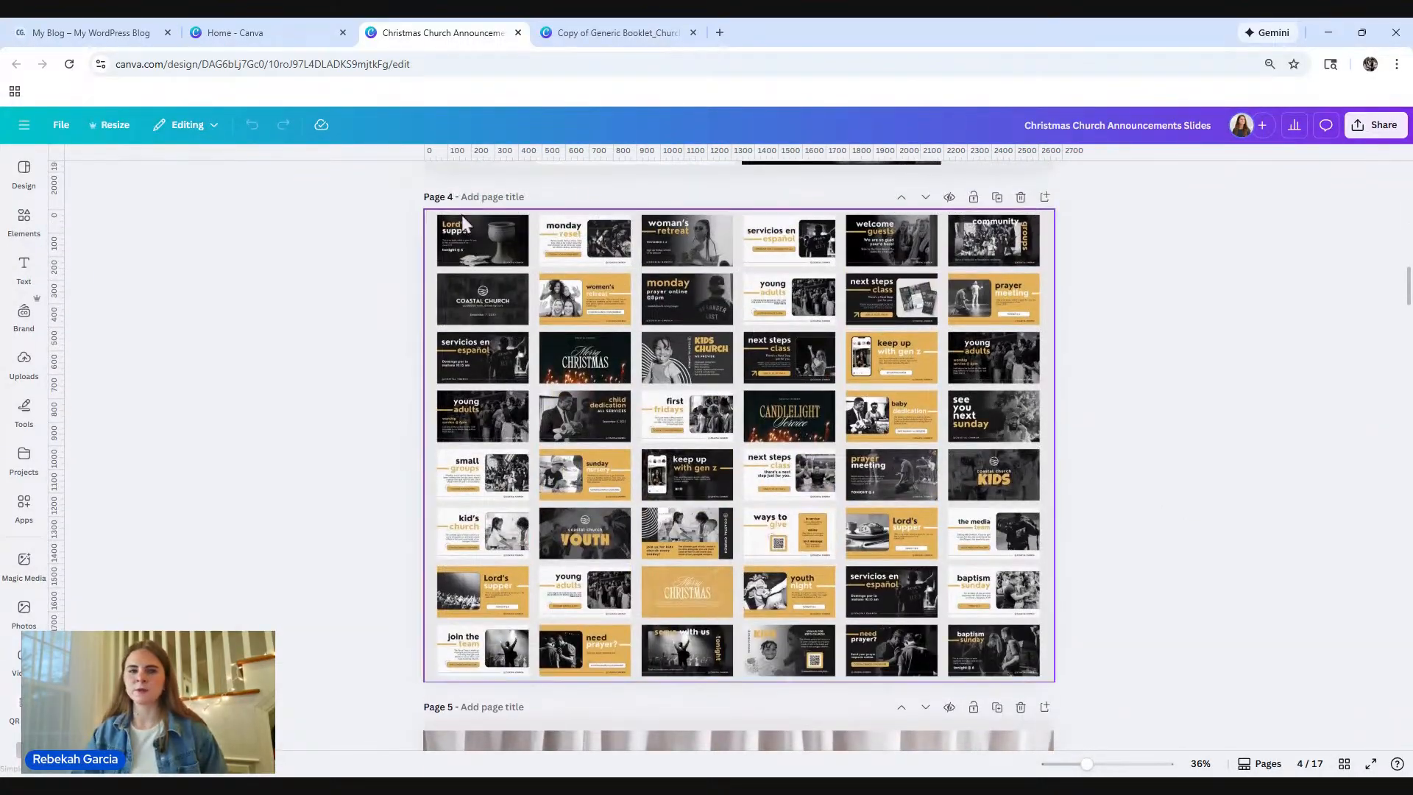
scroll(817, 360, down, 5)
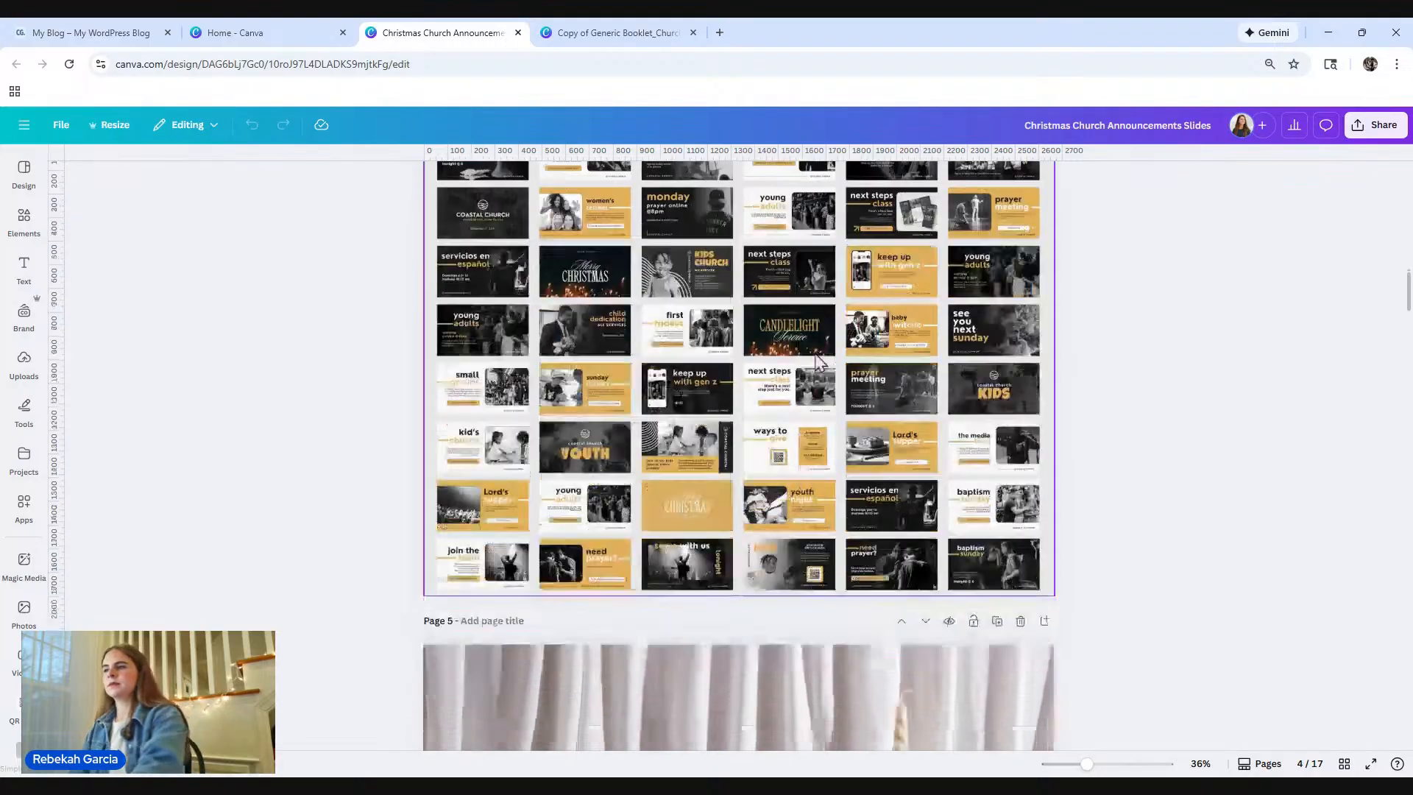
scroll(817, 361, down, 3)
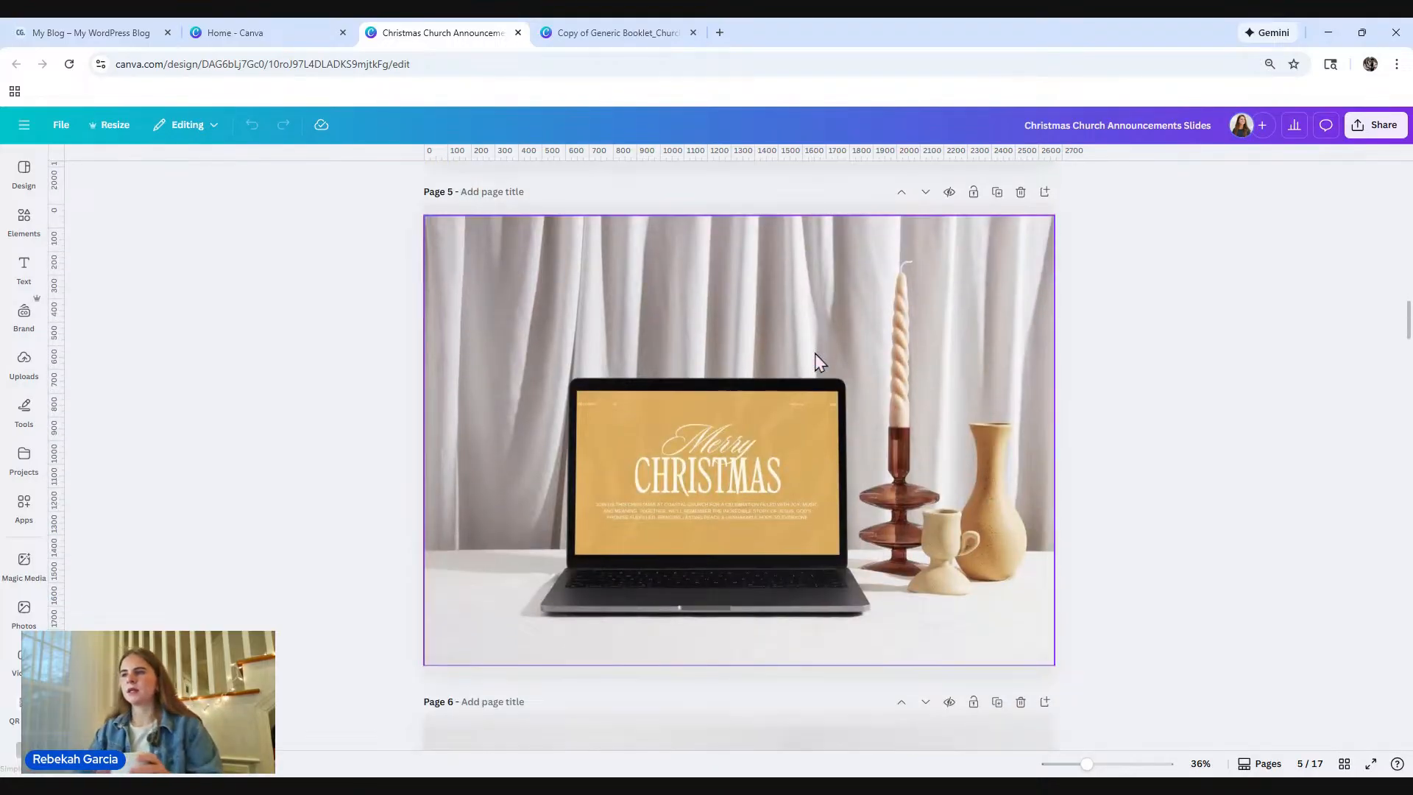
scroll(814, 355, down, 10)
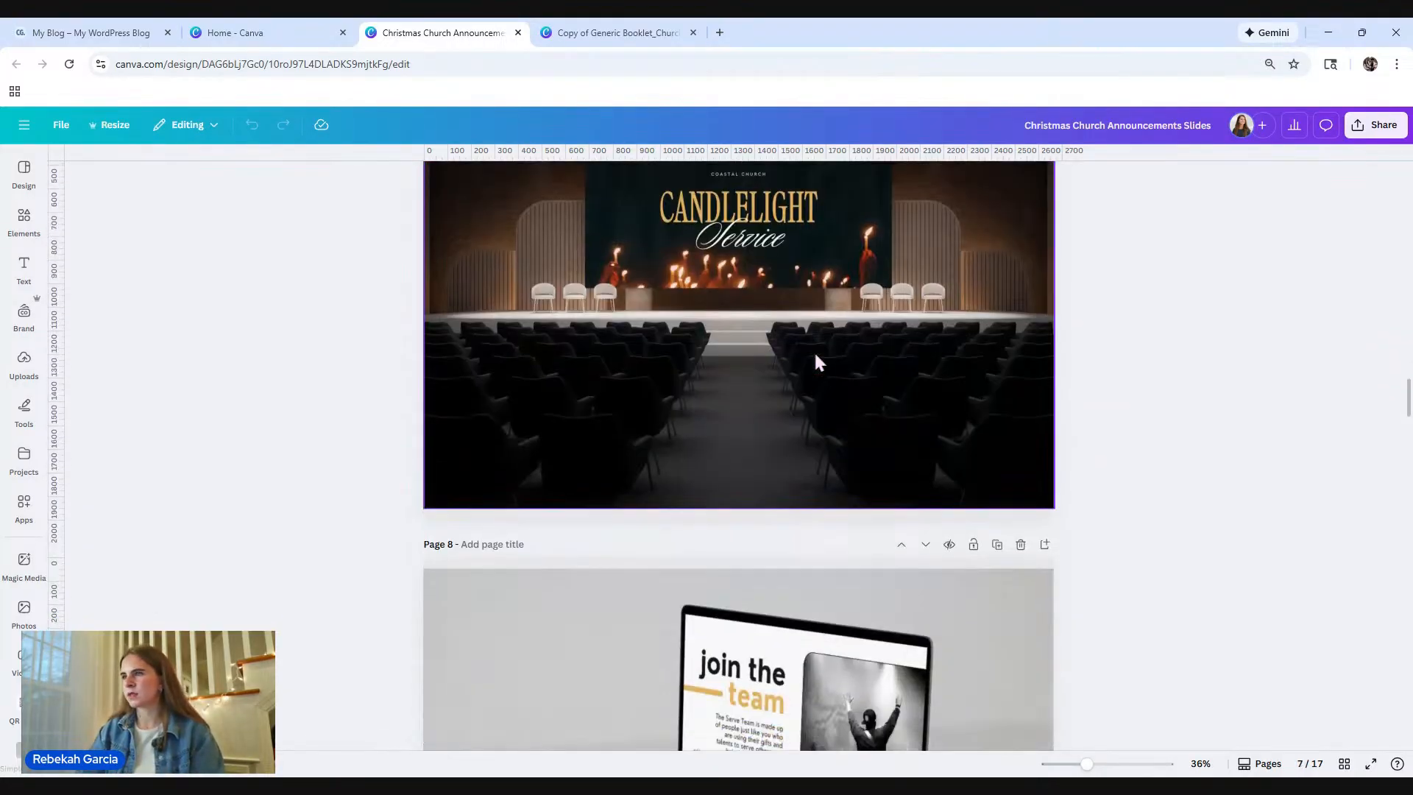
scroll(815, 361, down, 15)
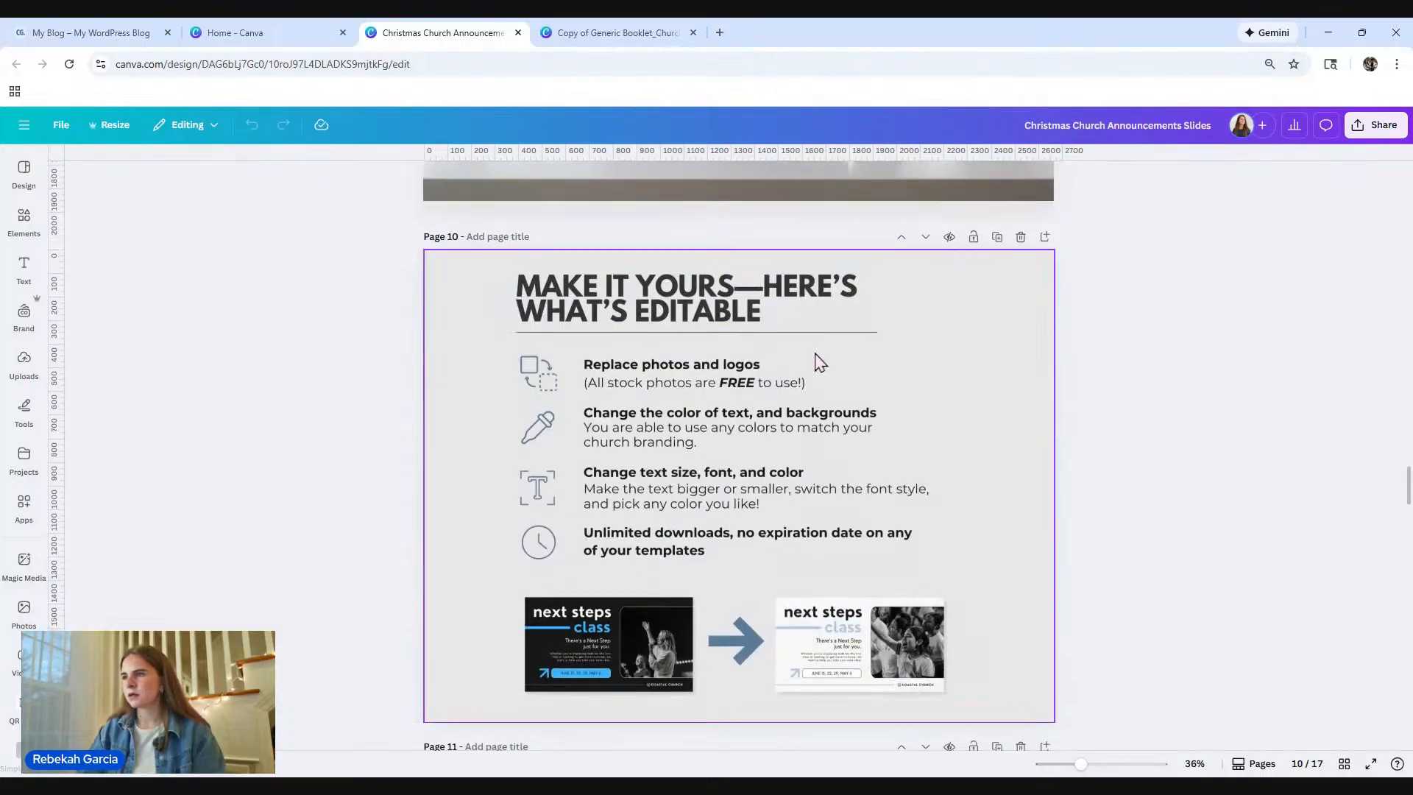
scroll(815, 357, down, 8)
scroll(815, 361, up, 6)
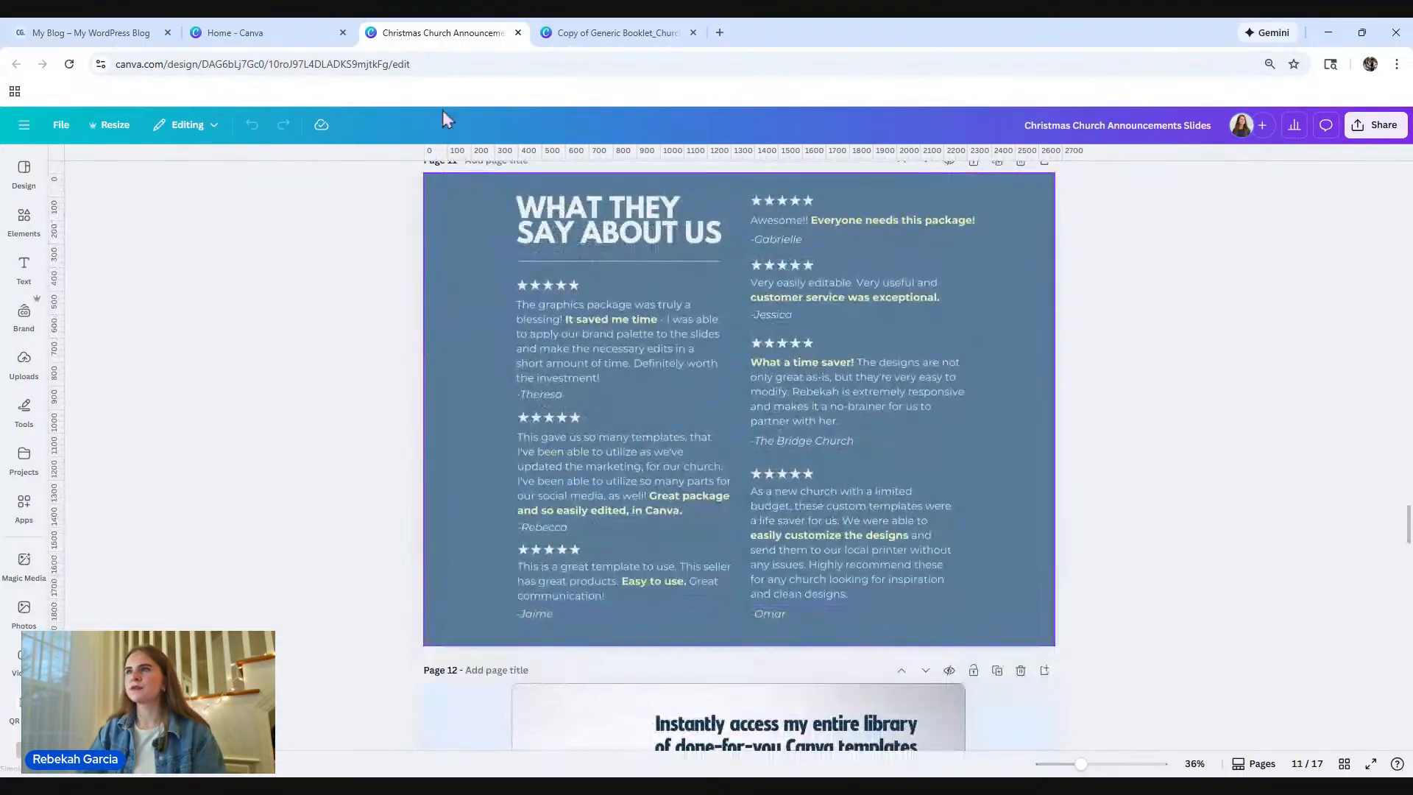
Step: Open the Candlelight Service design from the recent designs and look over its first two pages
click(245, 35)
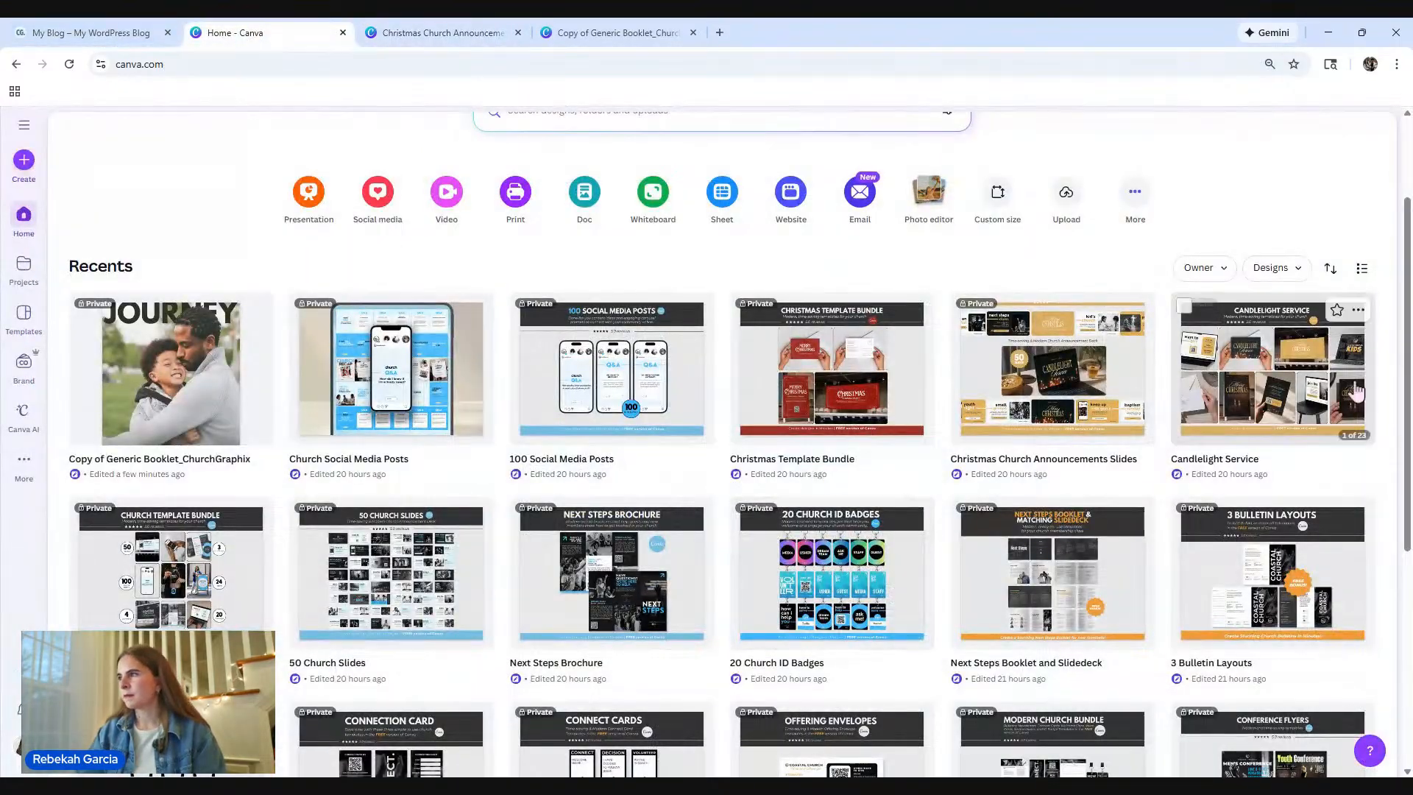
click(1253, 371)
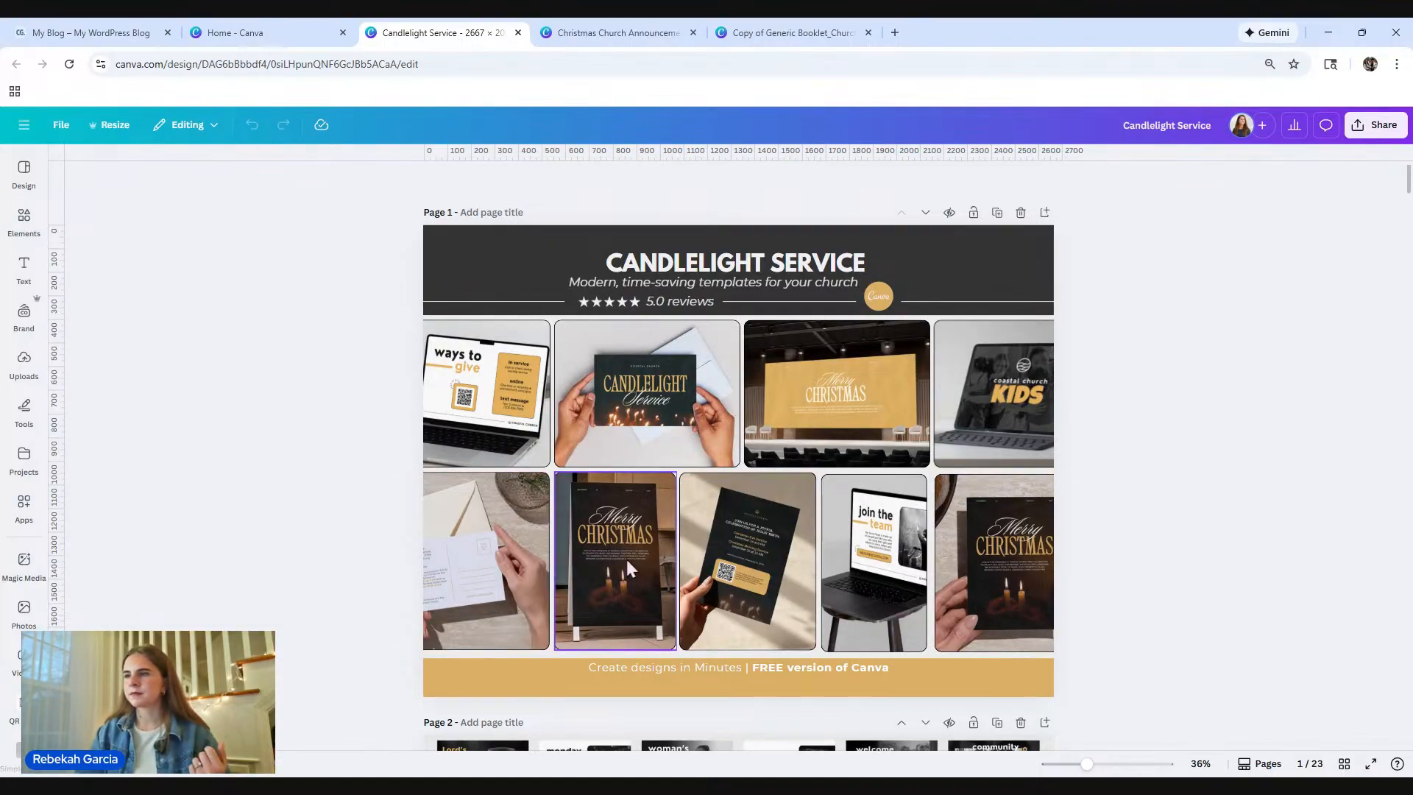
scroll(638, 533, down, 3)
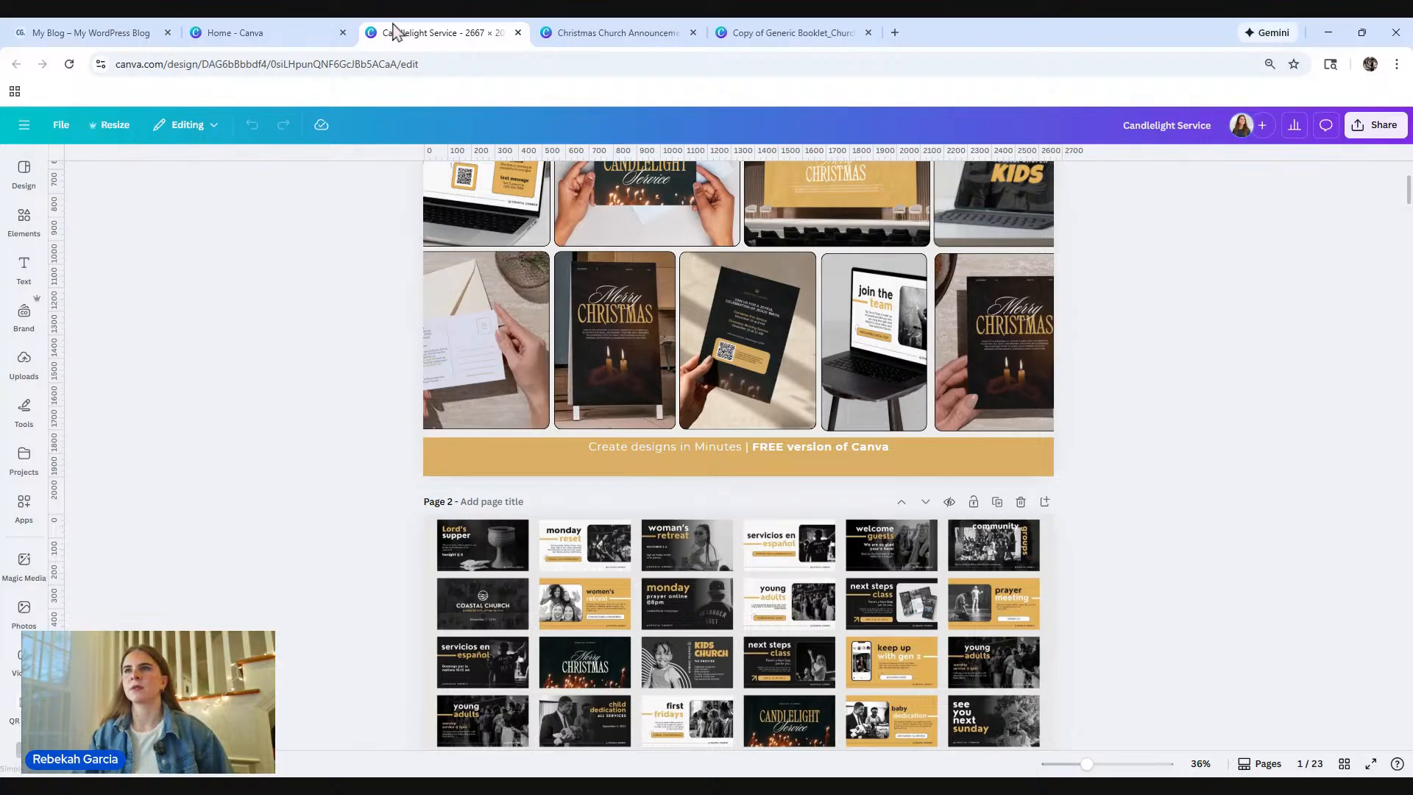
Step: Browse the recent designs on the Canva home page and open Copy of Generic Booklet_ChurchGraphix
click(290, 33)
scroll(676, 584, down, 12)
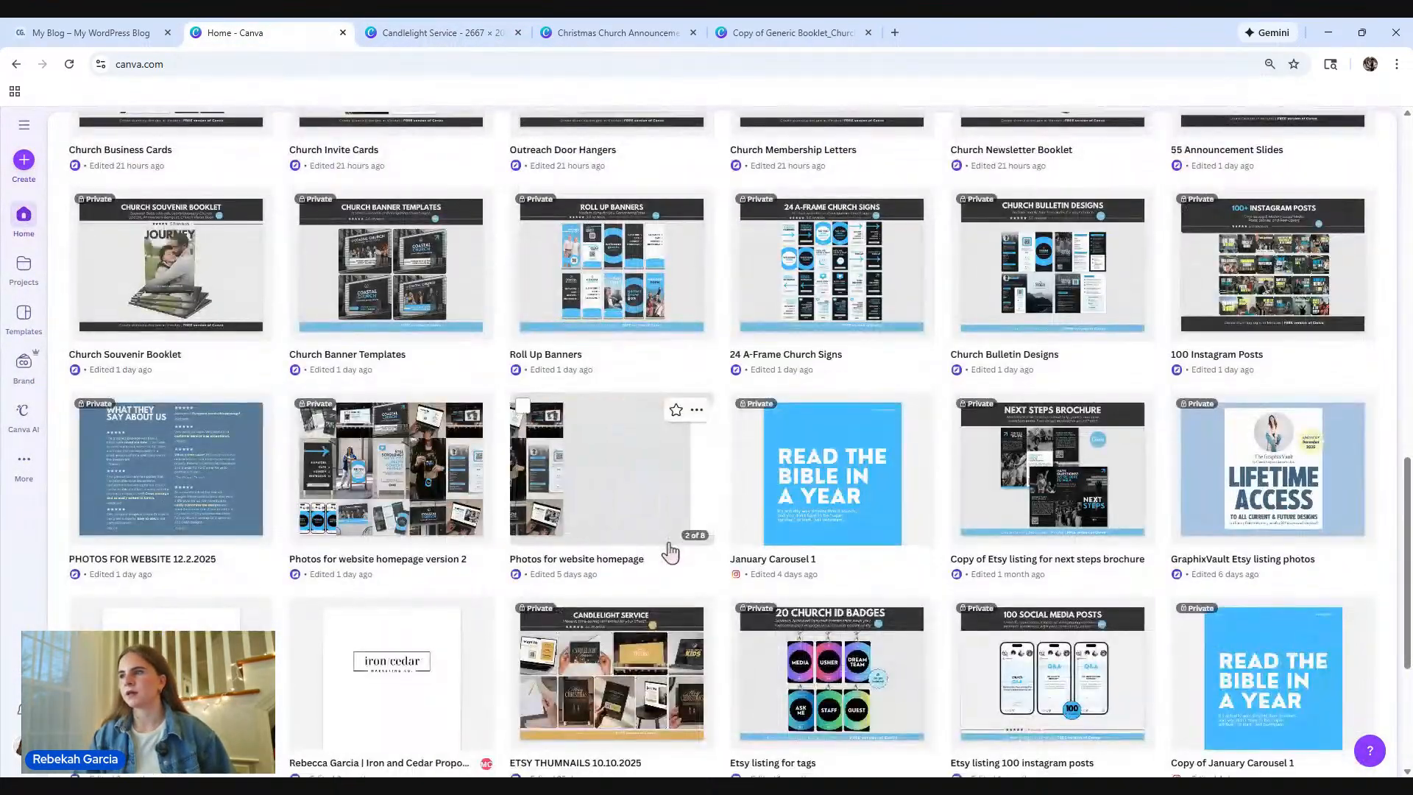
scroll(669, 552, down, 6)
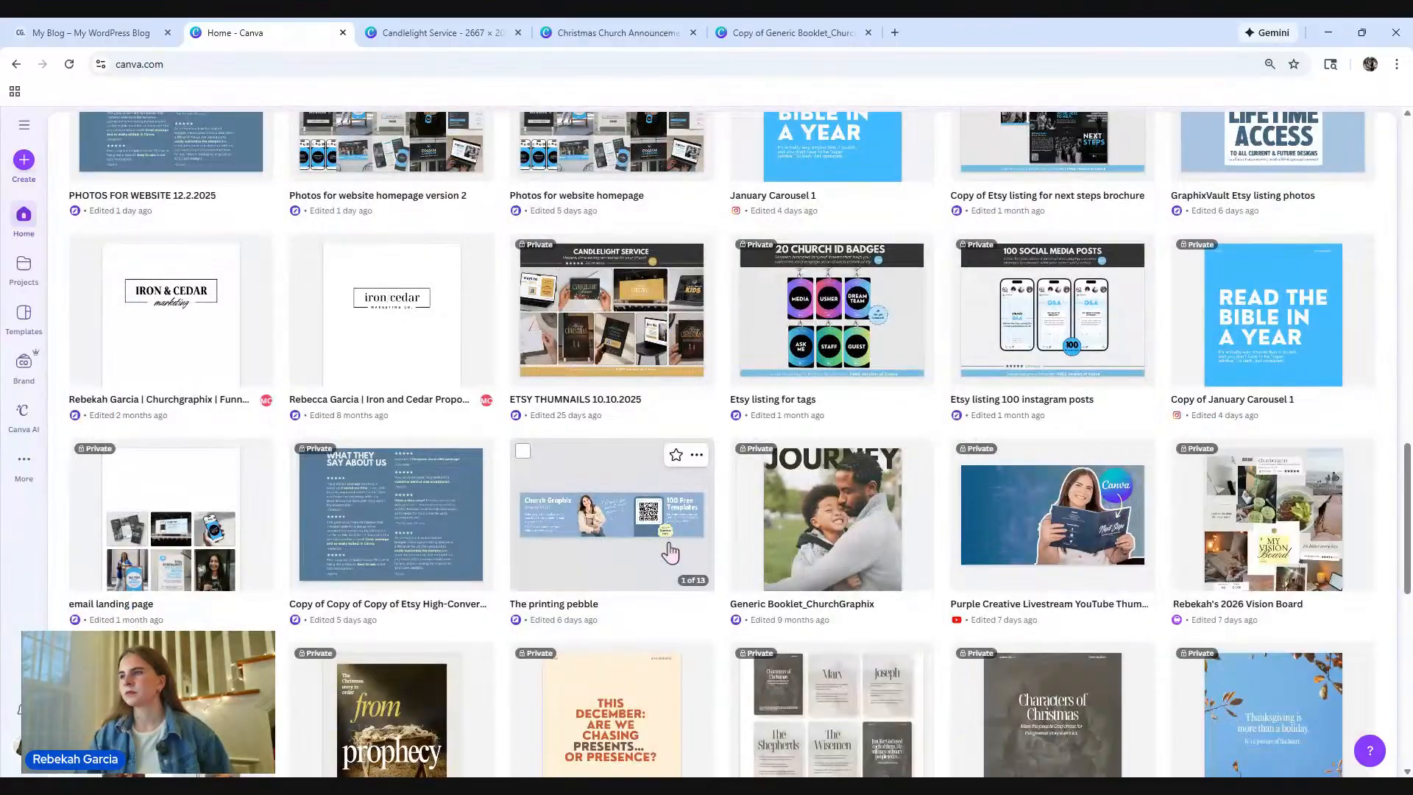
scroll(670, 552, down, 5)
scroll(670, 552, up, 20)
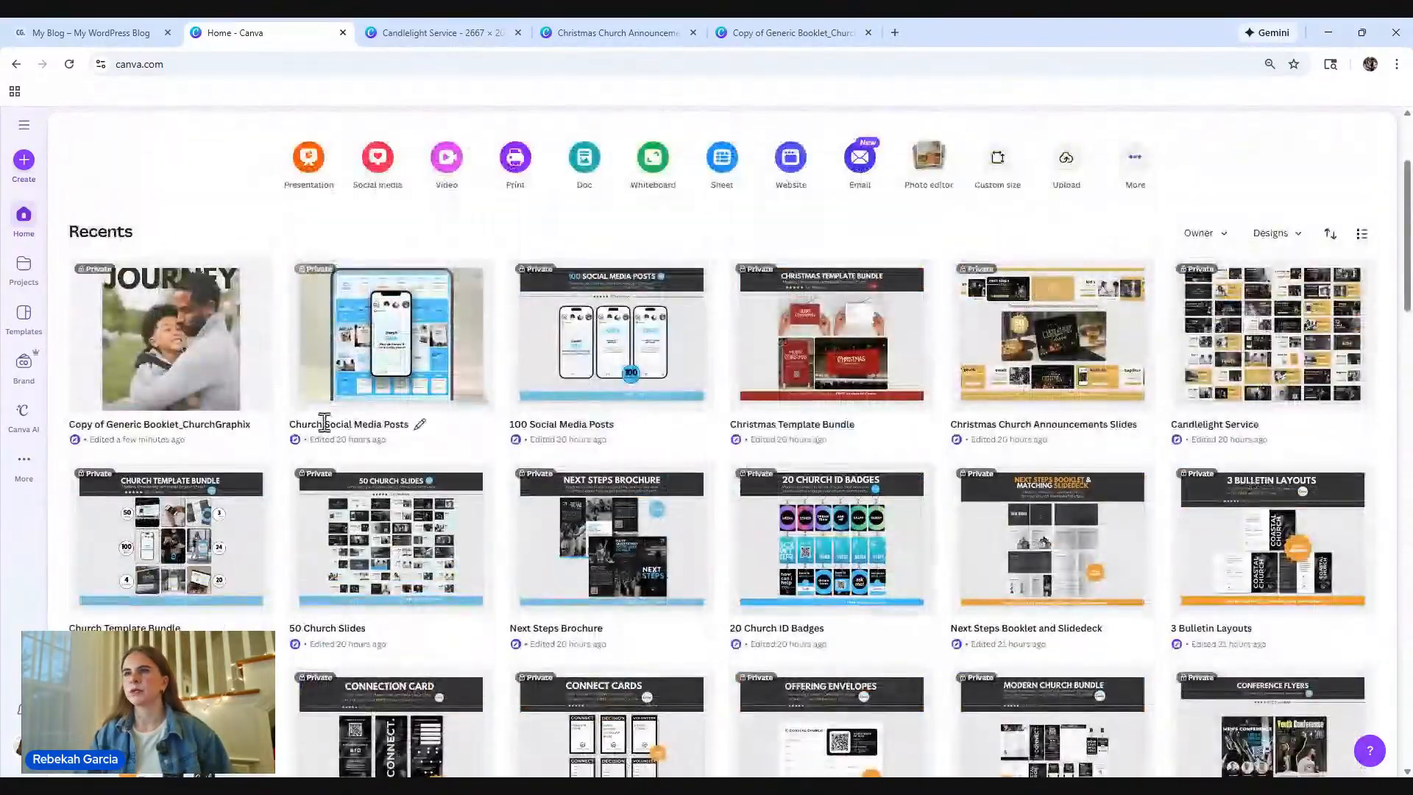
click(162, 365)
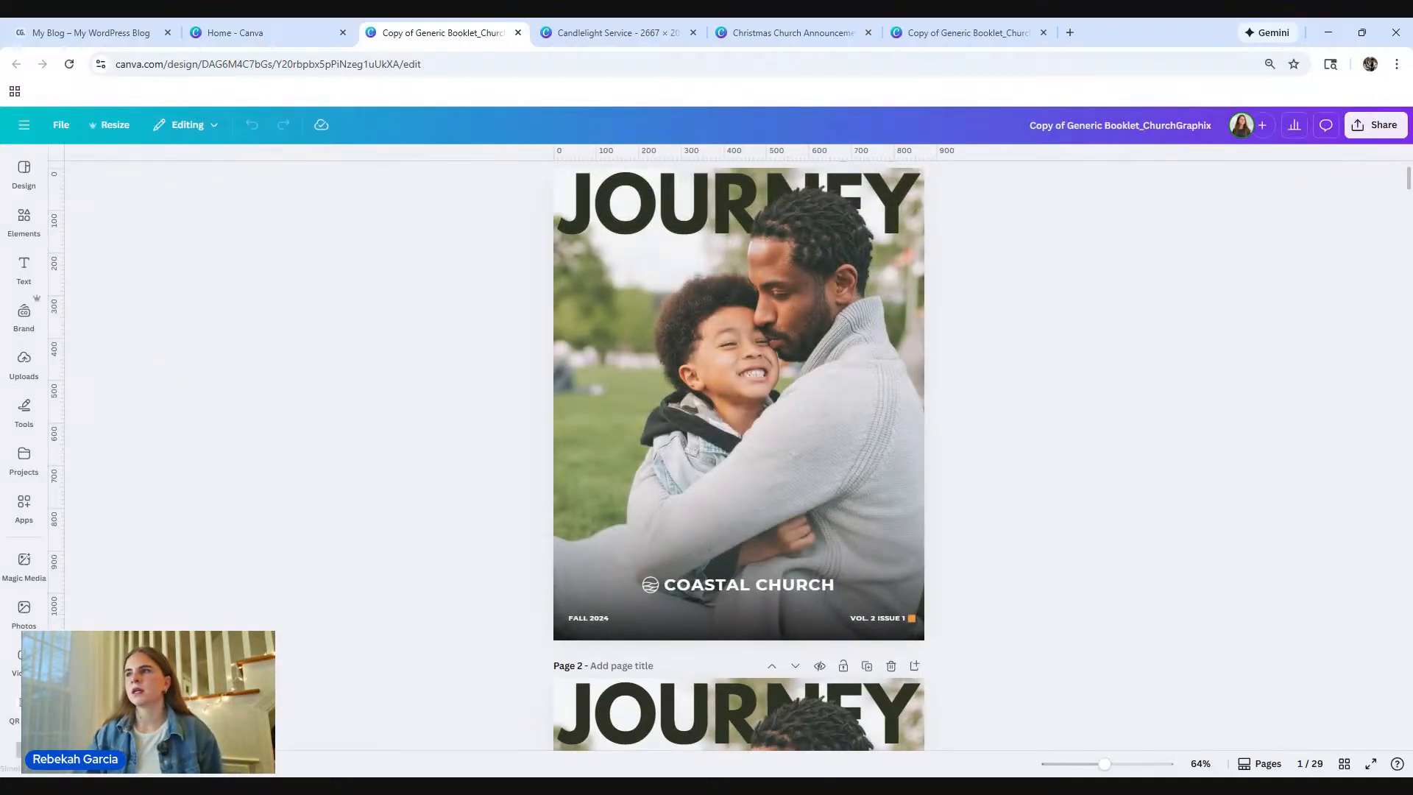
Step: Start a custom-size resize of the booklet and set its units to inches
click(110, 127)
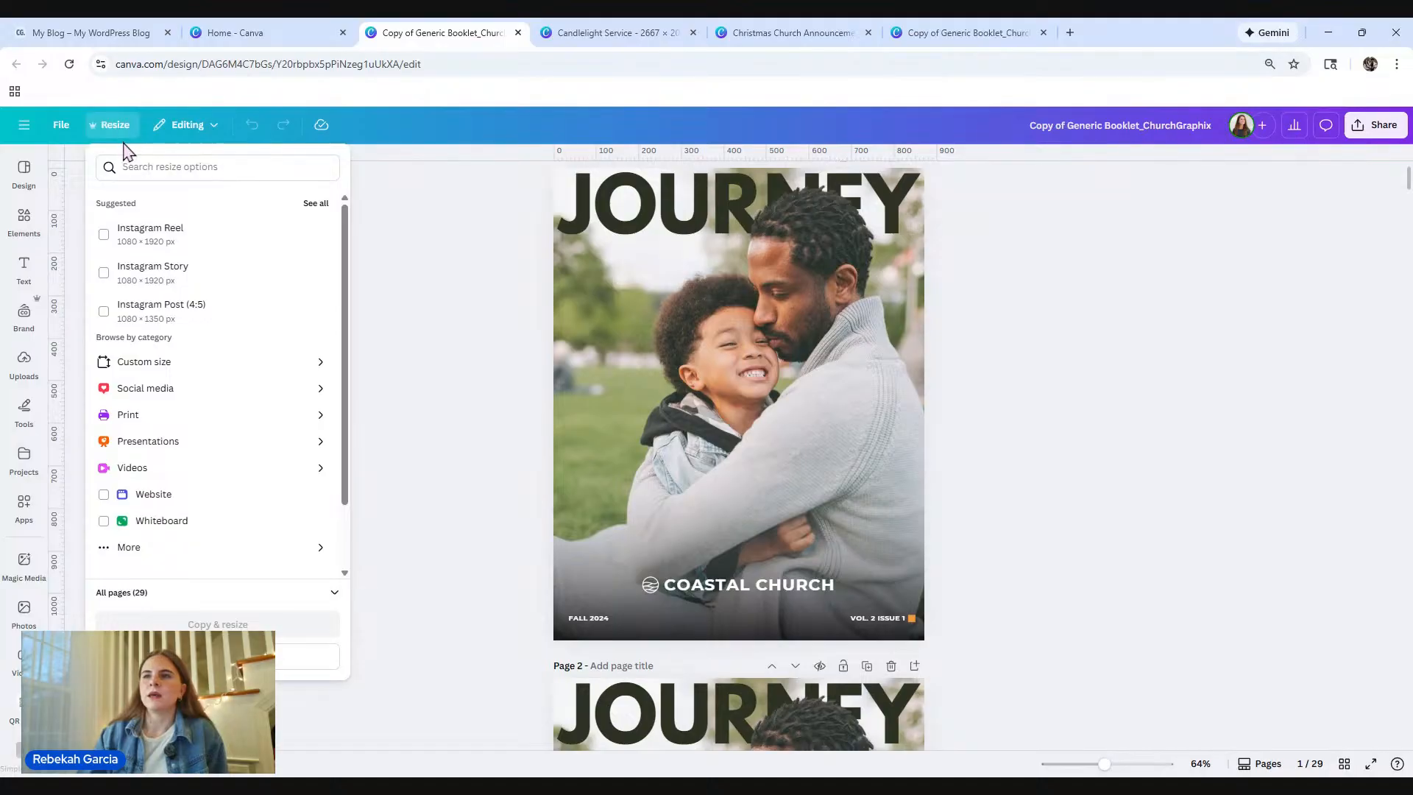
click(218, 363)
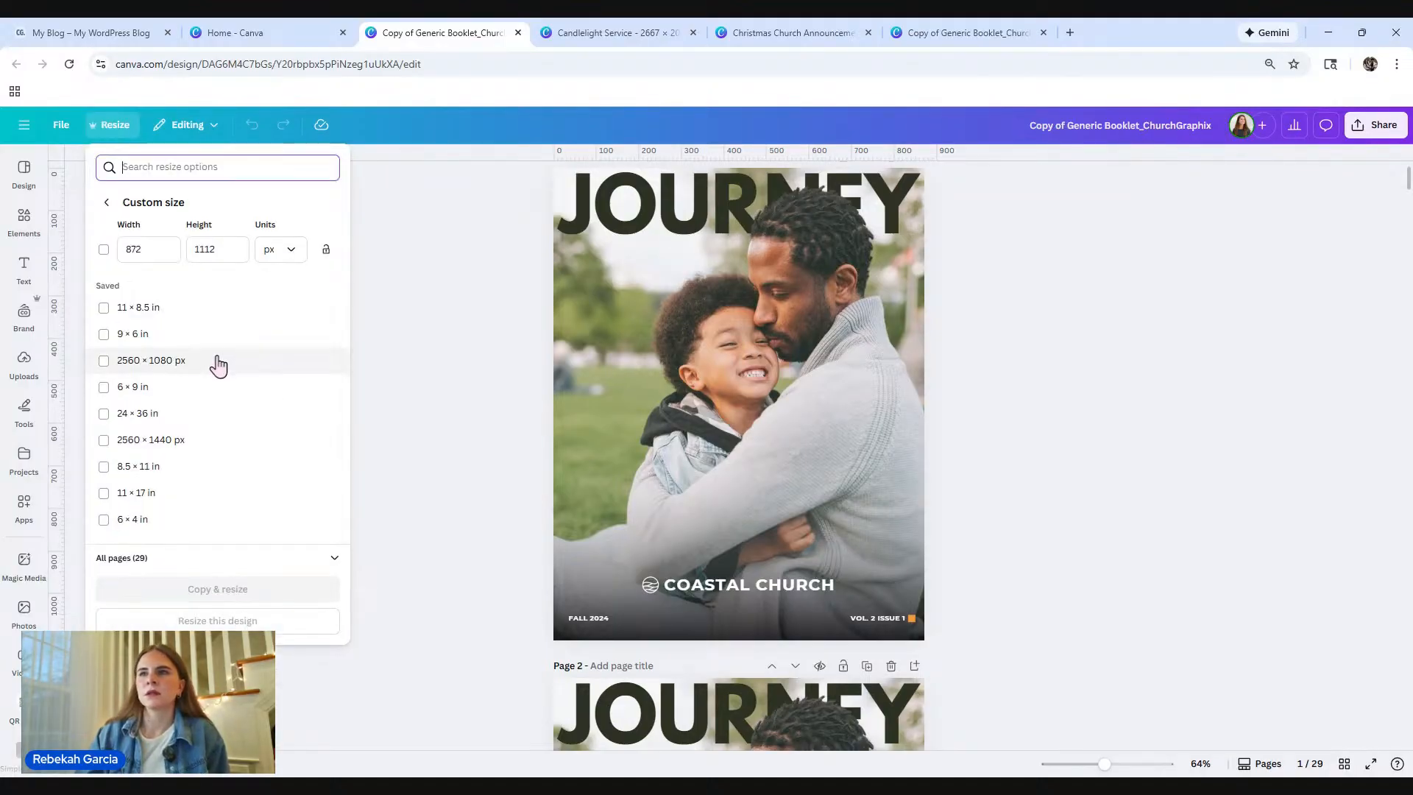
click(280, 250)
click(285, 313)
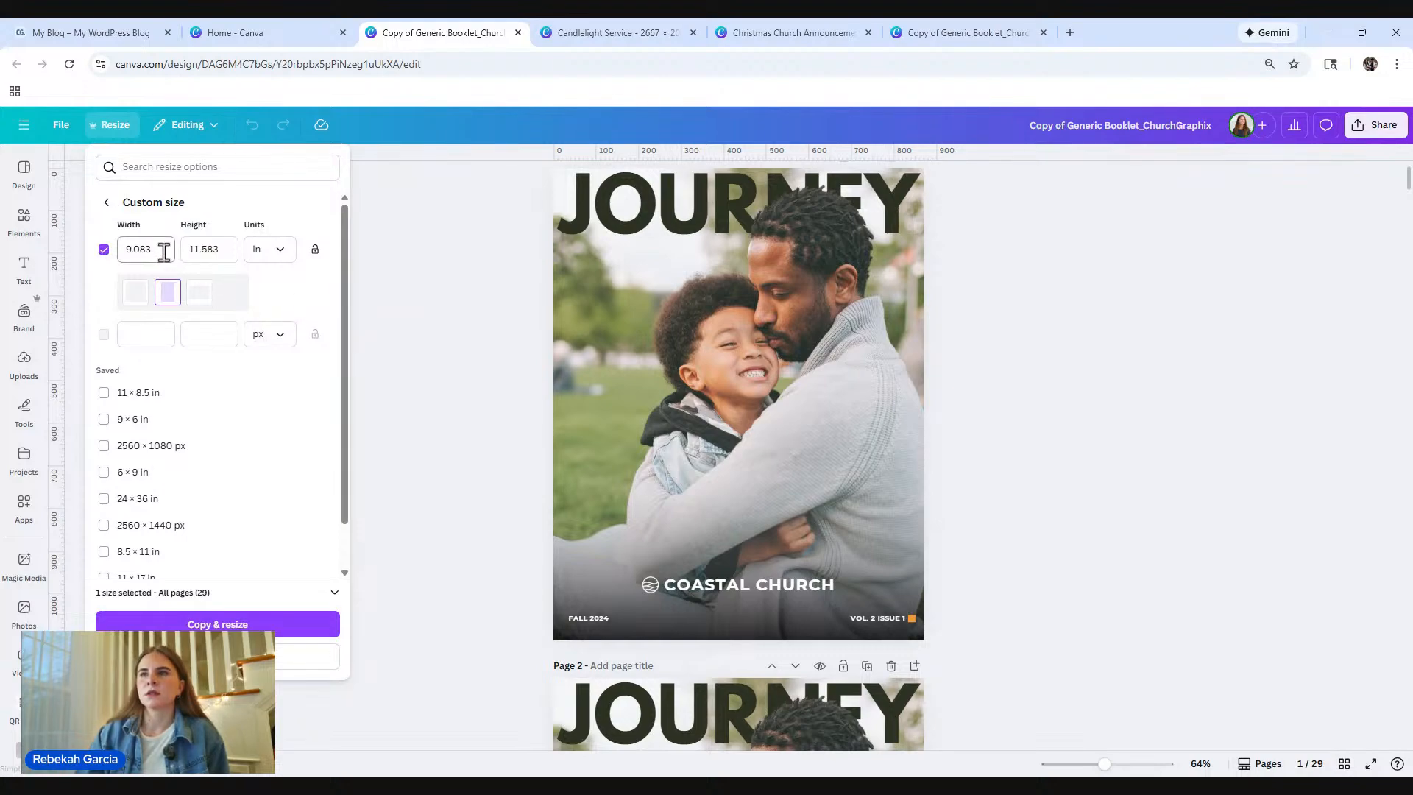
Step: Set the custom size to 8 in wide by 10 in high, create a resized copy of all pages and open it
drag(163, 249, 125, 256)
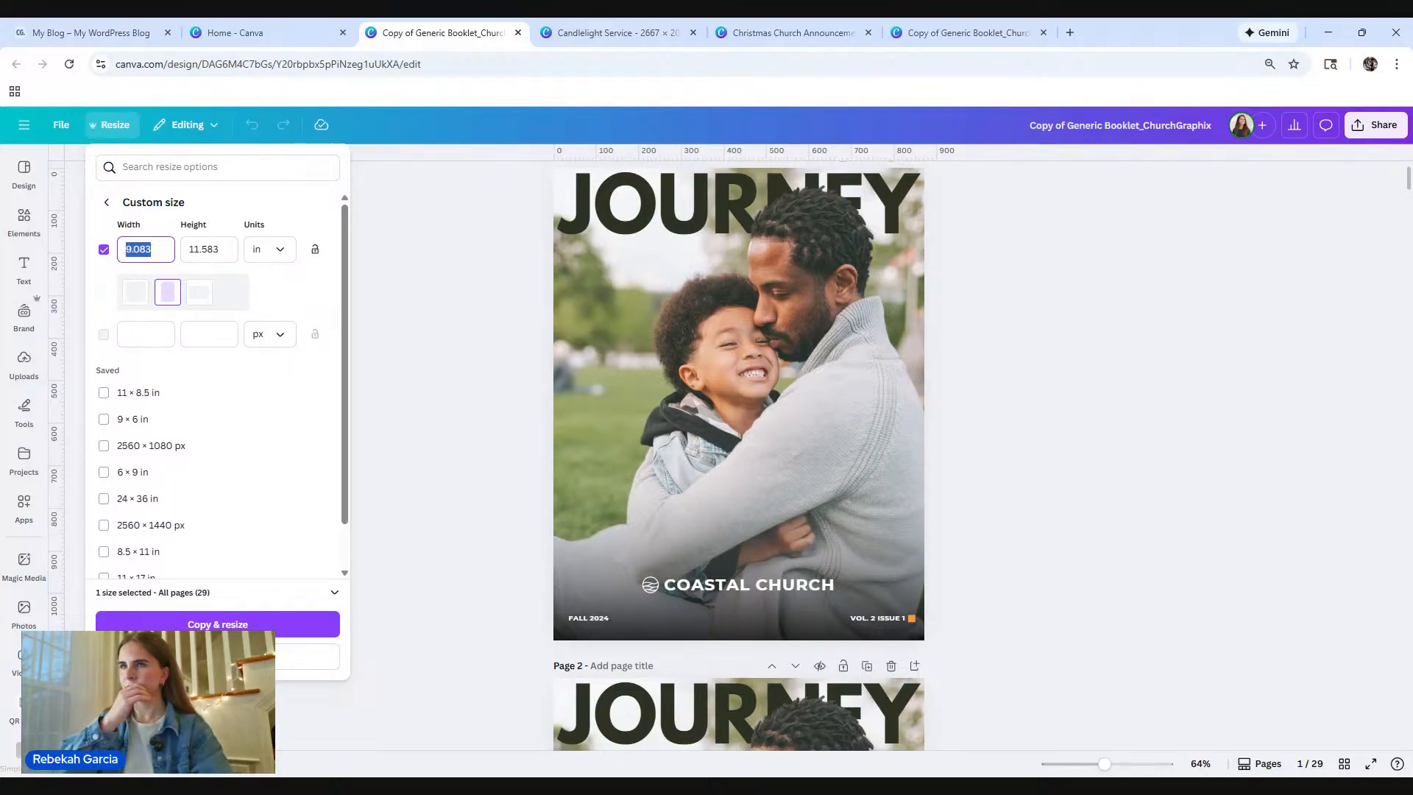
text(8)
key(Tab)
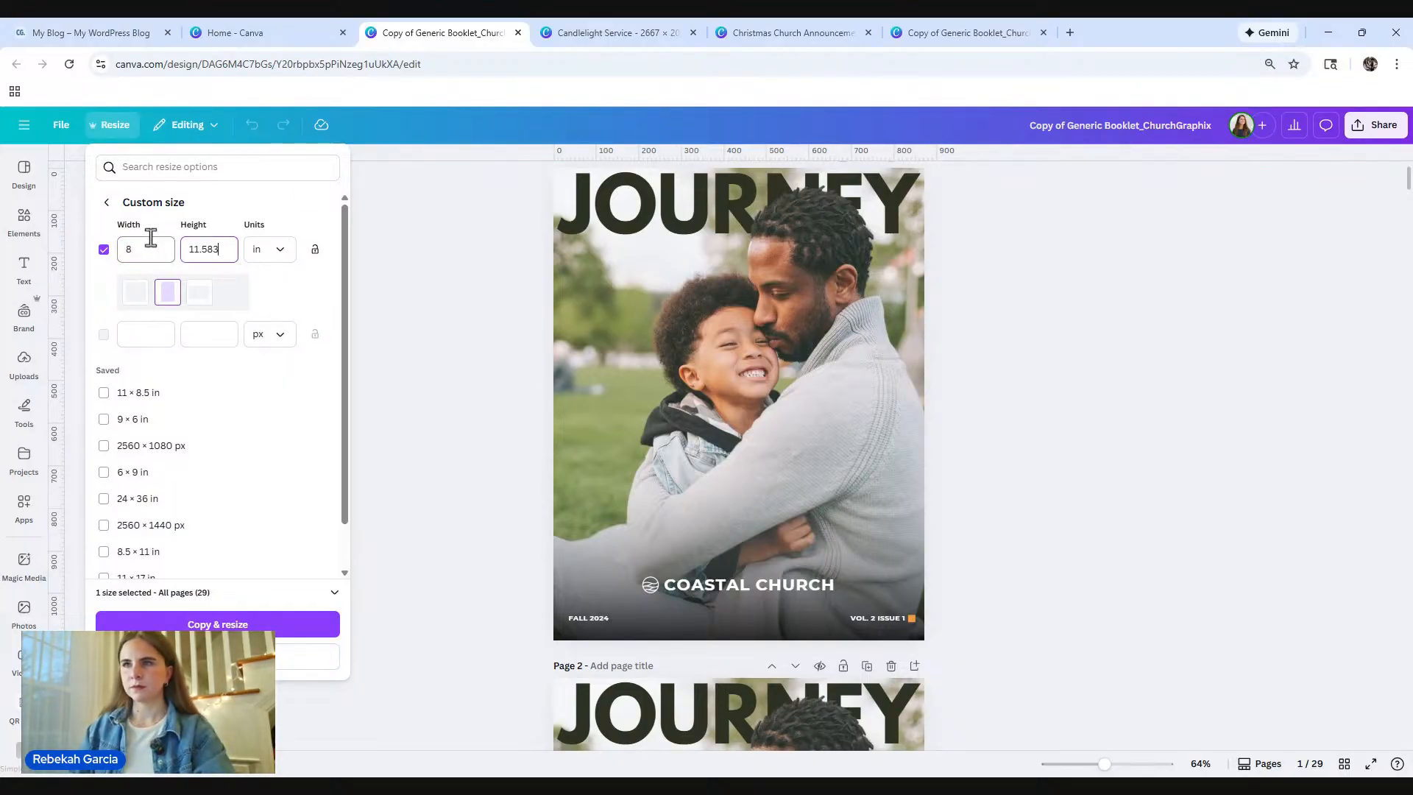
double_click(218, 249)
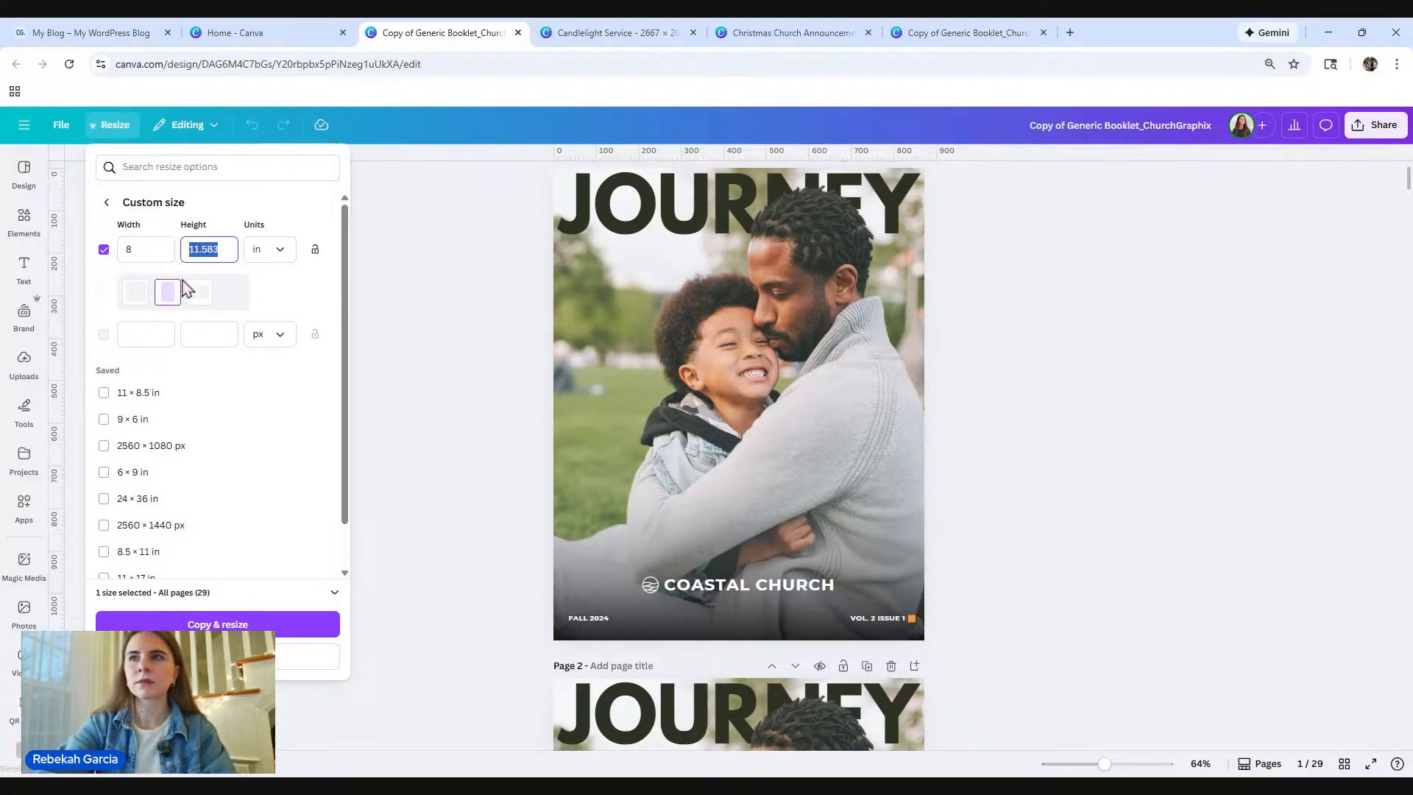
text(10)
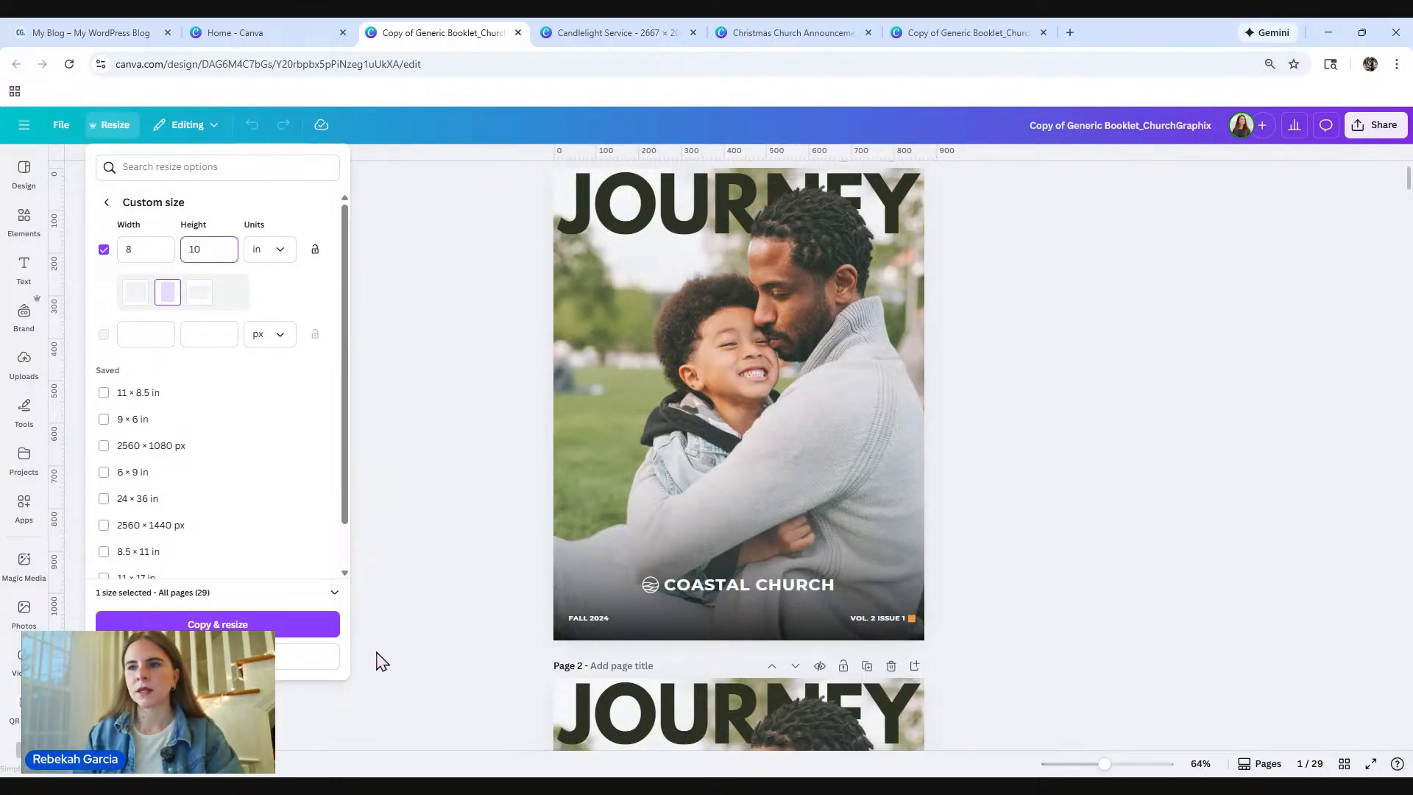
click(280, 626)
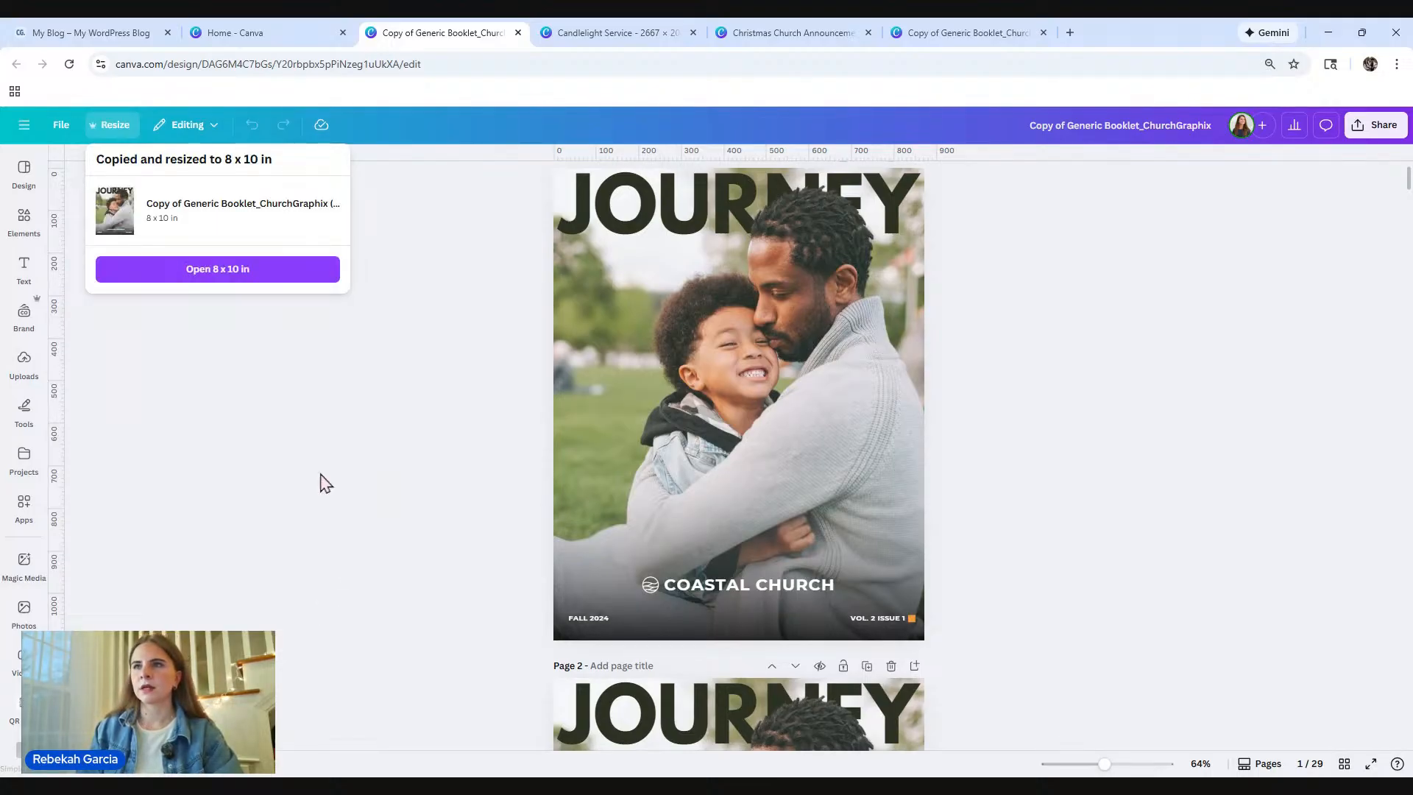
click(247, 277)
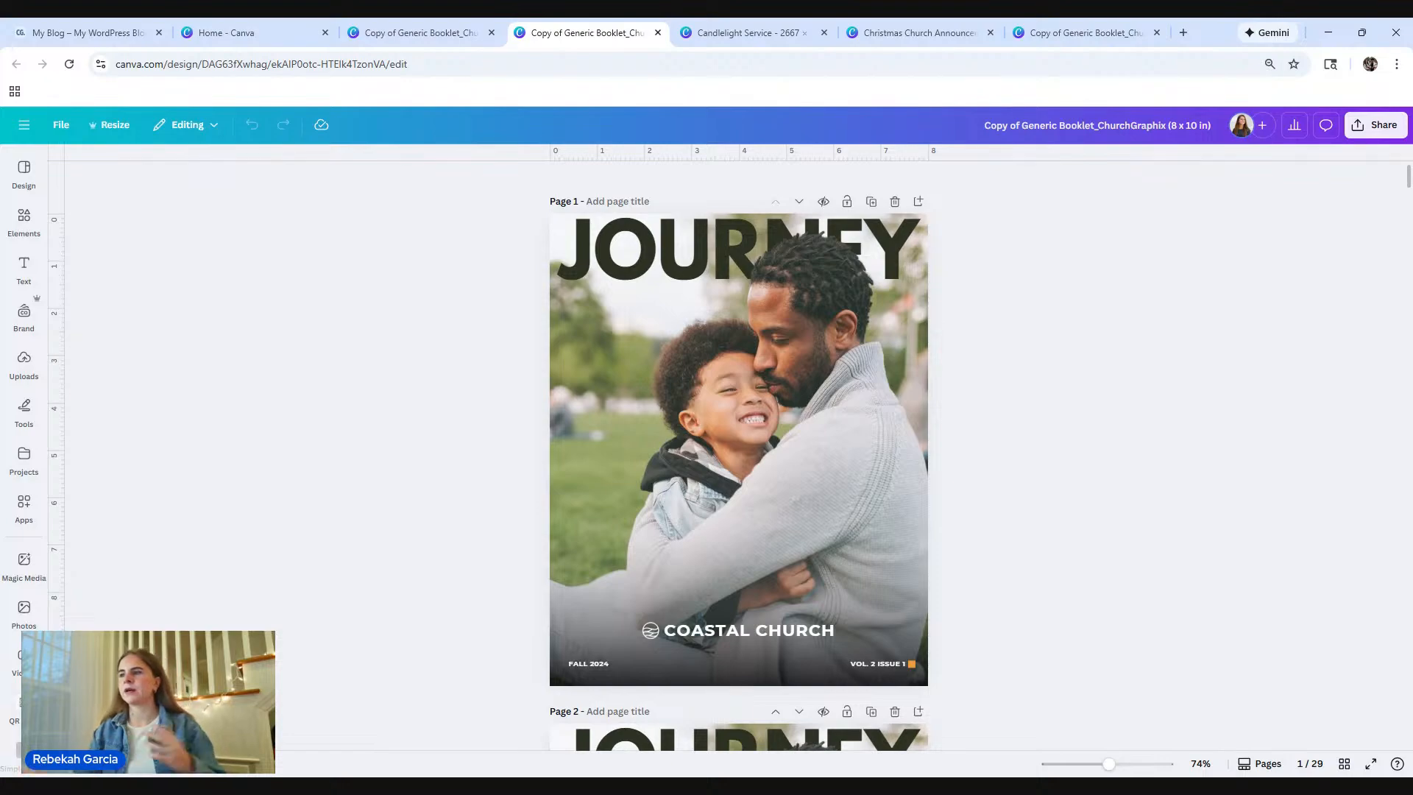
Step: Check how the covers and the pastor's letter page fit the resized 8 x 10 in copy
scroll(1126, 496, down, 5)
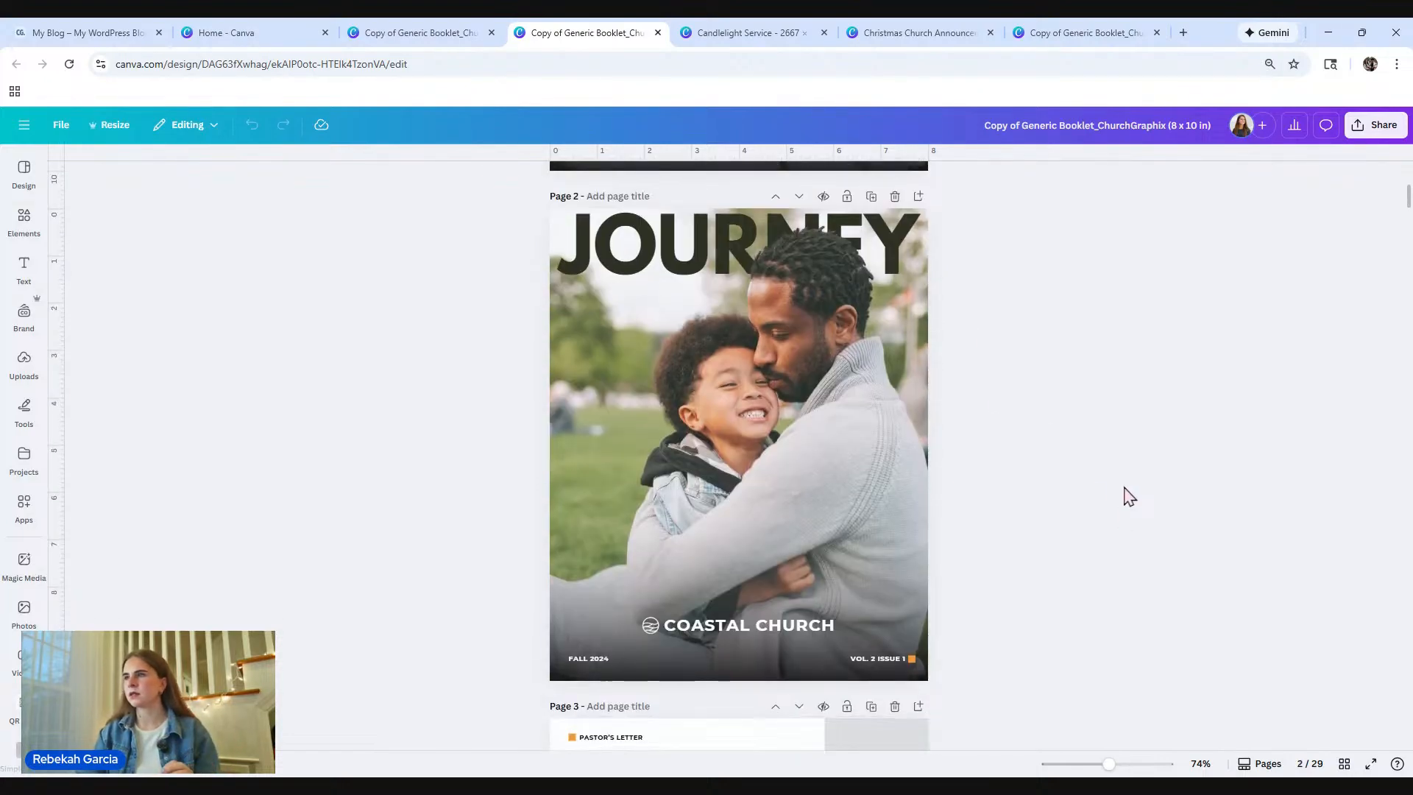
scroll(1051, 441, up, 3)
scroll(1051, 441, up, 3)
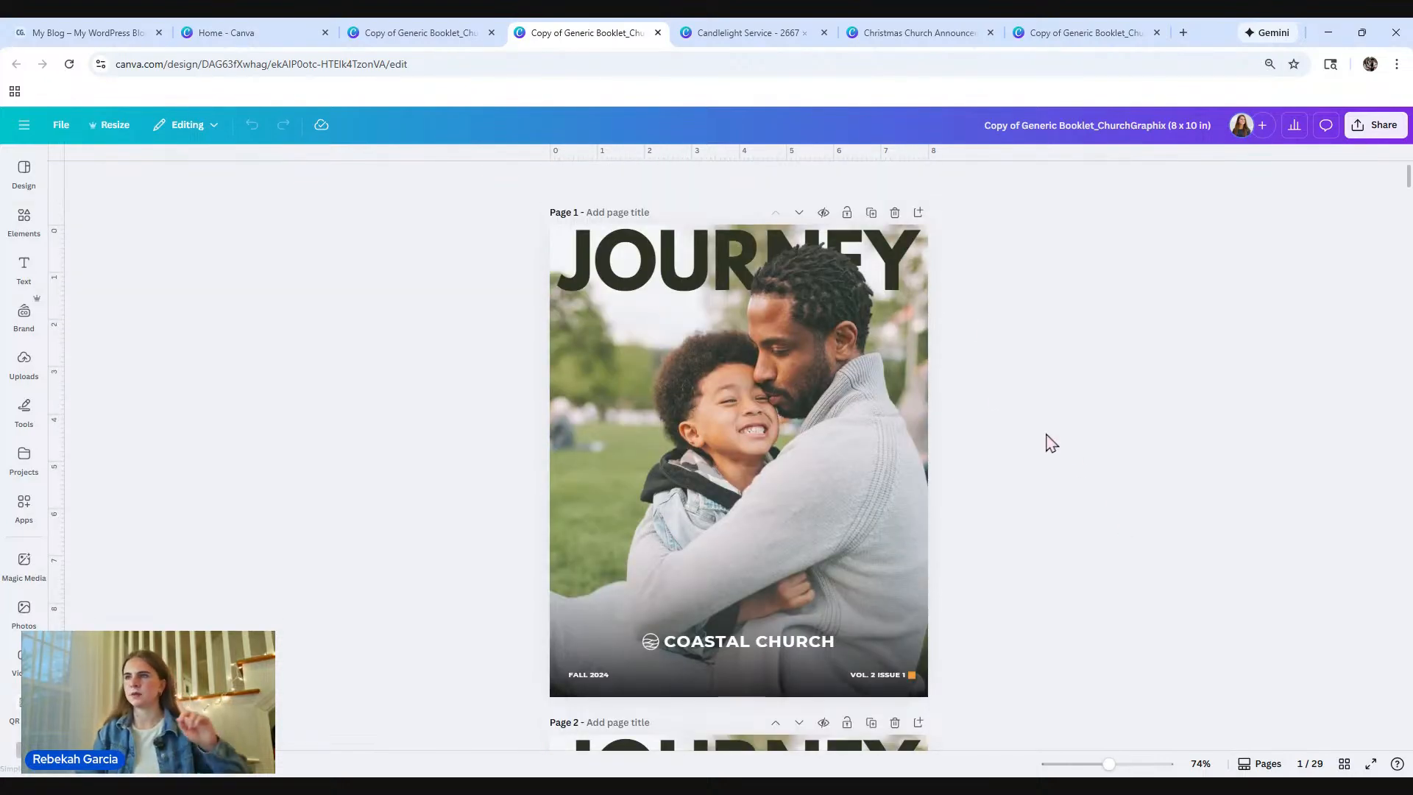
scroll(1051, 442, down, 12)
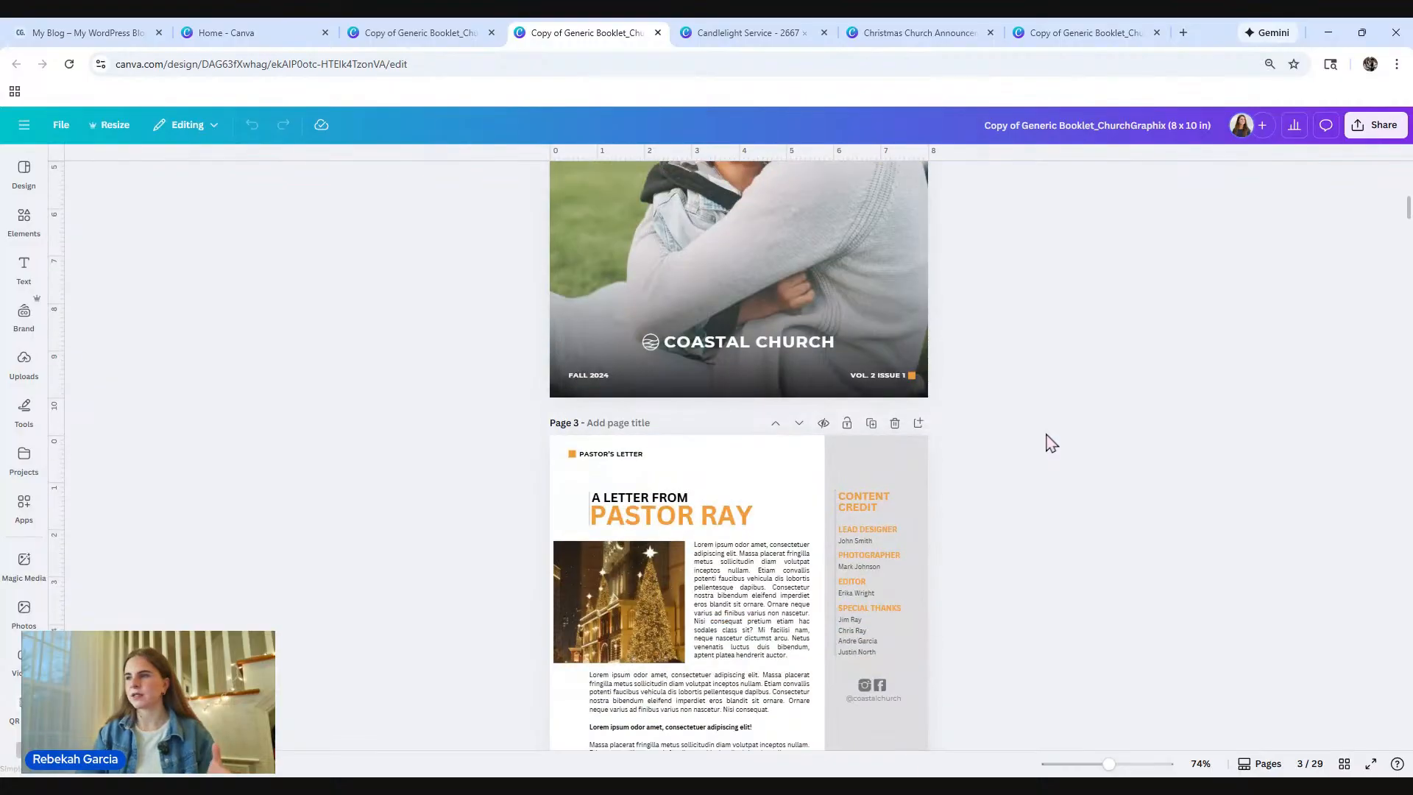
Step: Widen the Christmas tree photo on page 3 so it reaches the left edge of the page
scroll(1051, 442, down, 3)
scroll(1047, 442, up, 4)
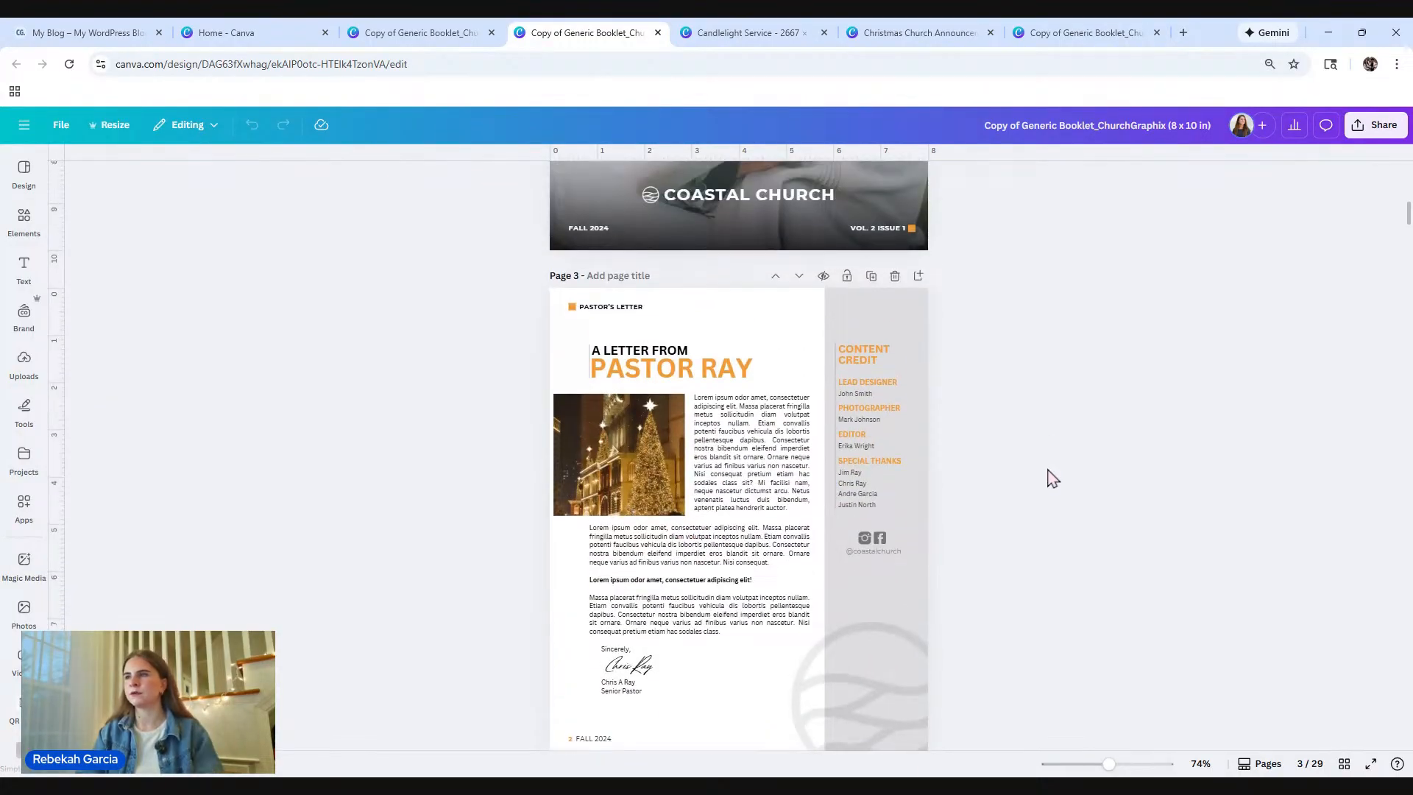
click(593, 439)
drag(555, 455, 546, 456)
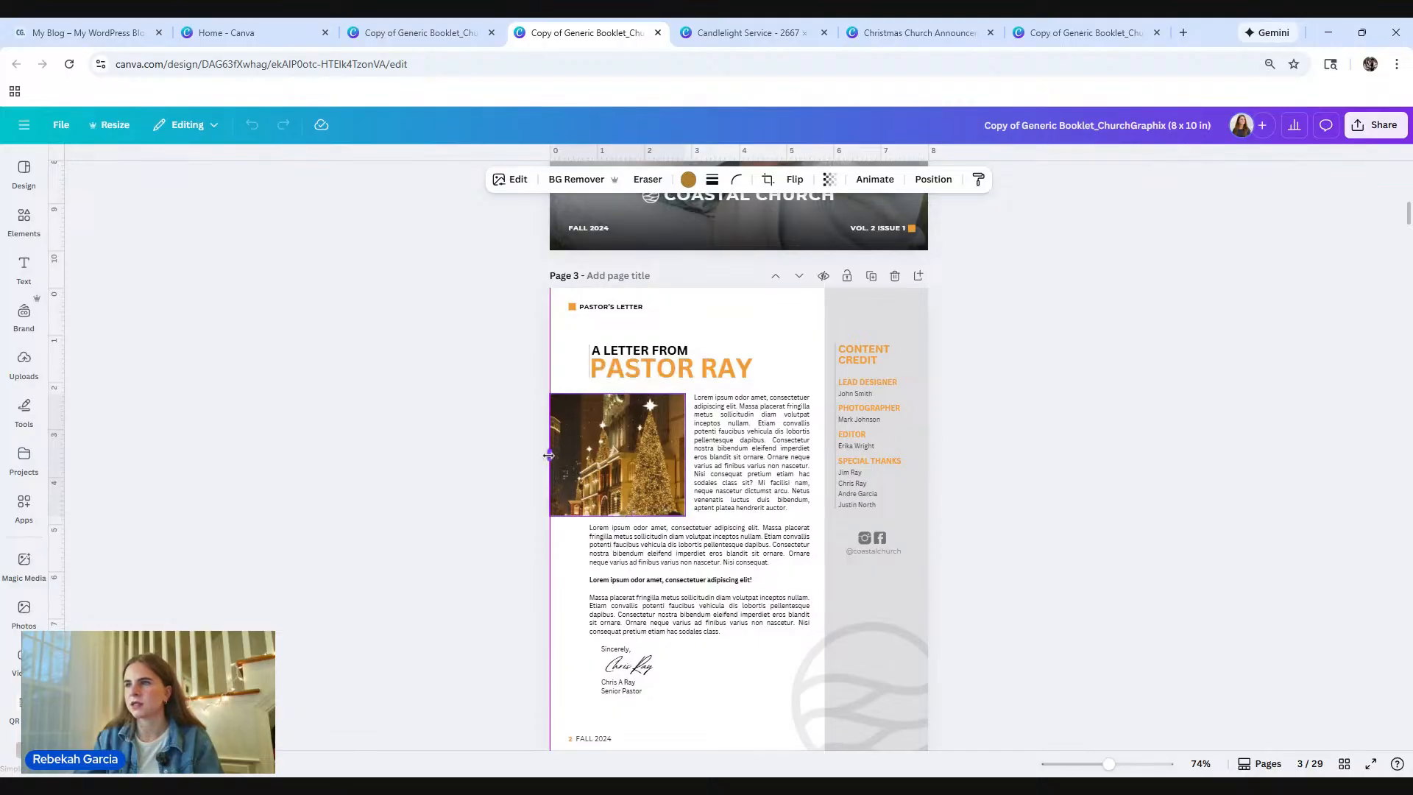
click(513, 459)
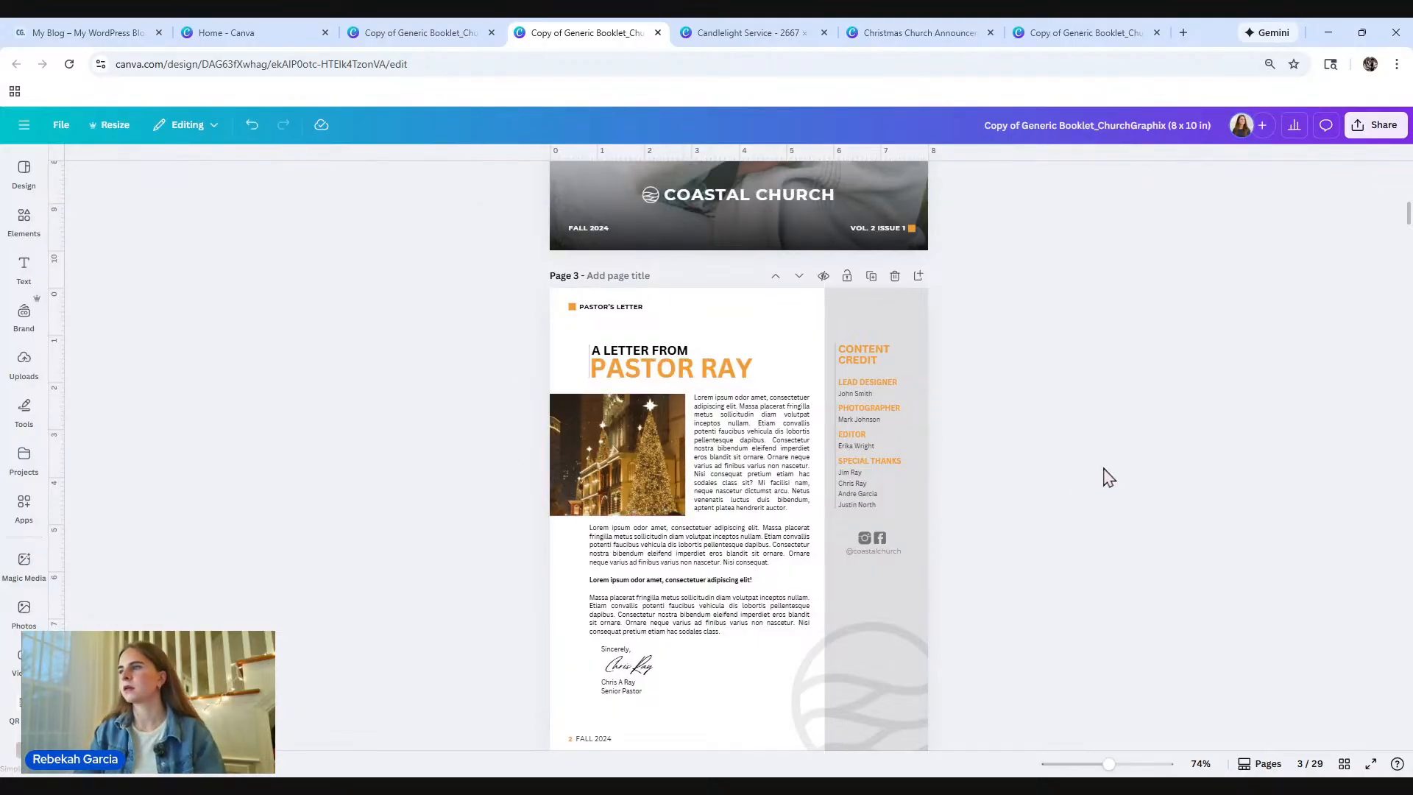
Step: Stretch the background image of the July to December timeline on page 8 past the left edge of the page
scroll(1108, 477, down, 8)
scroll(1107, 477, down, 12)
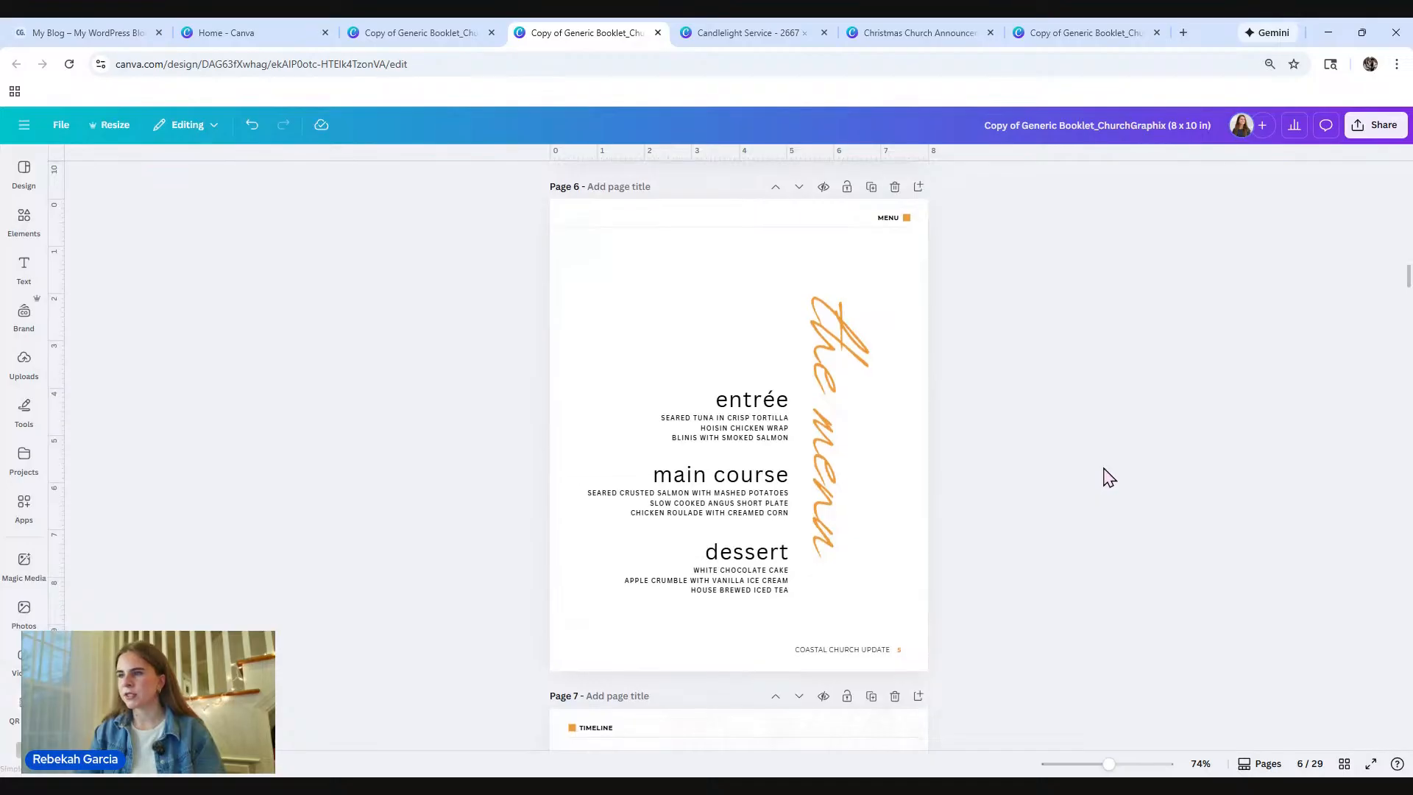
scroll(1108, 477, down, 6)
scroll(1109, 477, down, 2)
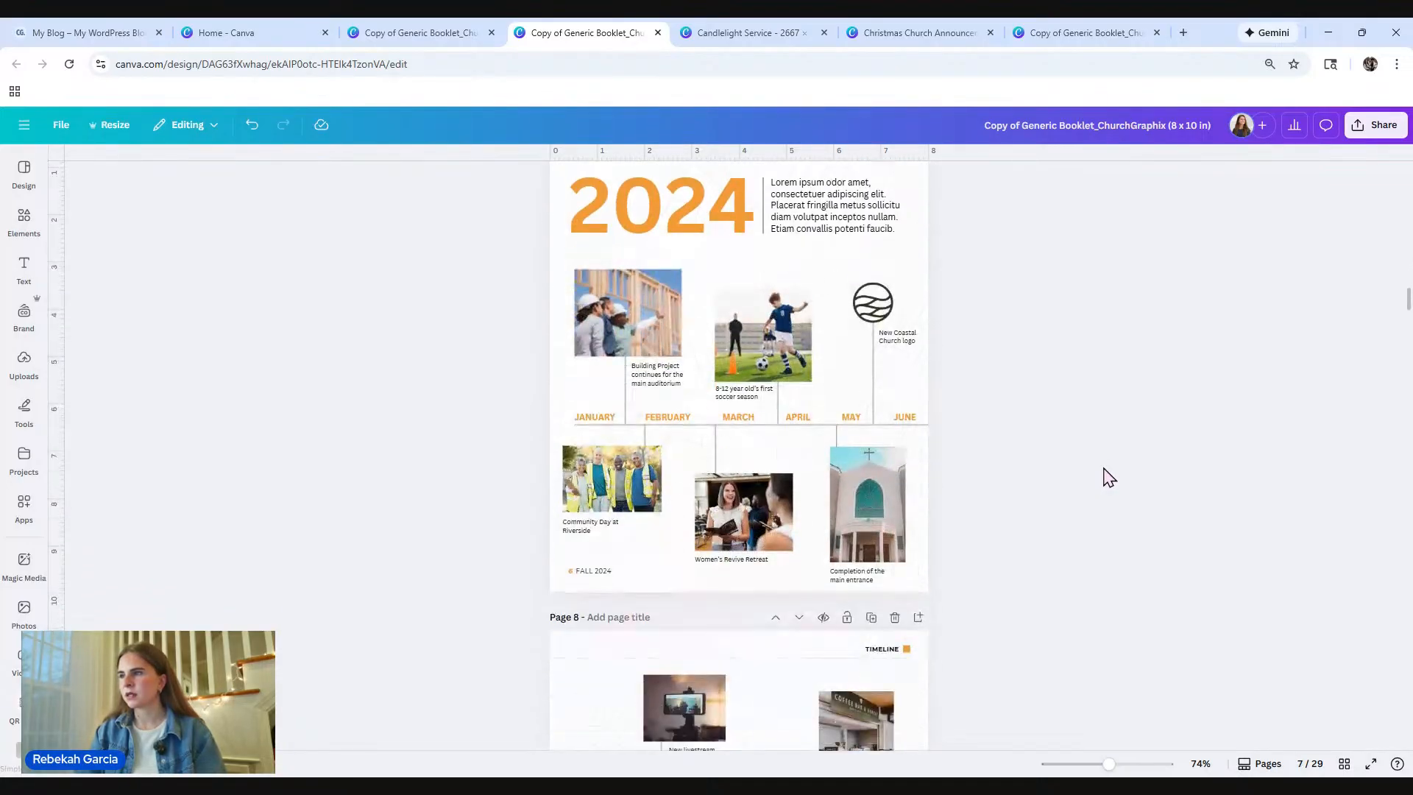
scroll(1109, 476, up, 2)
scroll(1109, 477, down, 7)
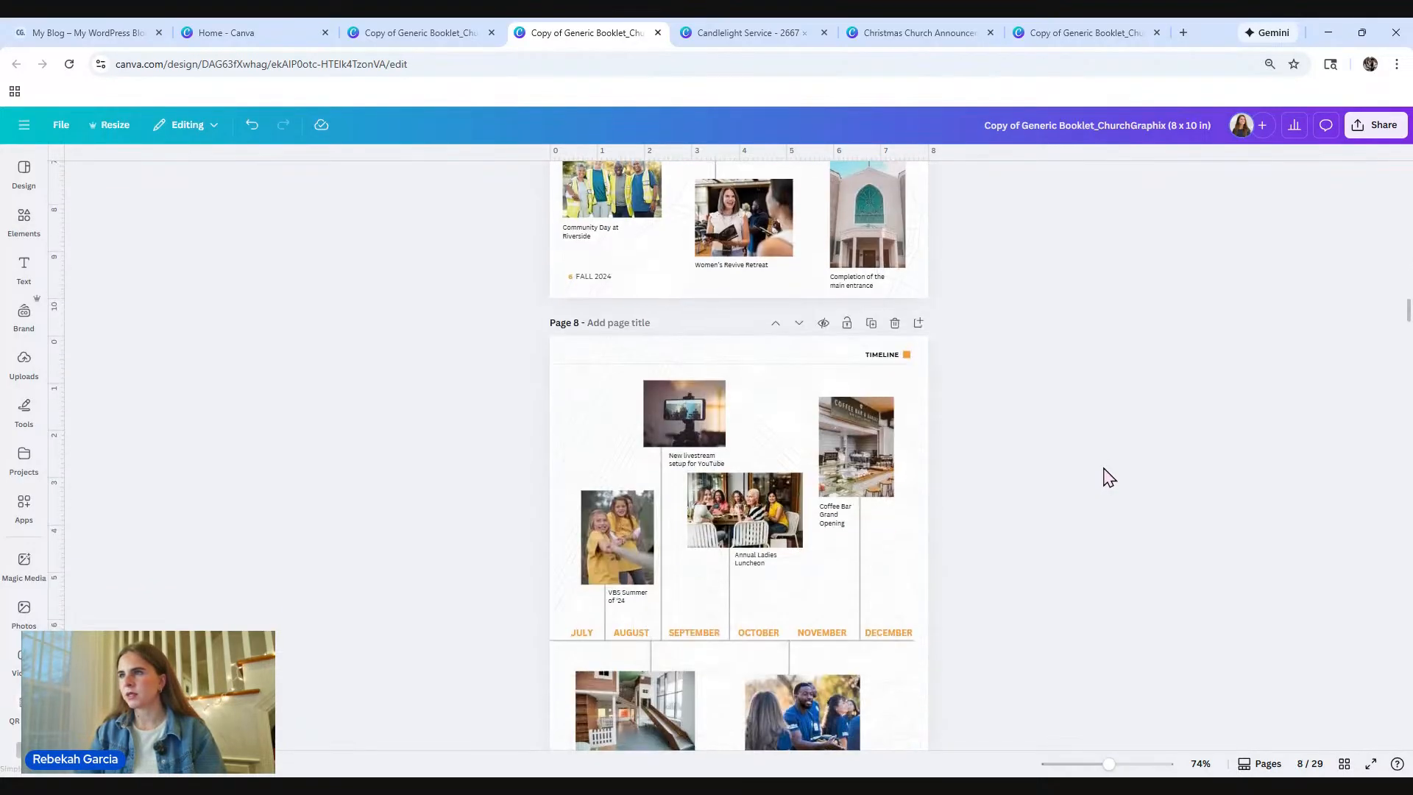
click(574, 290)
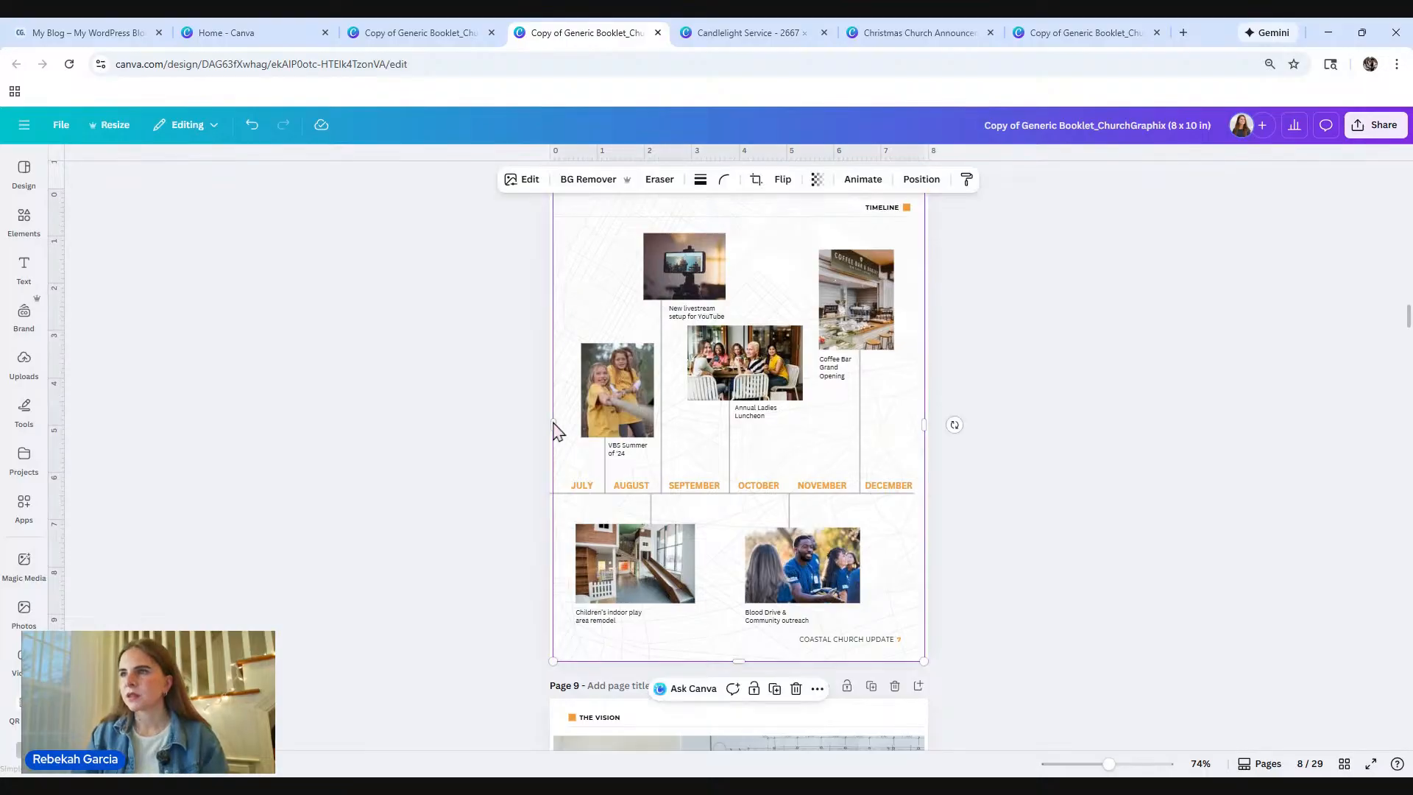
drag(551, 424, 533, 420)
click(495, 442)
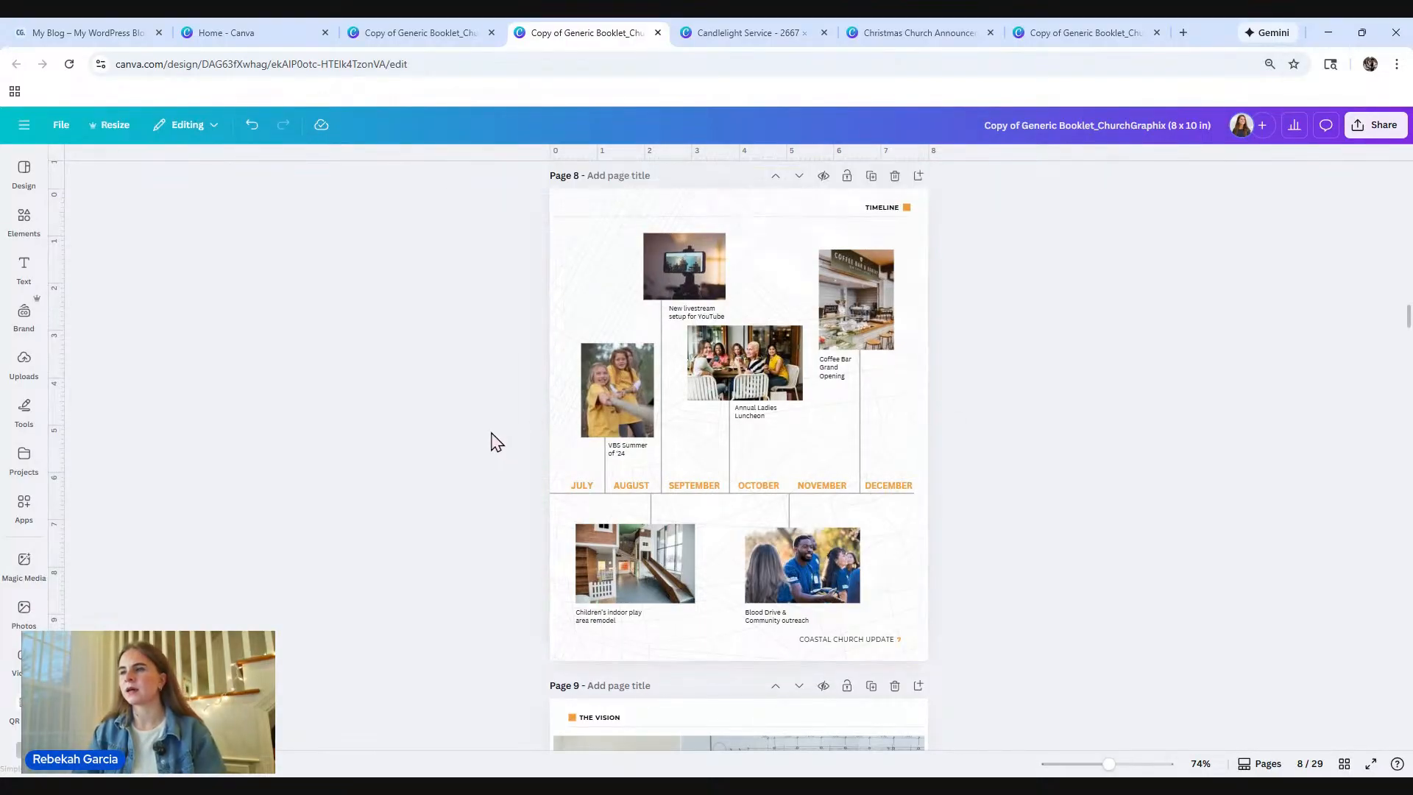
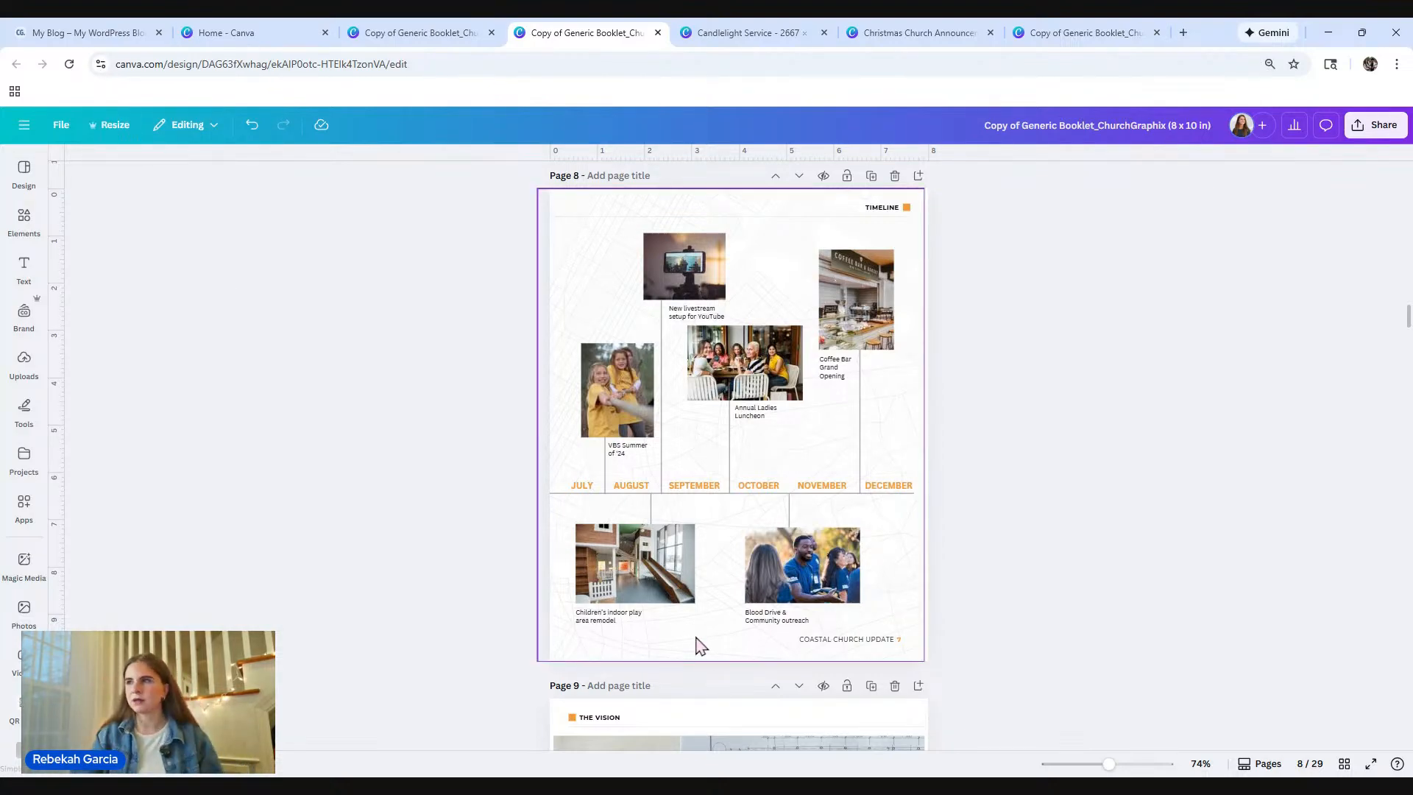
Step: Look back through the resized booklet from the timeline pages to the front cover
scroll(1180, 468, up, 15)
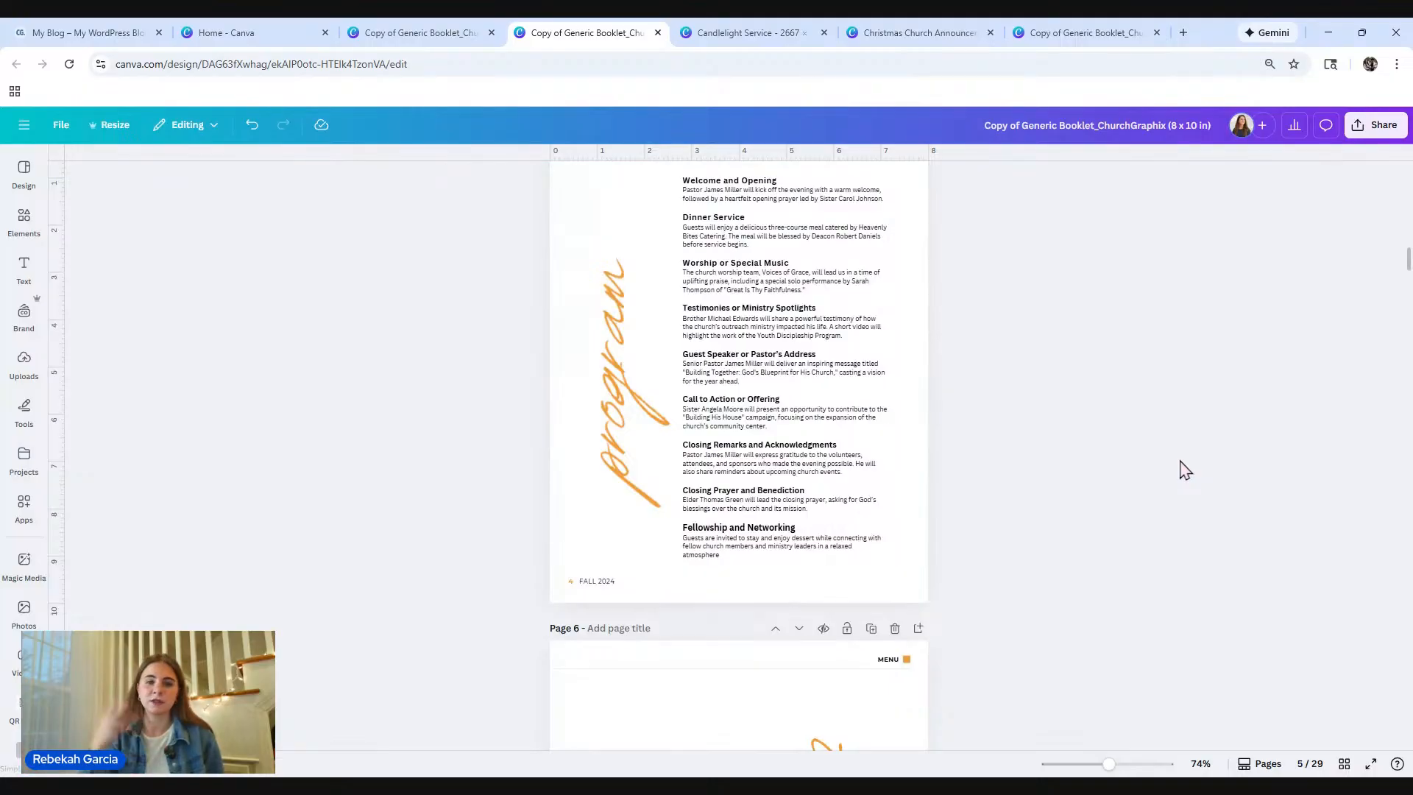
scroll(1185, 469, up, 15)
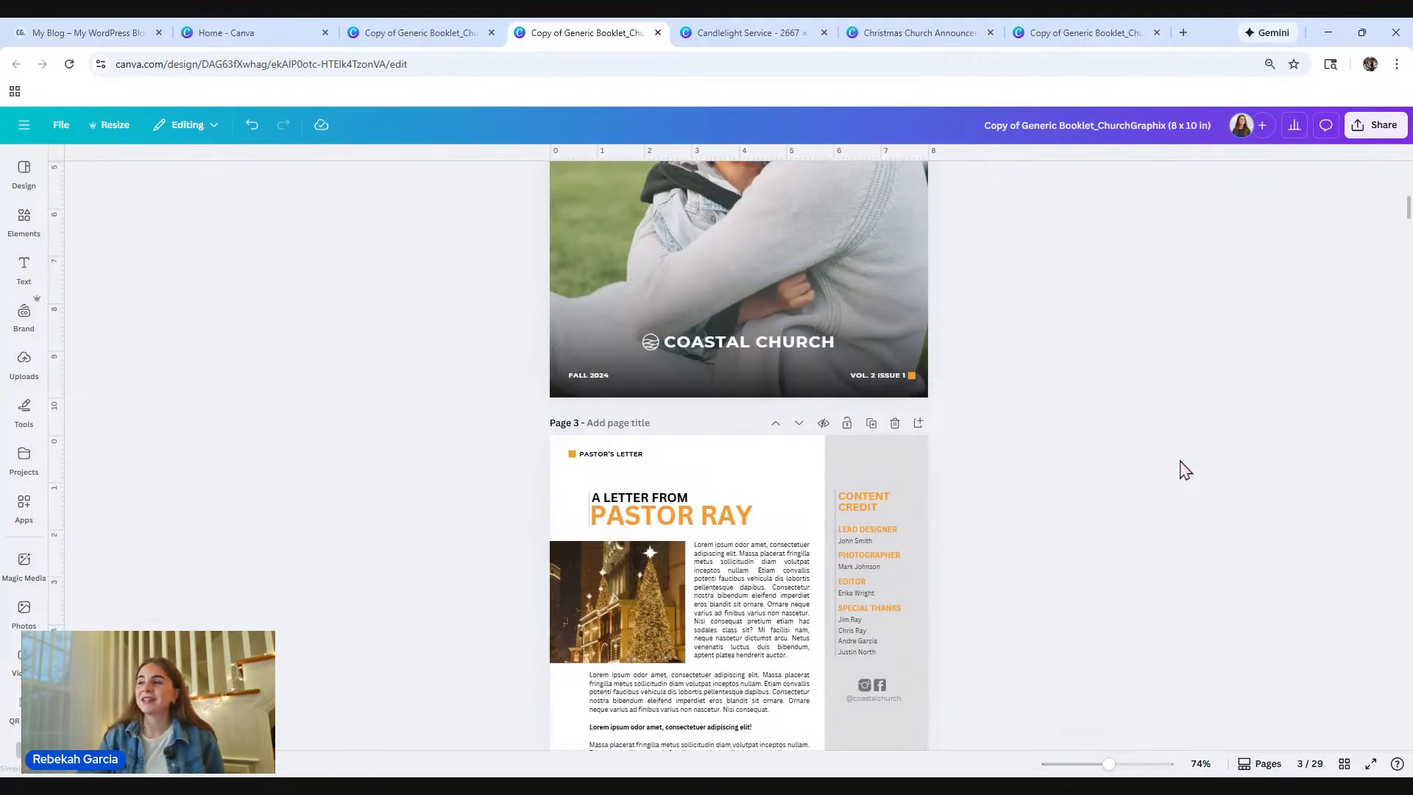
scroll(1185, 469, up, 5)
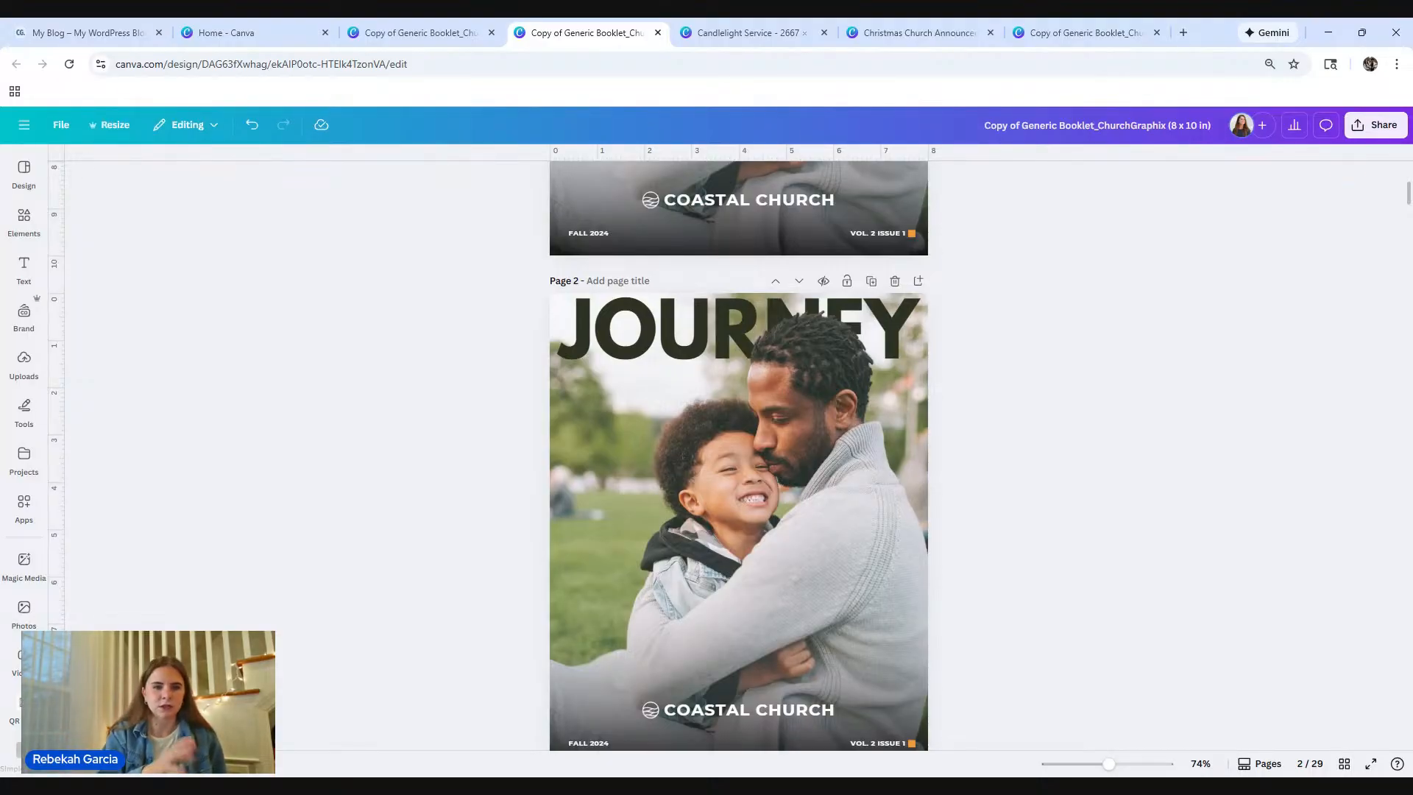
scroll(1148, 372, up, 5)
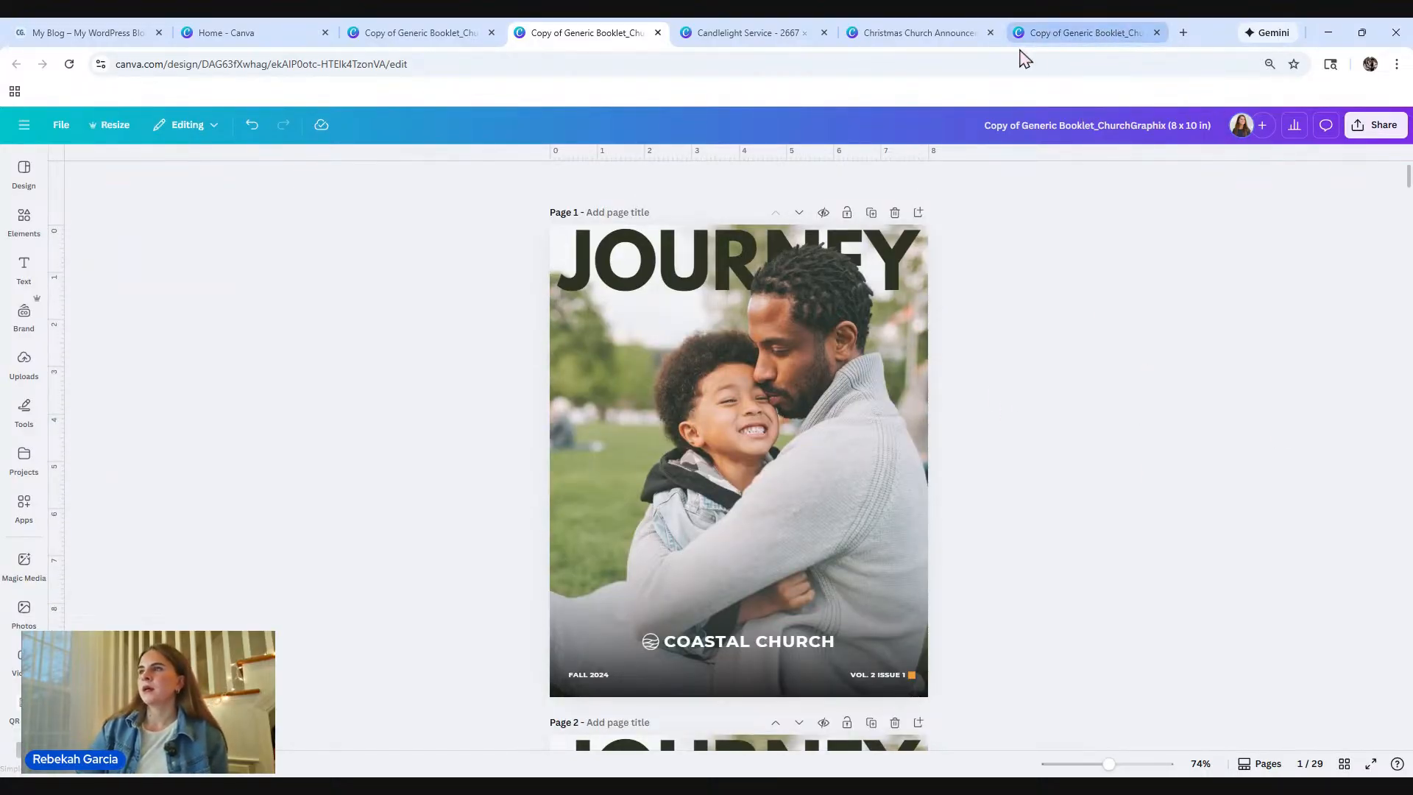
Step: Switch to the Candlelight Service design and examine its postcard, A-frame sign and flyer mockups
click(1054, 33)
click(944, 42)
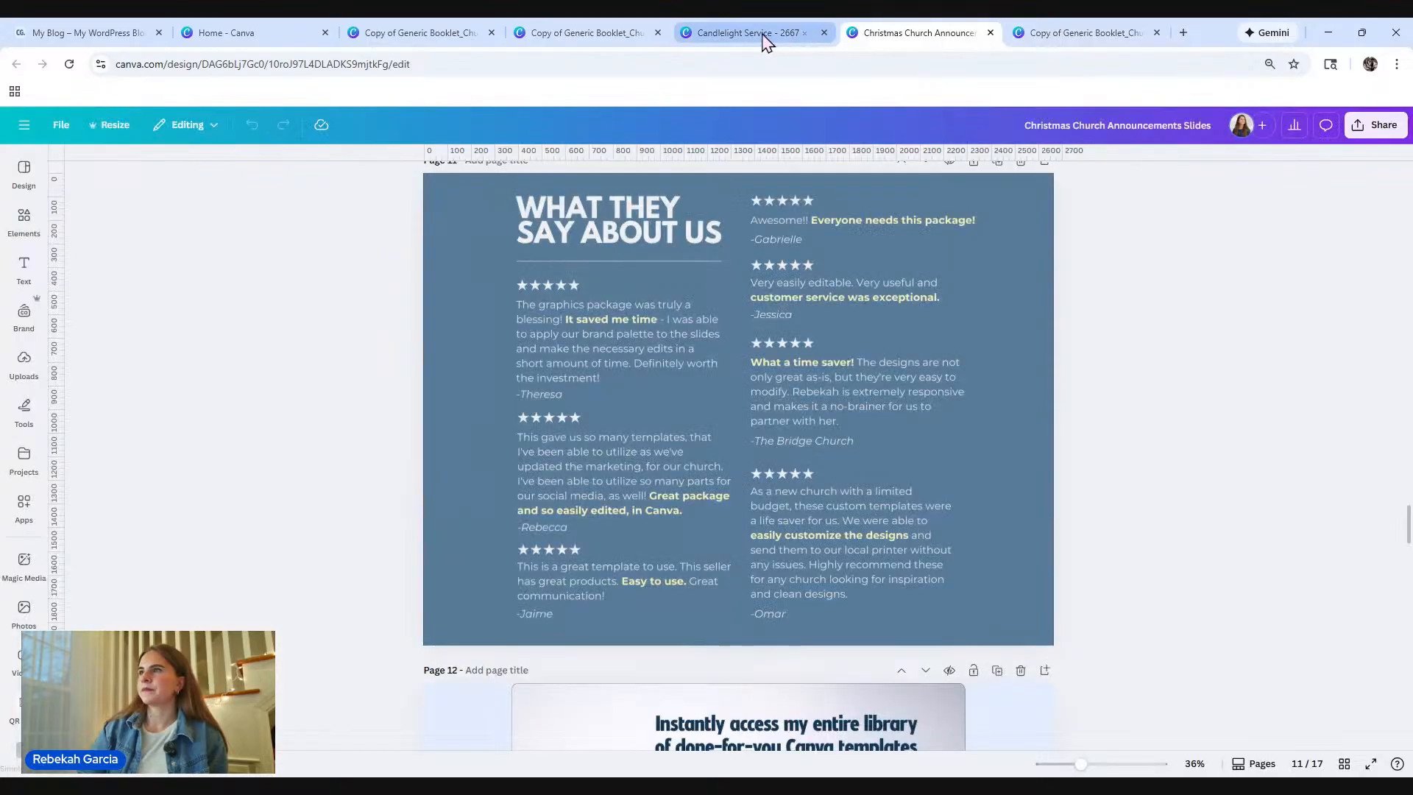
click(760, 41)
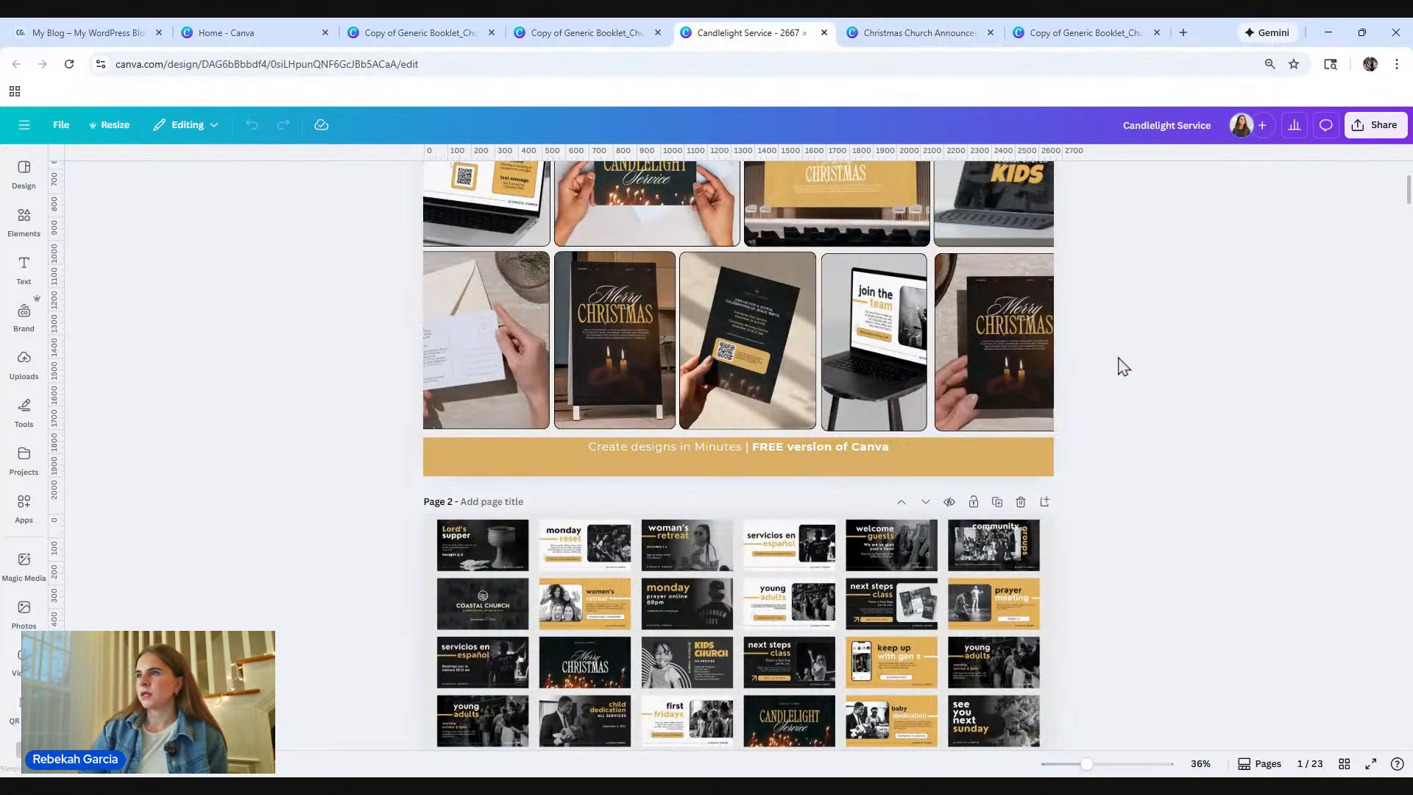
scroll(1123, 367, down, 10)
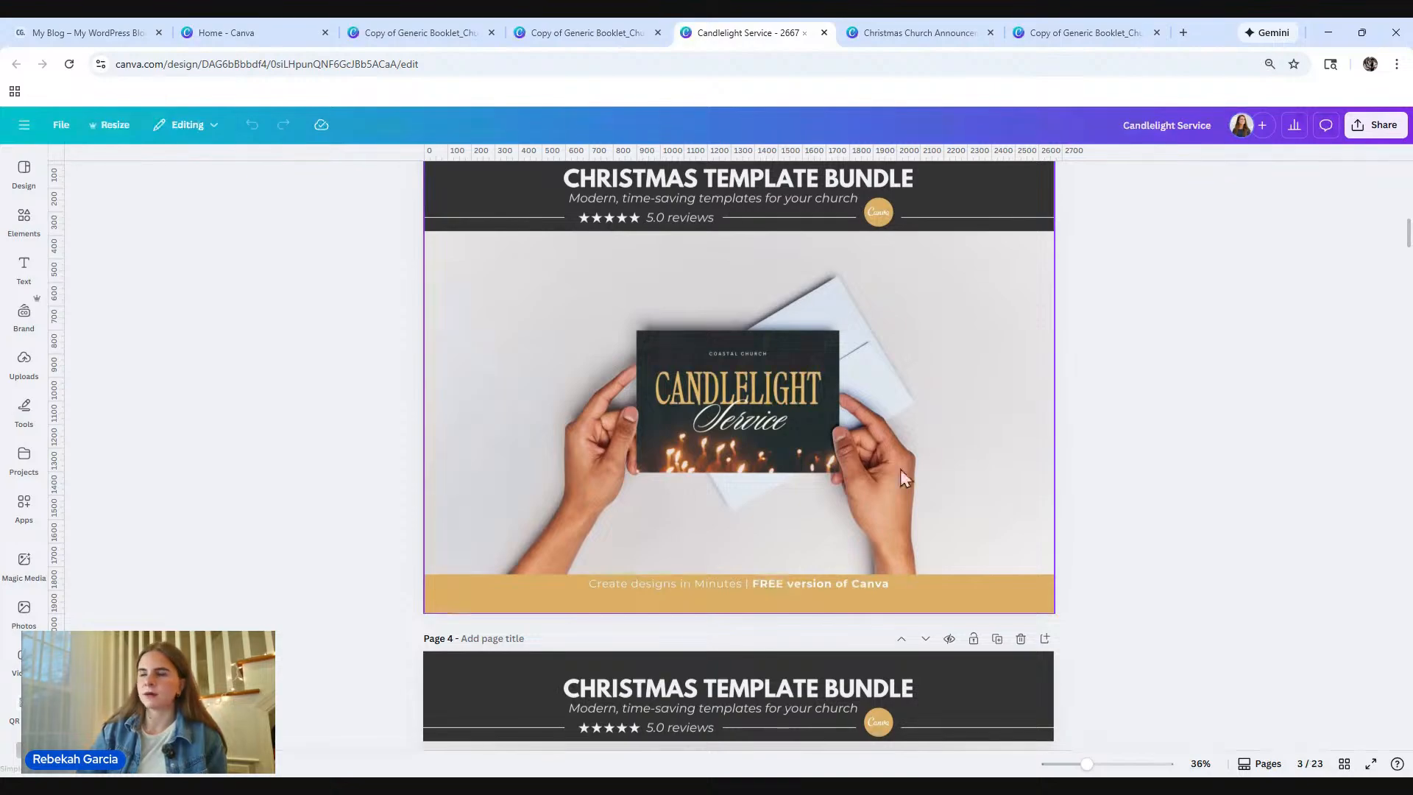
scroll(981, 440, down, 1)
scroll(981, 440, down, 20)
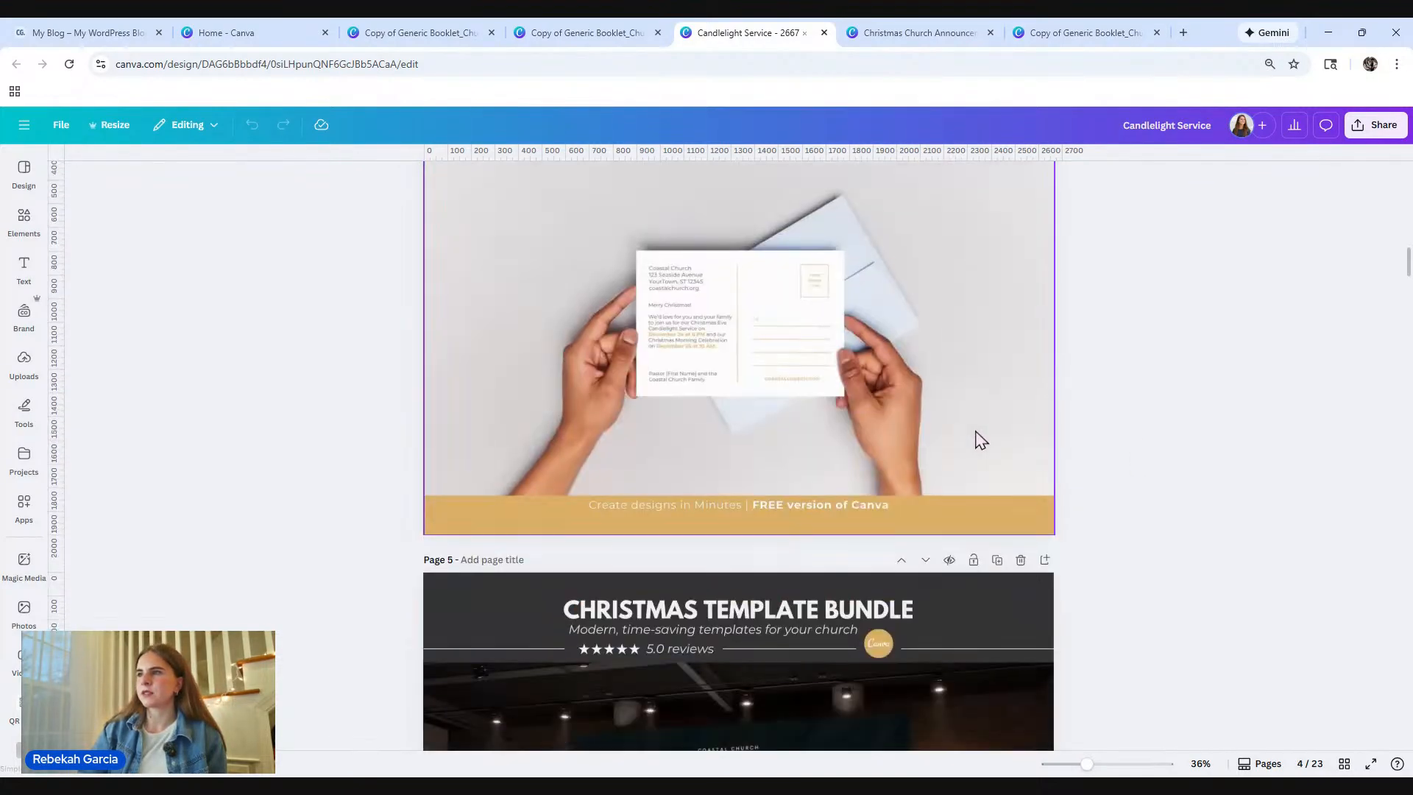
scroll(974, 430, down, 10)
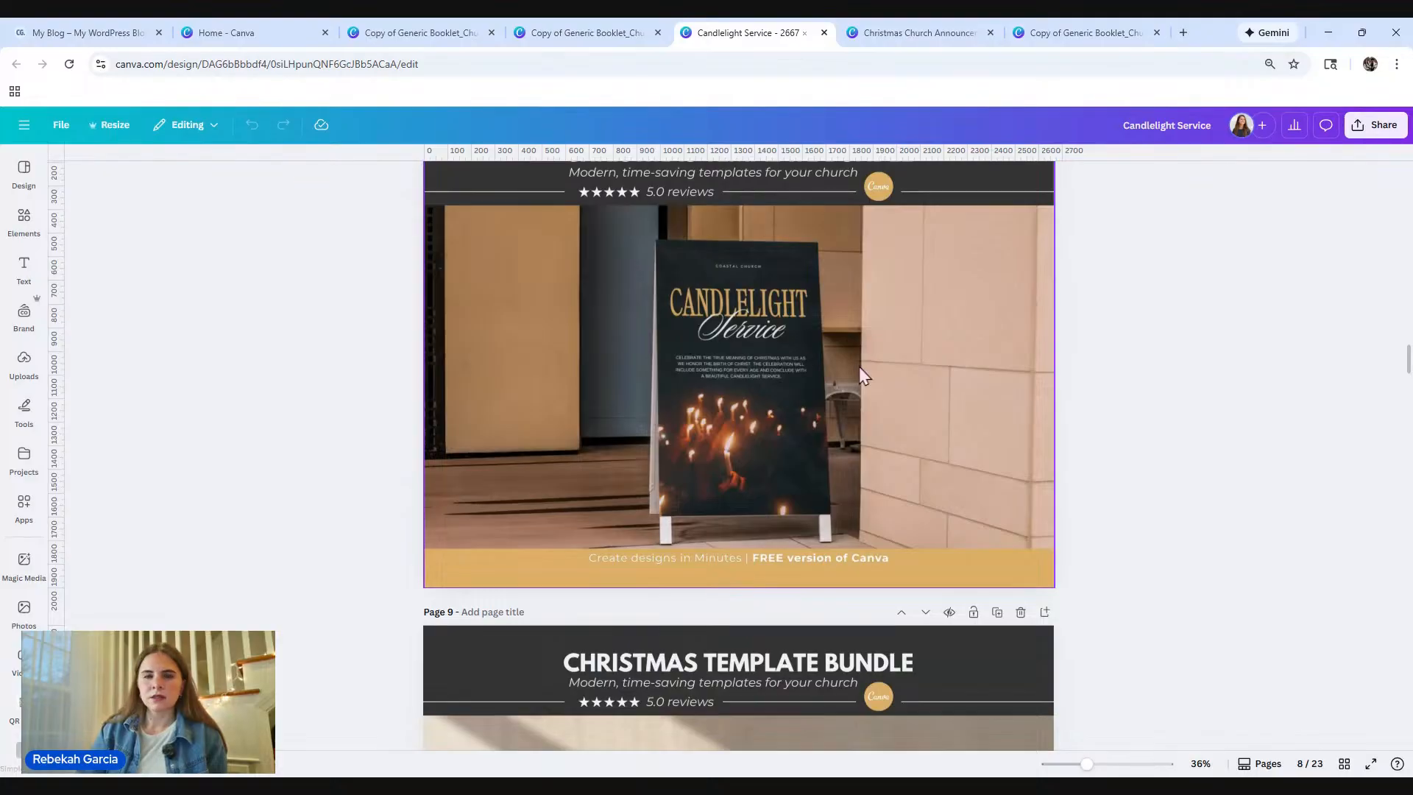
scroll(862, 366, down, 8)
scroll(824, 364, up, 3)
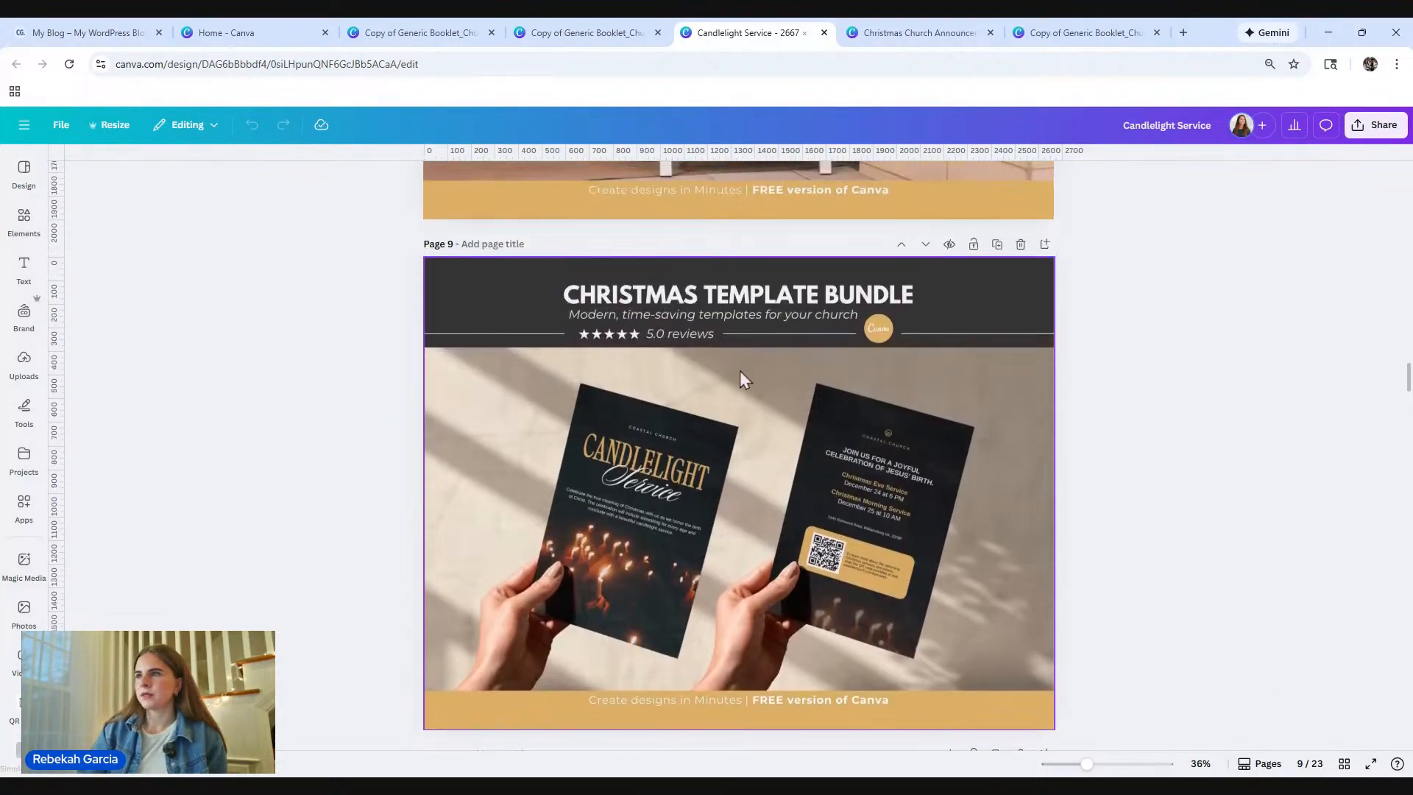
scroll(815, 512, down, 6)
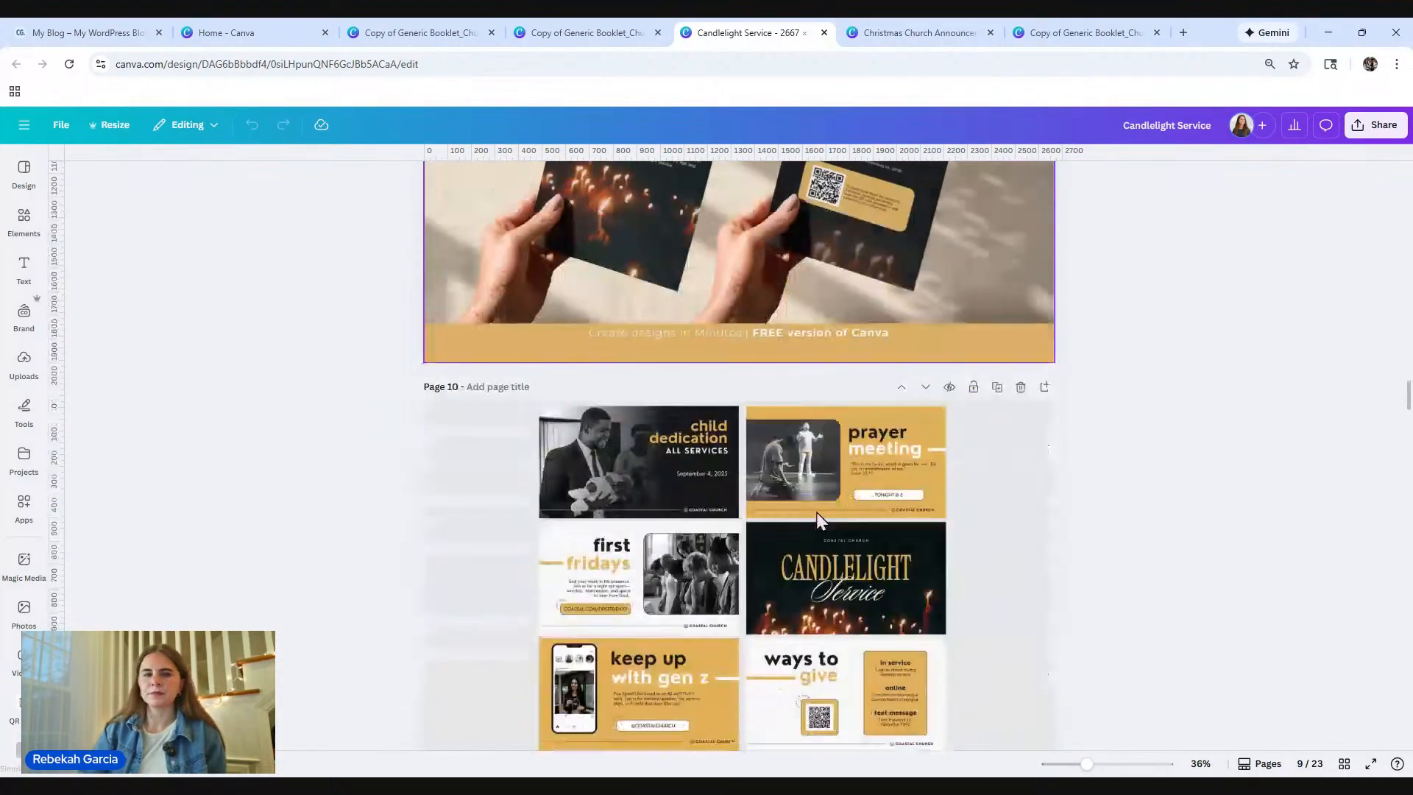
scroll(816, 512, up, 5)
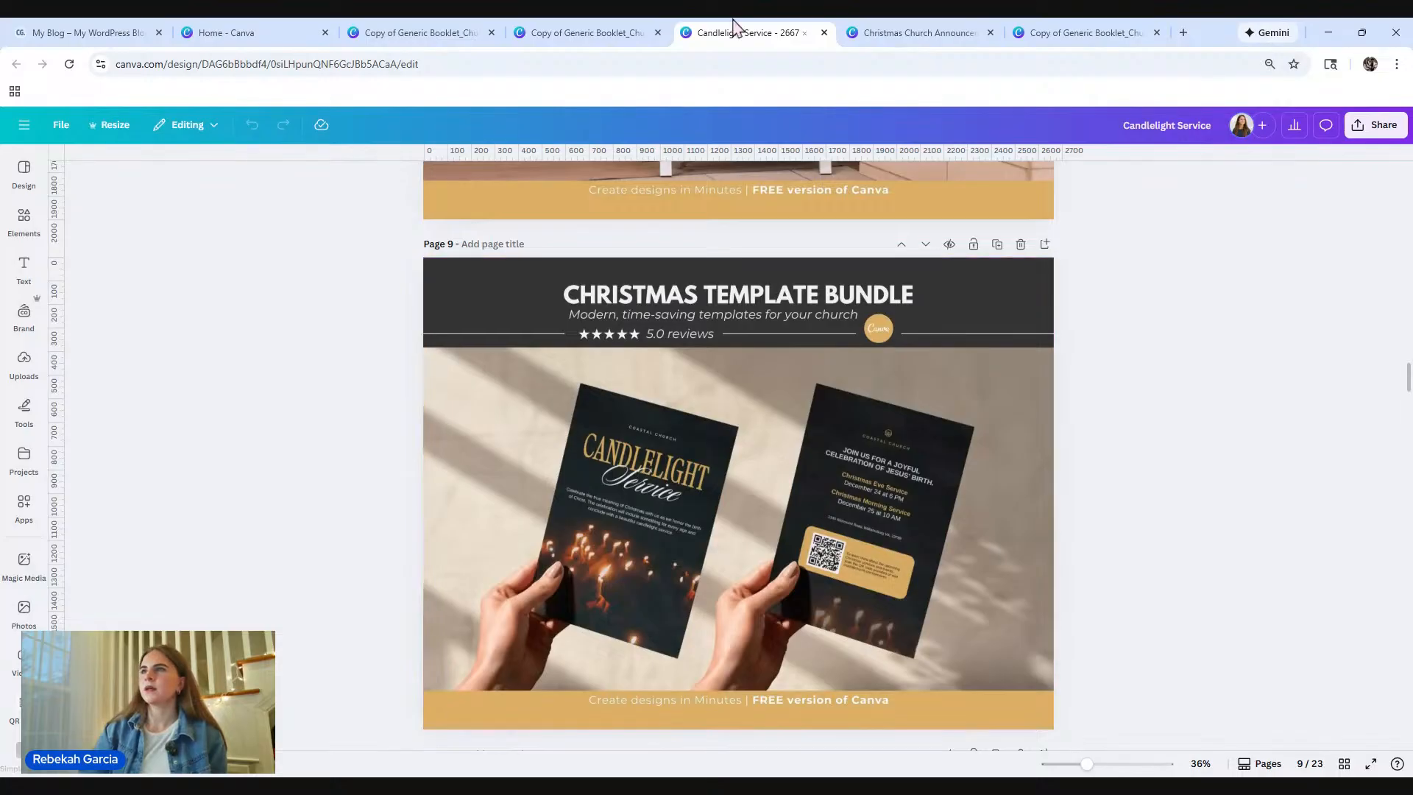
Step: Return to the Canva home page and open the Christmas Template Bundle from the recent designs
click(598, 41)
click(429, 41)
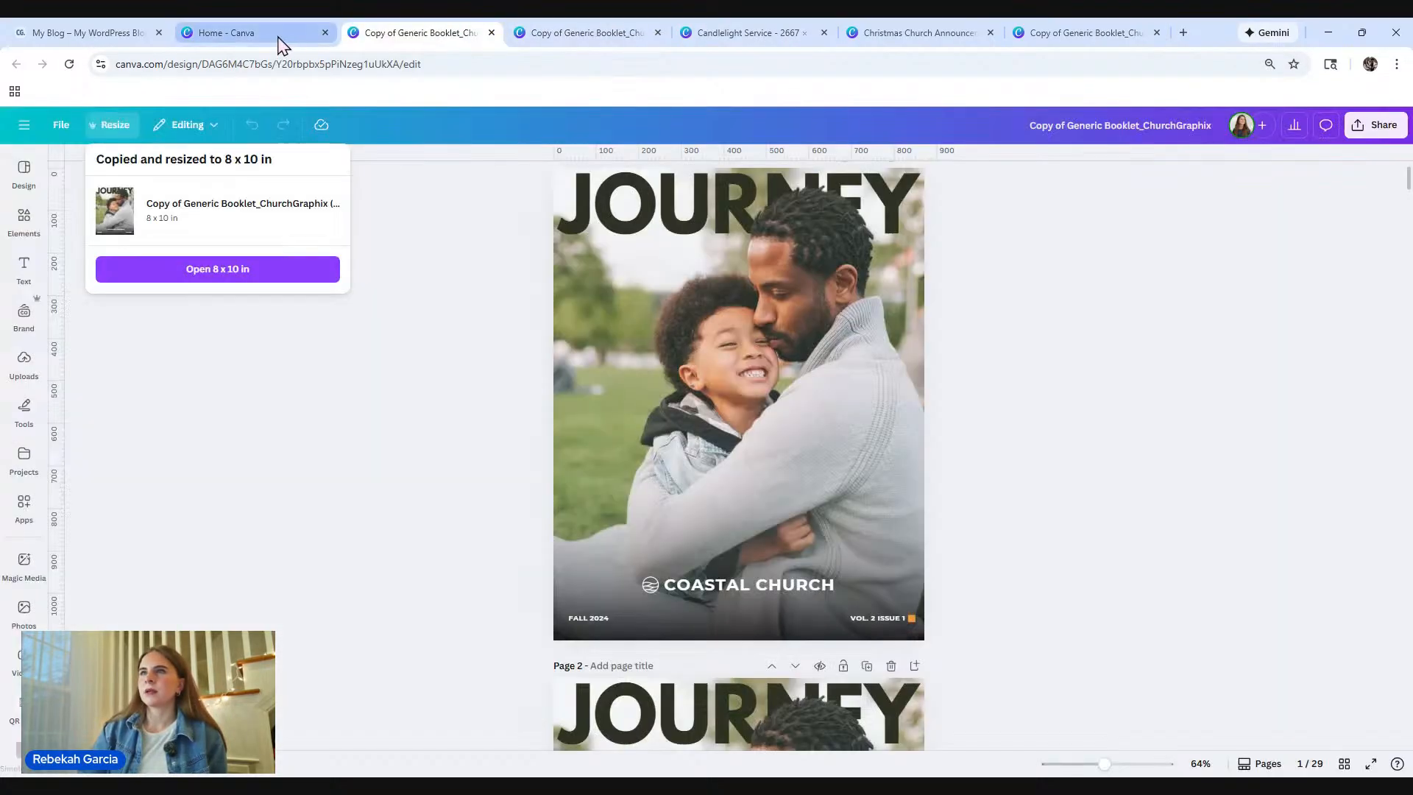
click(278, 41)
click(832, 333)
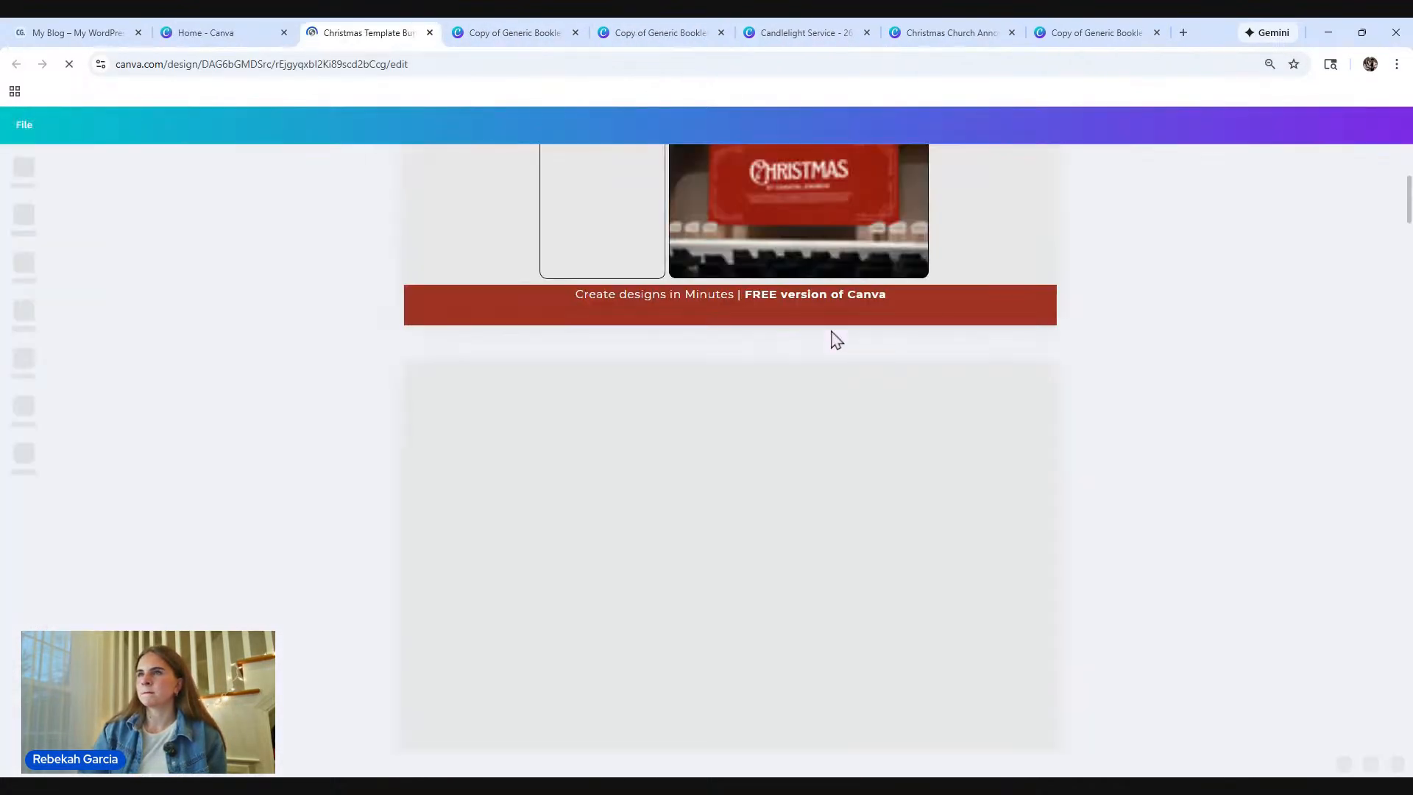
scroll(990, 399, up, 4)
scroll(991, 398, down, 2)
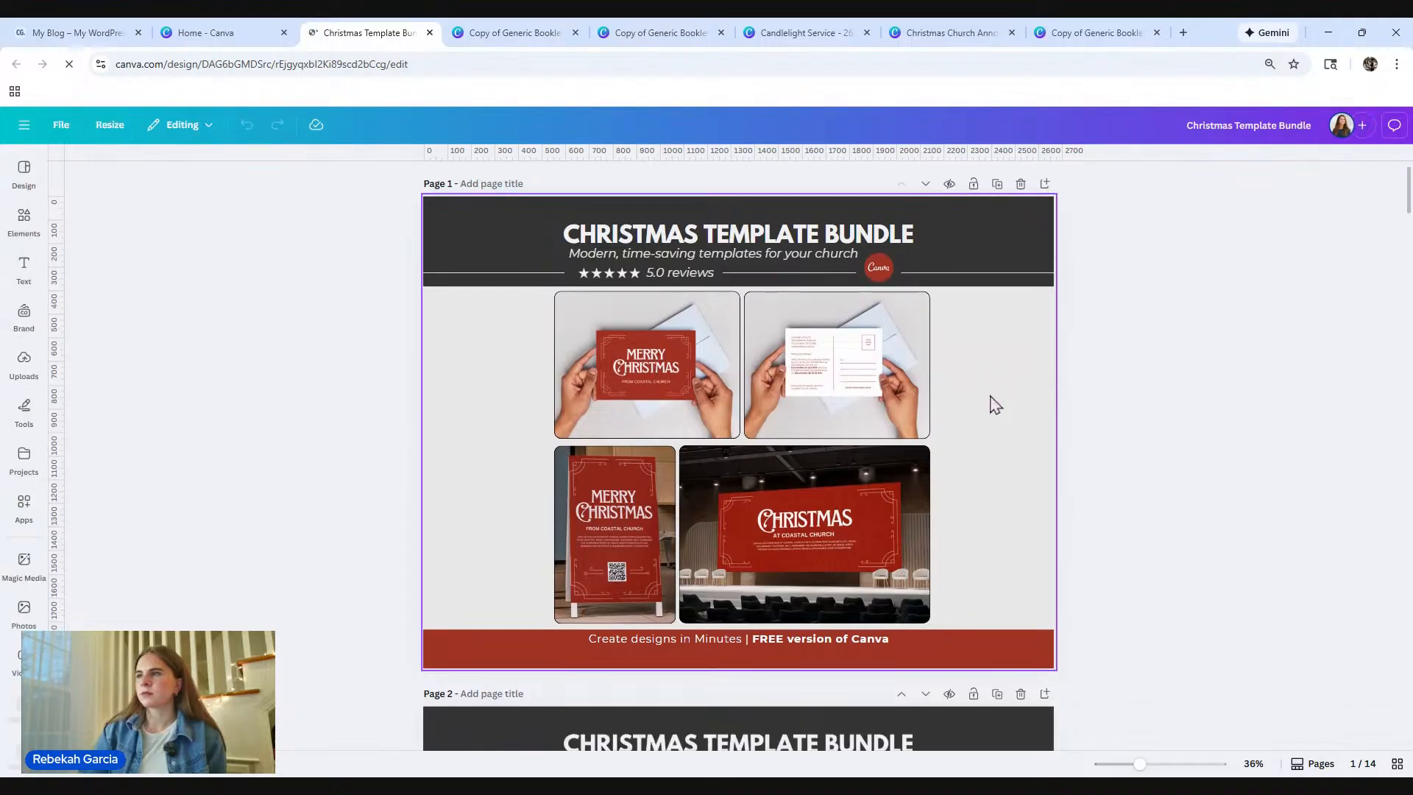
scroll(990, 400, up, 1)
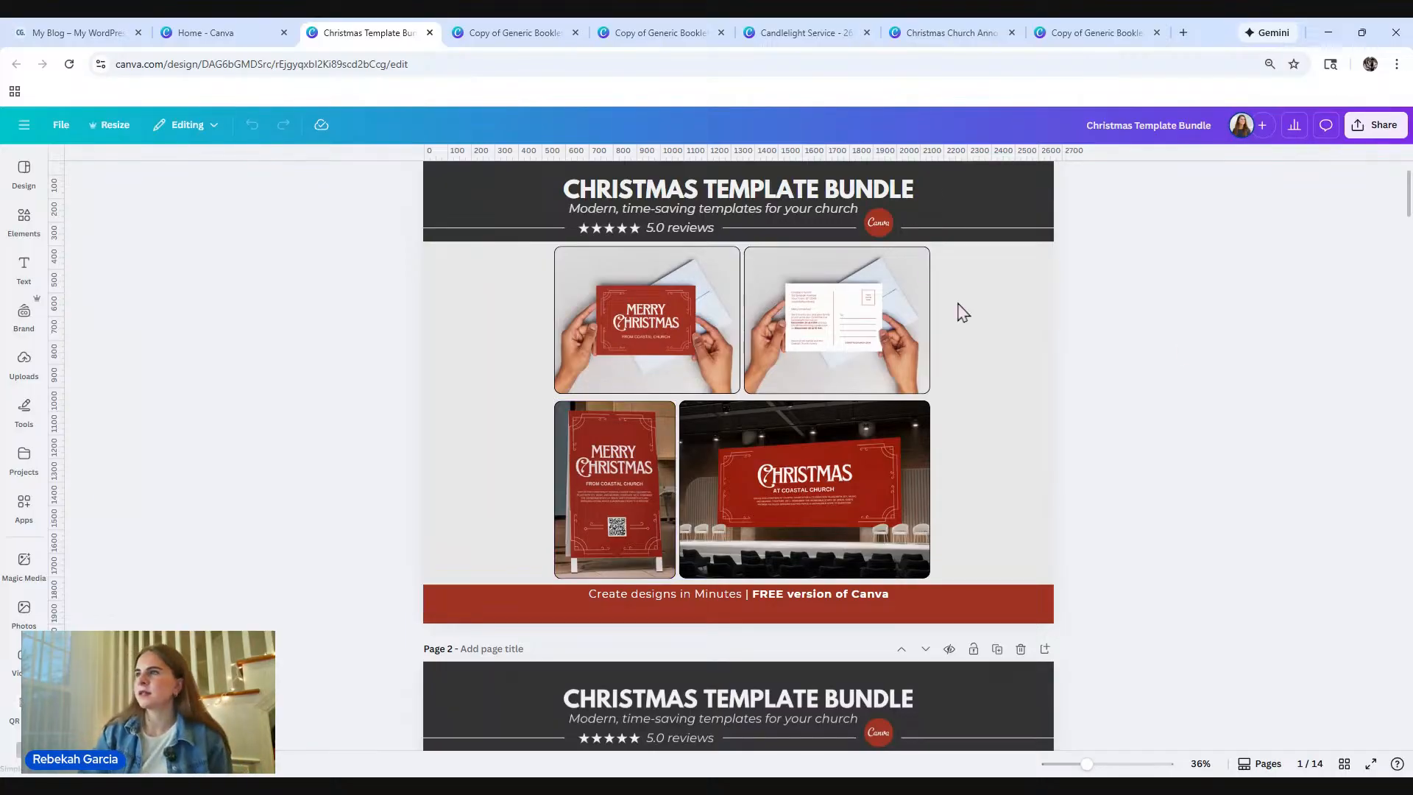
Step: Examine the postcard, stage screen and A-frame sign mockups on the pages of the Christmas Template Bundle
scroll(1004, 441, down, 5)
scroll(1005, 442, up, 5)
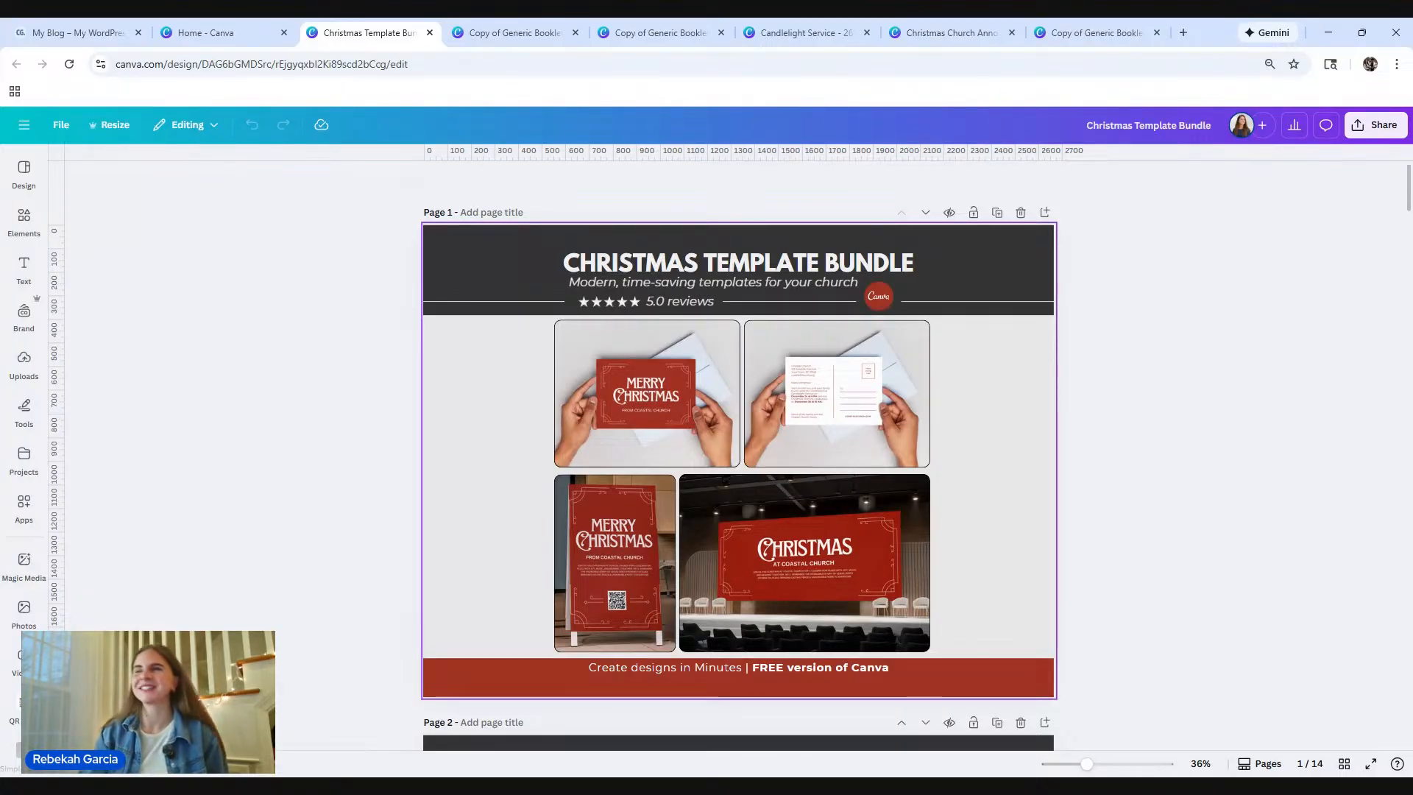
scroll(1126, 456, down, 5)
scroll(1126, 456, down, 15)
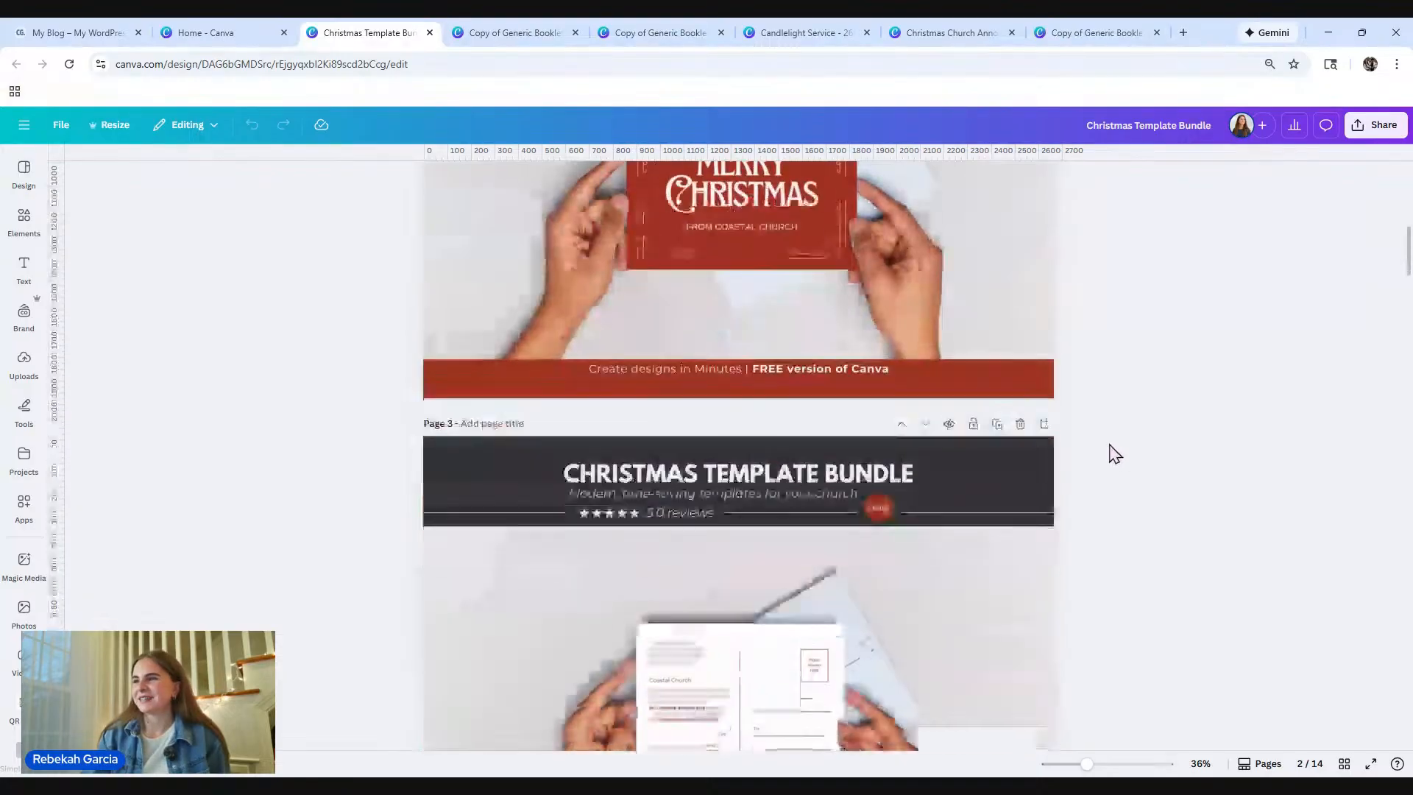
scroll(1109, 456, down, 6)
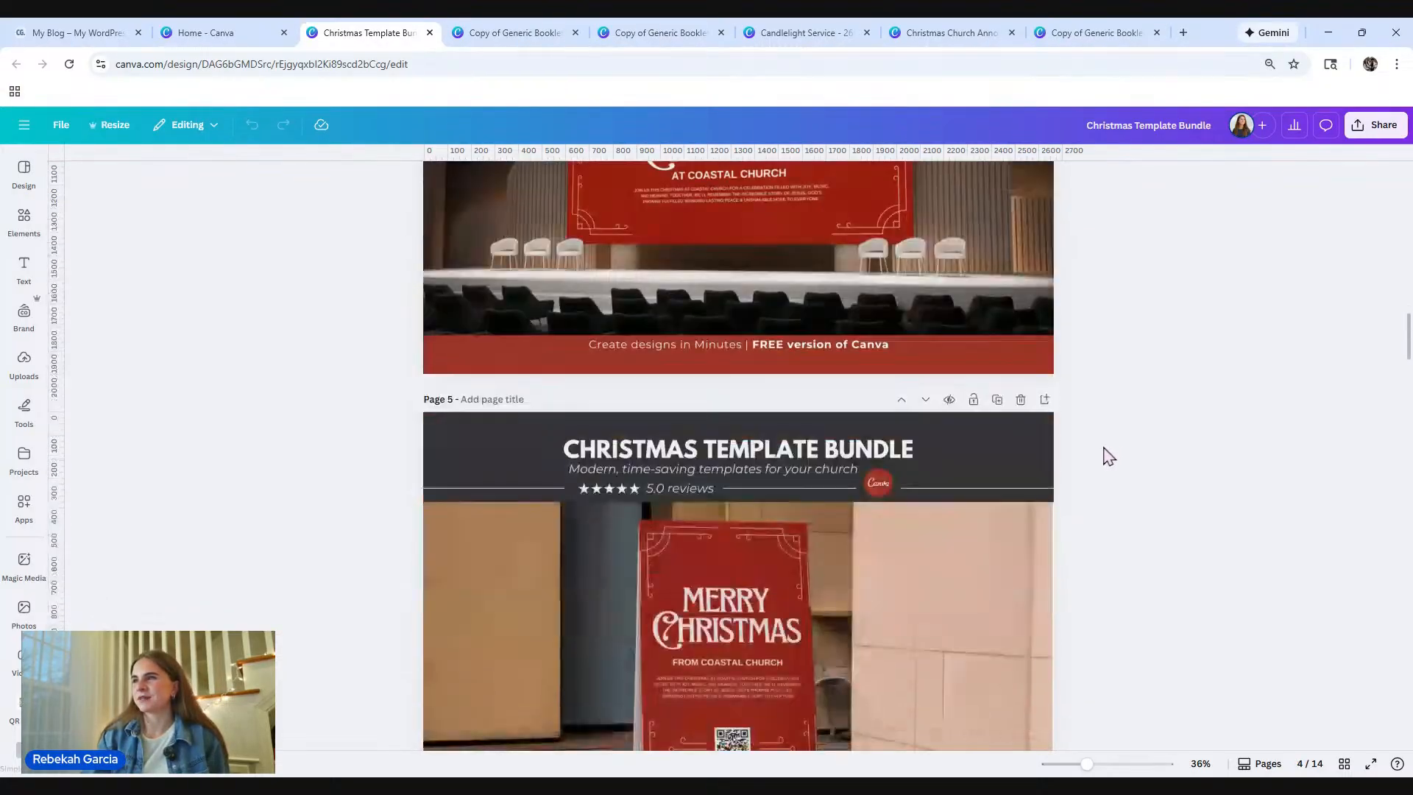
scroll(1109, 457, up, 20)
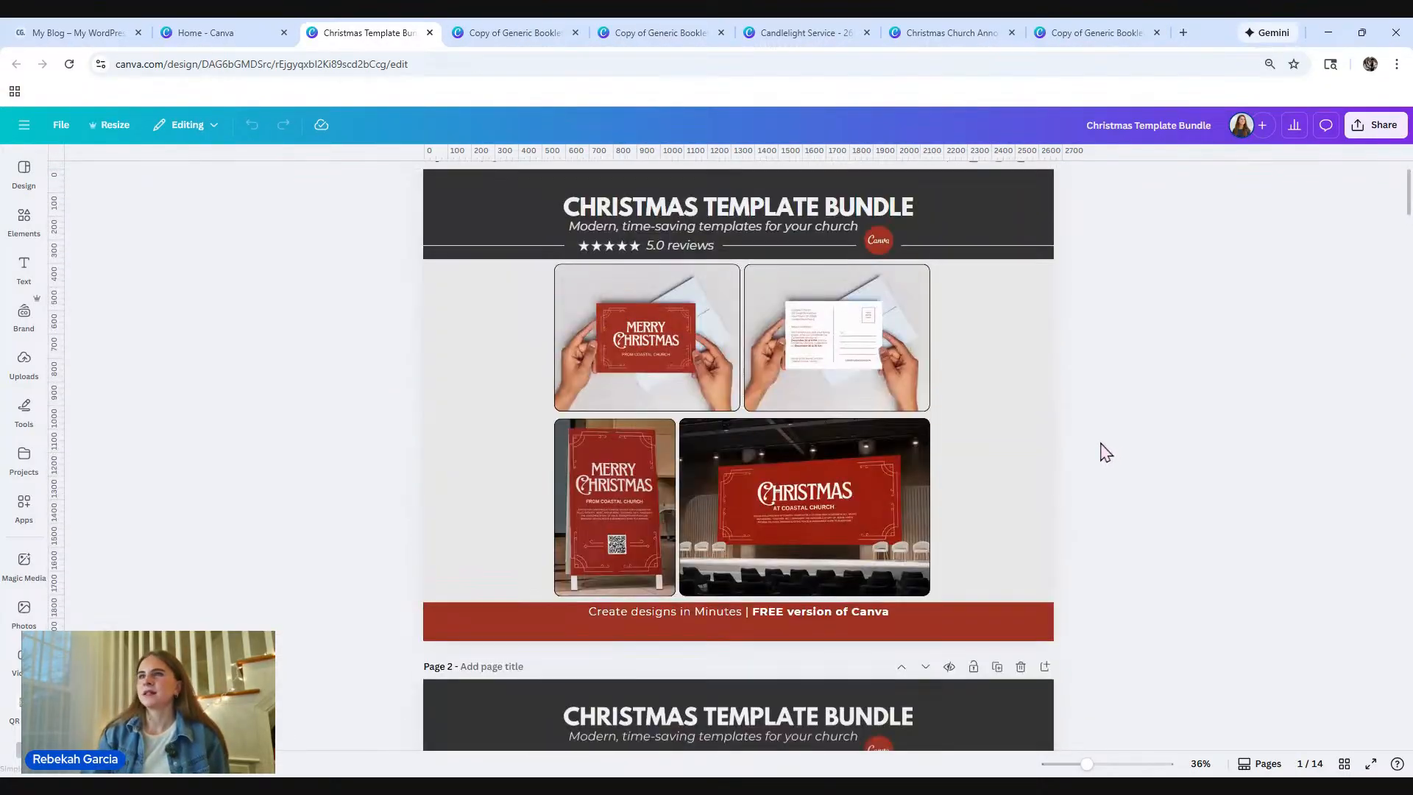
click(213, 34)
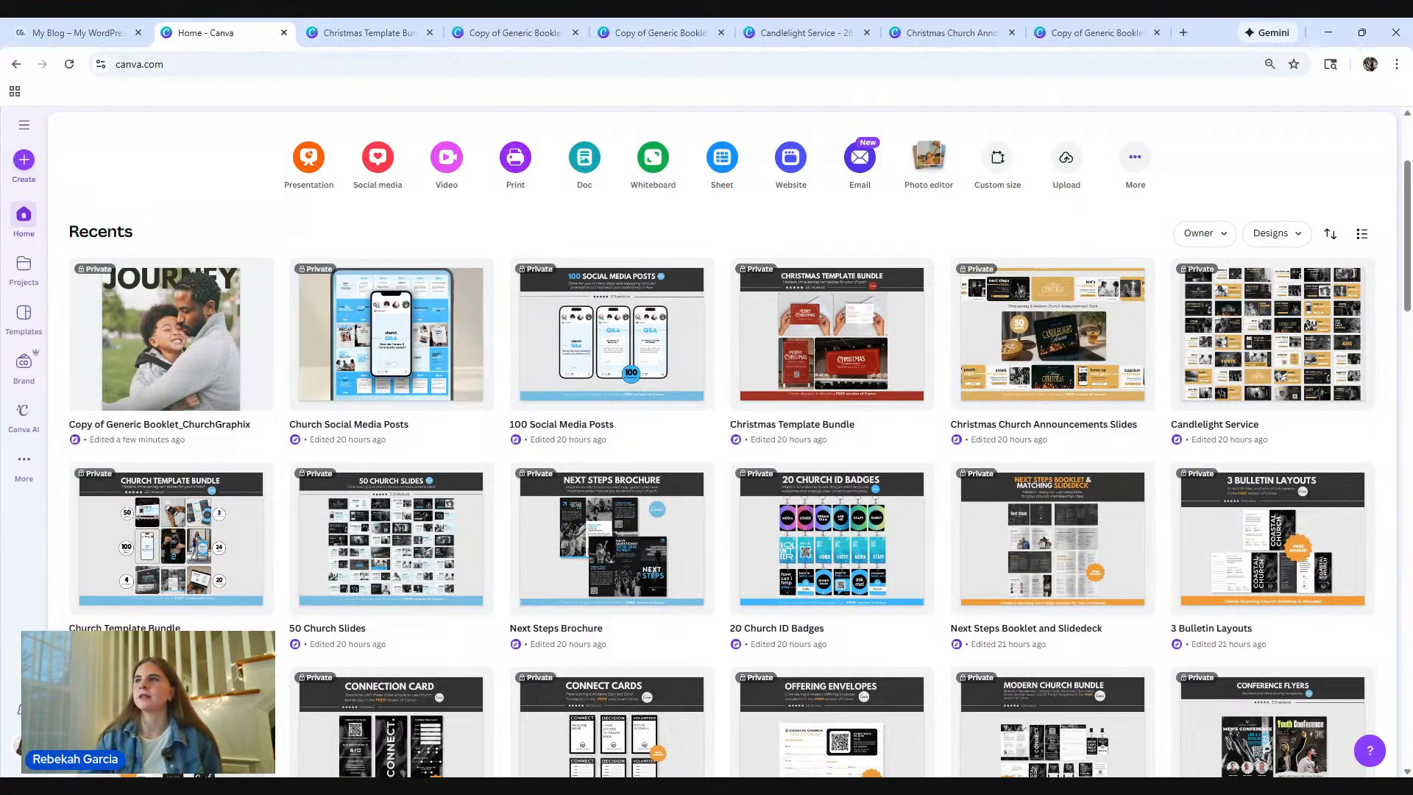
click(358, 33)
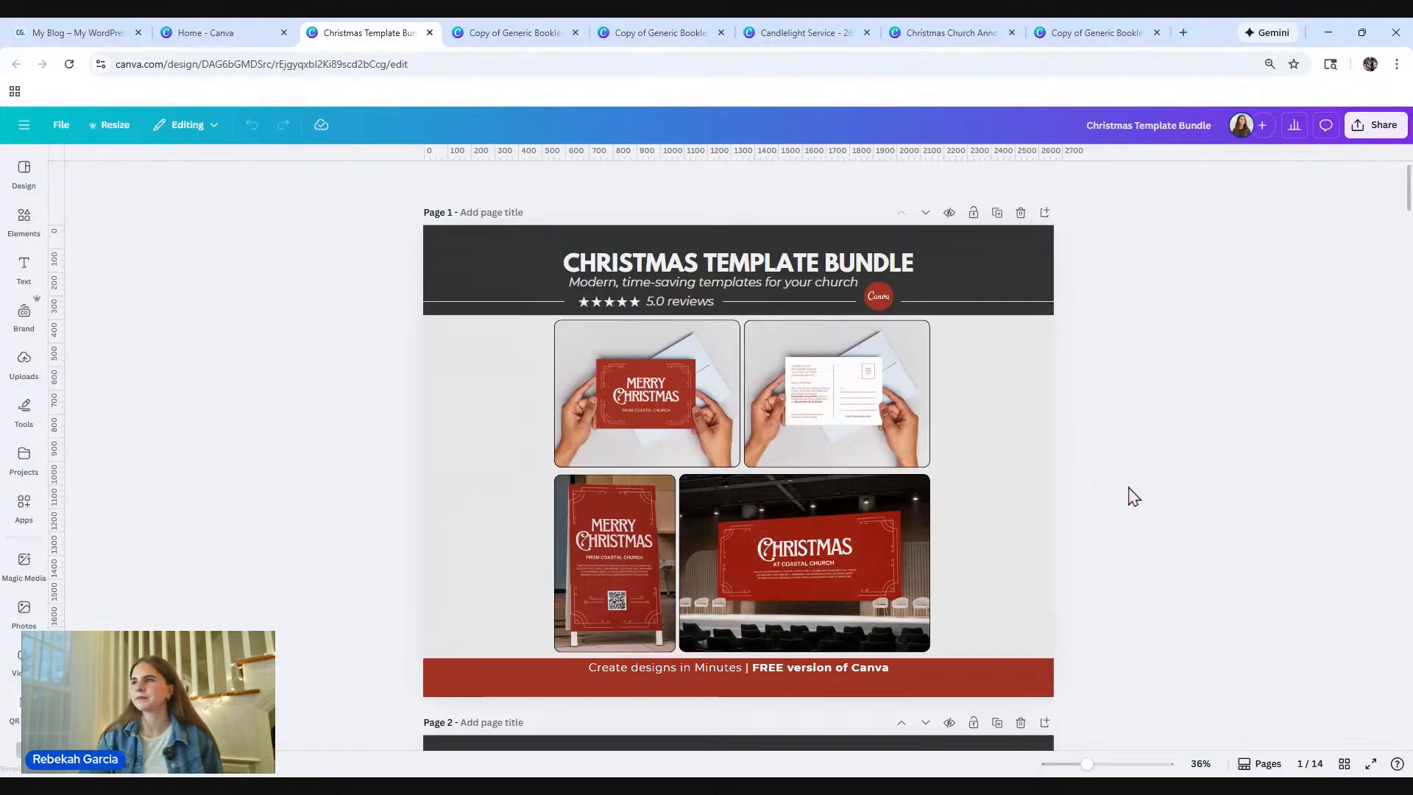
scroll(1134, 487, down, 2)
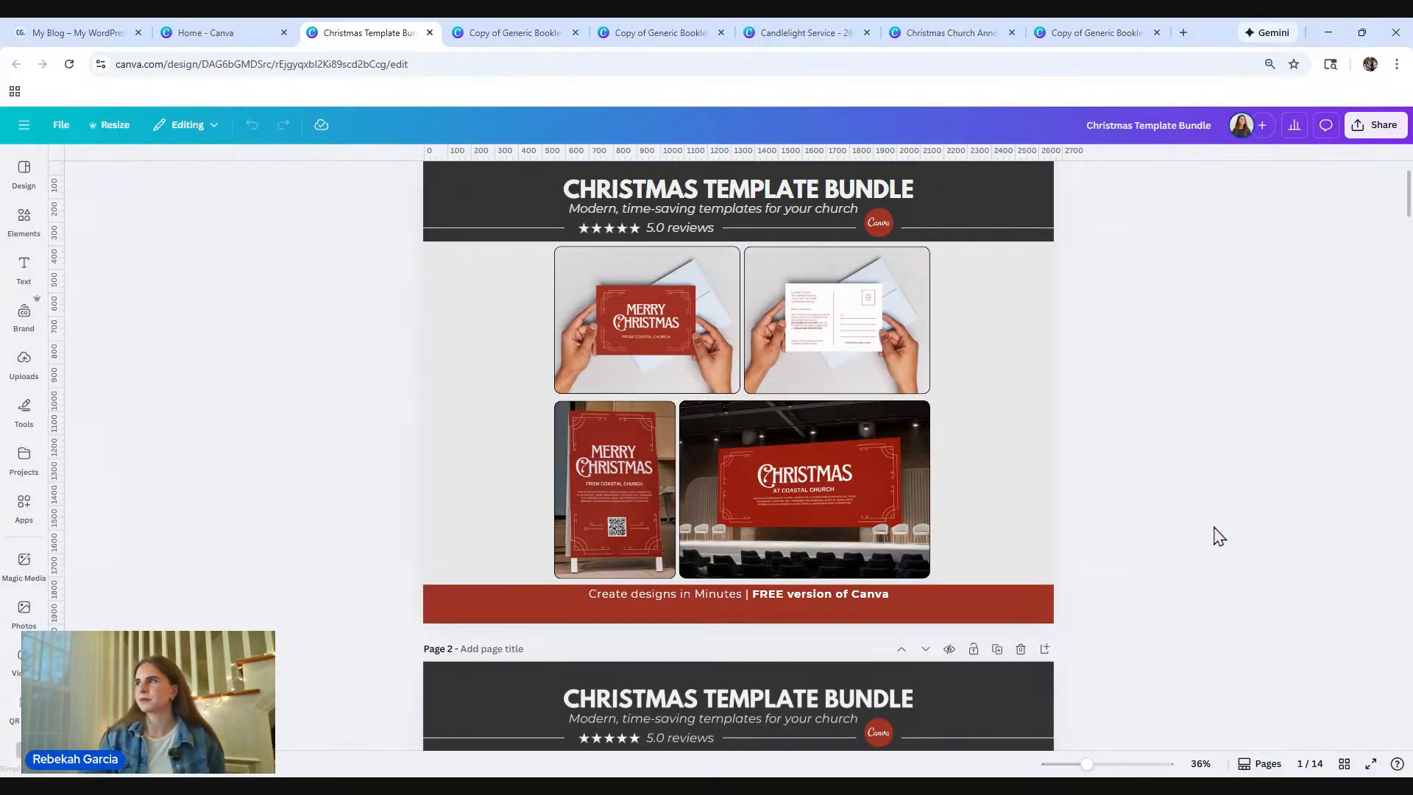
scroll(1207, 534, up, 2)
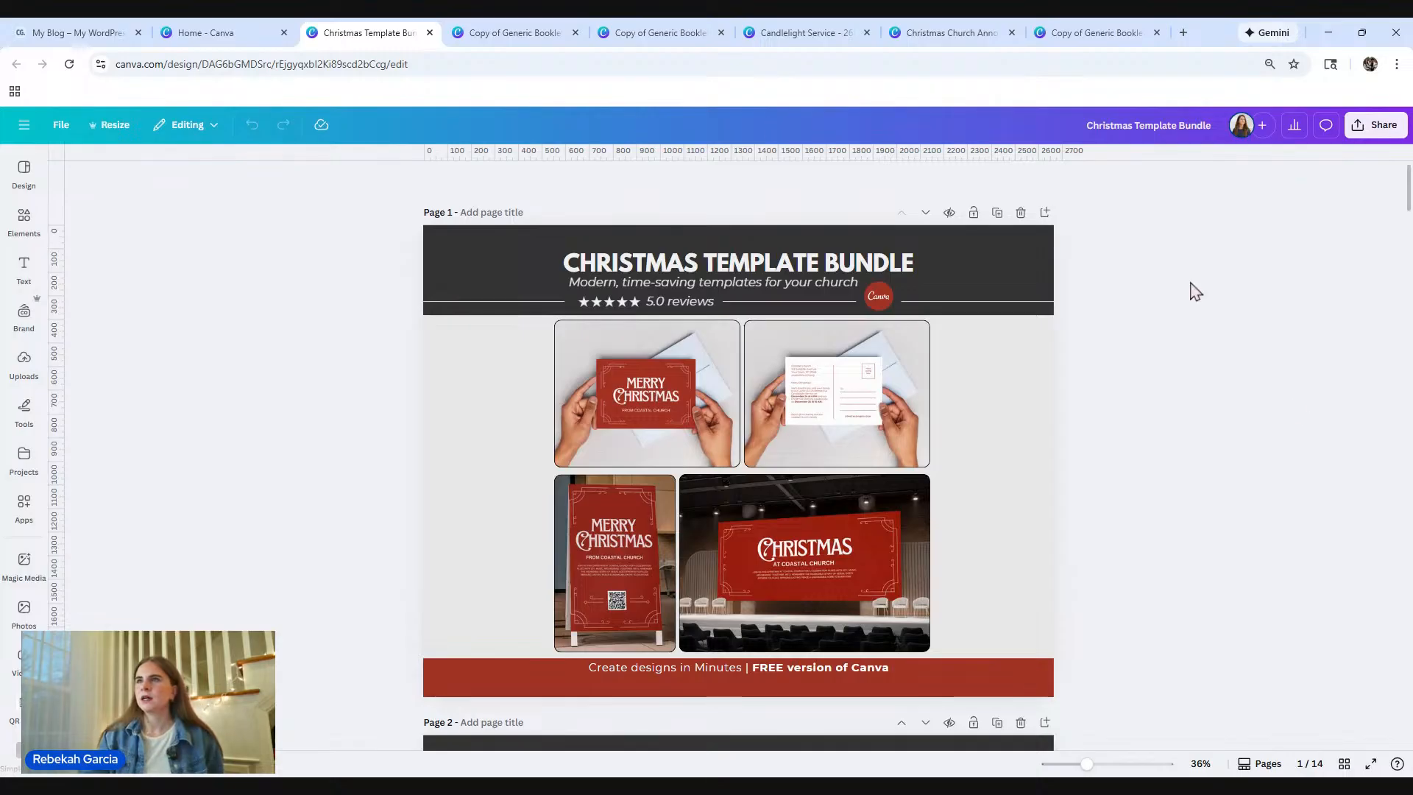
Step: Return to the Canva home page and open the January Carousel 1 design from the recent designs
click(220, 33)
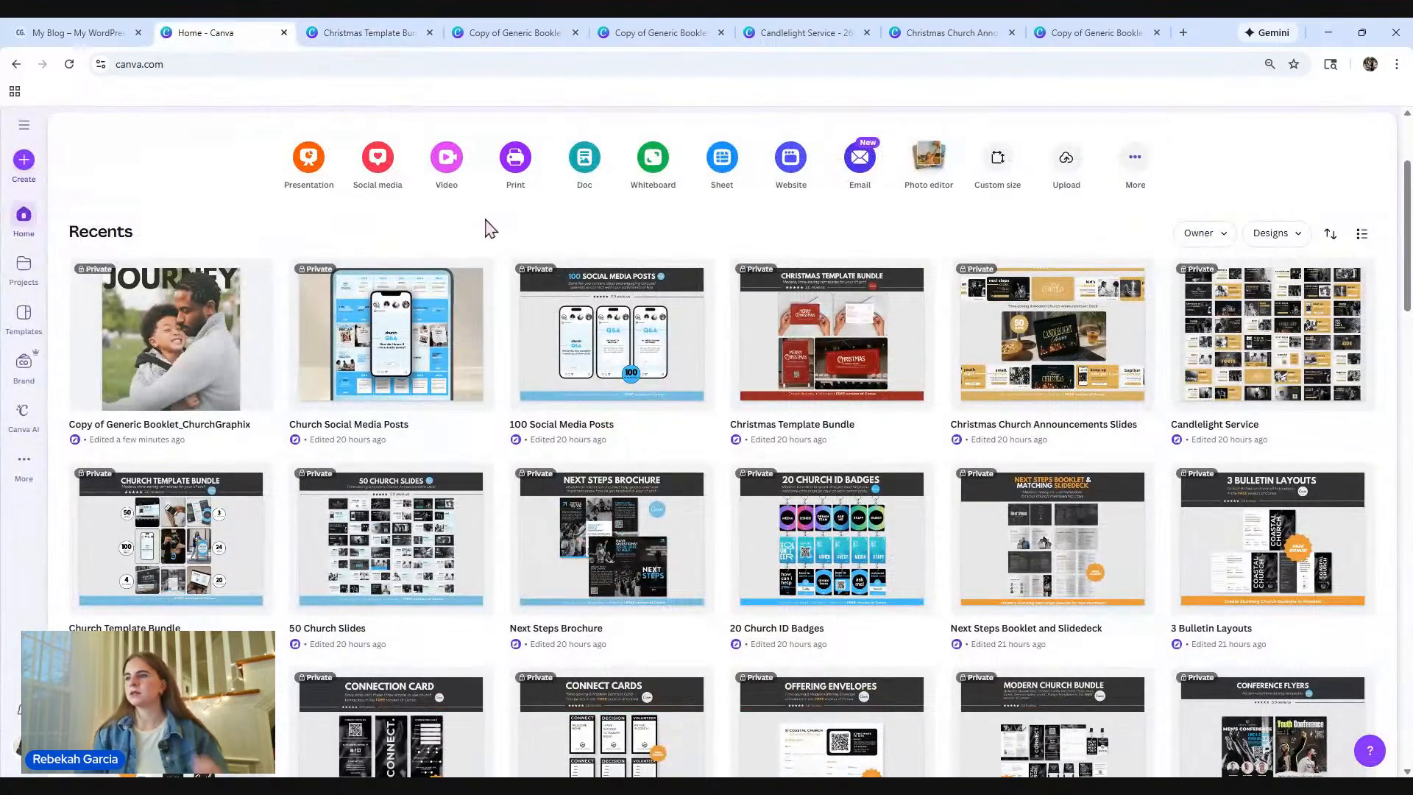
scroll(920, 434, down, 12)
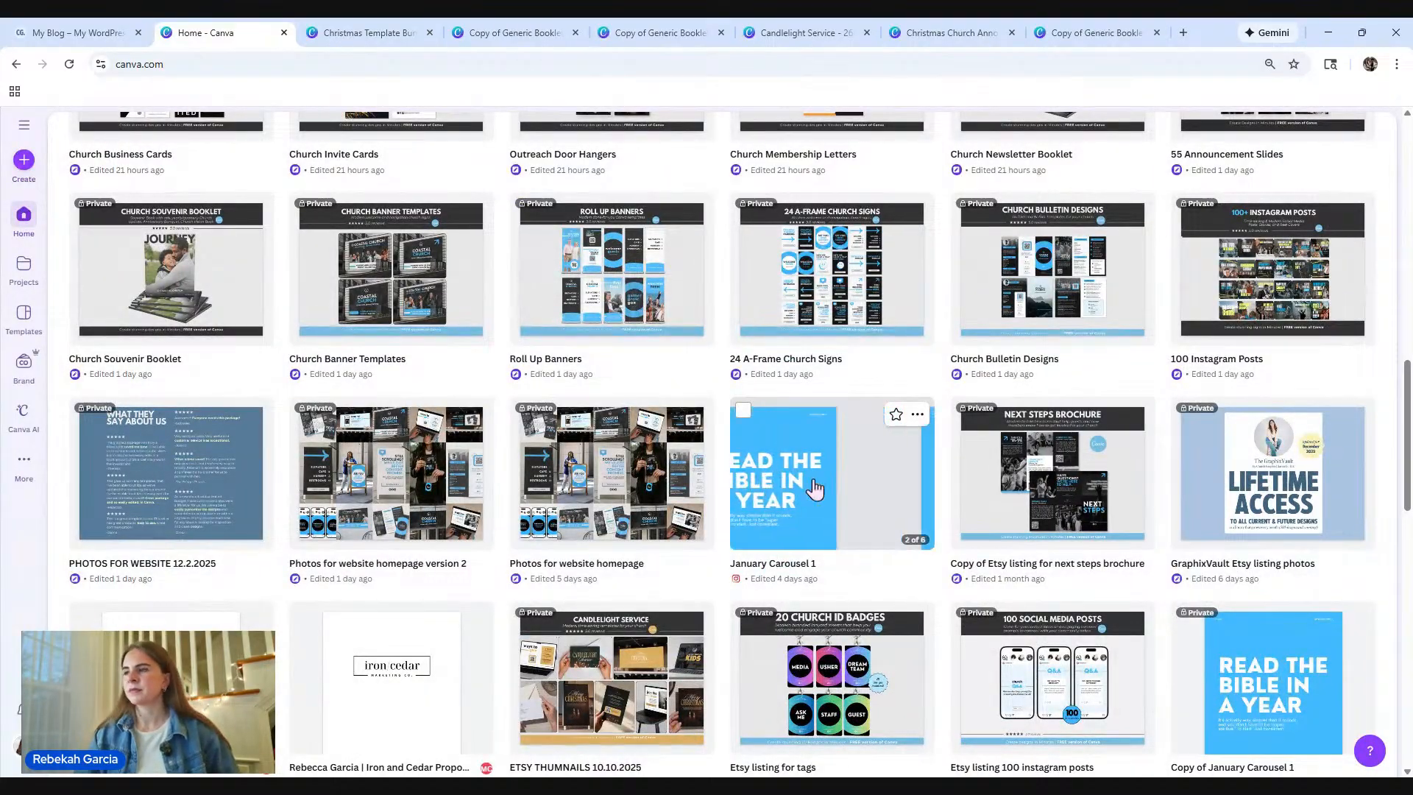
click(839, 478)
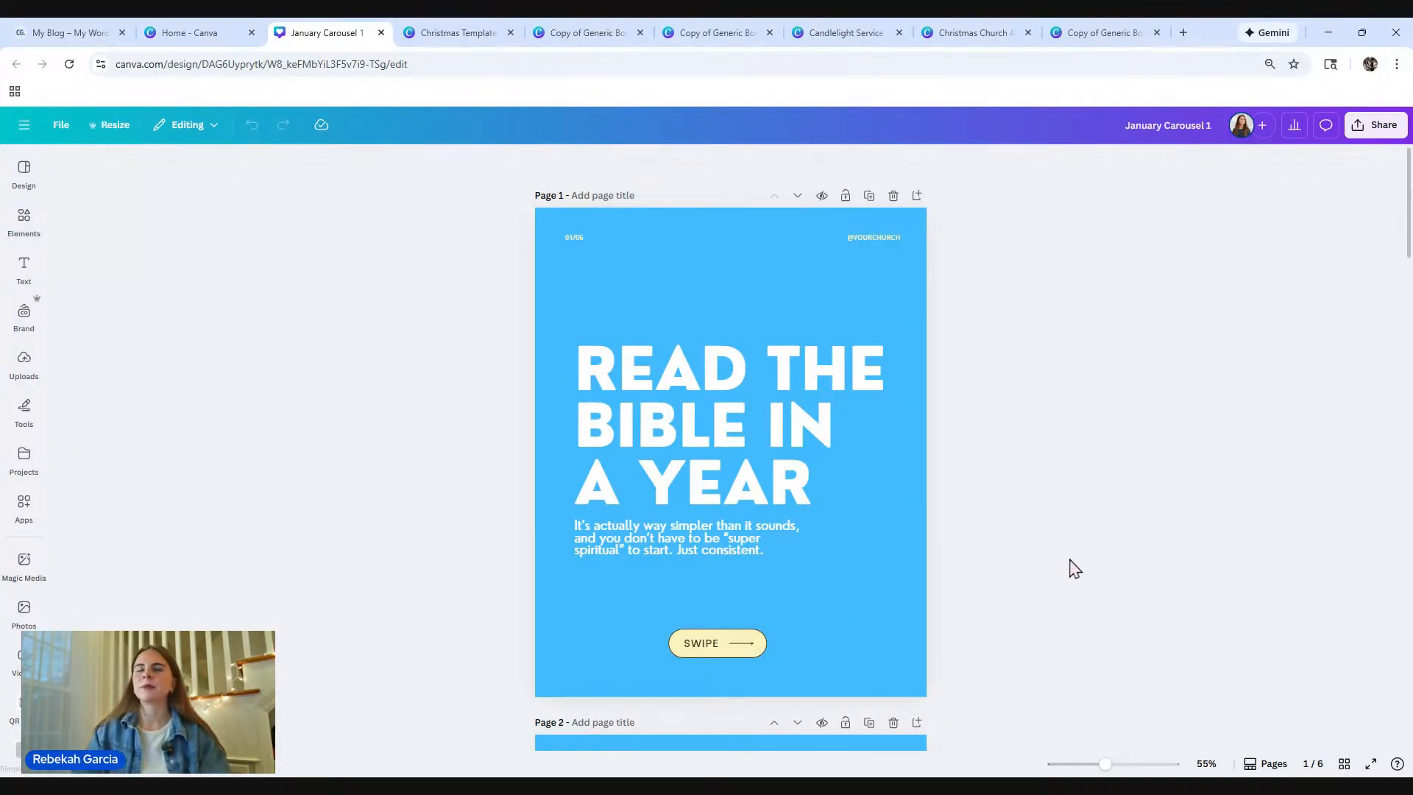
Step: Switch to the Church Graphix website, open the Monthly Social Drop page and find its template previews
click(71, 33)
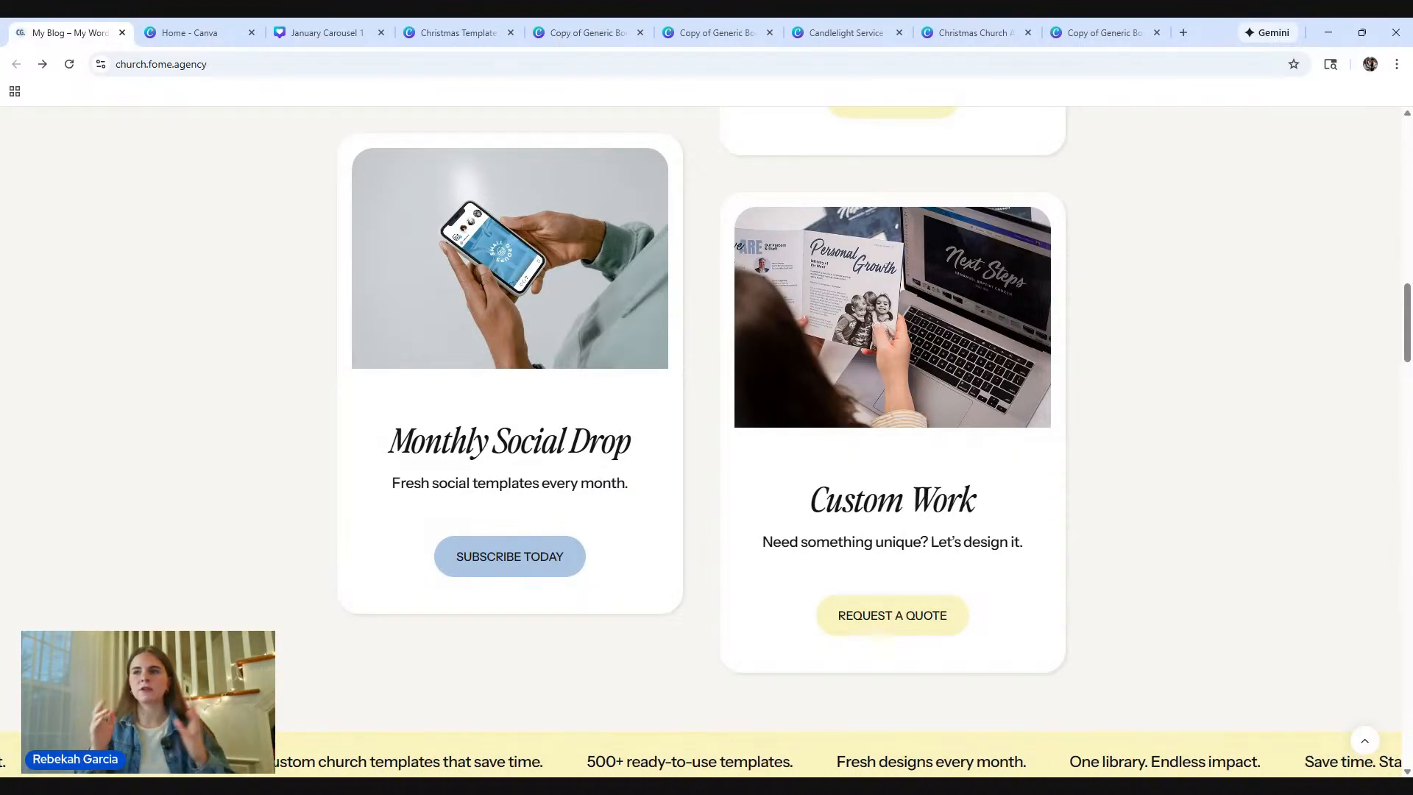
click(508, 558)
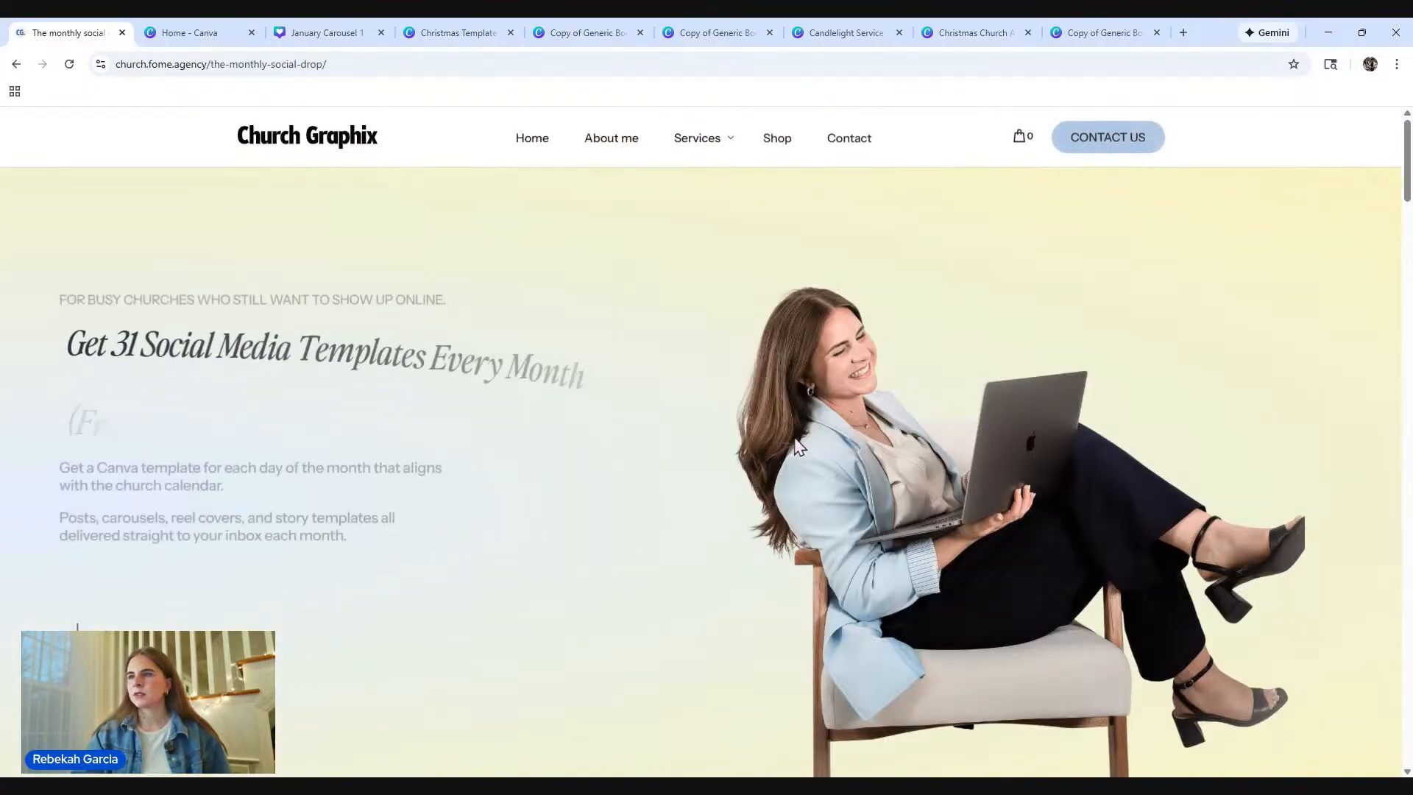
scroll(788, 457, down, 5)
scroll(784, 451, down, 5)
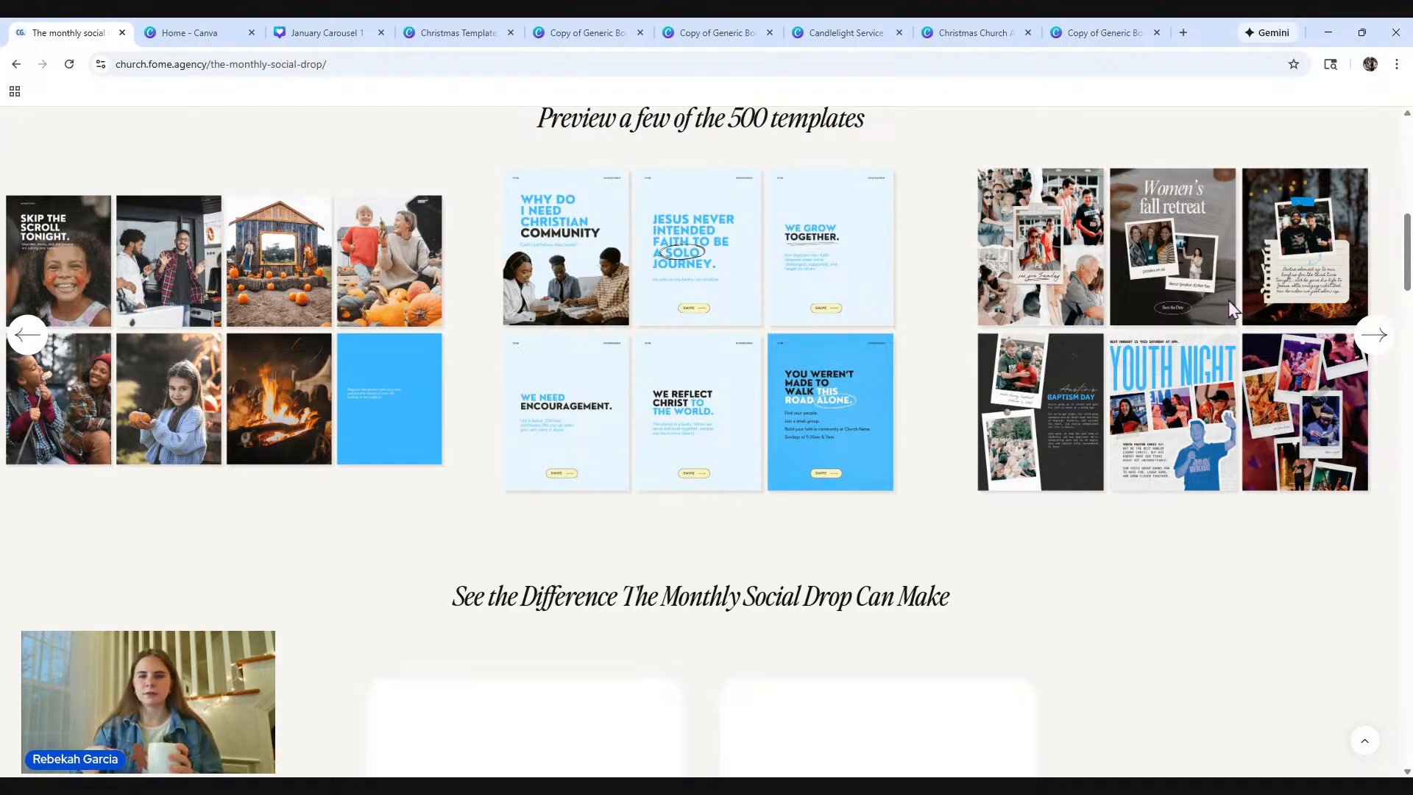
Step: Browse the Monthly Social Drop preview carousel through the full set of sample social media templates
click(1383, 352)
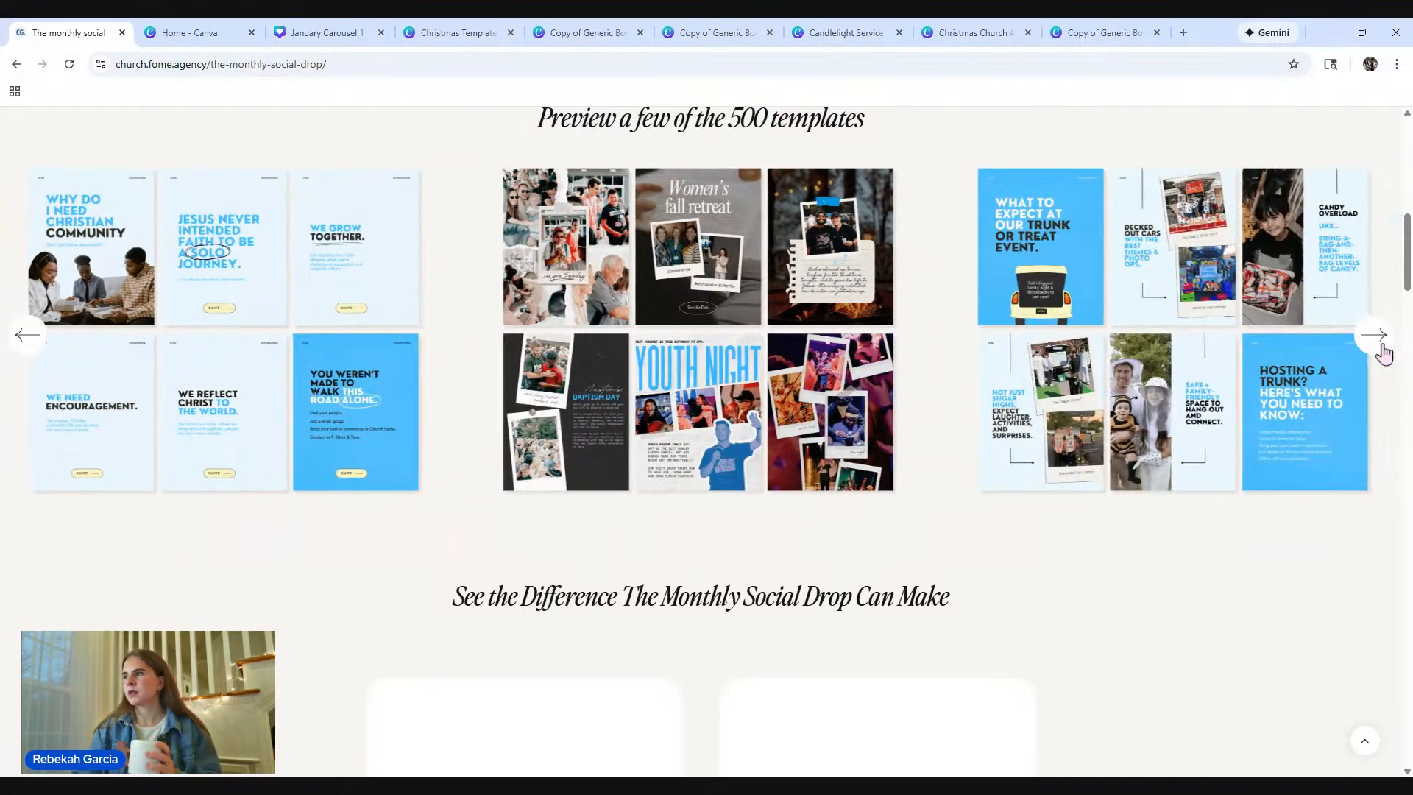
click(1383, 352)
click(1379, 346)
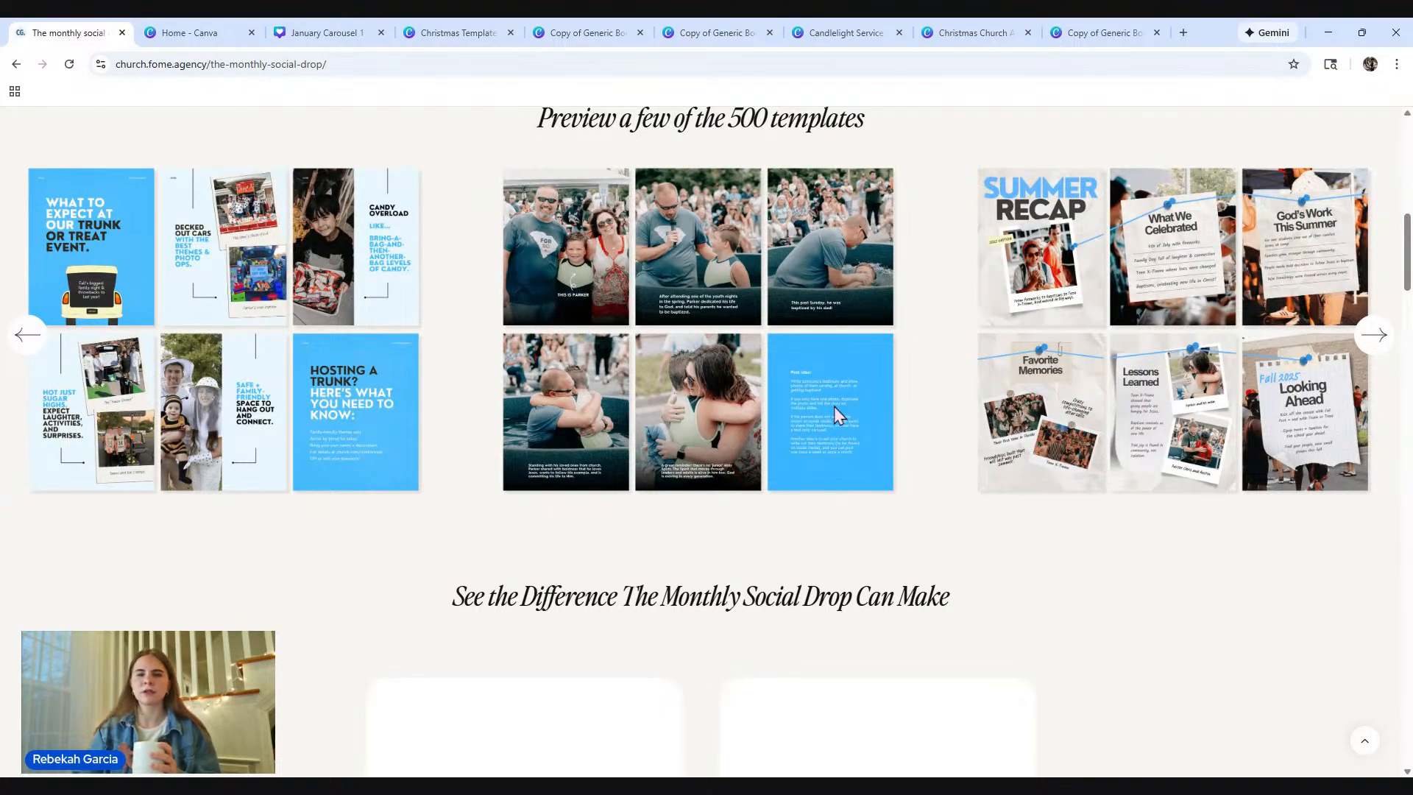
click(1377, 342)
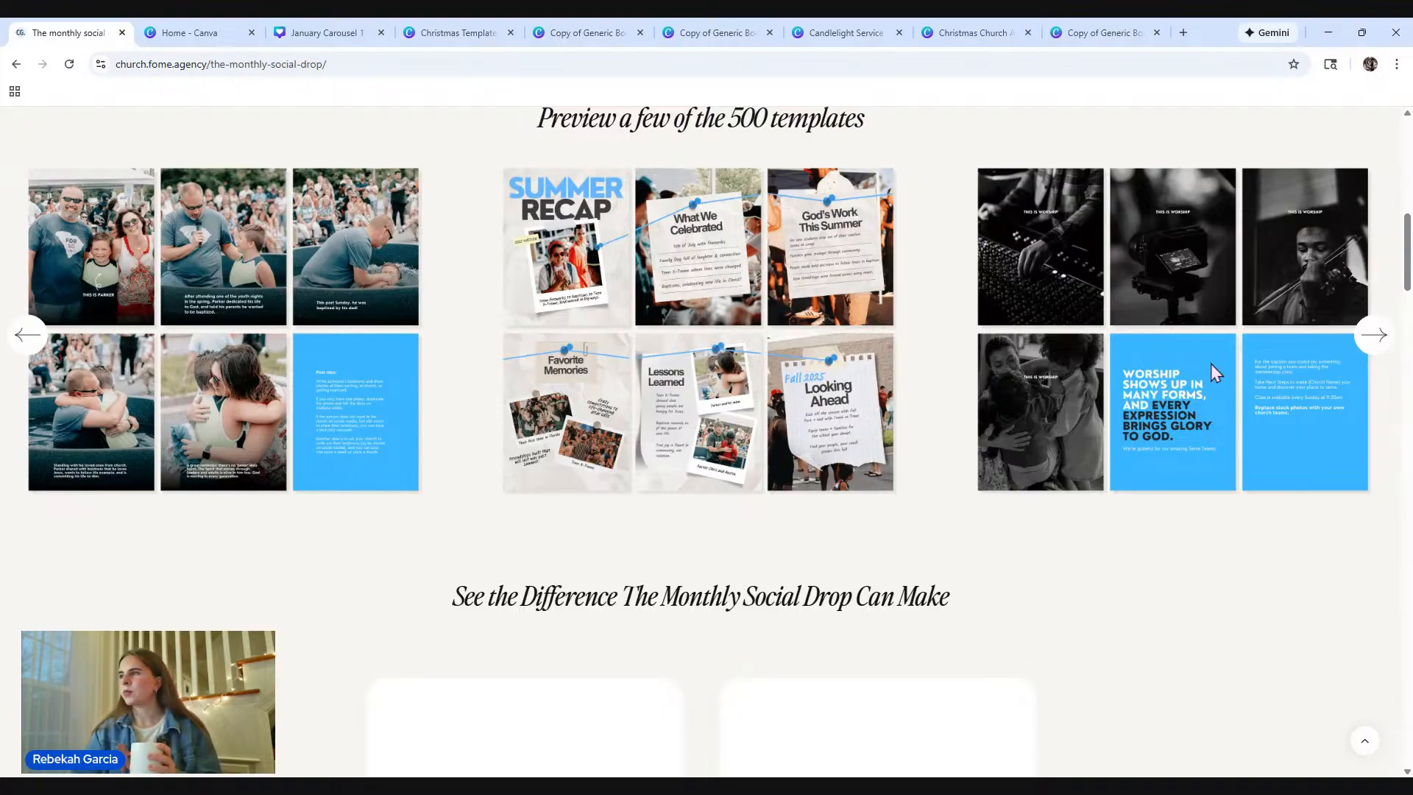
click(1381, 346)
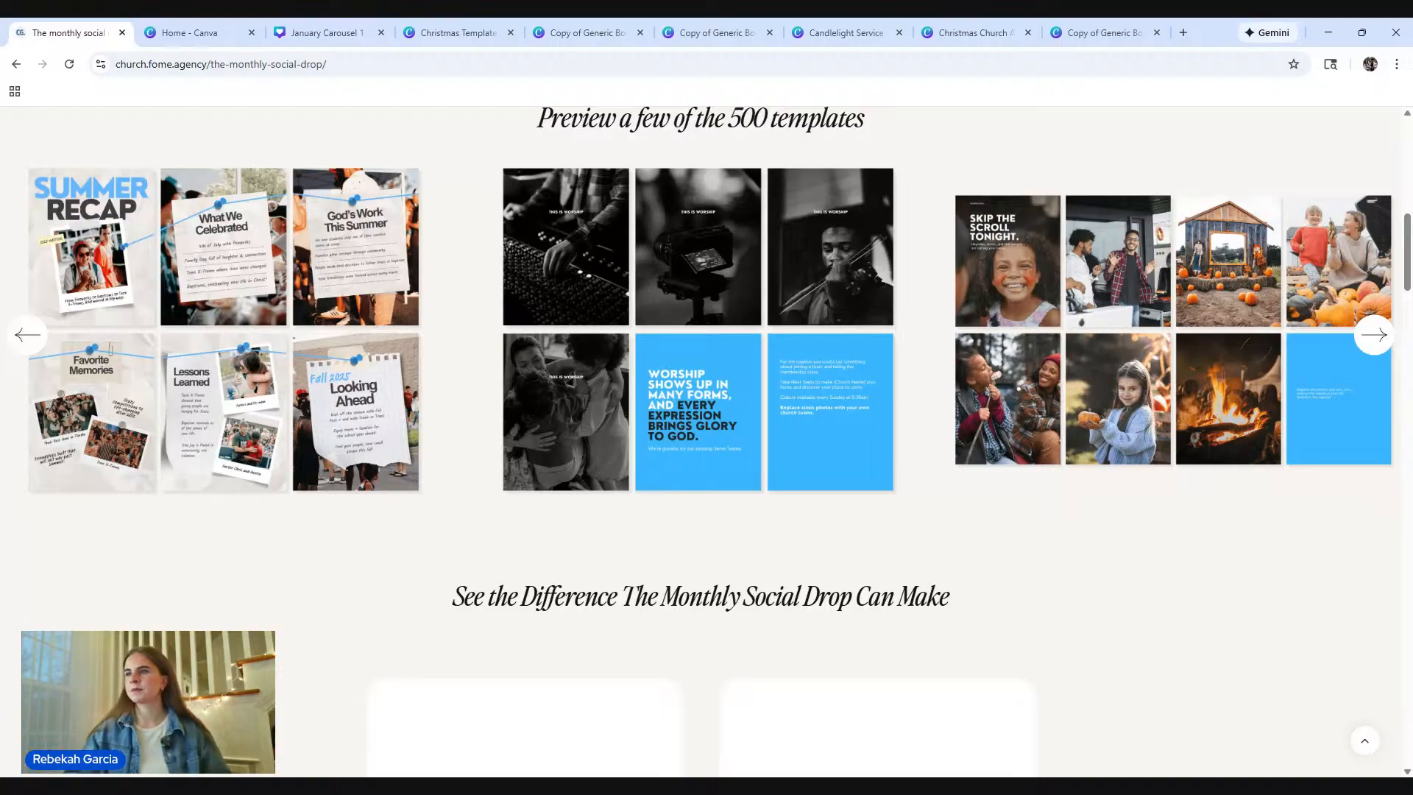
scroll(911, 404, down, 2)
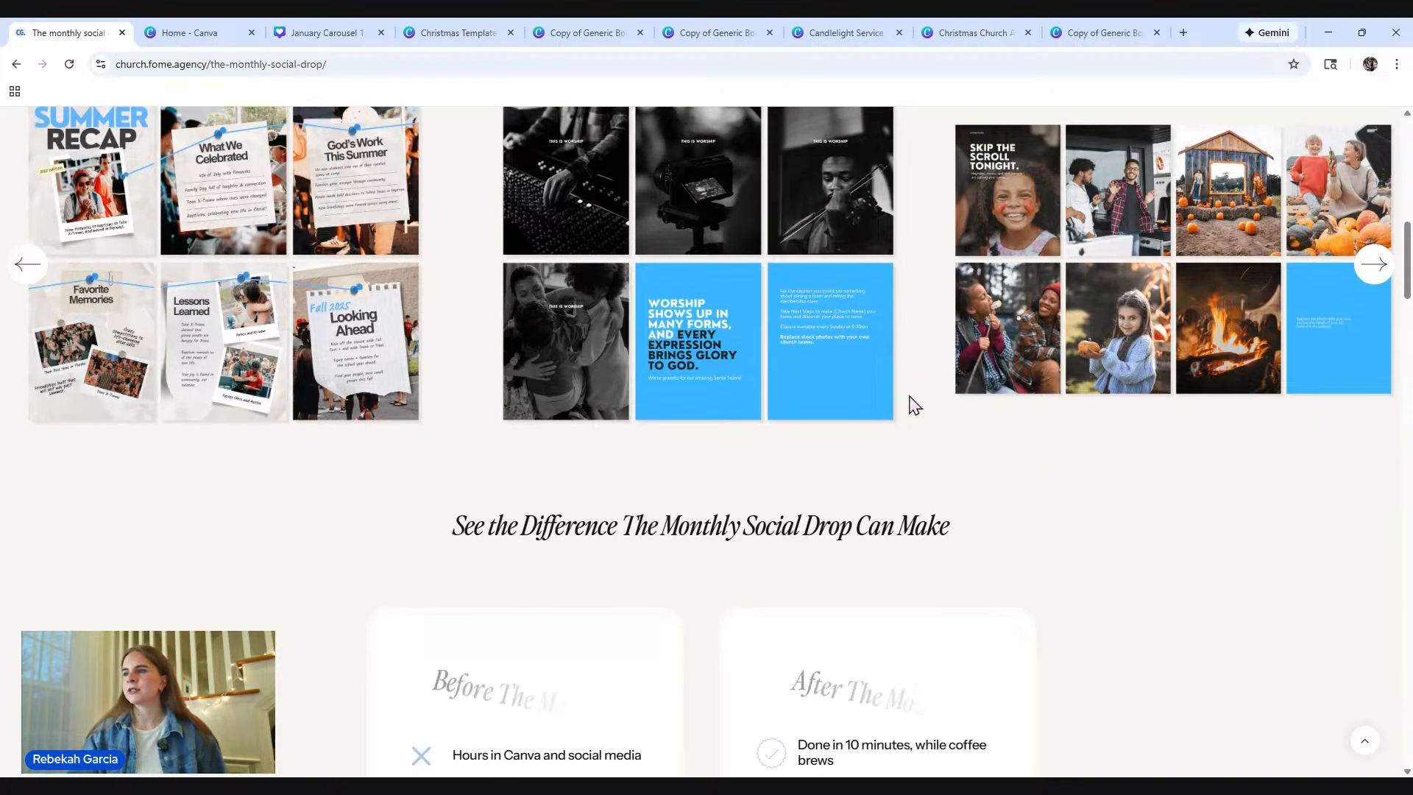
scroll(911, 404, up, 3)
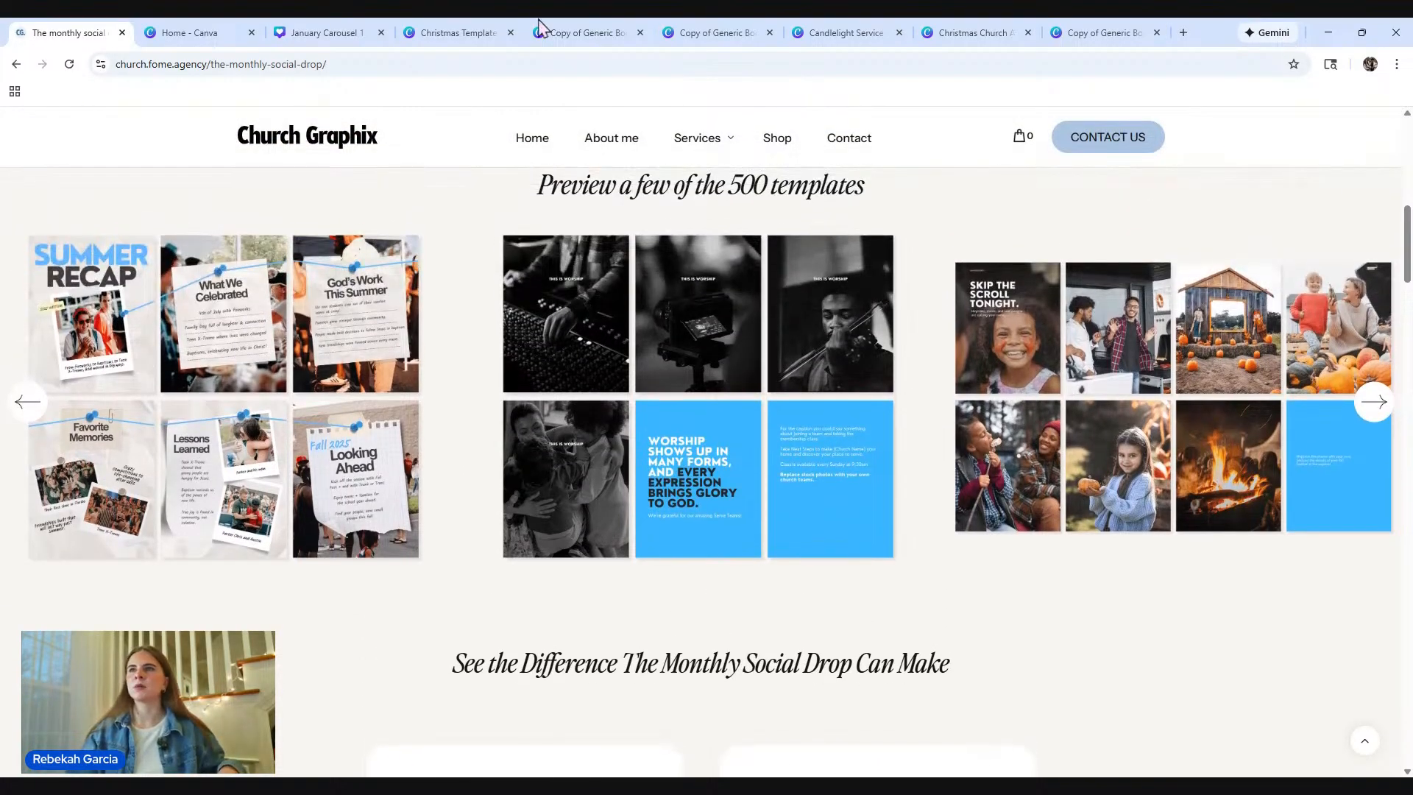
Step: Switch back to January Carousel 1 and examine the page animation presets for page 1
click(302, 33)
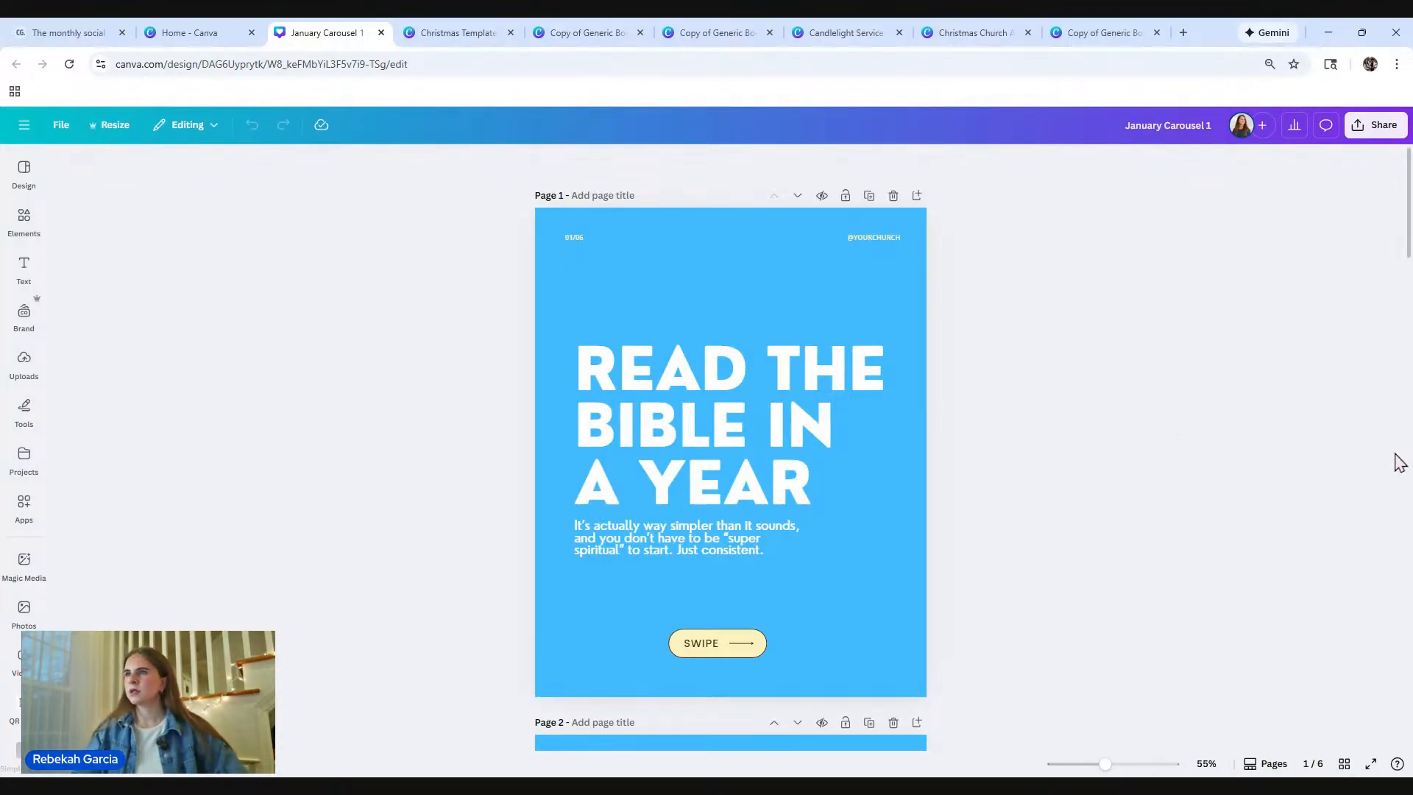
click(734, 230)
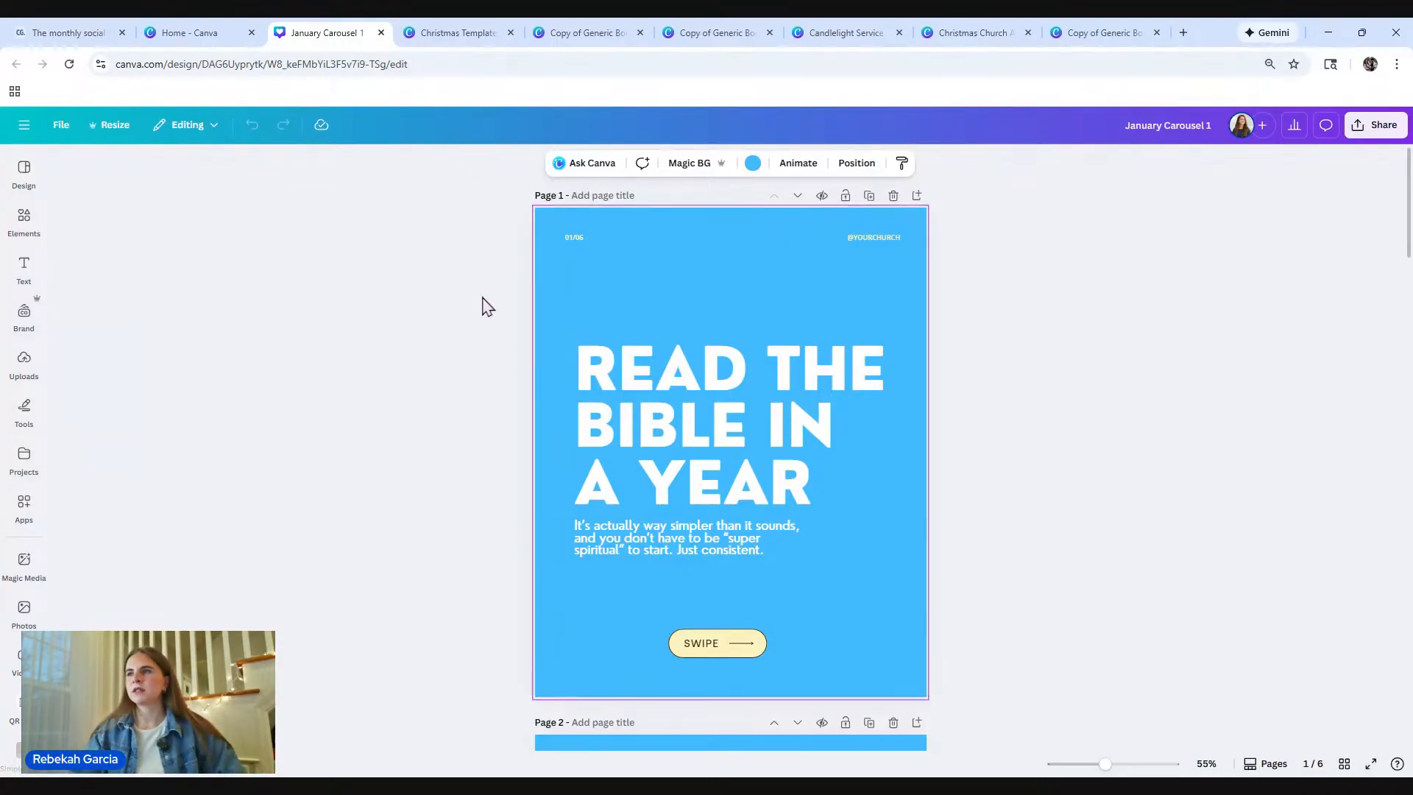
click(796, 173)
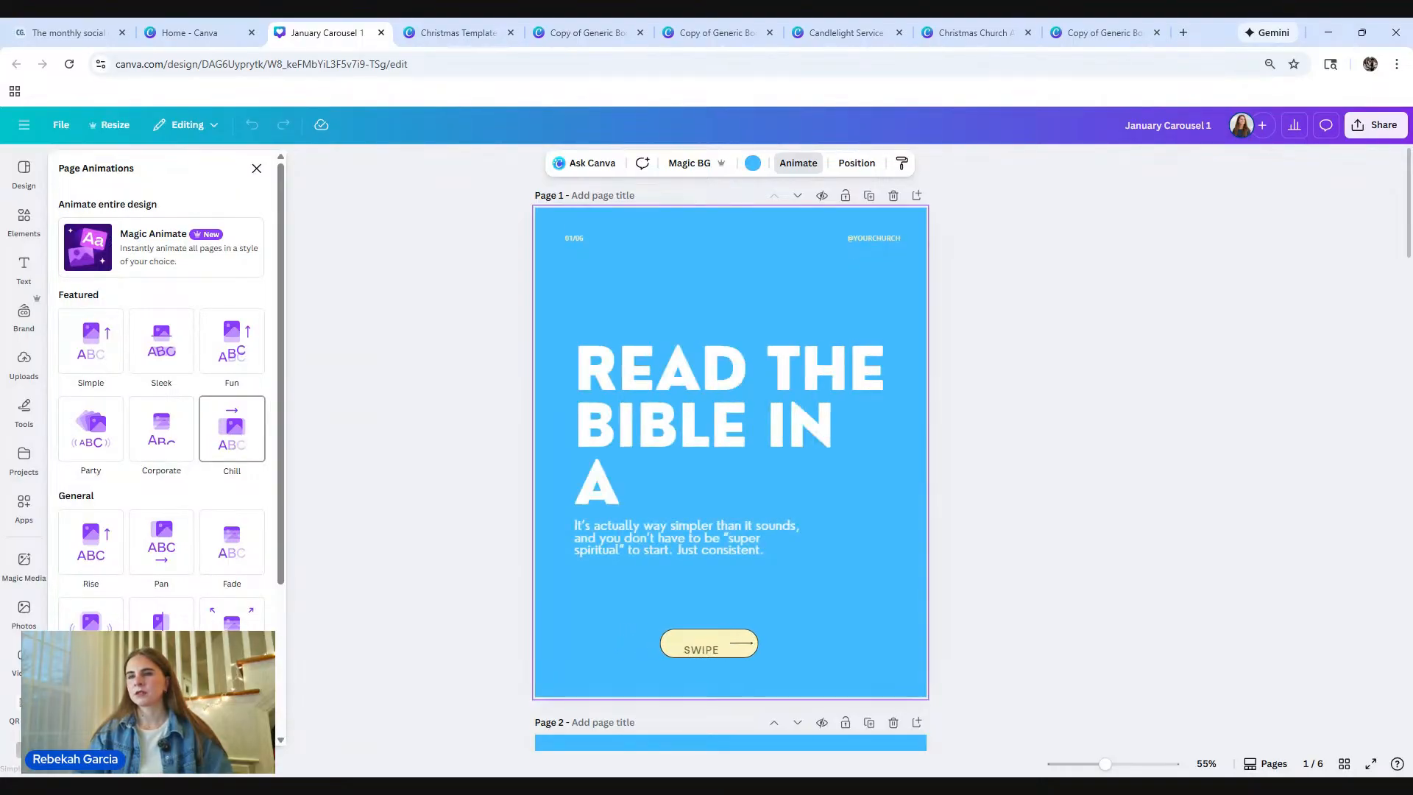
scroll(234, 442, down, 2)
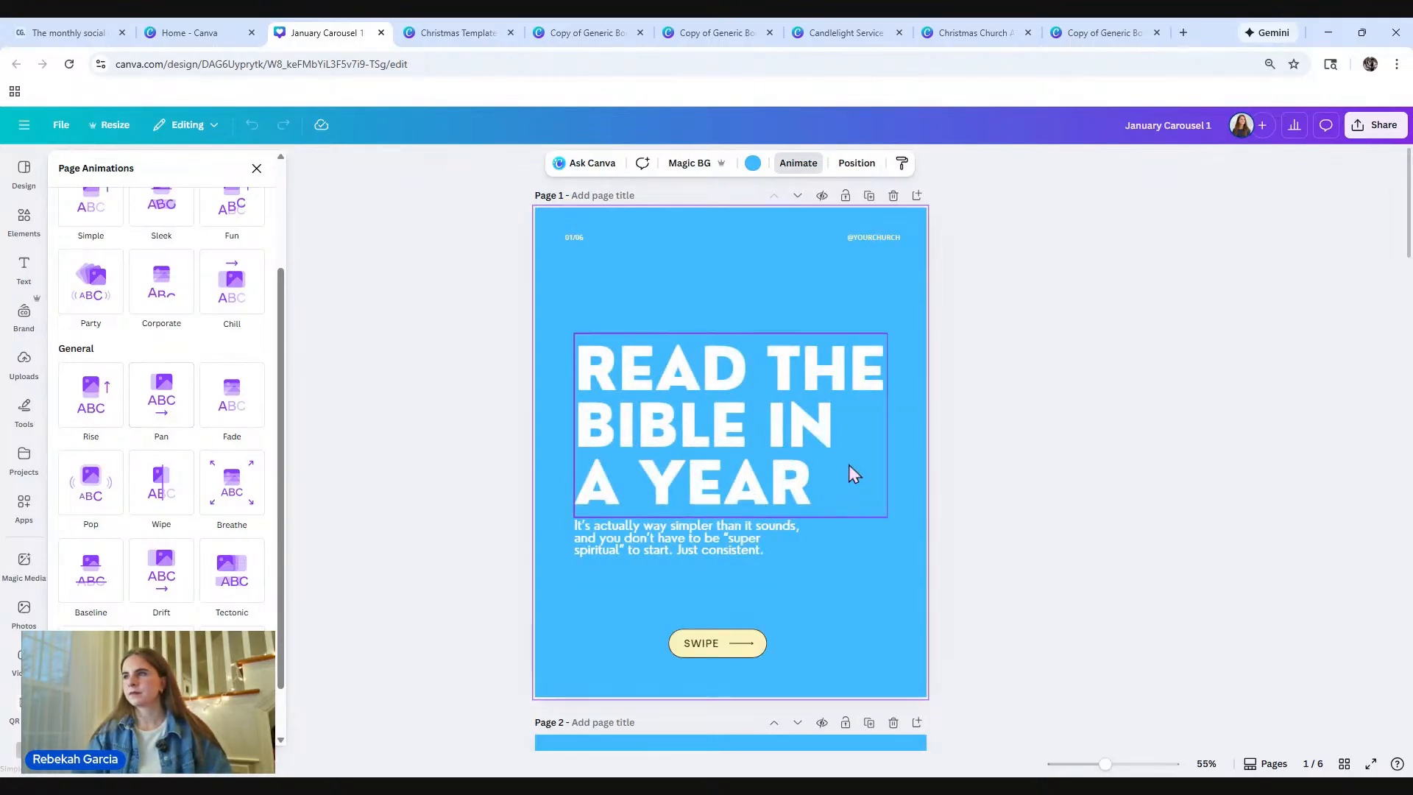
Step: Look over page 2 of the carousel, close the page animation options and return to page 1
scroll(851, 471, down, 10)
scroll(850, 471, up, 6)
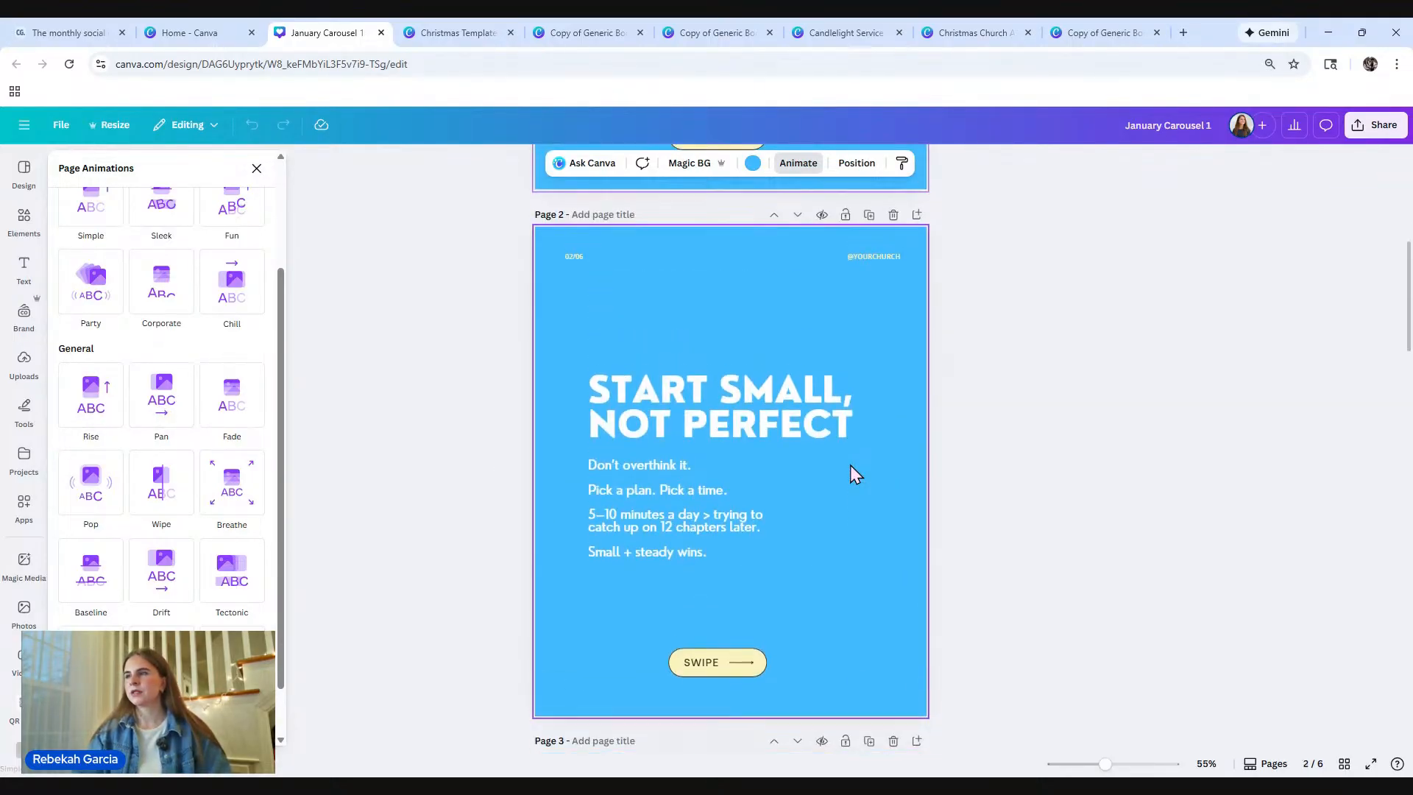
scroll(792, 242, up, 3)
scroll(740, 289, down, 3)
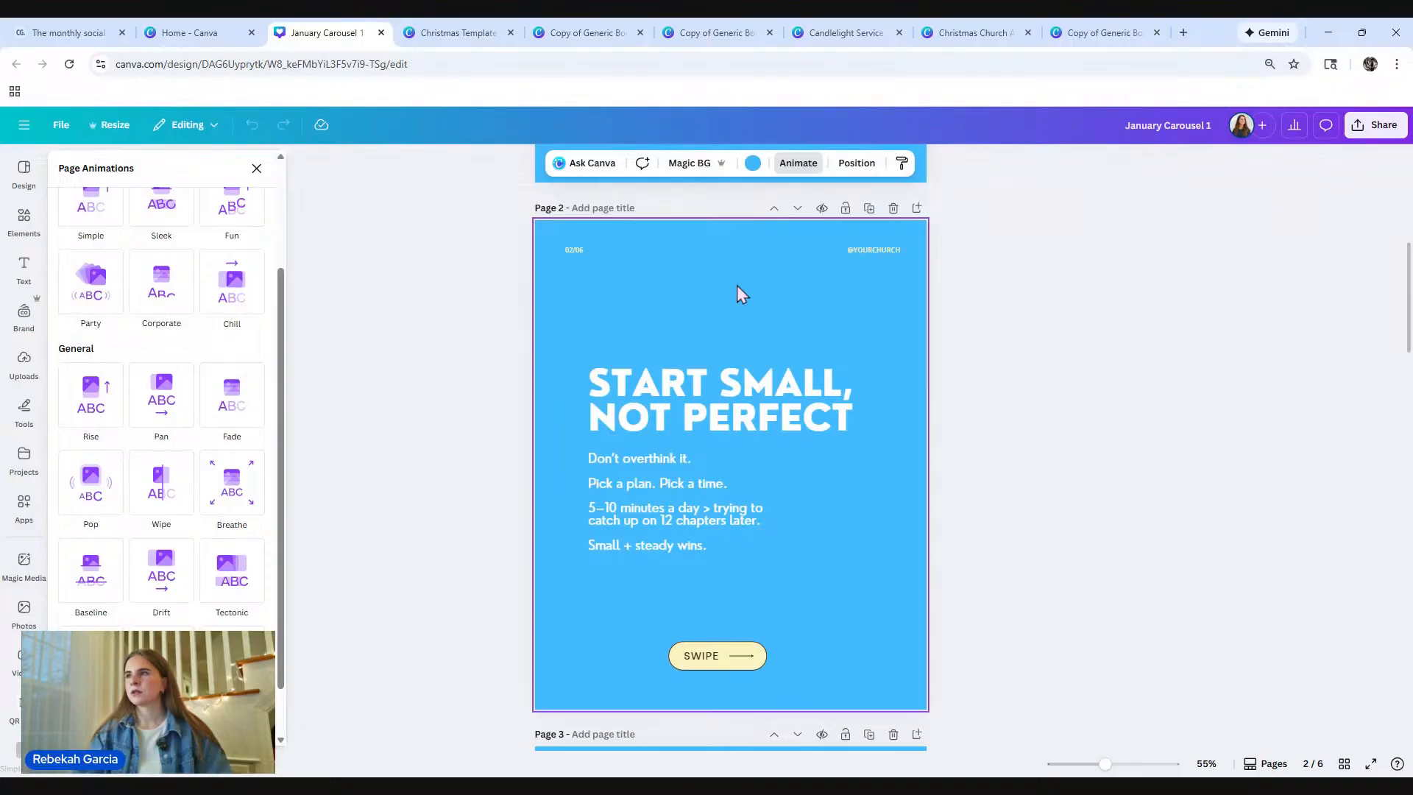
click(797, 170)
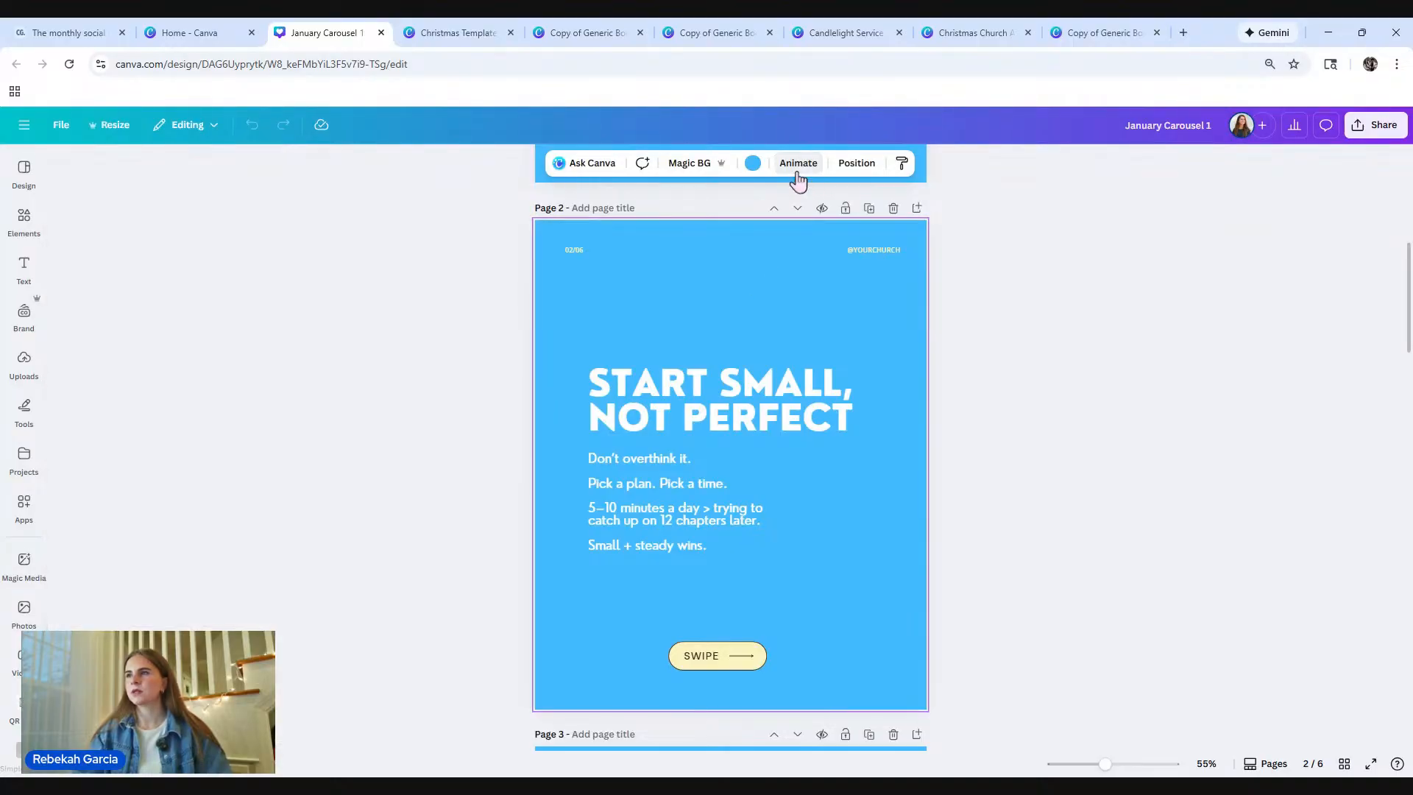
scroll(640, 419, up, 5)
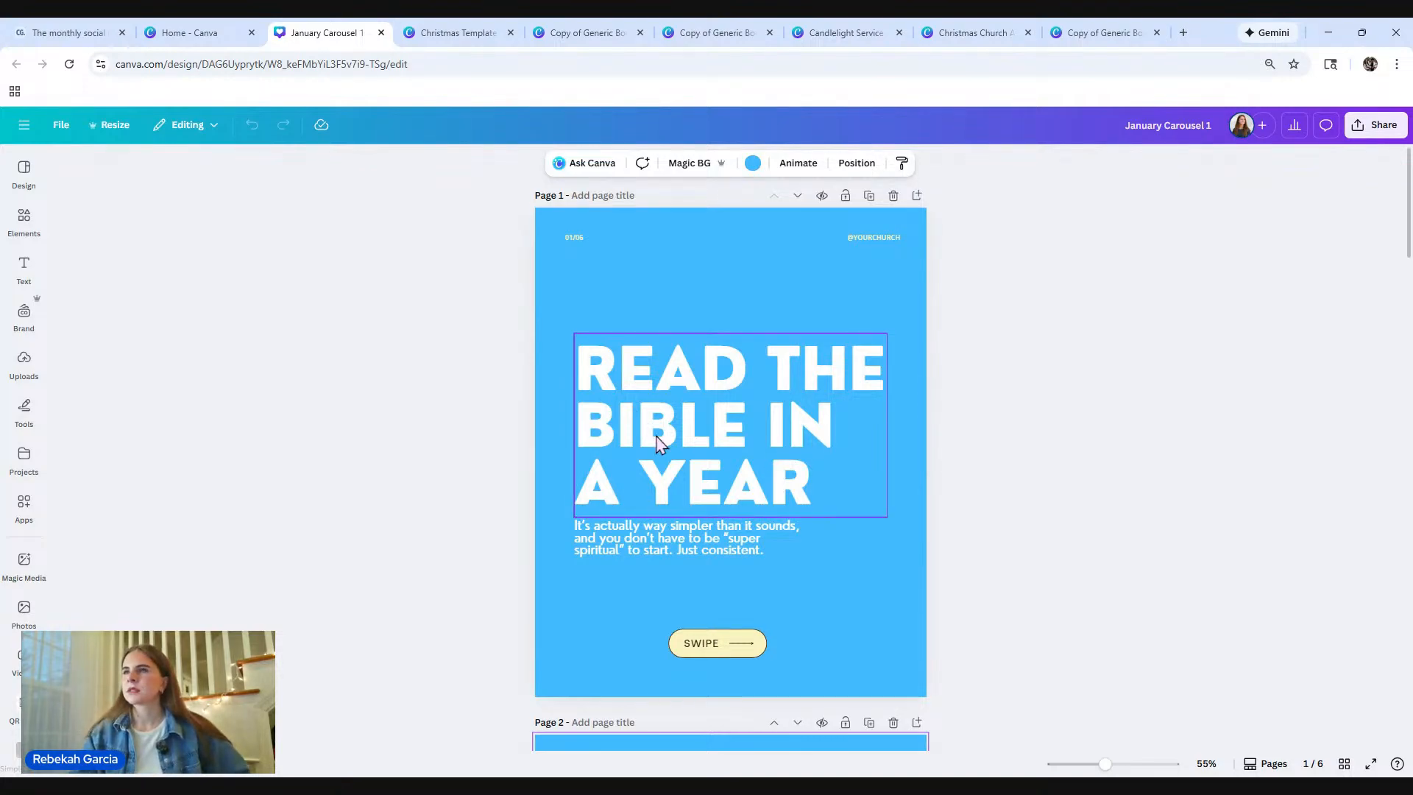
Step: Open the carousel's download settings, review the available file types and set the file type to MP4 Video
click(1376, 128)
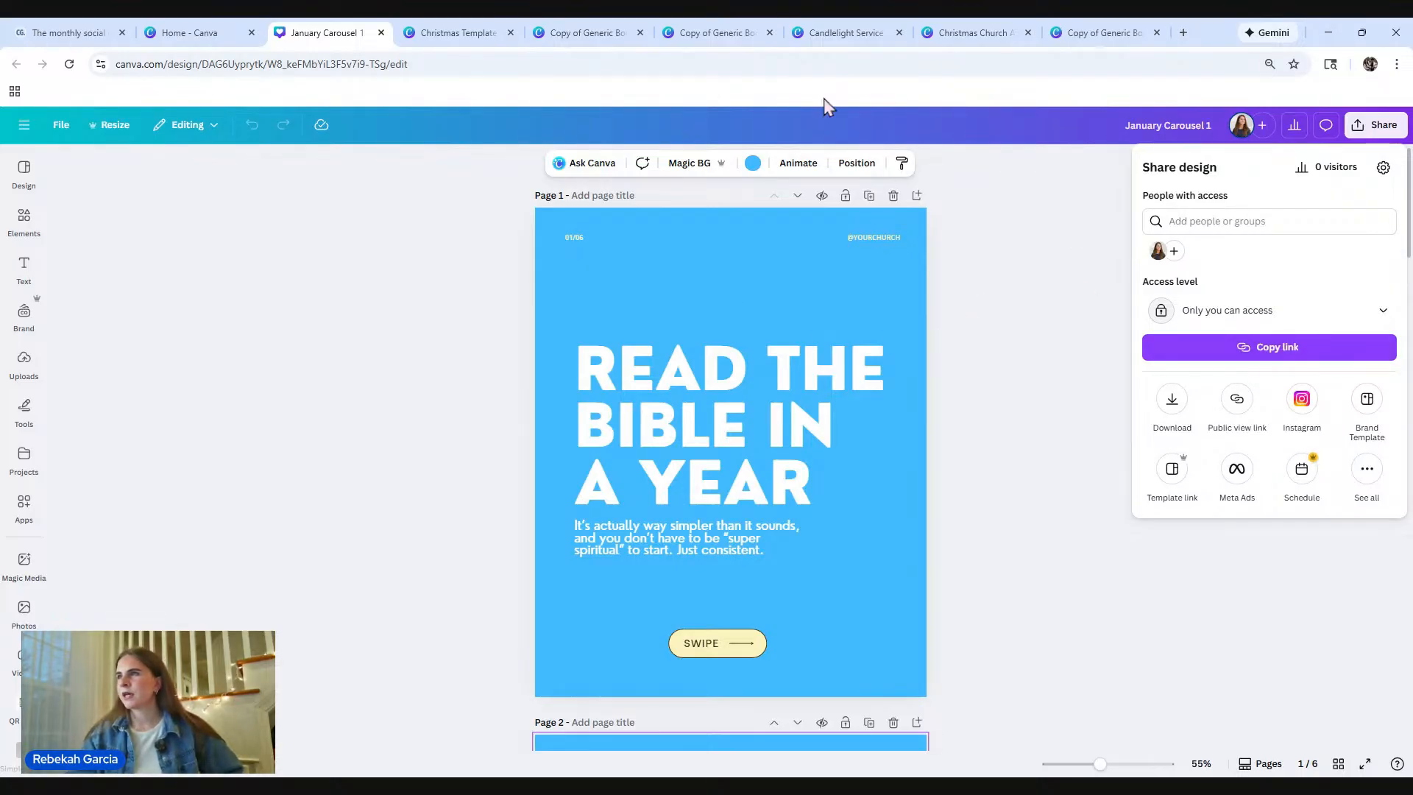
click(1172, 401)
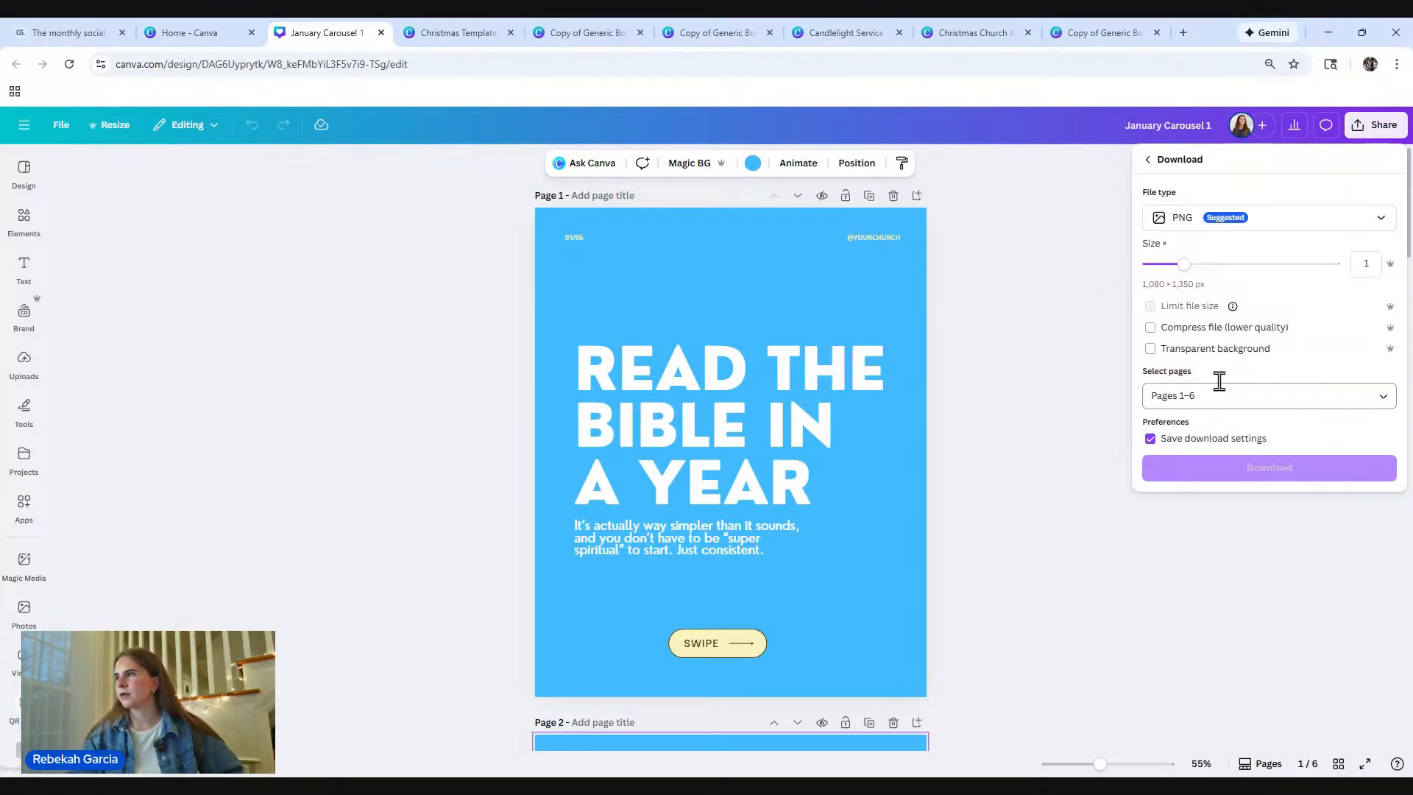
click(1325, 219)
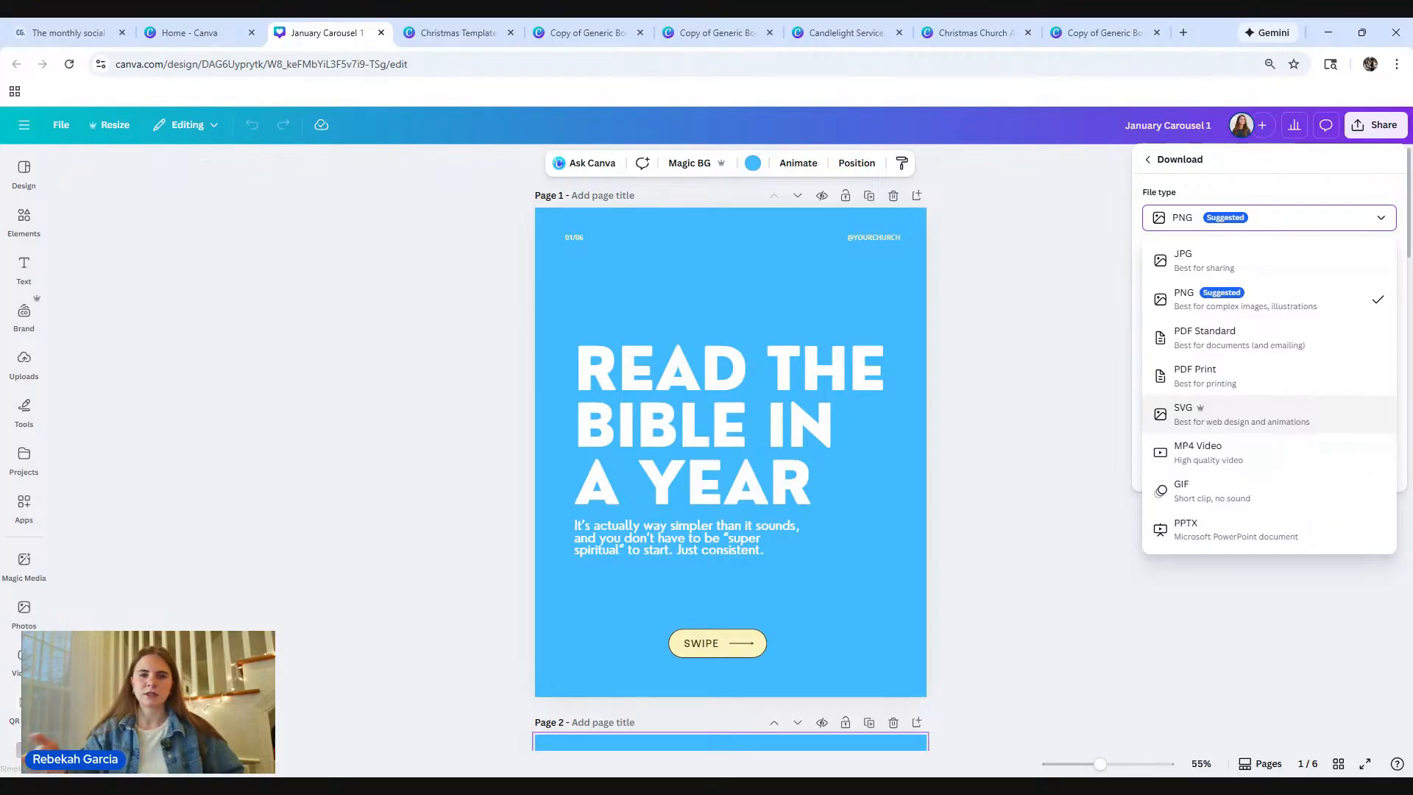
click(1170, 301)
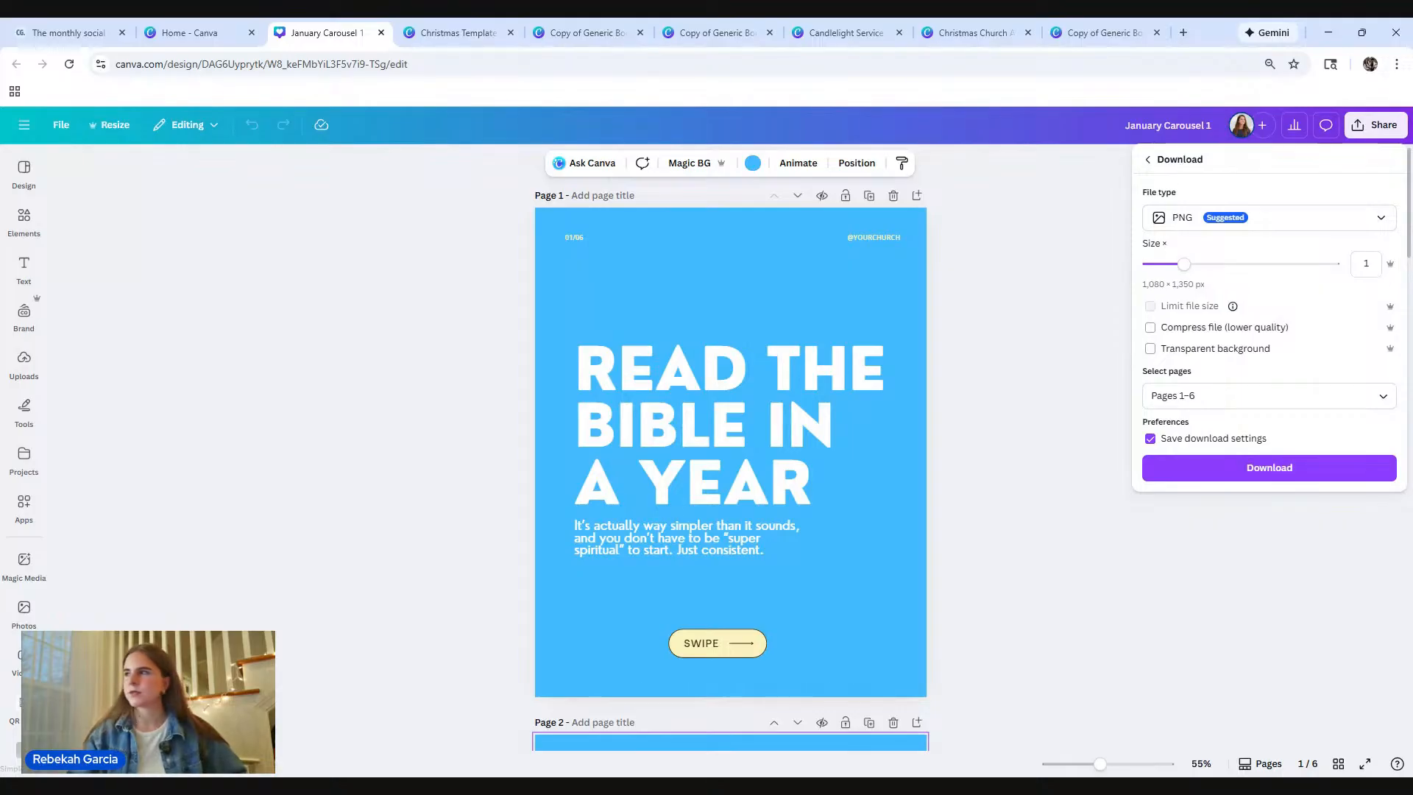
click(1315, 222)
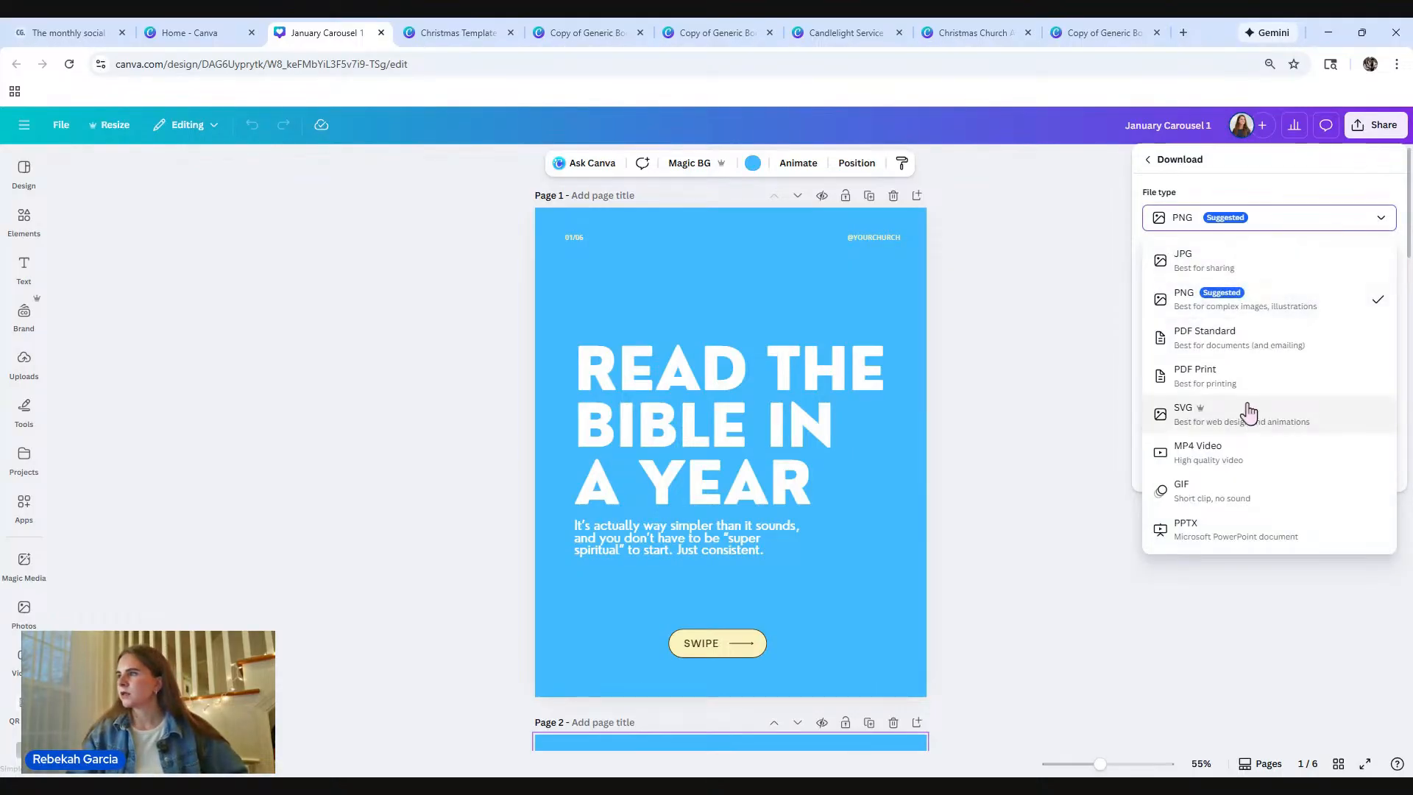
click(1262, 459)
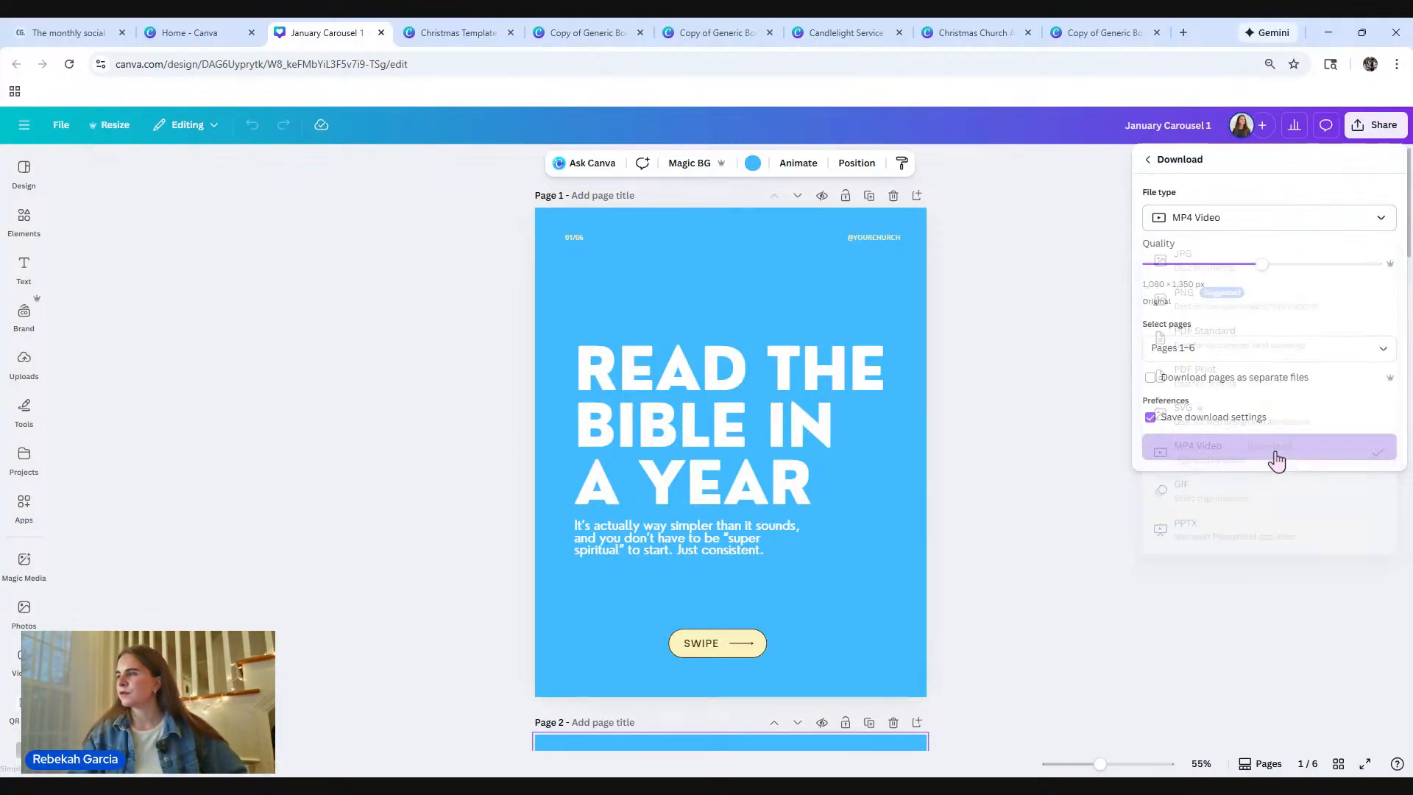
Step: Set the MP4 download to include all pages (1–6), then close the download settings
click(1380, 354)
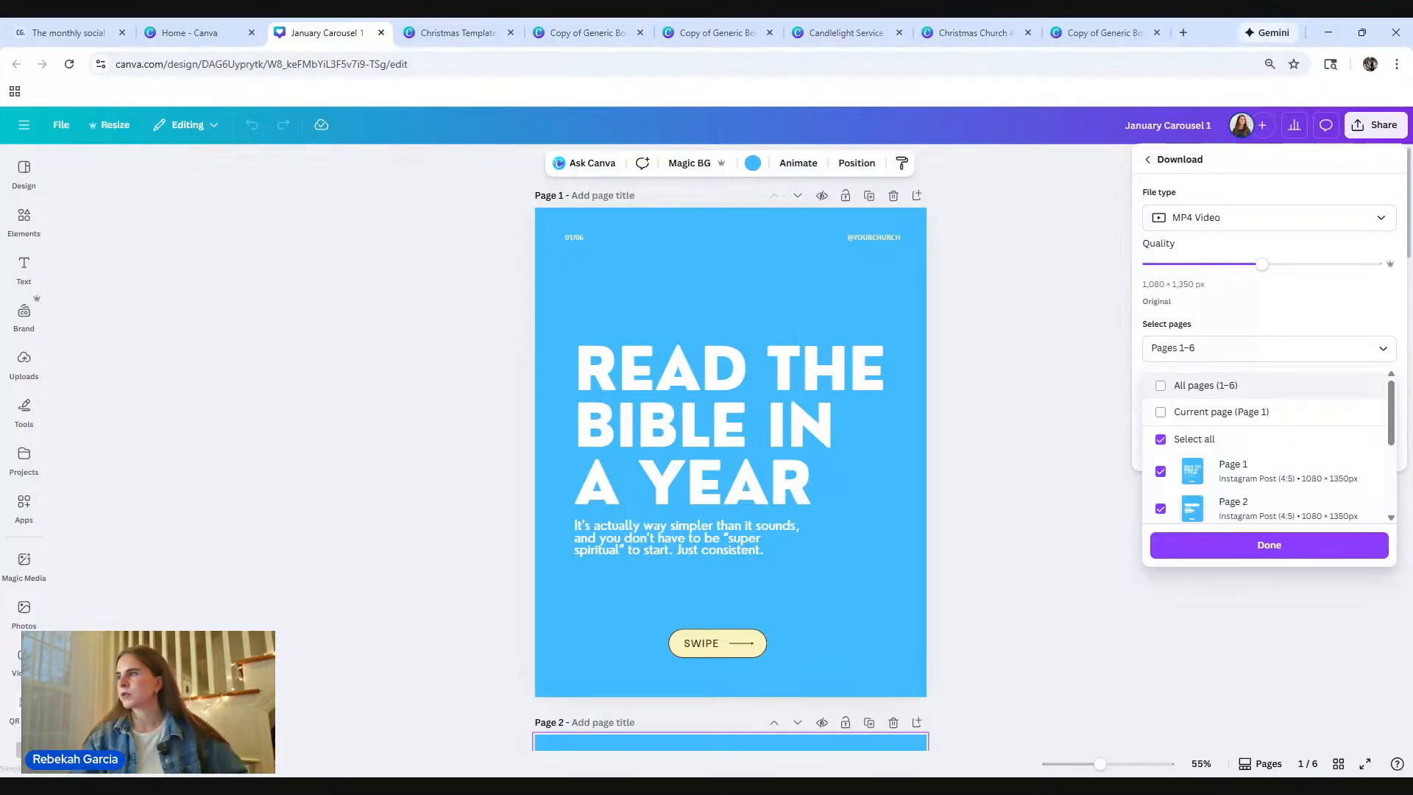
click(1160, 385)
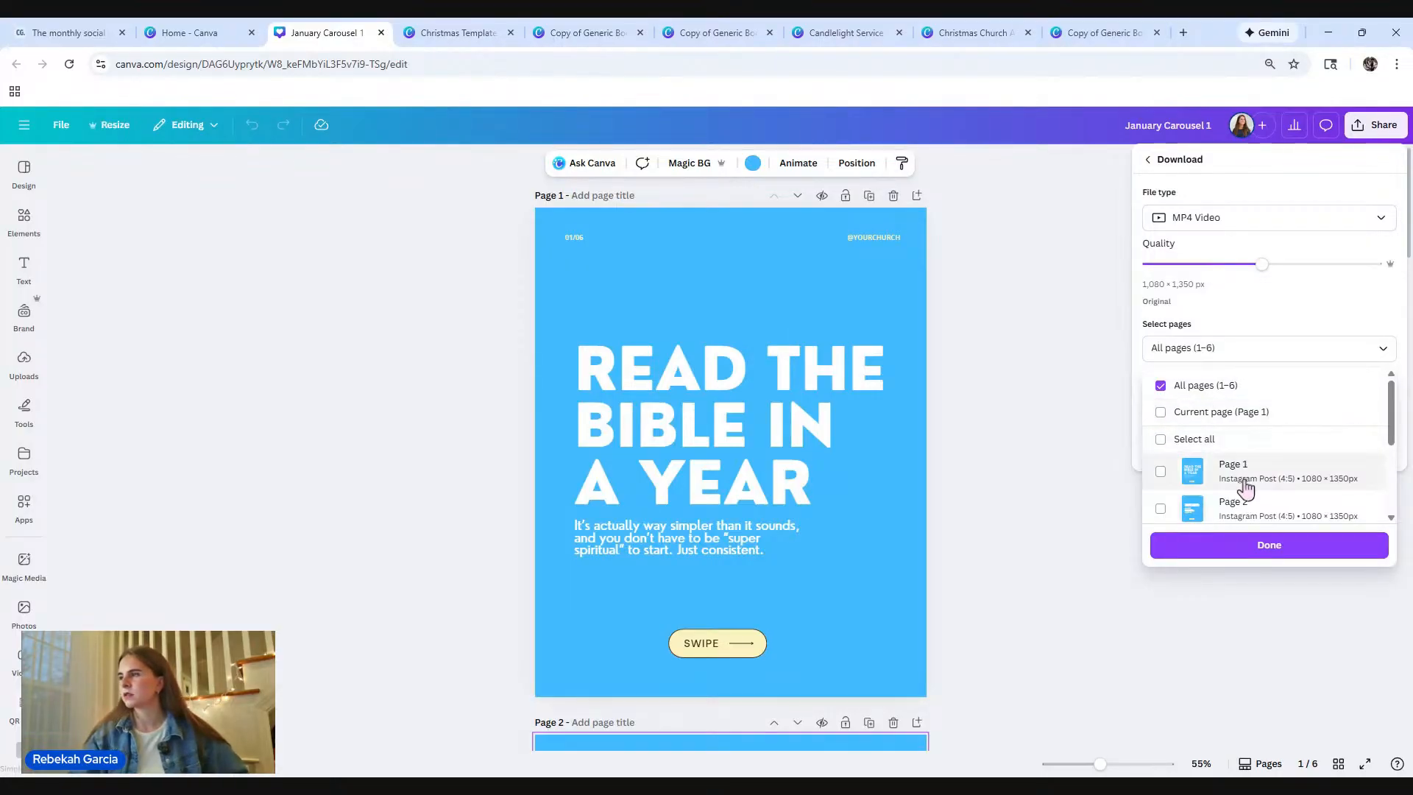
scroll(1237, 490, down, 3)
click(1295, 551)
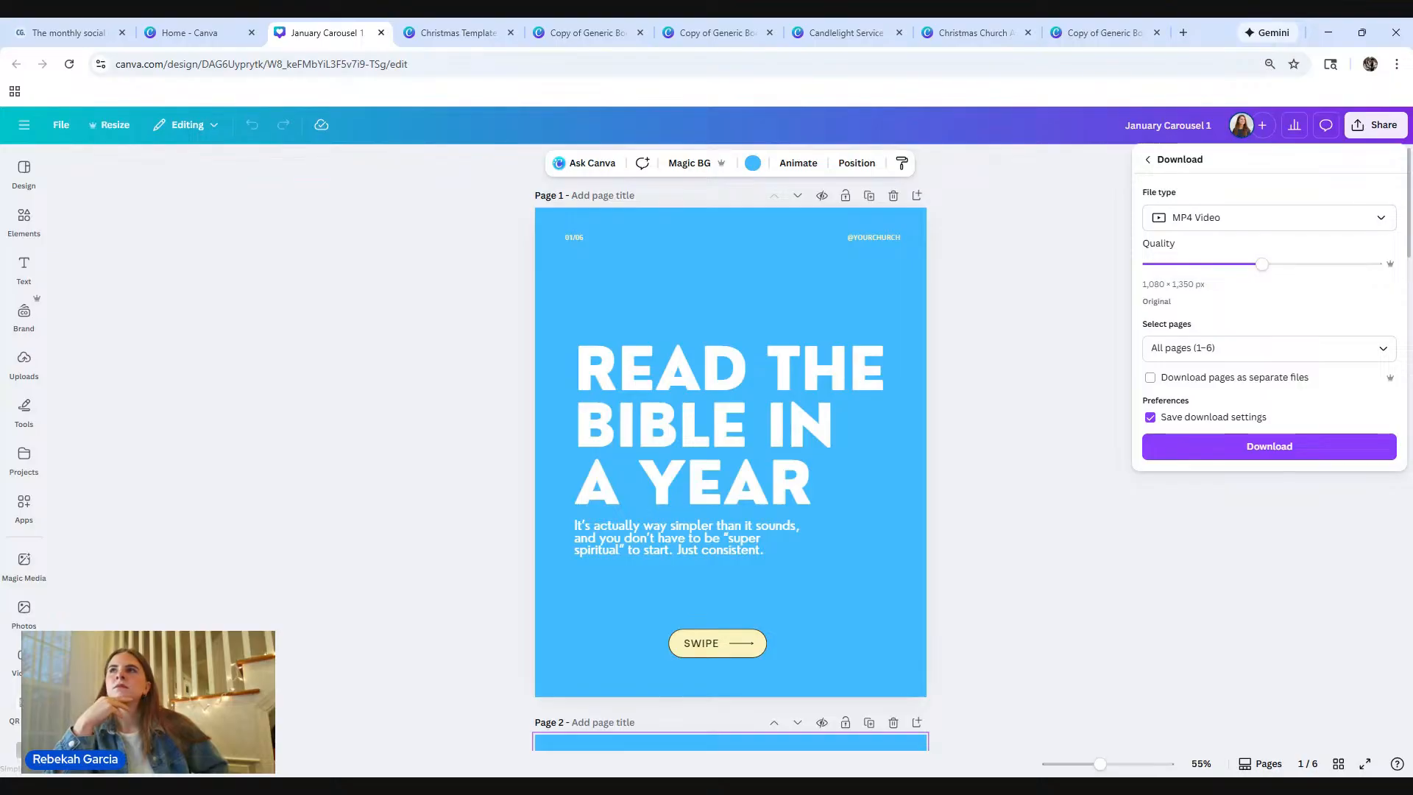
click(1030, 413)
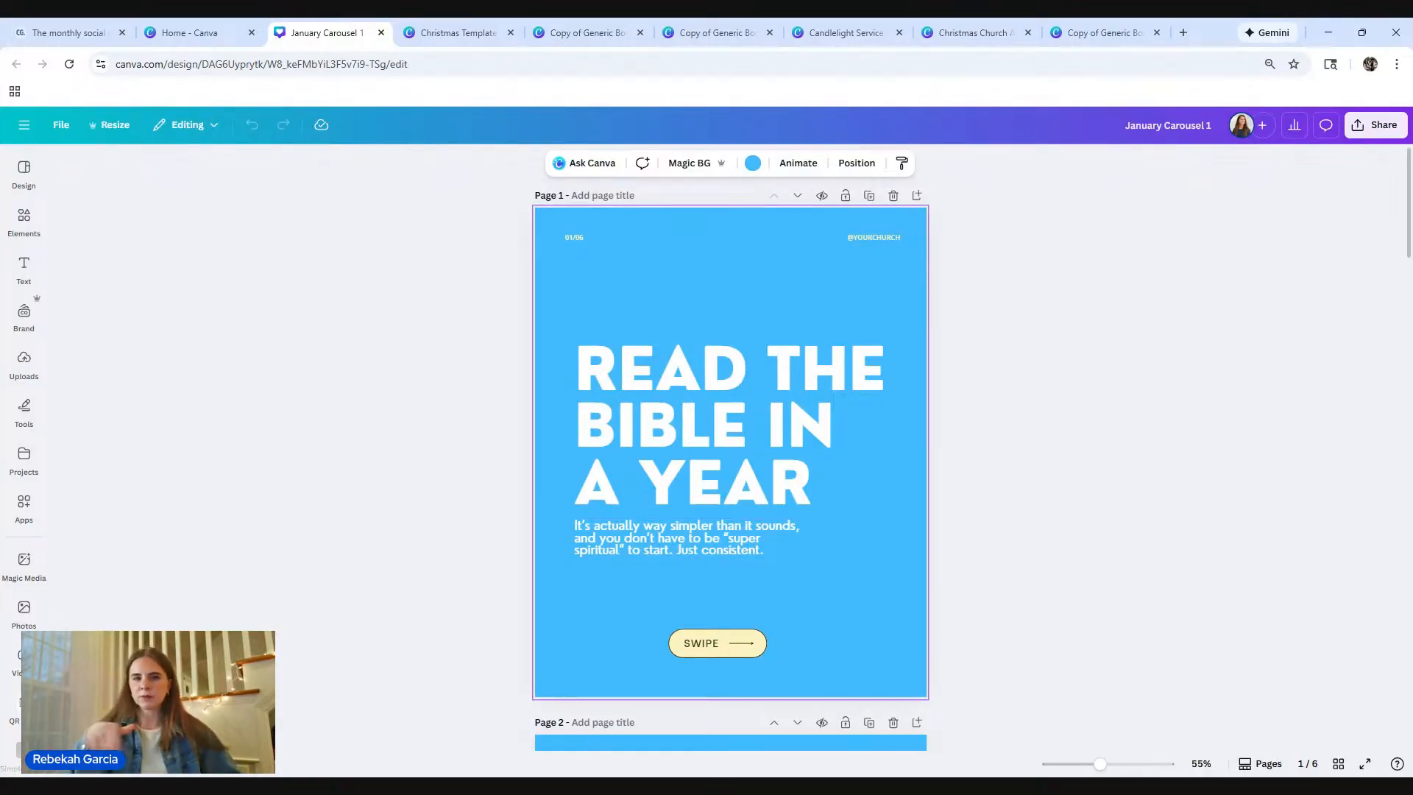
Step: Preview text animations such as Typewriter on page 2's START SMALL, NOT PERFECT heading, then close the animation options
scroll(996, 432, down, 8)
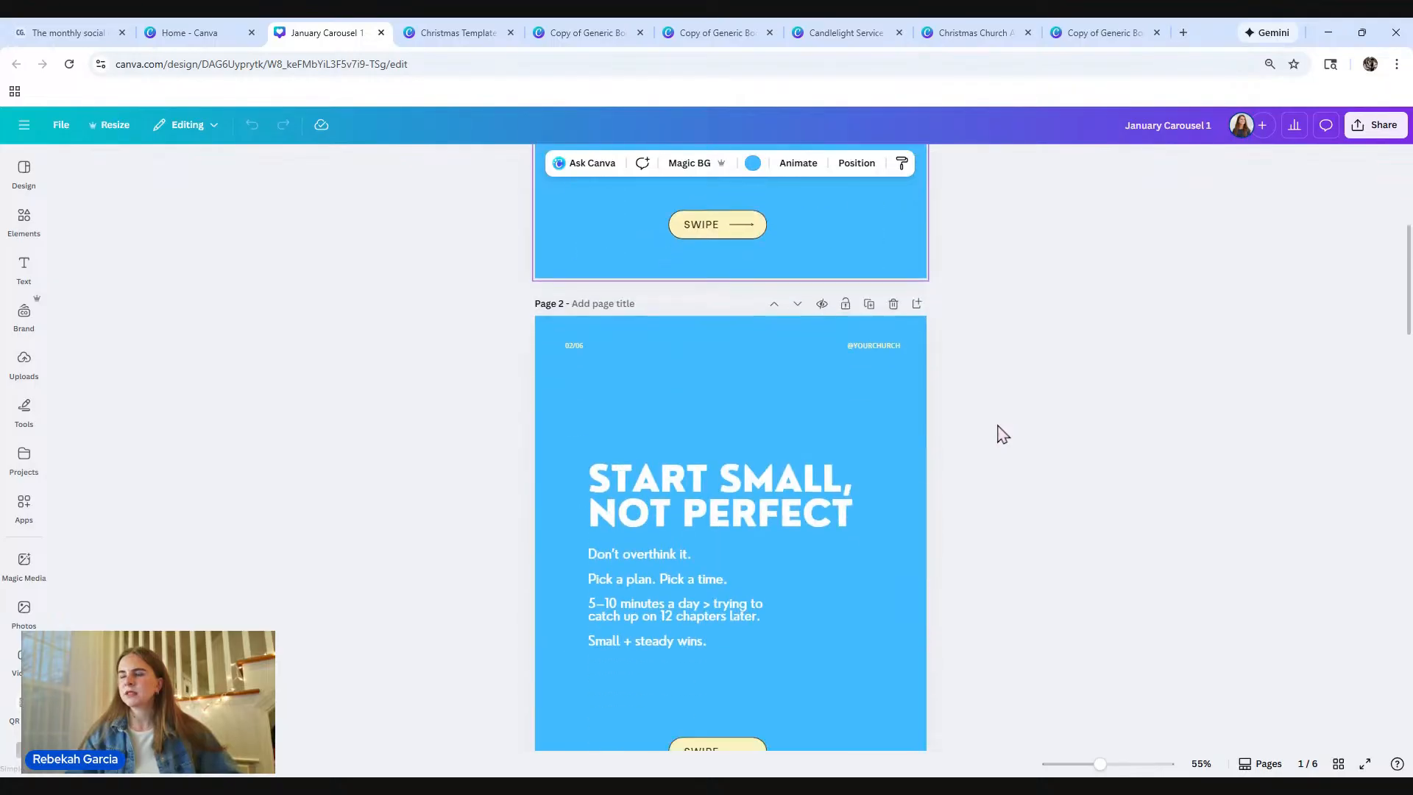
click(678, 315)
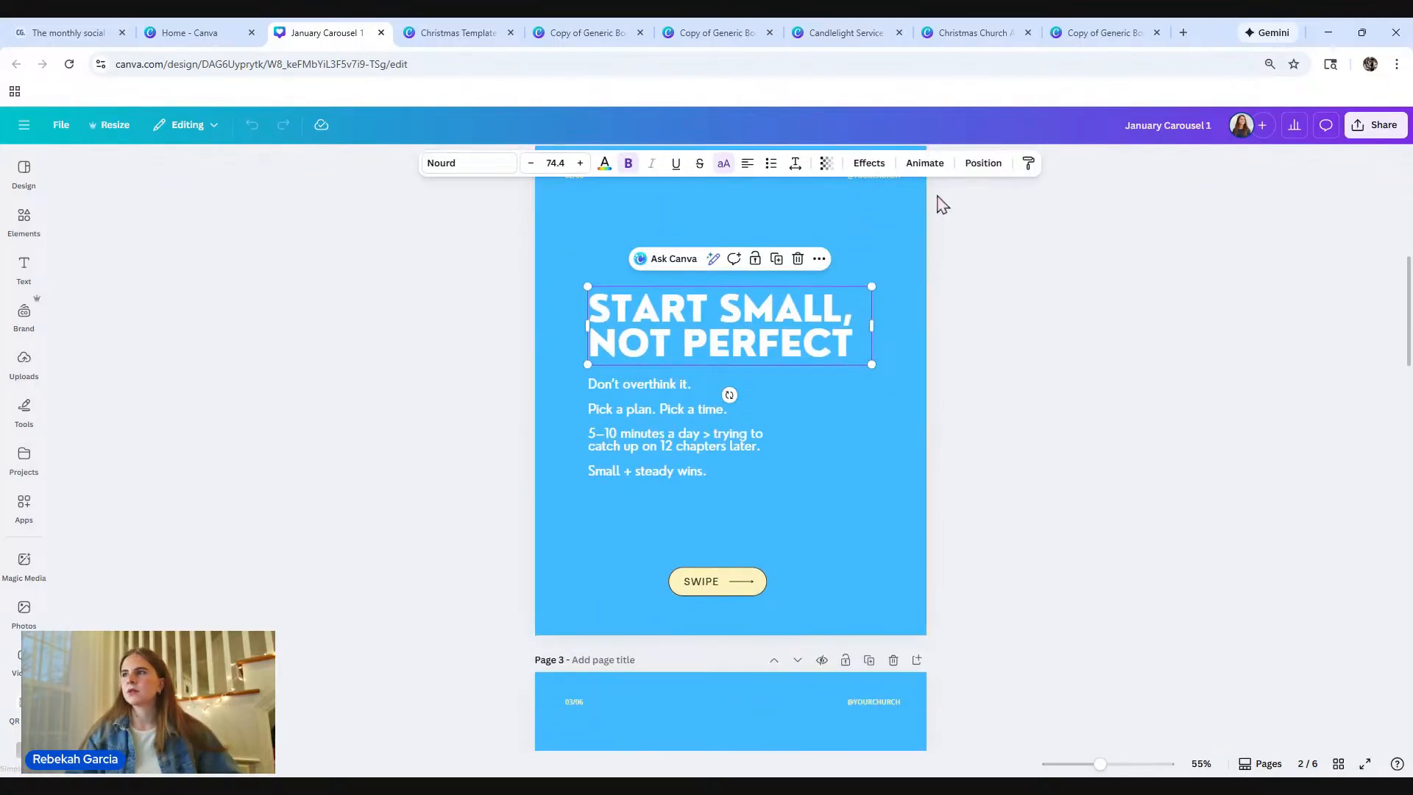
click(926, 166)
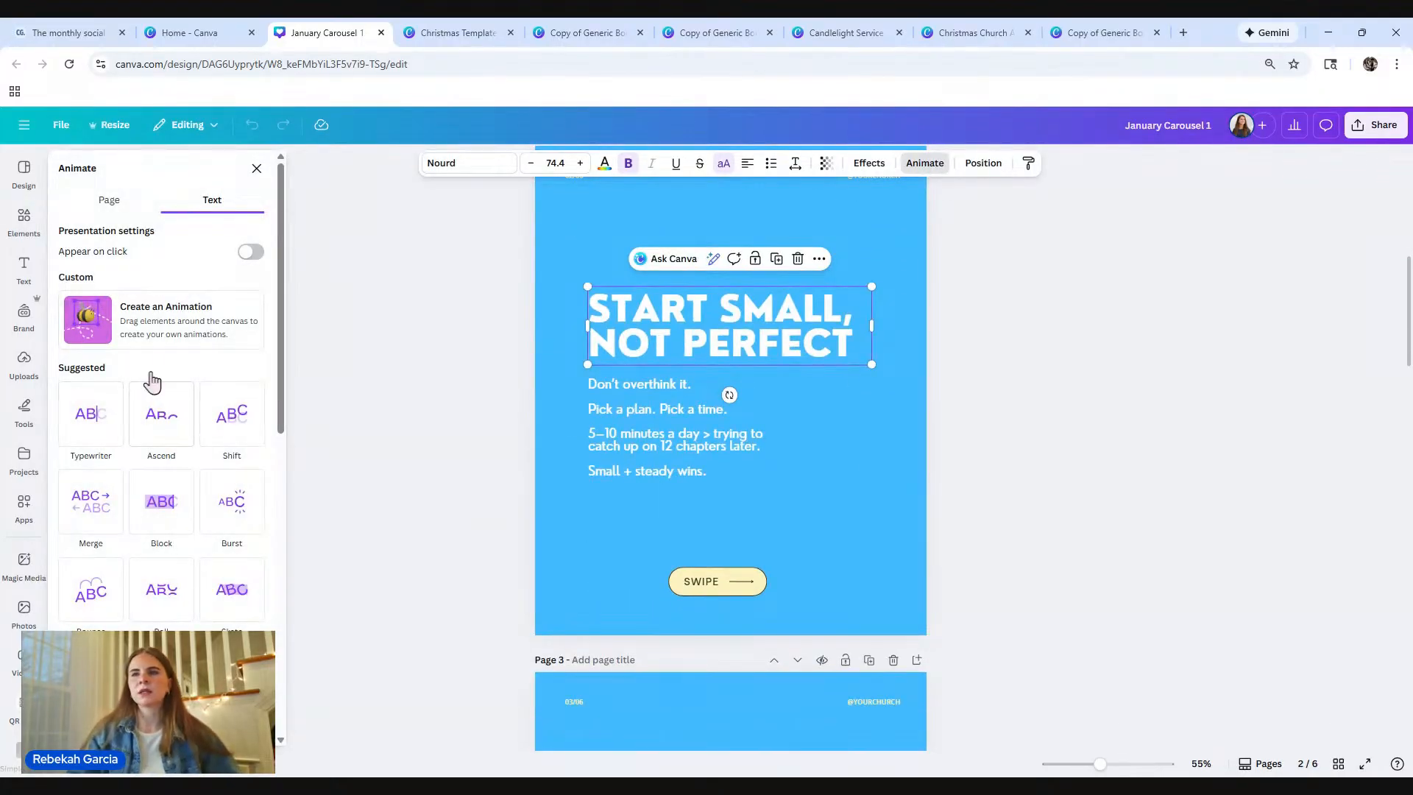
click(93, 428)
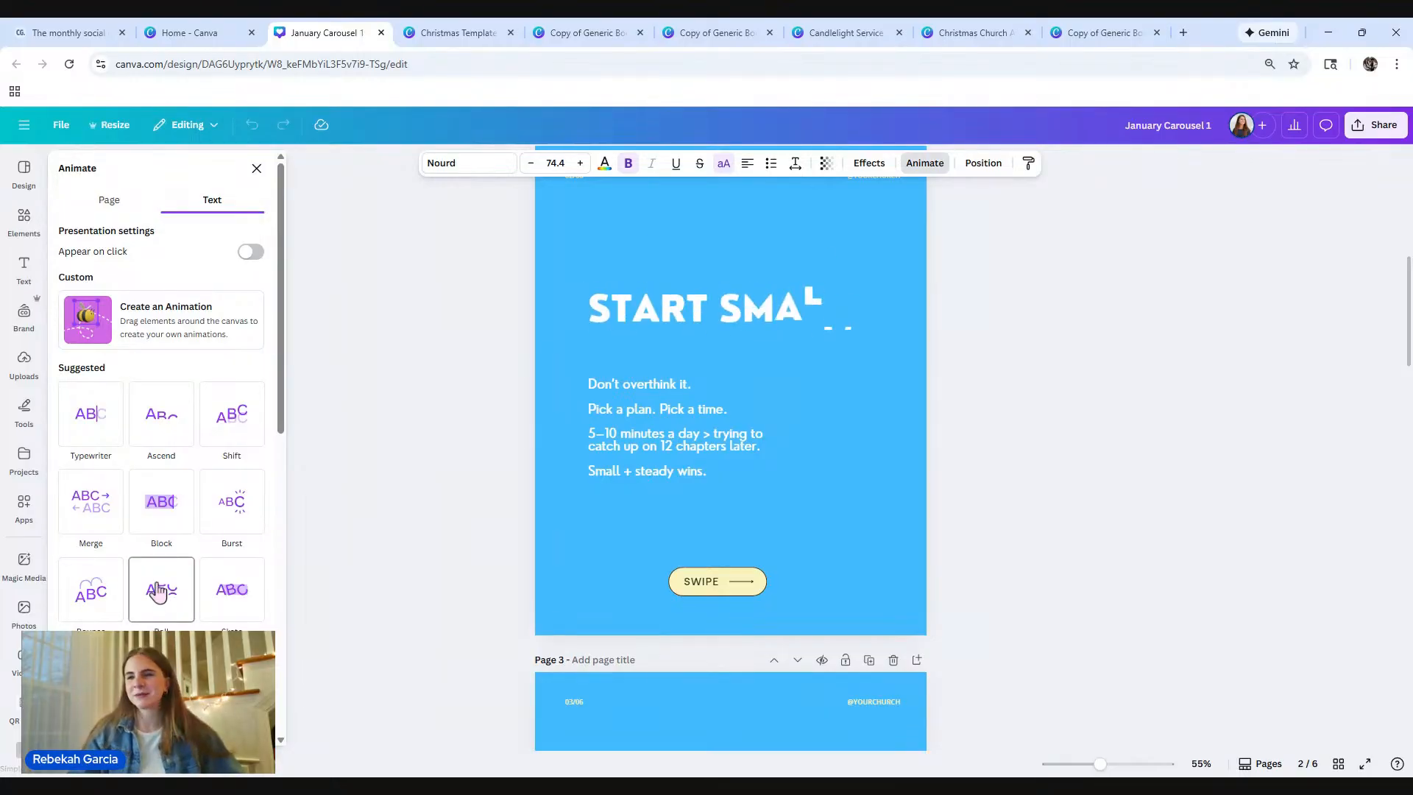
scroll(191, 598, down, 5)
click(354, 489)
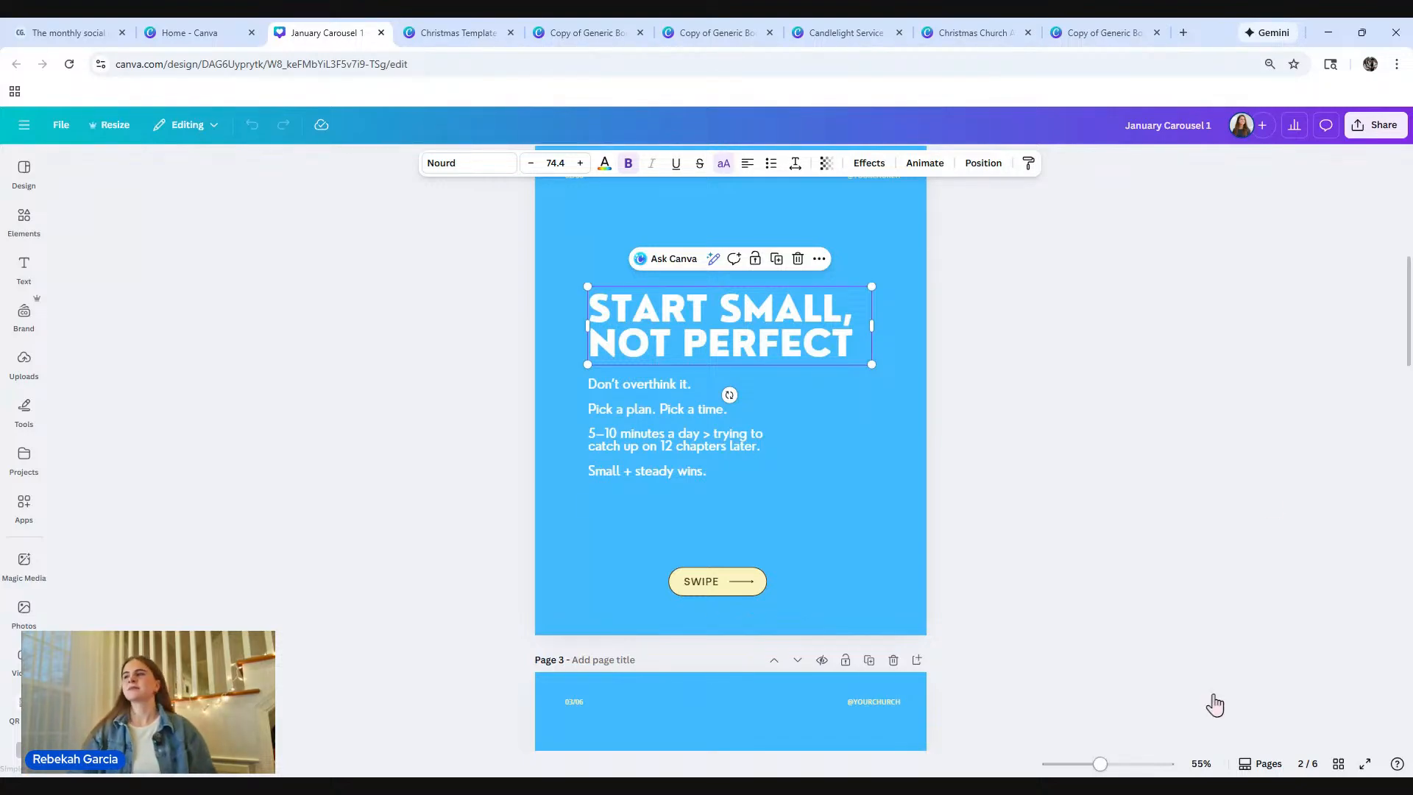
Step: Leave the January Carousel 1 design for the home page and look through the recent designs
click(1087, 450)
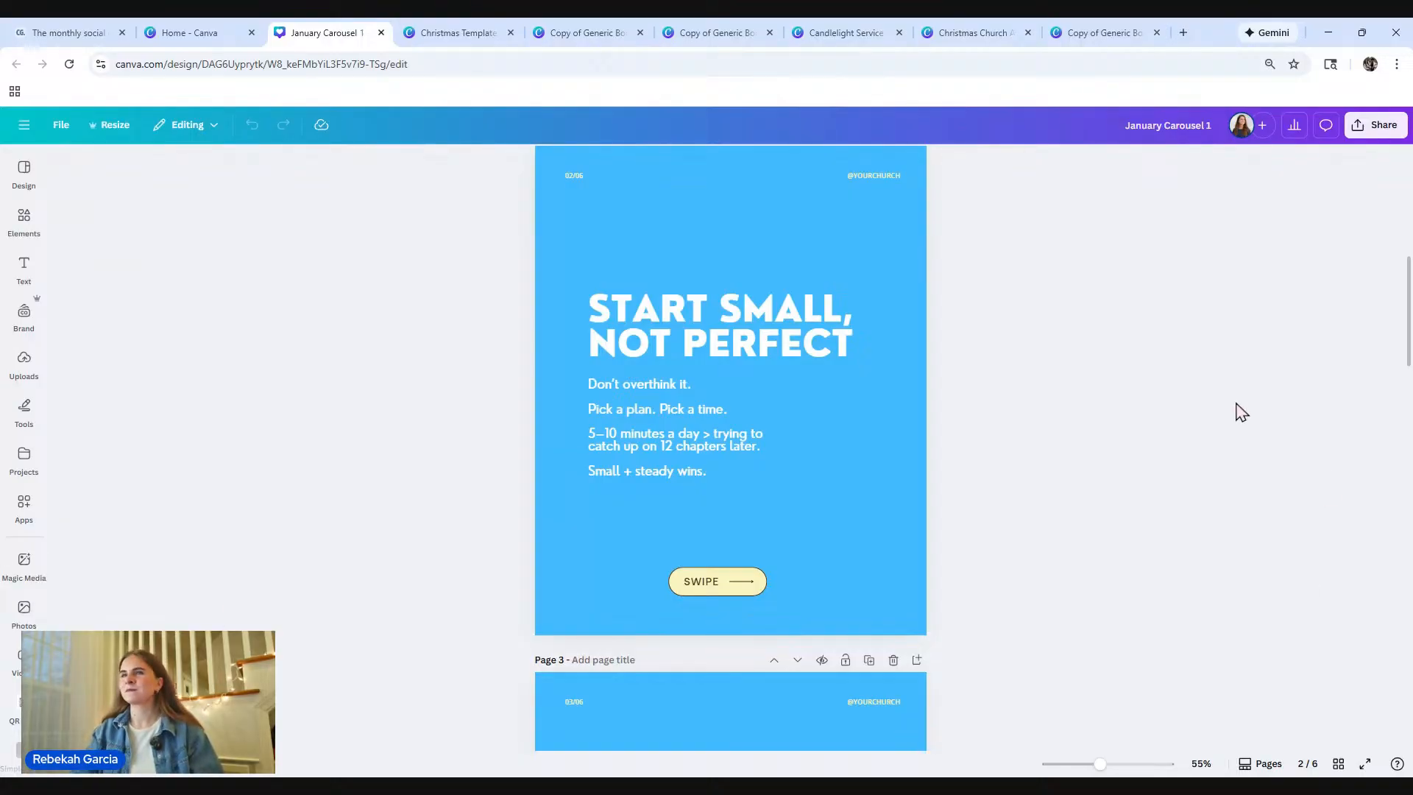
click(23, 124)
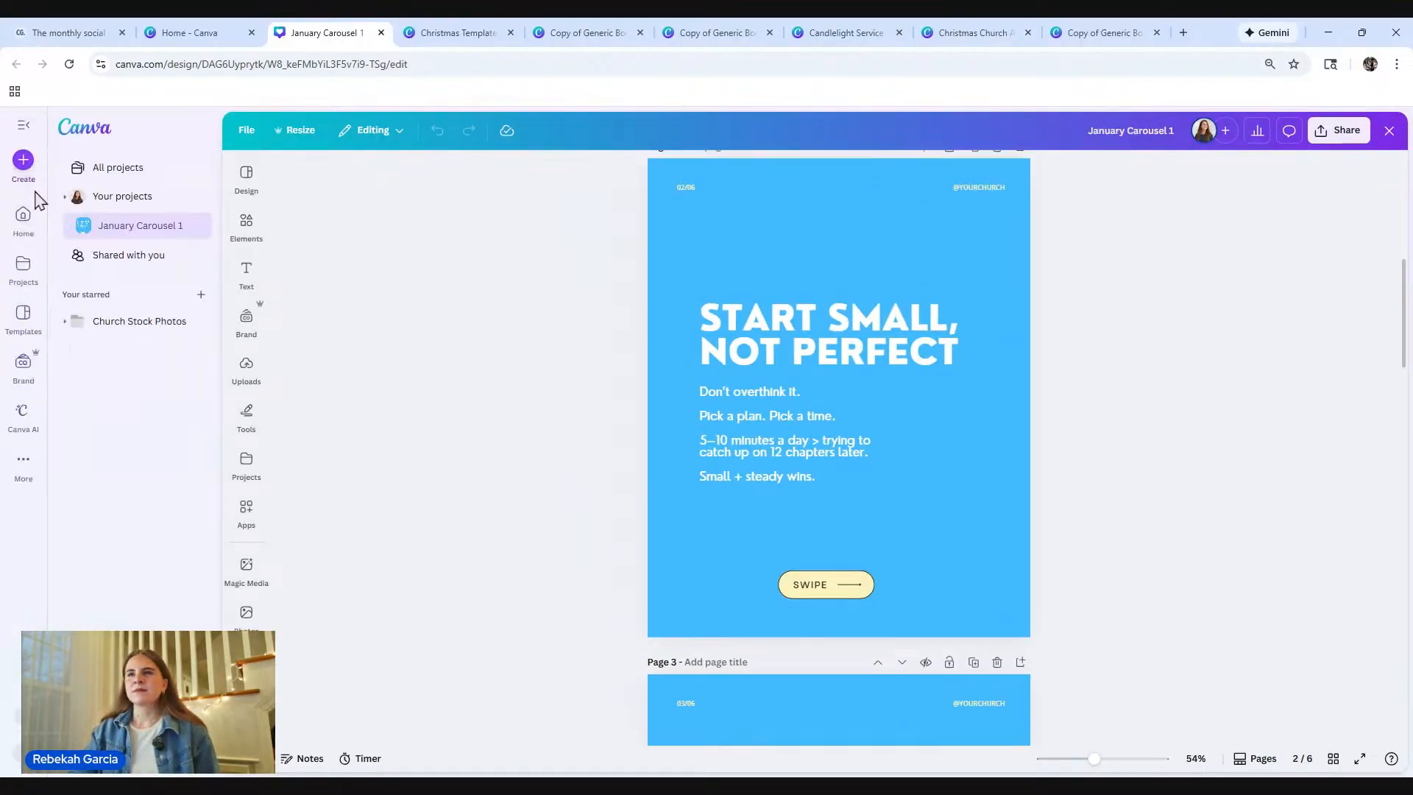
click(22, 221)
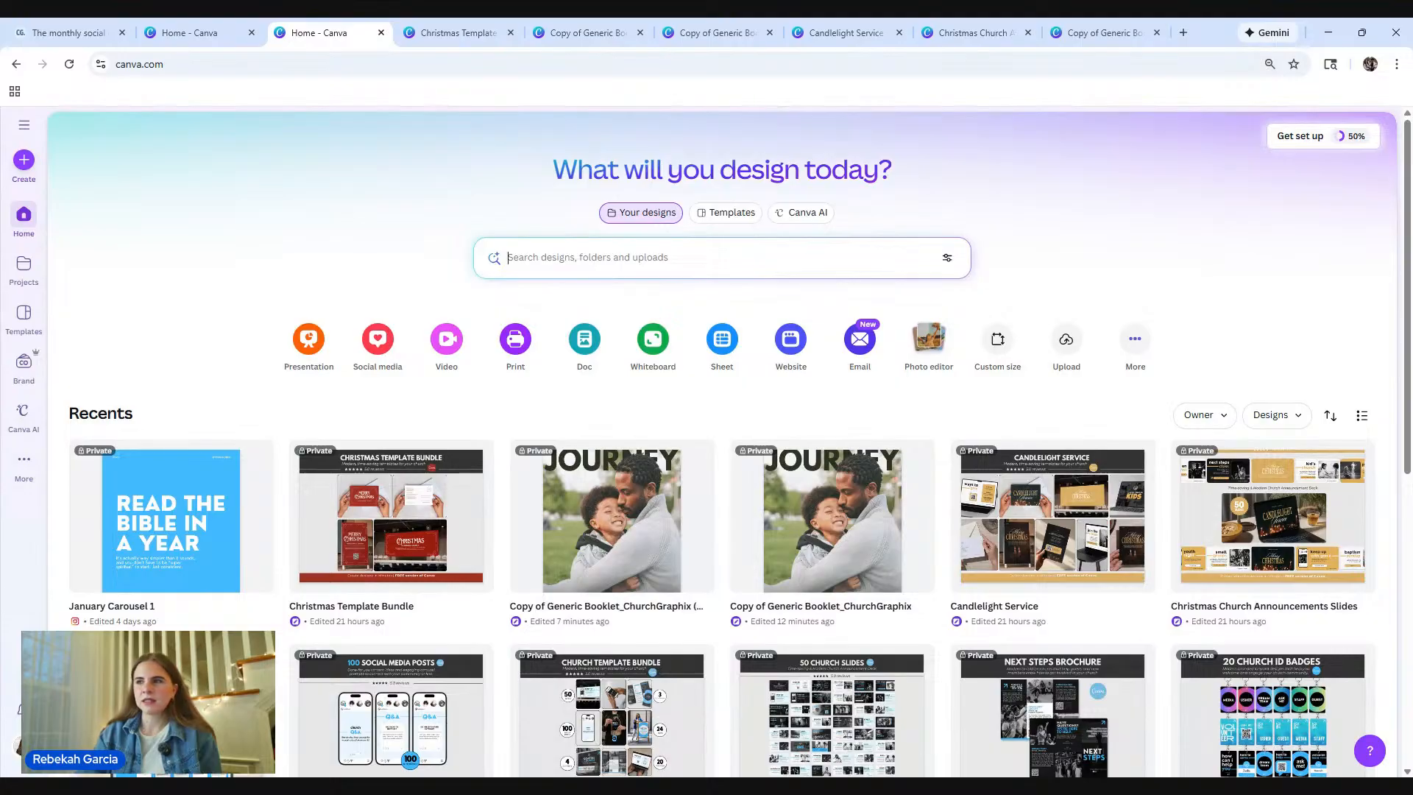
mouse_move(602, 538)
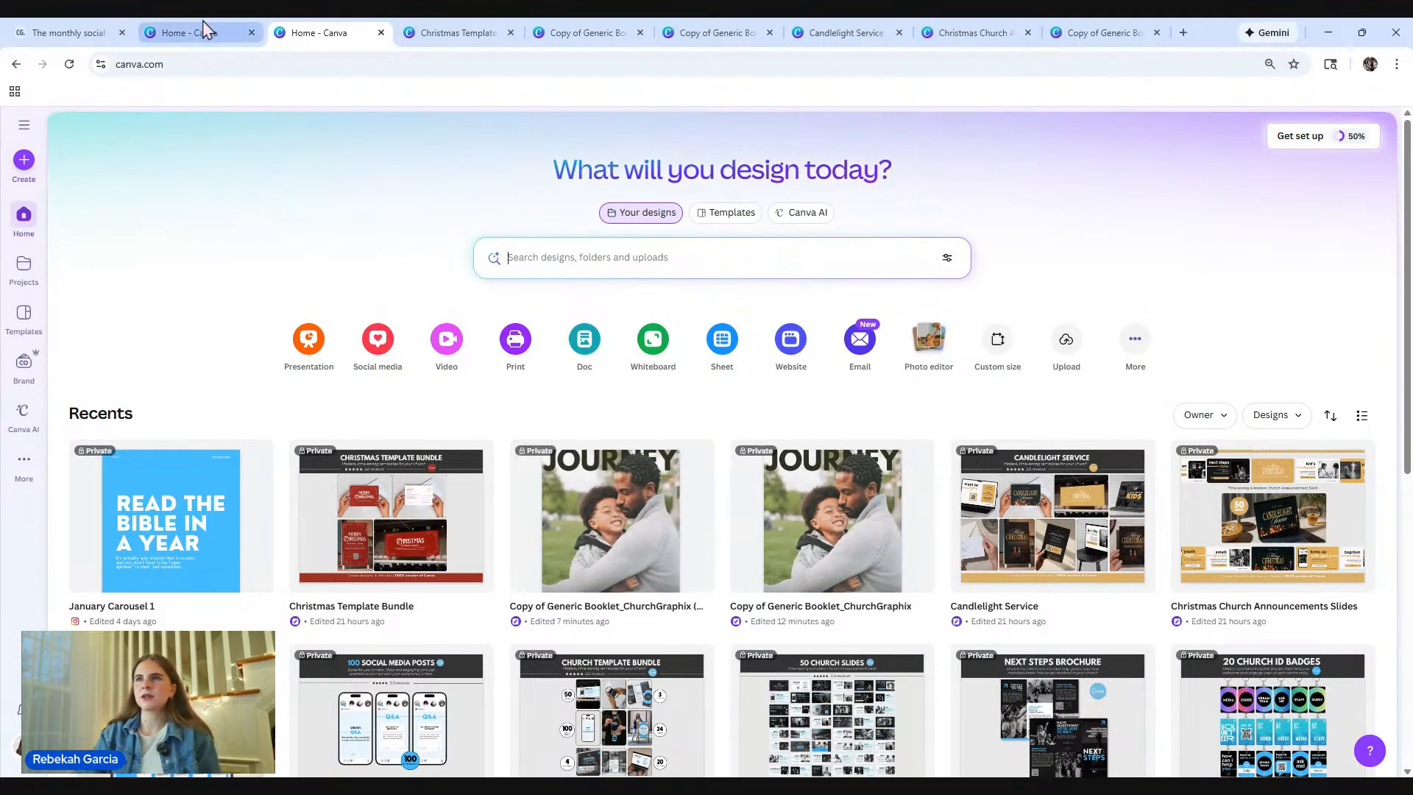
click(208, 38)
scroll(482, 423, up, 15)
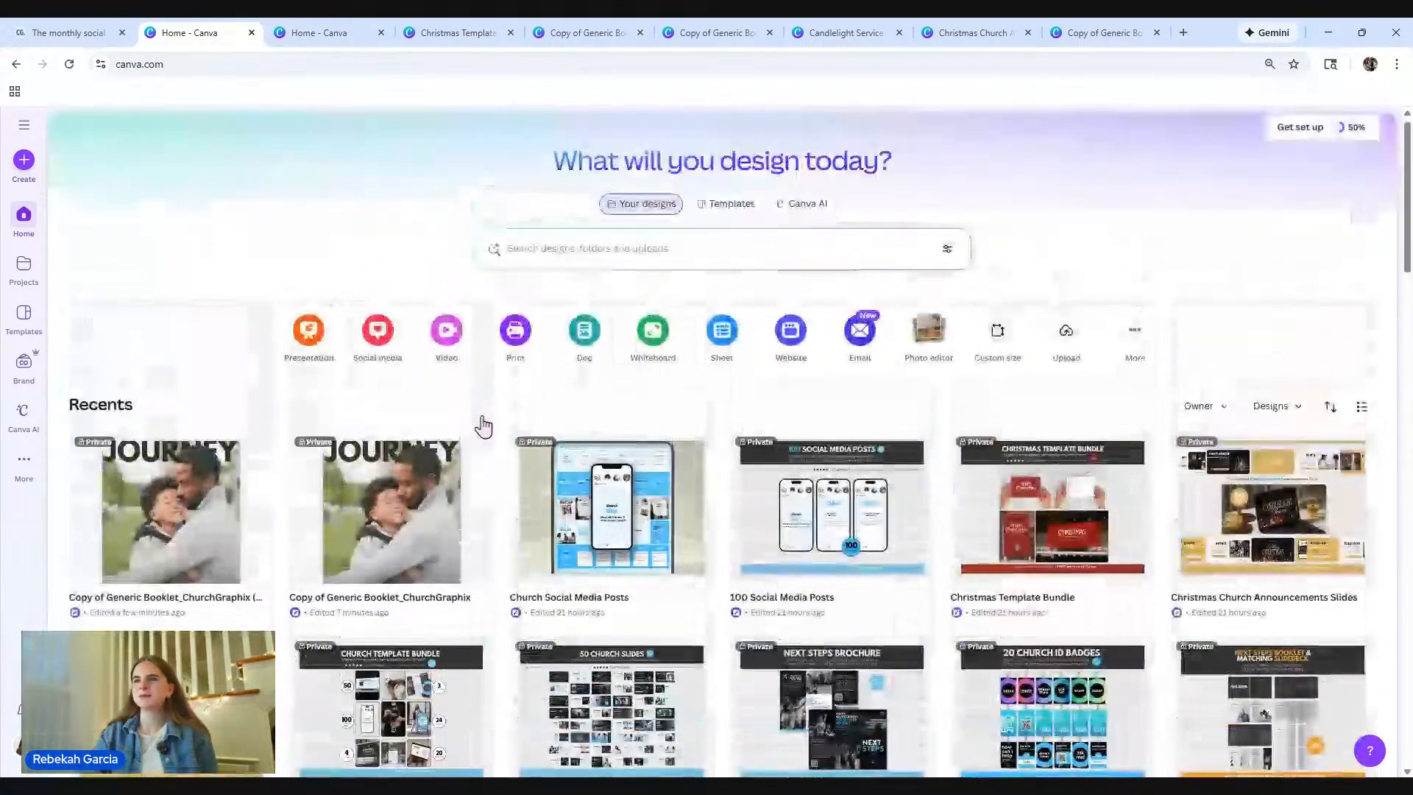
scroll(485, 425, down, 3)
mouse_move(175, 368)
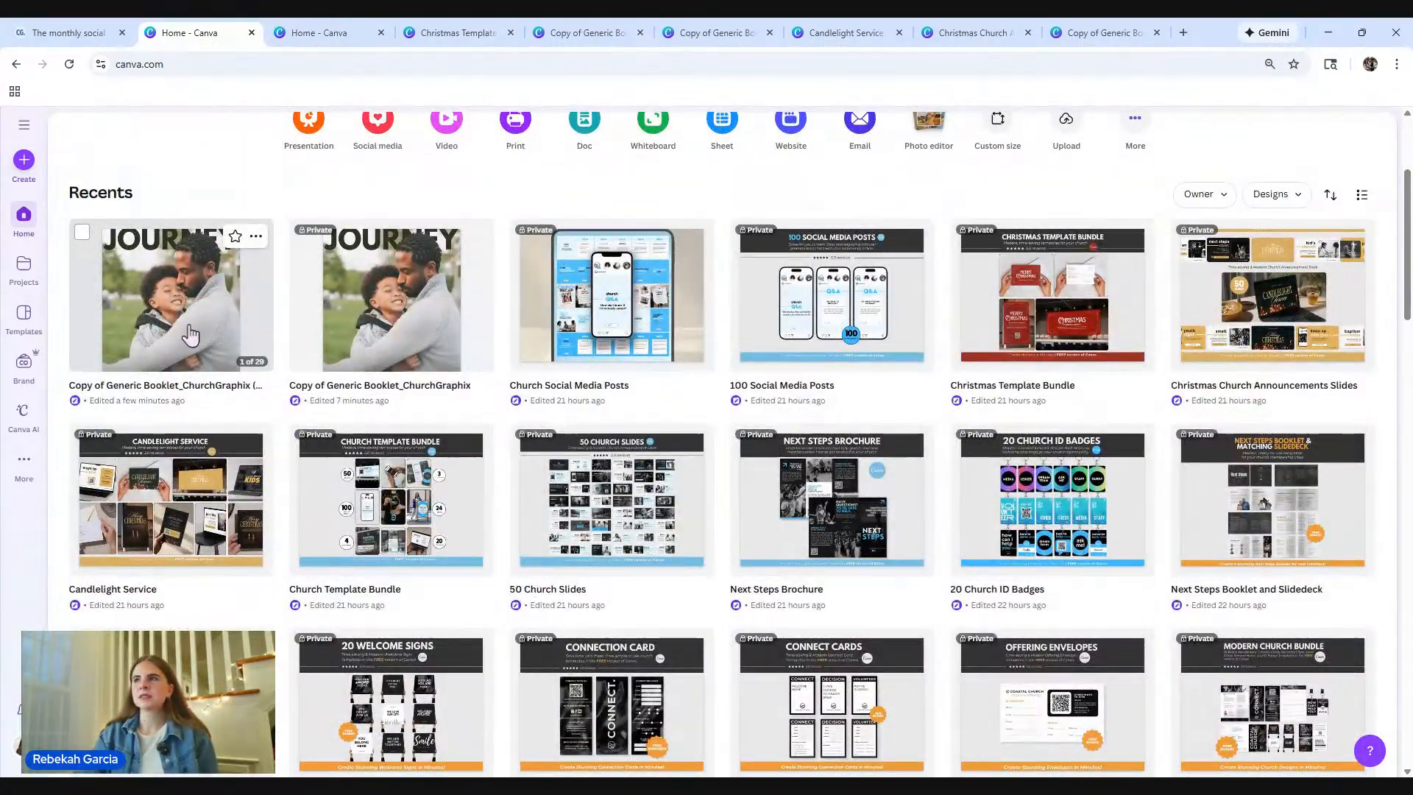
Step: Switch to the Copy of Generic Booklet_ChurchGraphix design and recolor the orange square beside PASTOR'S LETTER on page 3 light blue
click(318, 35)
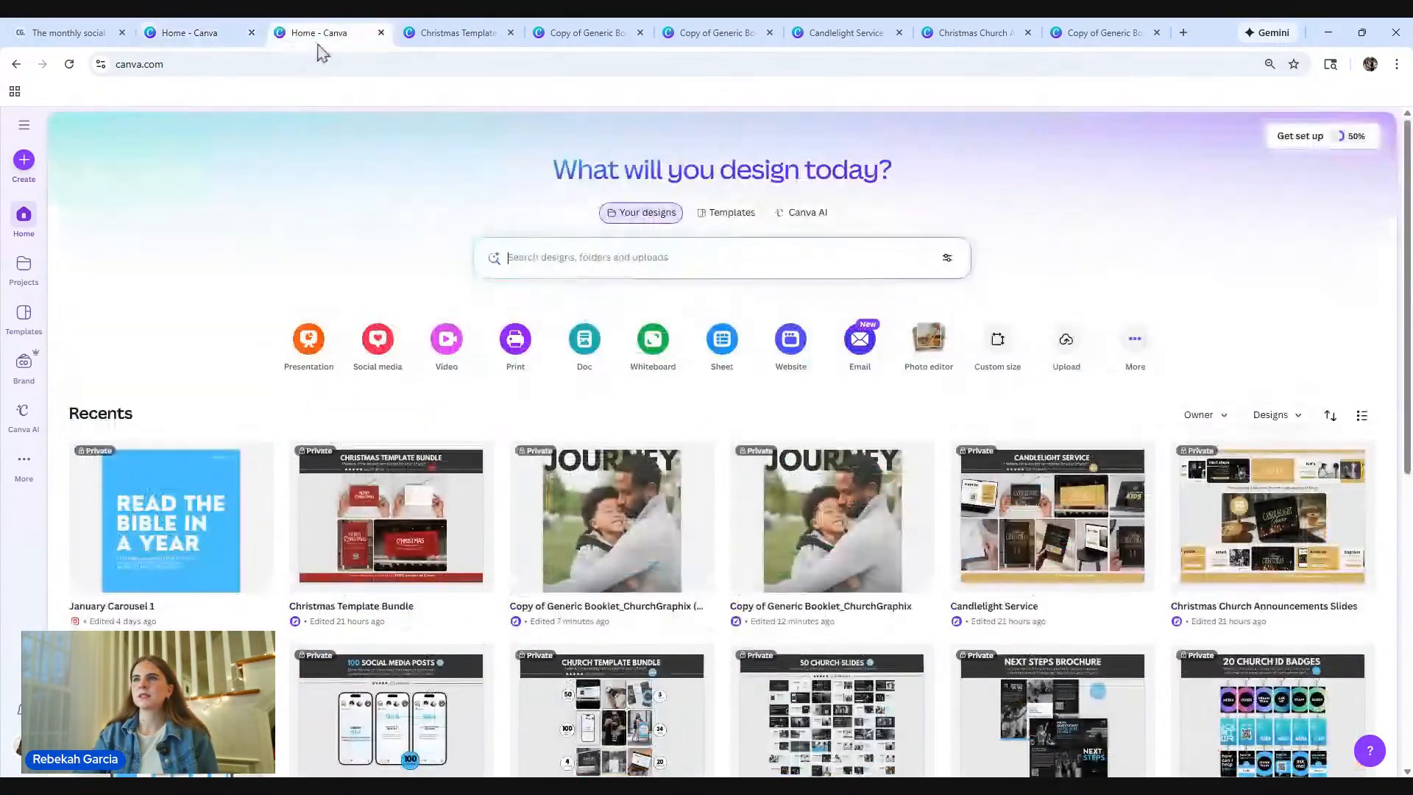
click(451, 36)
click(582, 32)
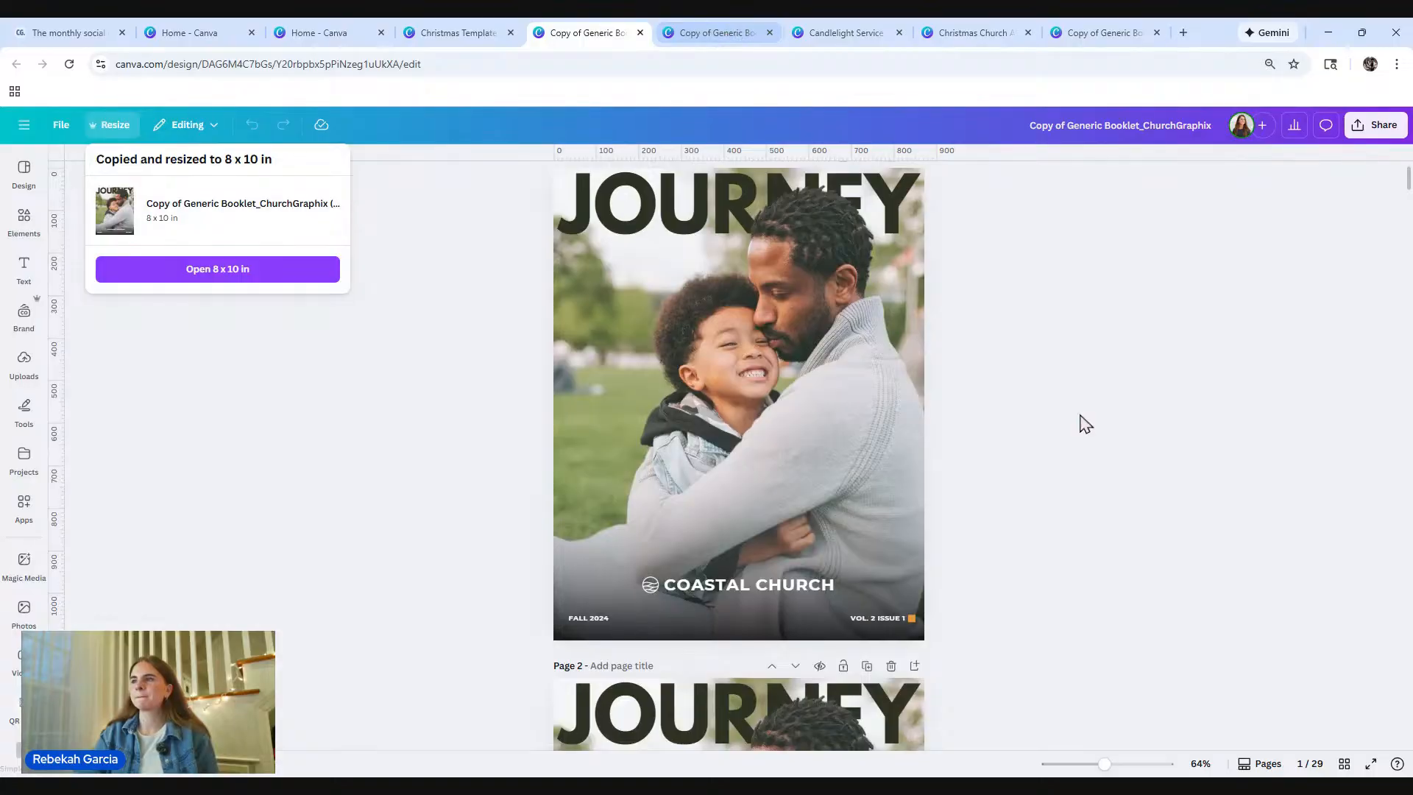
scroll(1112, 438, down, 5)
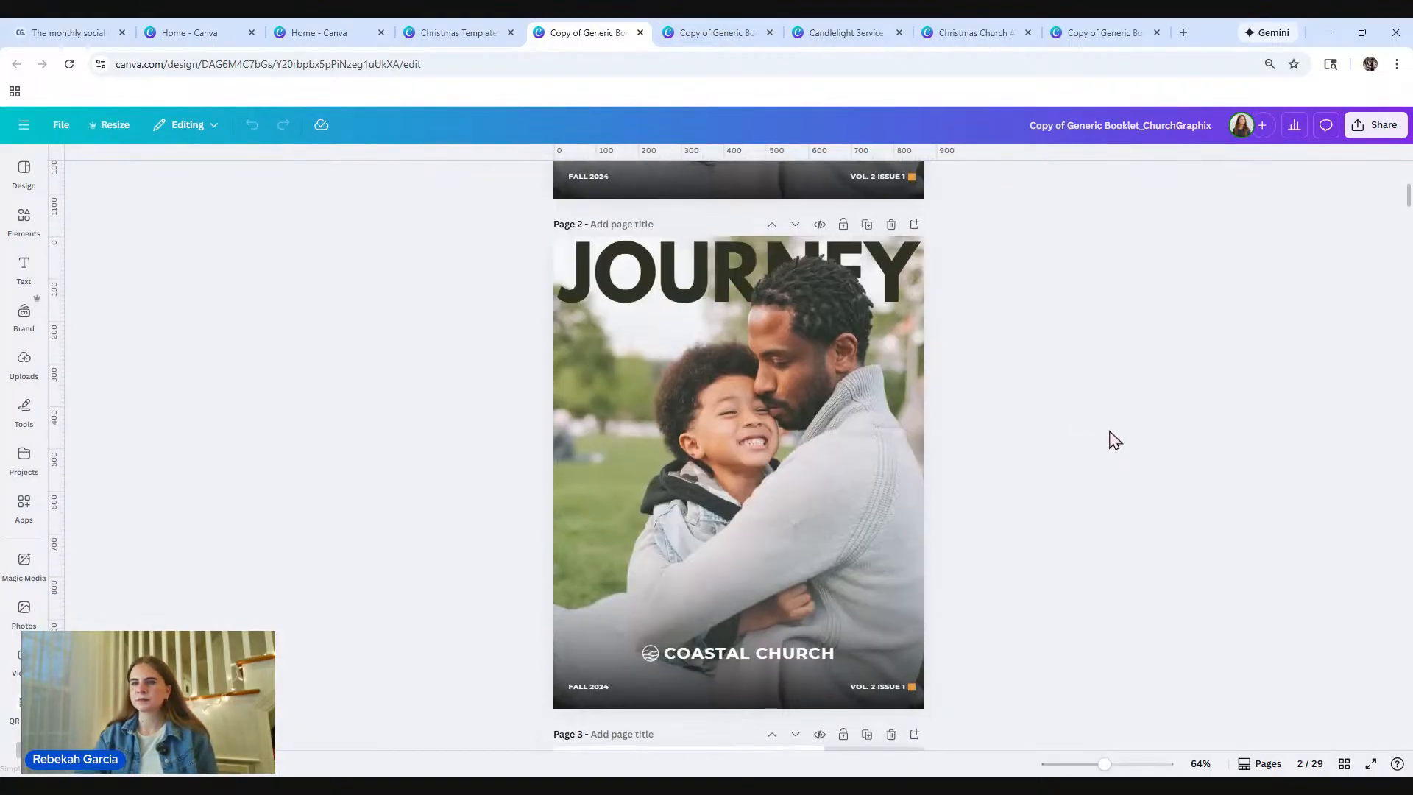
scroll(1110, 444, down, 5)
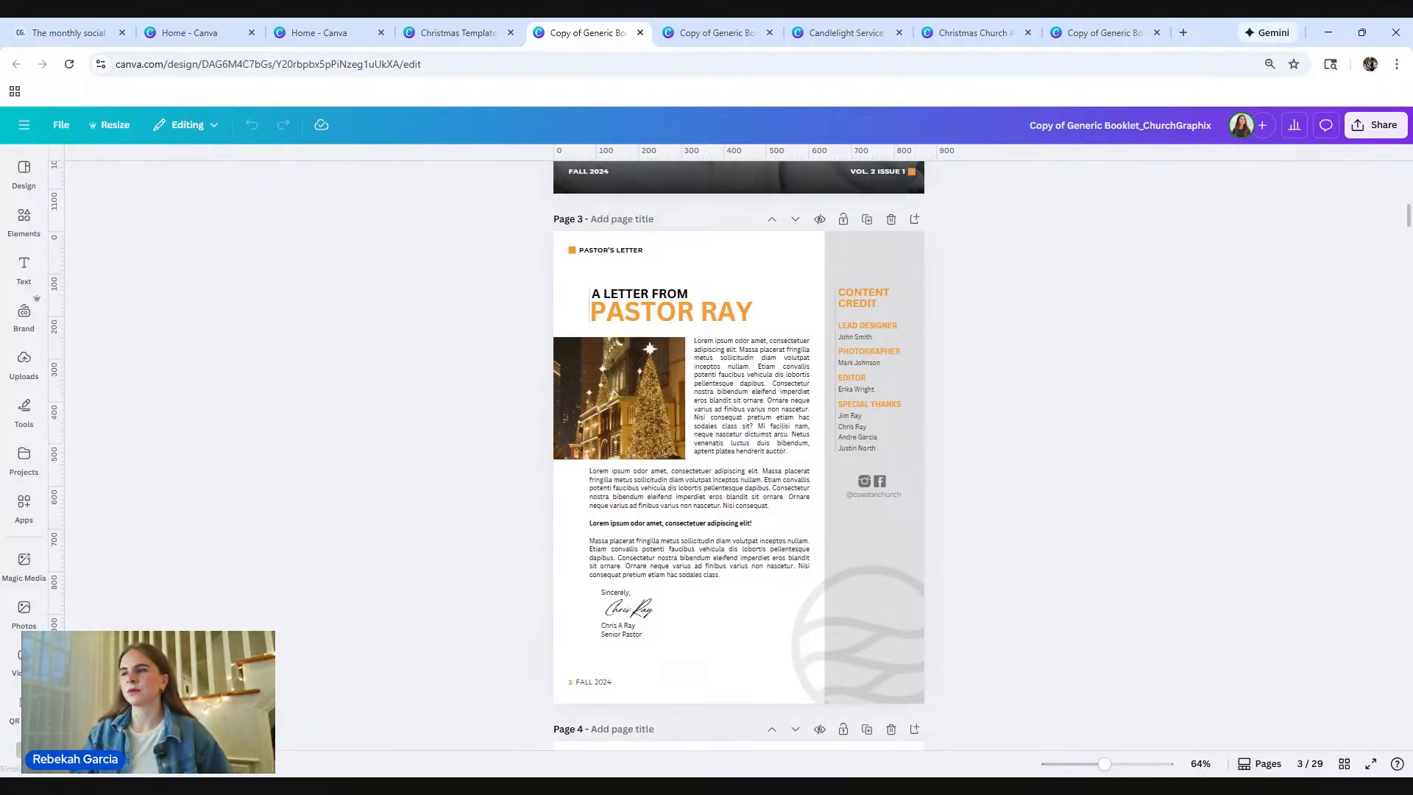
click(572, 251)
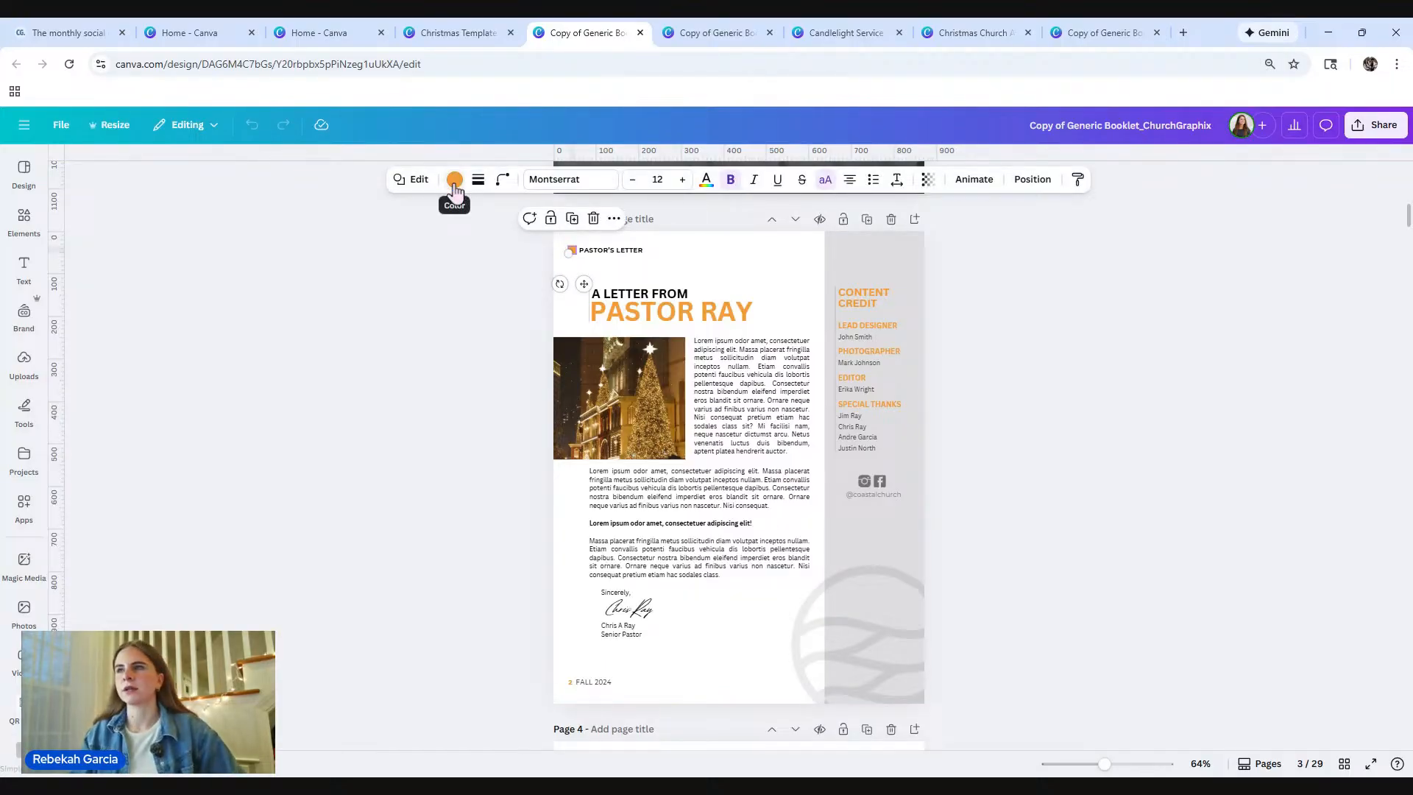
click(455, 186)
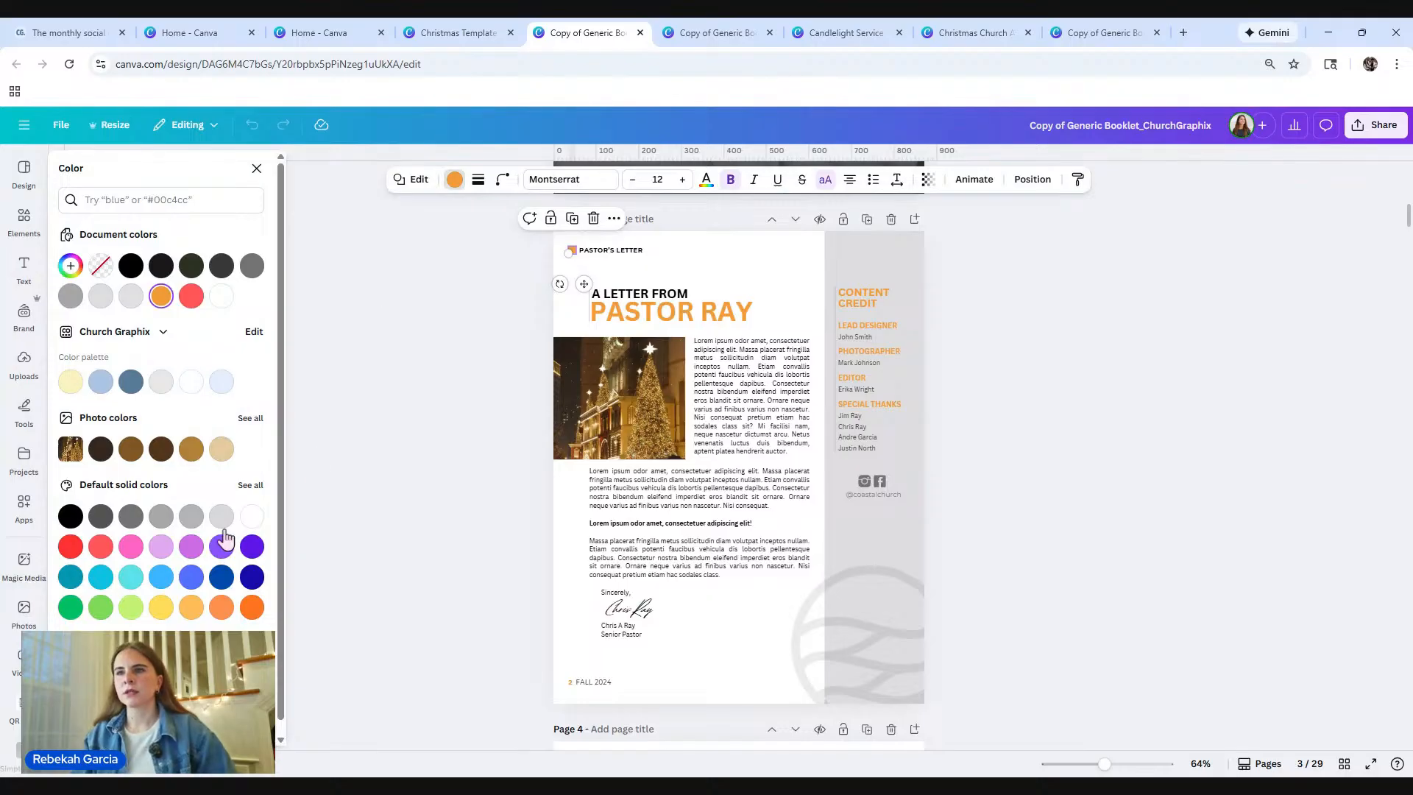
click(161, 564)
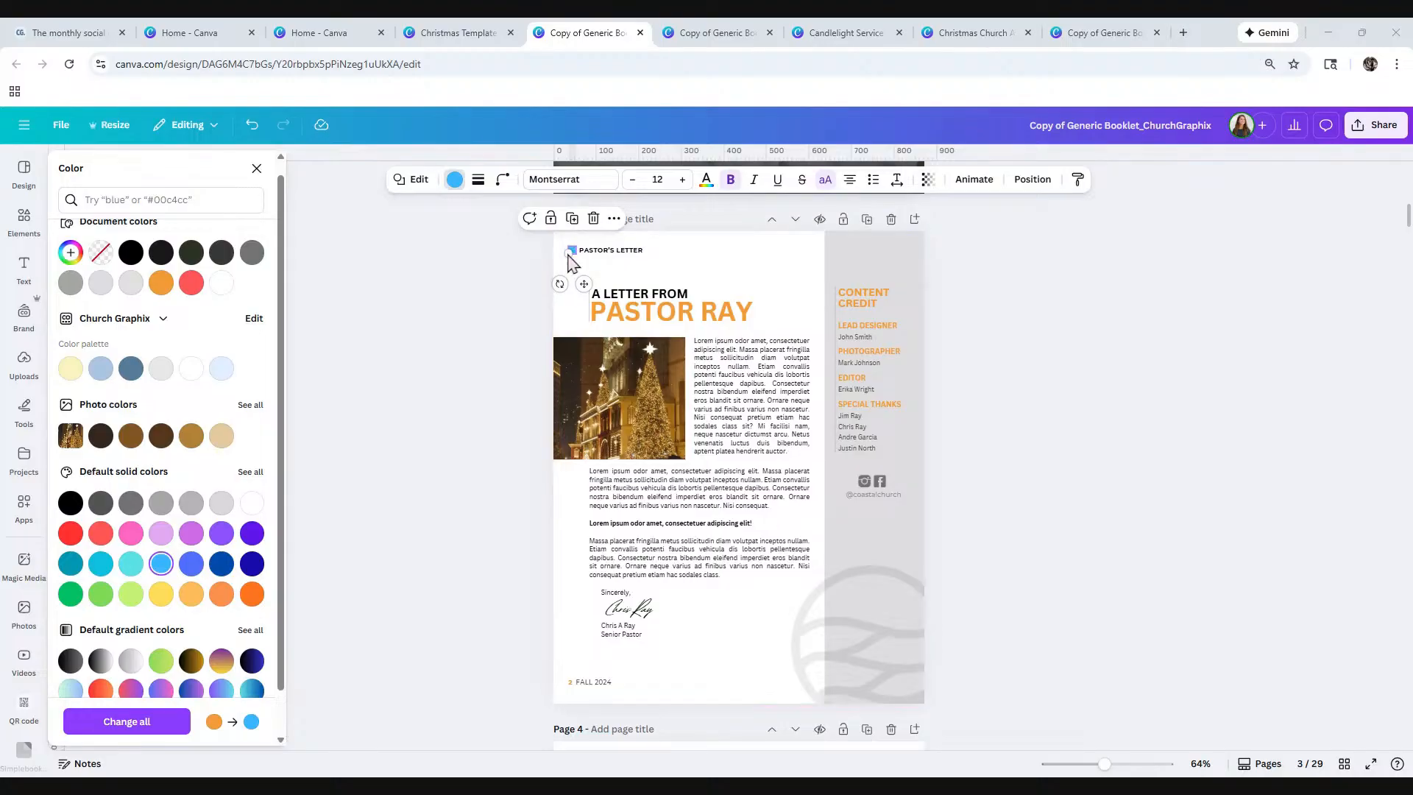
Step: Recolor the orange square beside TABLE OF CONTENTS on page 4 to the document's light blue and apply the change to all matching elements
scroll(581, 294, down, 10)
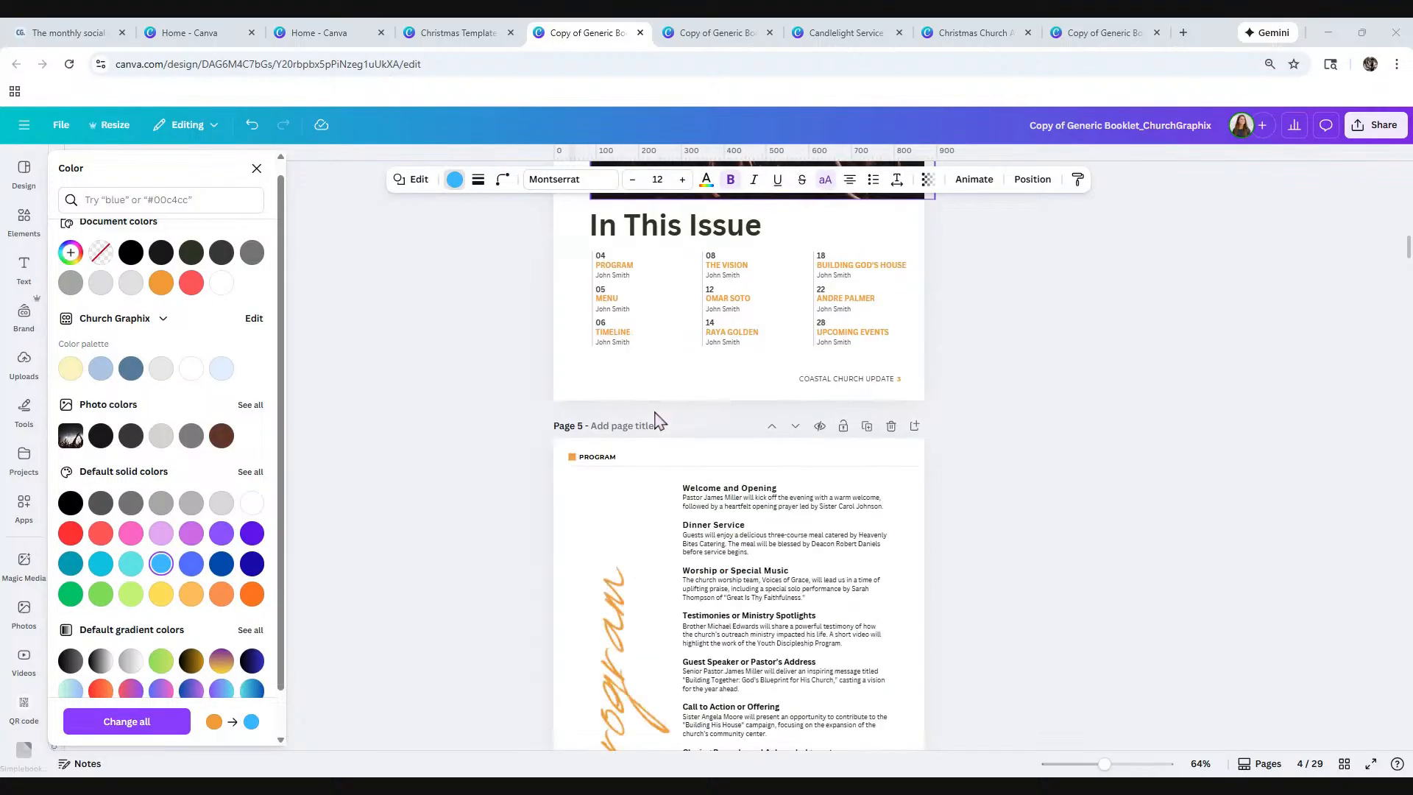
scroll(657, 419, down, 5)
scroll(656, 420, up, 6)
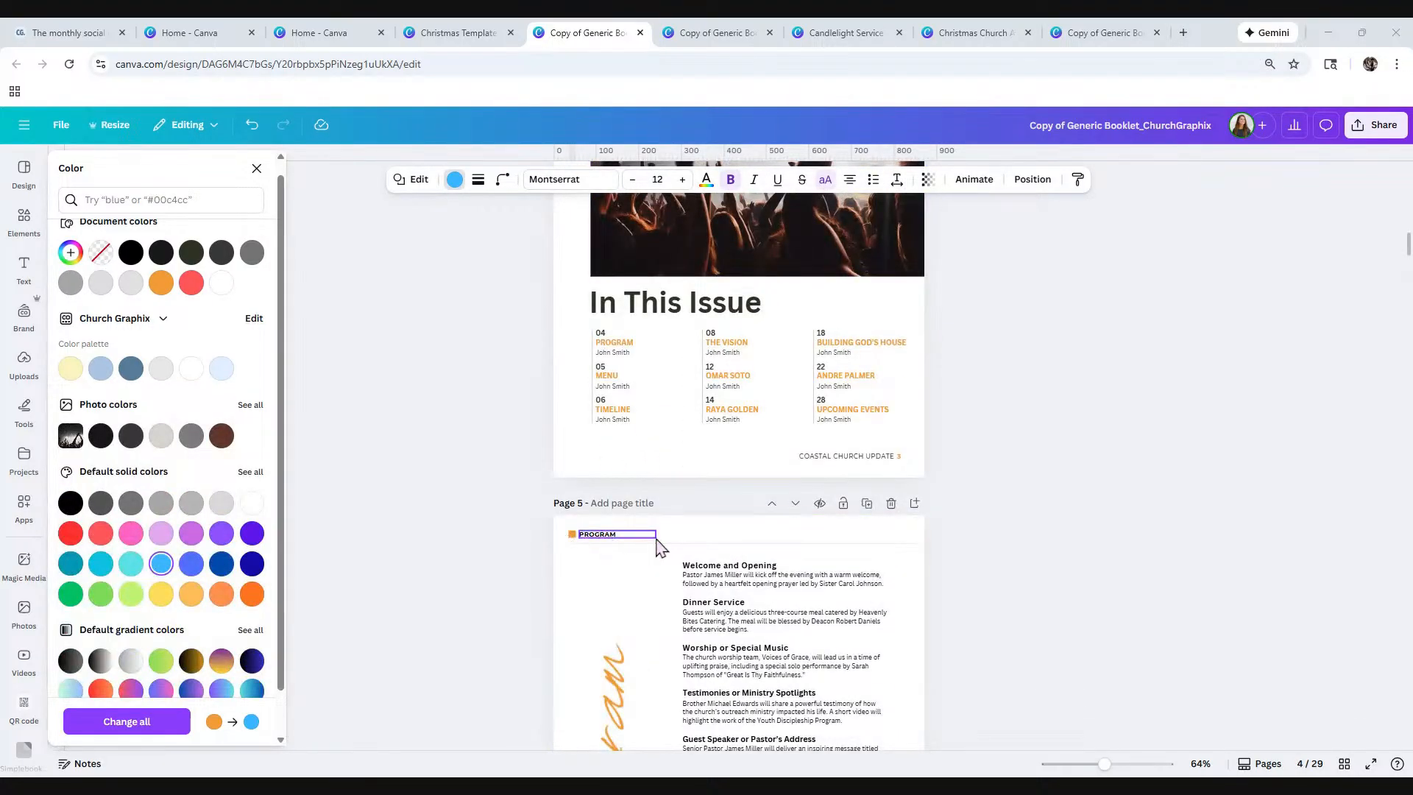
scroll(695, 545, down, 5)
scroll(692, 532, up, 6)
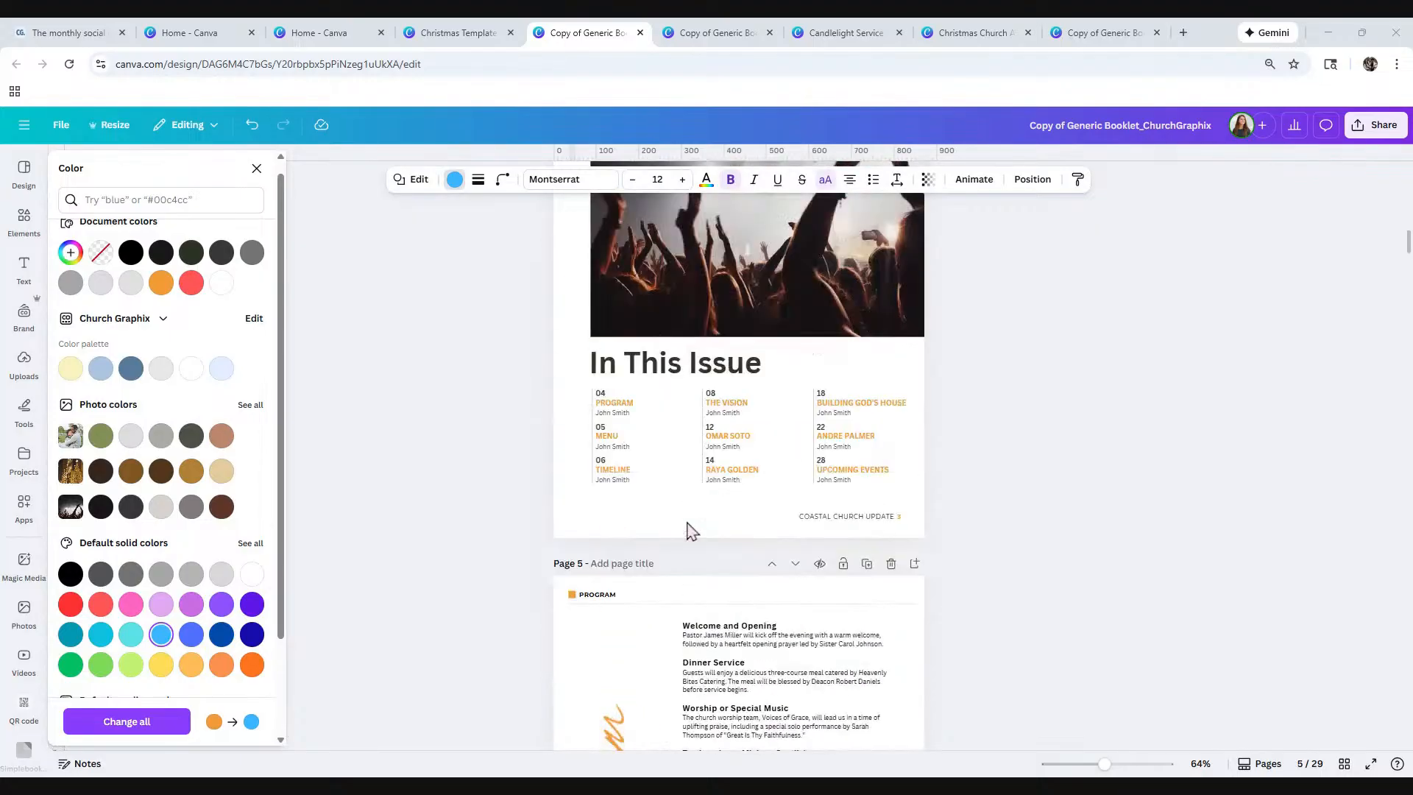
scroll(689, 529, up, 8)
scroll(689, 529, down, 6)
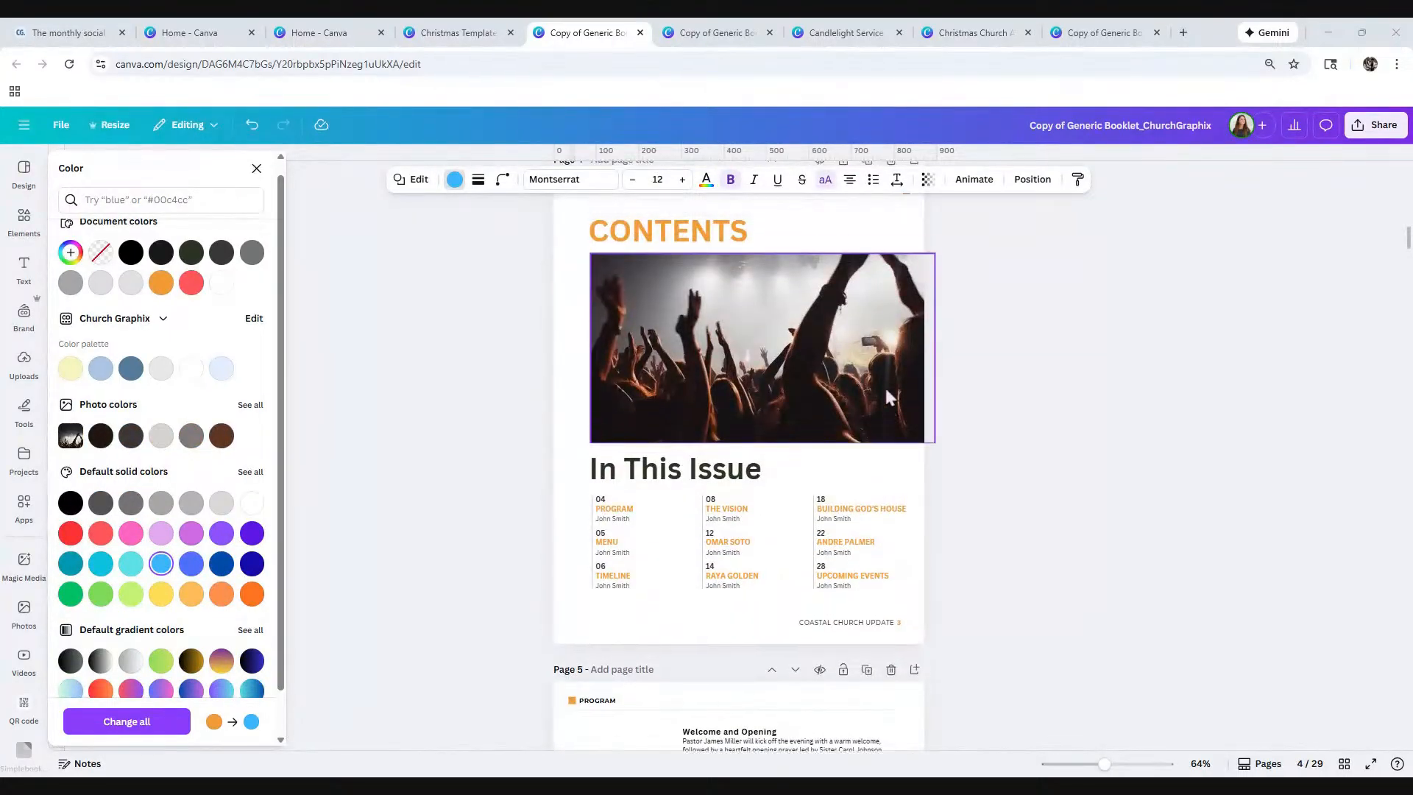
scroll(885, 397, up, 1)
click(910, 254)
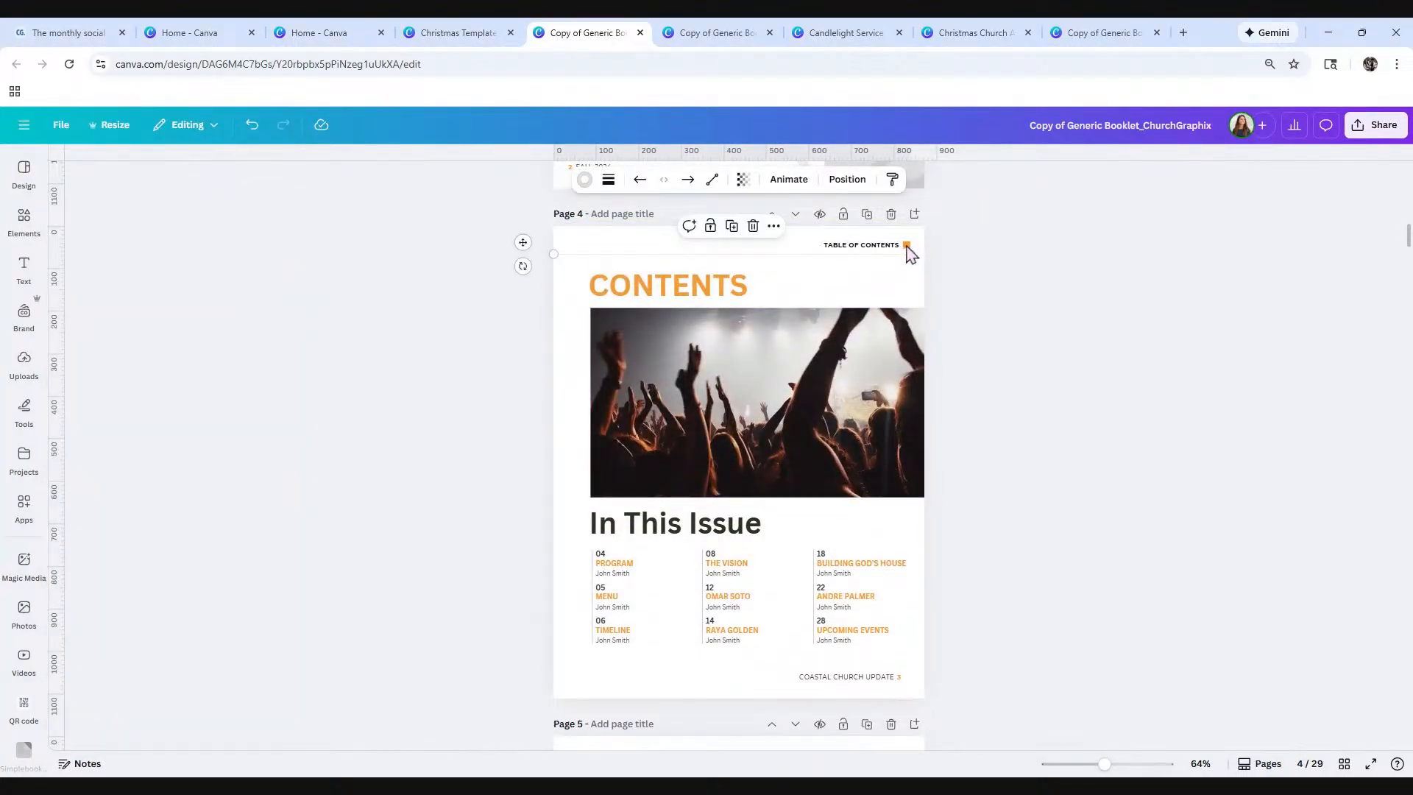
click(907, 245)
click(455, 181)
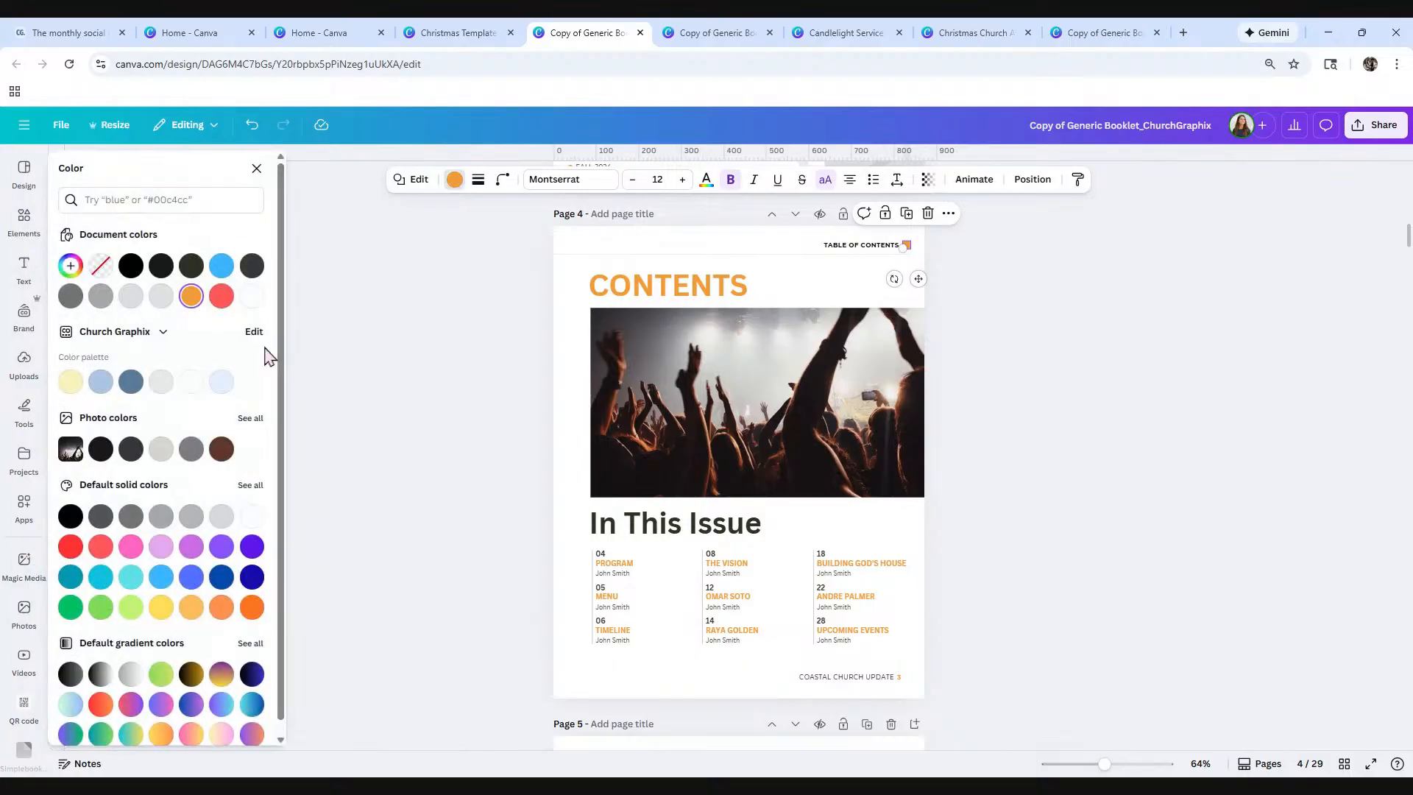
click(221, 265)
click(144, 729)
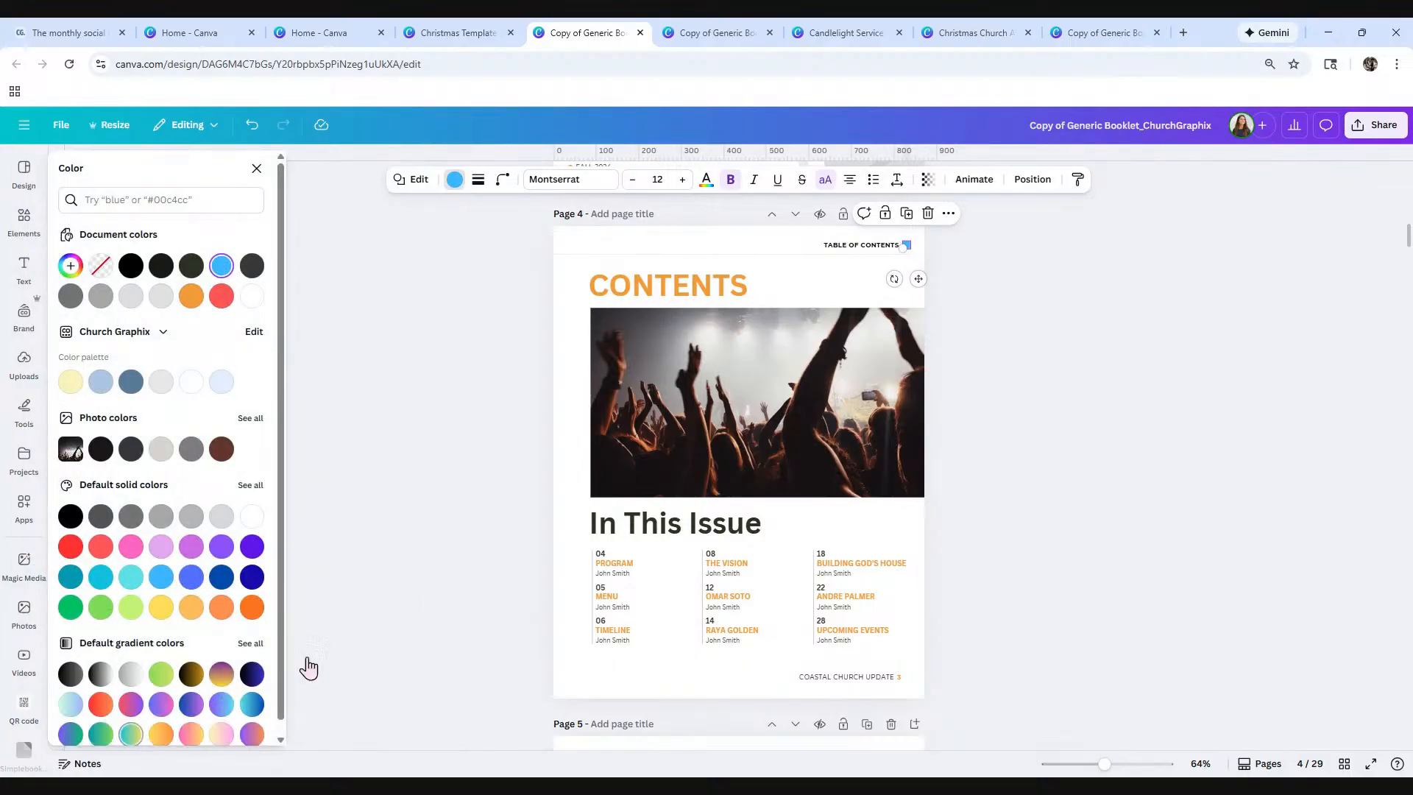
Step: Check the color of the small header squares on booklet pages 5 to 8
scroll(521, 504, down, 5)
scroll(521, 505, down, 2)
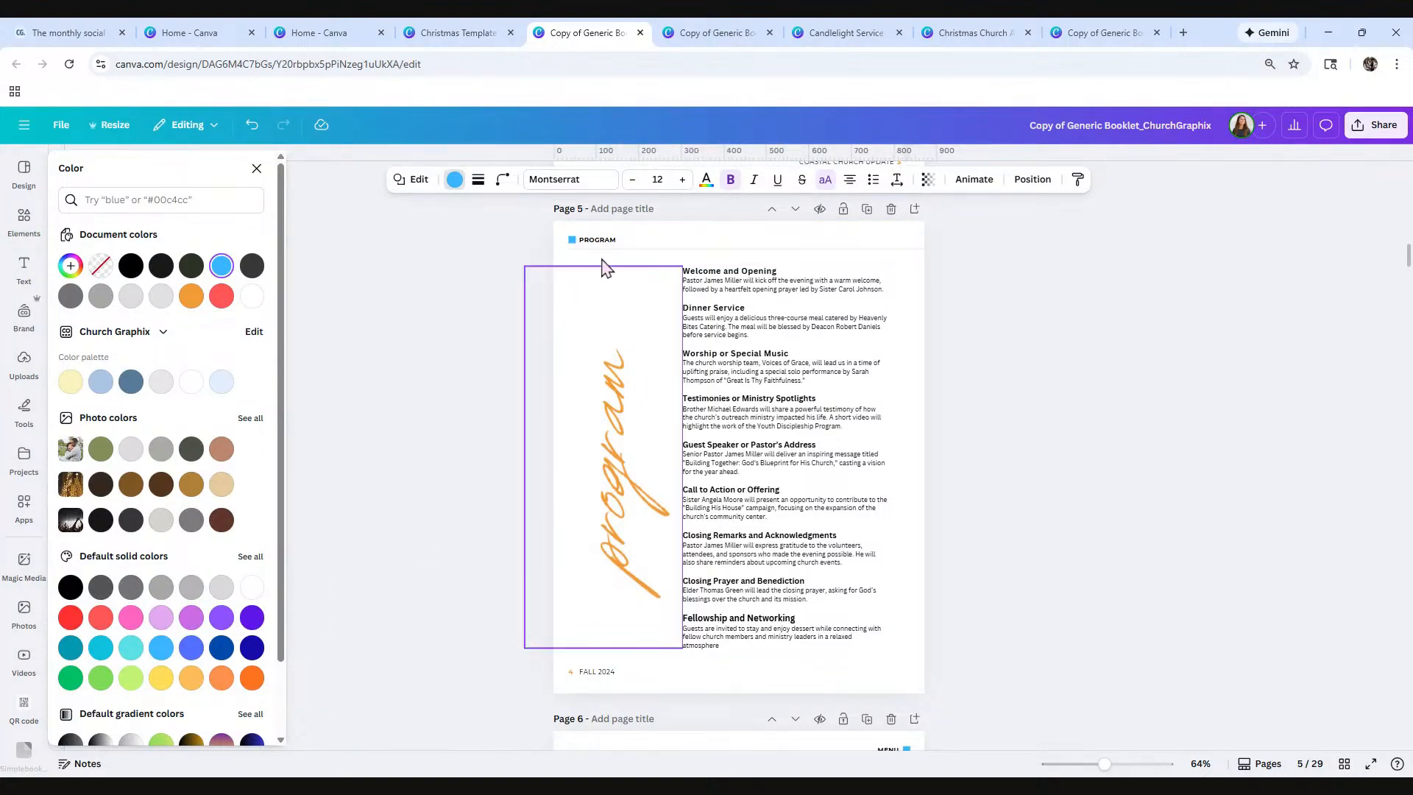
scroll(640, 346, down, 10)
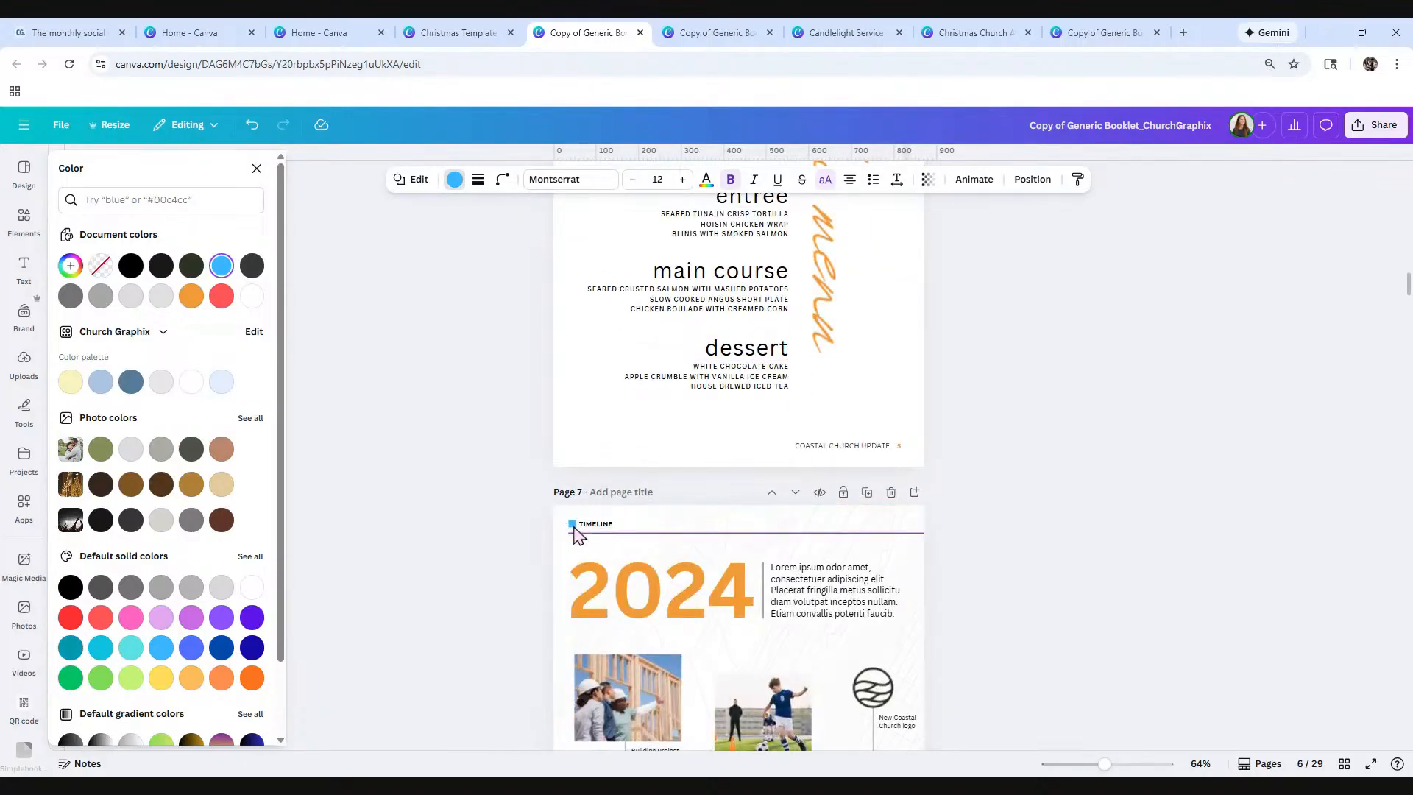
scroll(618, 522, down, 10)
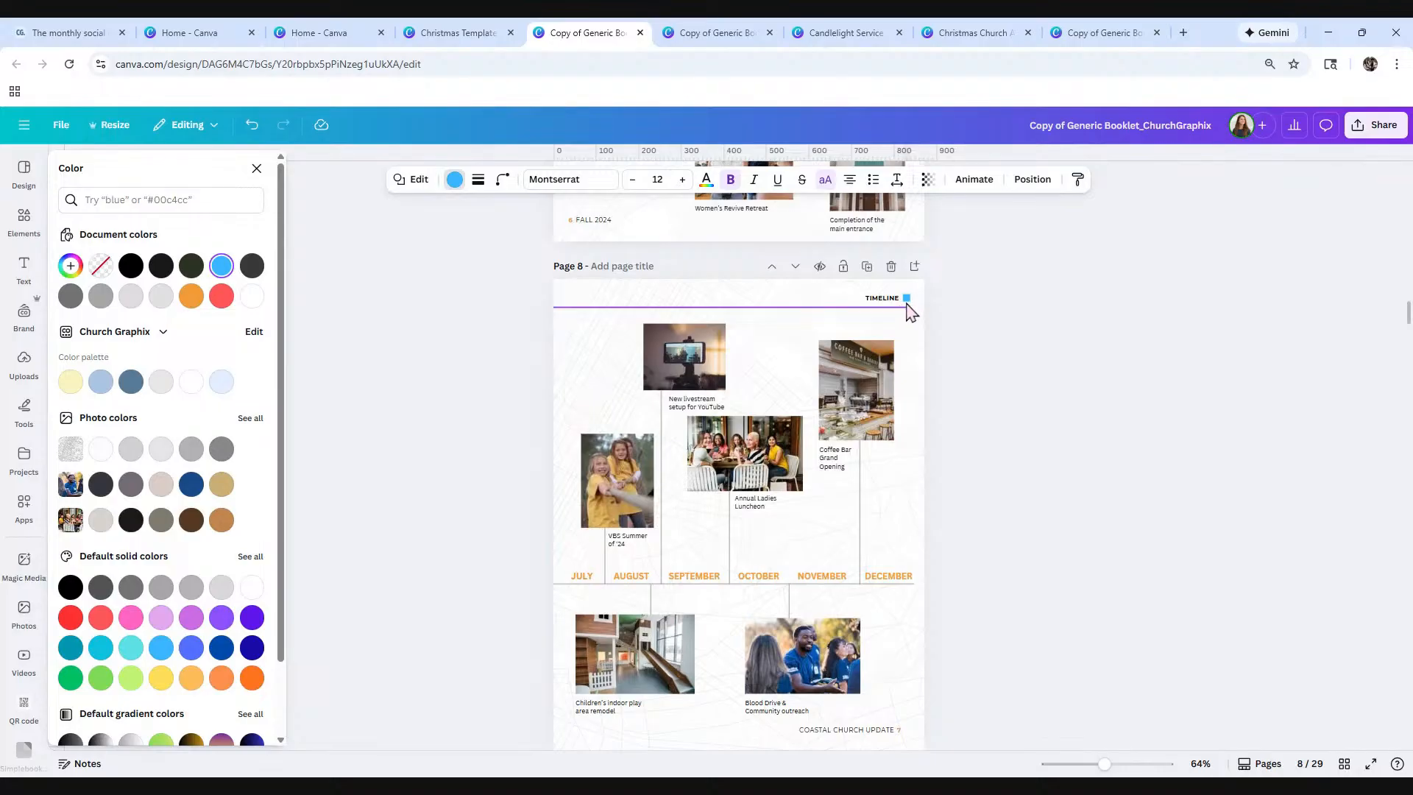
Step: Recolor the orange pastor's name heading on page 3 to the document's light blue and apply that color change throughout the design
scroll(832, 441, down, 5)
scroll(758, 434, up, 20)
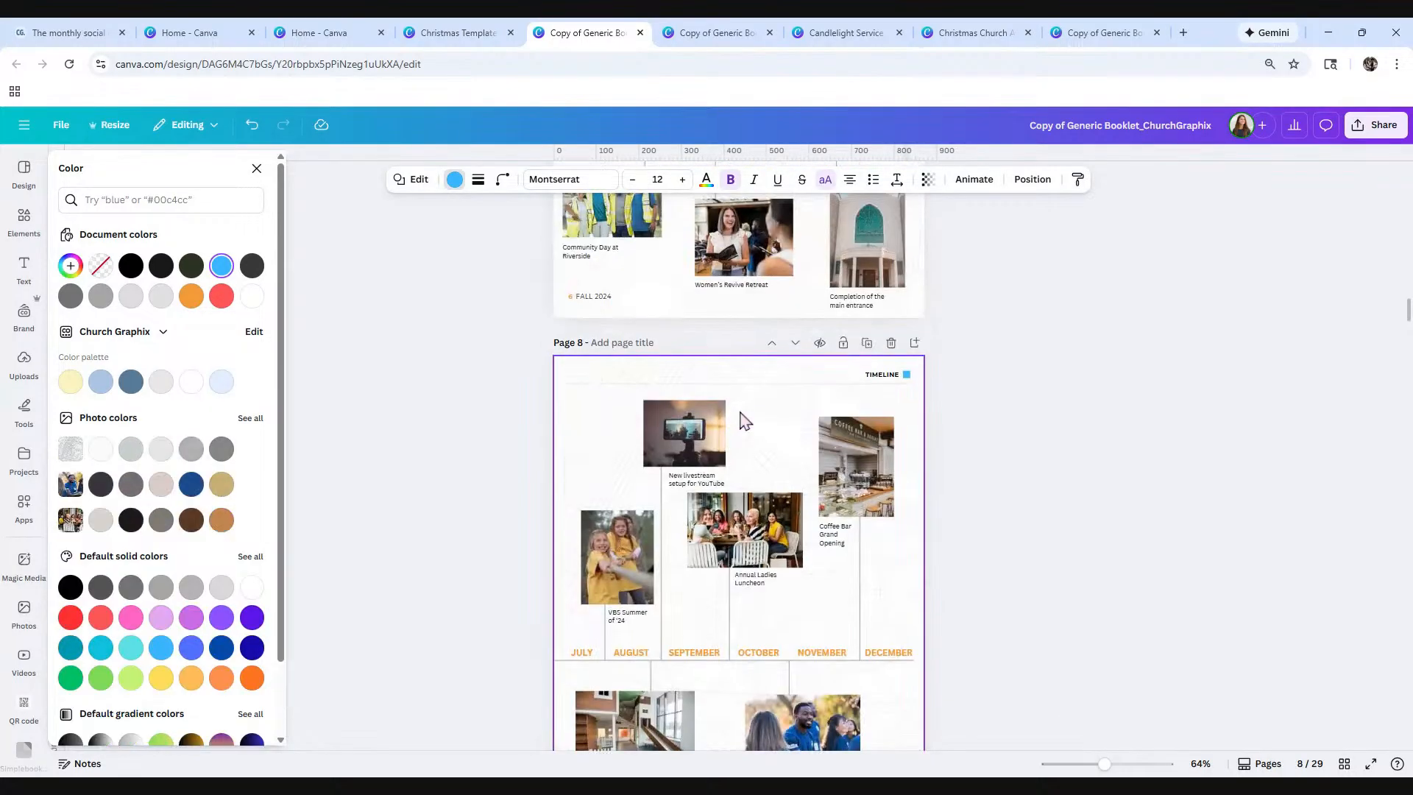
scroll(740, 414, up, 12)
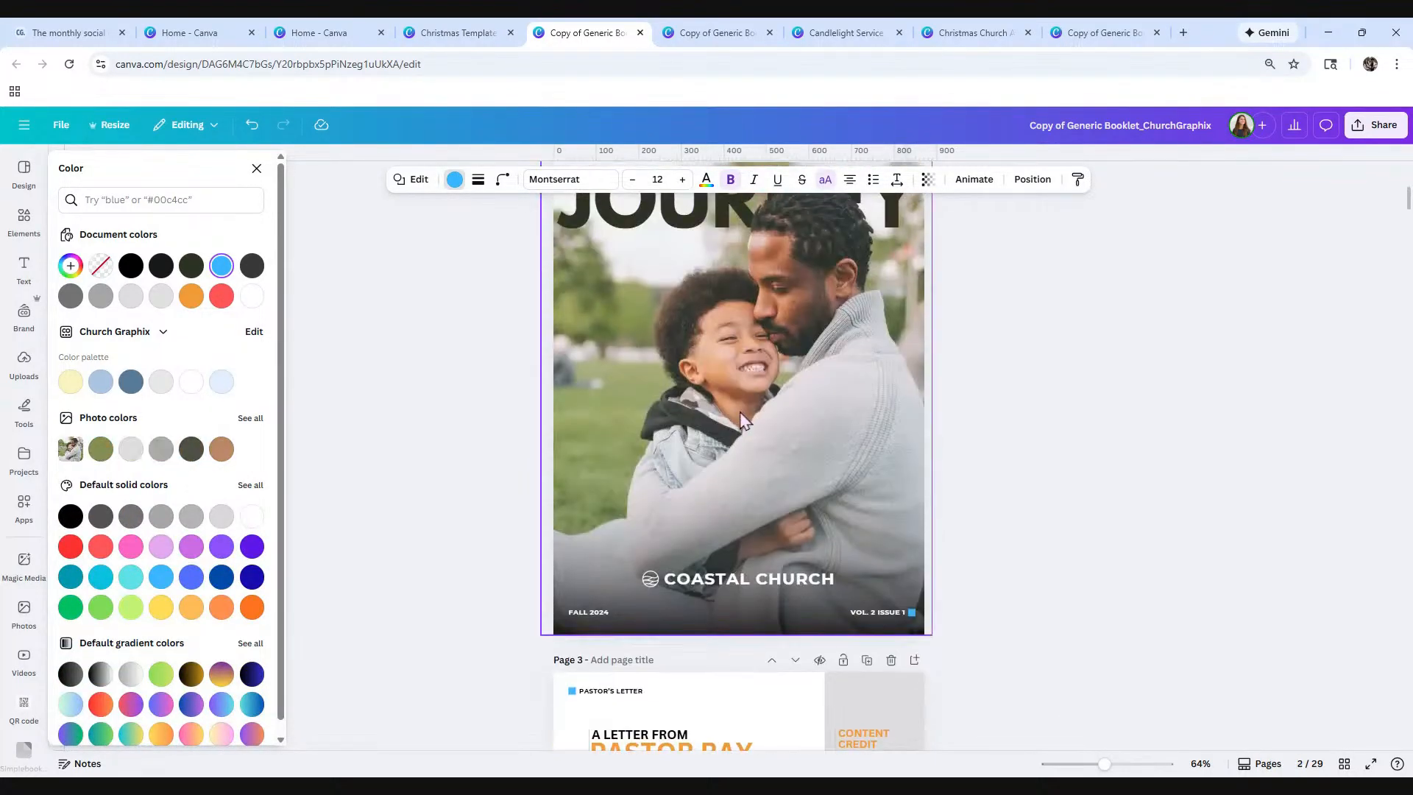
scroll(741, 413, down, 4)
scroll(744, 421, down, 1)
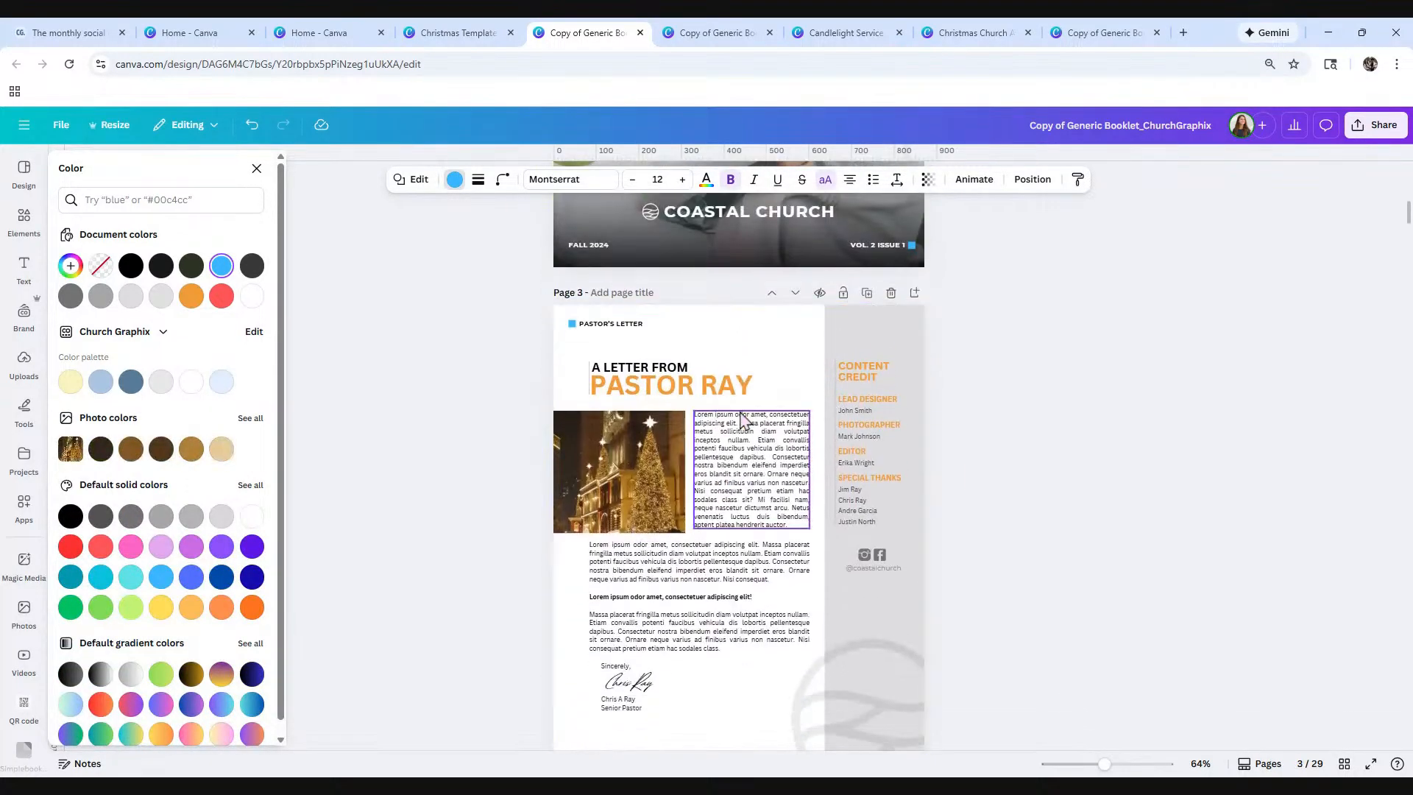
click(697, 392)
click(613, 179)
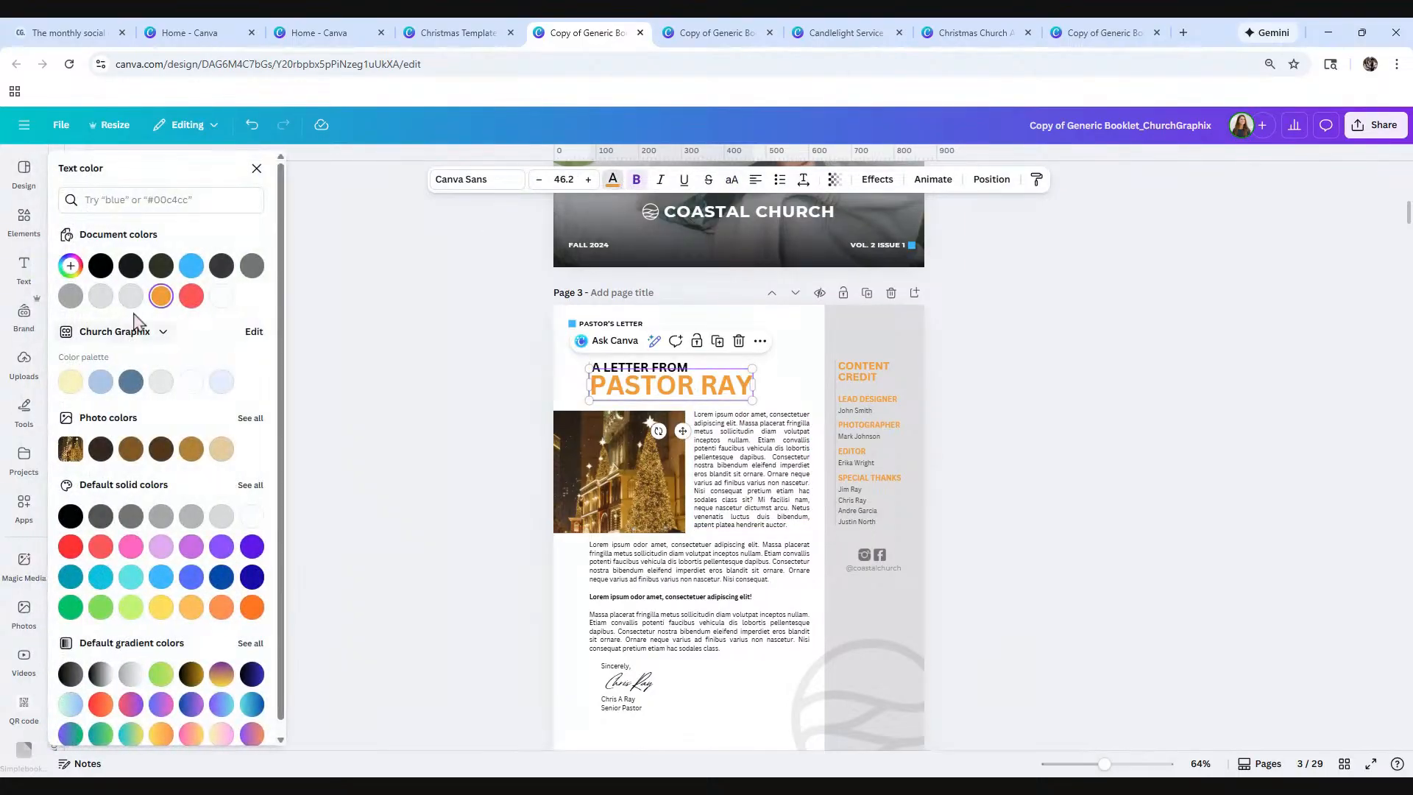
click(192, 266)
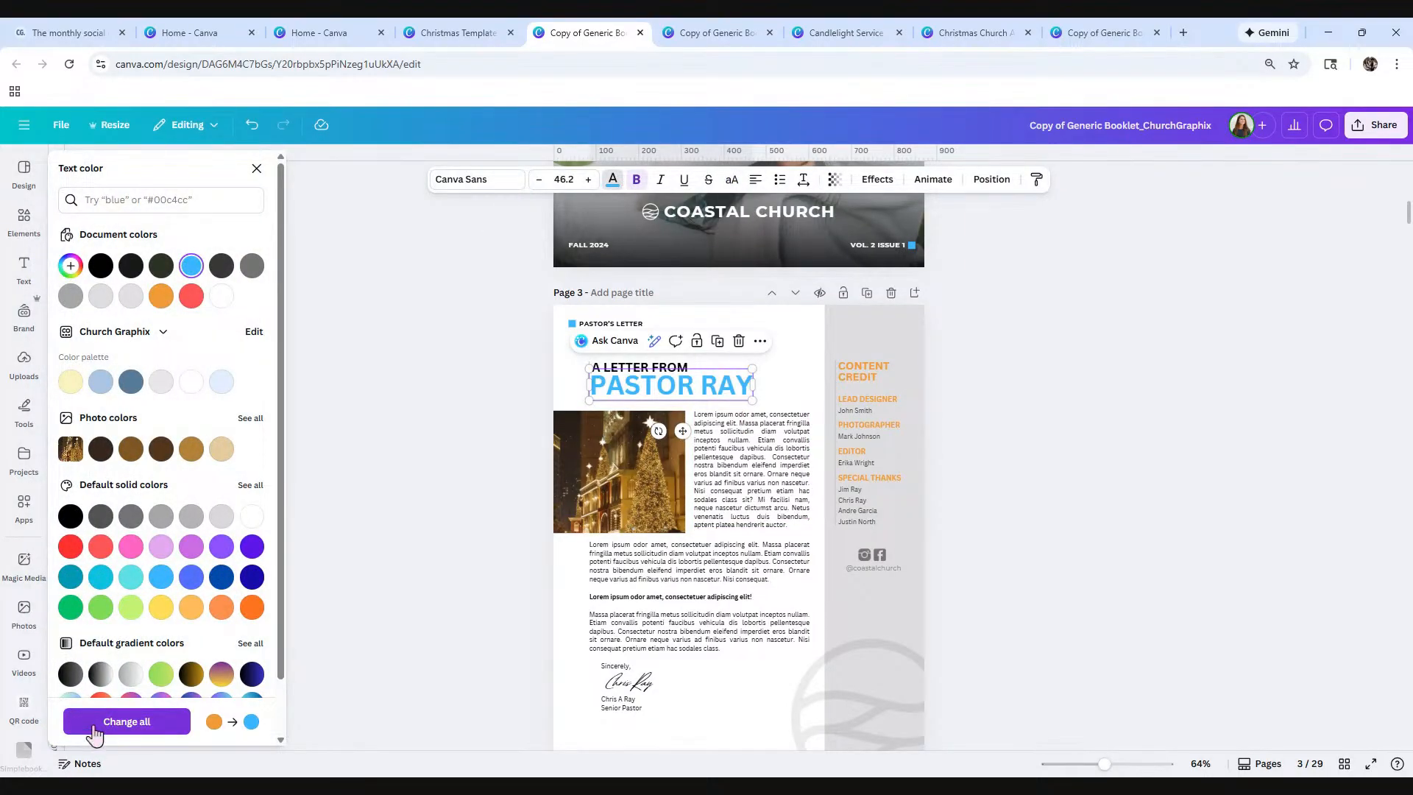
click(94, 727)
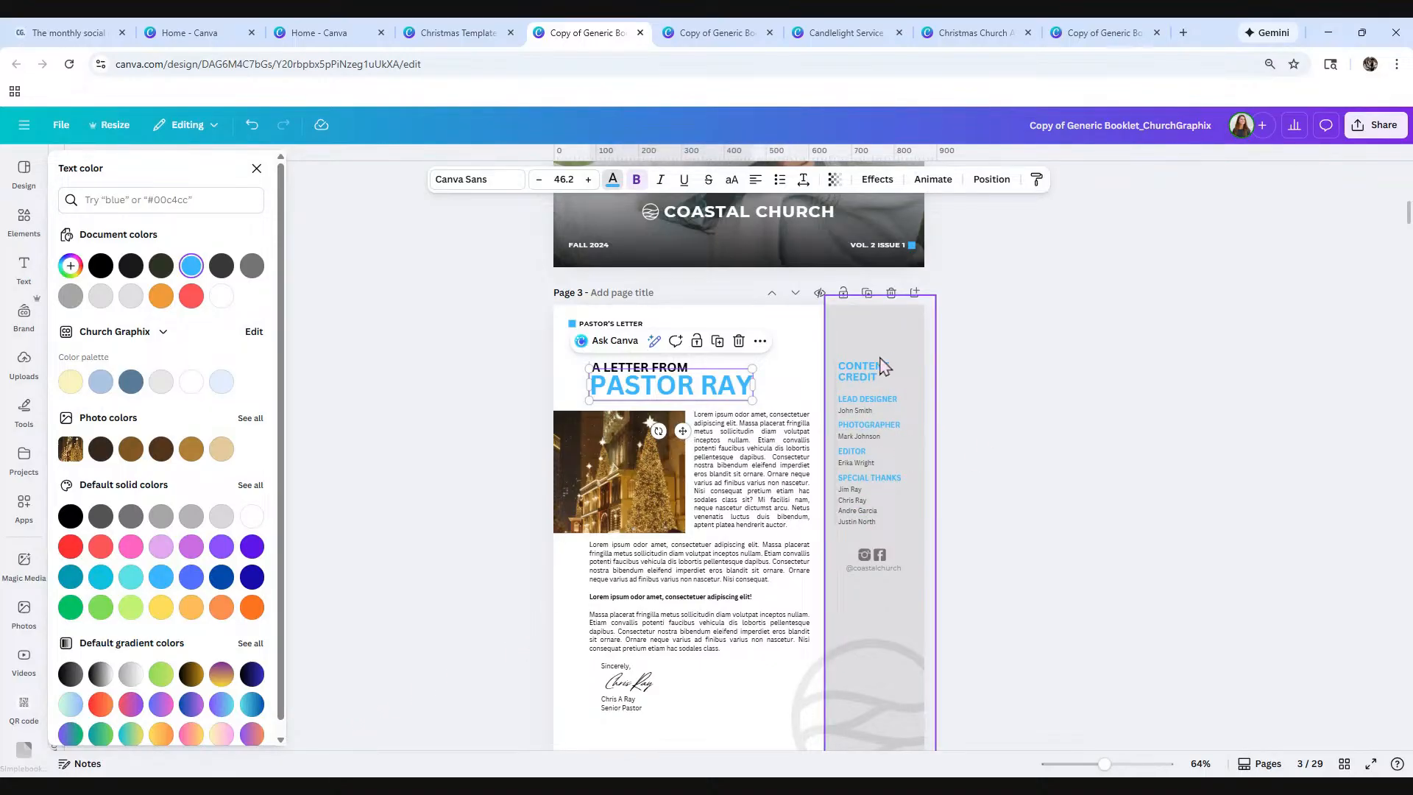
Step: Review the accent color on every page of the booklet, including an overview of all pages in grid view
scroll(929, 482, down, 12)
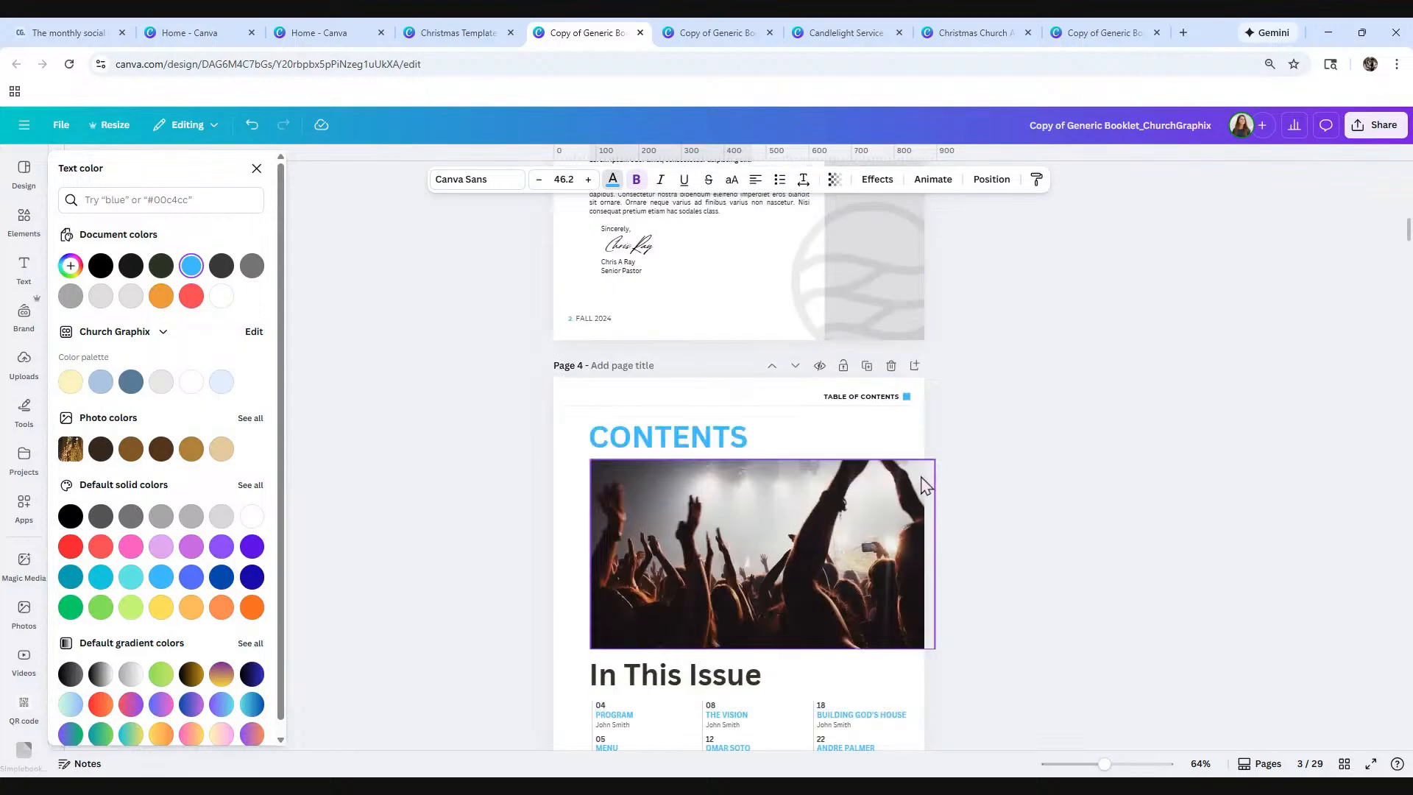
scroll(924, 487, down, 18)
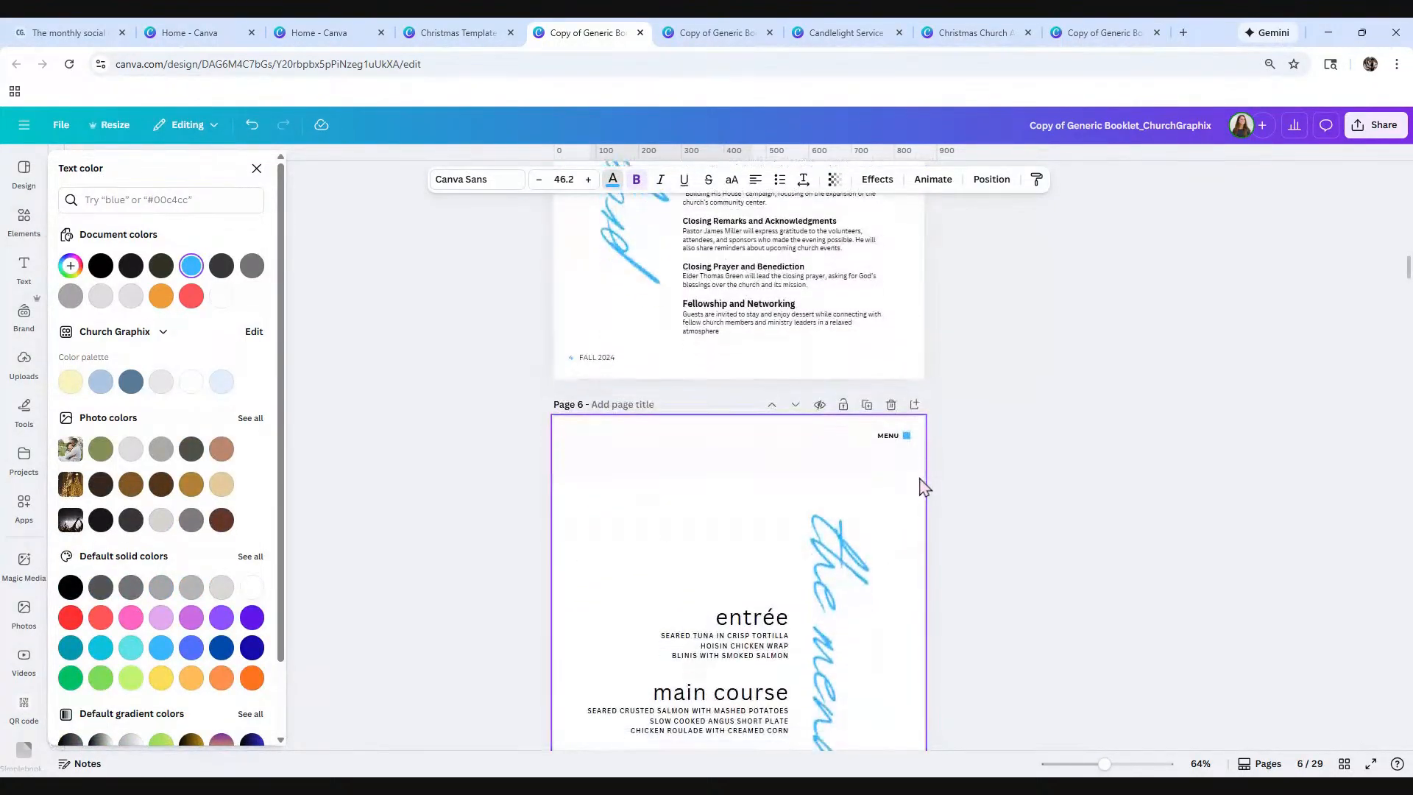
scroll(924, 487, down, 12)
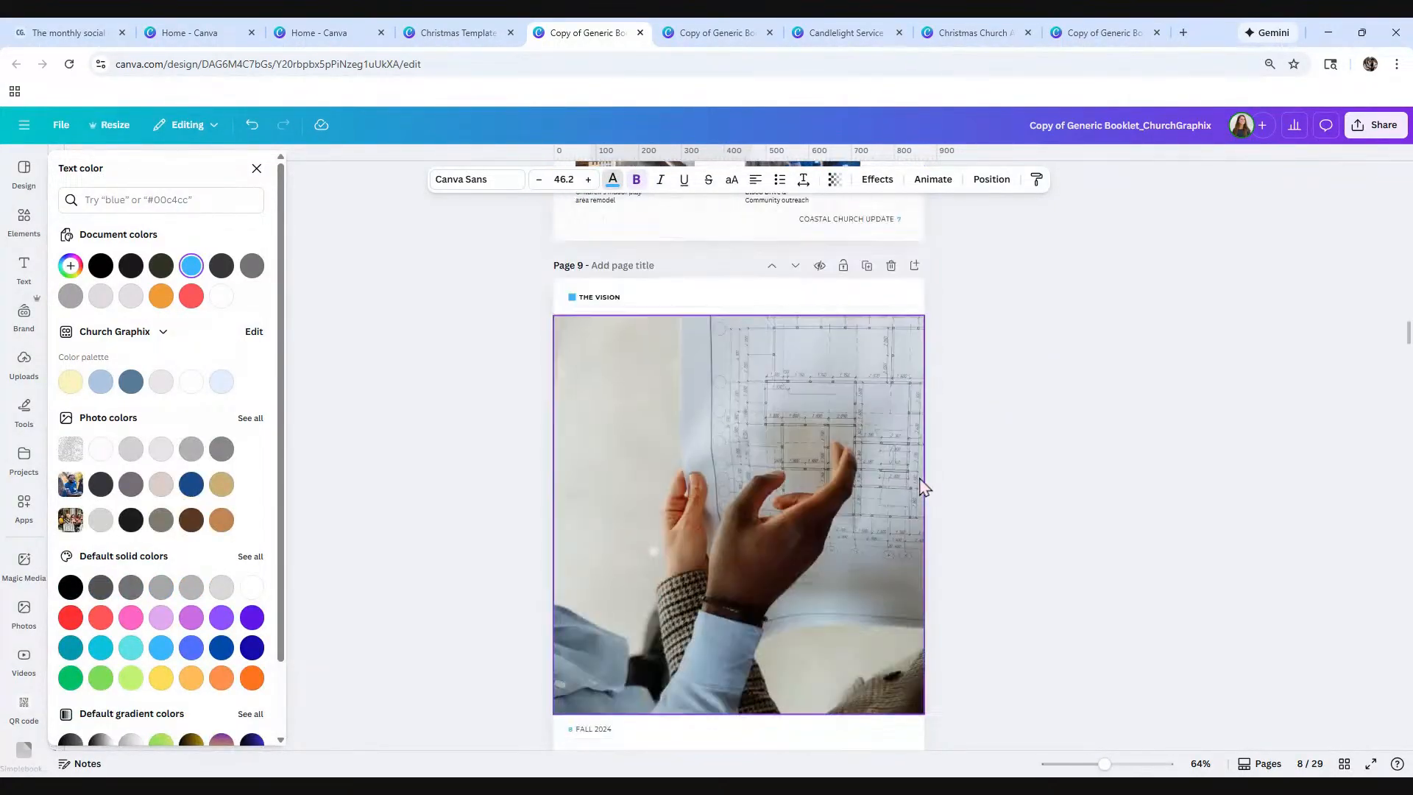
scroll(925, 487, down, 18)
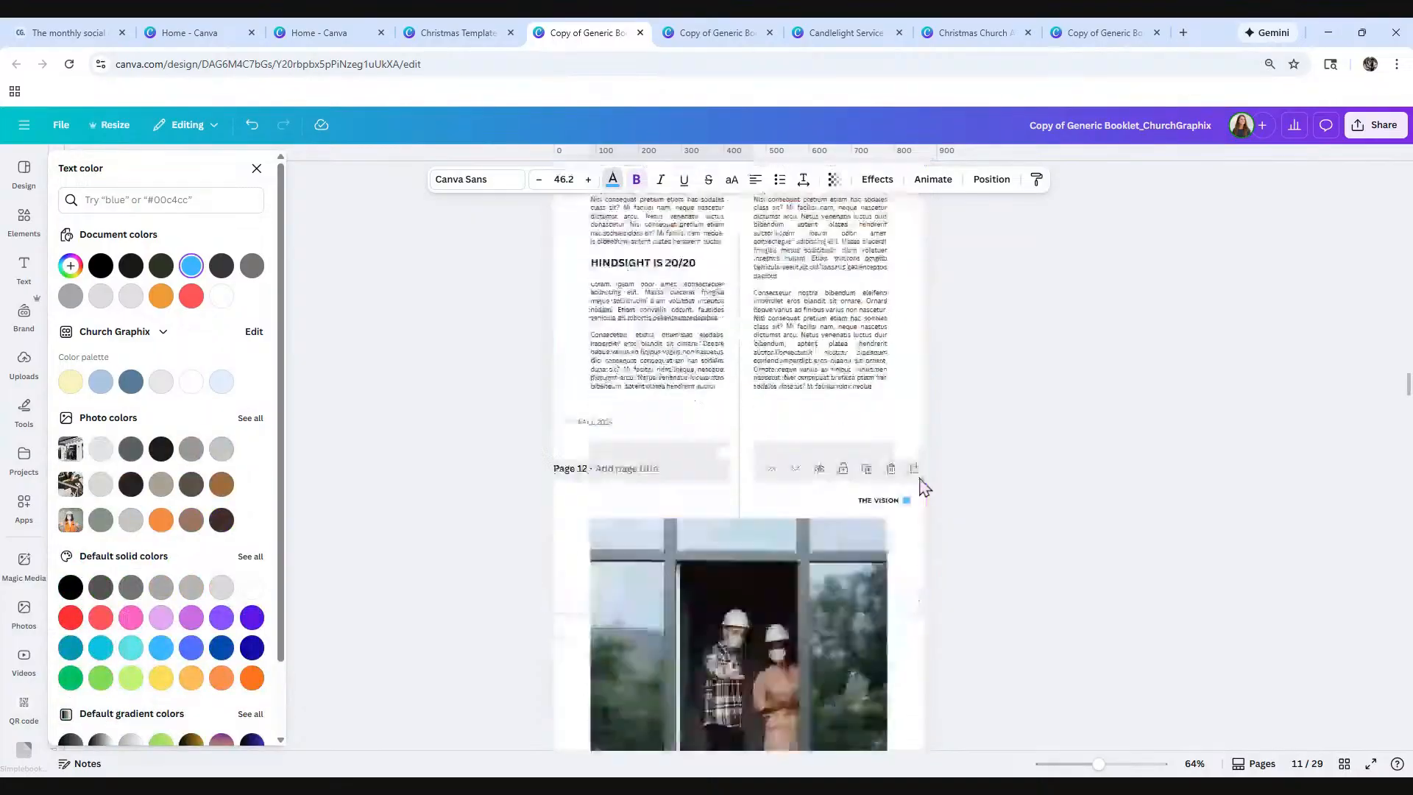
scroll(925, 487, down, 20)
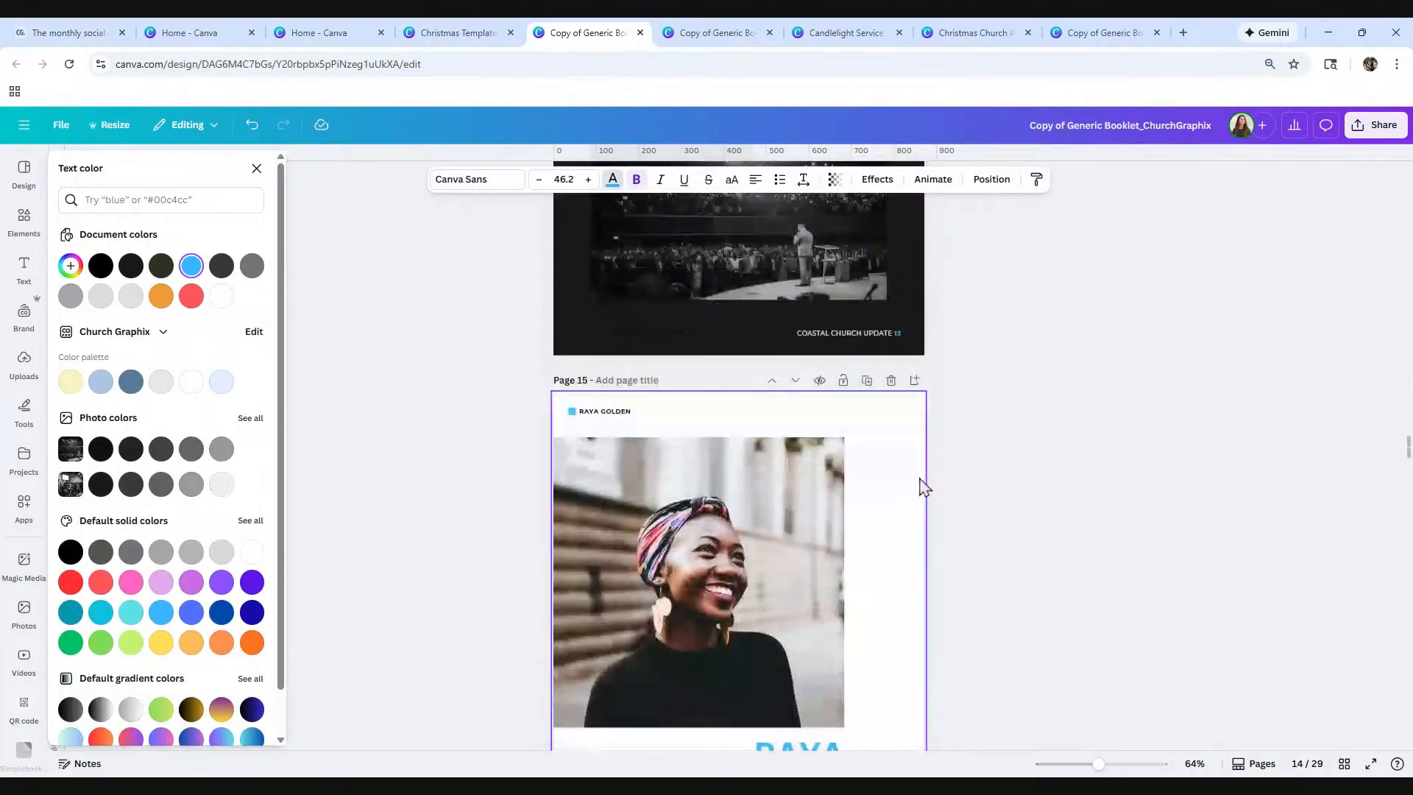
scroll(925, 487, down, 20)
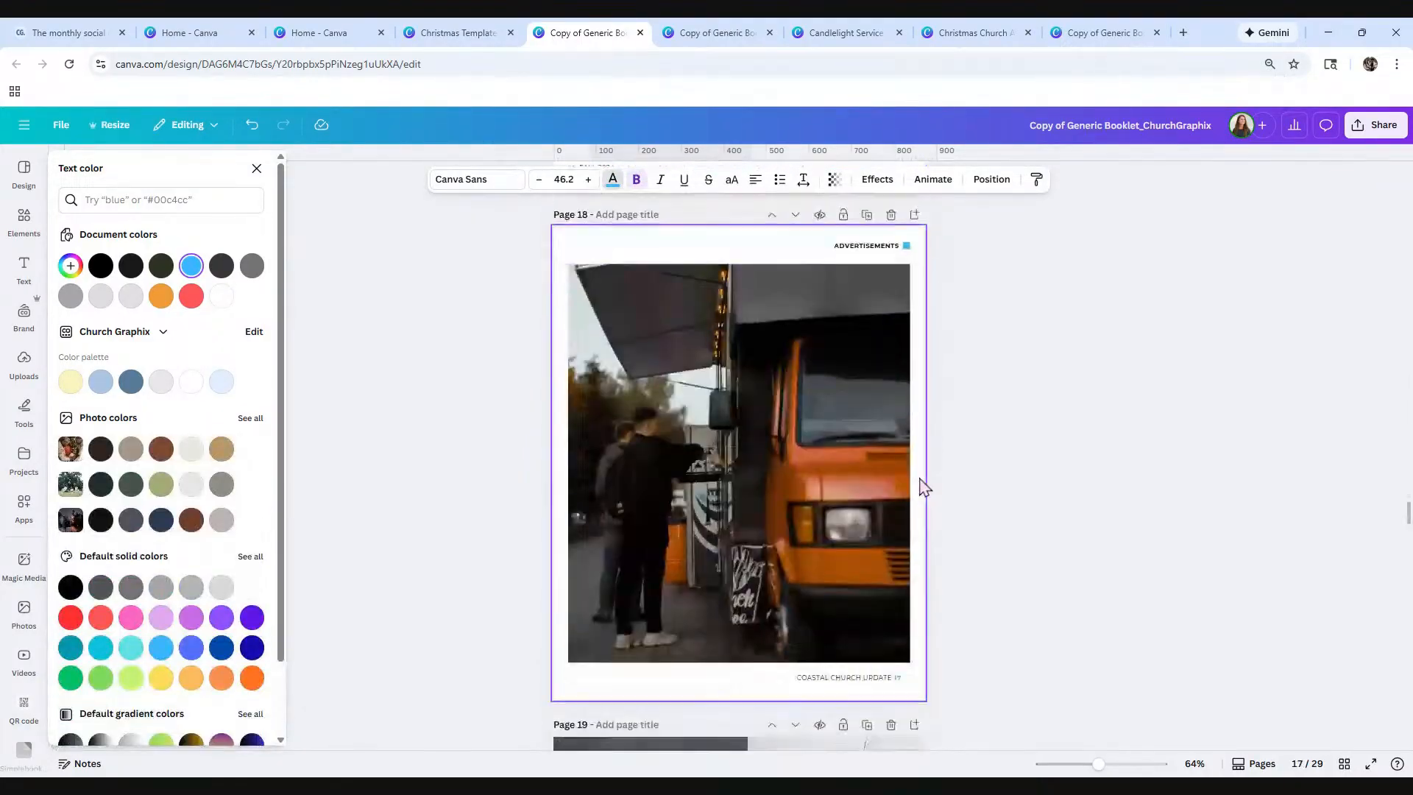
scroll(925, 487, down, 20)
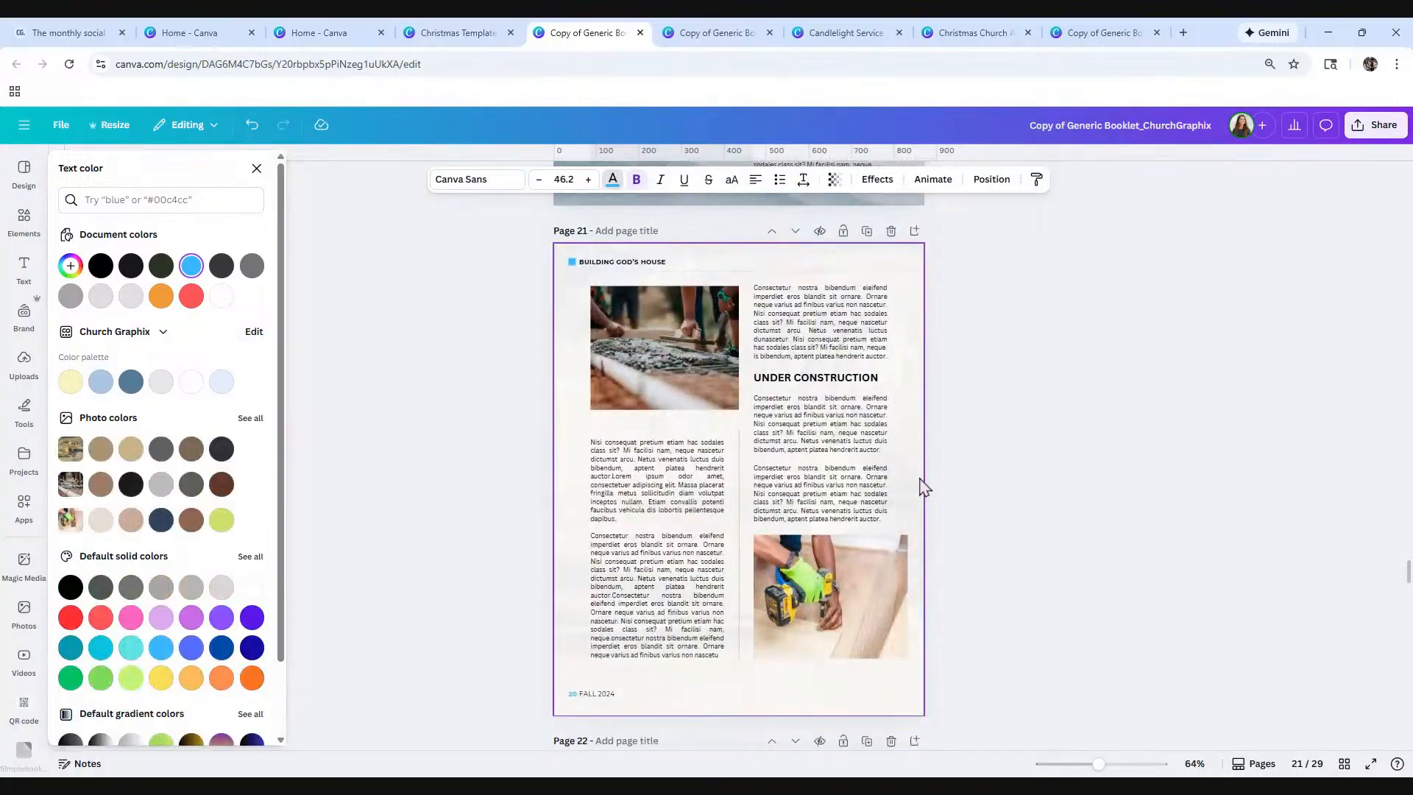
scroll(924, 487, down, 15)
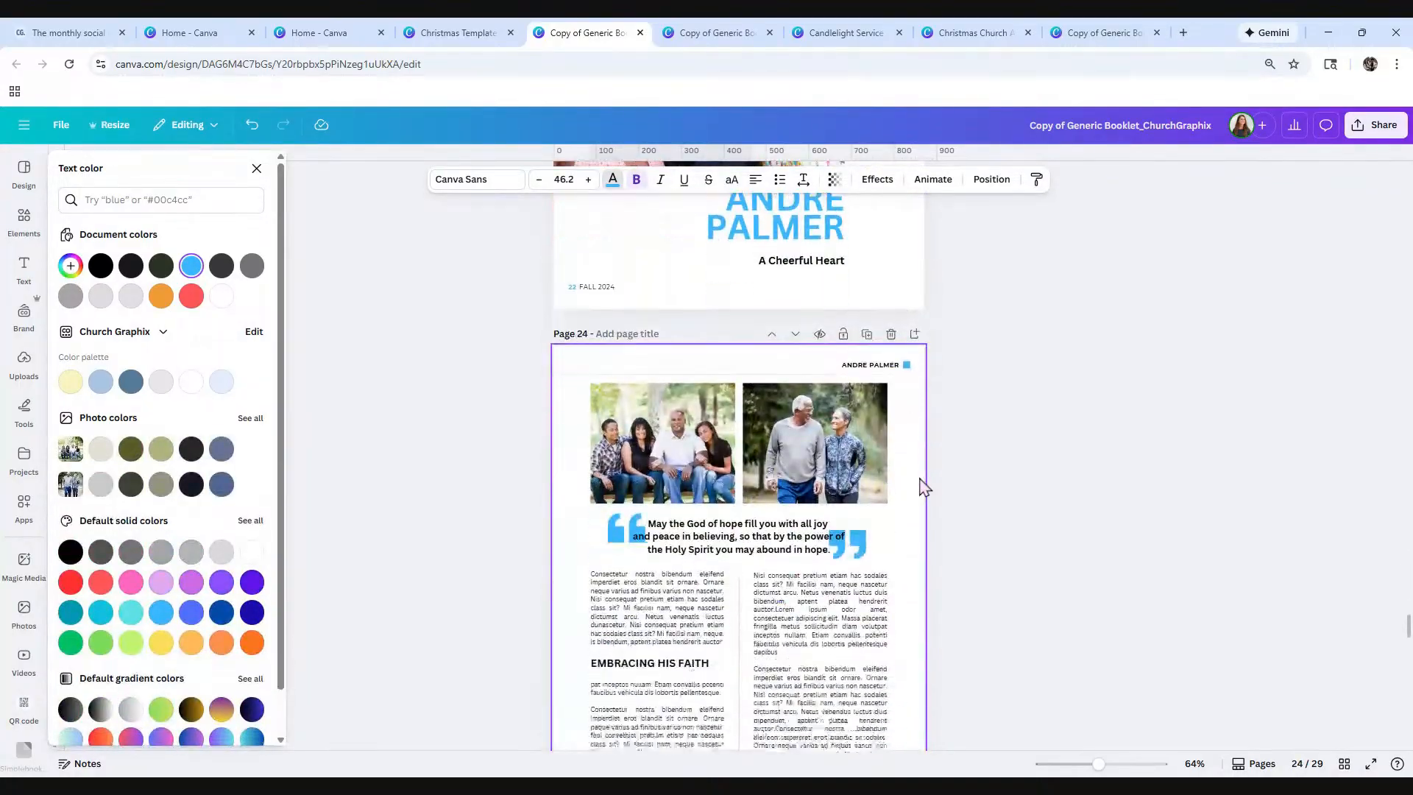
scroll(925, 487, down, 20)
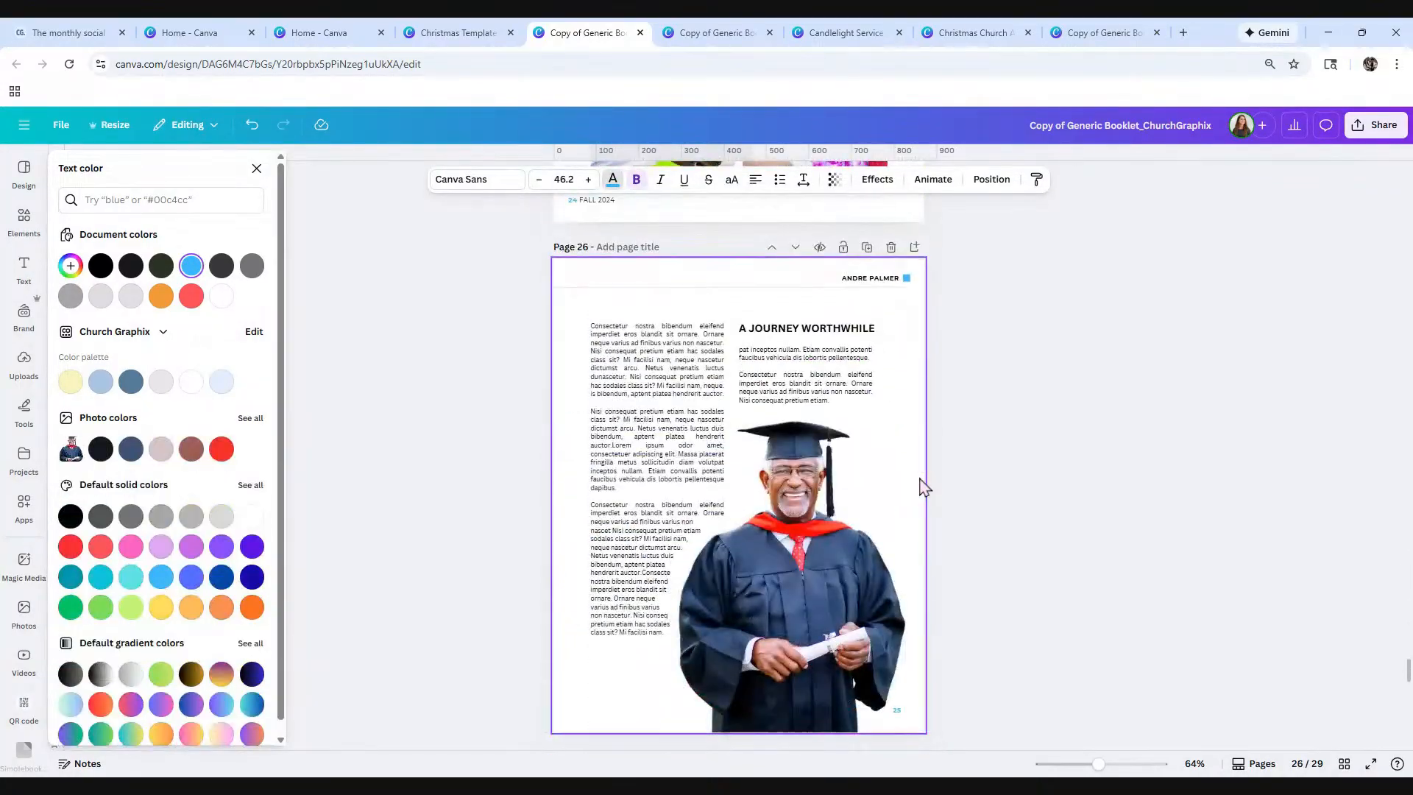
scroll(924, 488, down, 10)
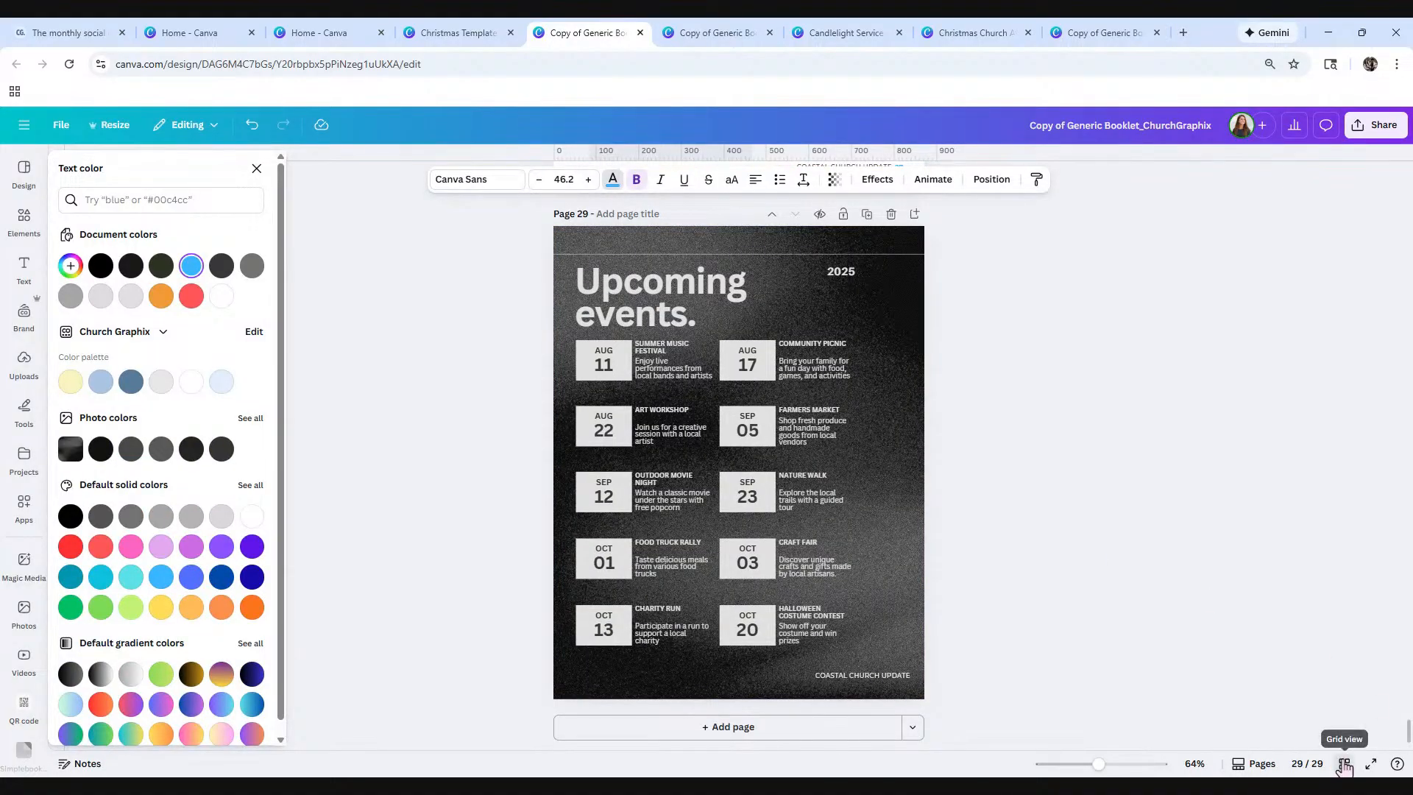
click(1344, 764)
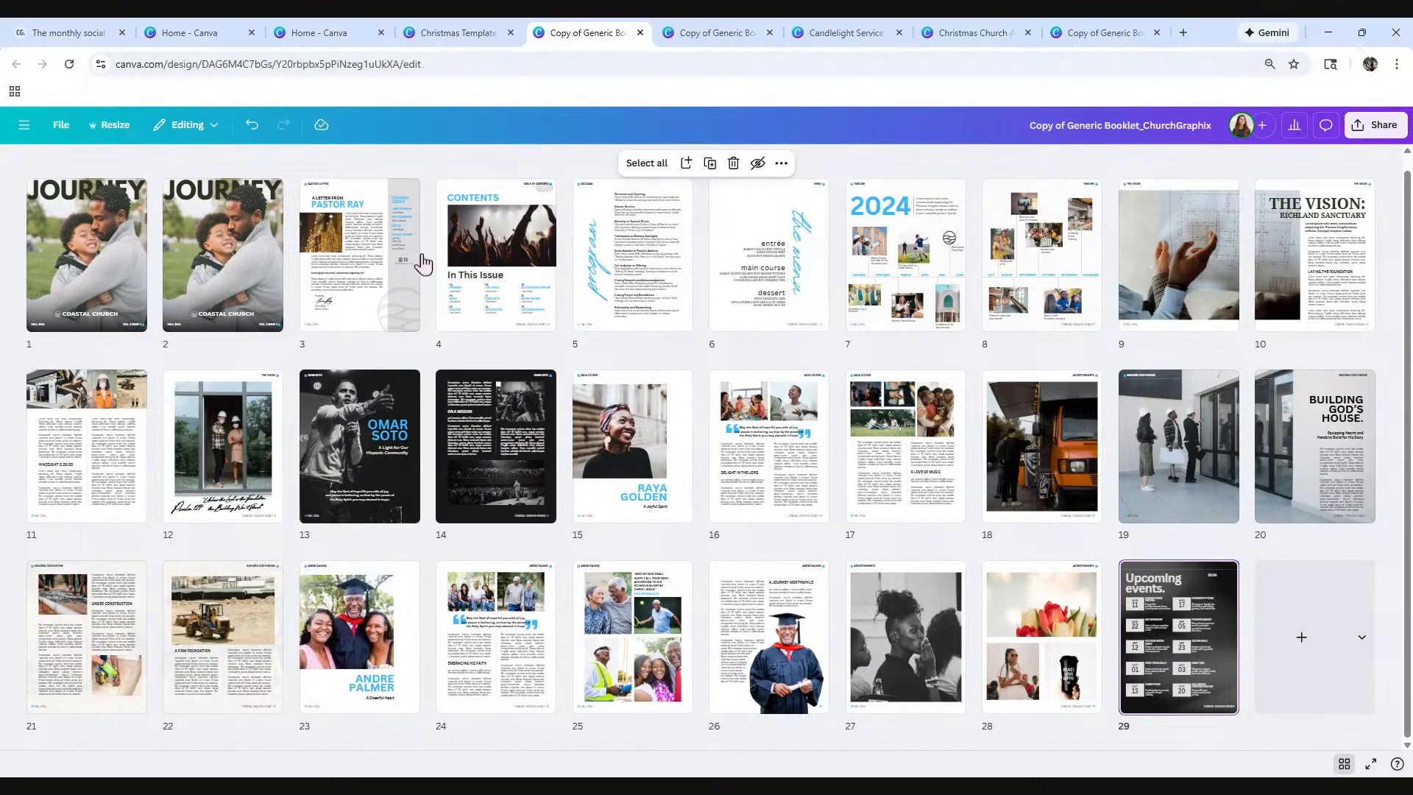
Step: Set the first two body paragraphs of the pastor's letter on page 3 to Aileron and apply that font change across the design
double_click(351, 283)
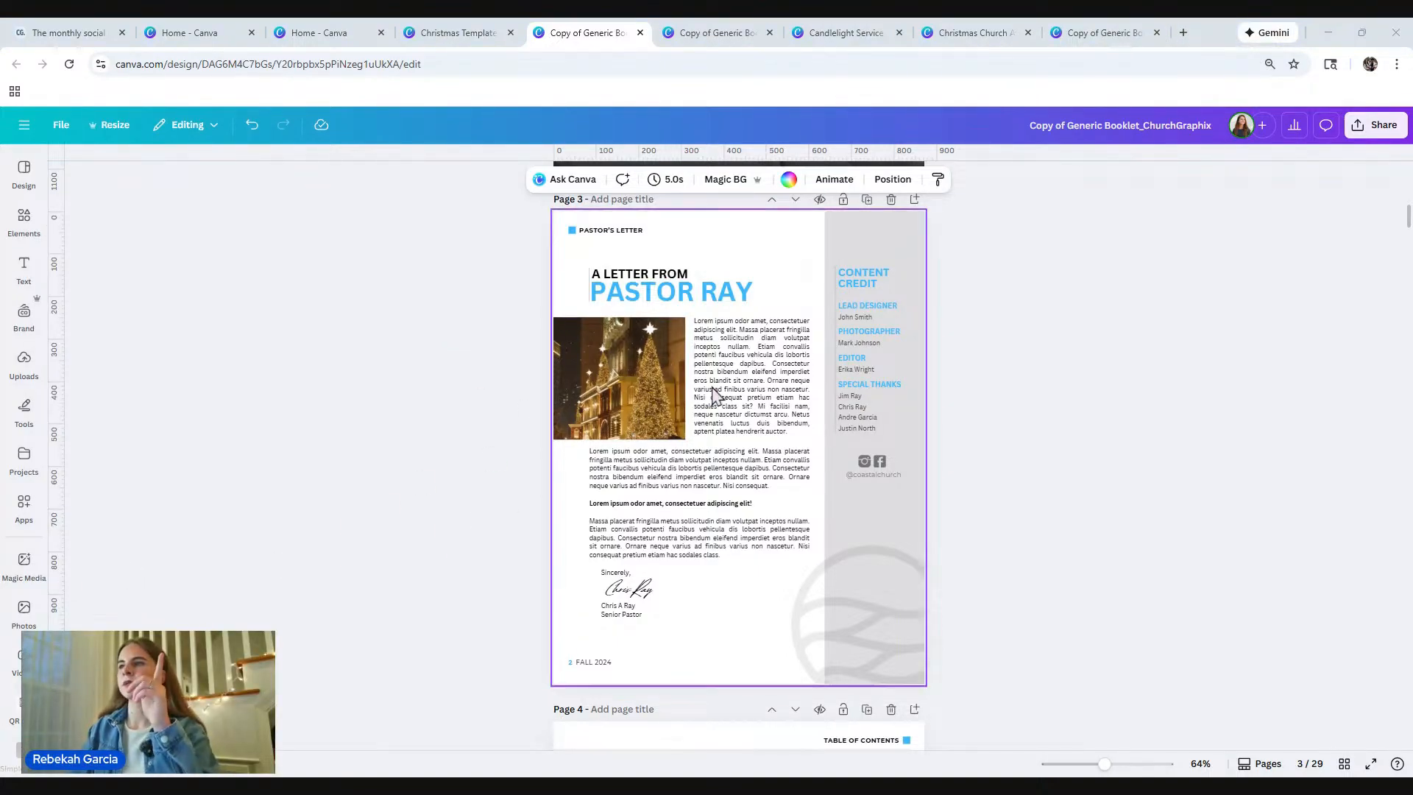
click(751, 370)
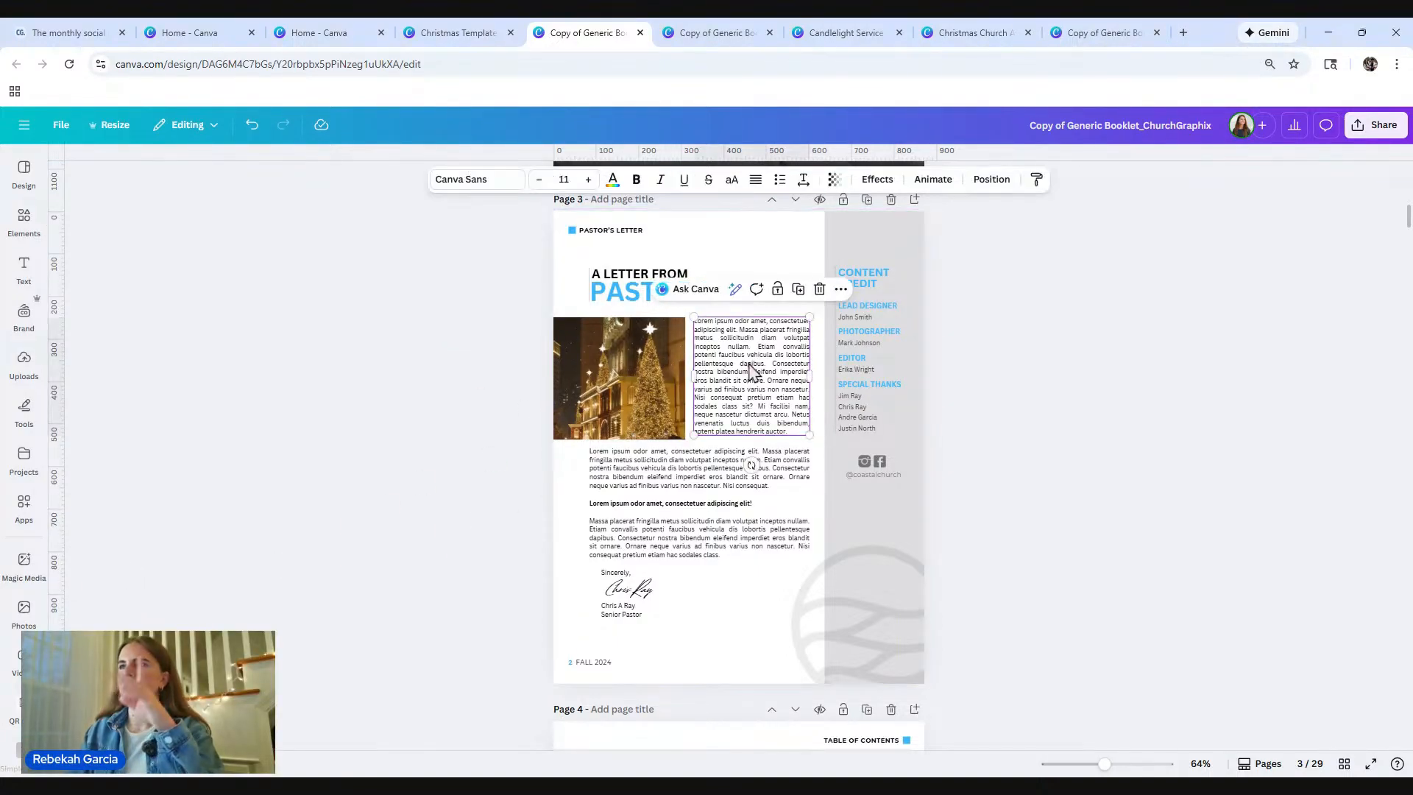
click(480, 184)
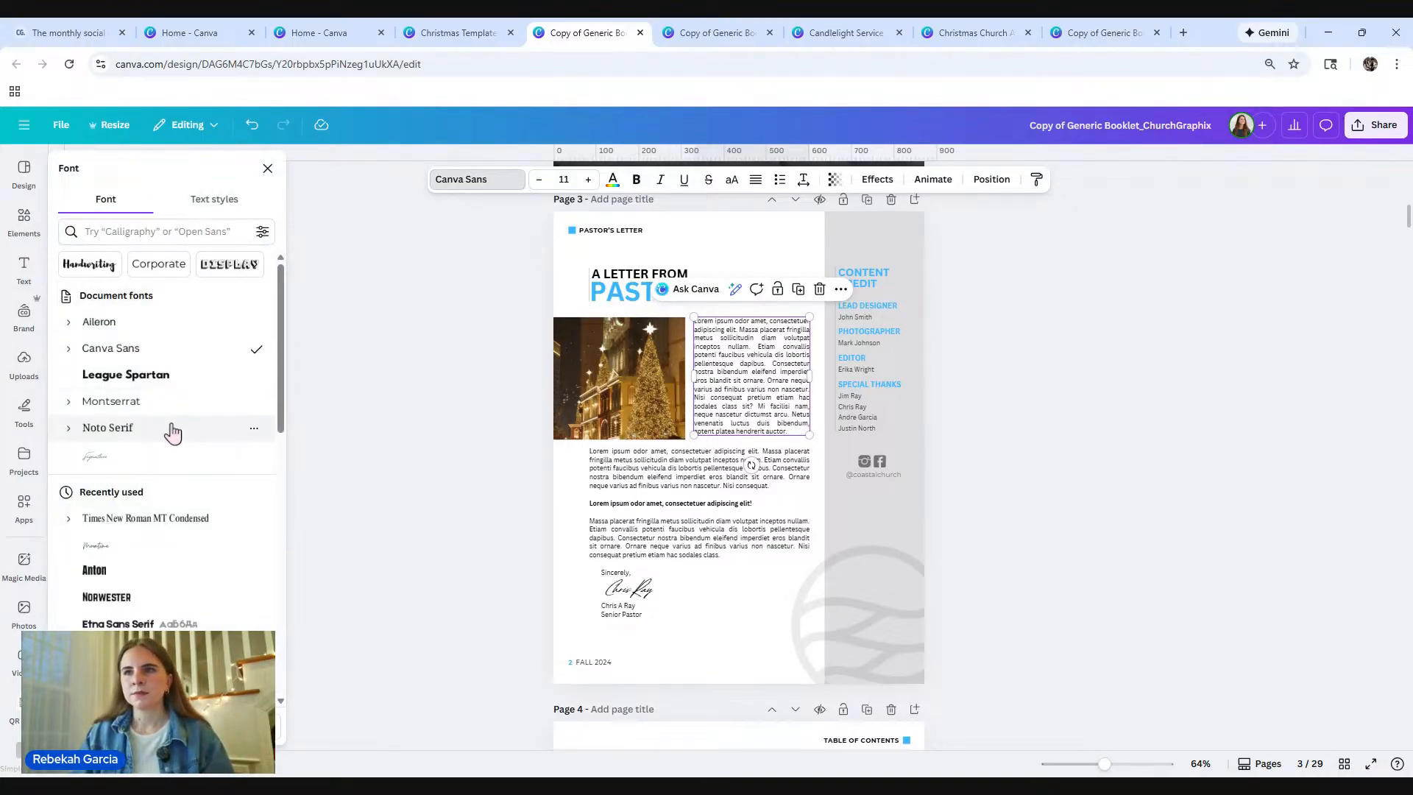
click(177, 333)
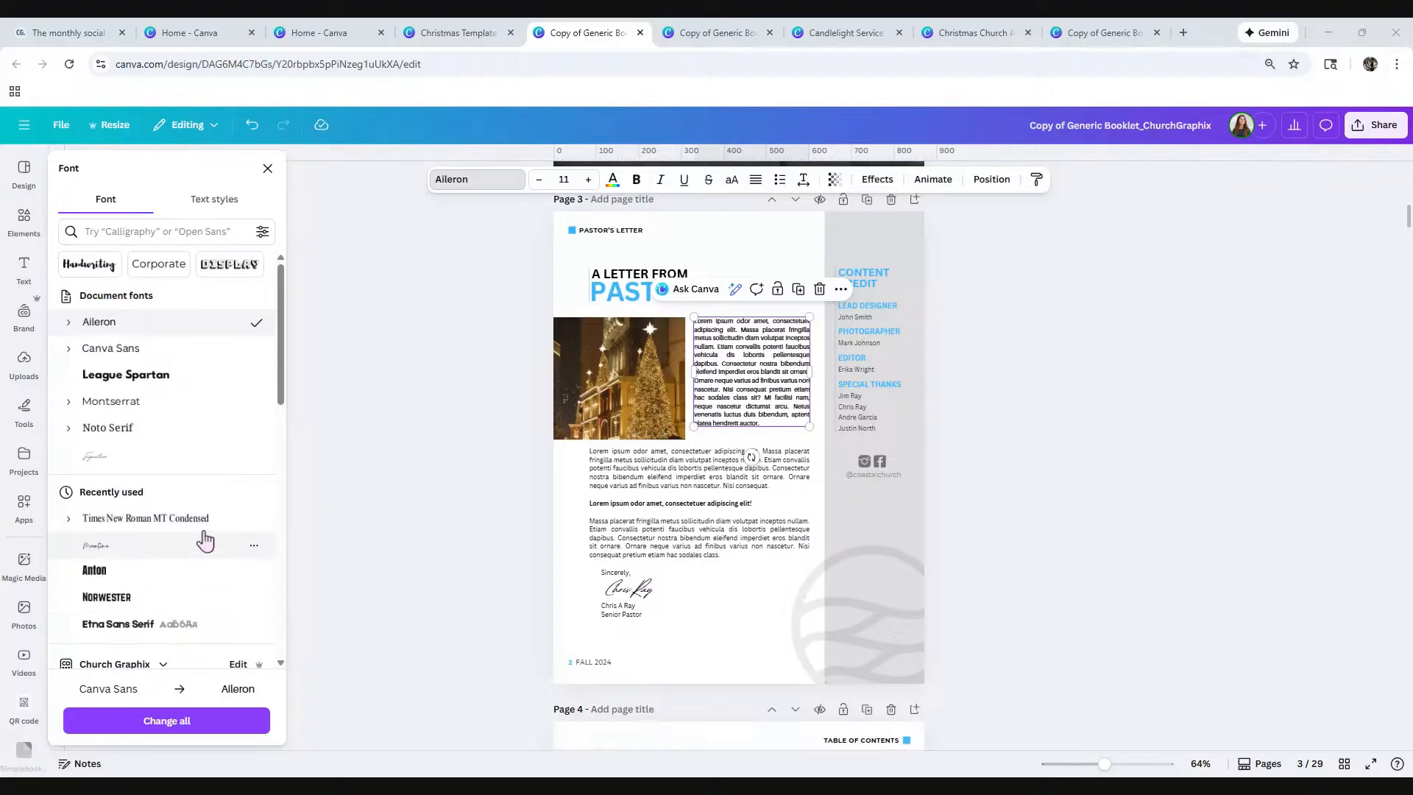
click(626, 479)
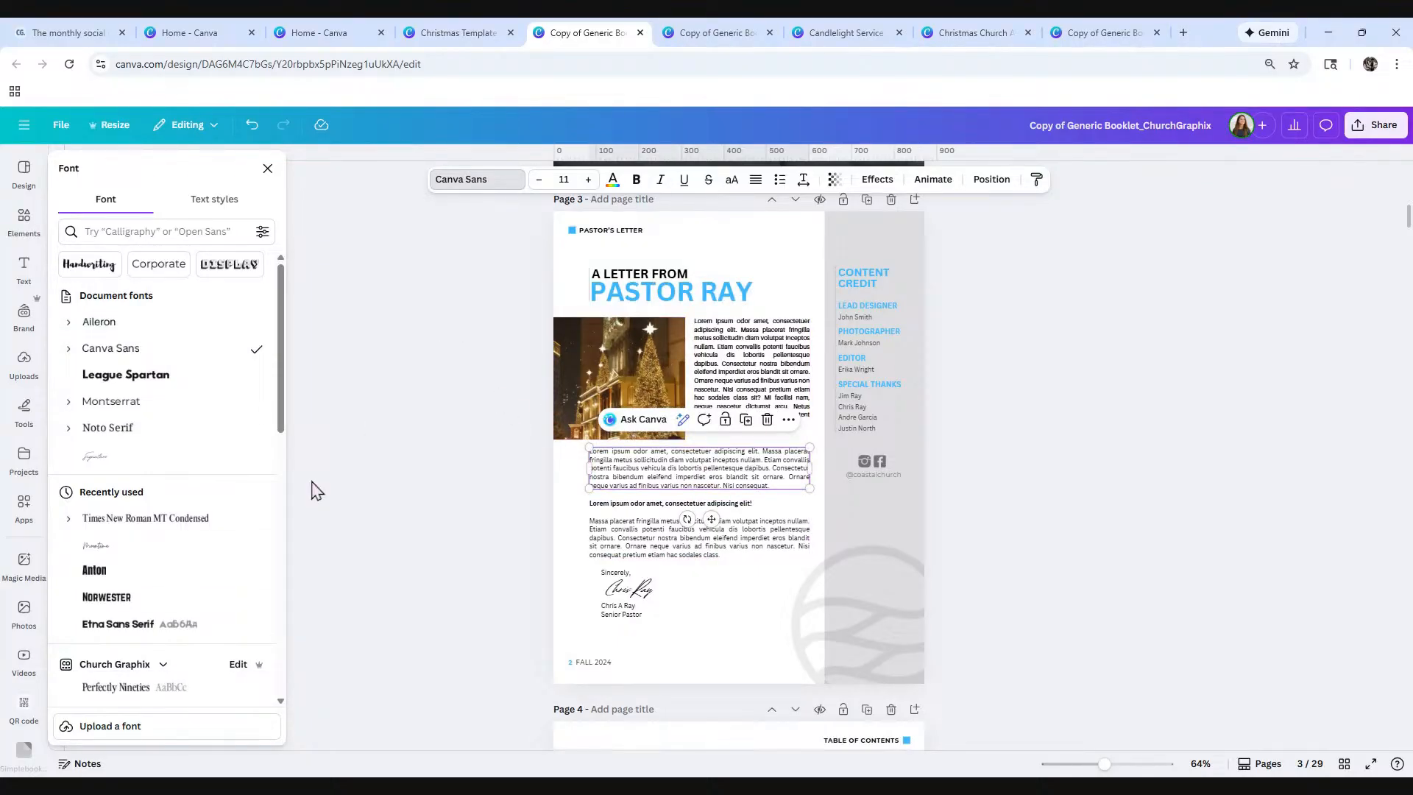
click(94, 322)
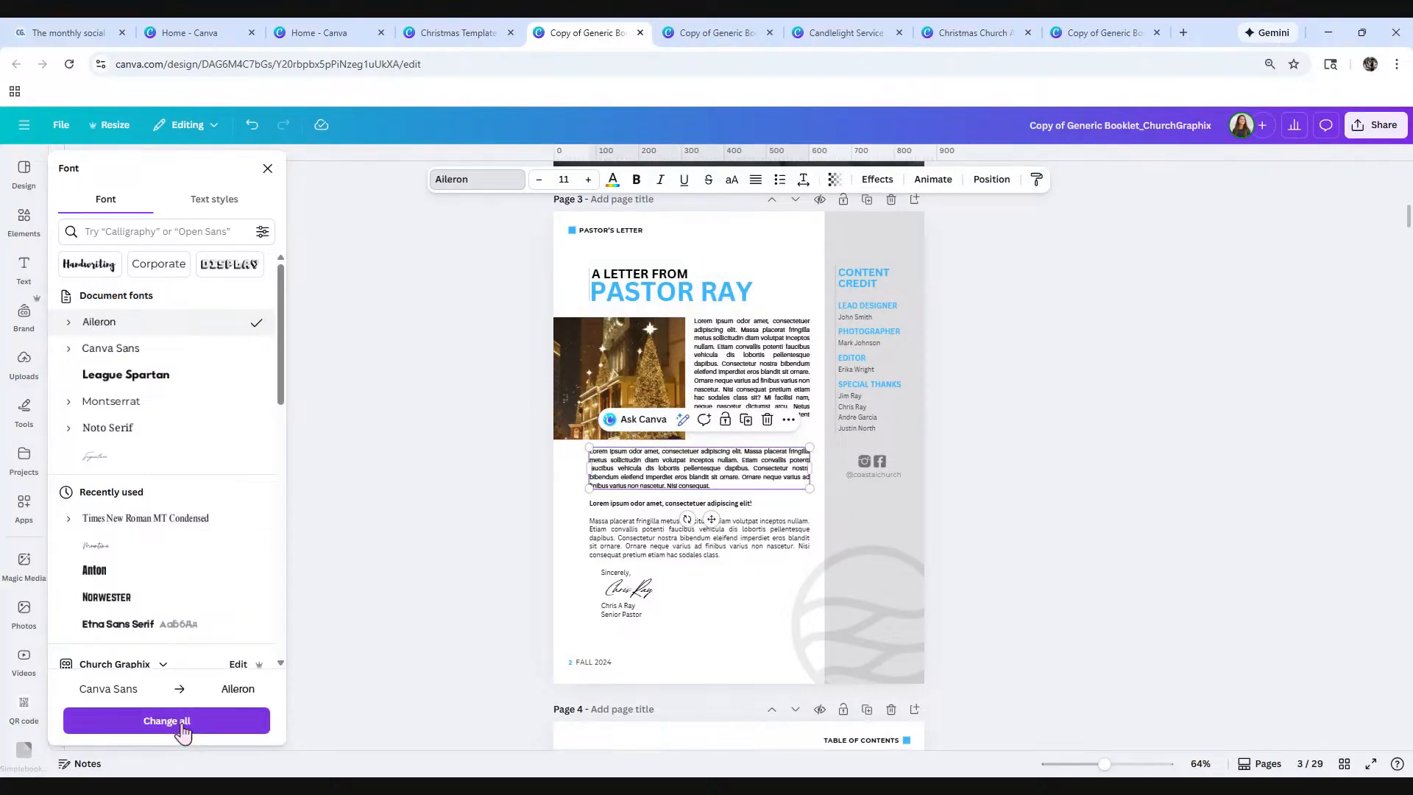
click(183, 728)
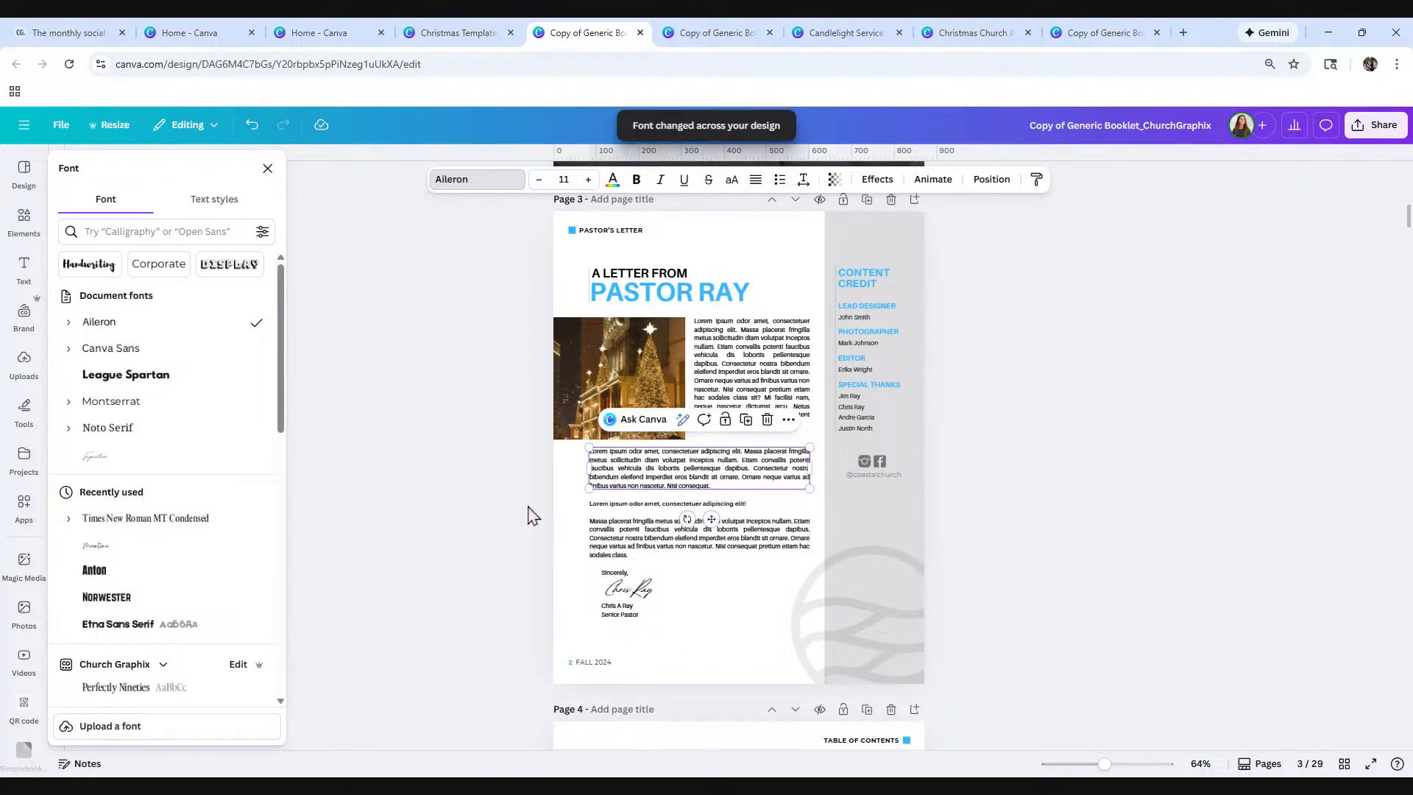
Step: Examine the fonts on the program, menu and timeline pages, including the intro paragraph and the 2024 heading on page 7
scroll(729, 486, down, 10)
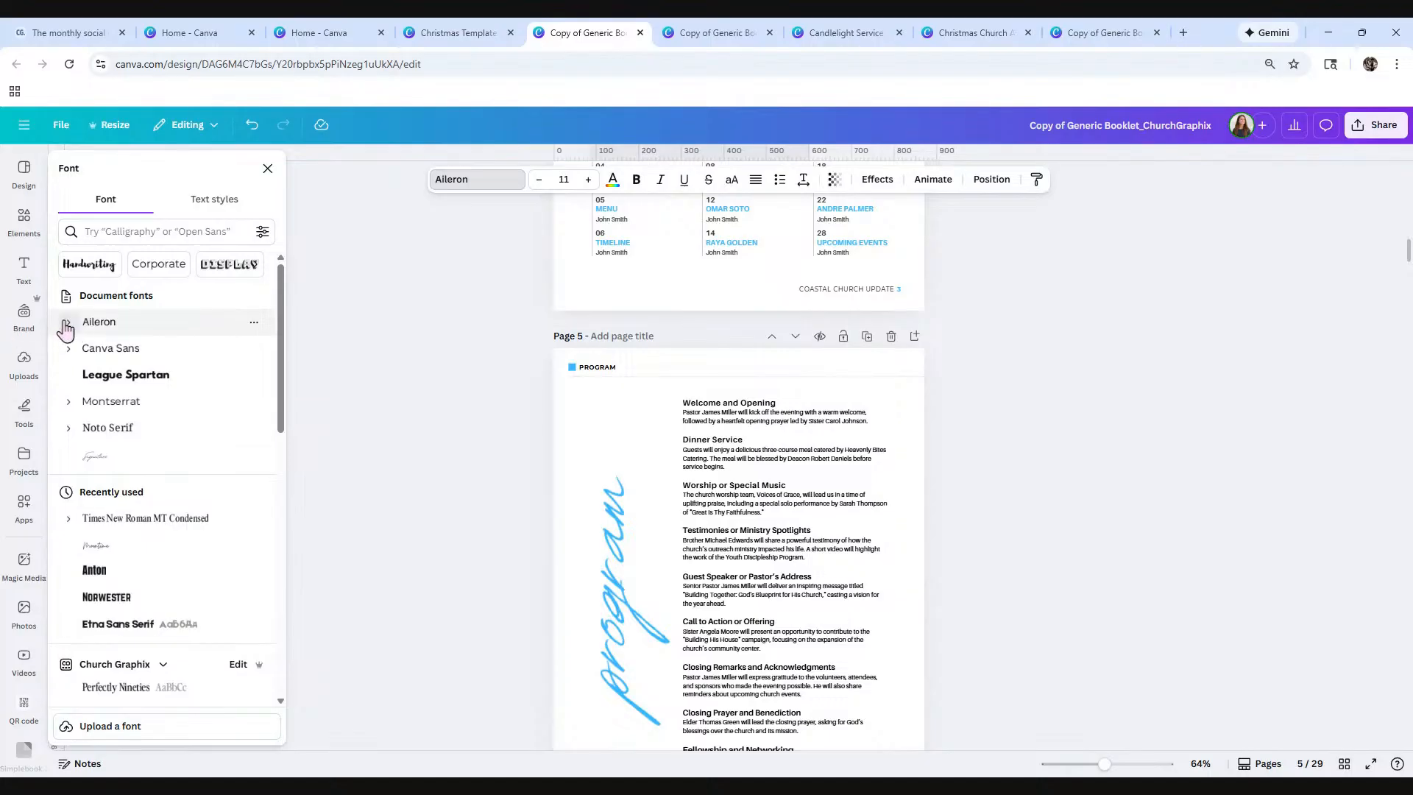
scroll(823, 505, down, 10)
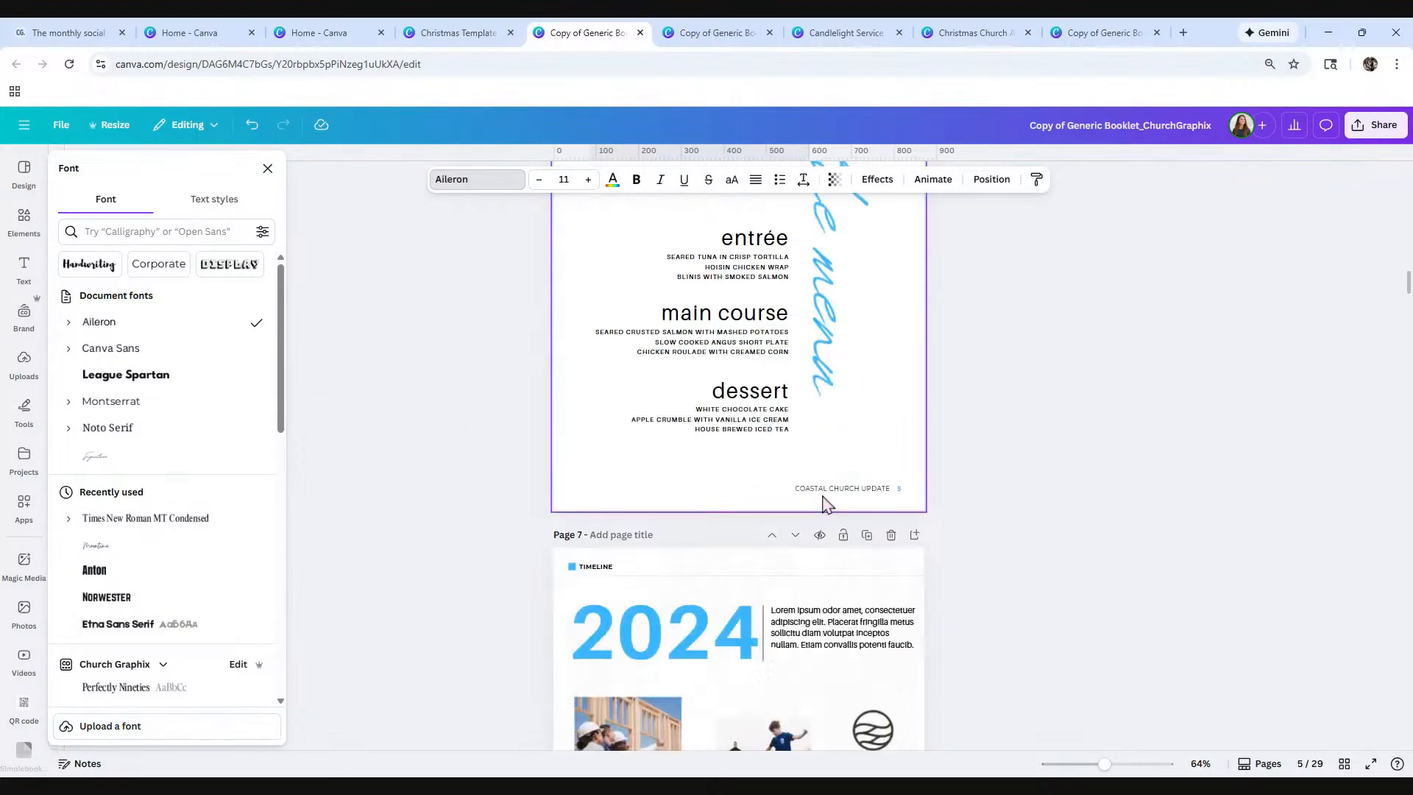
scroll(825, 501, up, 1)
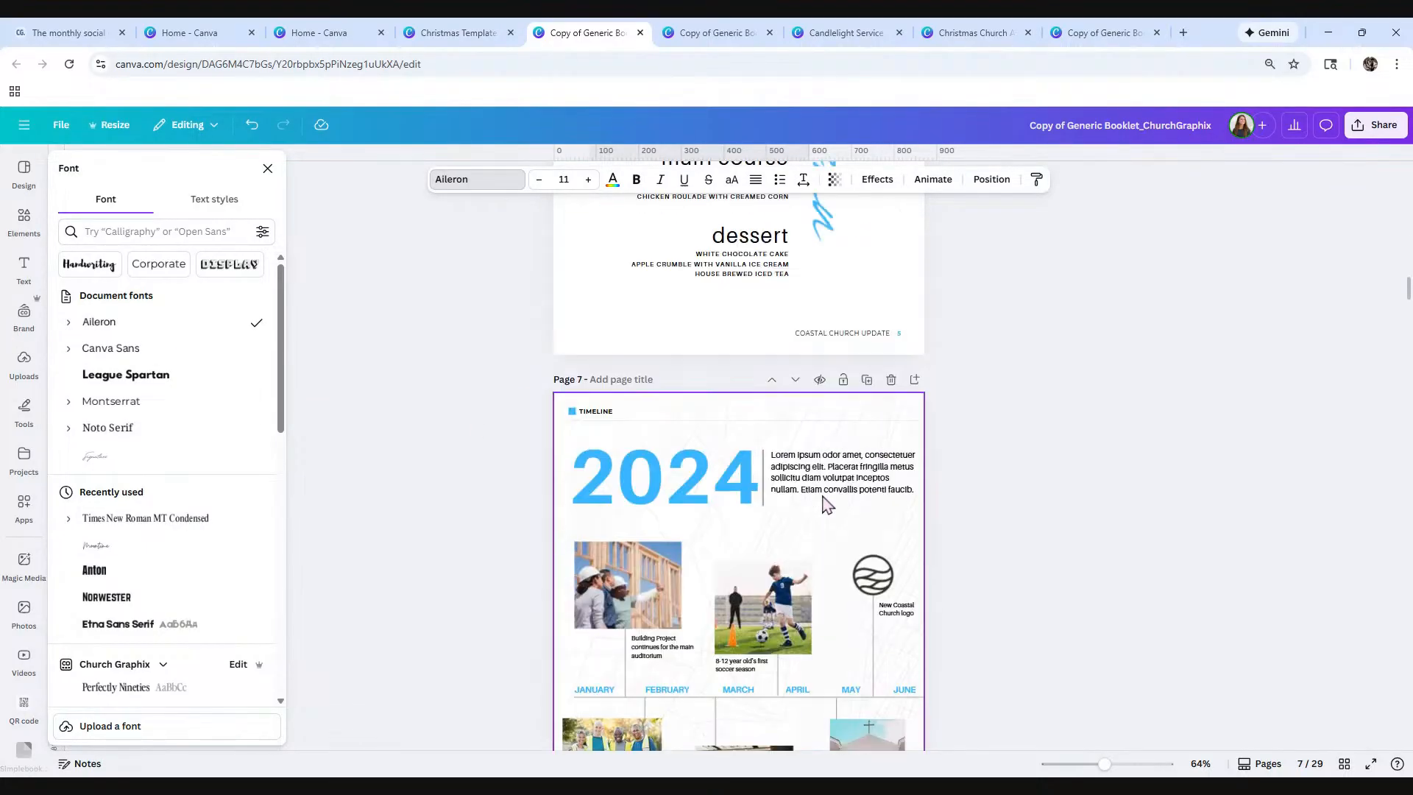
click(835, 489)
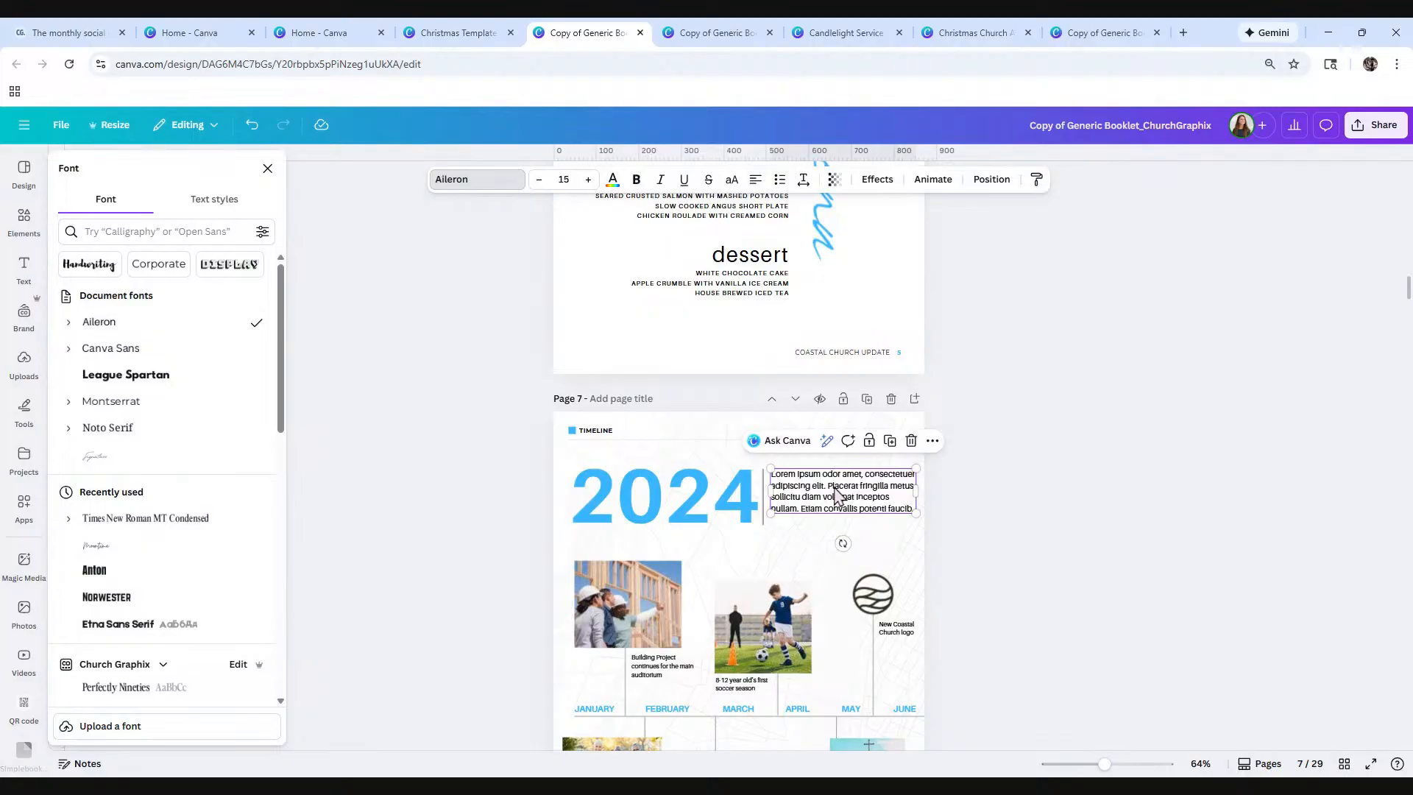
scroll(836, 495, down, 8)
scroll(836, 495, up, 8)
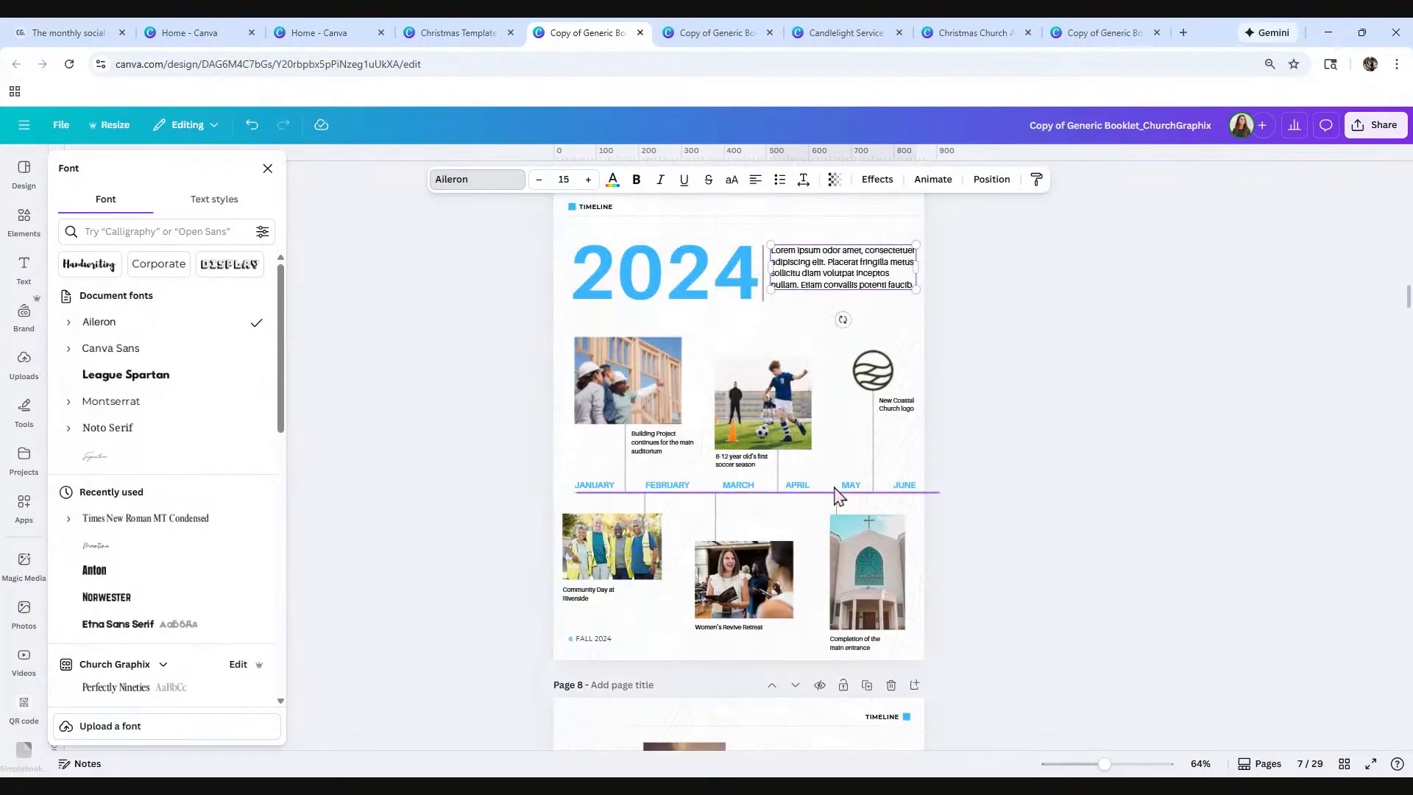
click(691, 413)
drag(692, 414, 694, 412)
click(1139, 444)
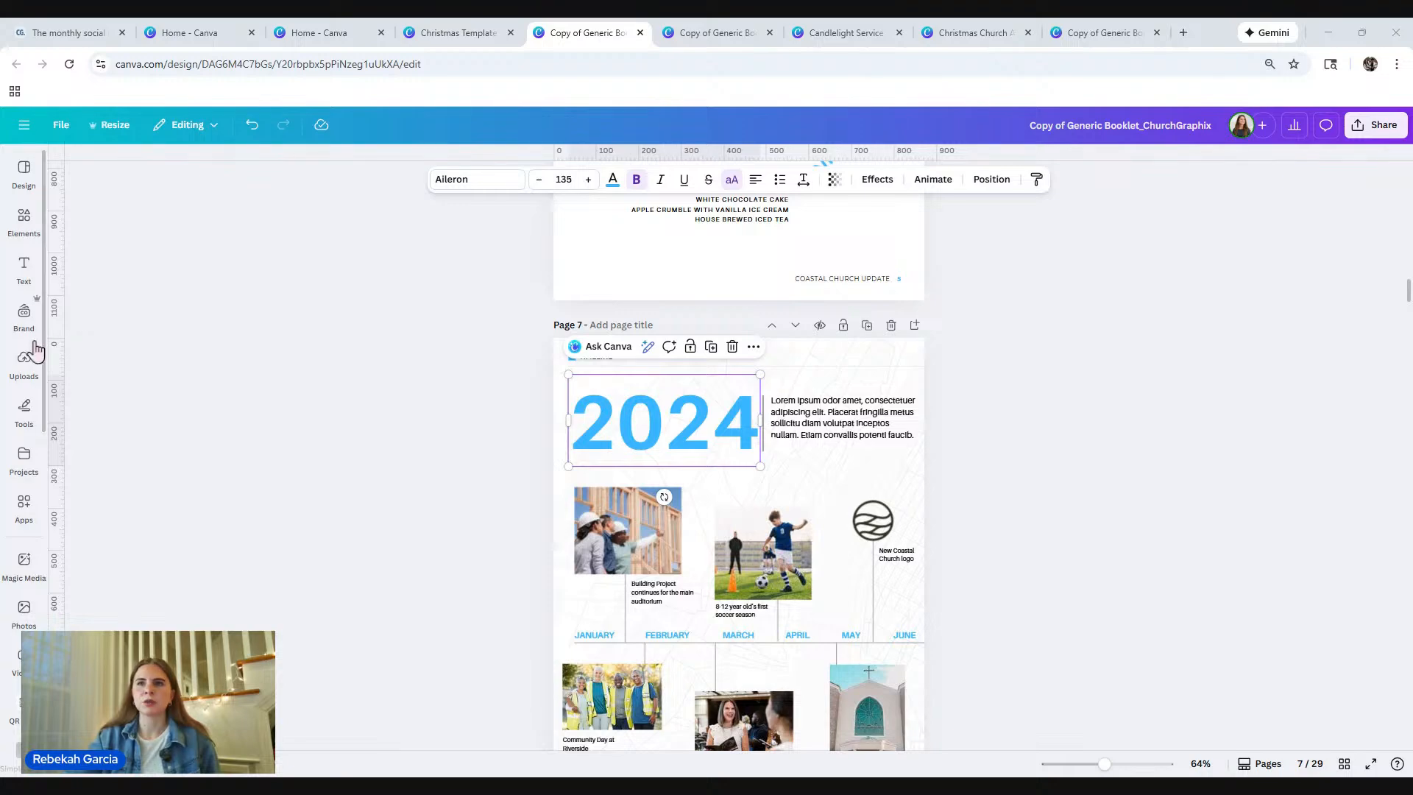
Step: Look through the Church Graphix brand kit's logos, colors, fonts, photos and other brand assets
click(23, 315)
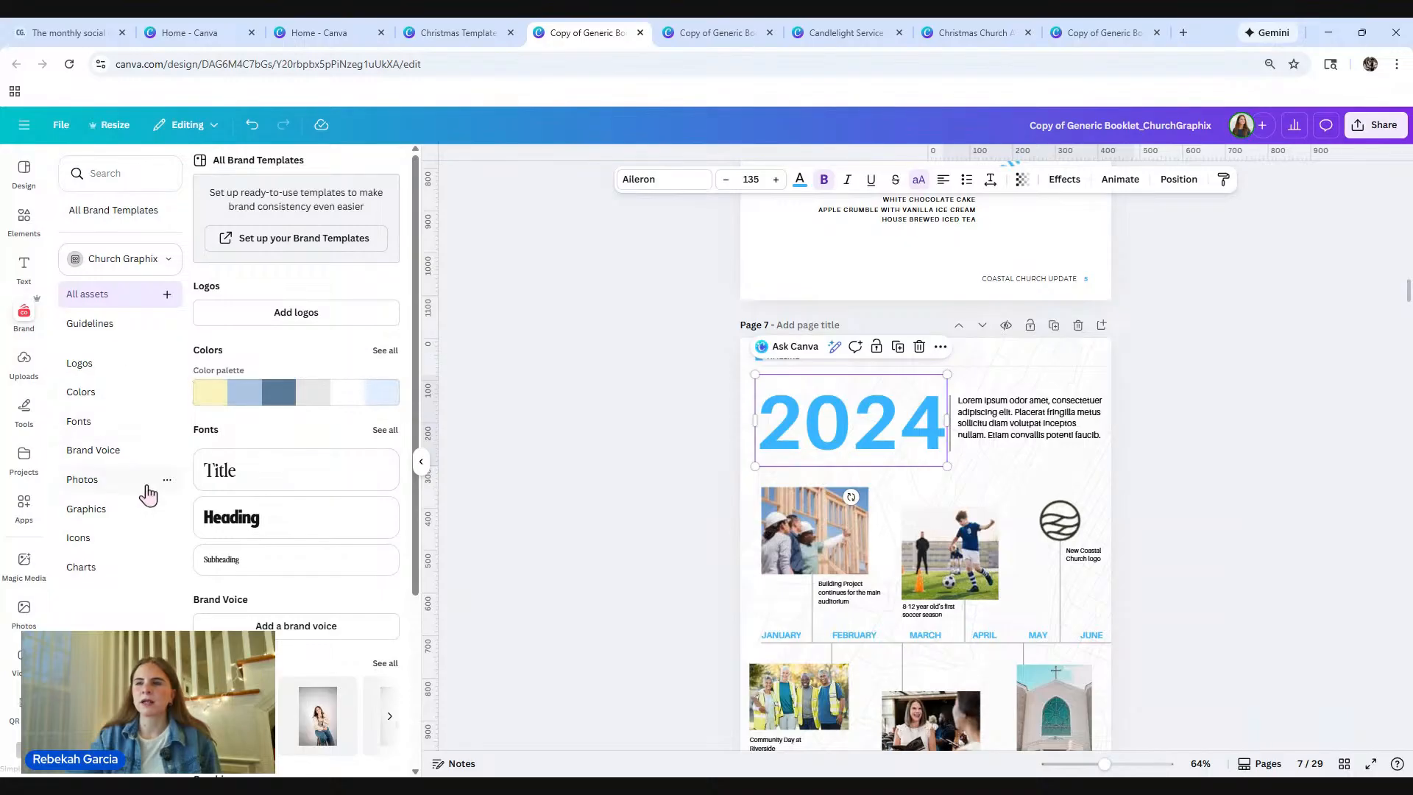
scroll(195, 462, down, 2)
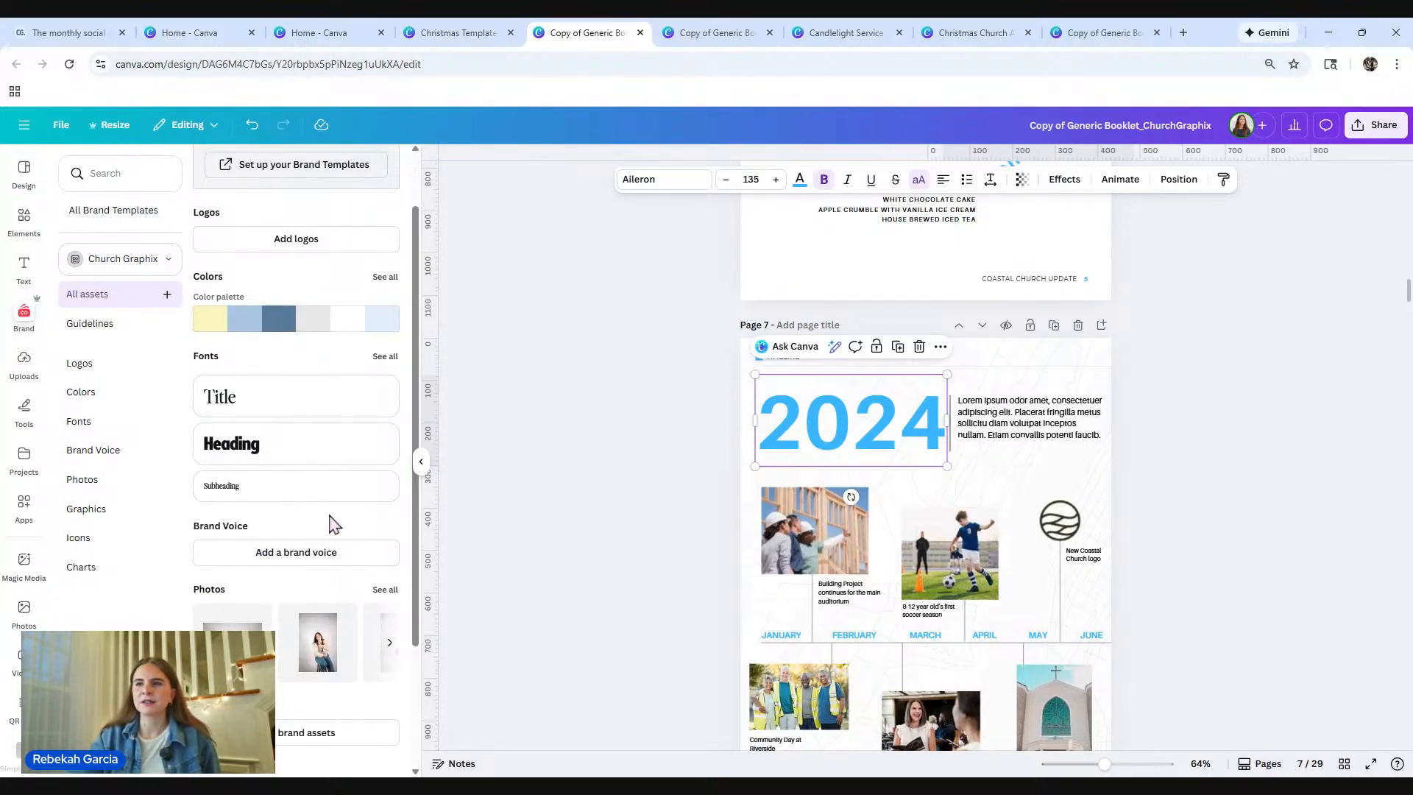
scroll(331, 524, down, 4)
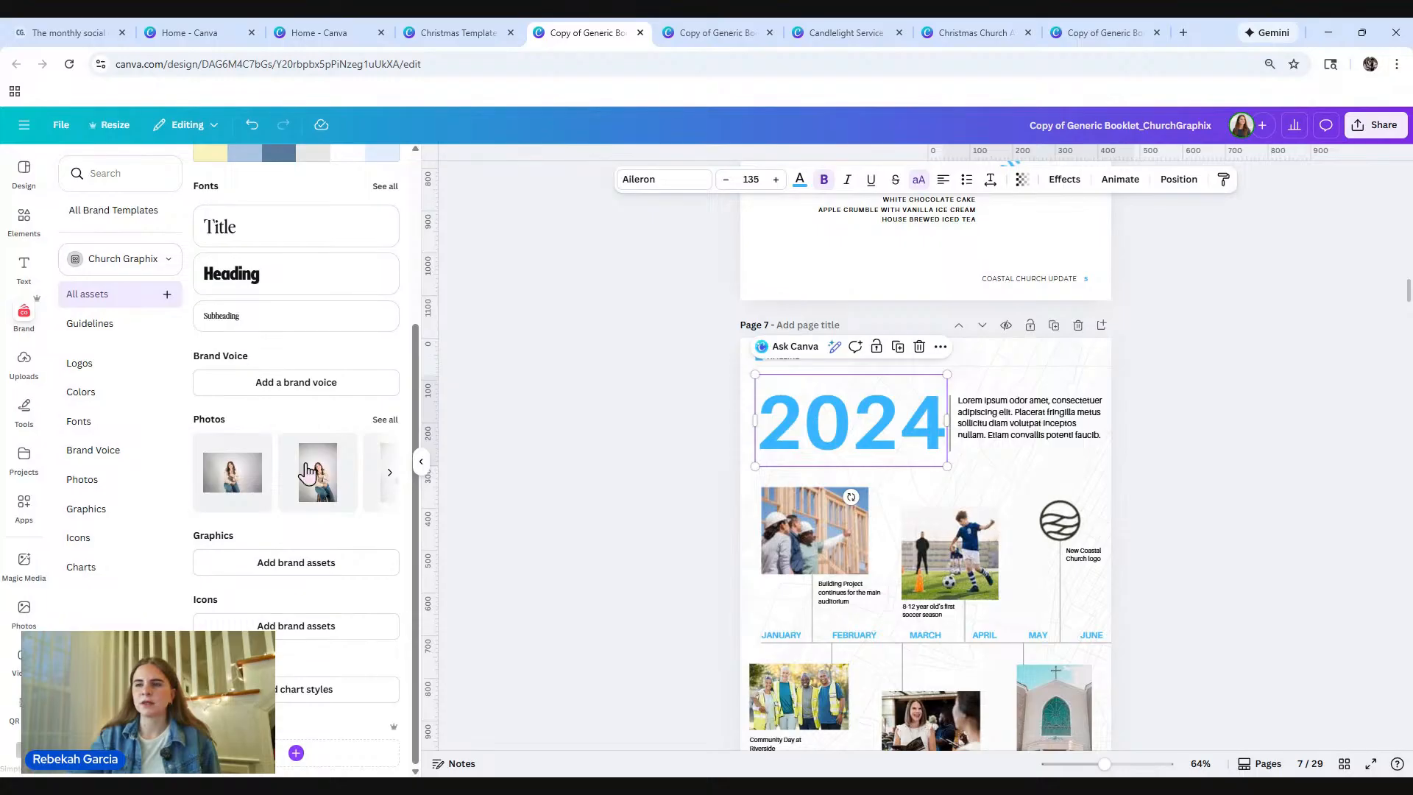
scroll(253, 461, up, 6)
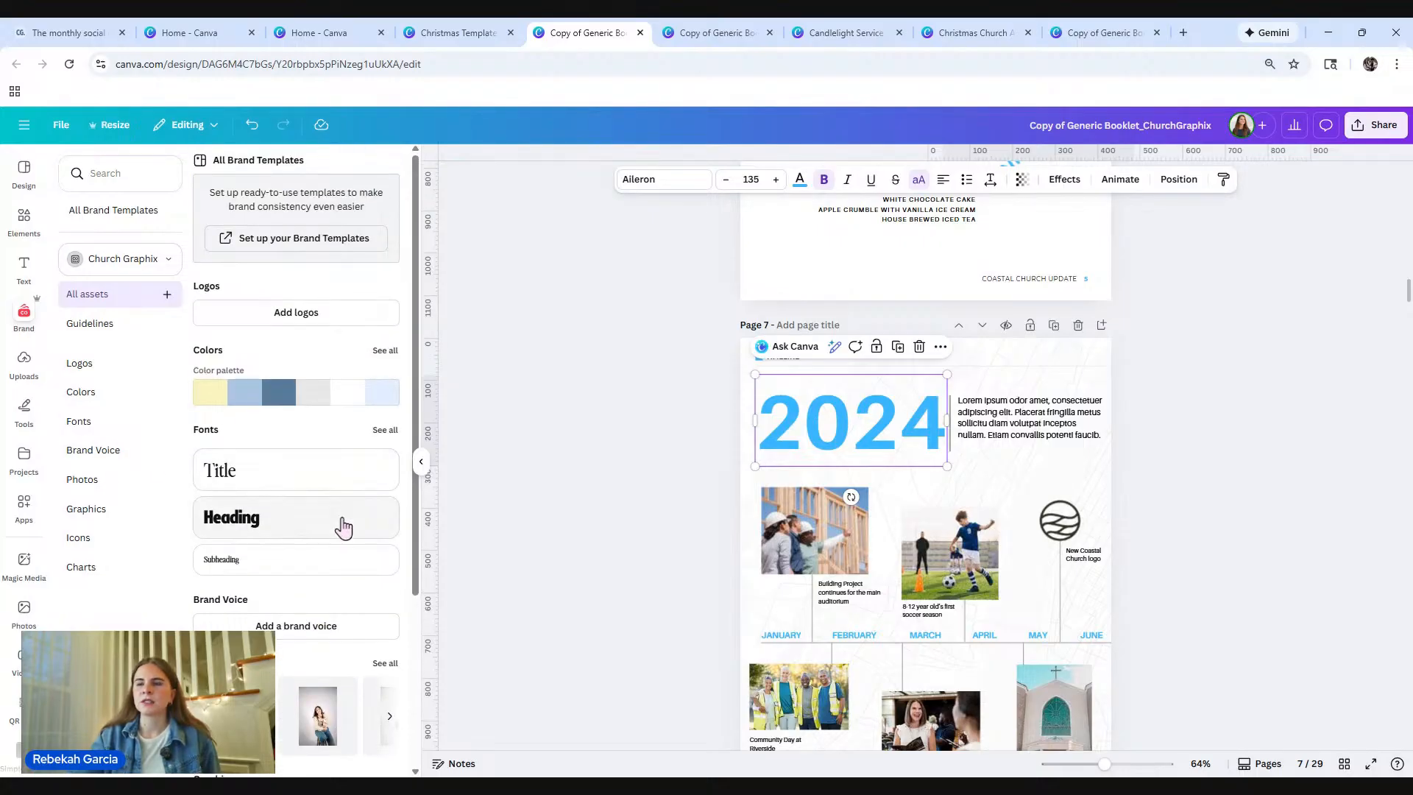
mouse_move(276, 404)
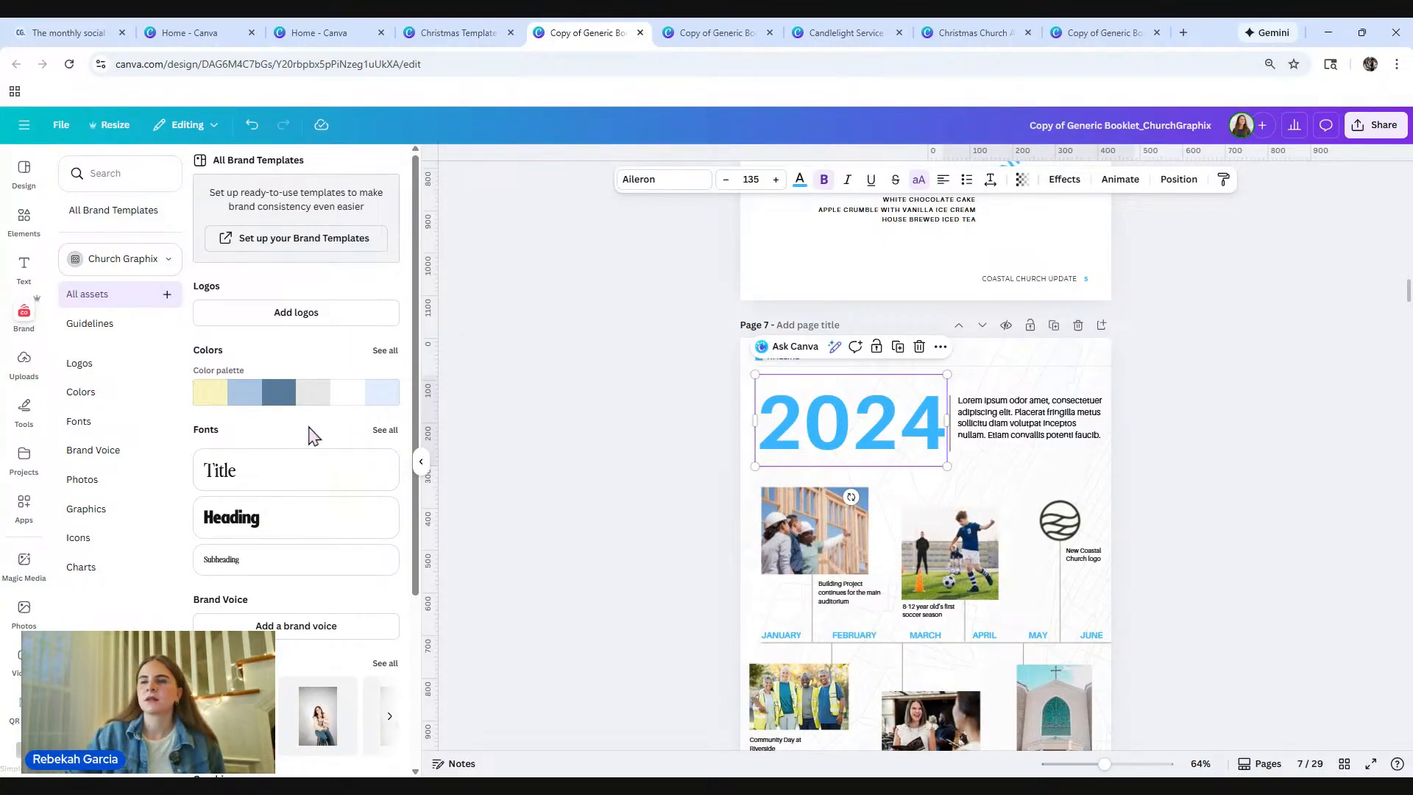
Step: Look over the timeline layout on pages 7 and 8, and return to the pastor's letter on page 3
click(1216, 486)
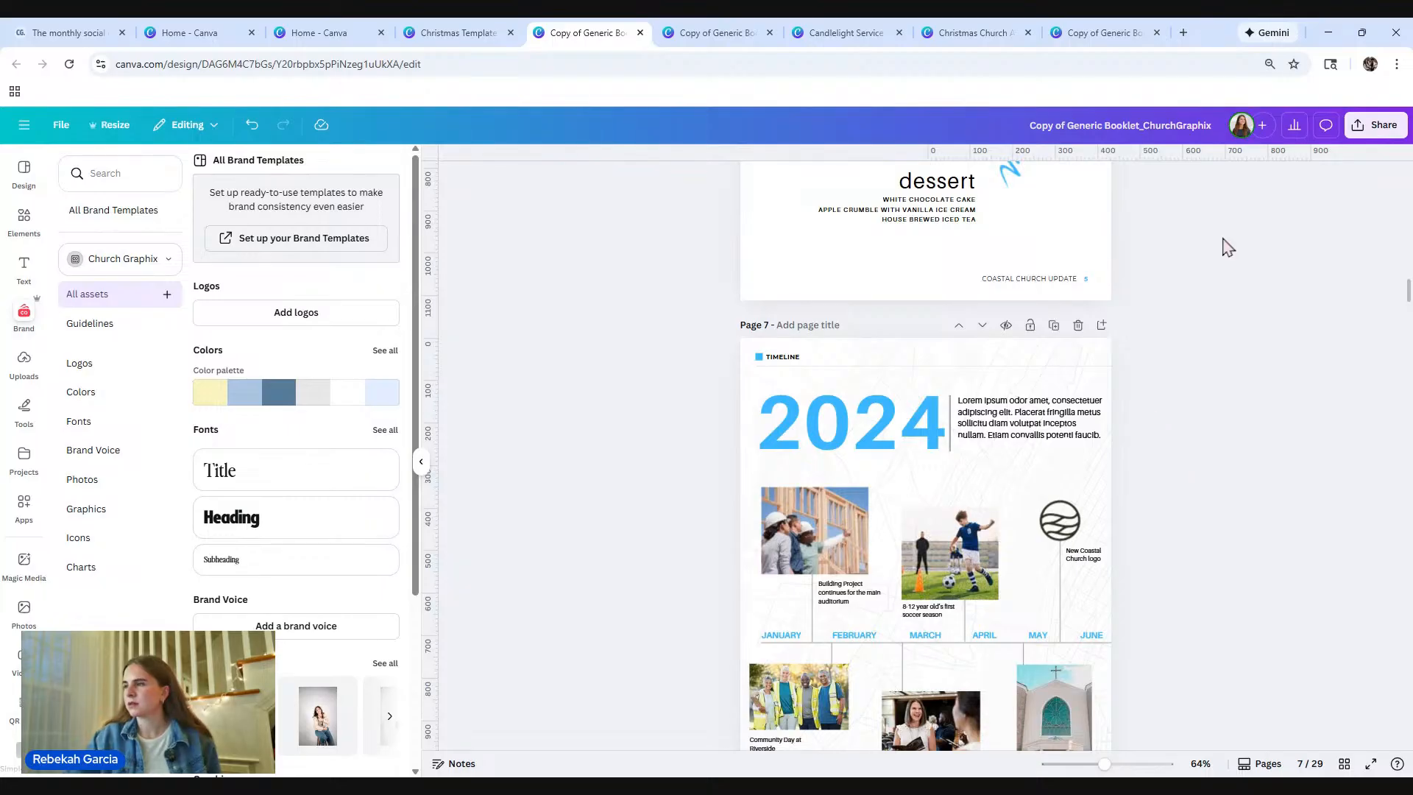
scroll(1262, 388, down, 4)
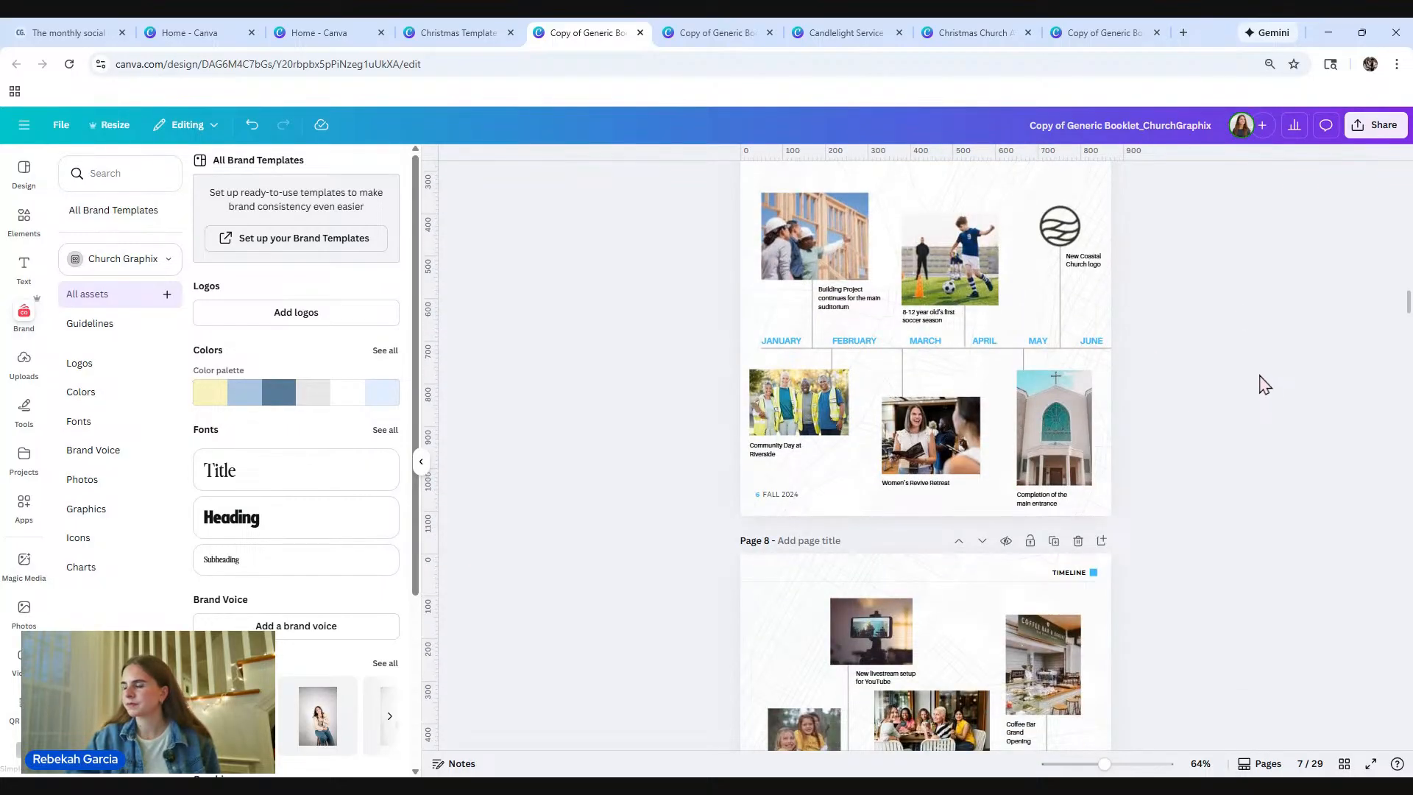
scroll(1263, 383, down, 2)
scroll(1265, 408, down, 2)
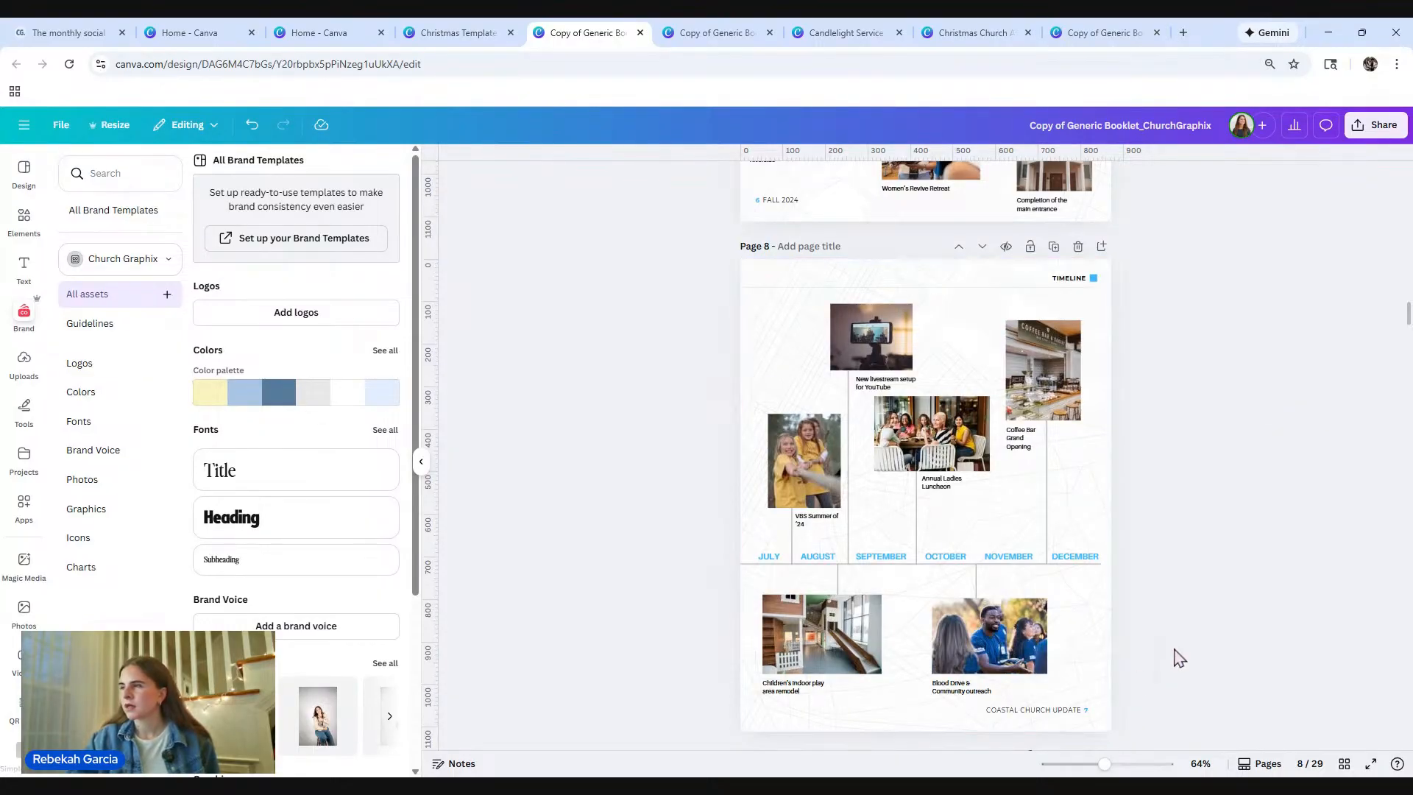
scroll(1212, 593, up, 20)
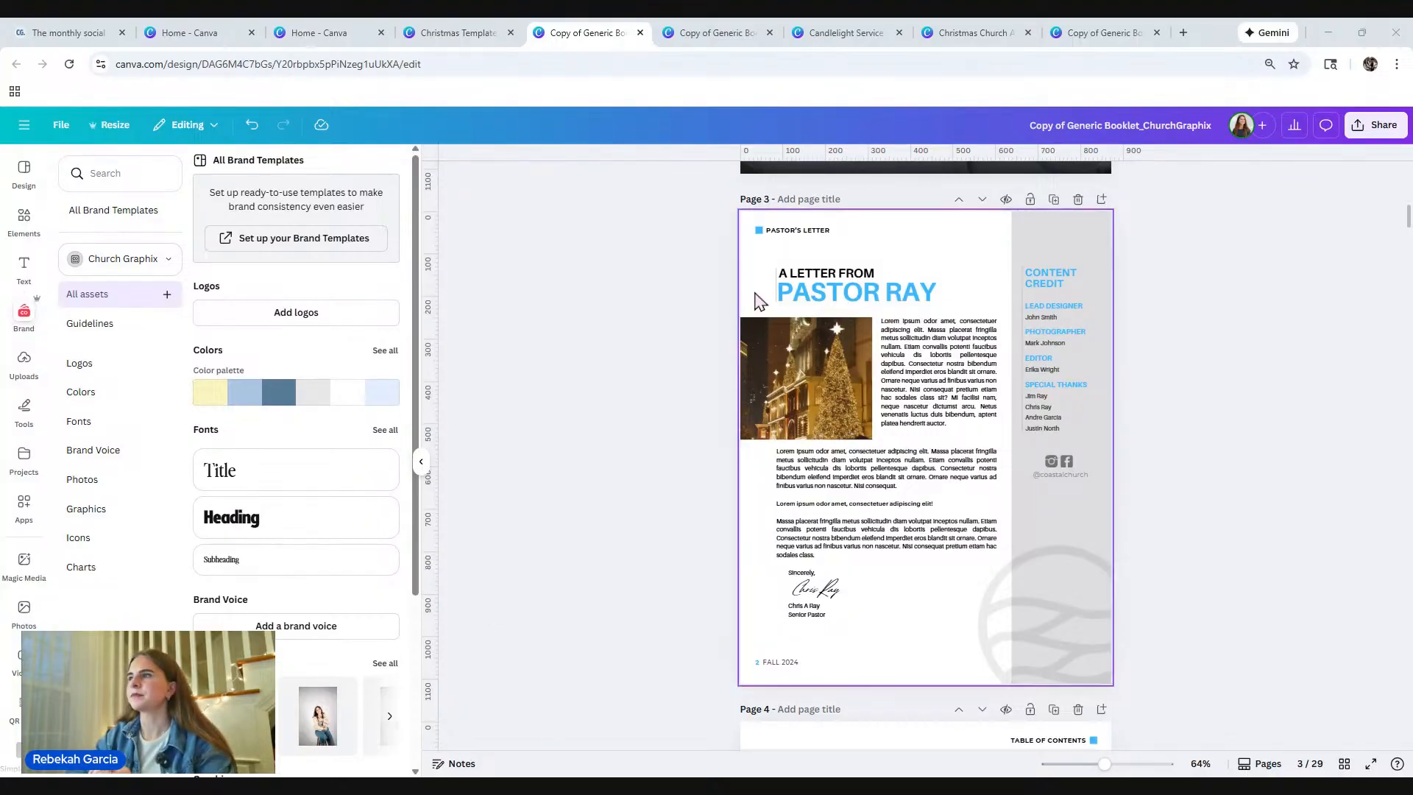
Step: Select both lines of the pastor's letter heading on page 3 together and enlarge them very slightly
click(817, 274)
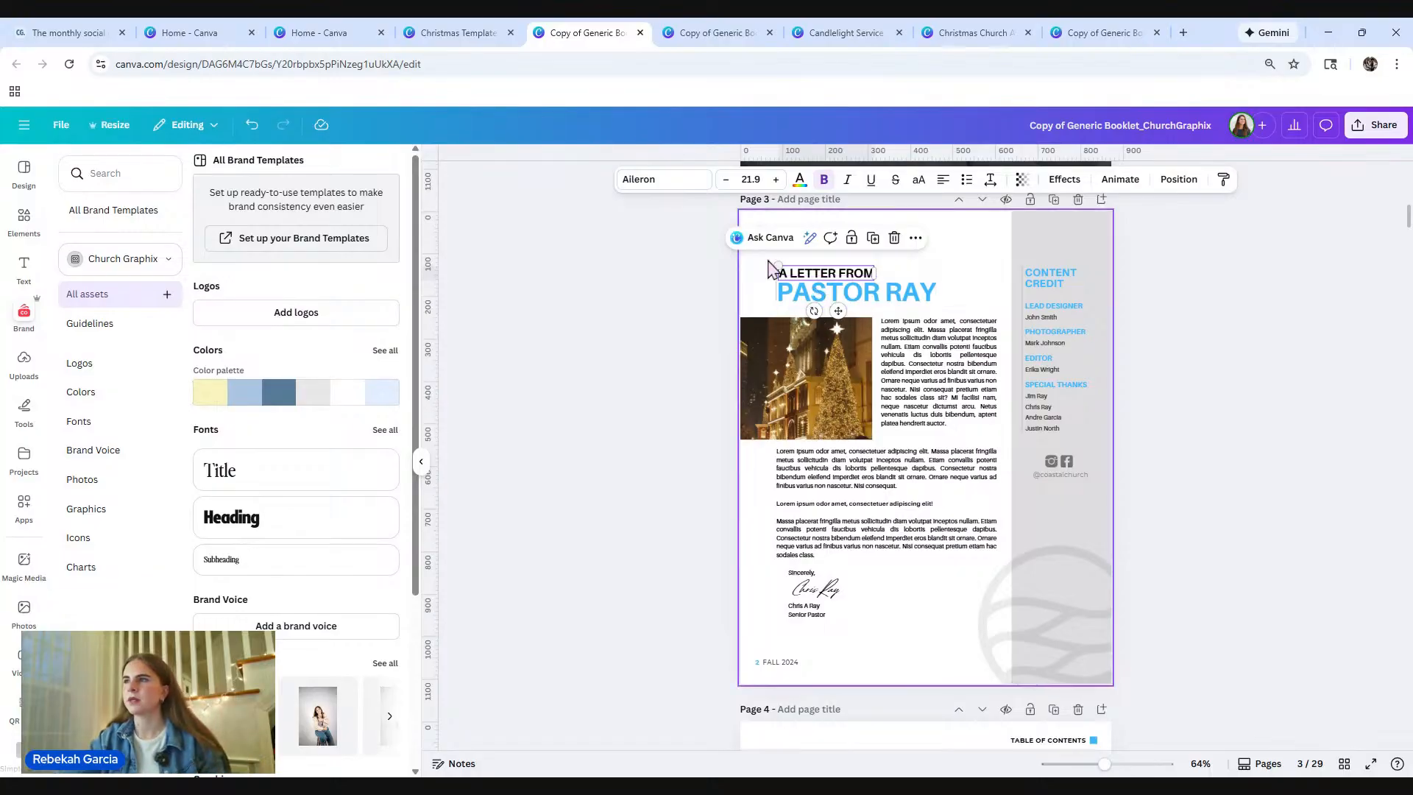
drag(761, 267, 853, 301)
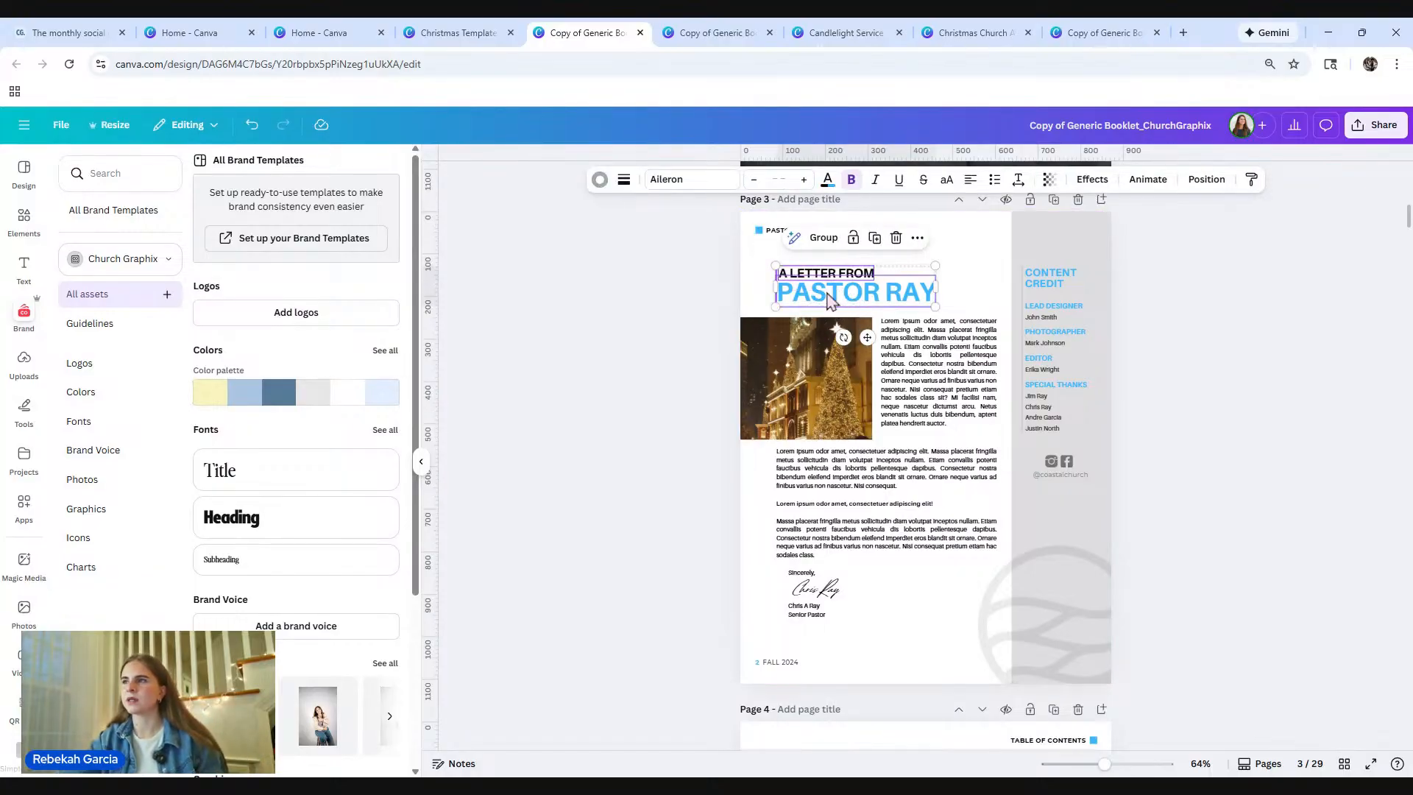
click(756, 279)
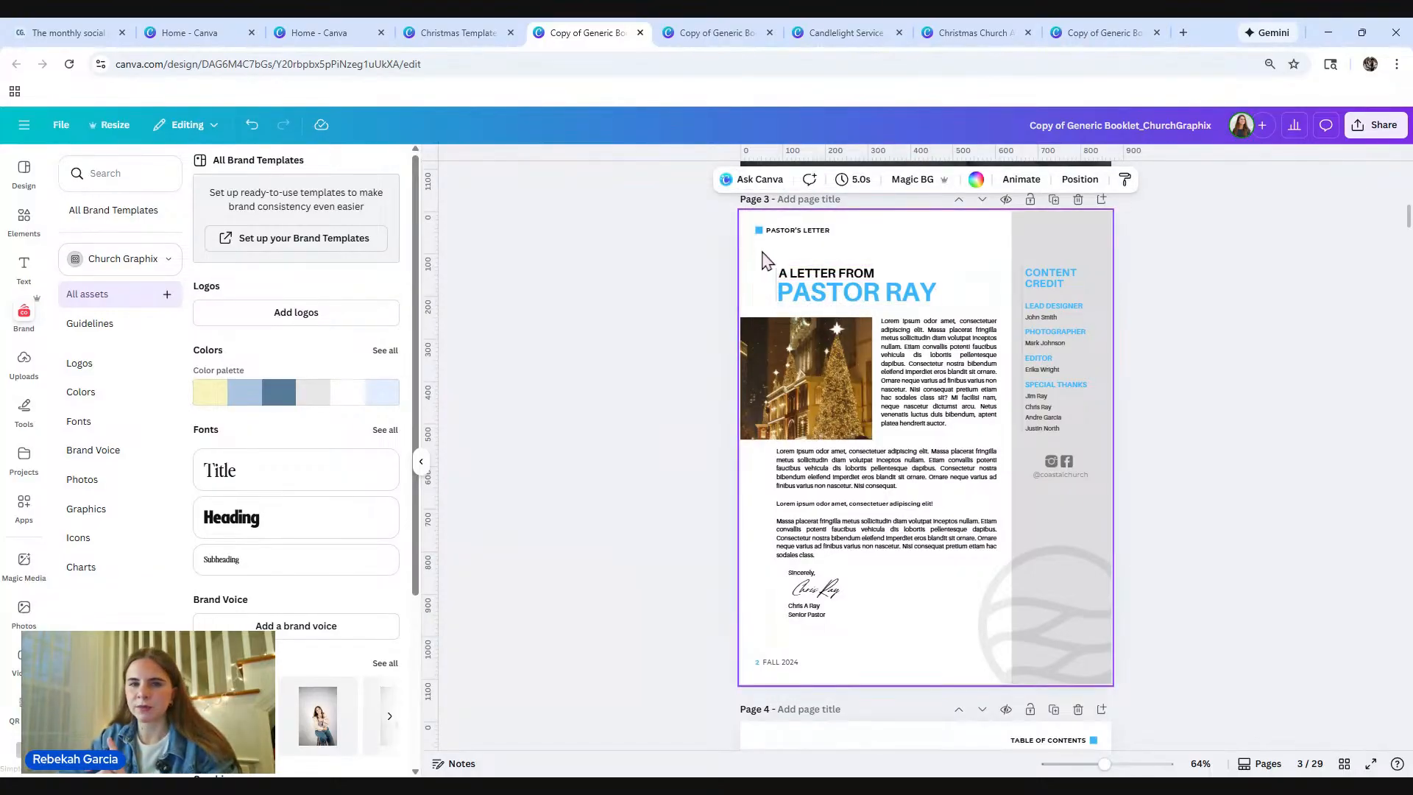
drag(761, 253, 955, 317)
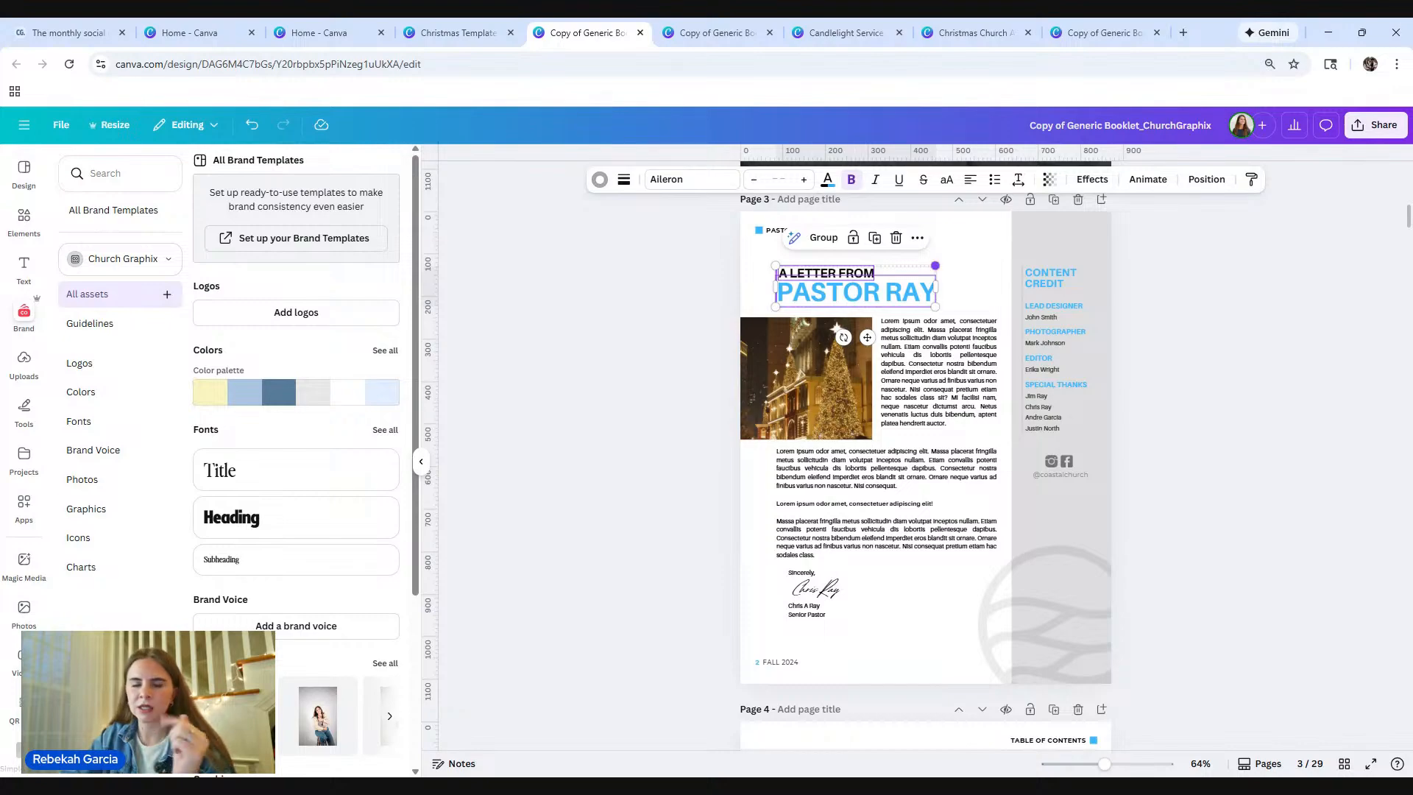
mouse_move(935, 265)
mouse_down()
mouse_move(996, 250)
mouse_move(918, 265)
mouse_move(967, 248)
mouse_move(938, 265)
mouse_up()
Step: Try centered and justified alignment on the paragraph beside the Christmas tree photo on page 3, and set it to left-aligned
click(929, 394)
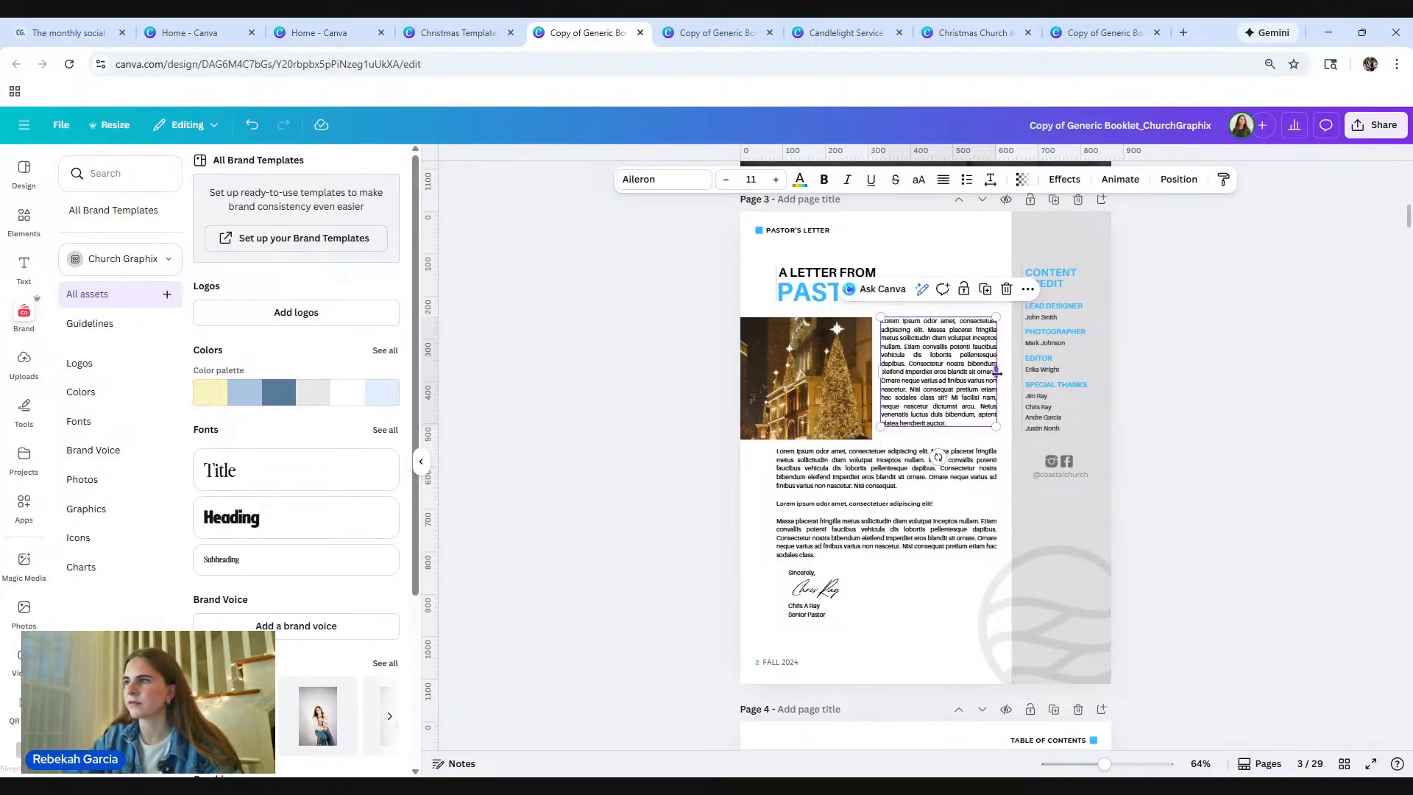
drag(998, 372, 1000, 376)
drag(1114, 765, 1132, 767)
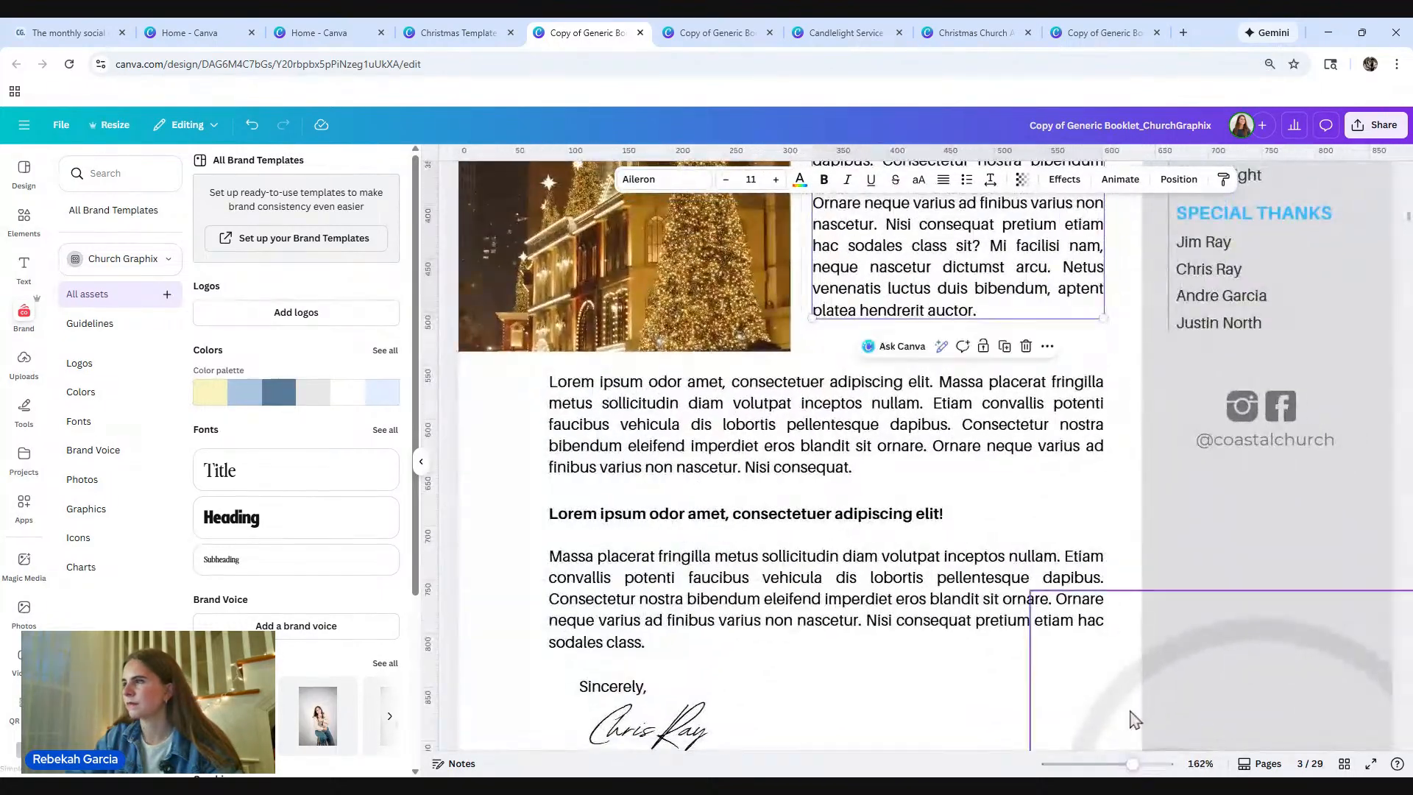
scroll(1123, 688, up, 5)
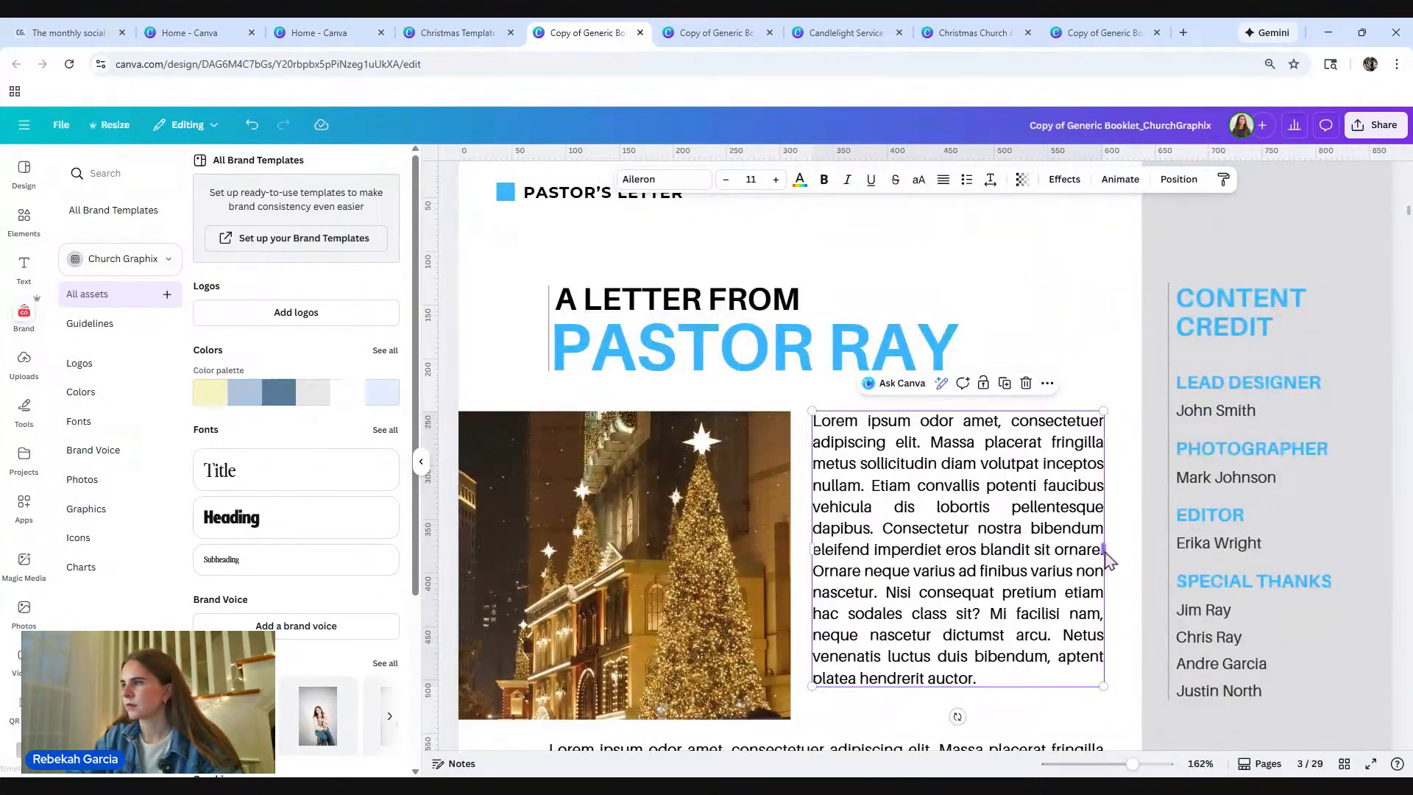
mouse_move(1106, 560)
mouse_down()
mouse_move(1134, 560)
mouse_move(1102, 562)
mouse_up()
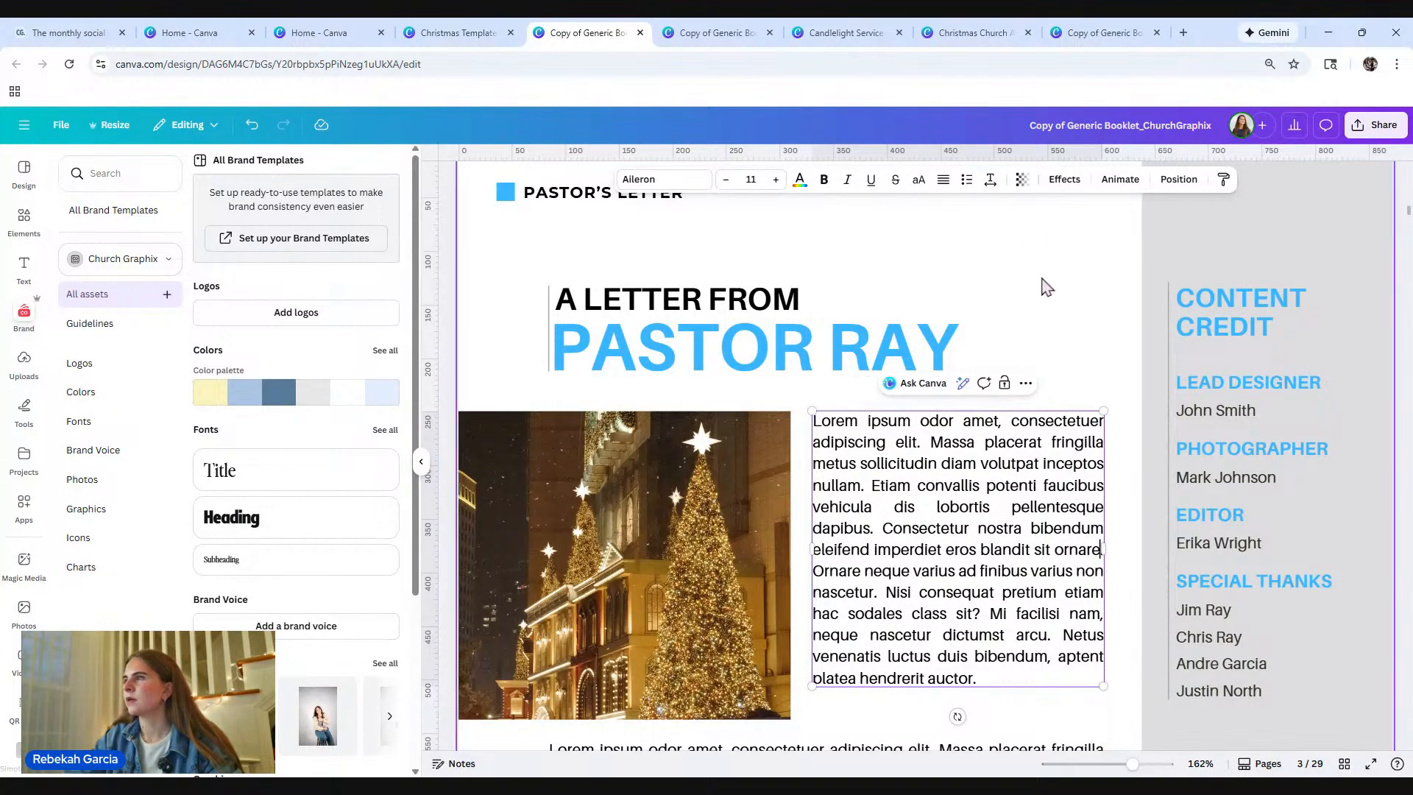
click(943, 181)
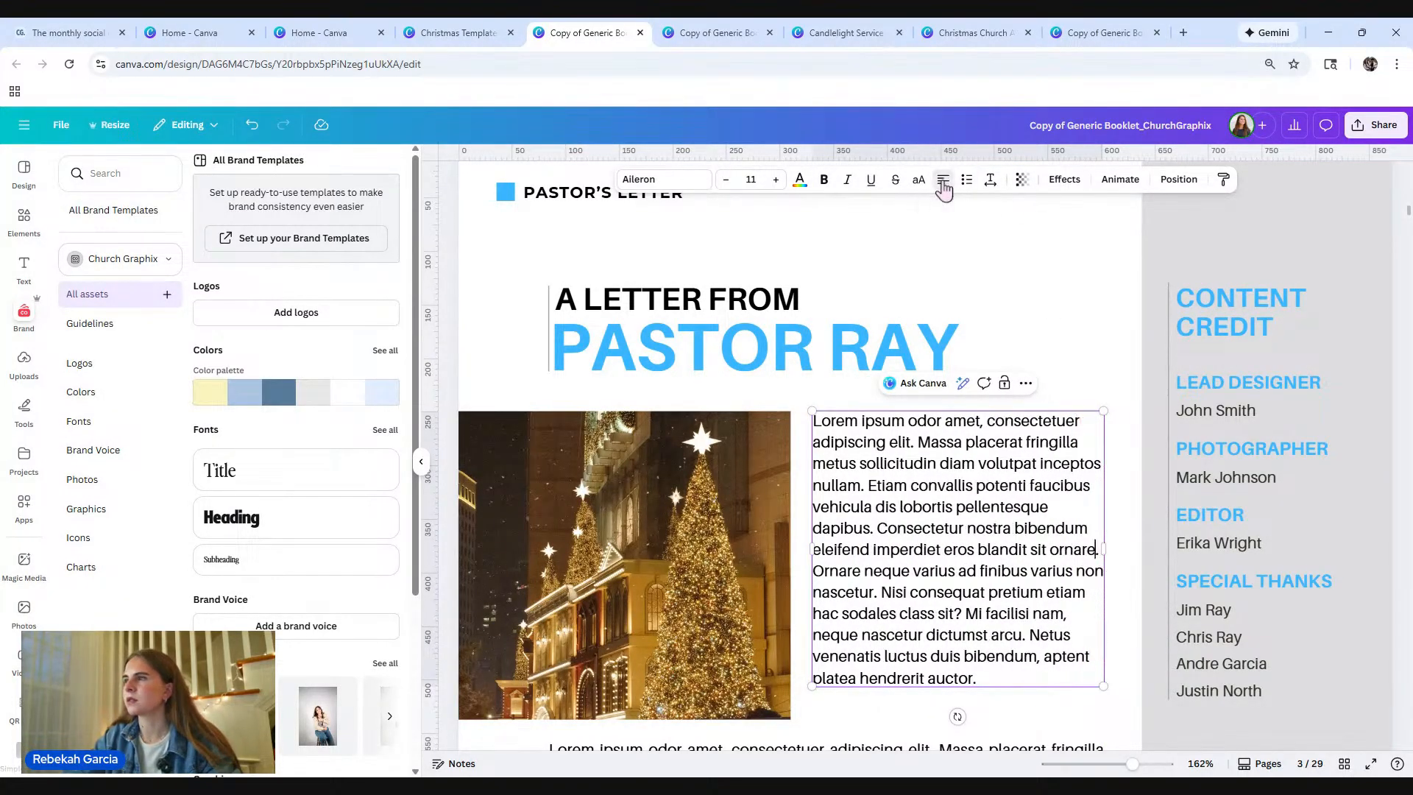
click(943, 180)
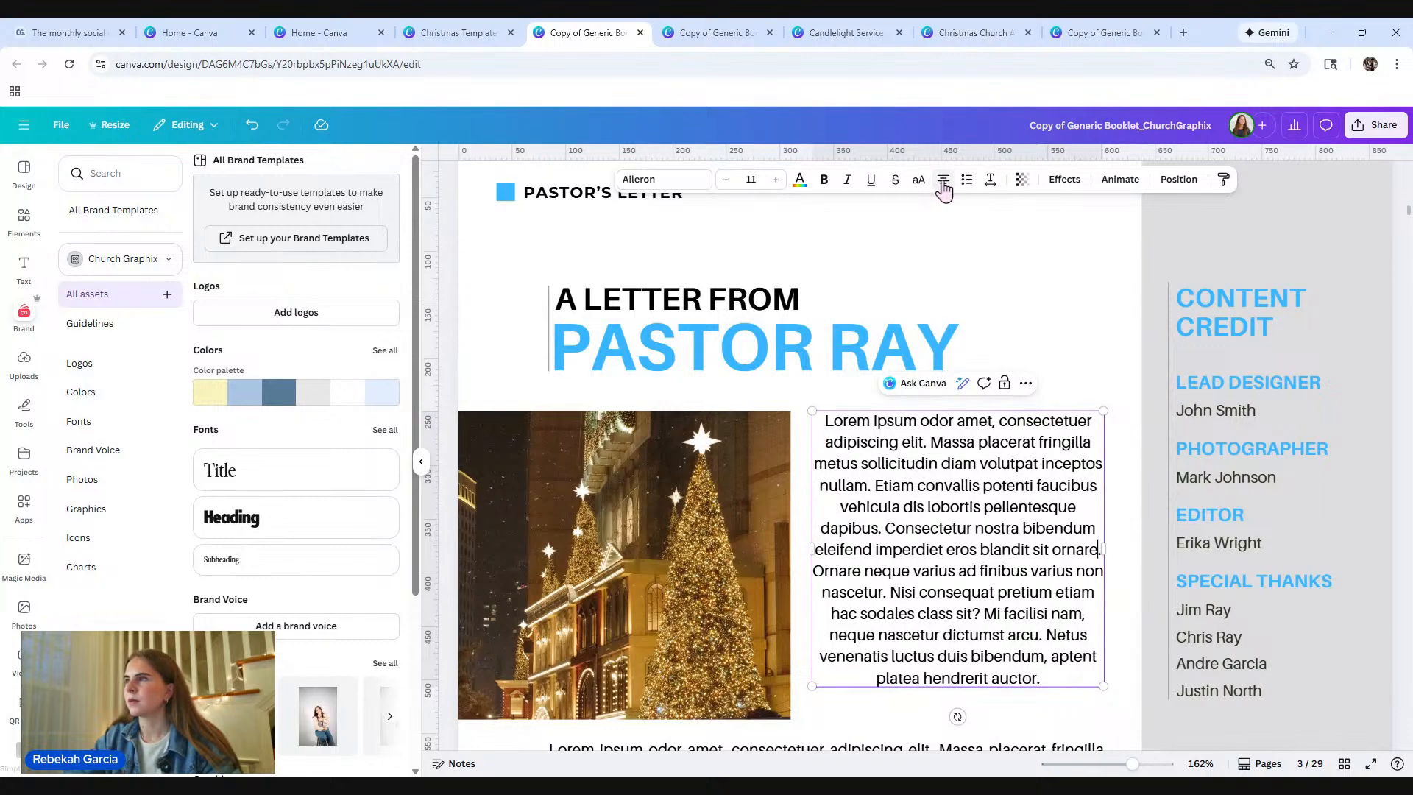
click(943, 180)
click(943, 180)
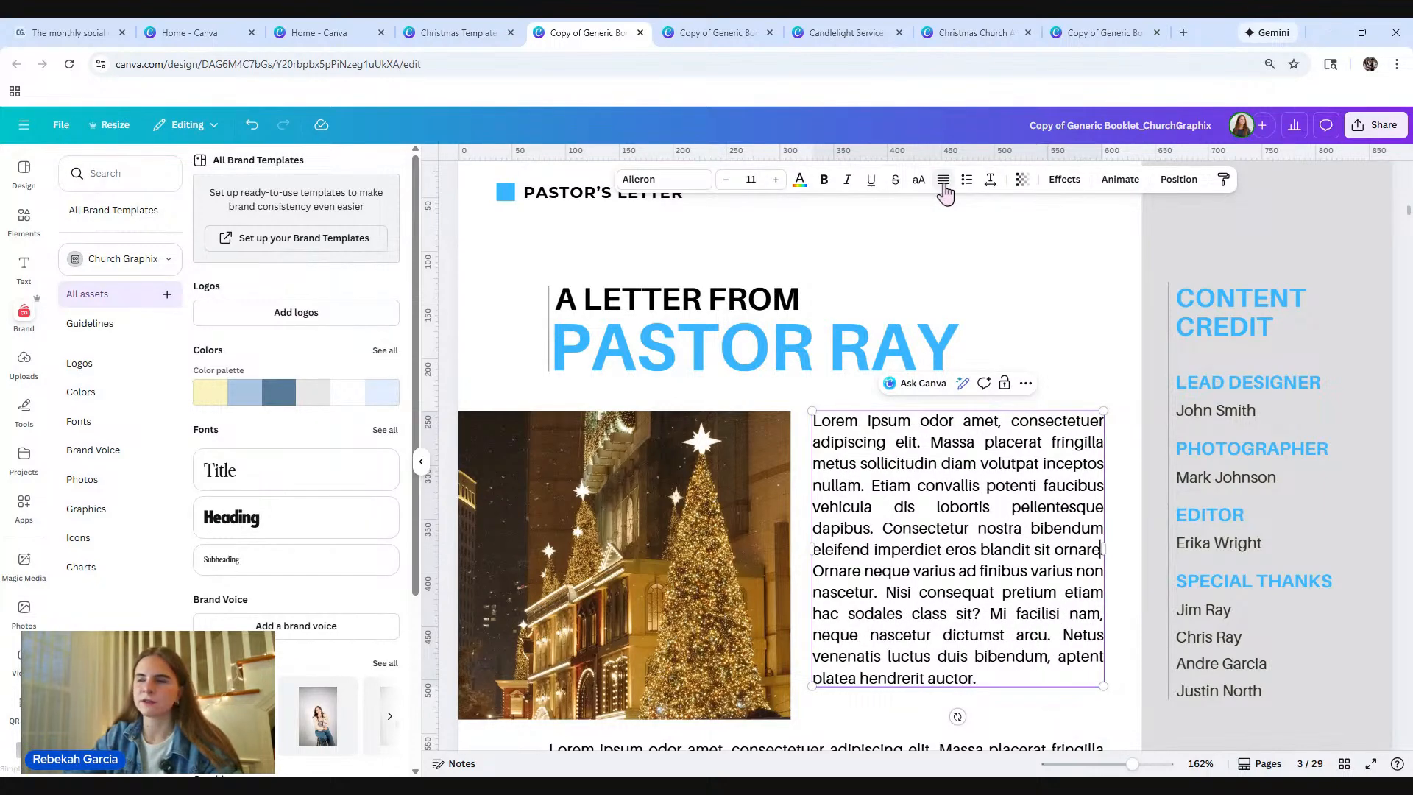
click(943, 181)
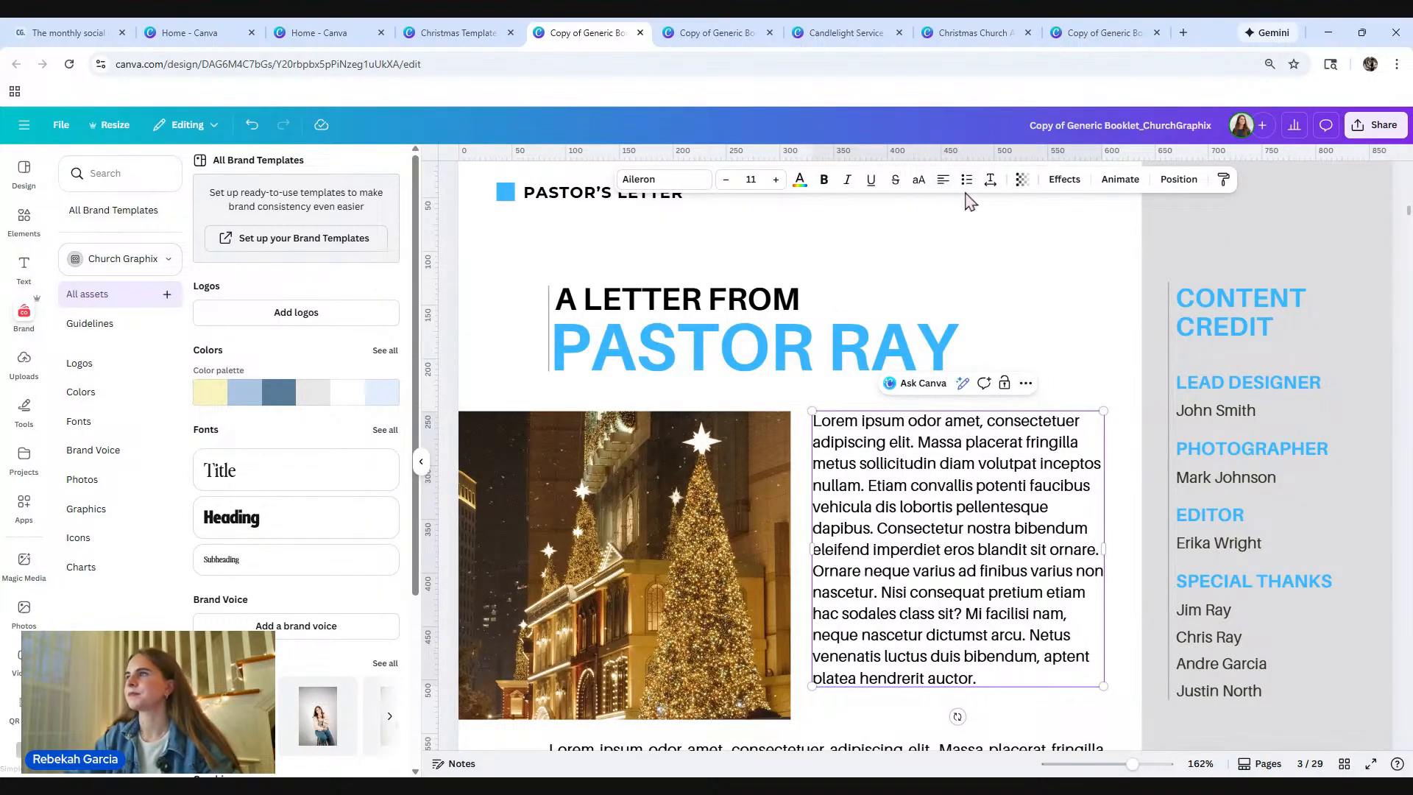
Step: Slightly narrow the text boxes of the two body paragraphs below the photo in the pastor's letter
scroll(1111, 506, down, 5)
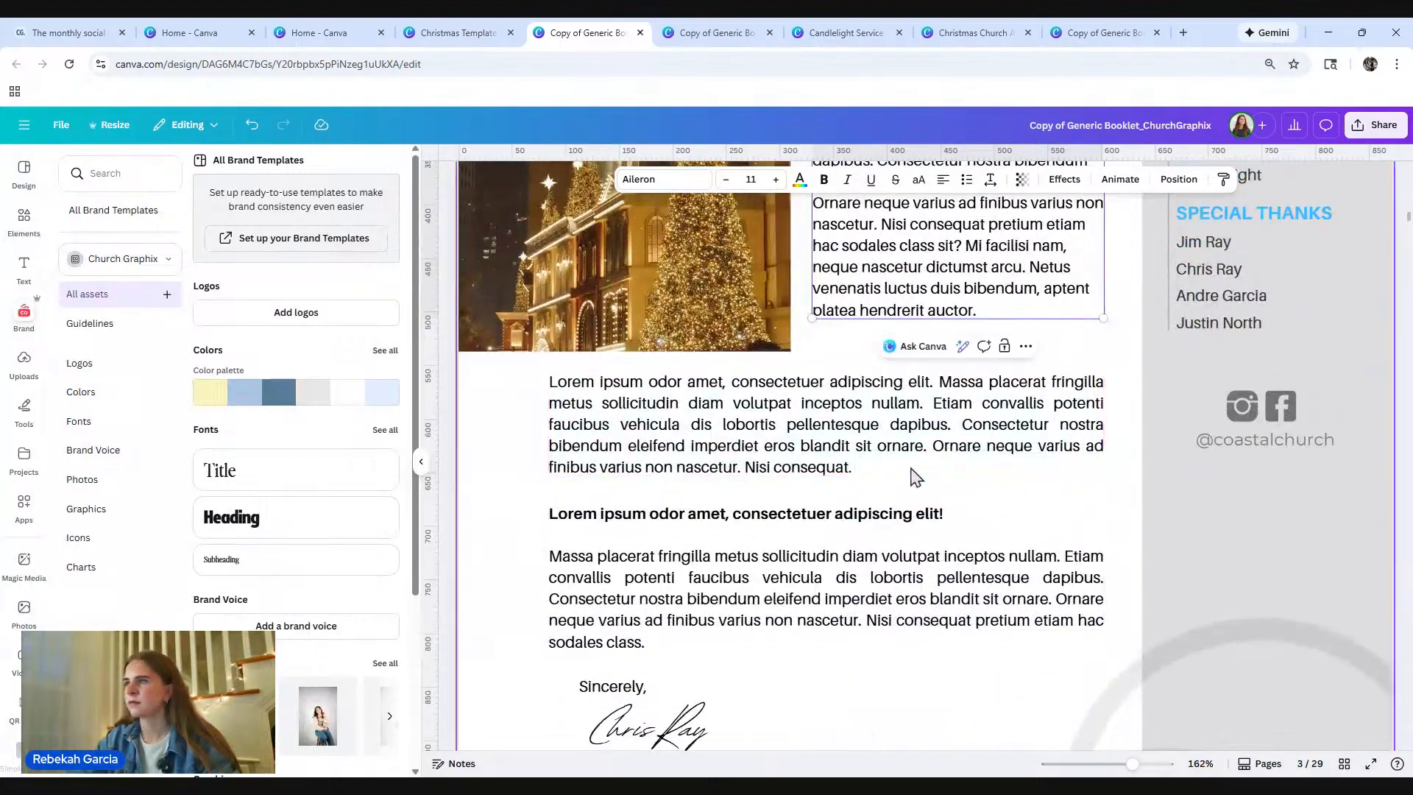
click(828, 449)
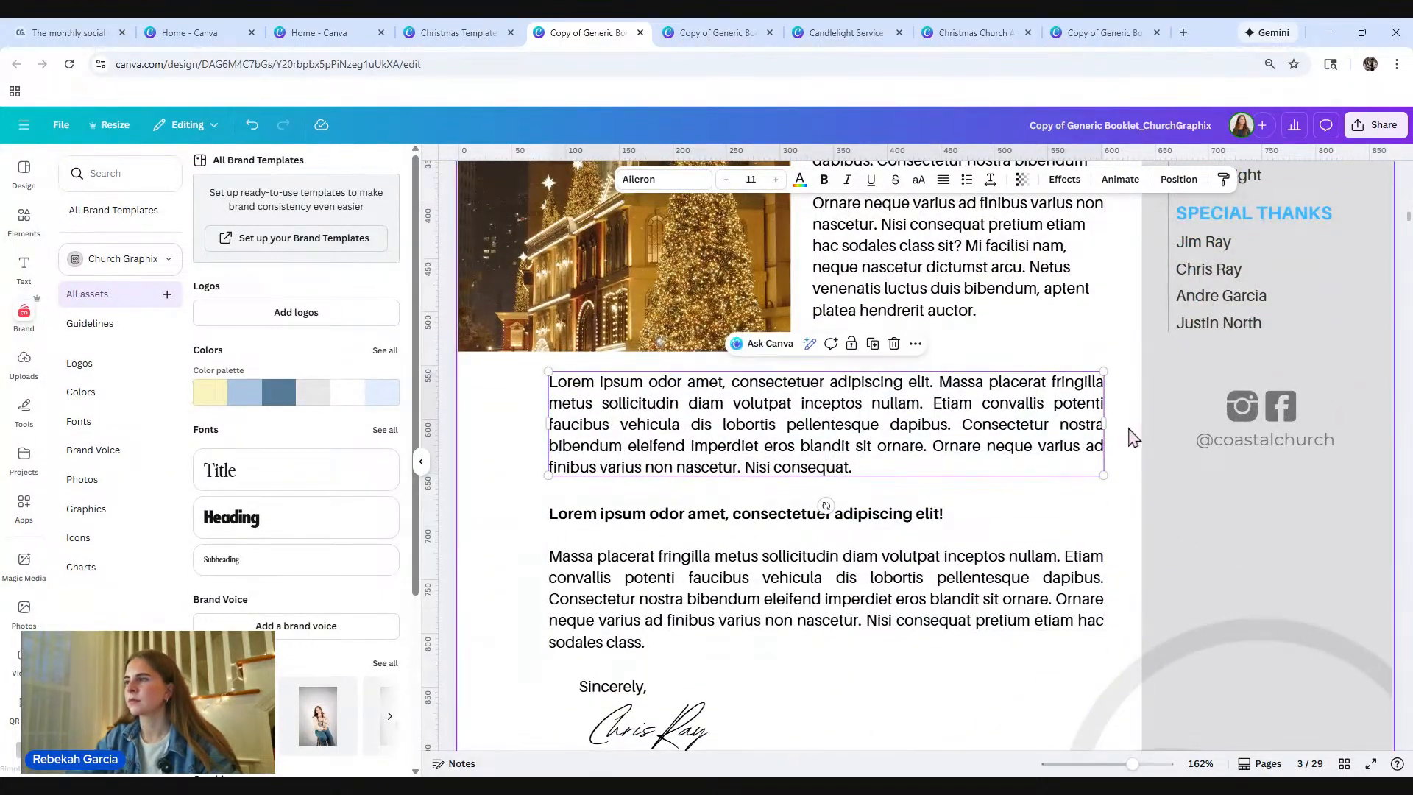
mouse_move(1104, 425)
mouse_down()
mouse_move(986, 422)
mouse_move(1116, 433)
mouse_move(1100, 432)
mouse_up()
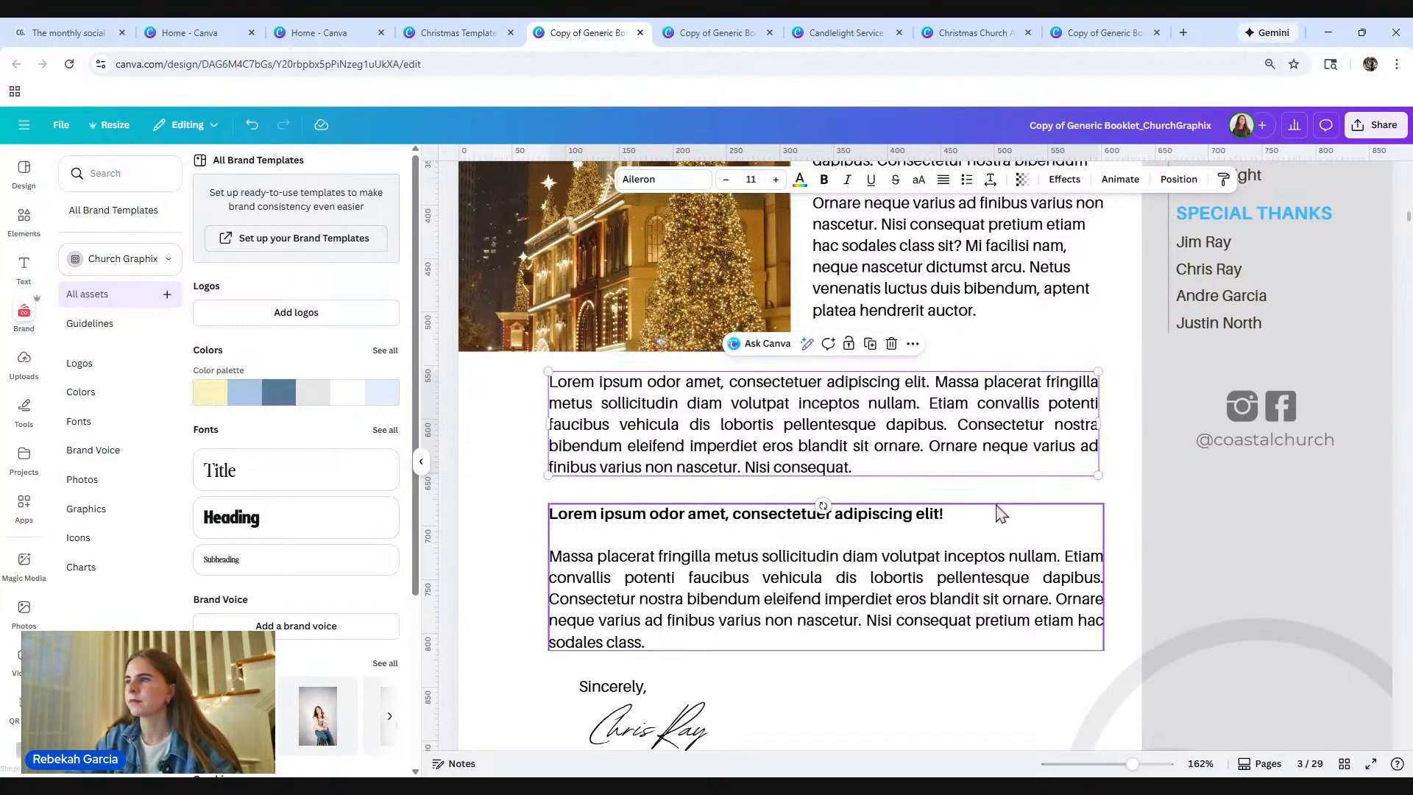
click(892, 605)
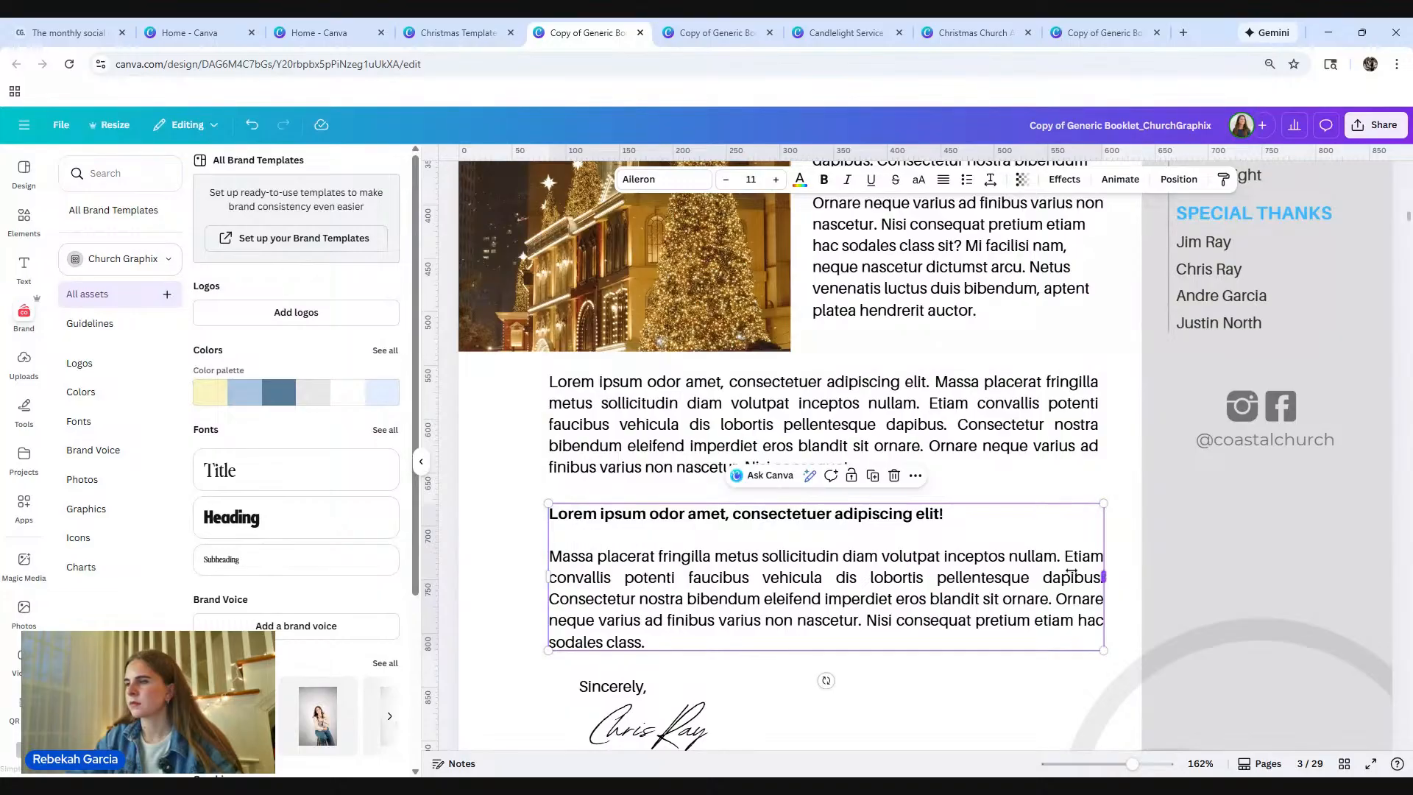
drag(1072, 574, 1102, 587)
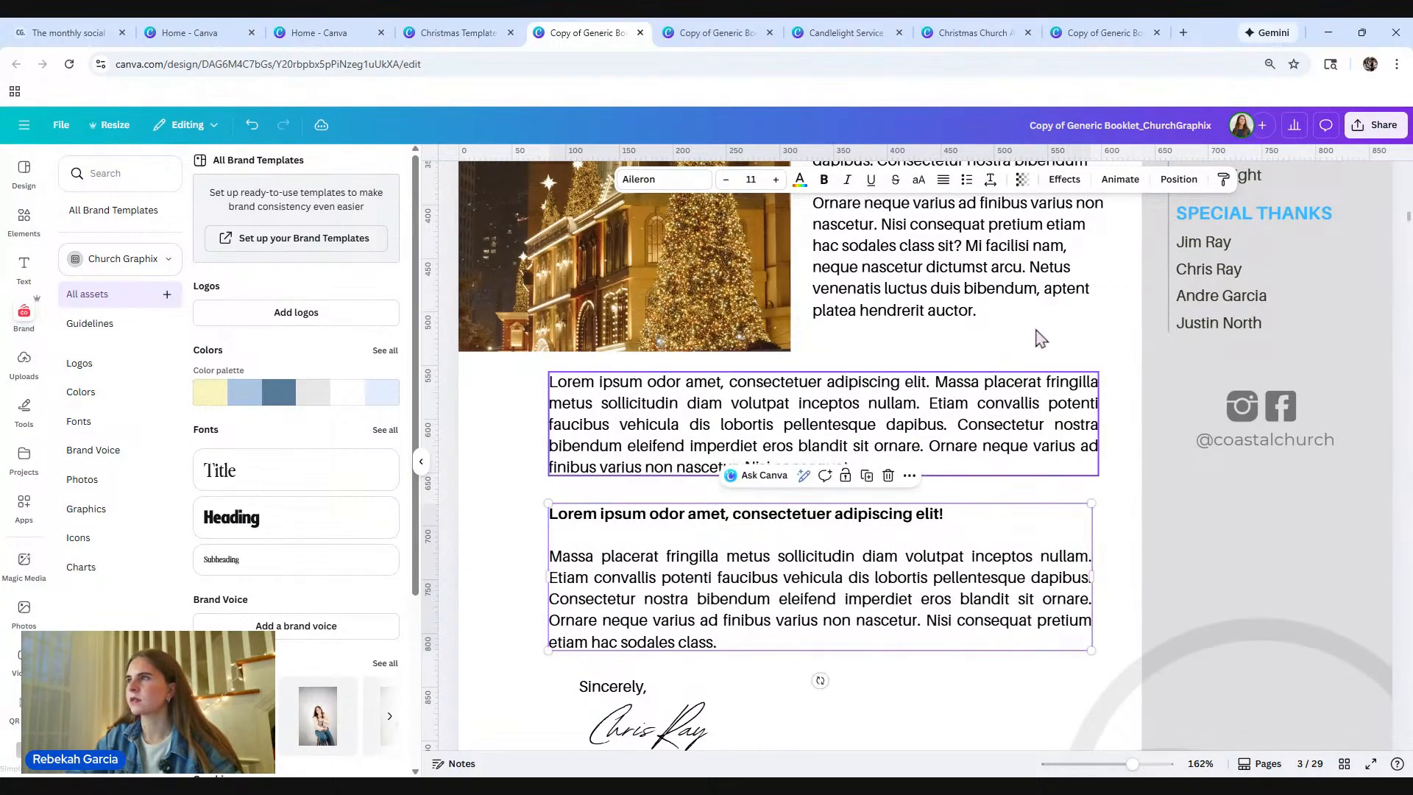
Step: Change both body paragraphs below the photo from justified to left-aligned text
click(944, 180)
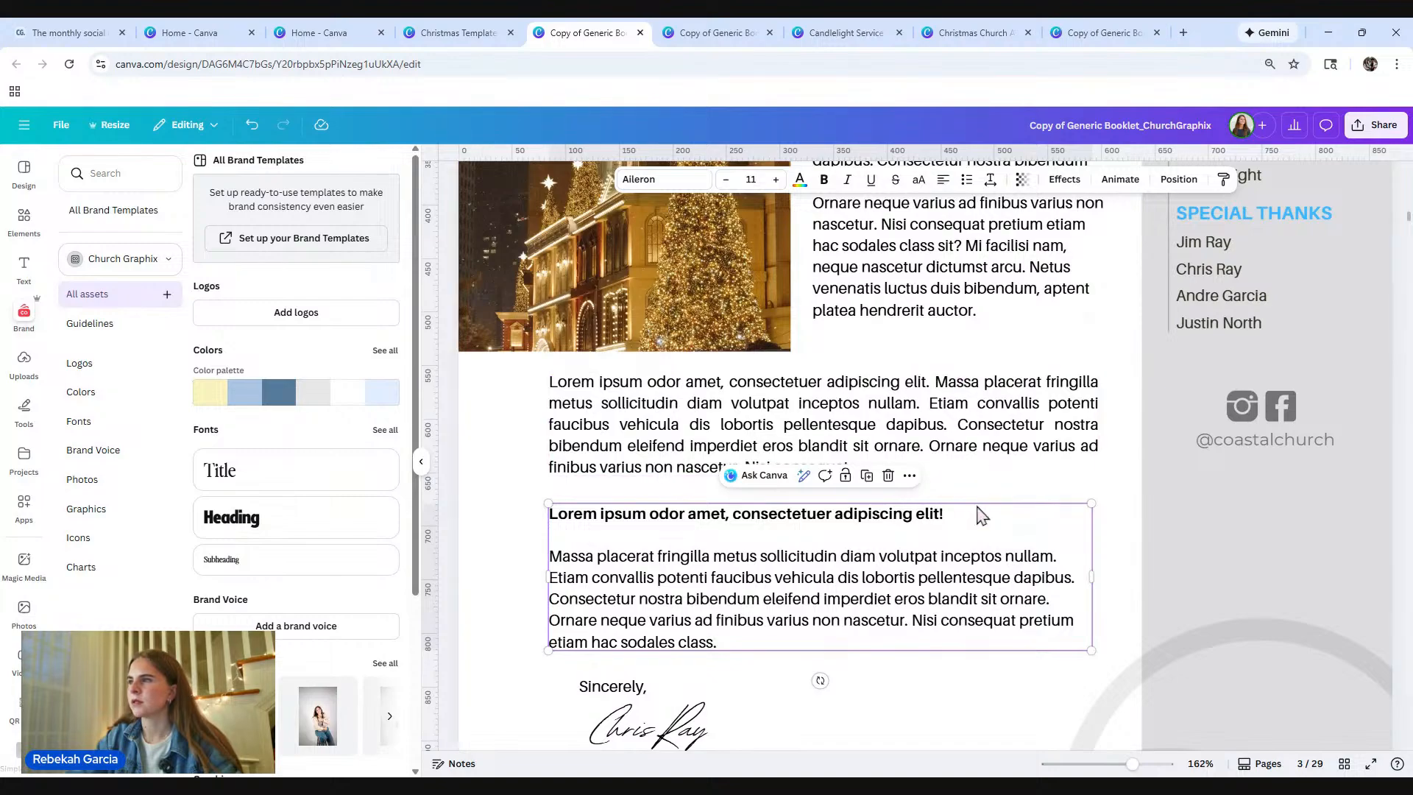
scroll(981, 514, up, 5)
scroll(981, 513, down, 3)
scroll(978, 514, down, 4)
scroll(978, 508, up, 2)
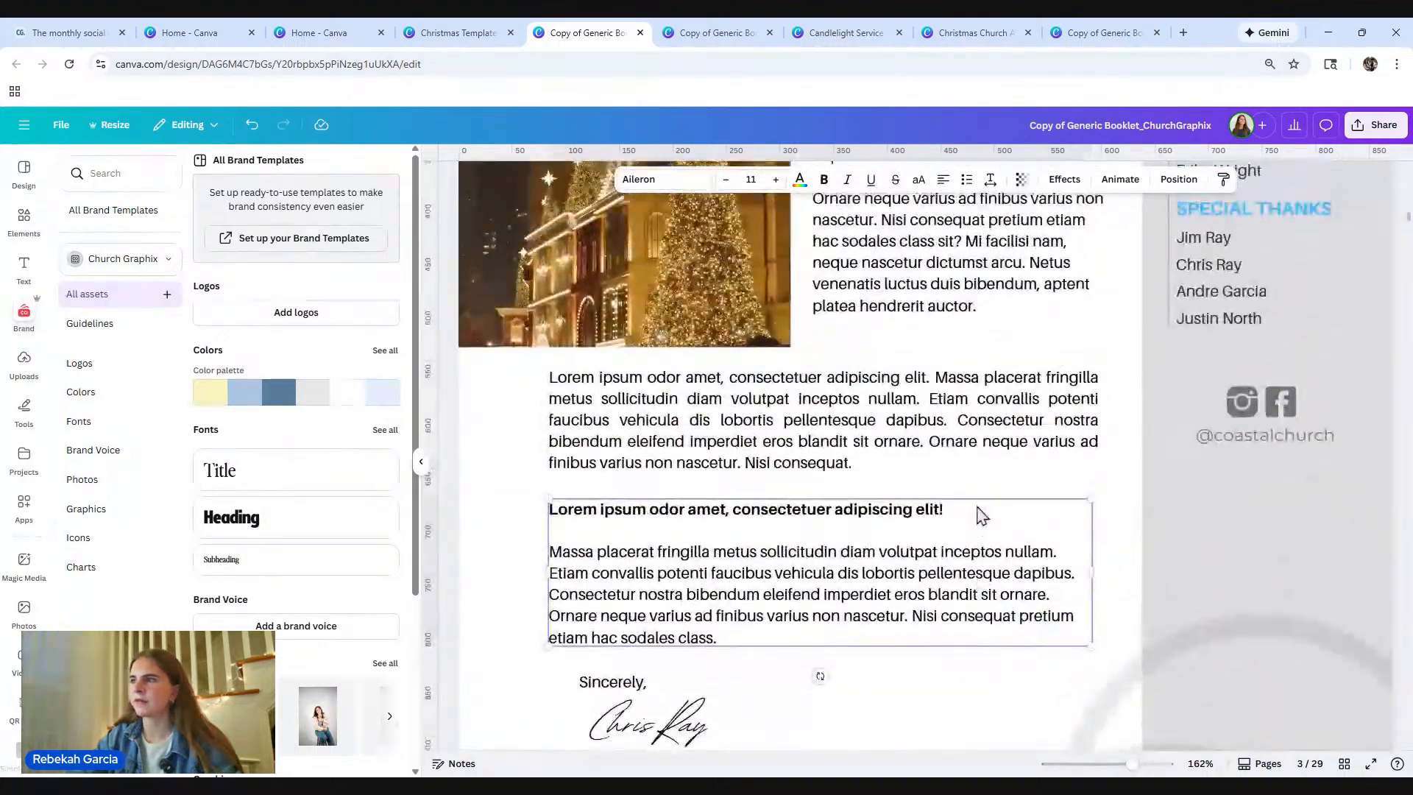
click(968, 463)
click(944, 180)
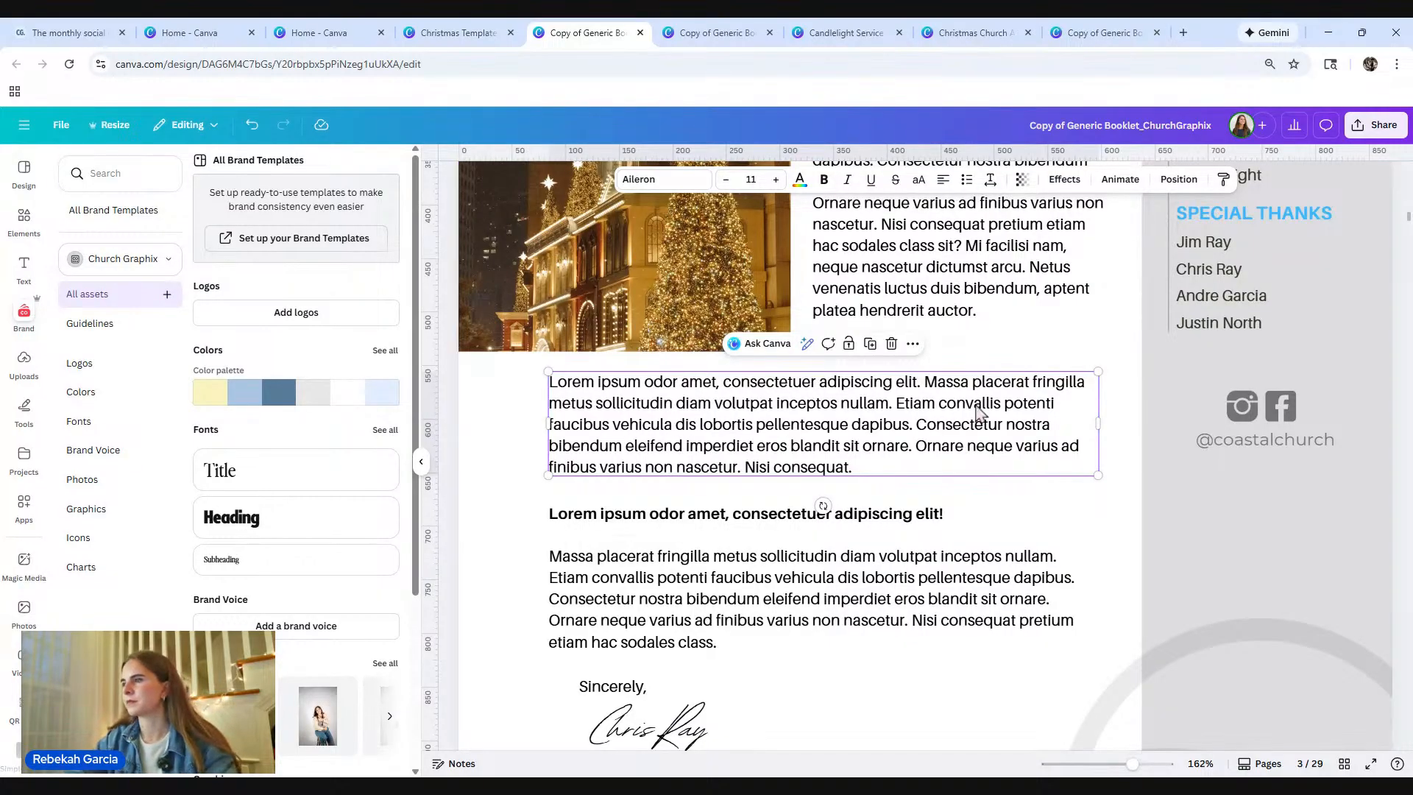
Step: Enlarge the letter's handwritten signature to size 37.5 and move the pastor's name and title block slightly lower beneath it
scroll(893, 508, down, 3)
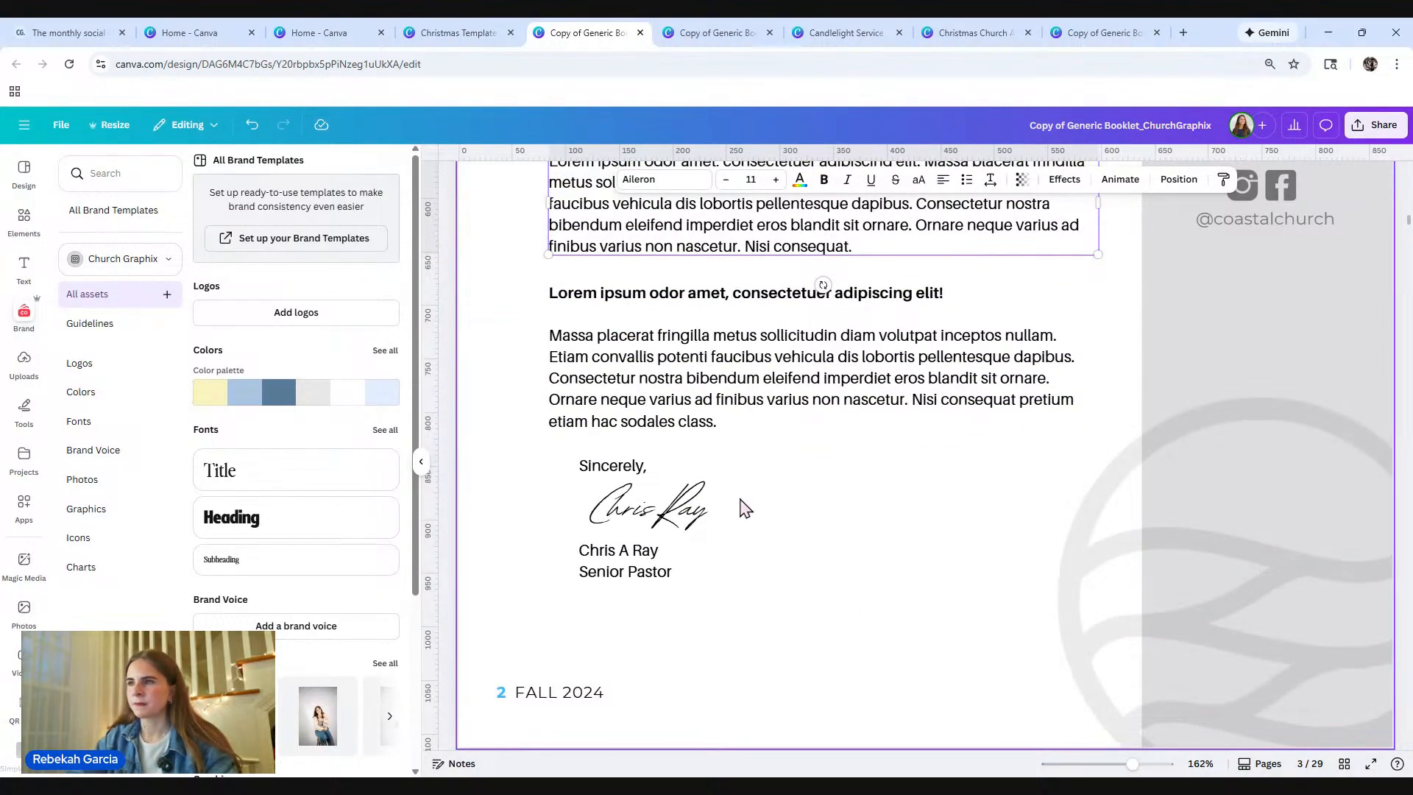
click(684, 500)
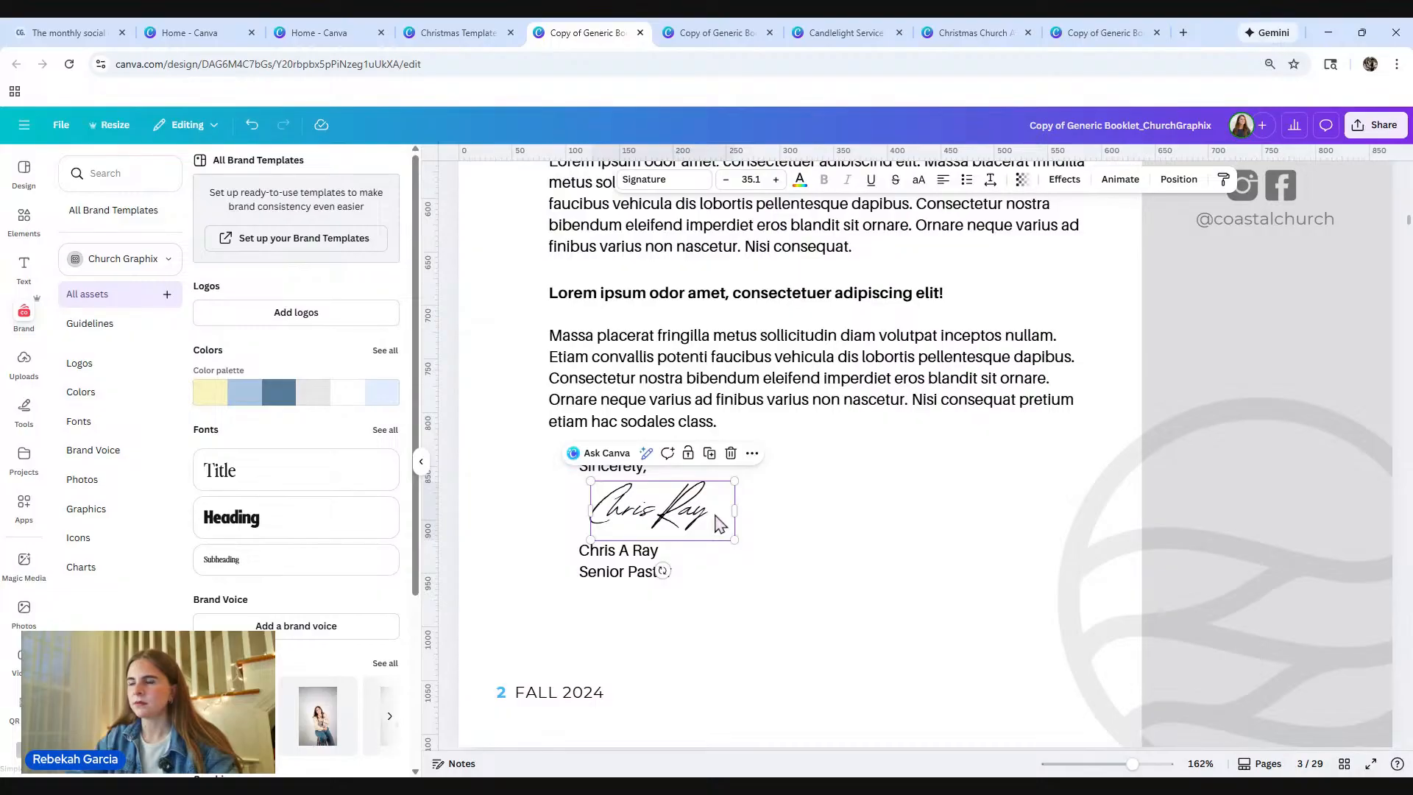
mouse_move(735, 541)
mouse_down()
mouse_move(946, 621)
mouse_move(764, 521)
mouse_up()
click(639, 570)
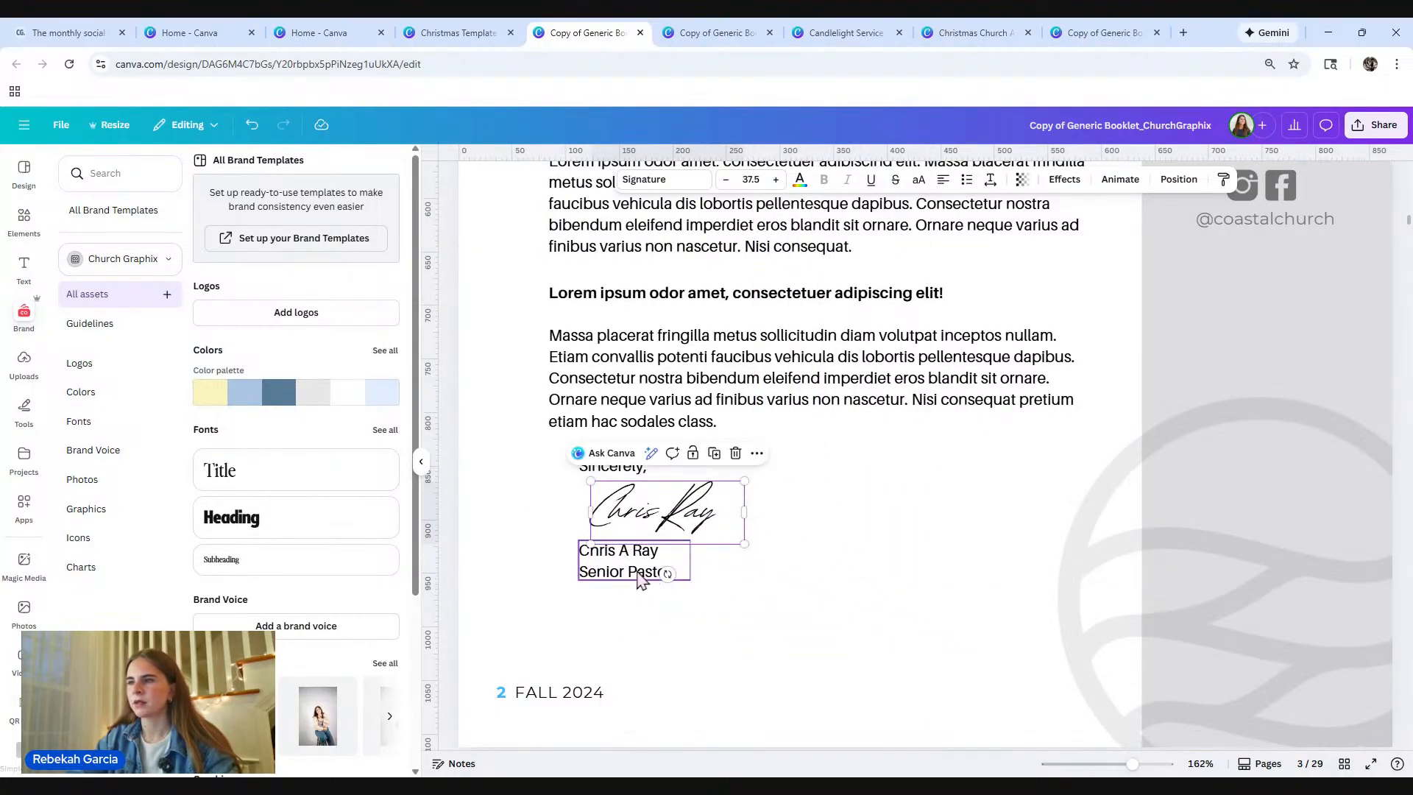
mouse_move(639, 570)
mouse_down()
mouse_move(628, 630)
mouse_move(650, 601)
mouse_move(635, 576)
mouse_up()
click(920, 589)
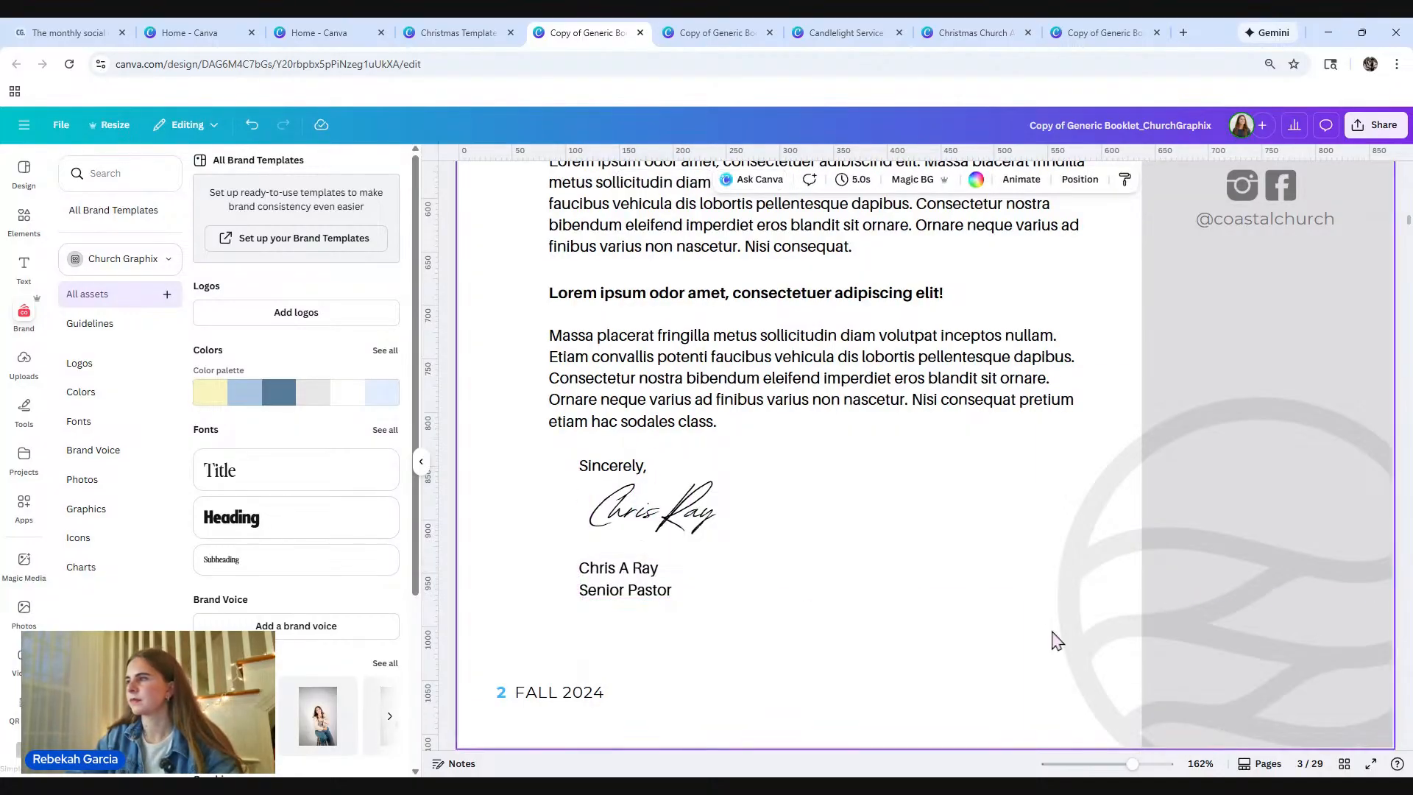
Step: Select the circular wave logo watermark in the page's lower corner and resize it slightly
click(1128, 654)
mouse_move(1029, 372)
mouse_down()
mouse_move(990, 324)
mouse_move(733, 230)
mouse_move(1096, 423)
mouse_move(957, 298)
mouse_move(1045, 349)
mouse_up()
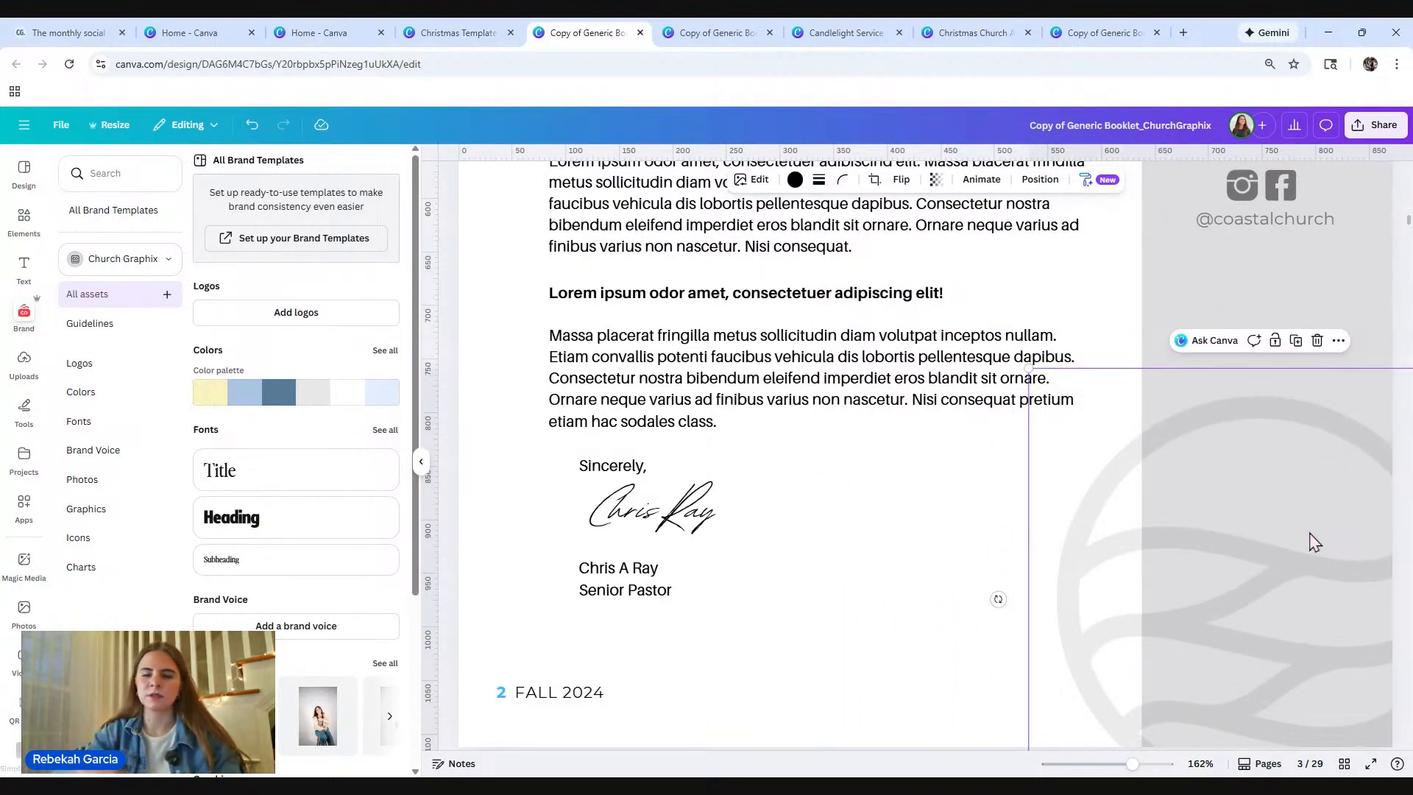
key(ctrl+minus)
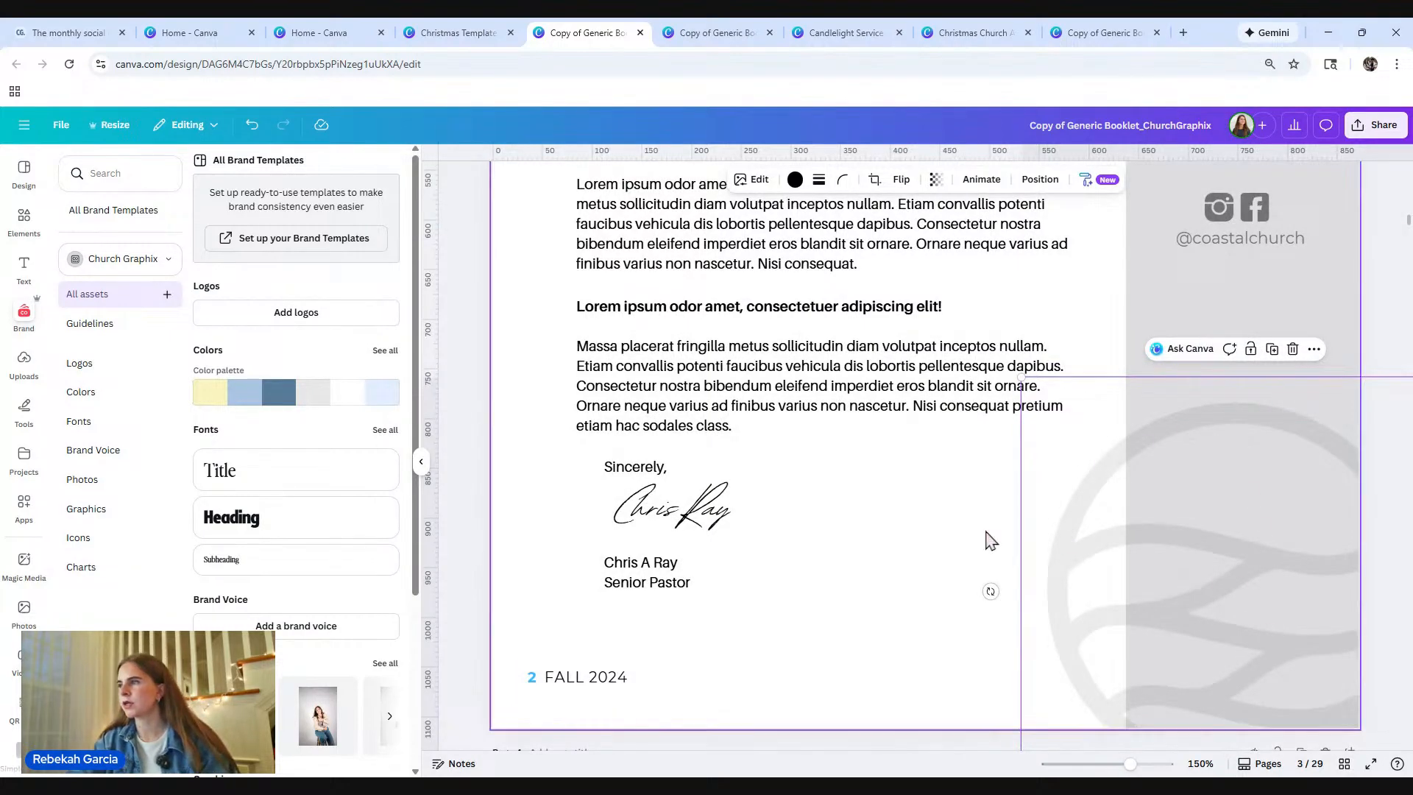
Step: Enlarge the page number and the FALL 2024 footer text on page 3 together to size 16.7
click(588, 686)
double_click(584, 680)
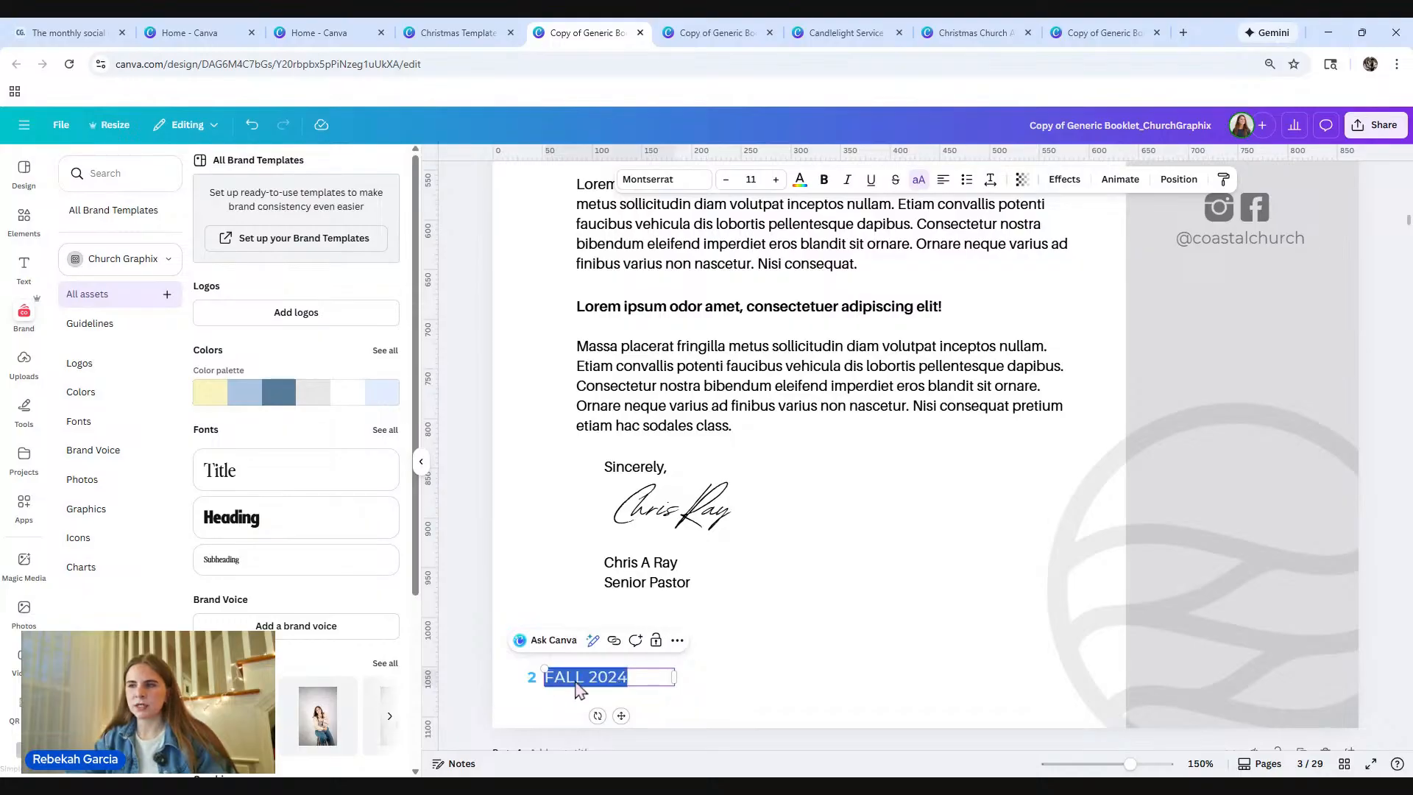
double_click(535, 677)
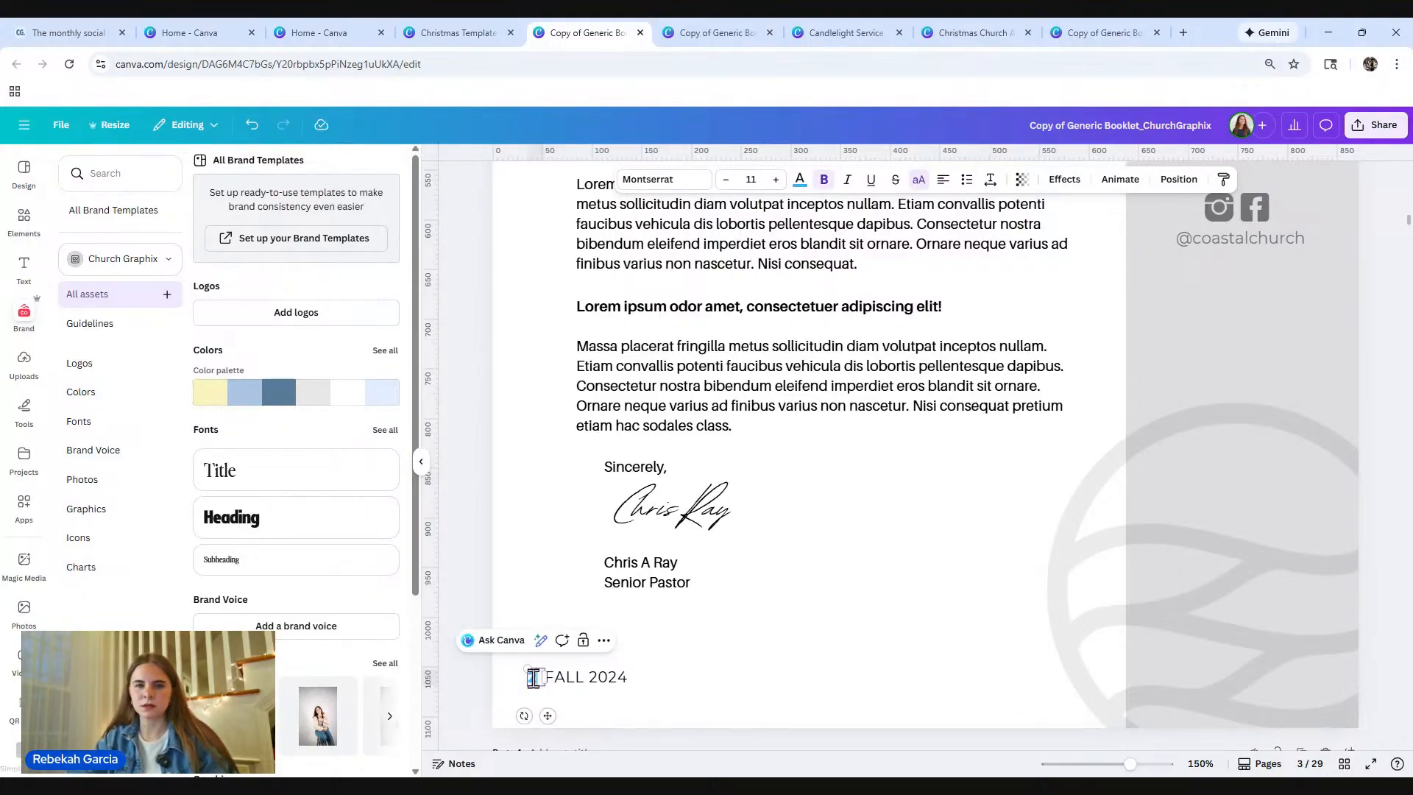
drag(843, 682, 518, 668)
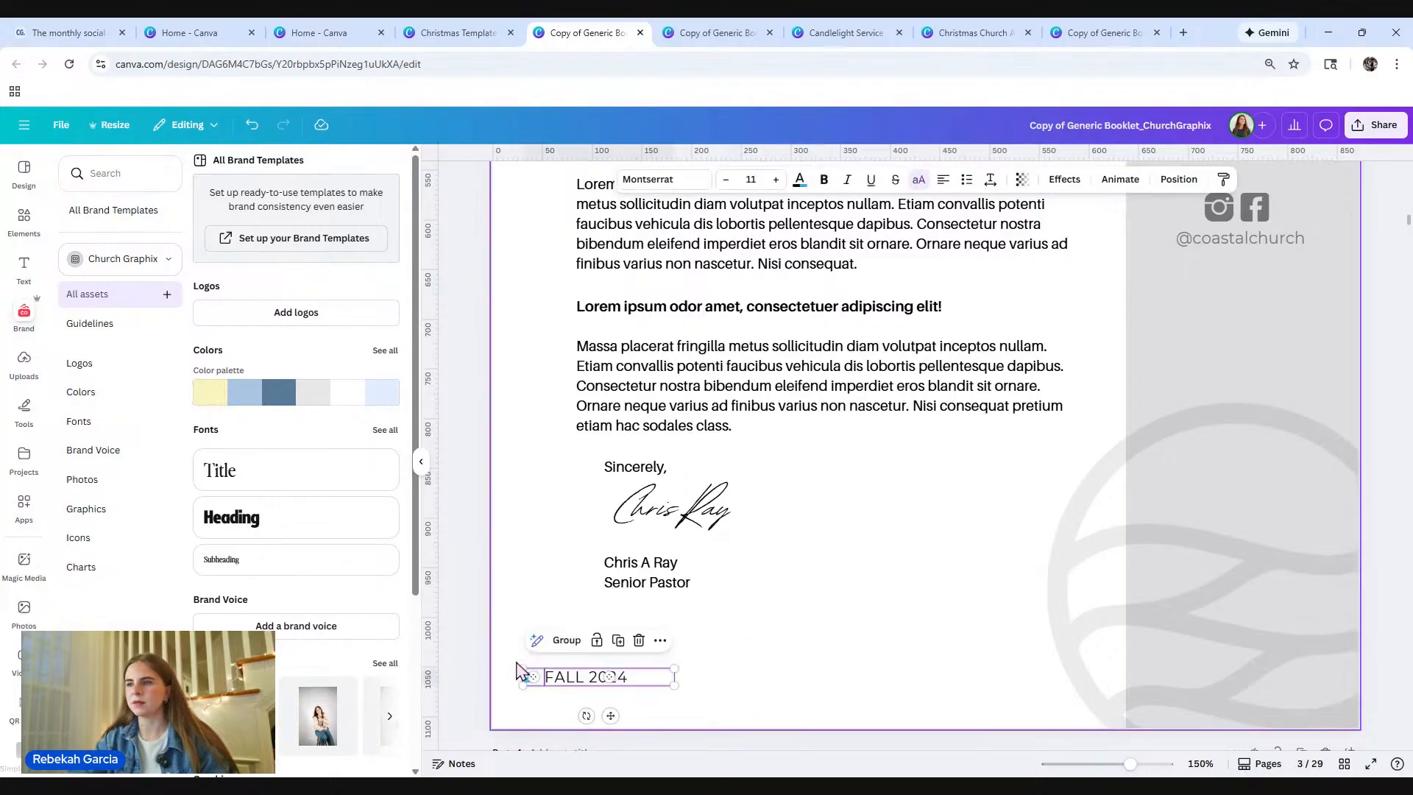
drag(674, 686, 752, 685)
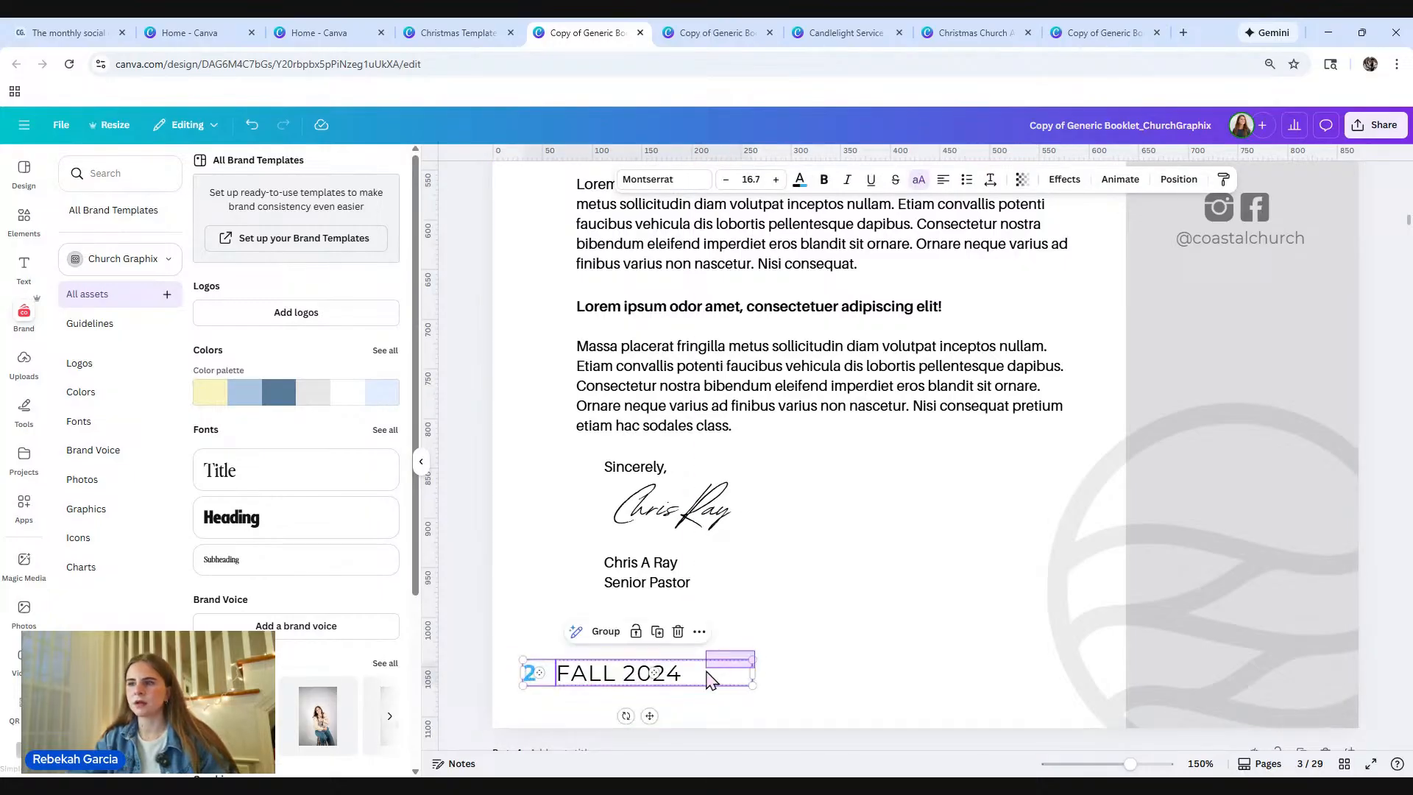
click(747, 675)
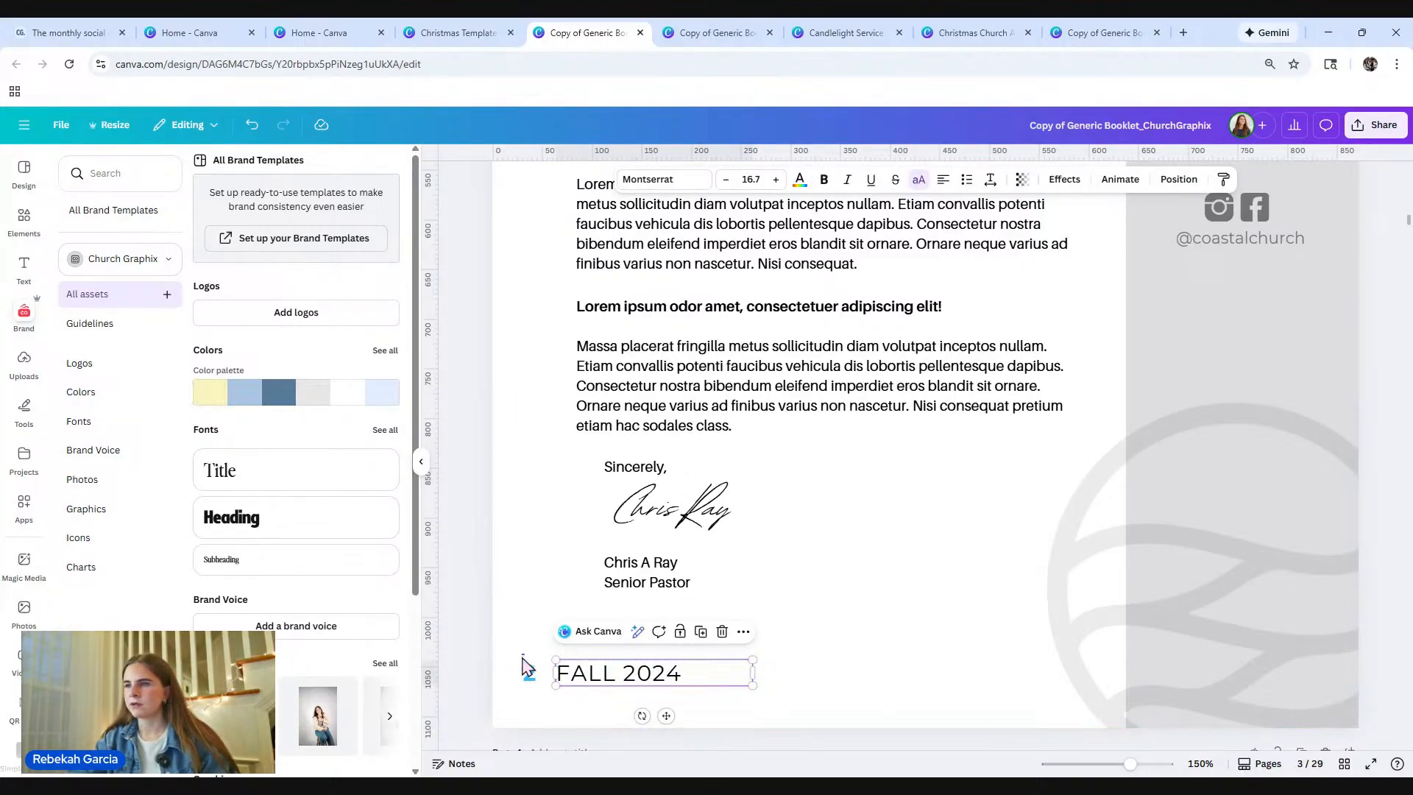
Step: Examine the finished Pastor's Letter page and the overall layout of the Contents page
drag(536, 650, 703, 679)
click(821, 660)
scroll(1006, 631, up, 10)
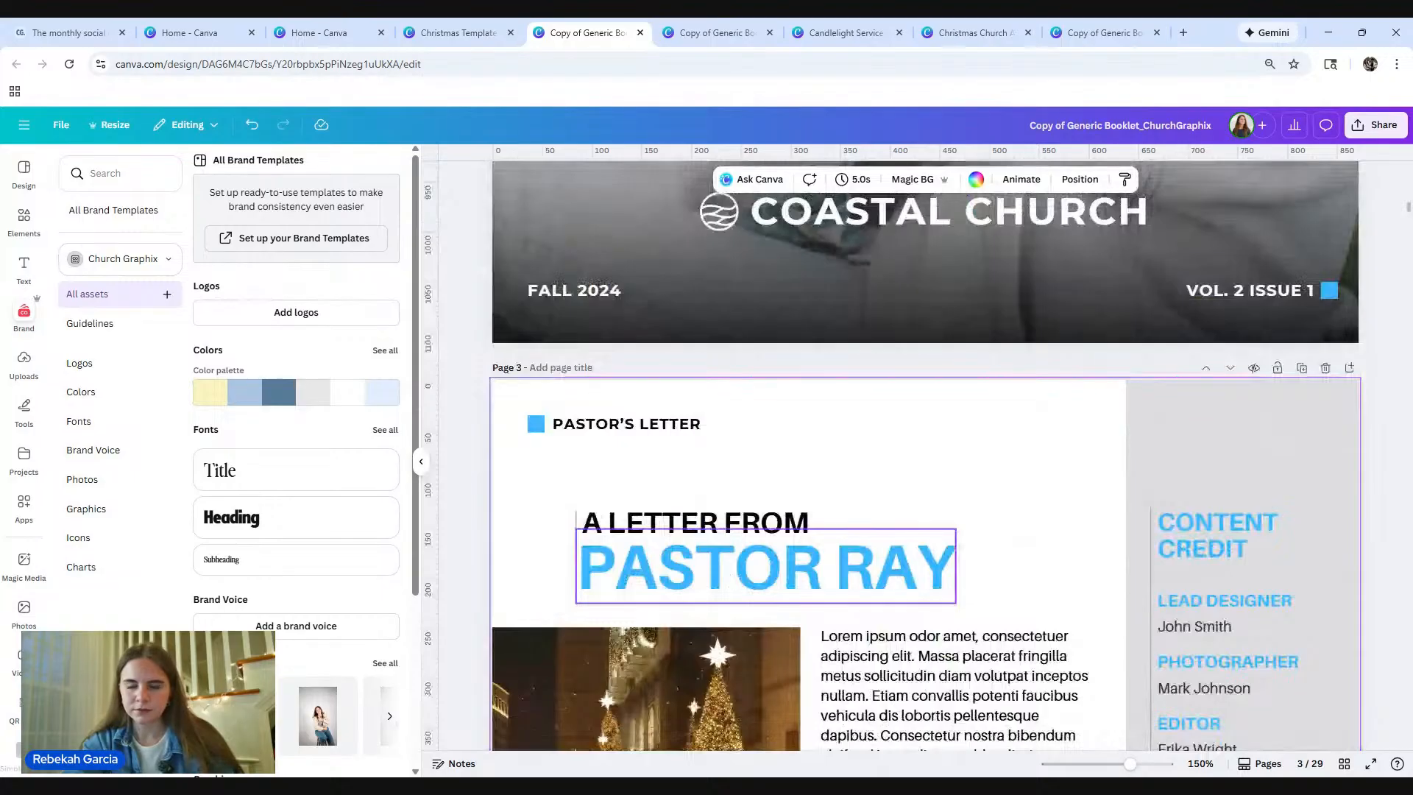
scroll(924, 518, down, 2)
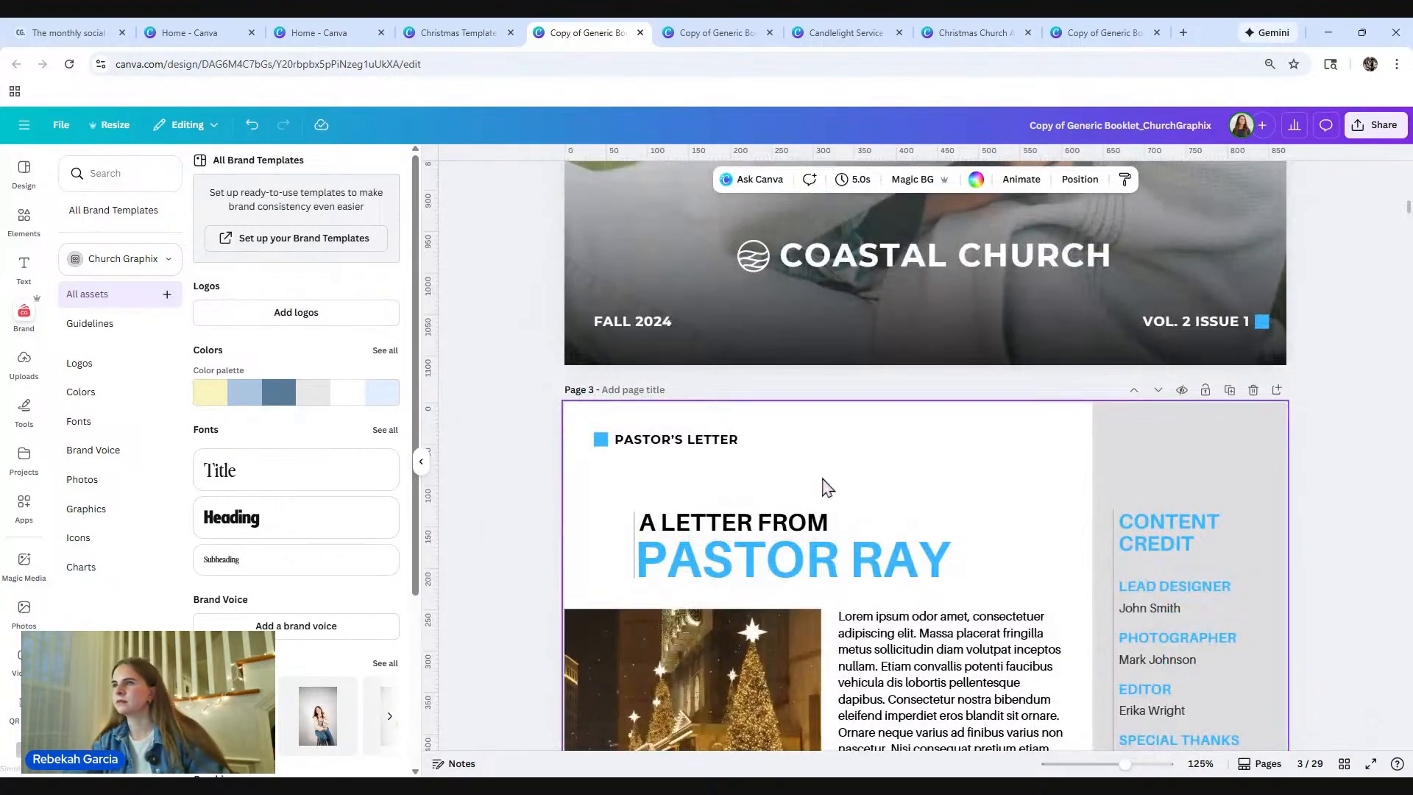
scroll(824, 486, down, 15)
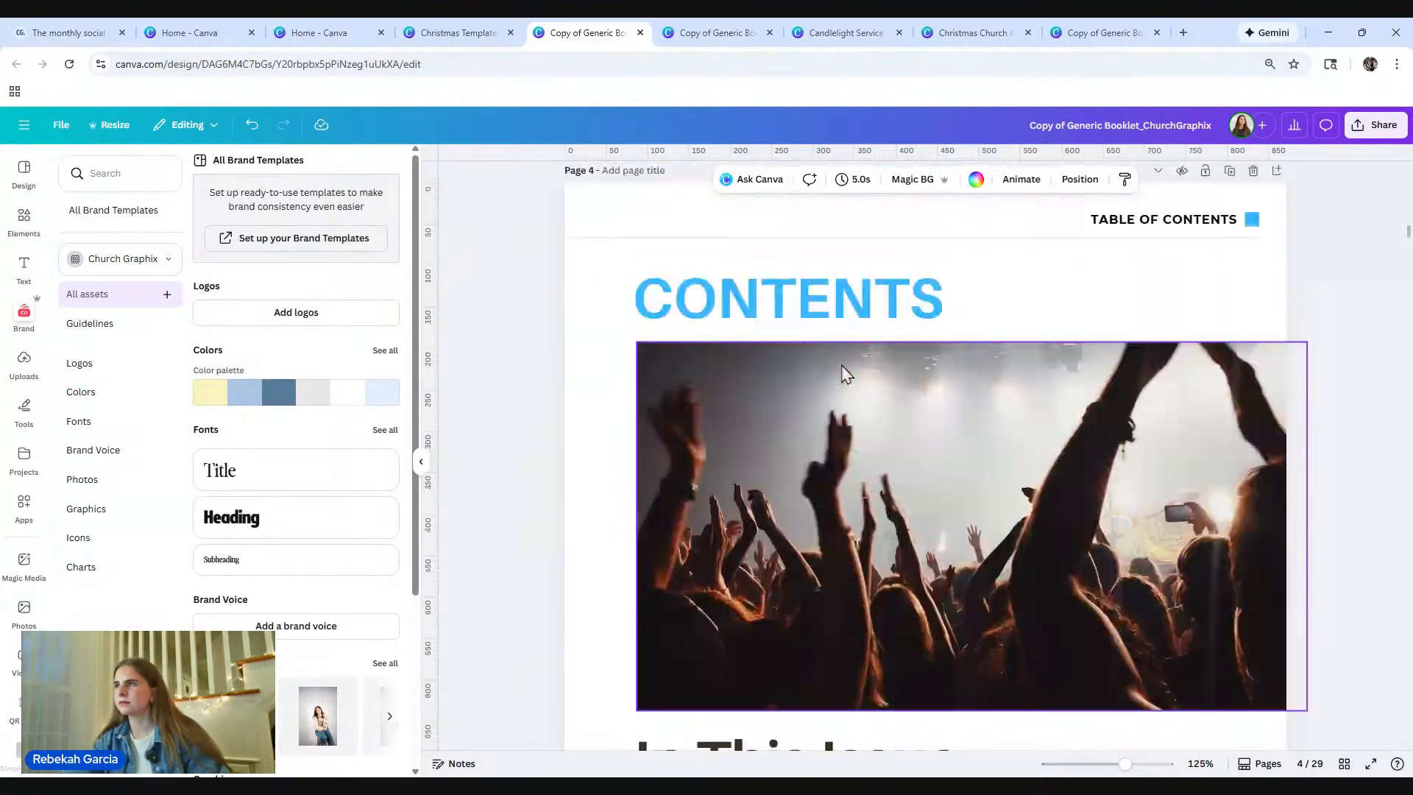
scroll(843, 368, up, 1)
scroll(1330, 417, down, 2)
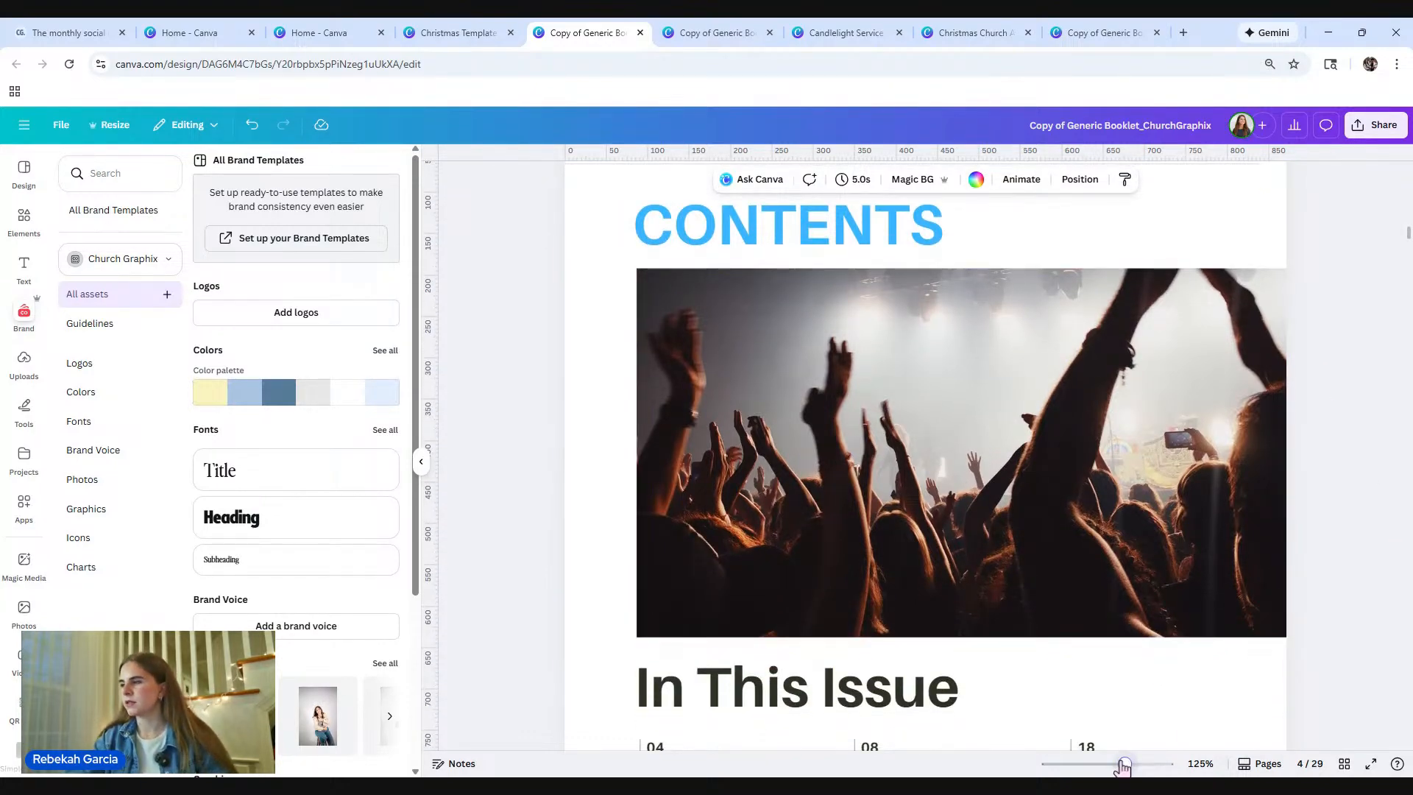
drag(1124, 767, 1105, 766)
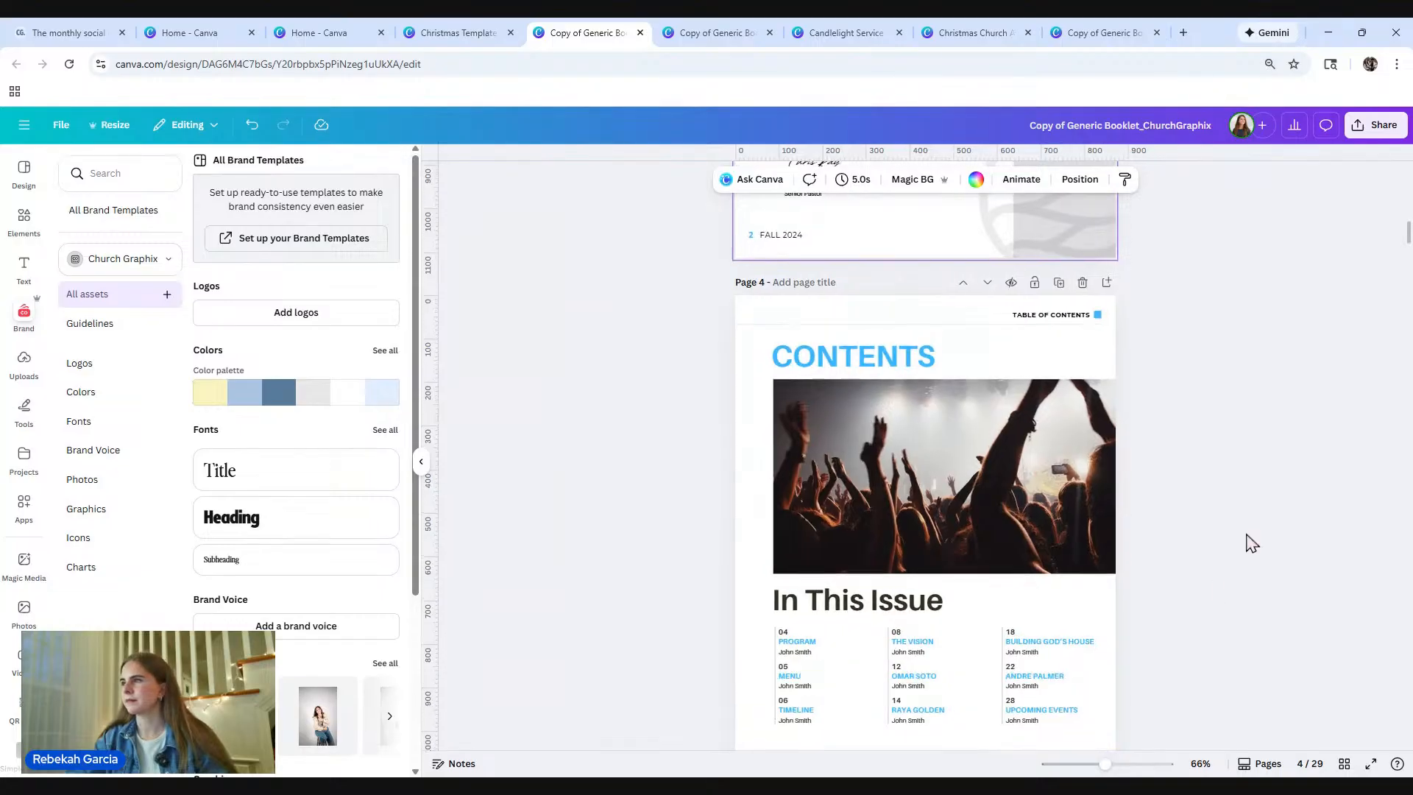
scroll(1252, 534, down, 1)
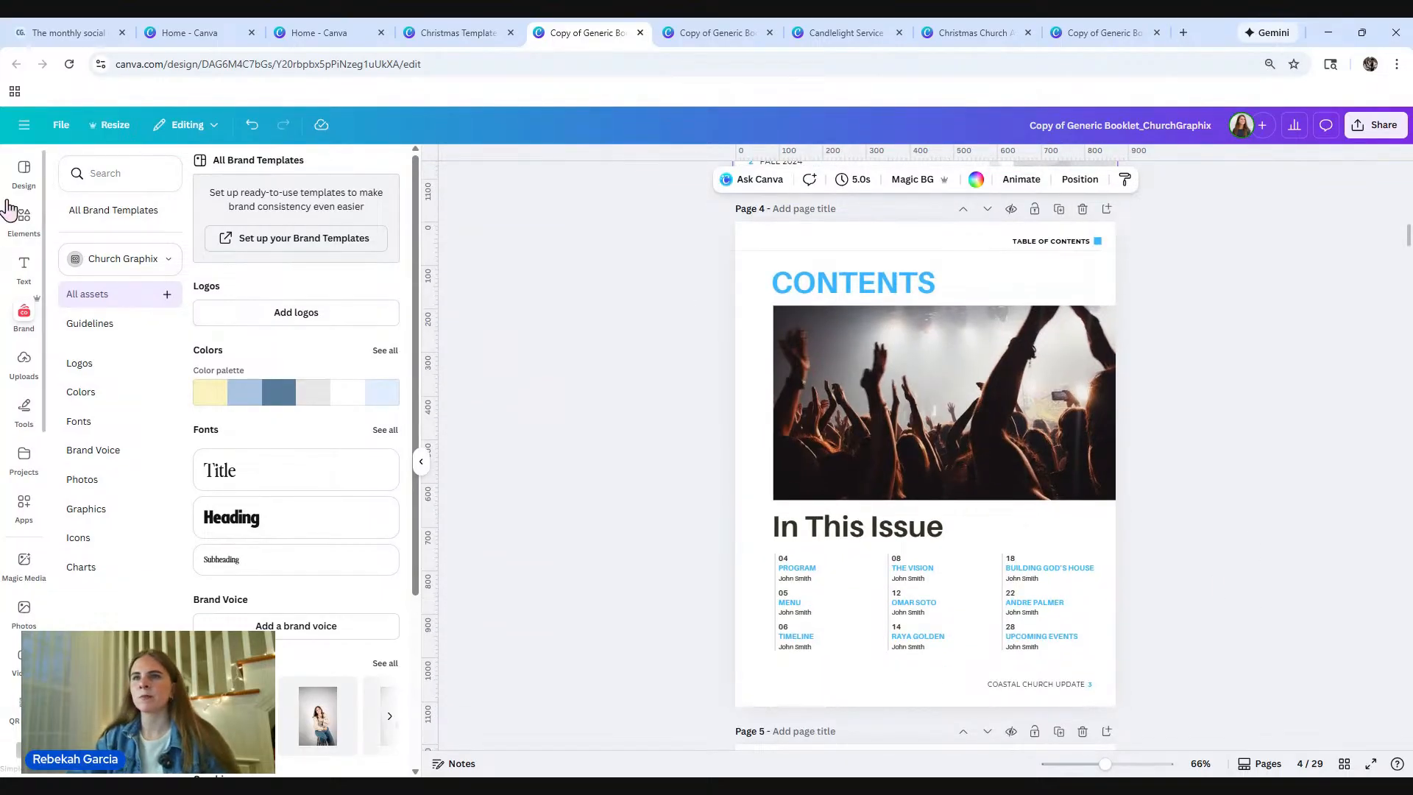
Step: Enter "worship" as the search term in the uploaded images and copy it
click(24, 217)
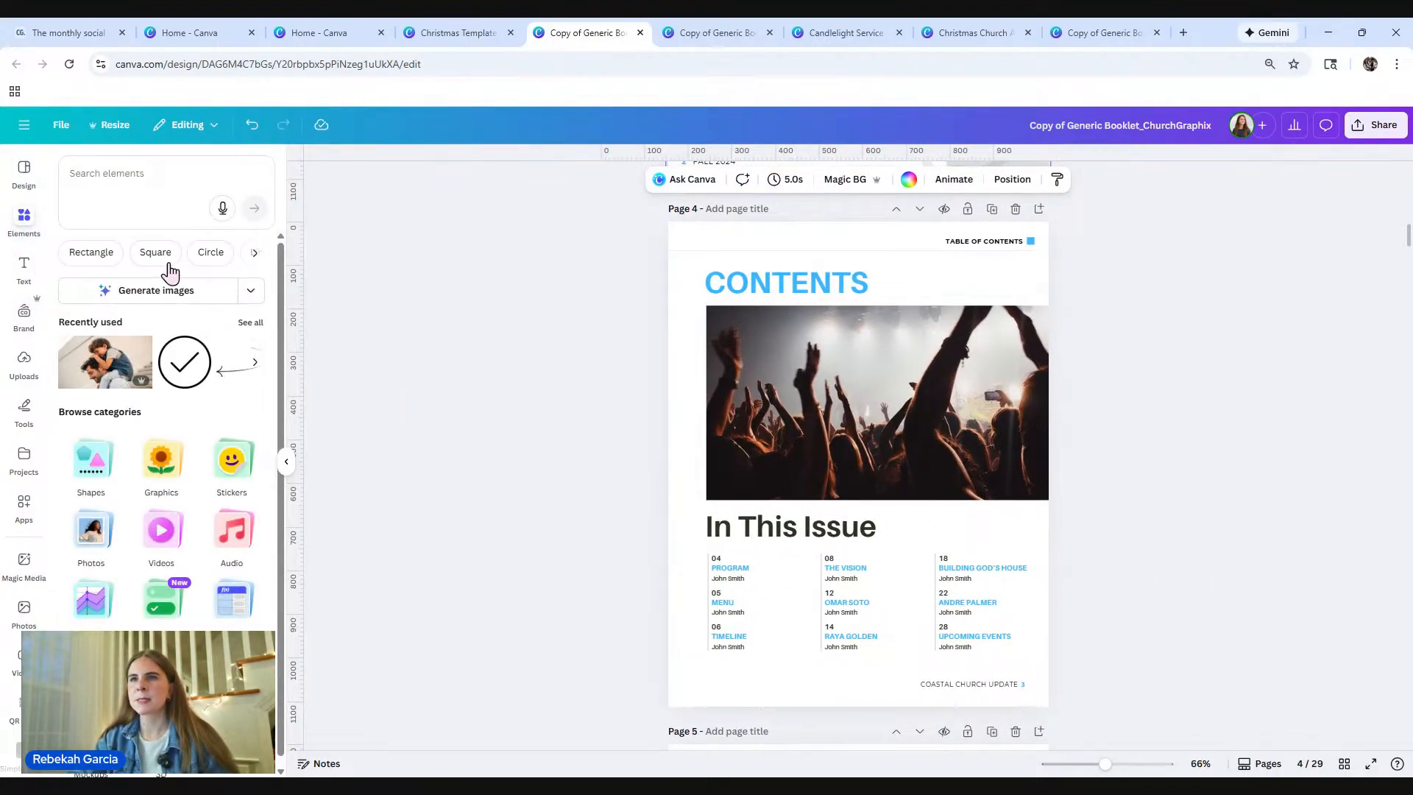
click(24, 362)
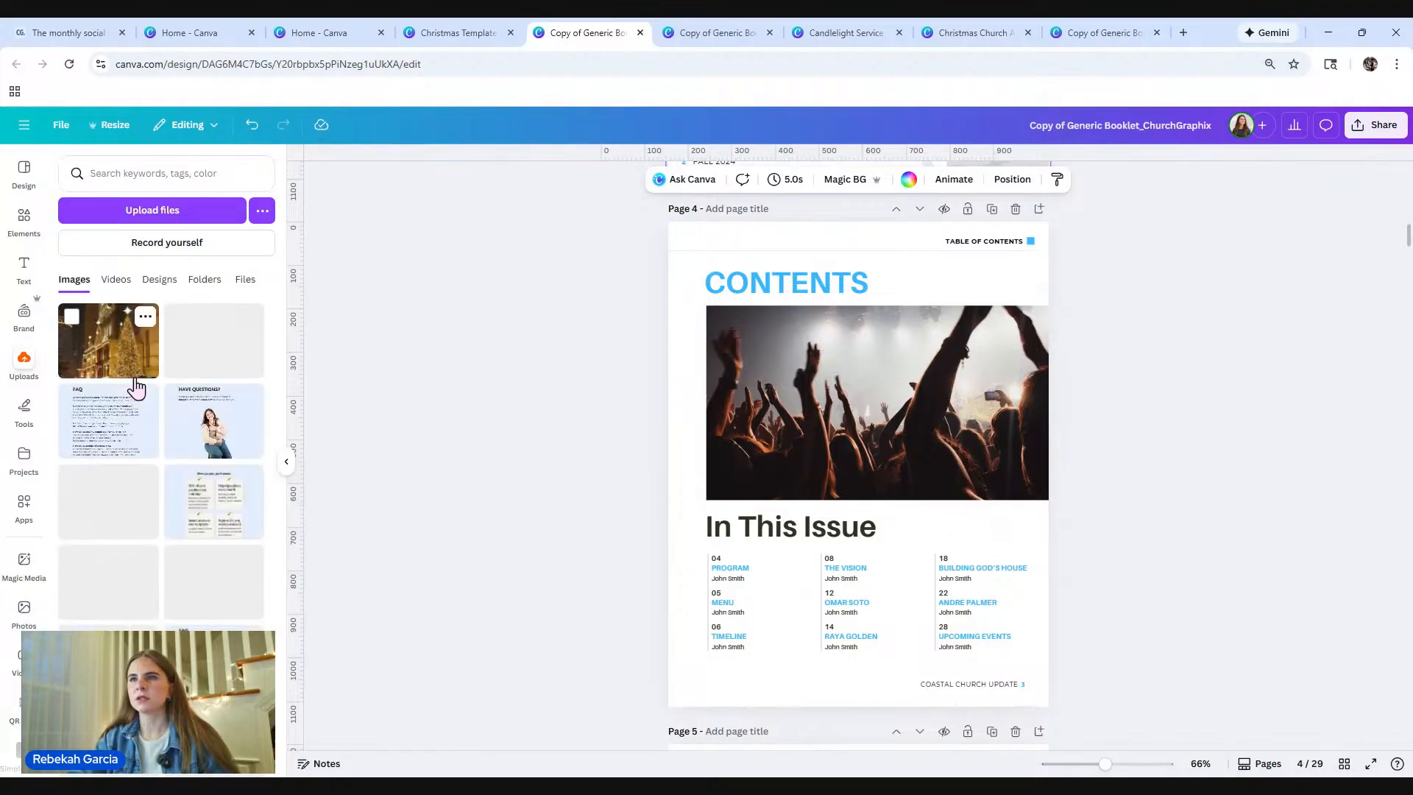
click(156, 168)
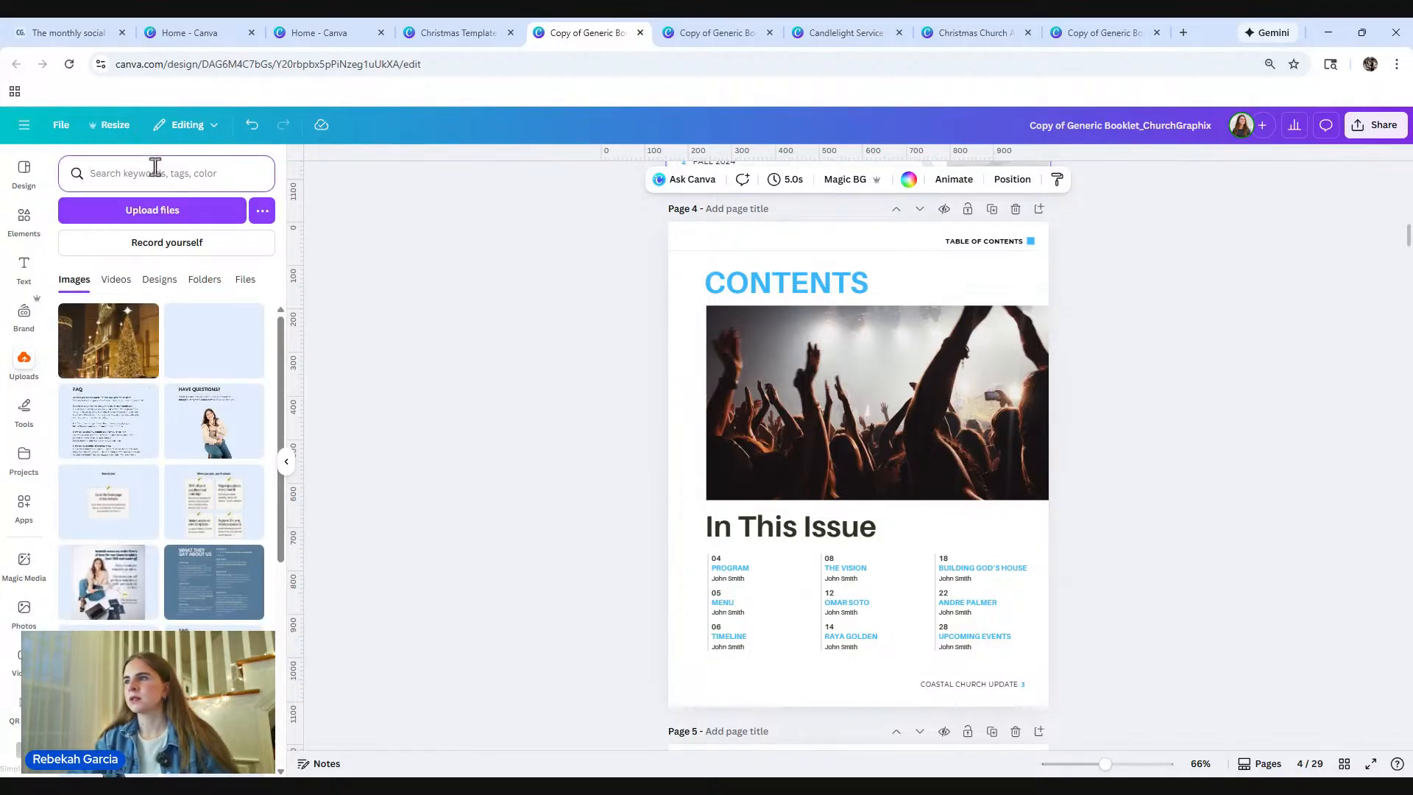
text(work)
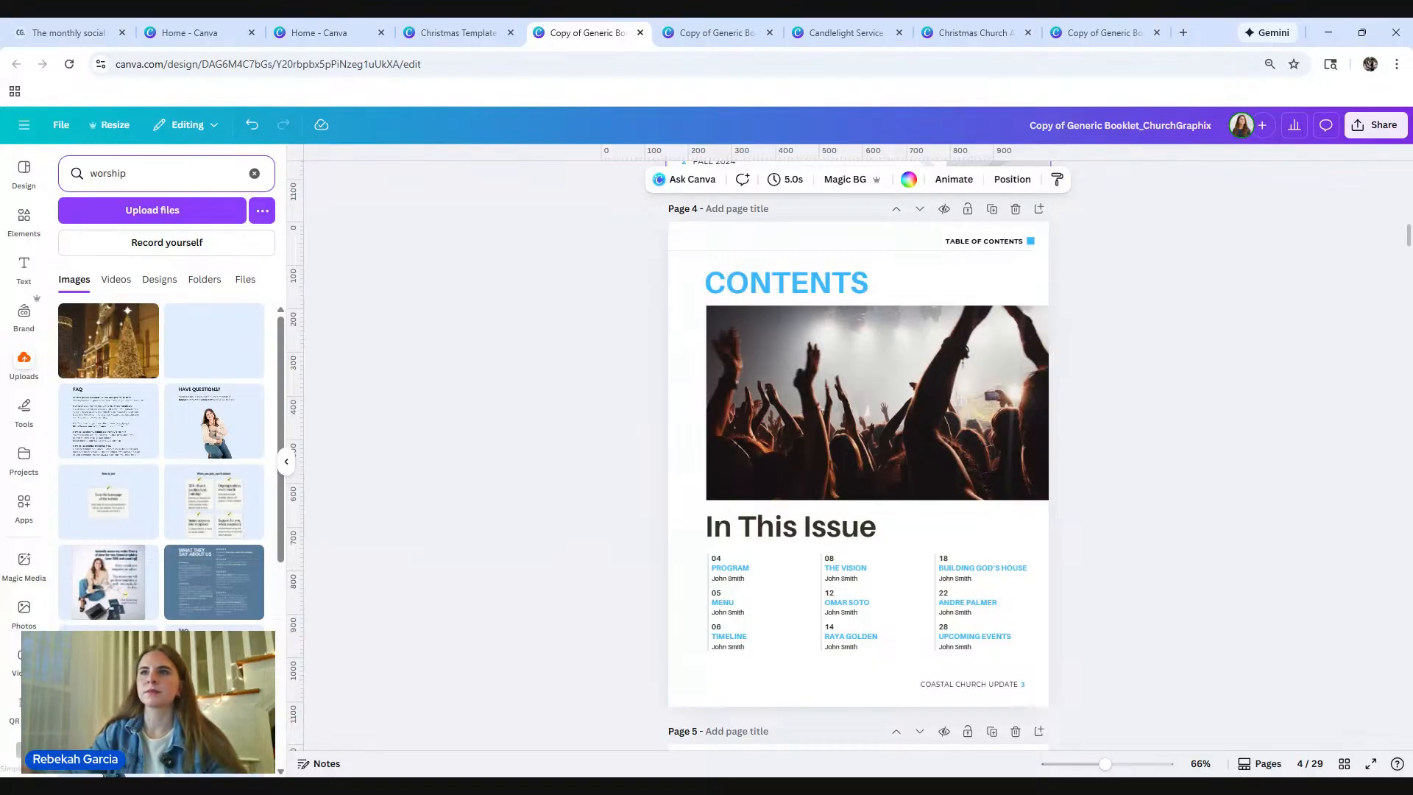
key(ctrl+a)
key(ctrl+c)
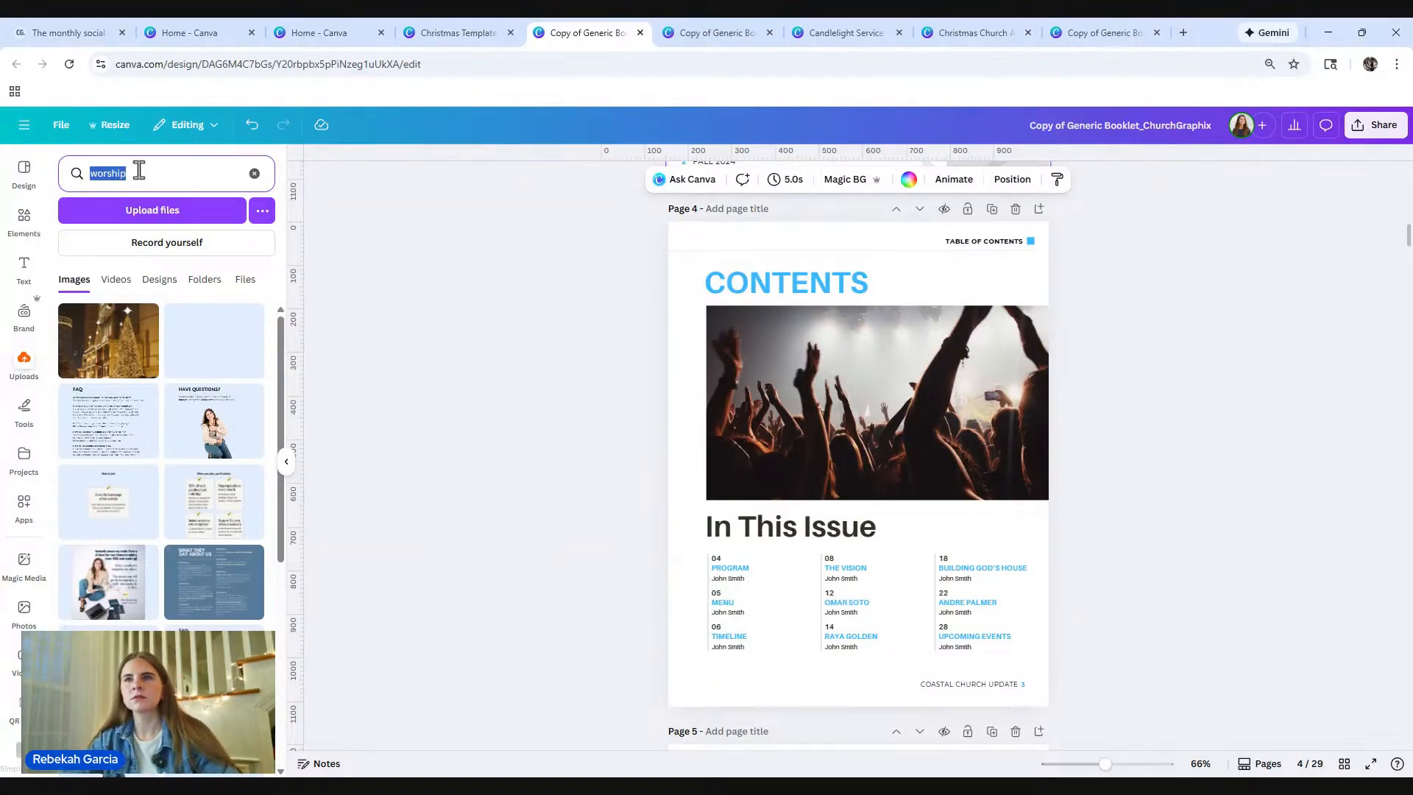
Step: Search the elements library for the copied term "worship" and show all of the photo results
click(23, 216)
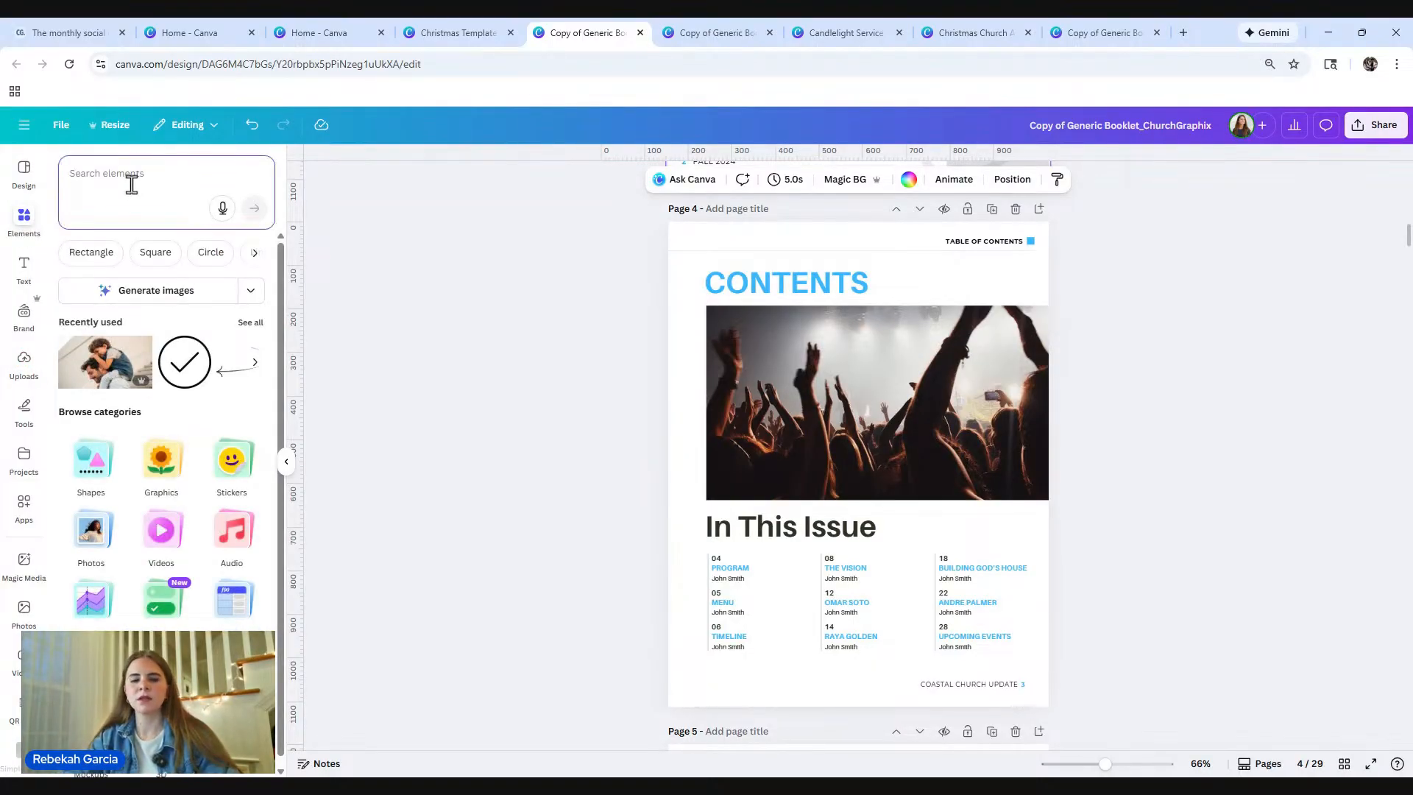
key(ctrl+v)
key(Return)
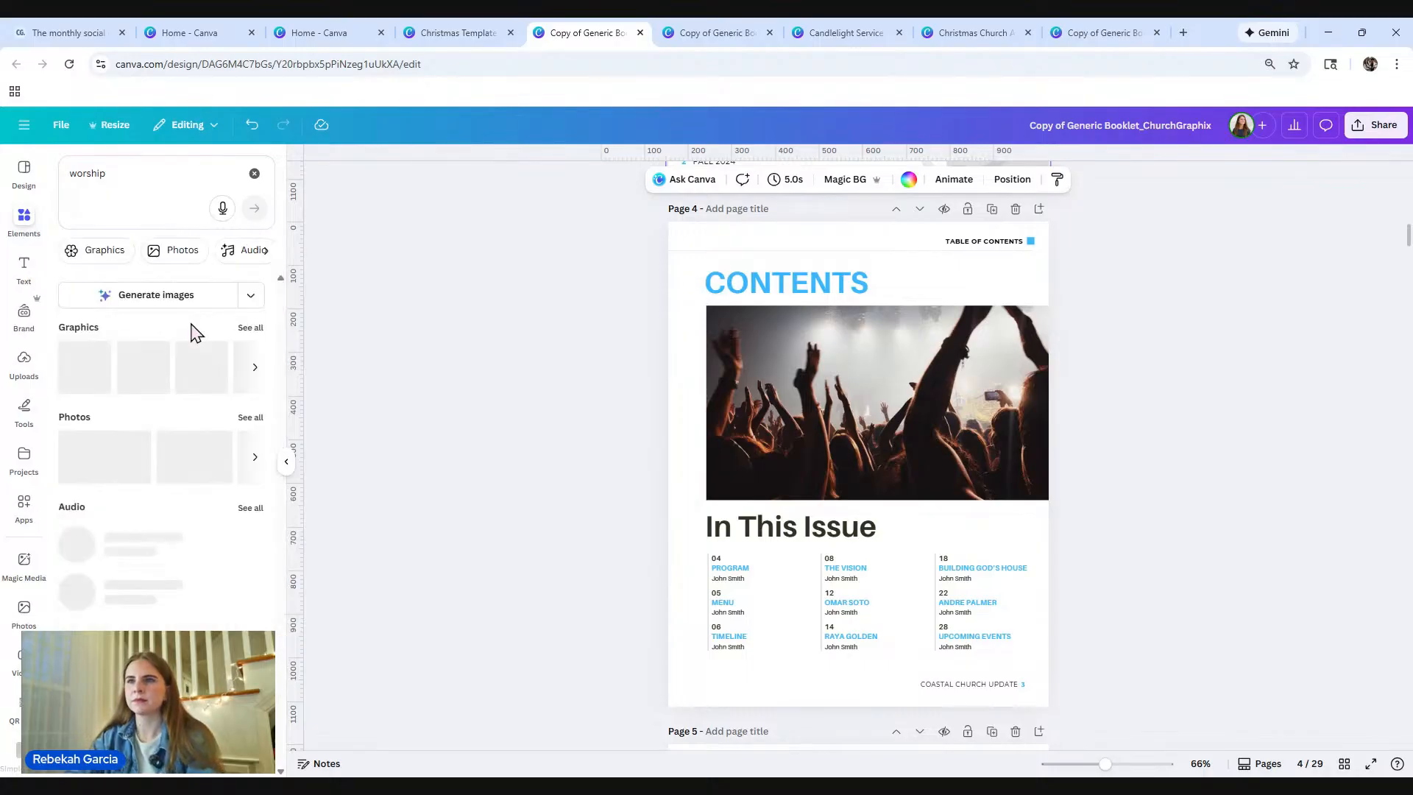
click(251, 417)
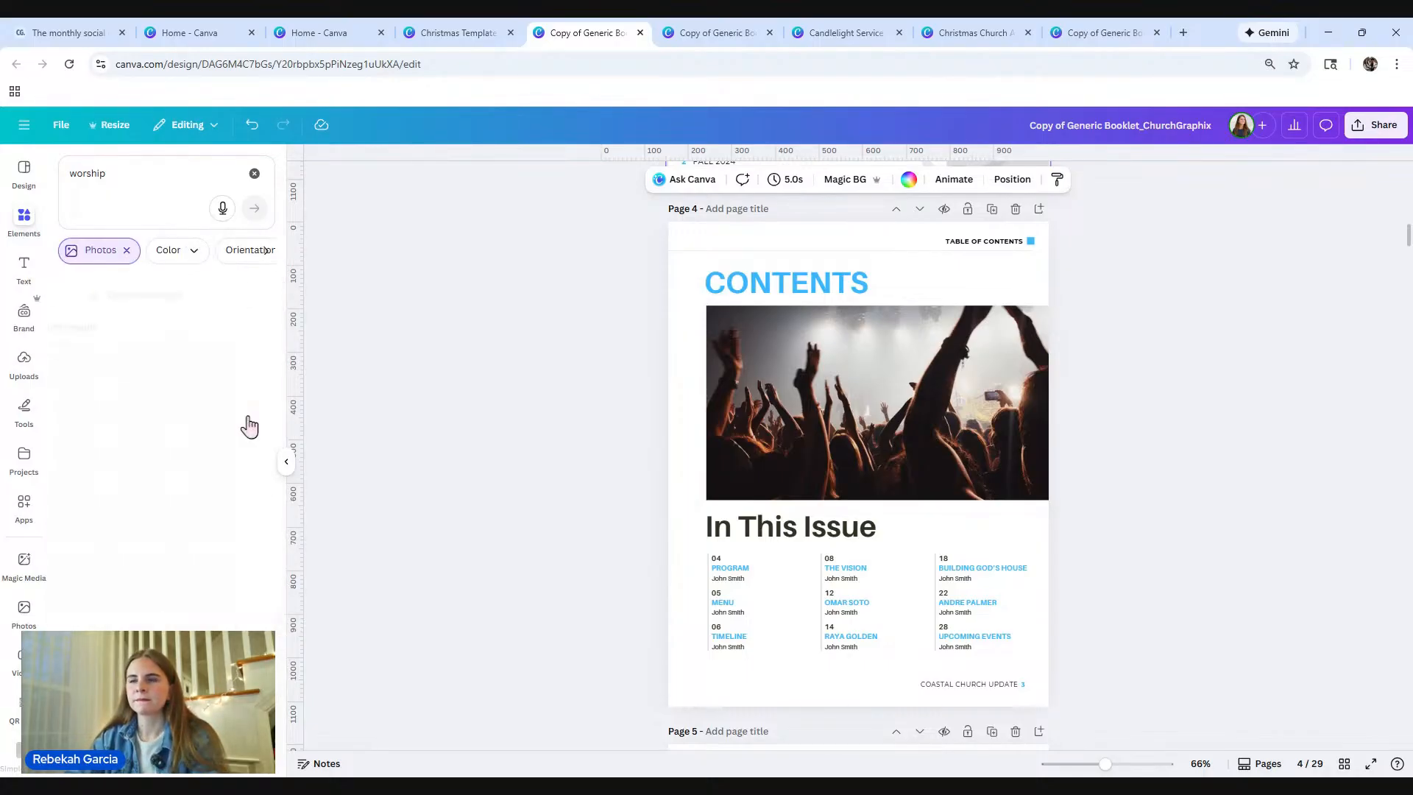
Step: Replace the concert photo on the Contents page with the orange-lit worship crowd photo and shift it slightly within its crop
scroll(197, 552, down, 5)
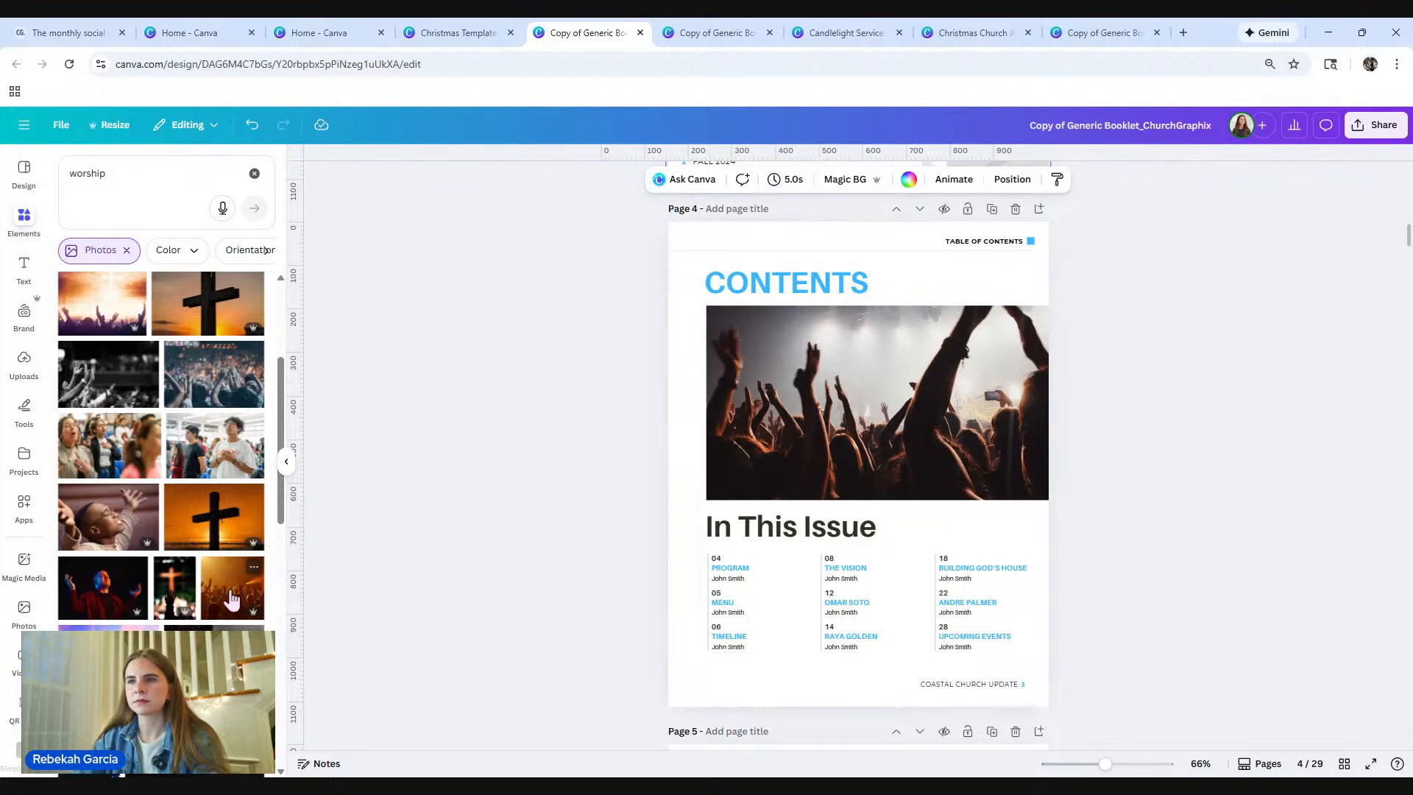
drag(231, 598, 259, 567)
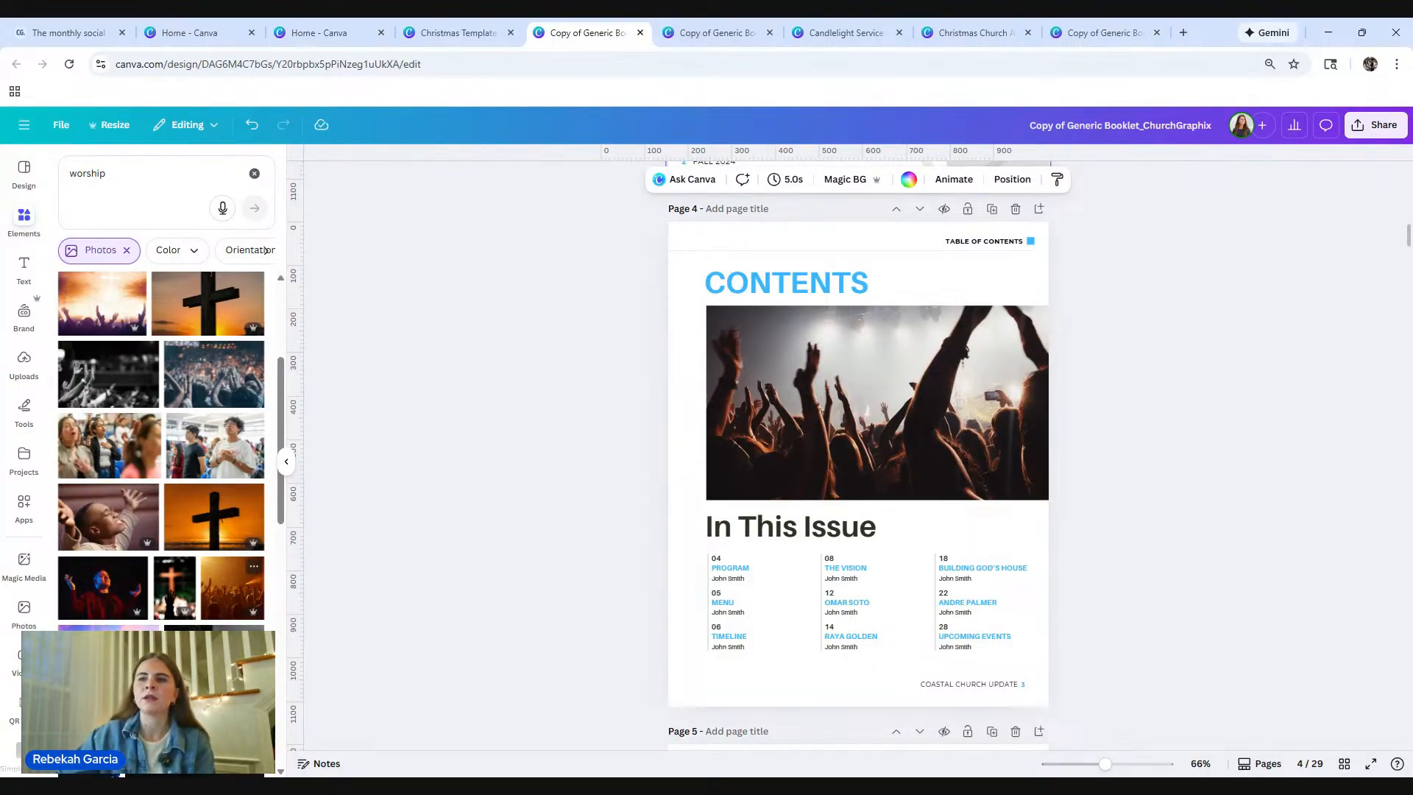
drag(228, 602, 876, 403)
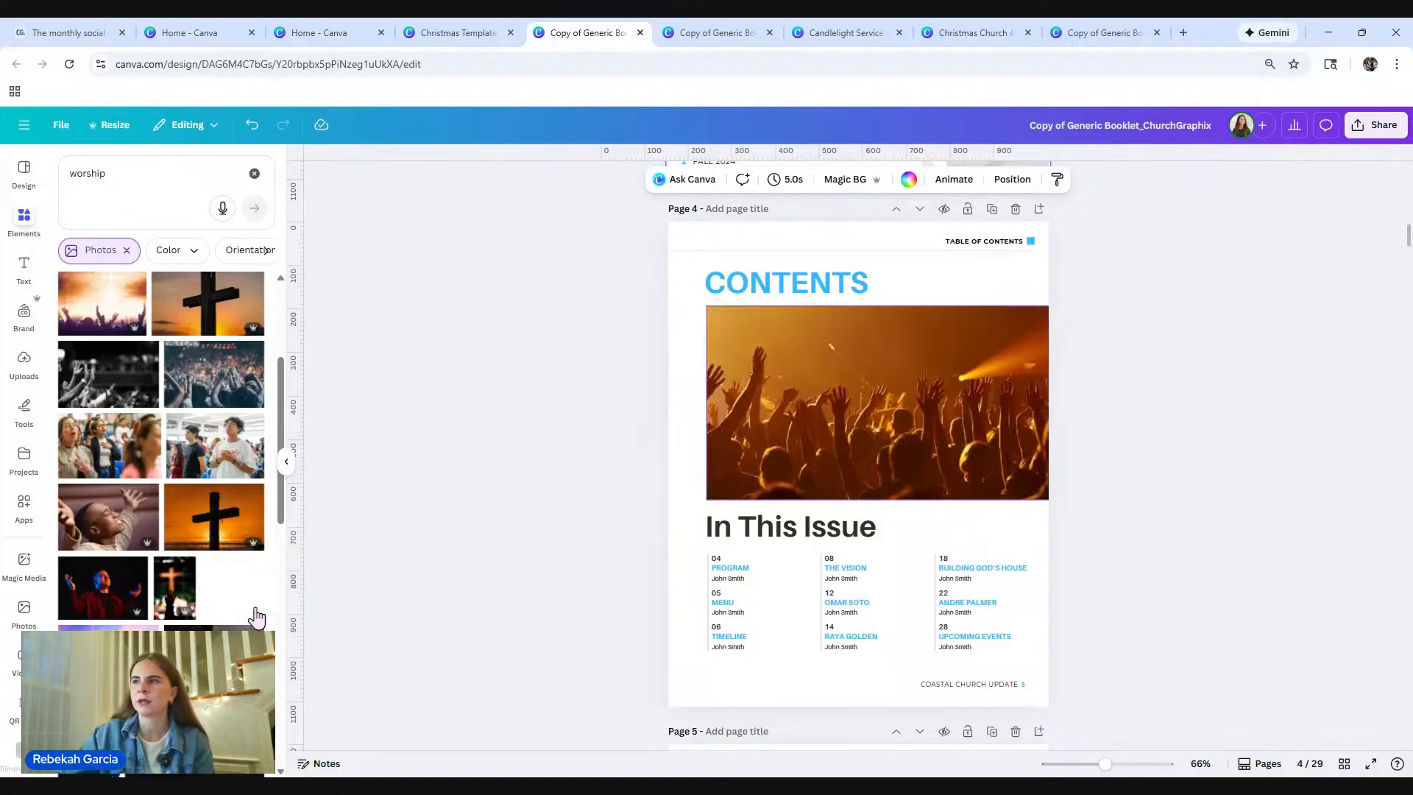
double_click(868, 391)
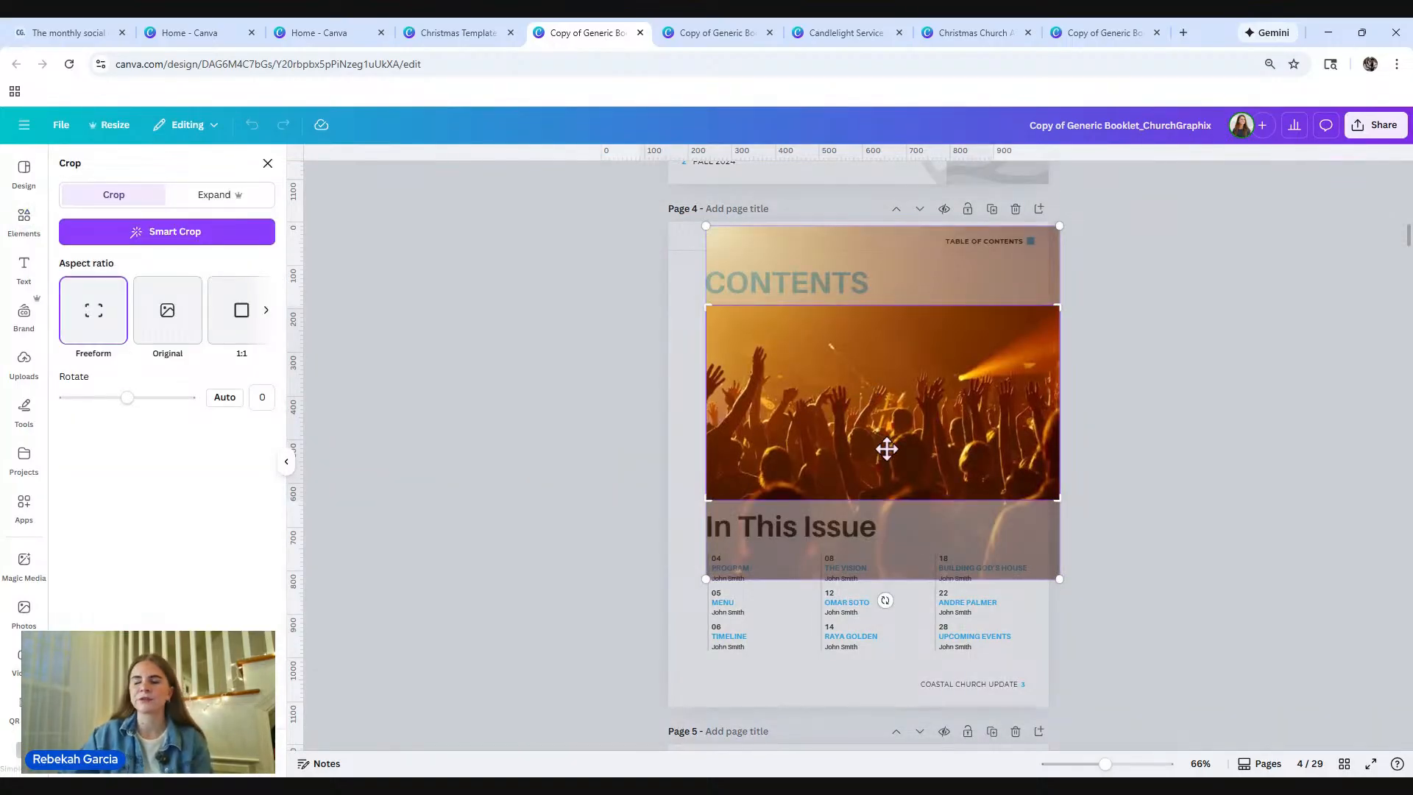
click(1224, 419)
double_click(921, 396)
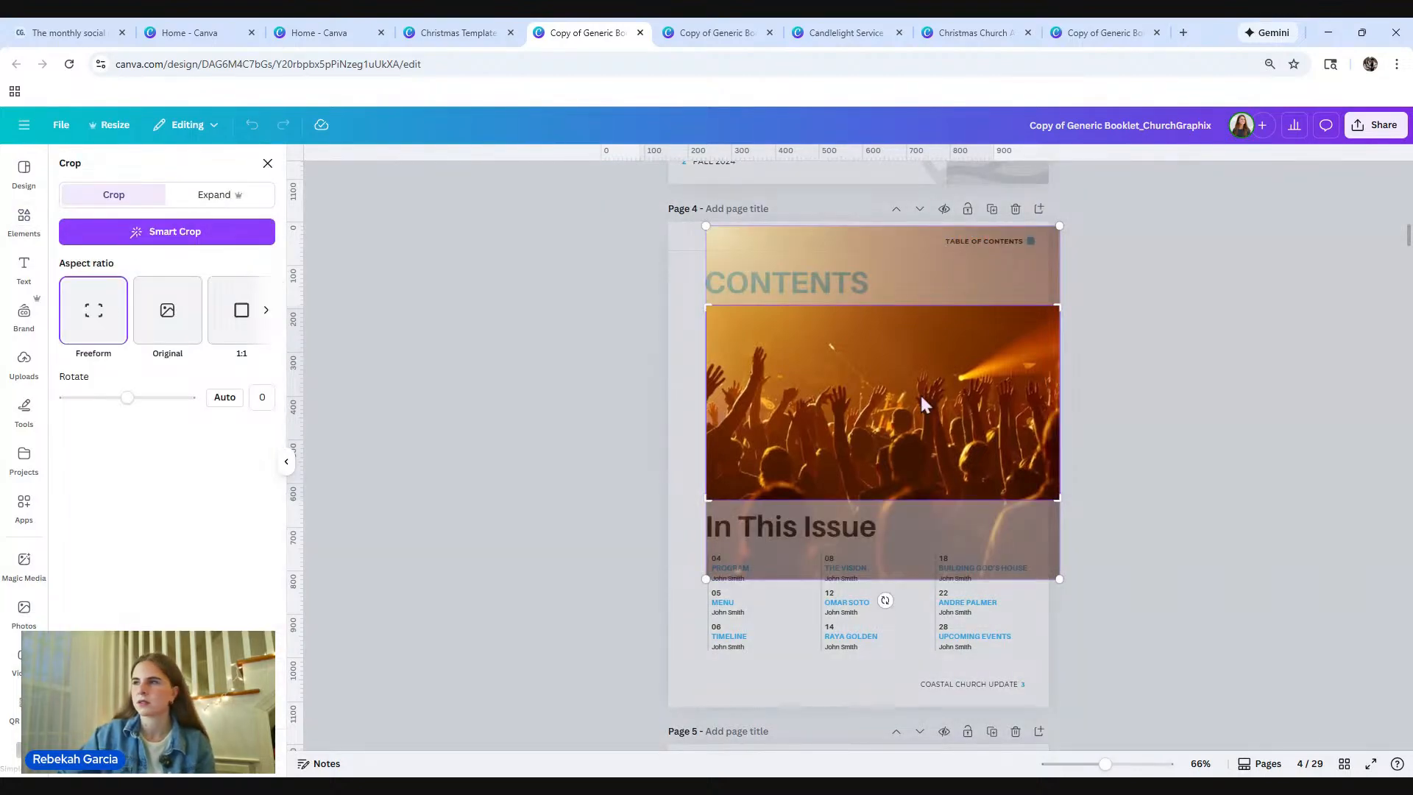
drag(922, 400, 943, 379)
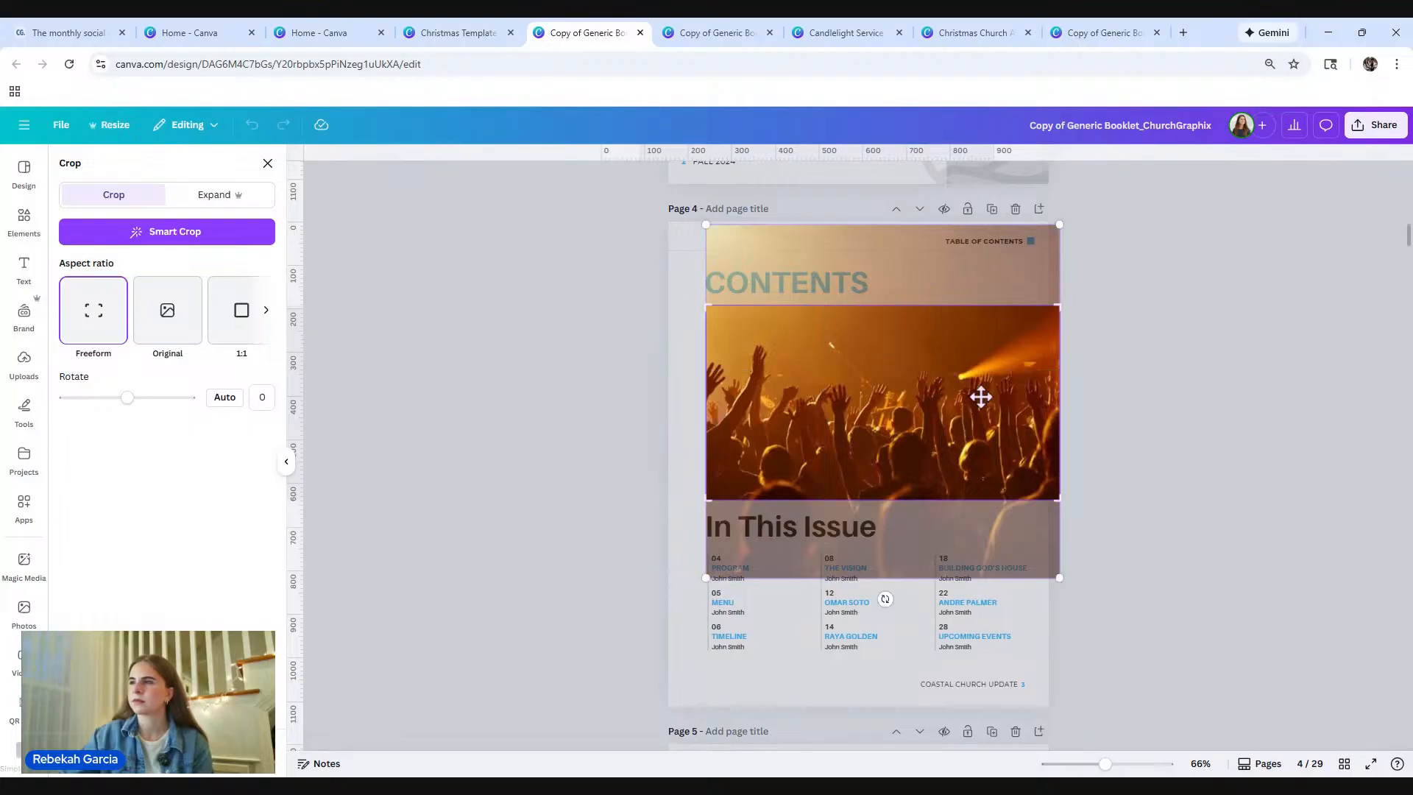
click(1082, 420)
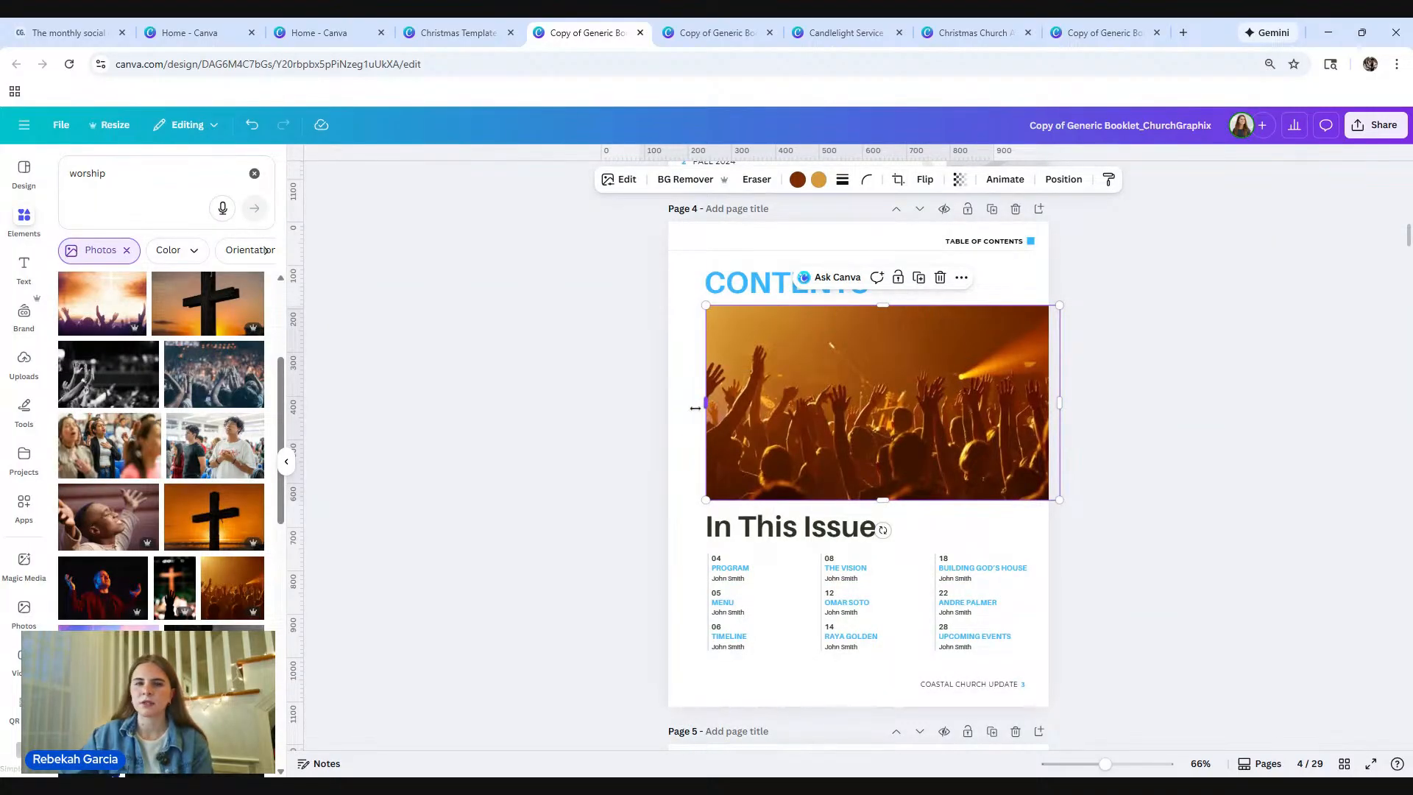
Step: Extend the Contents photo's left edge slightly outward and lower its top edge to leave more space beneath the heading
mouse_move(695, 408)
mouse_down()
mouse_move(567, 405)
mouse_move(634, 418)
mouse_move(706, 402)
mouse_up()
click(1101, 445)
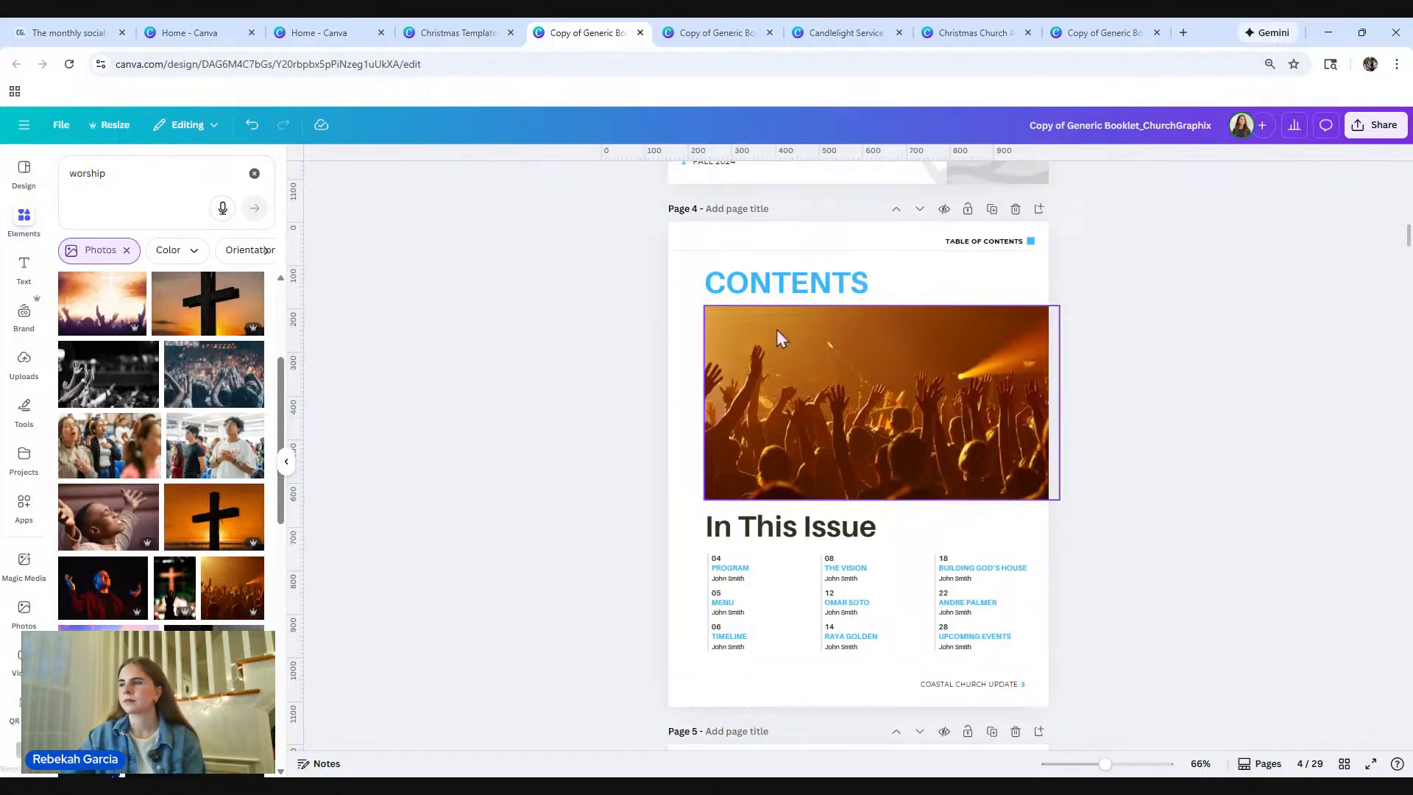
click(881, 327)
mouse_move(884, 308)
mouse_down()
mouse_move(885, 259)
mouse_move(890, 315)
mouse_up()
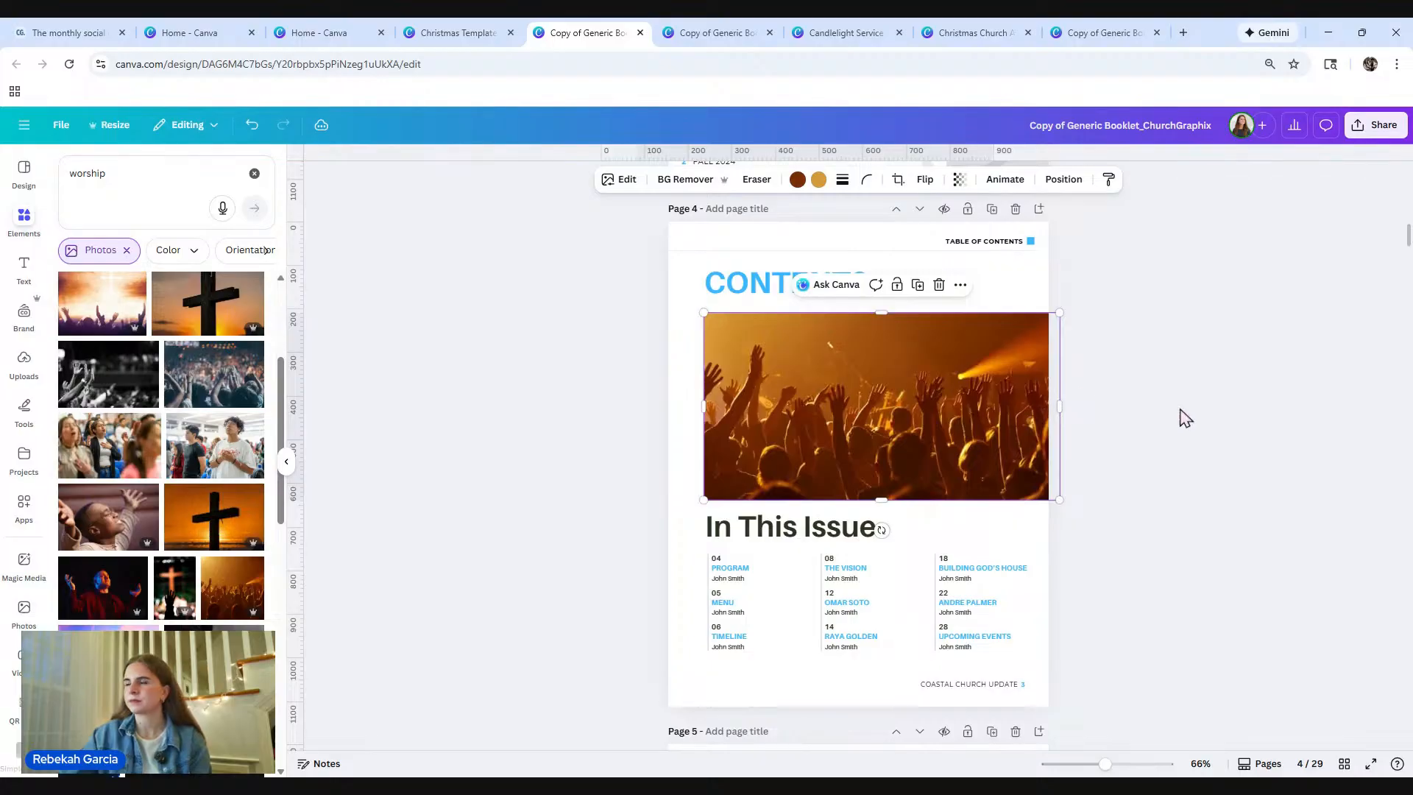
double_click(973, 407)
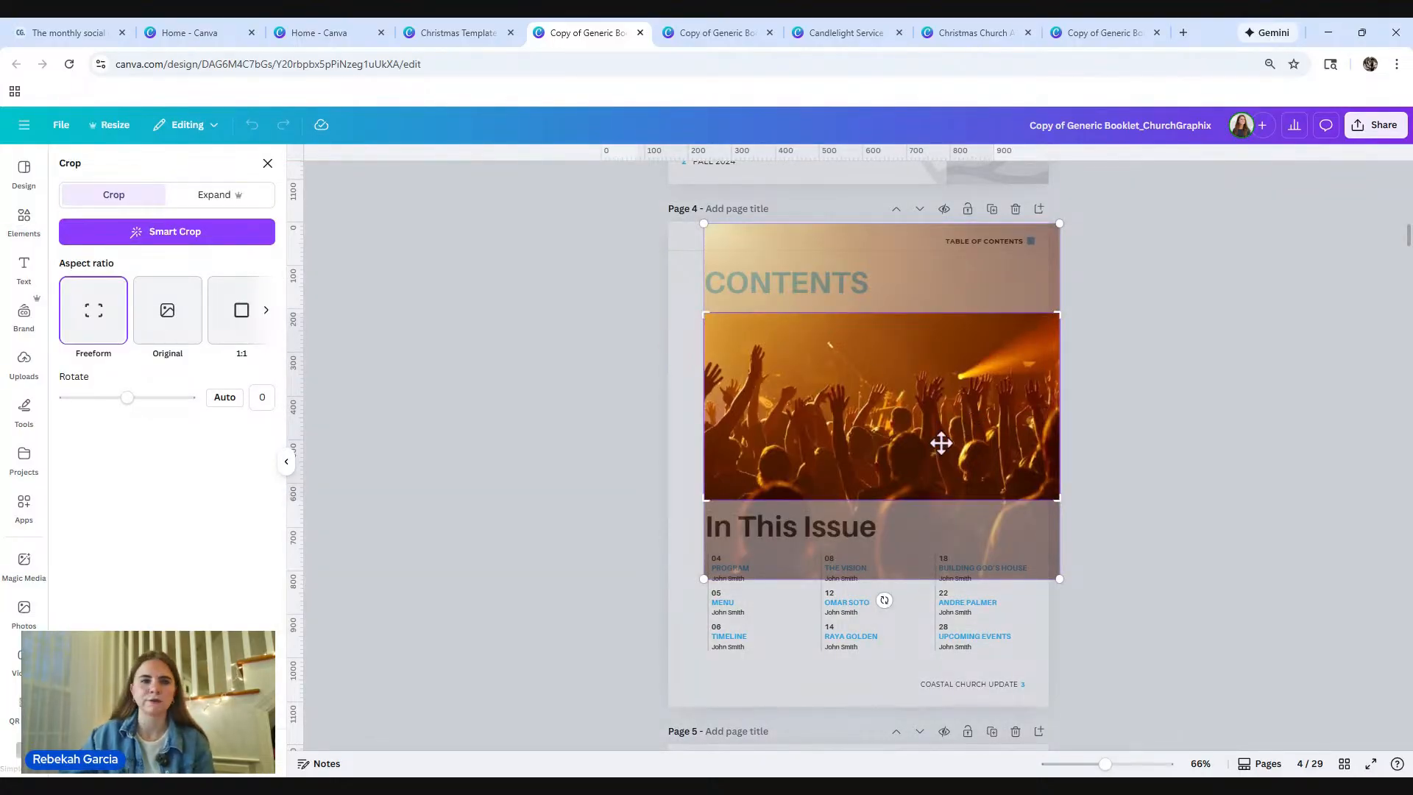
click(613, 422)
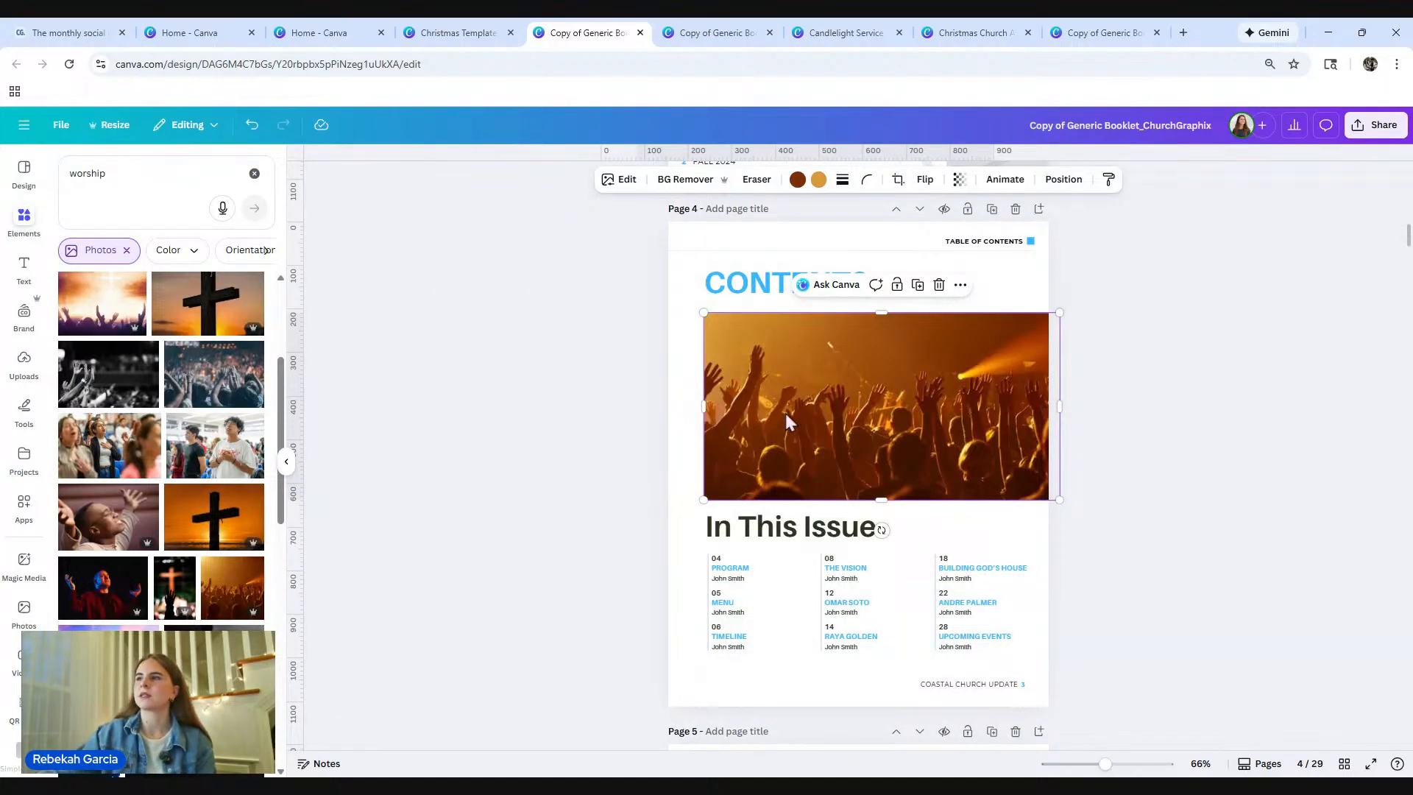
Step: Try raising the orange crowd photo's brightness to 8 and reset it to 0
click(620, 184)
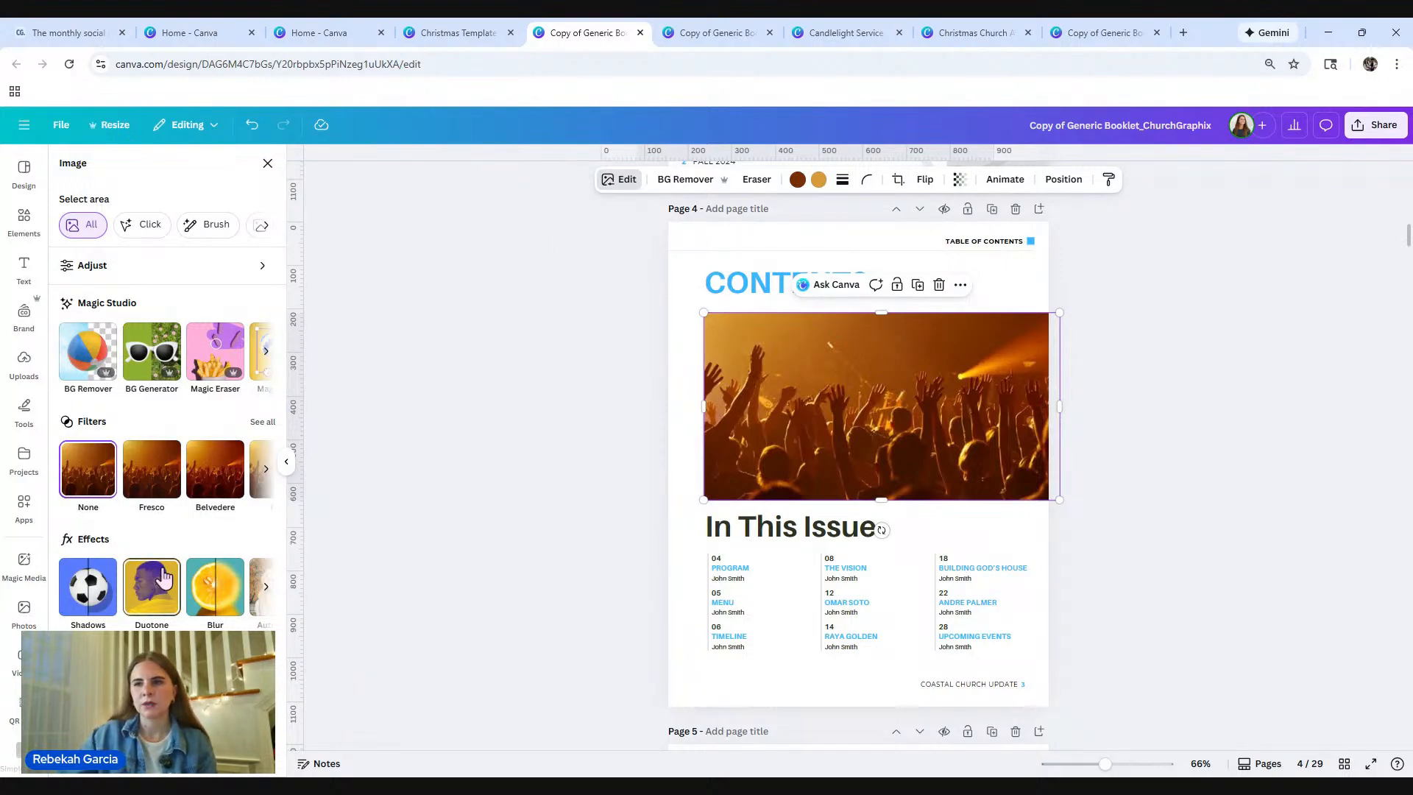
click(127, 277)
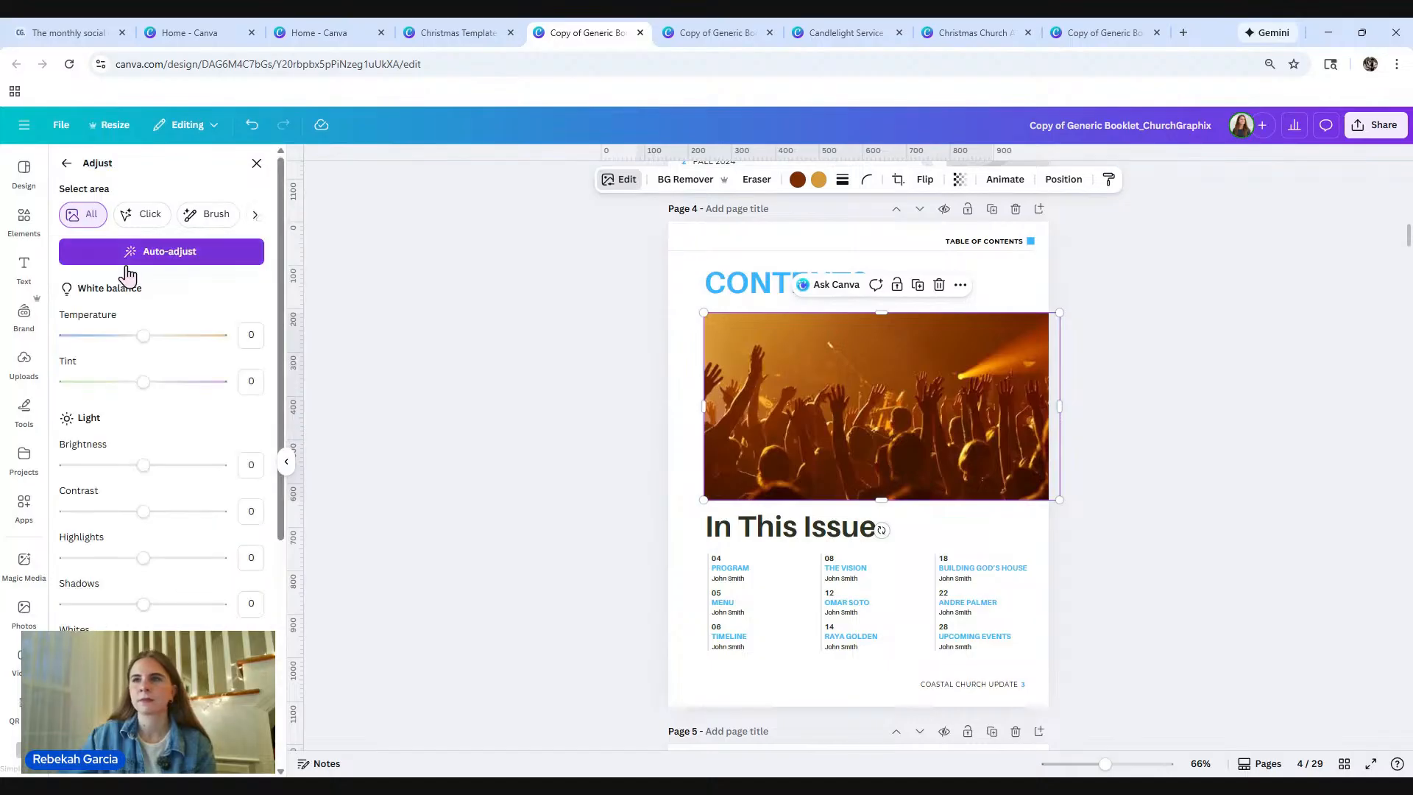
mouse_move(144, 335)
mouse_down()
mouse_move(65, 340)
mouse_move(144, 340)
mouse_up()
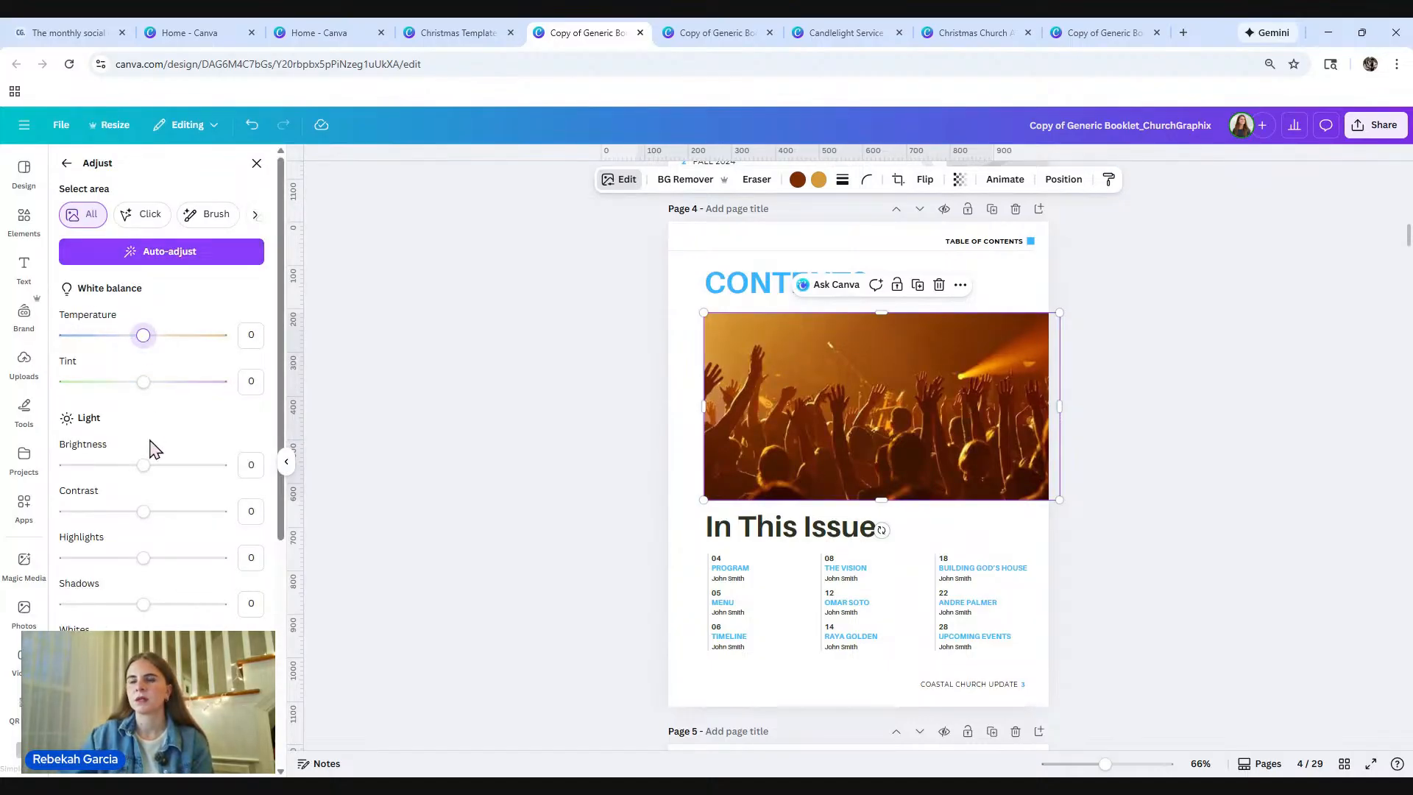
scroll(156, 449, down, 1)
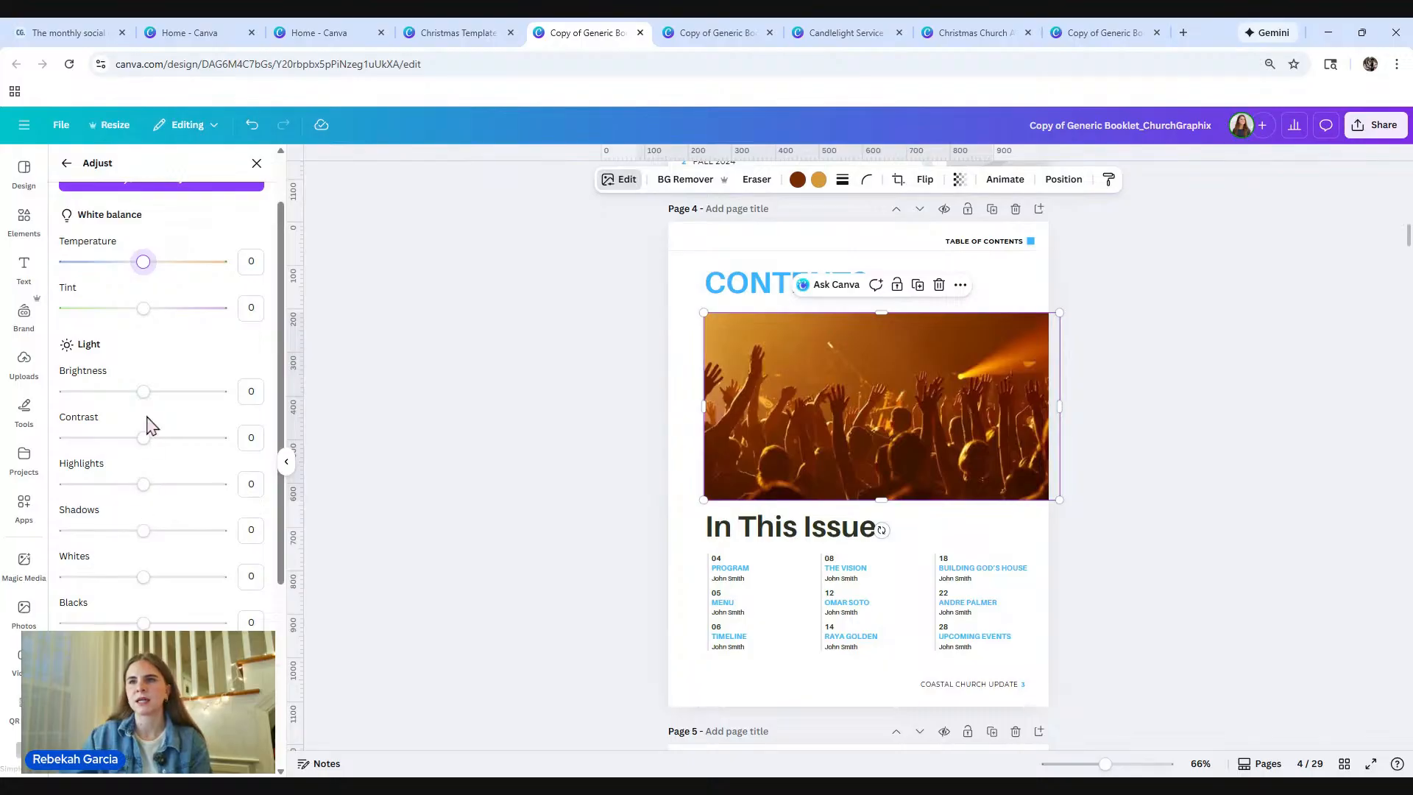
mouse_move(142, 391)
mouse_down()
mouse_move(231, 405)
mouse_move(90, 415)
mouse_move(136, 388)
mouse_move(151, 417)
mouse_up()
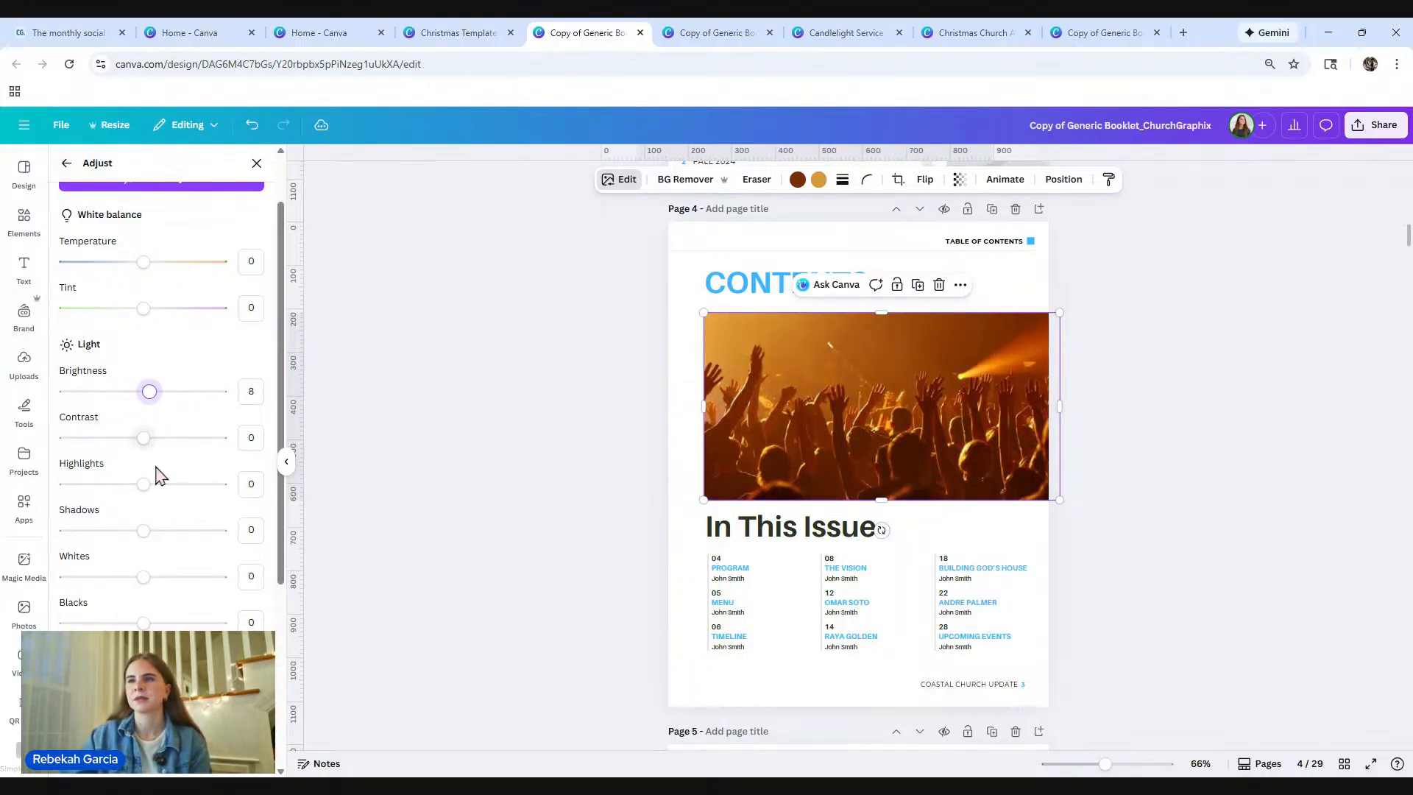
scroll(206, 474, down, 4)
scroll(198, 476, up, 2)
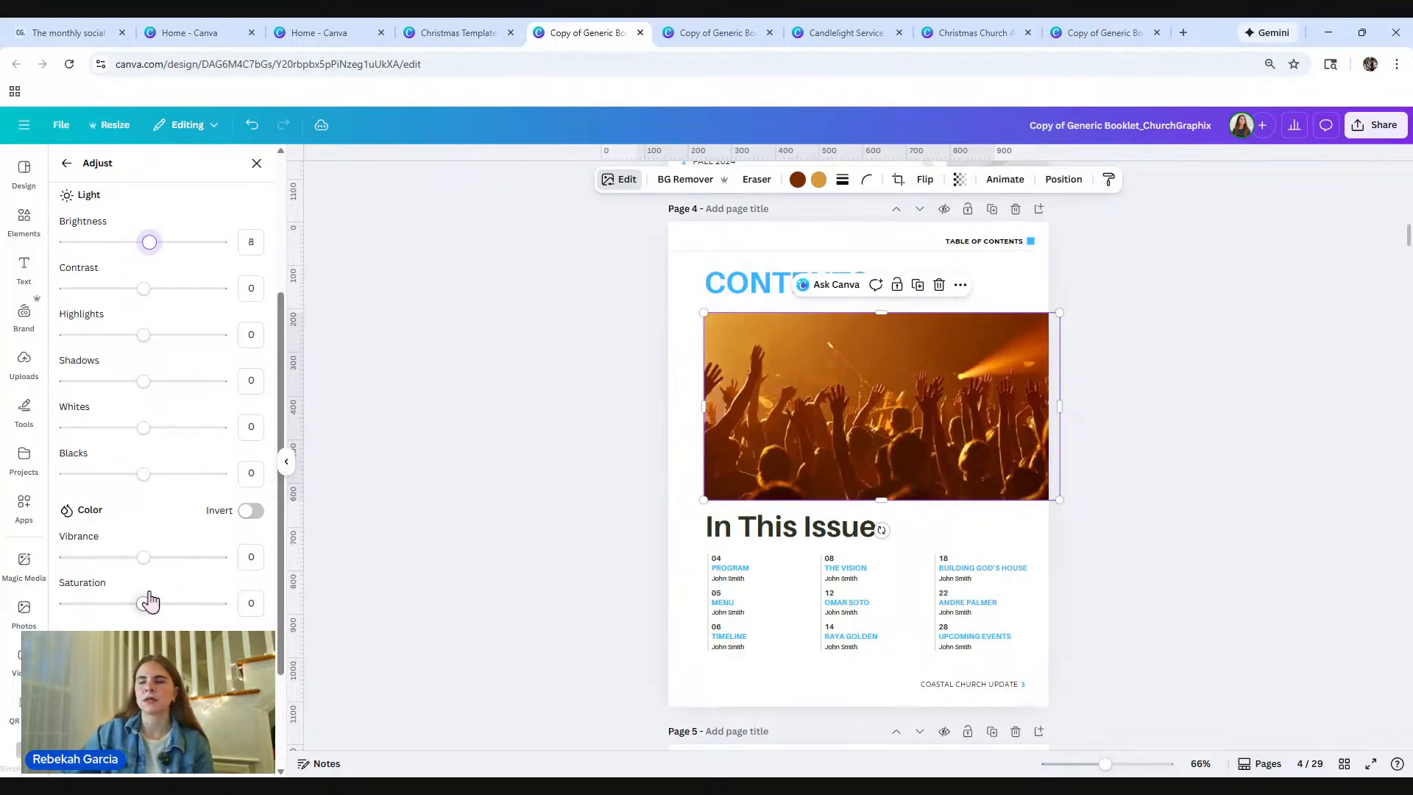
scroll(149, 600, up, 3)
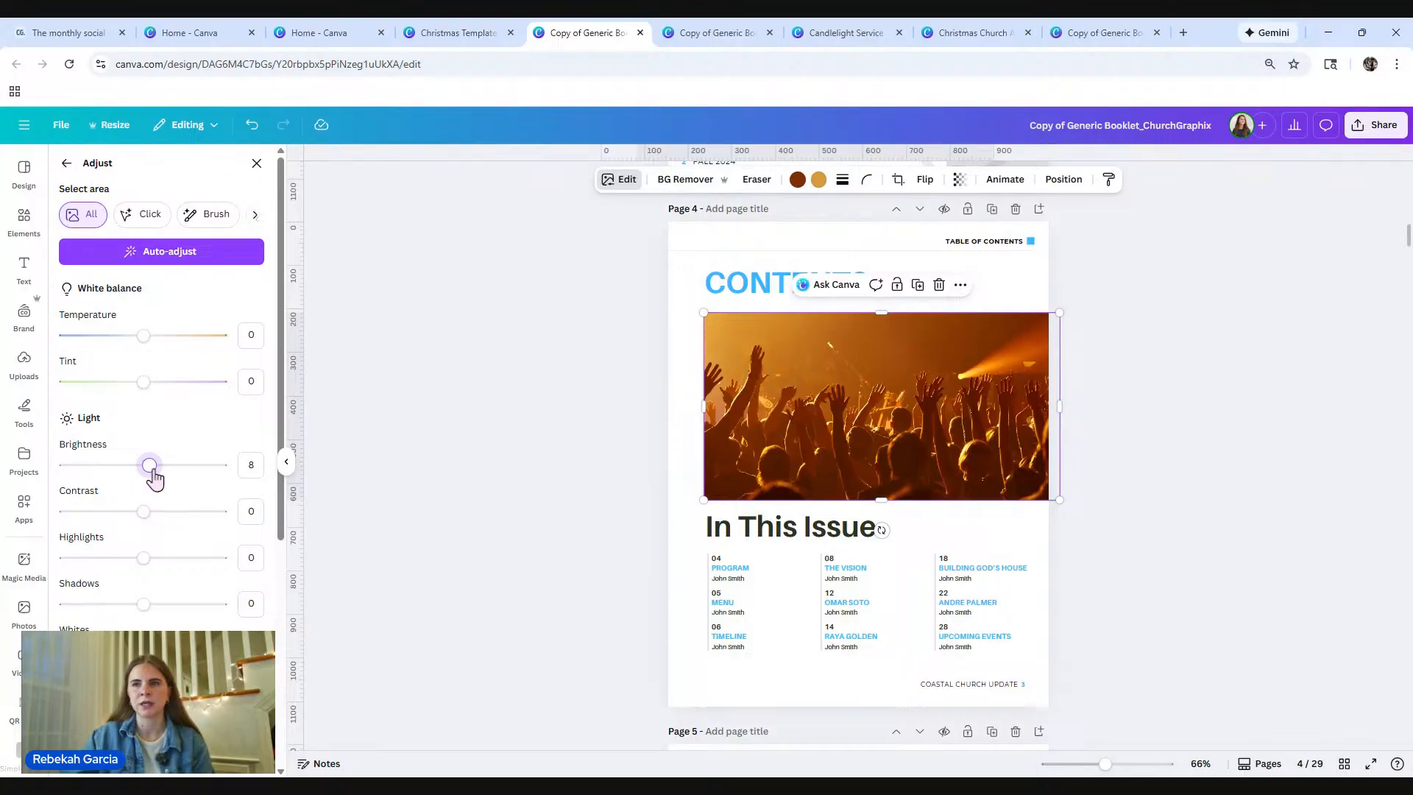
double_click(150, 469)
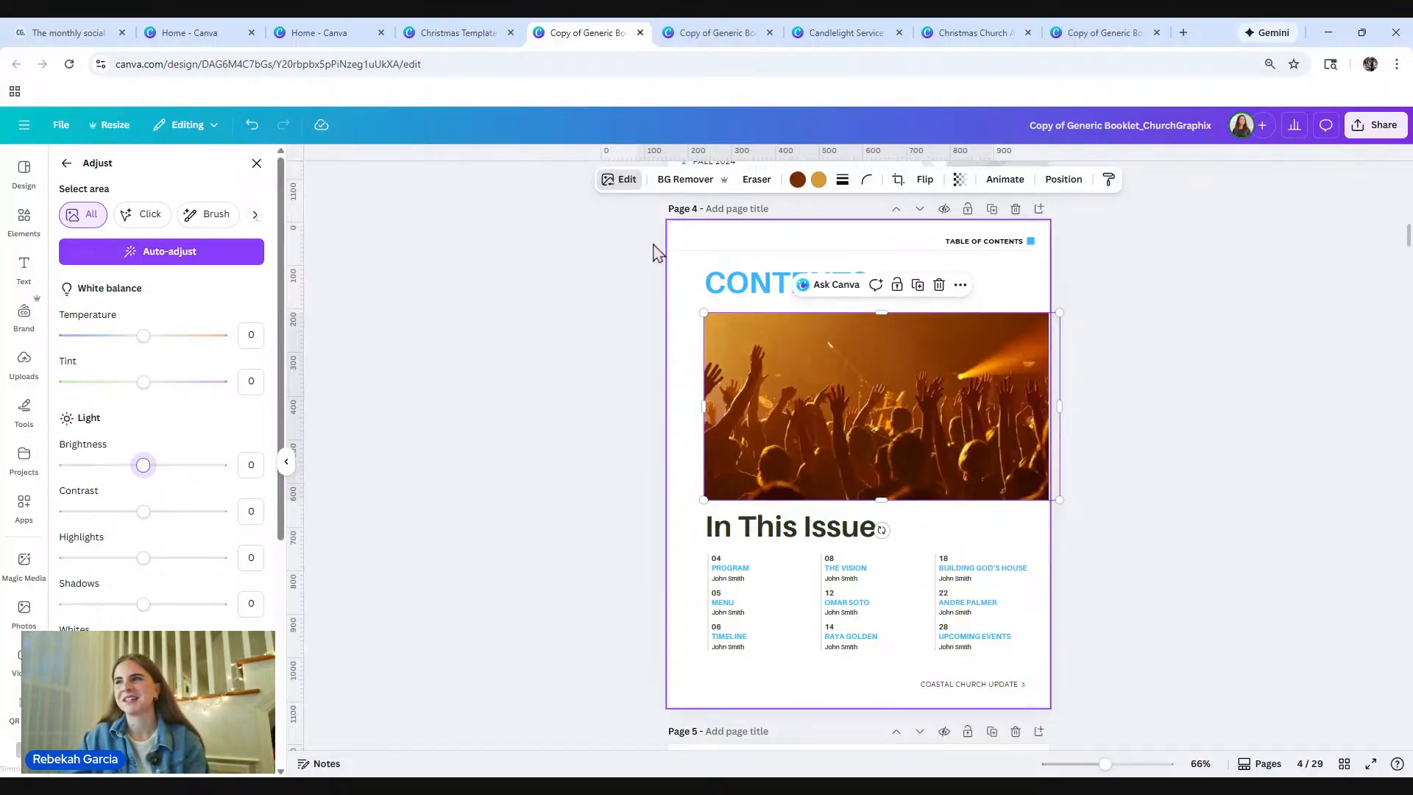
click(1092, 409)
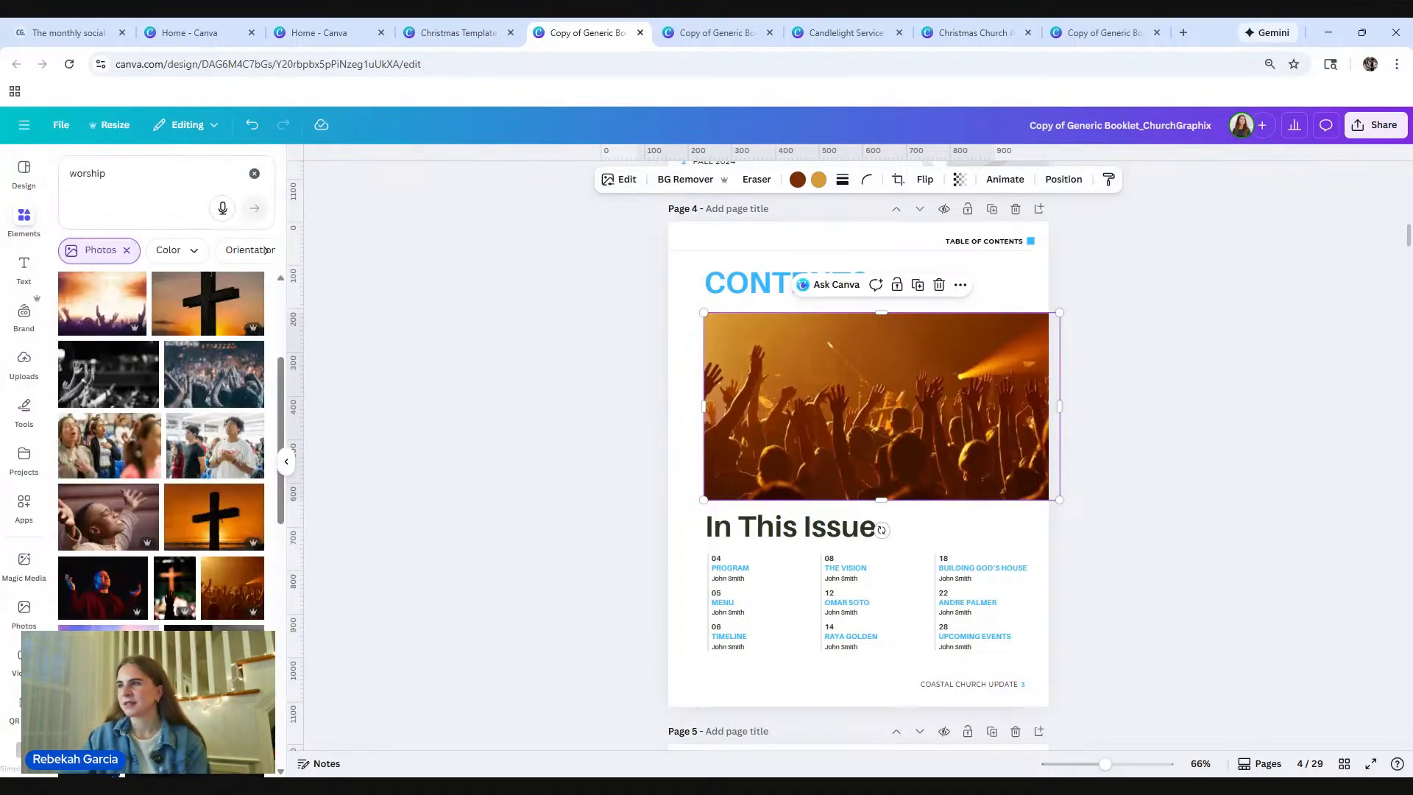
Step: Replace the orange crowd photo on the Contents page with the photo of women worshipping in a bright congregation
drag(109, 446, 826, 467)
double_click(813, 419)
click(1233, 485)
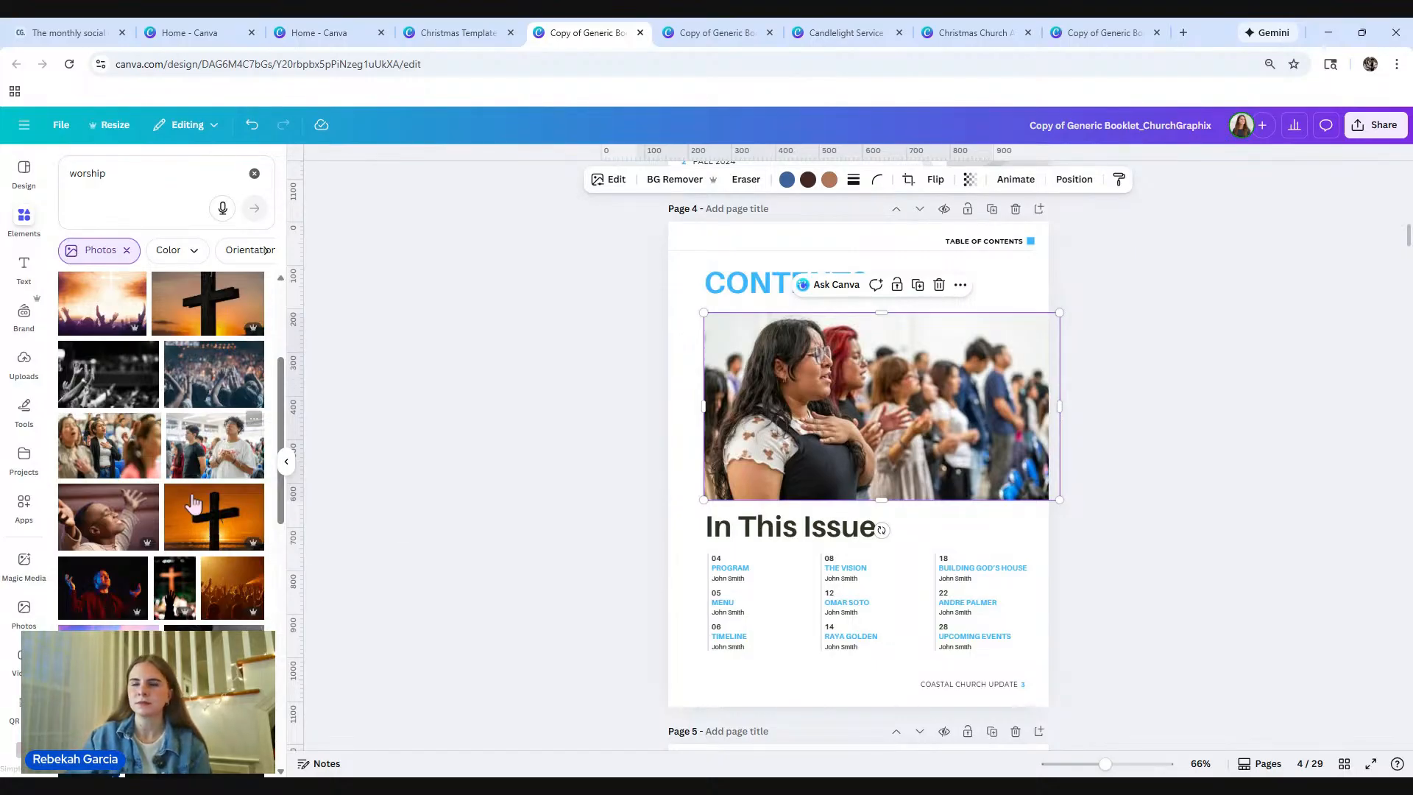
Step: Replace the Contents page photo with the worship photo of people raising their hands in dark auditorium seating
scroll(193, 549, down, 4)
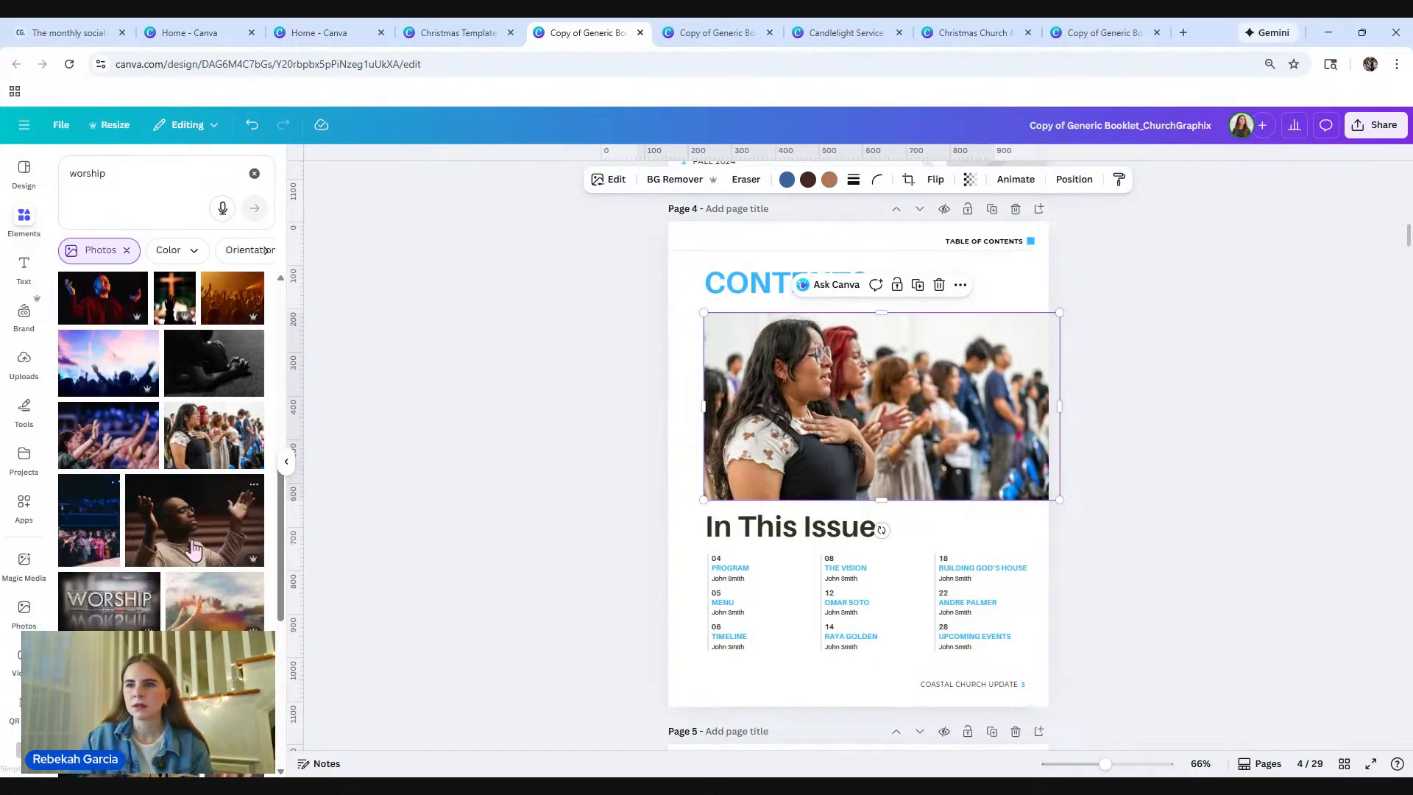
scroll(192, 548, down, 3)
scroll(192, 548, down, 2)
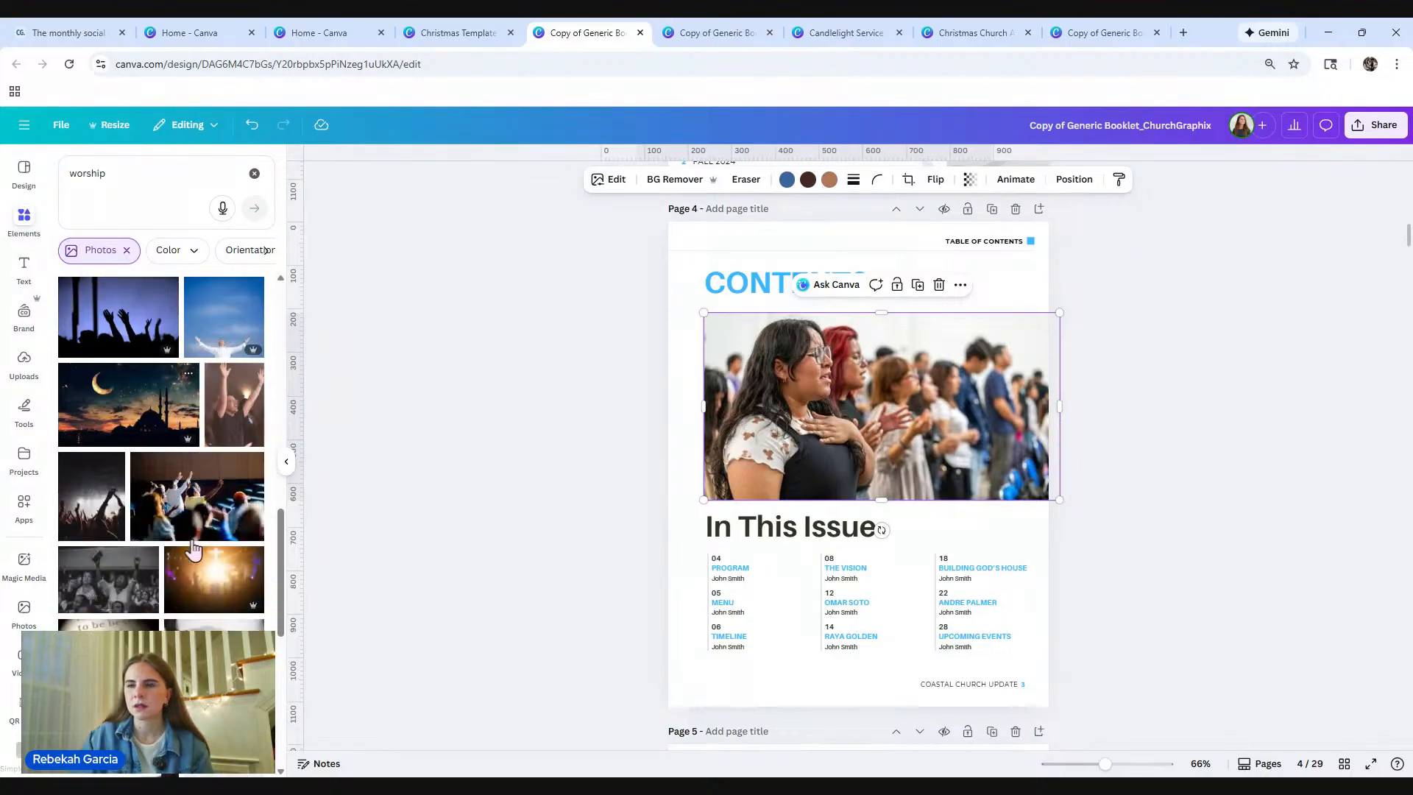
click(1175, 440)
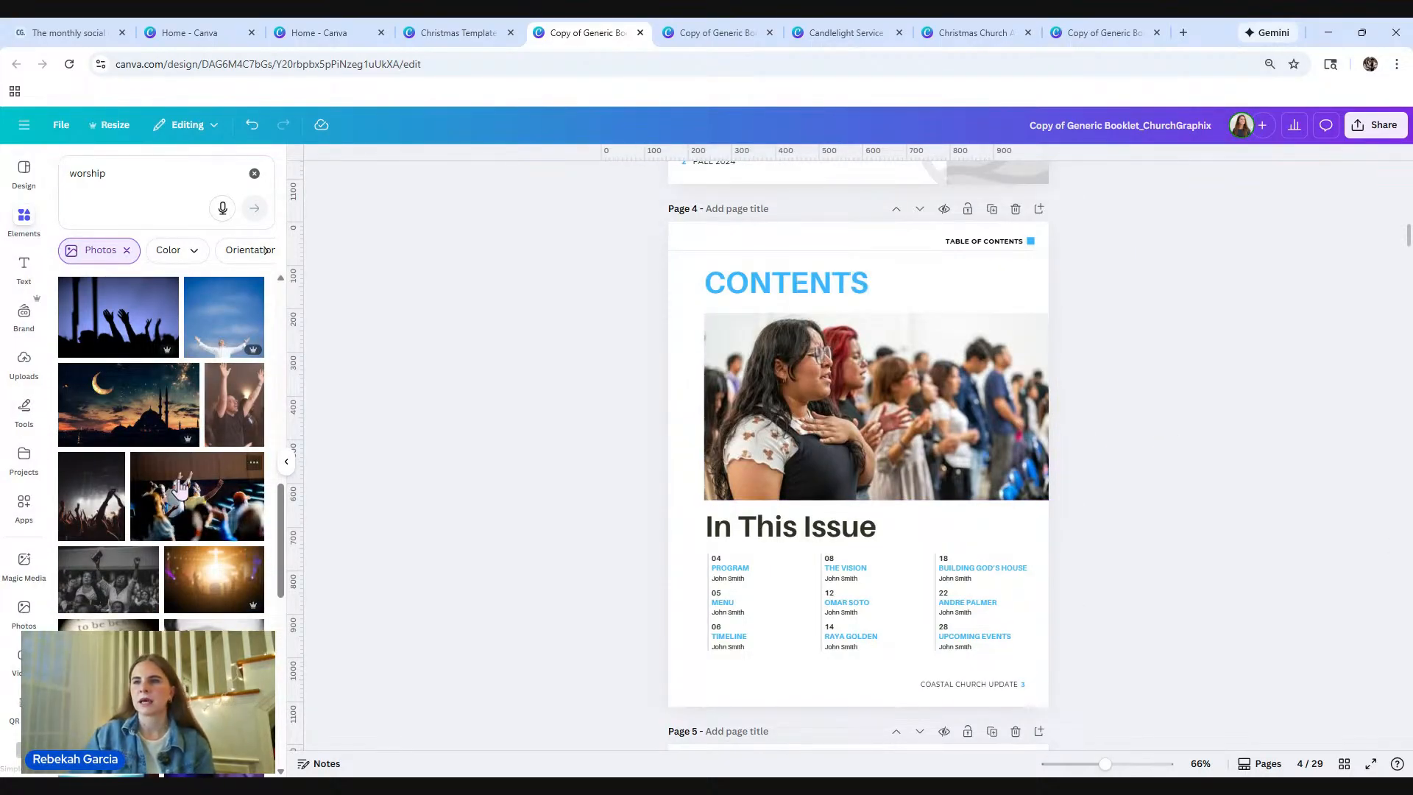
drag(181, 487, 876, 406)
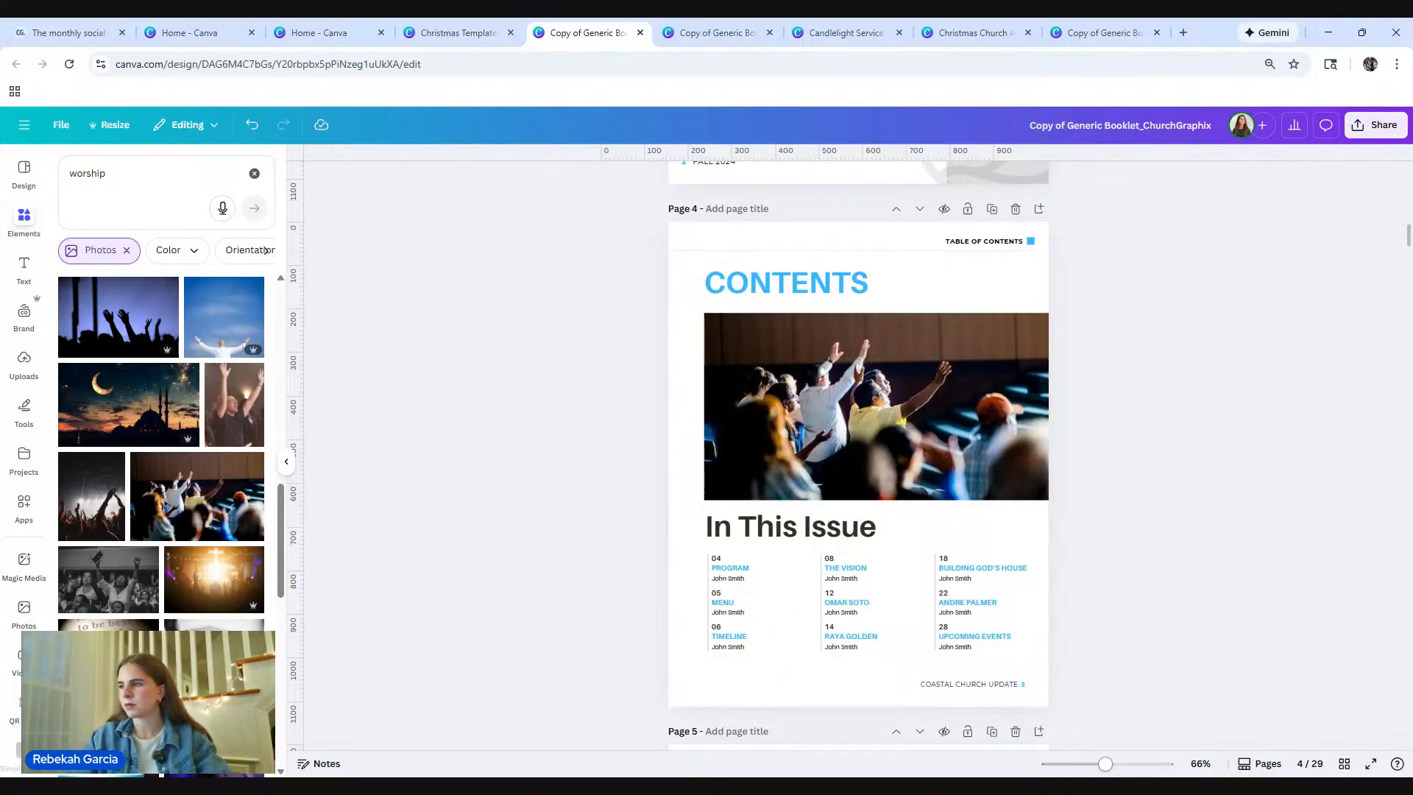
Step: Shift the TIMELINE title, the author name under PROGRAM and the number 05 slightly rightward out of alignment in the first contents column
drag(1105, 764, 1129, 765)
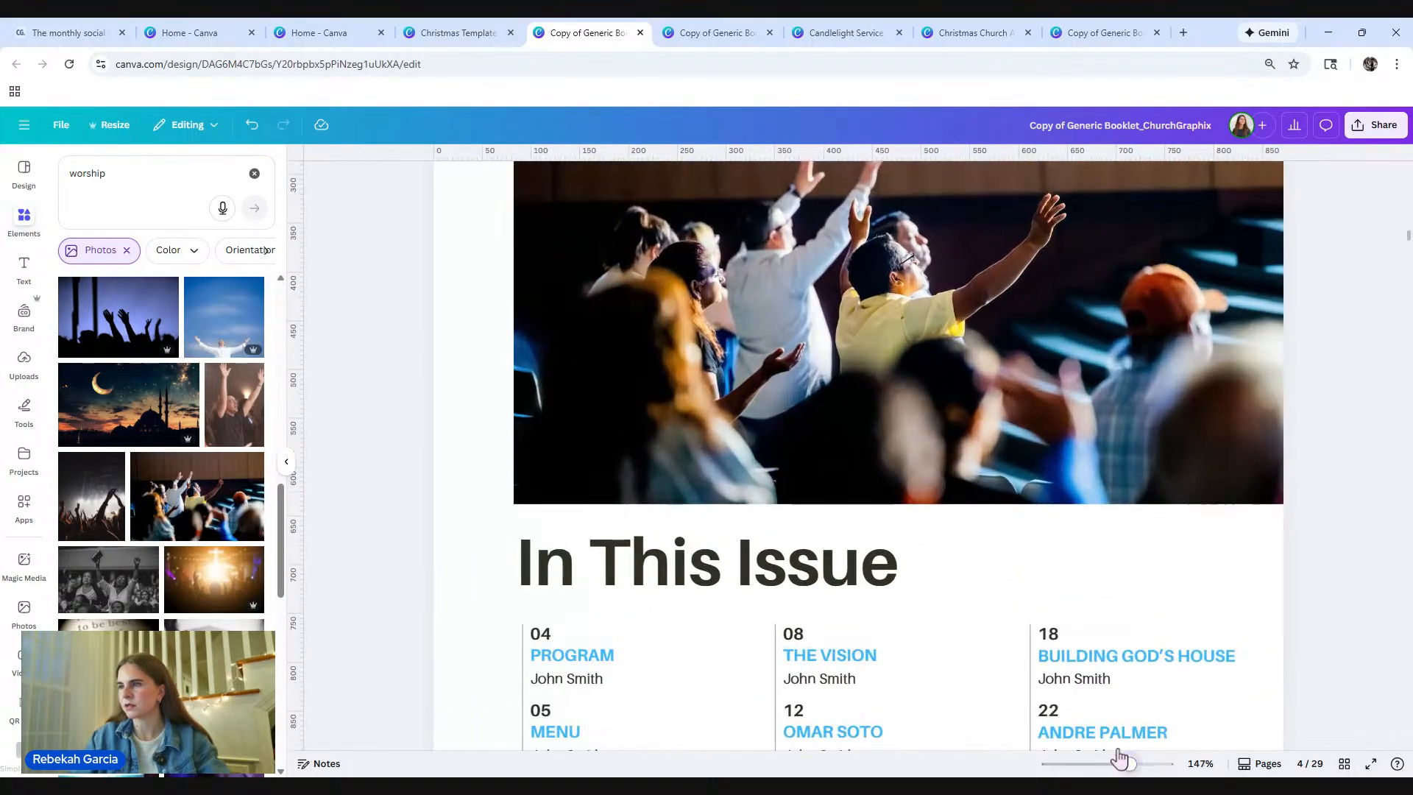
scroll(883, 511, down, 3)
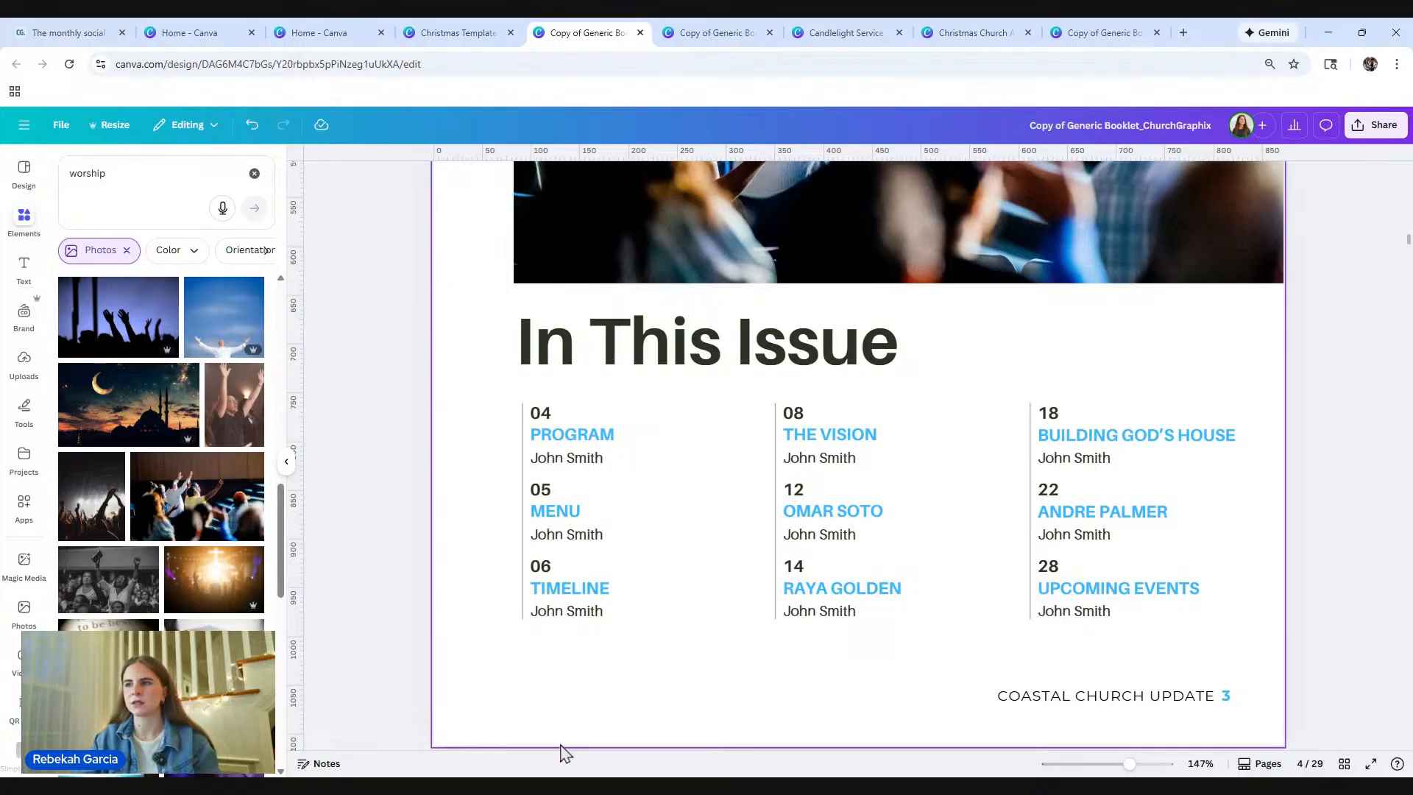
drag(589, 593, 599, 590)
mouse_move(583, 457)
mouse_down()
mouse_move(604, 469)
mouse_move(608, 453)
mouse_up()
click(550, 494)
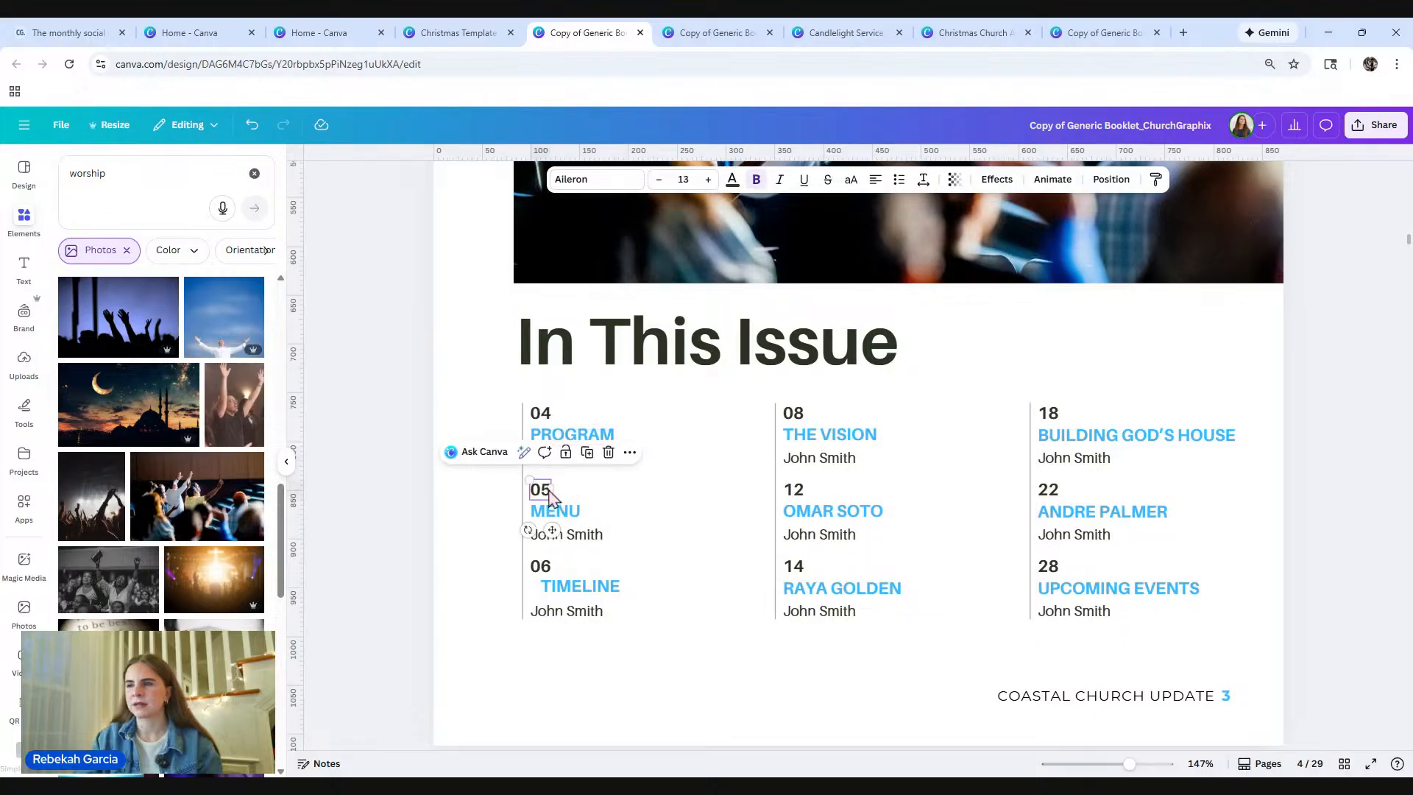
drag(552, 497, 556, 497)
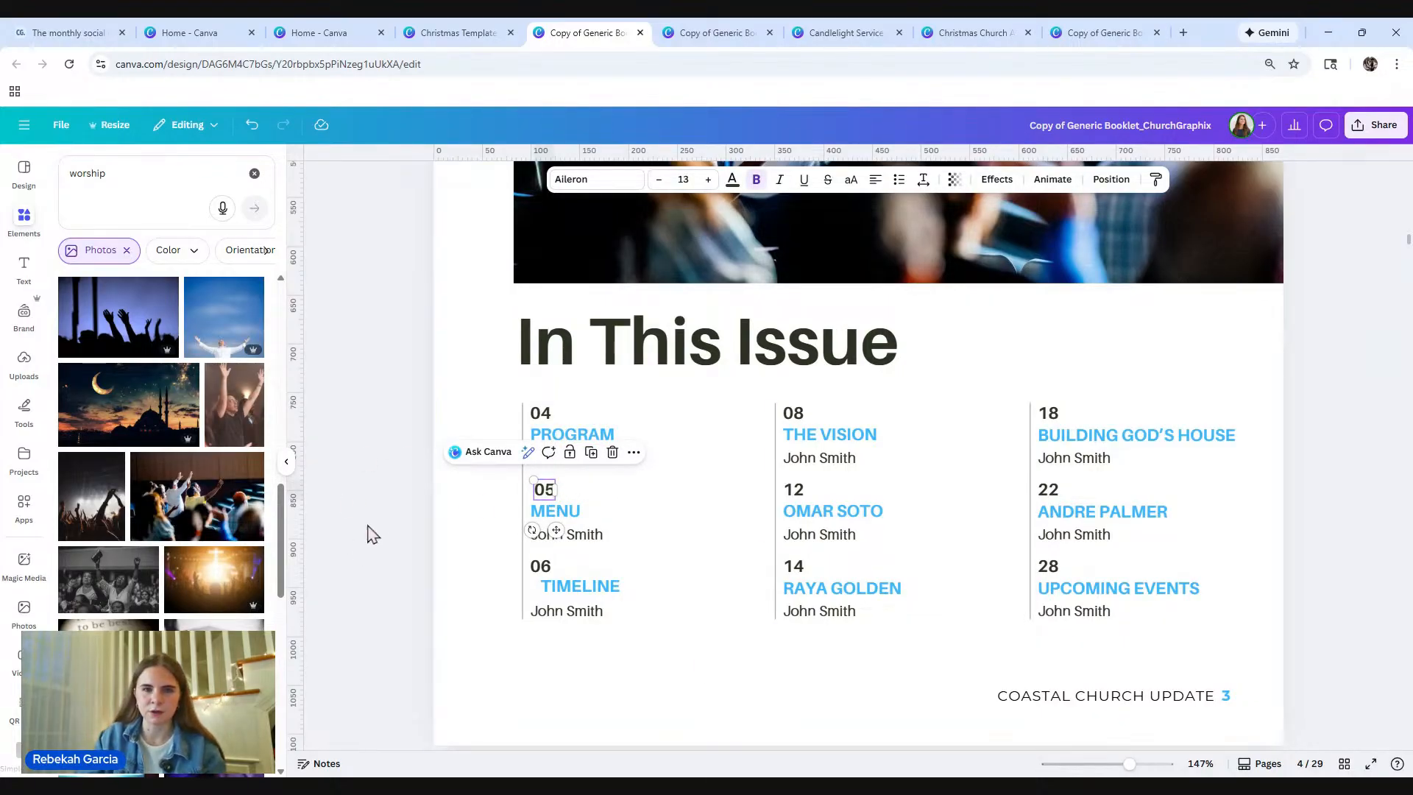
click(453, 528)
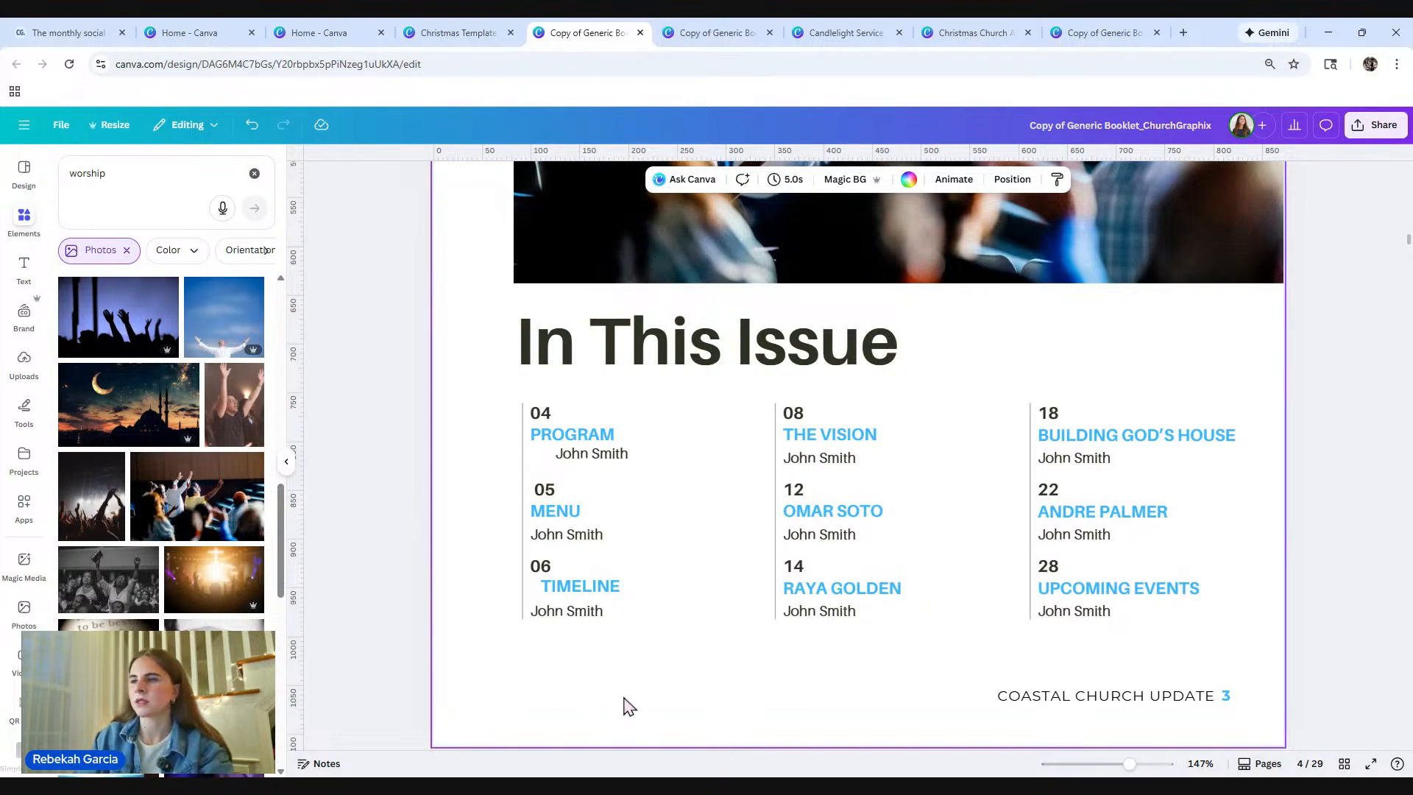
Step: Left-align all the numbers, titles and author names in the first column under In This Issue
drag(627, 662, 536, 385)
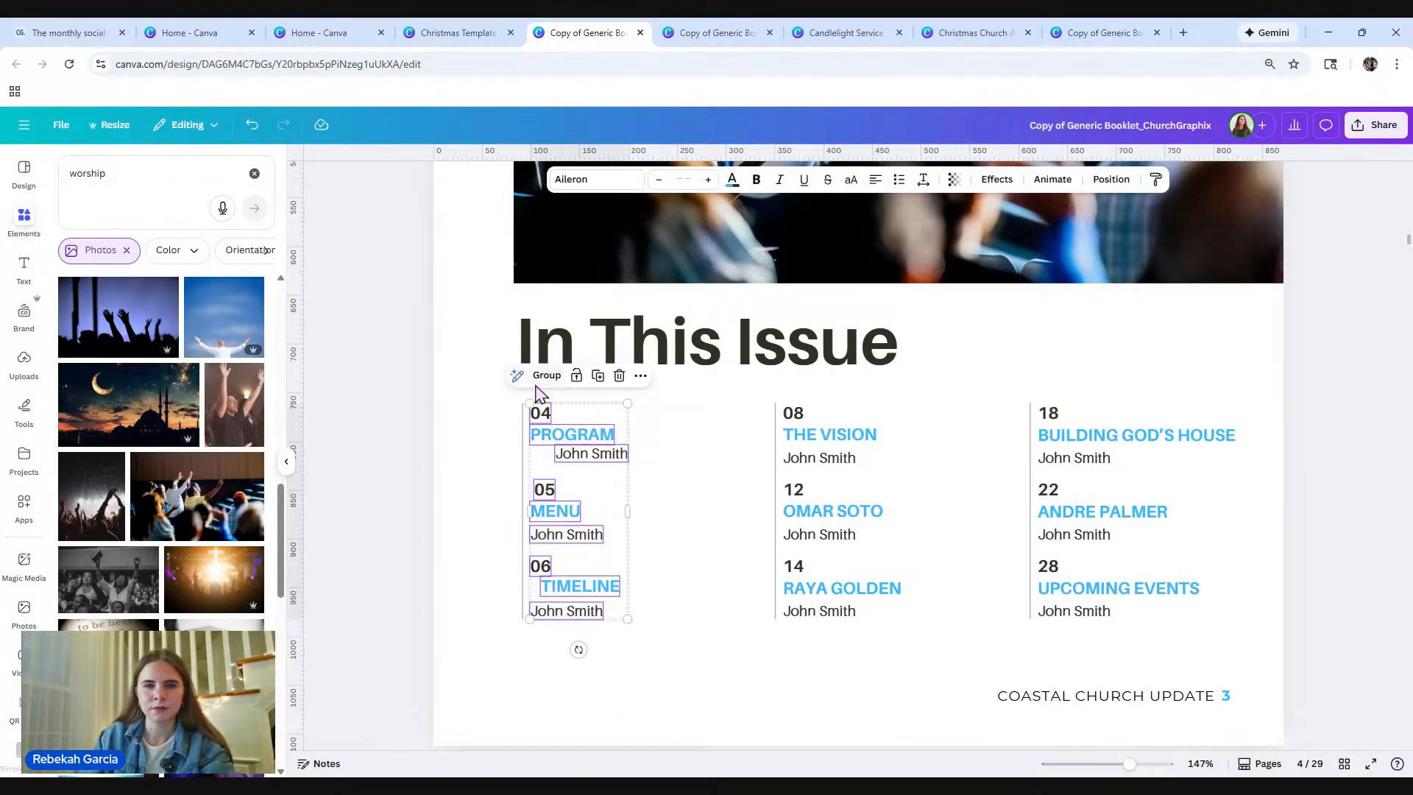
click(1113, 181)
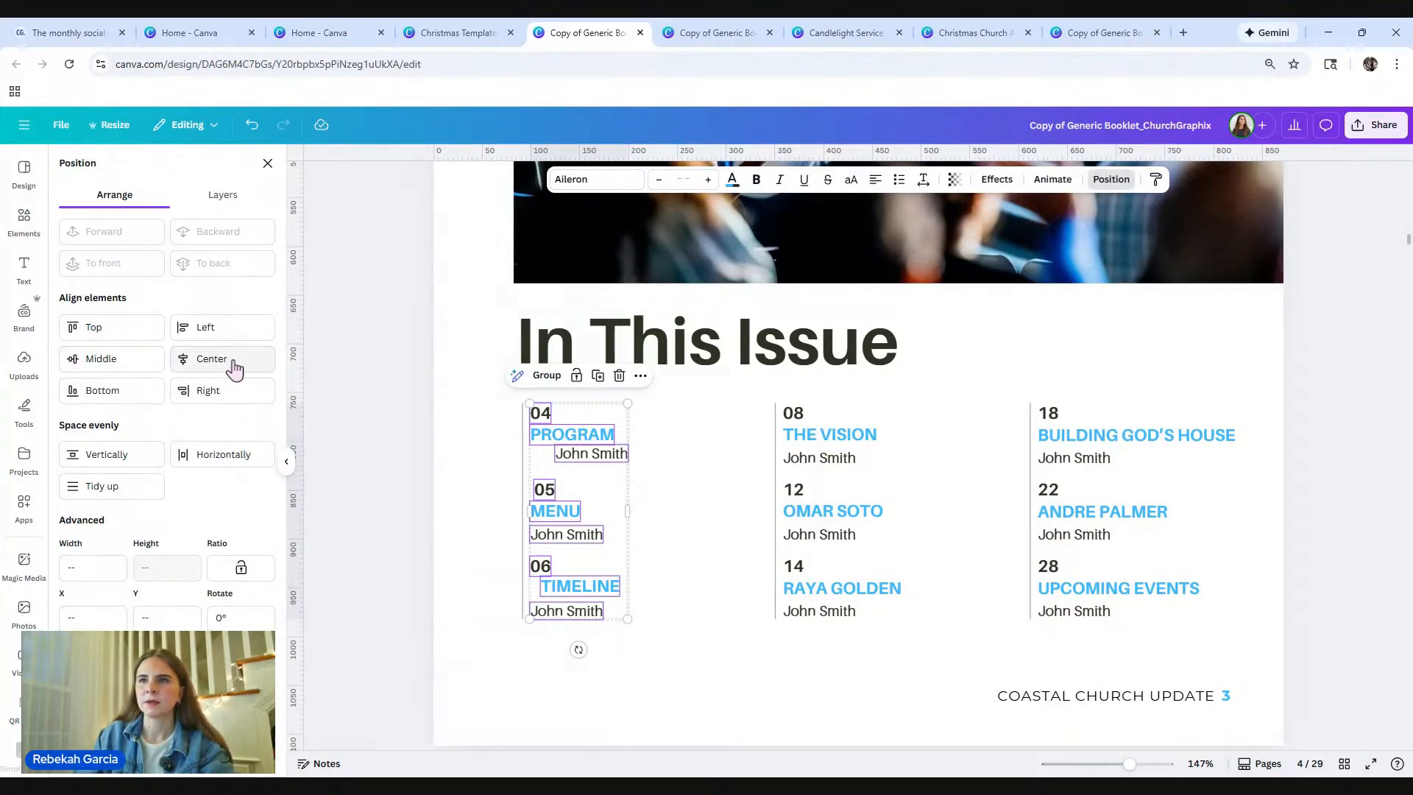
click(219, 335)
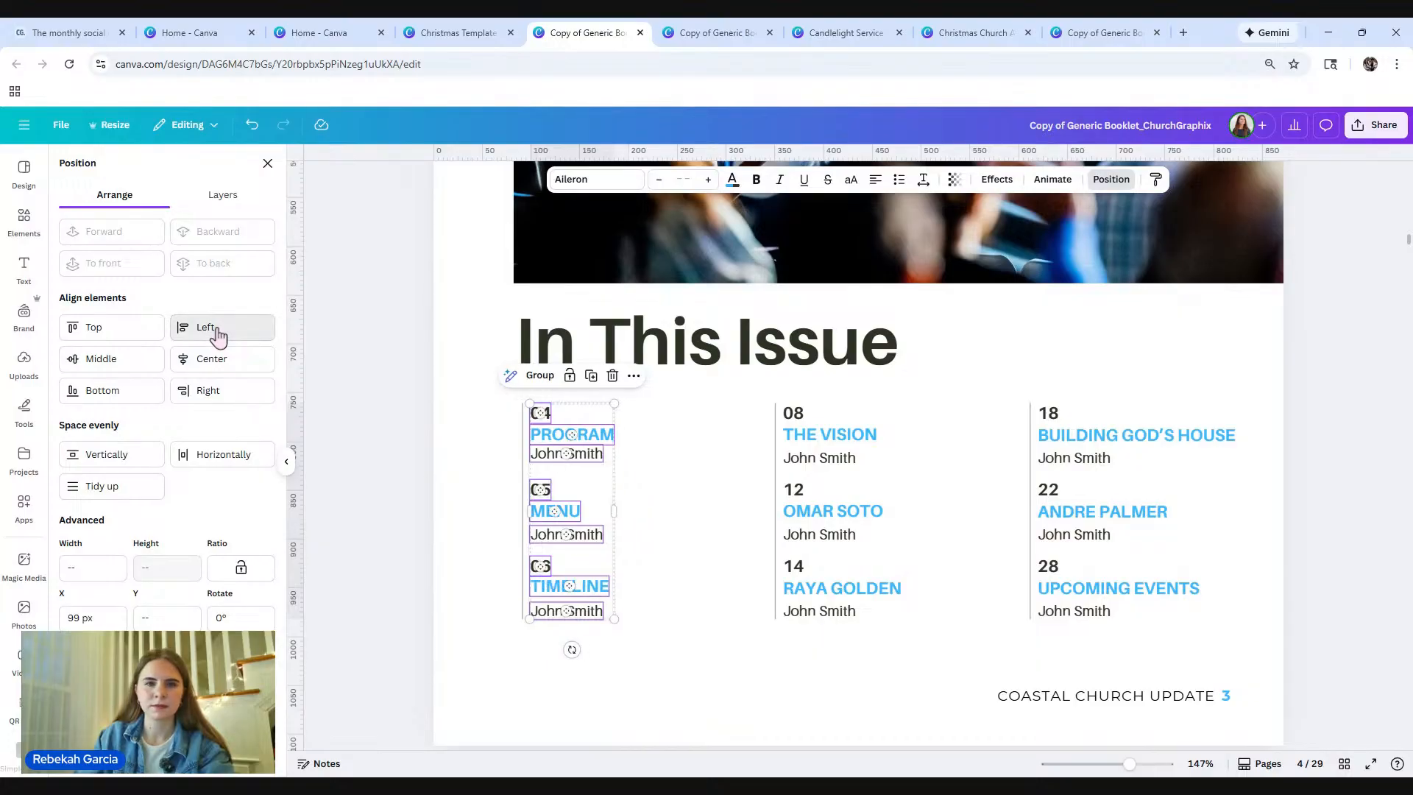
click(705, 502)
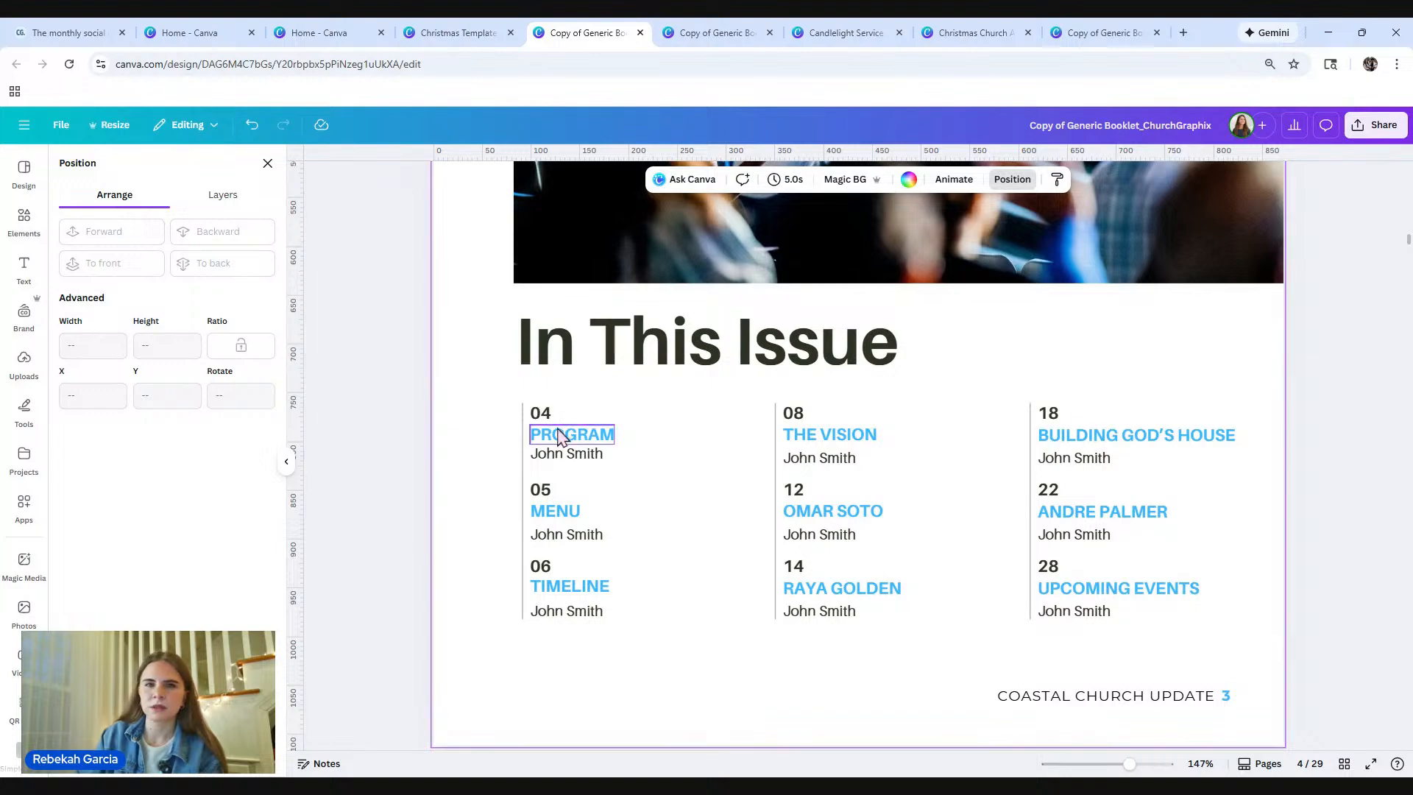
drag(577, 640, 541, 406)
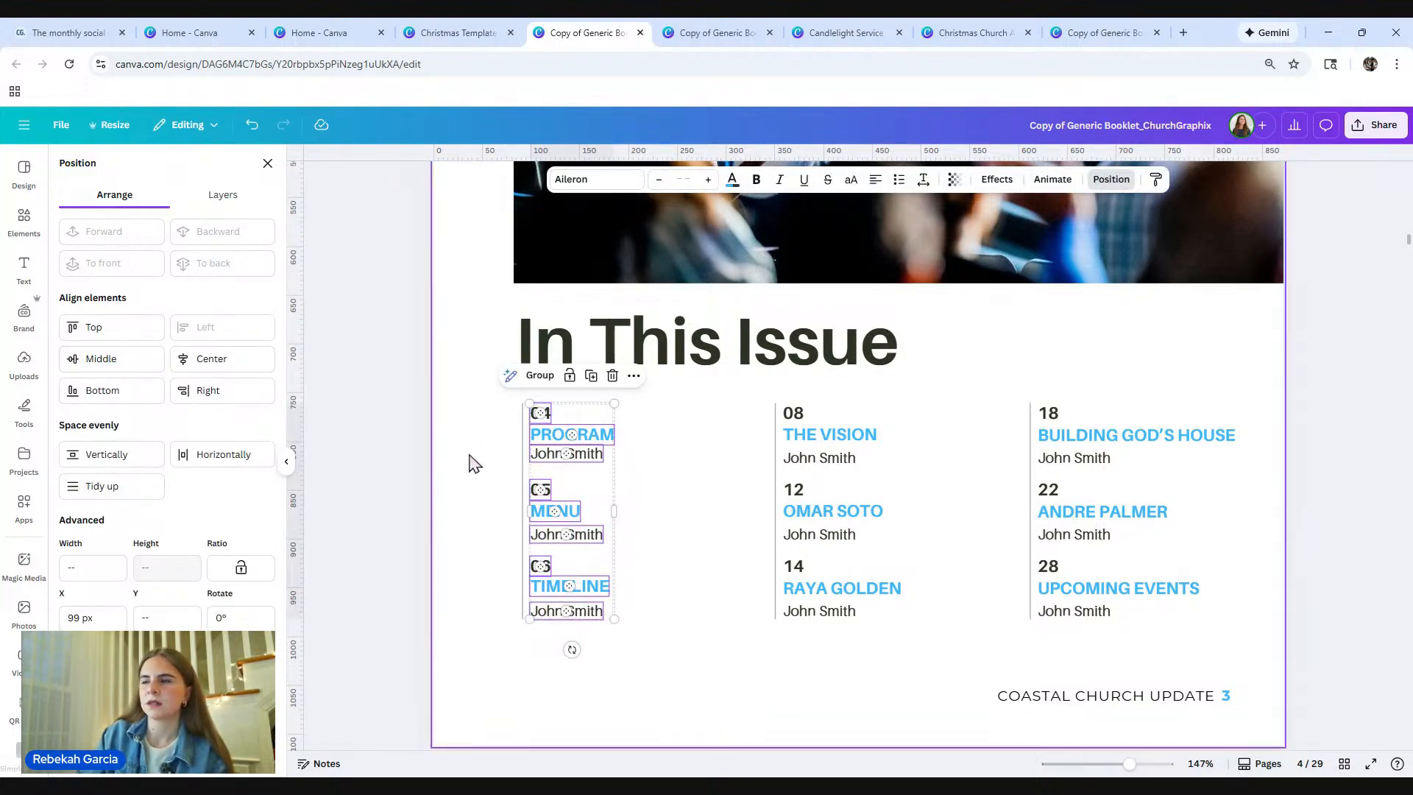
click(750, 523)
Step: Review the layout and text of the Program page and the Menu page
scroll(751, 522, down, 10)
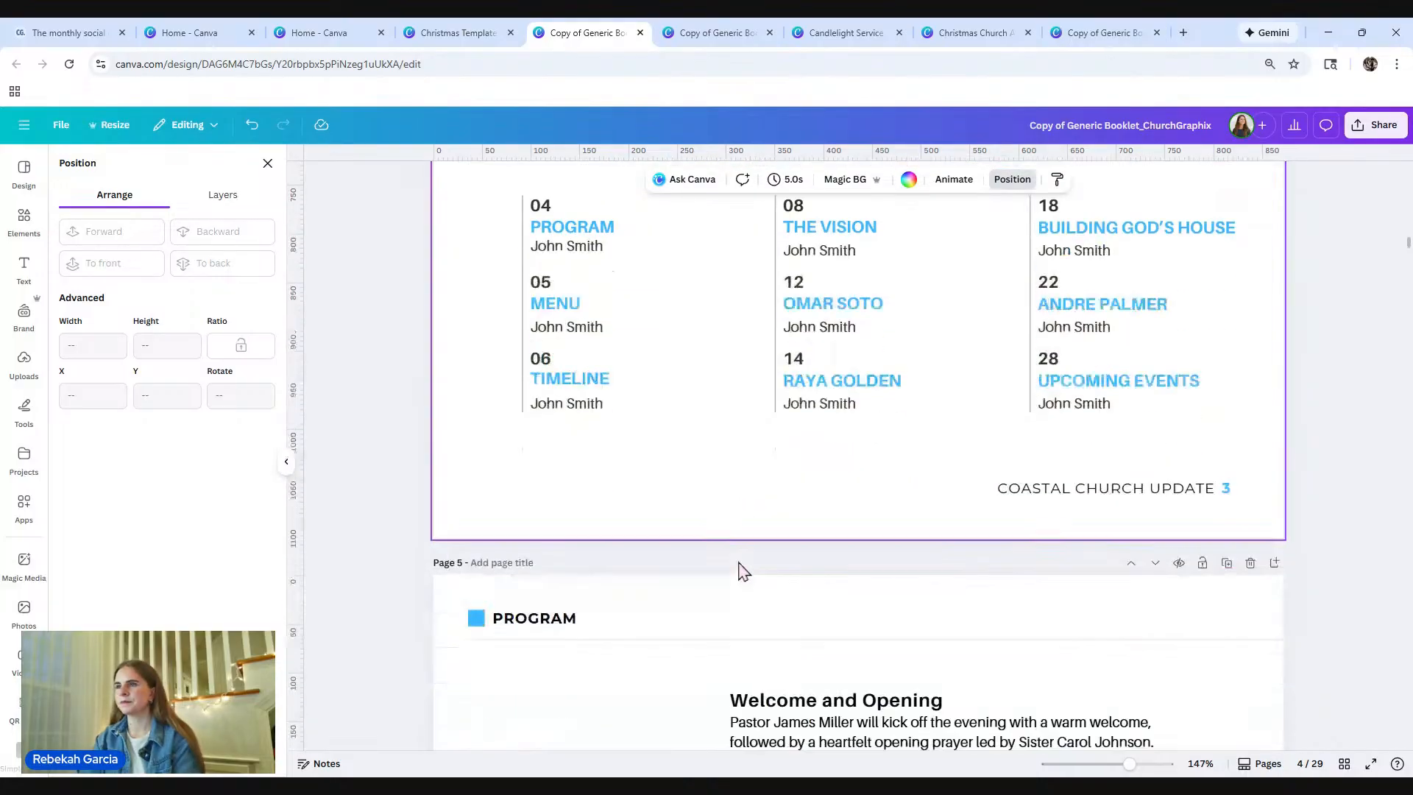
scroll(739, 576, down, 3)
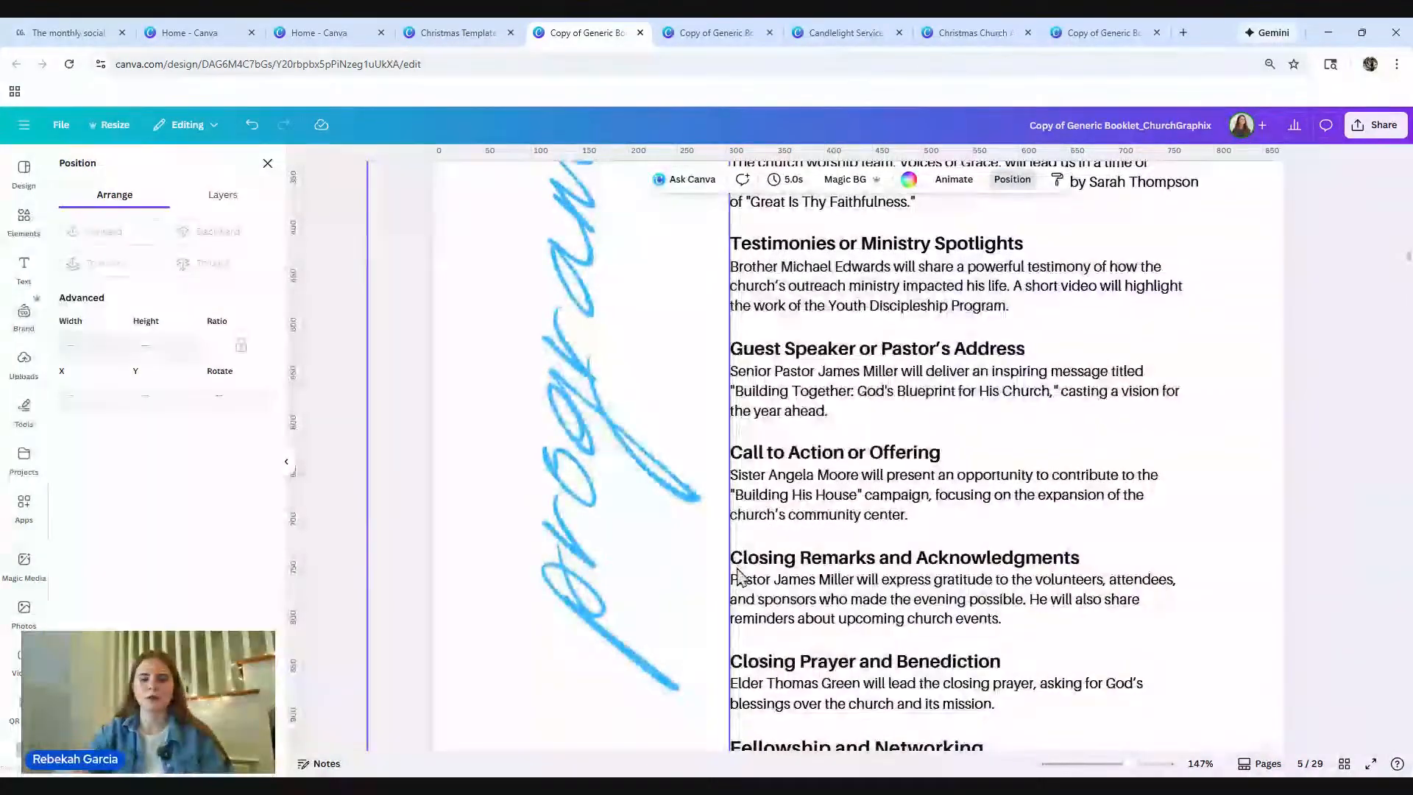
scroll(740, 576, down, 6)
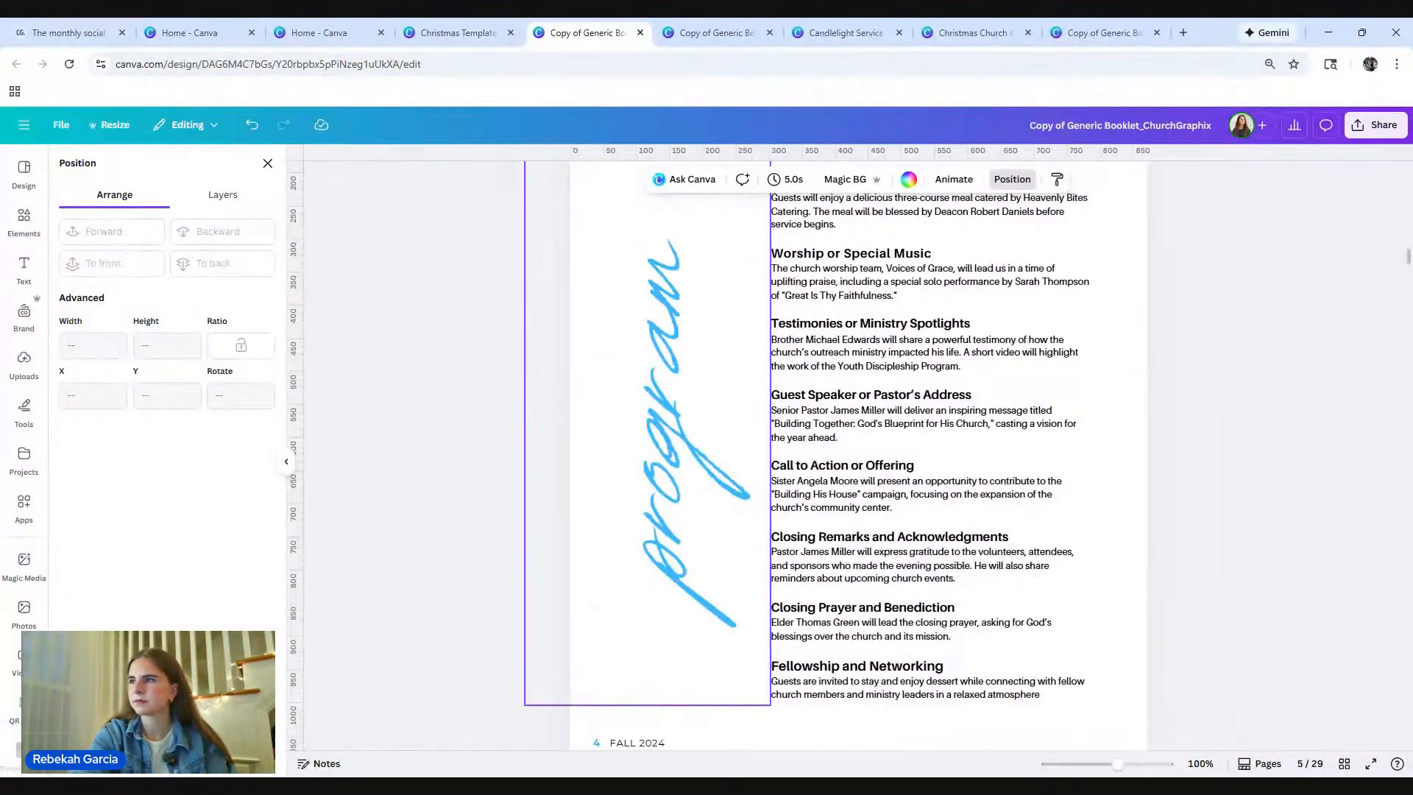
click(1274, 679)
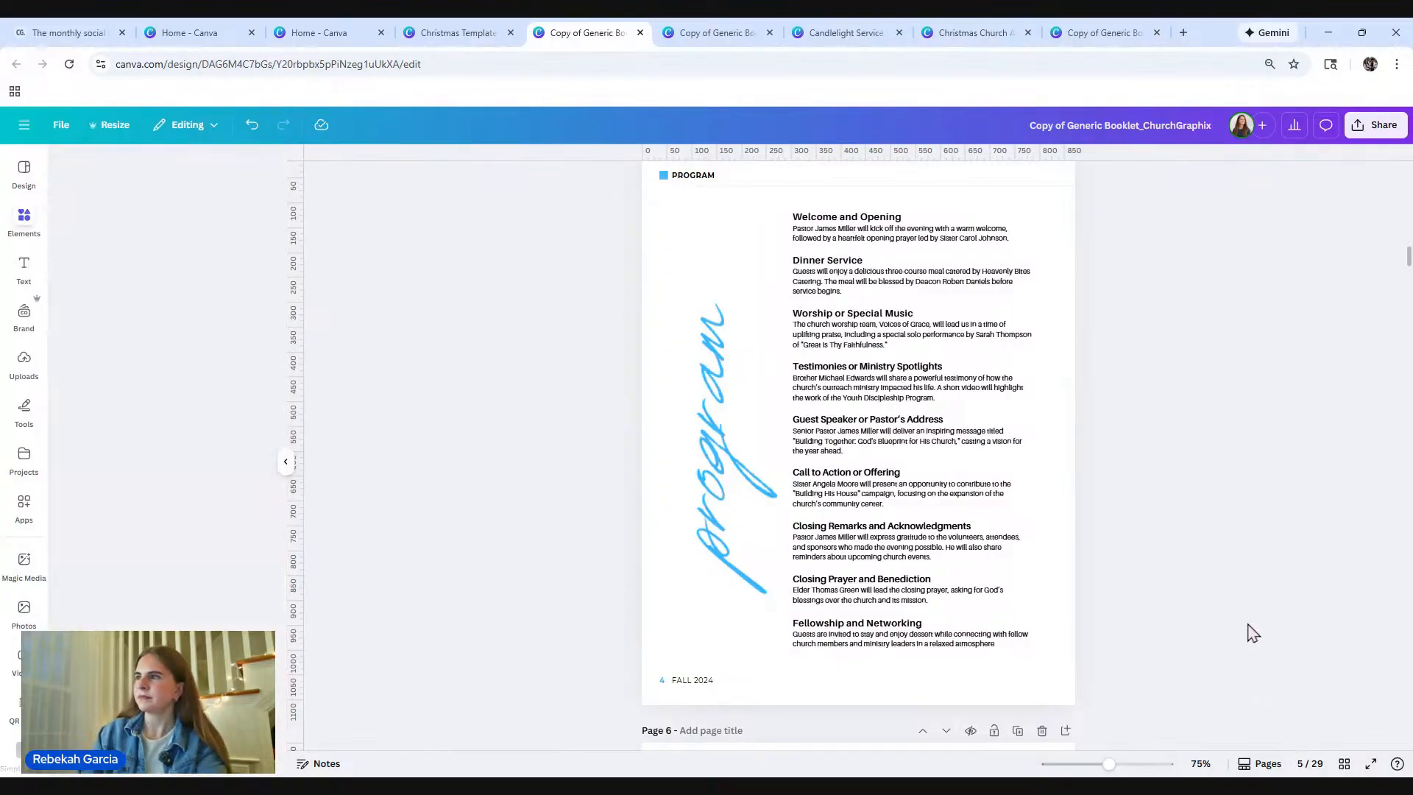
scroll(1249, 630, down, 1)
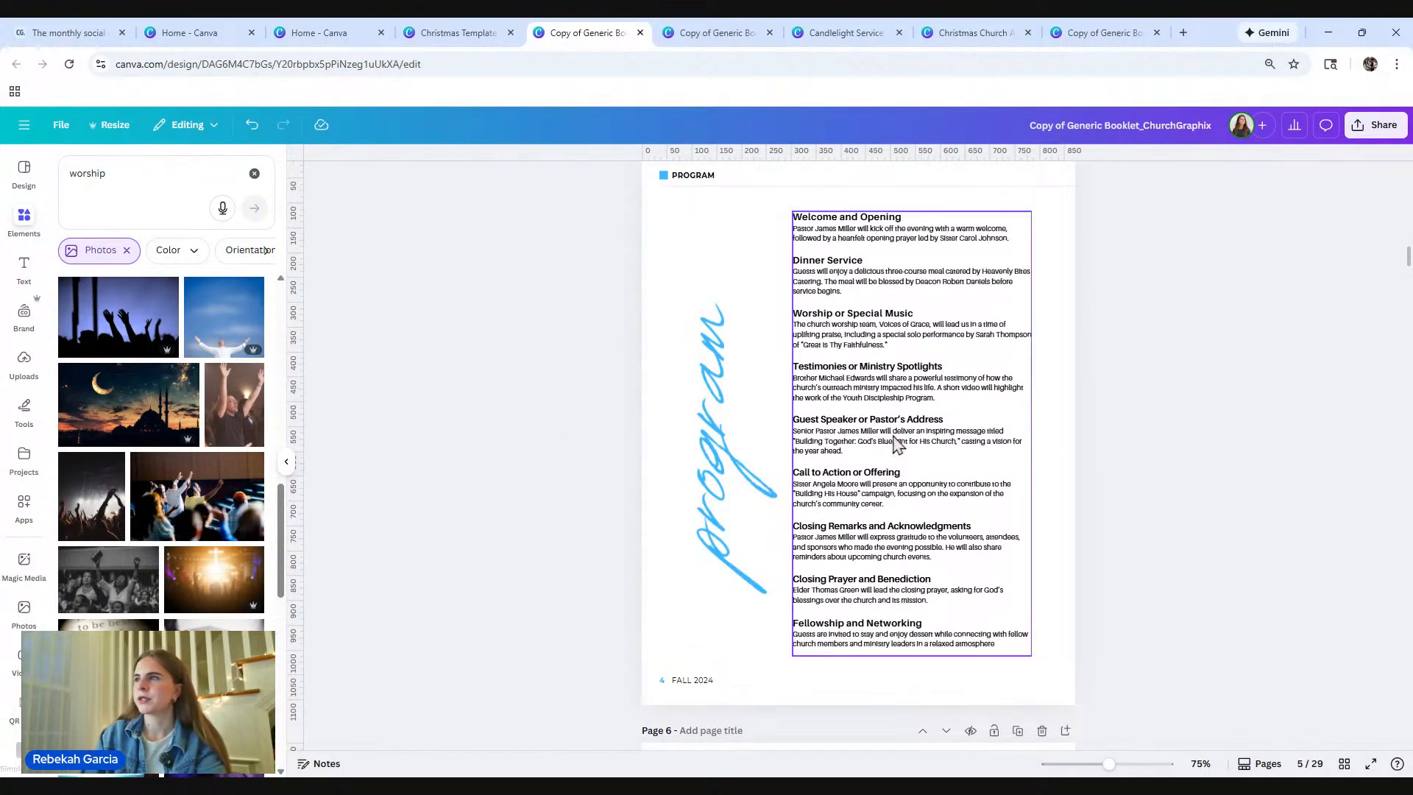
scroll(1038, 474, down, 5)
scroll(1036, 475, down, 4)
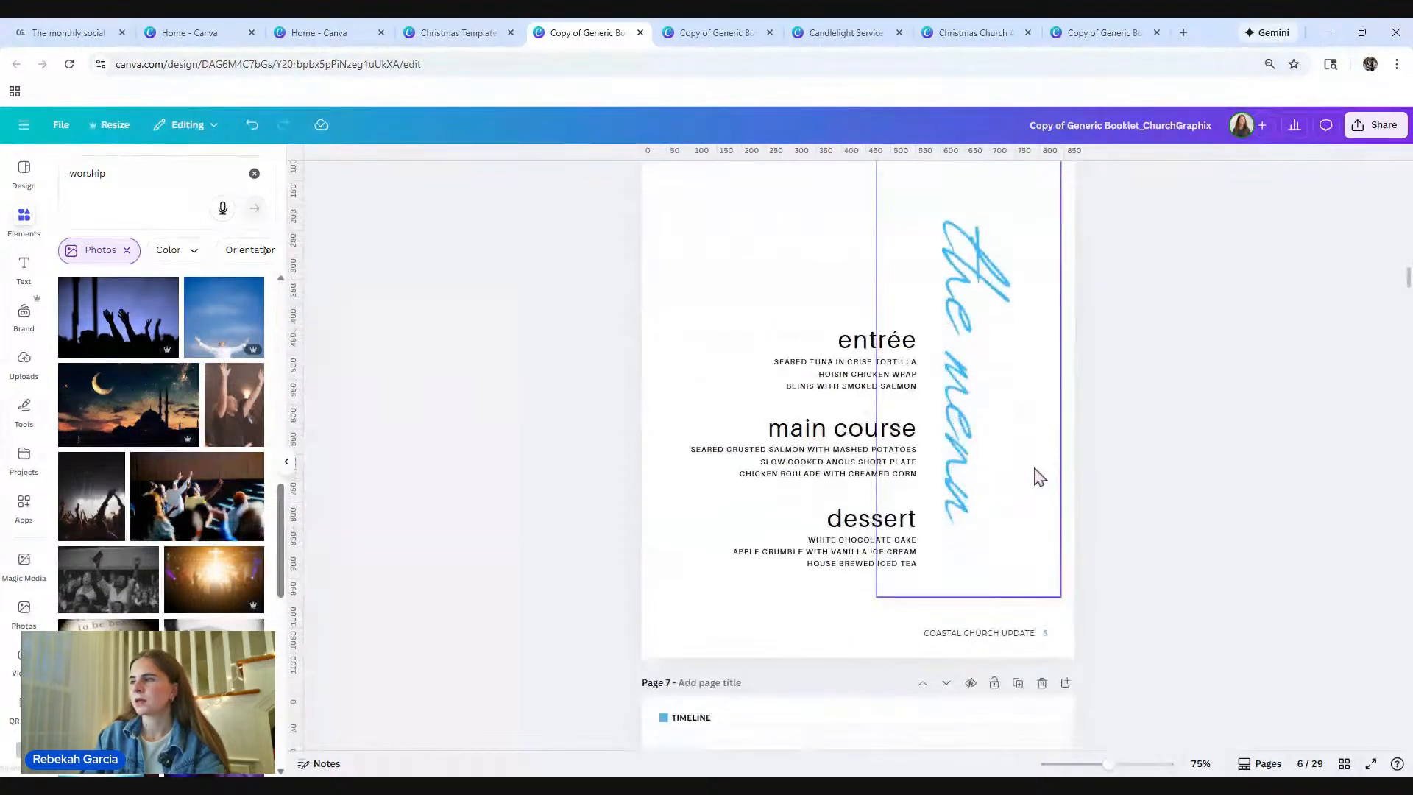
scroll(1027, 500, up, 4)
scroll(1037, 507, down, 4)
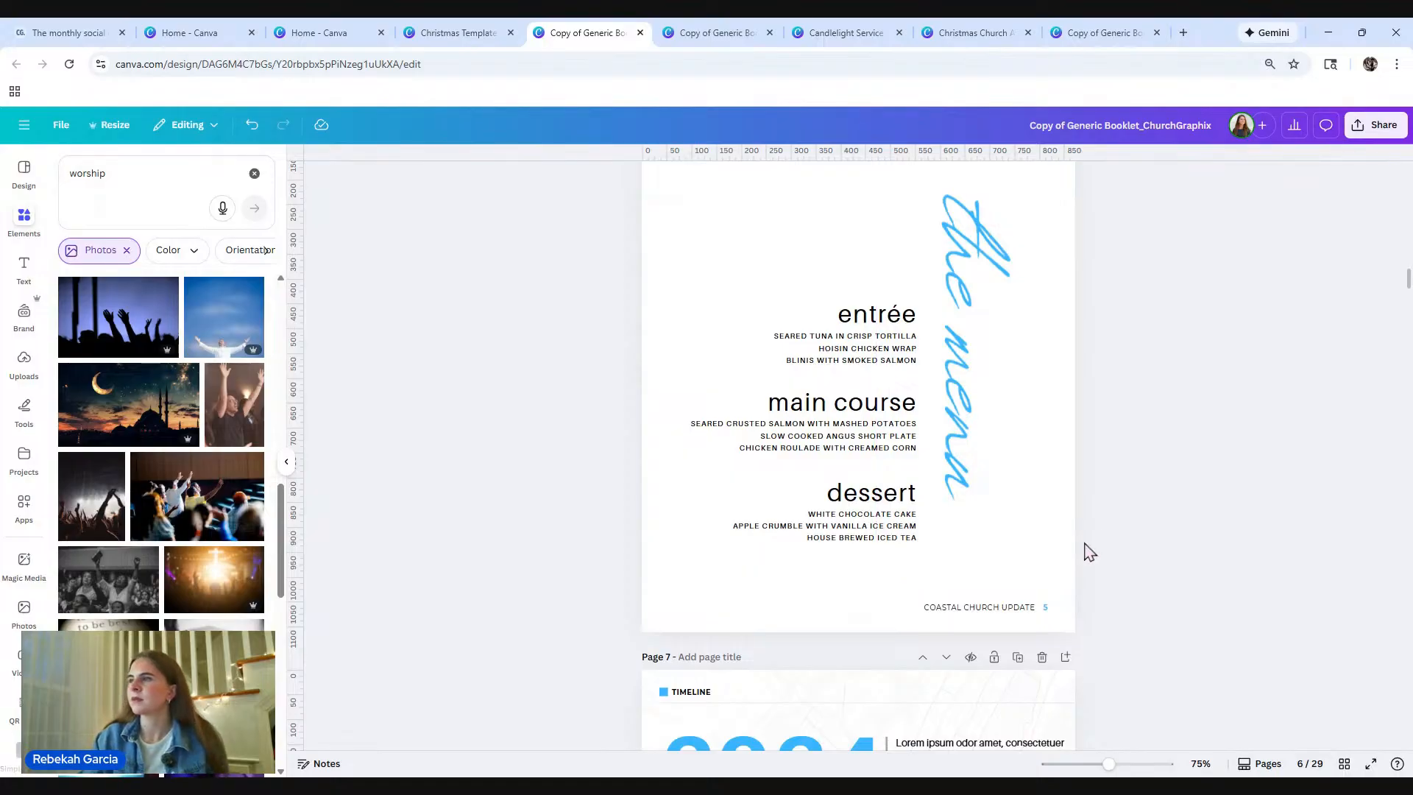
Step: Check the fonts and sizes of the entrée heading, the script menu title and the entrée dishes on the Menu page
click(820, 324)
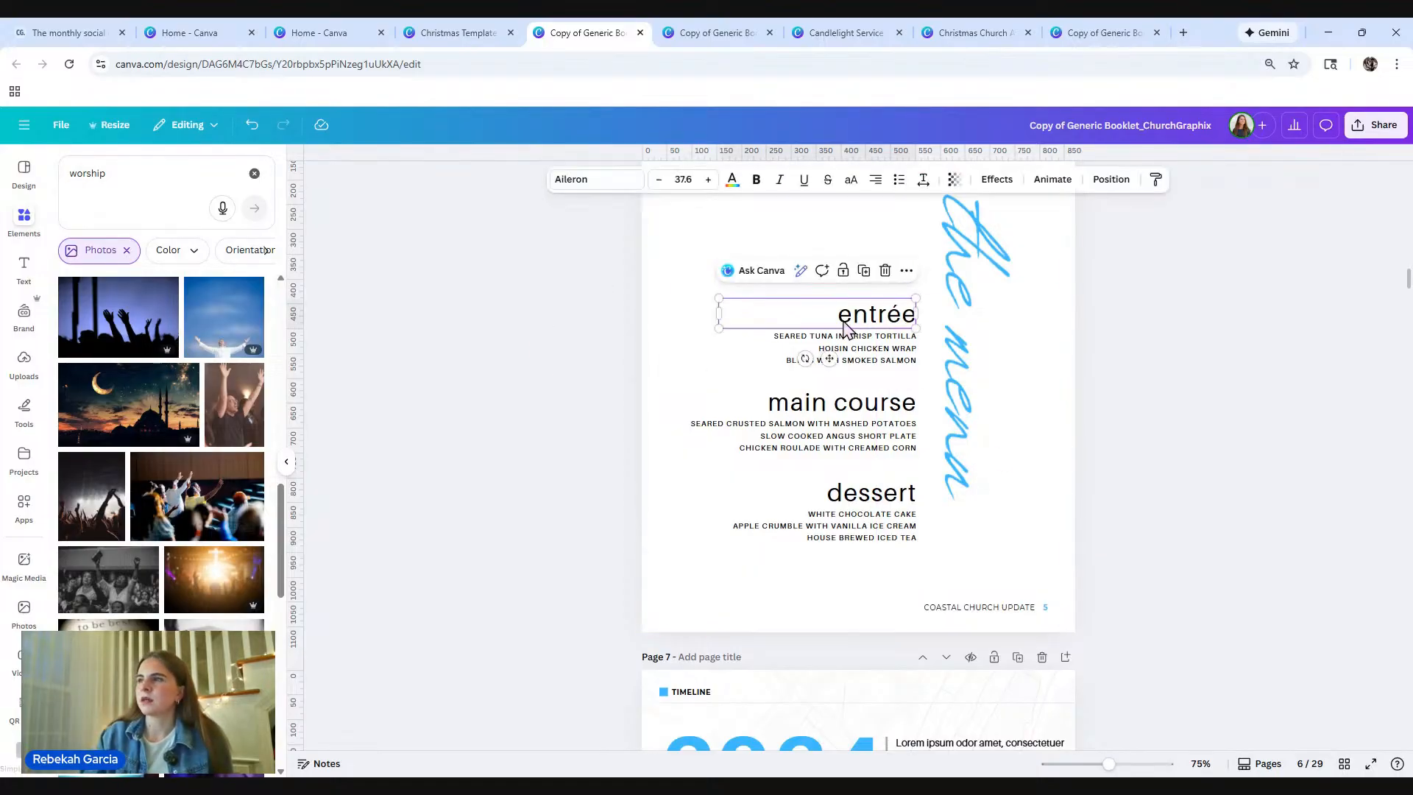
double_click(819, 324)
double_click(950, 346)
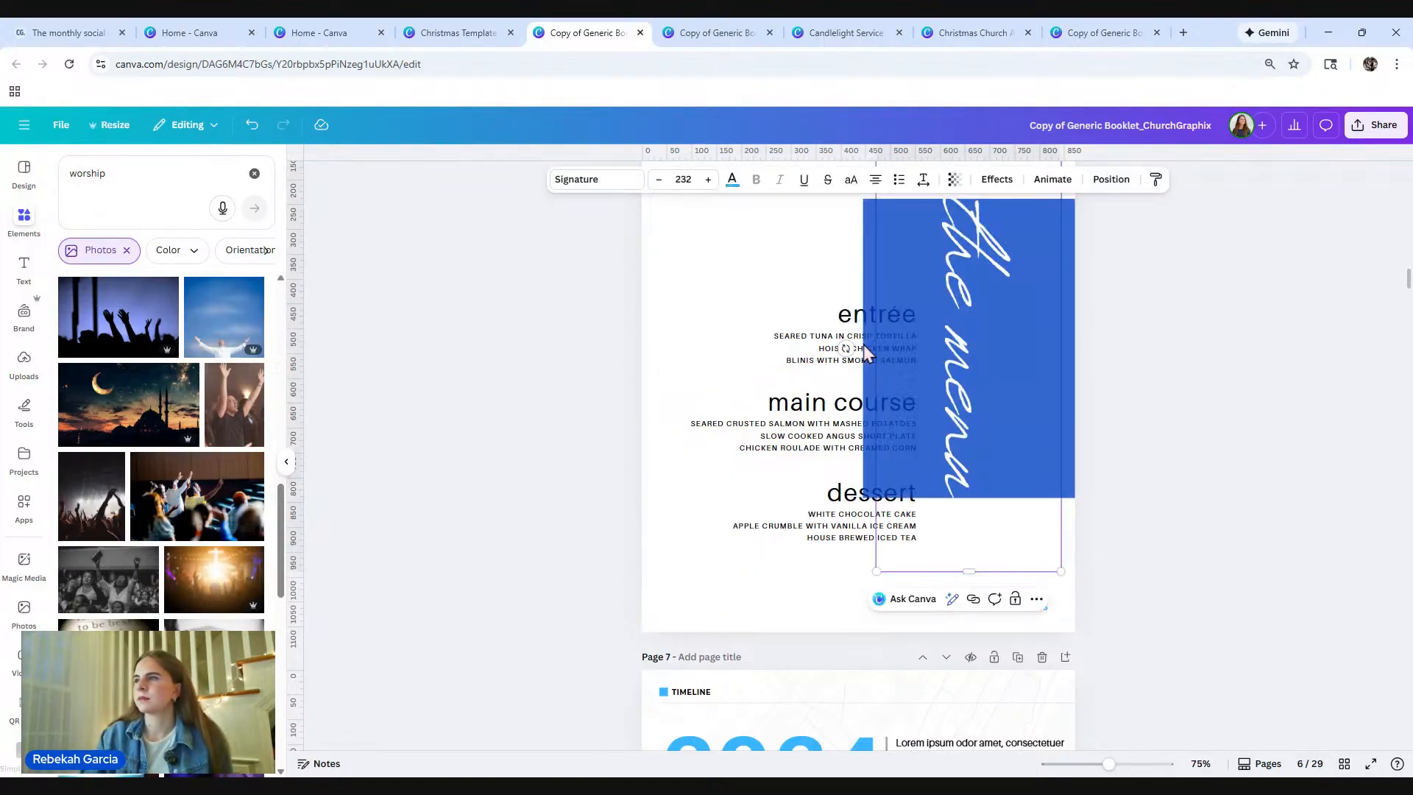
click(1153, 469)
triple_click(815, 342)
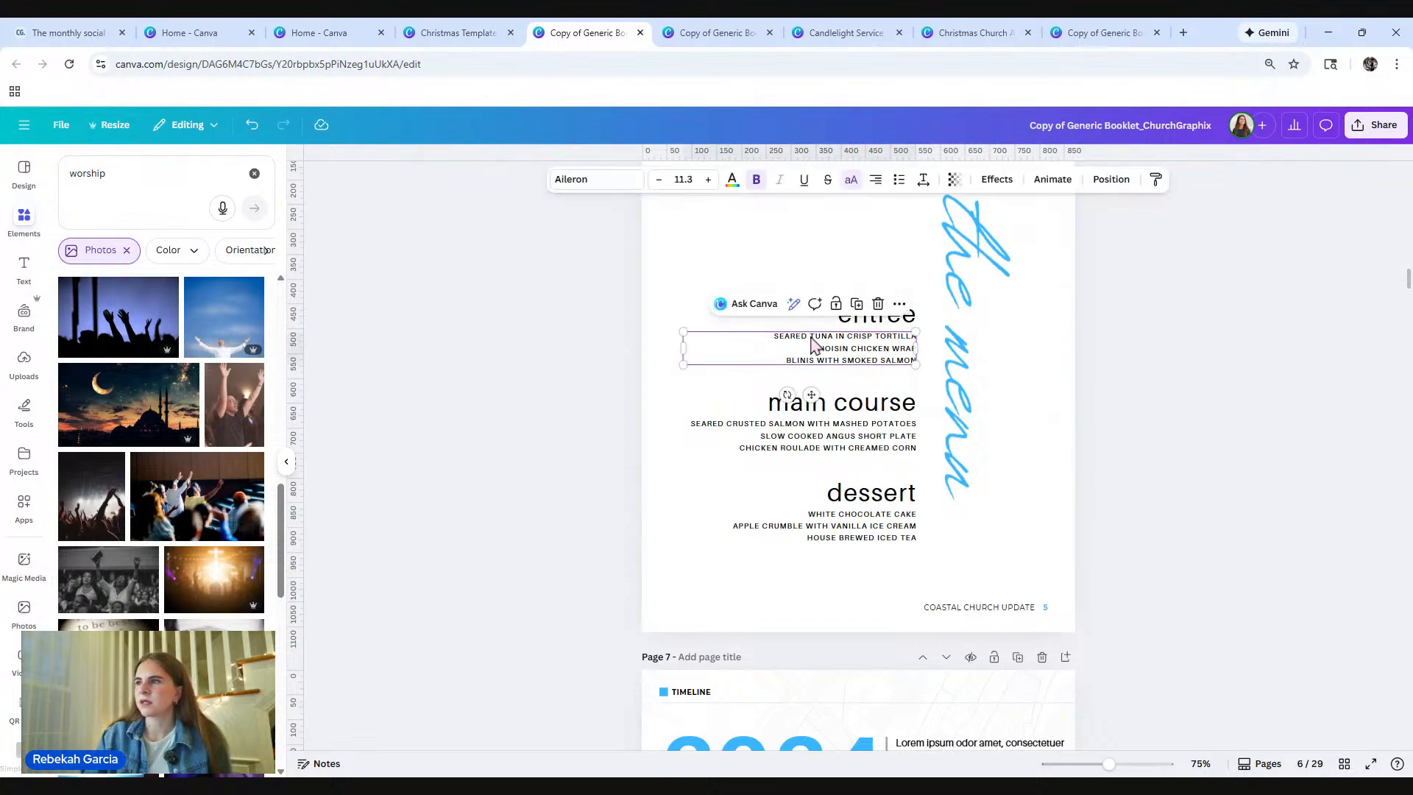
drag(749, 335, 987, 382)
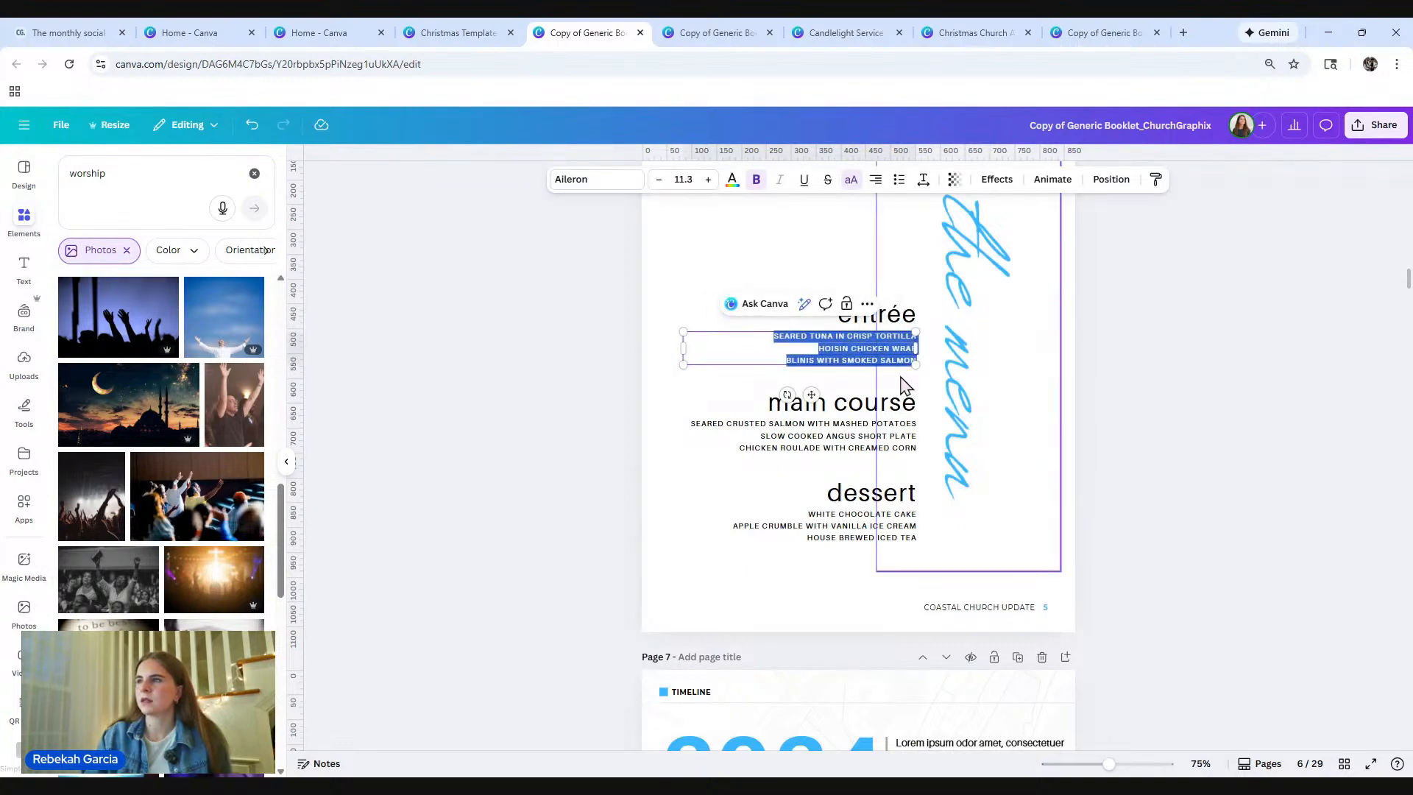
click(1210, 431)
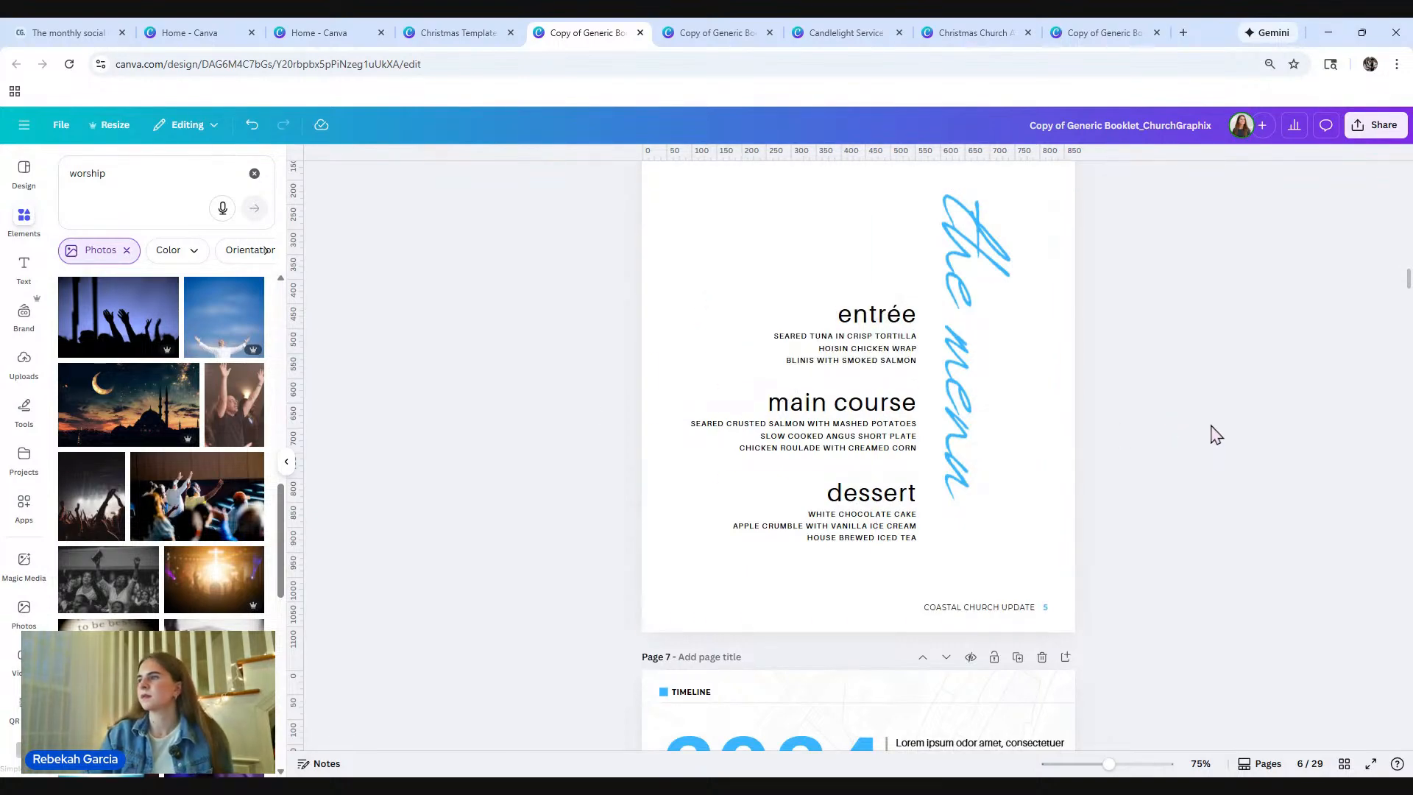
Step: Look over the two Timeline pages and compare them with the Menu, Program and Contents pages
scroll(1211, 433, up, 7)
scroll(1244, 424, down, 8)
scroll(1279, 419, down, 6)
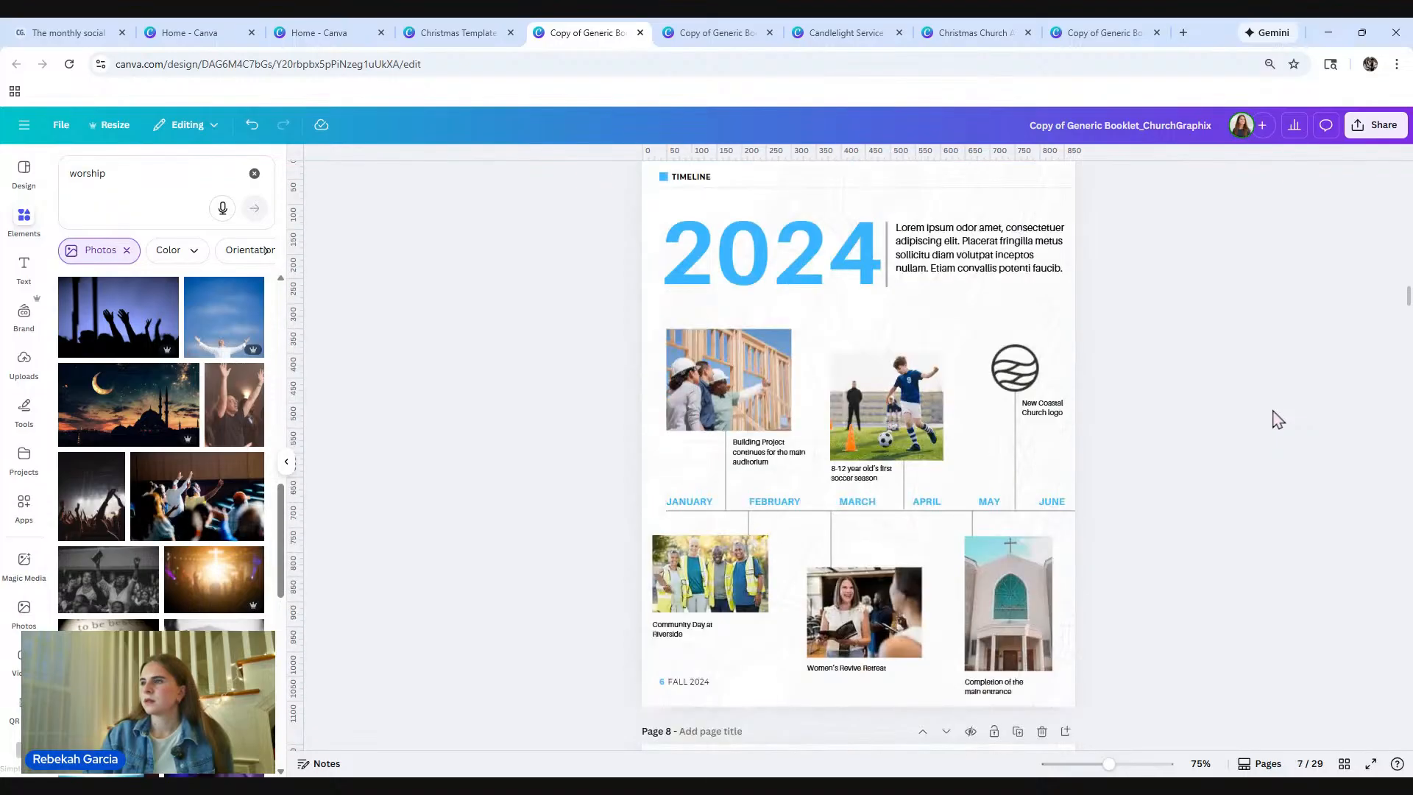
scroll(1278, 419, down, 5)
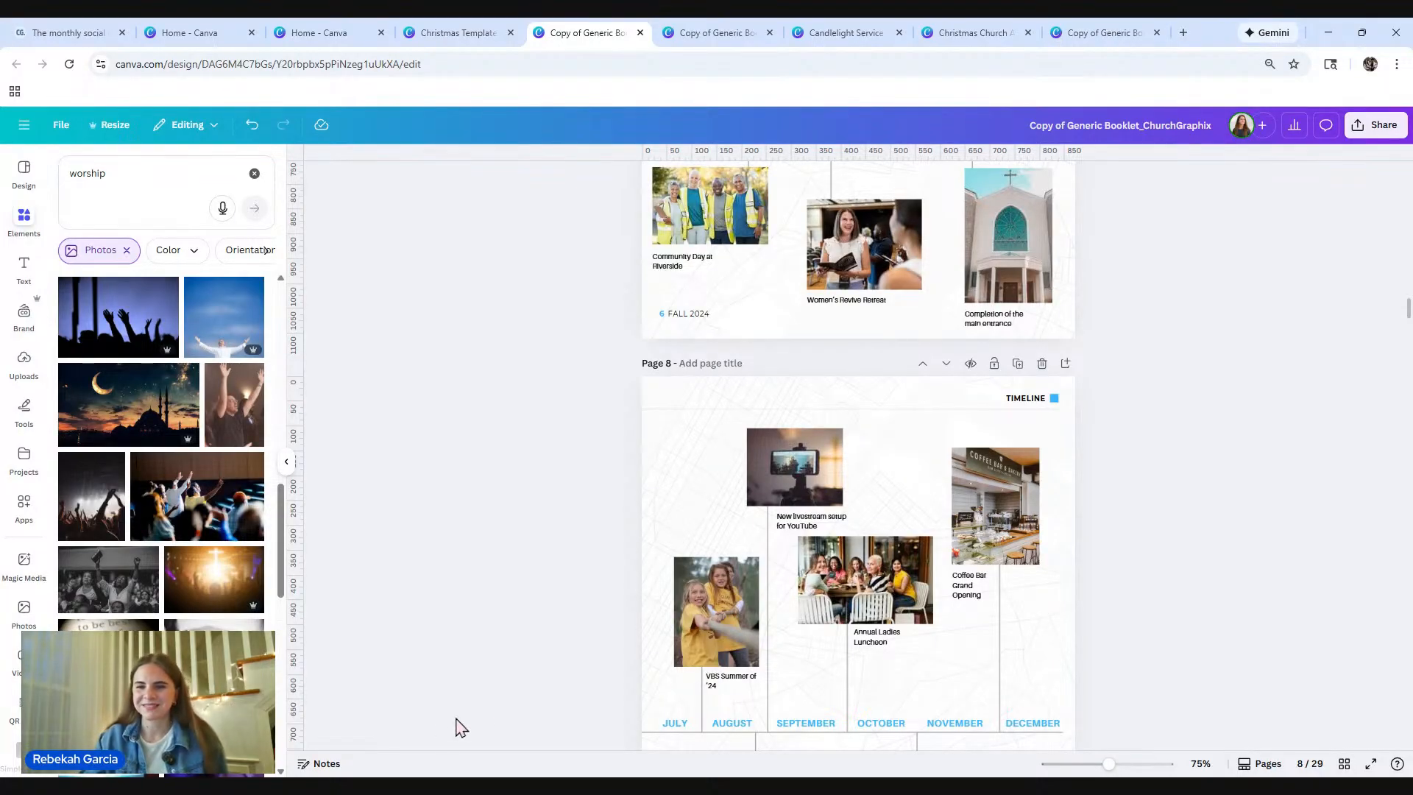
scroll(594, 669, up, 10)
scroll(599, 670, up, 3)
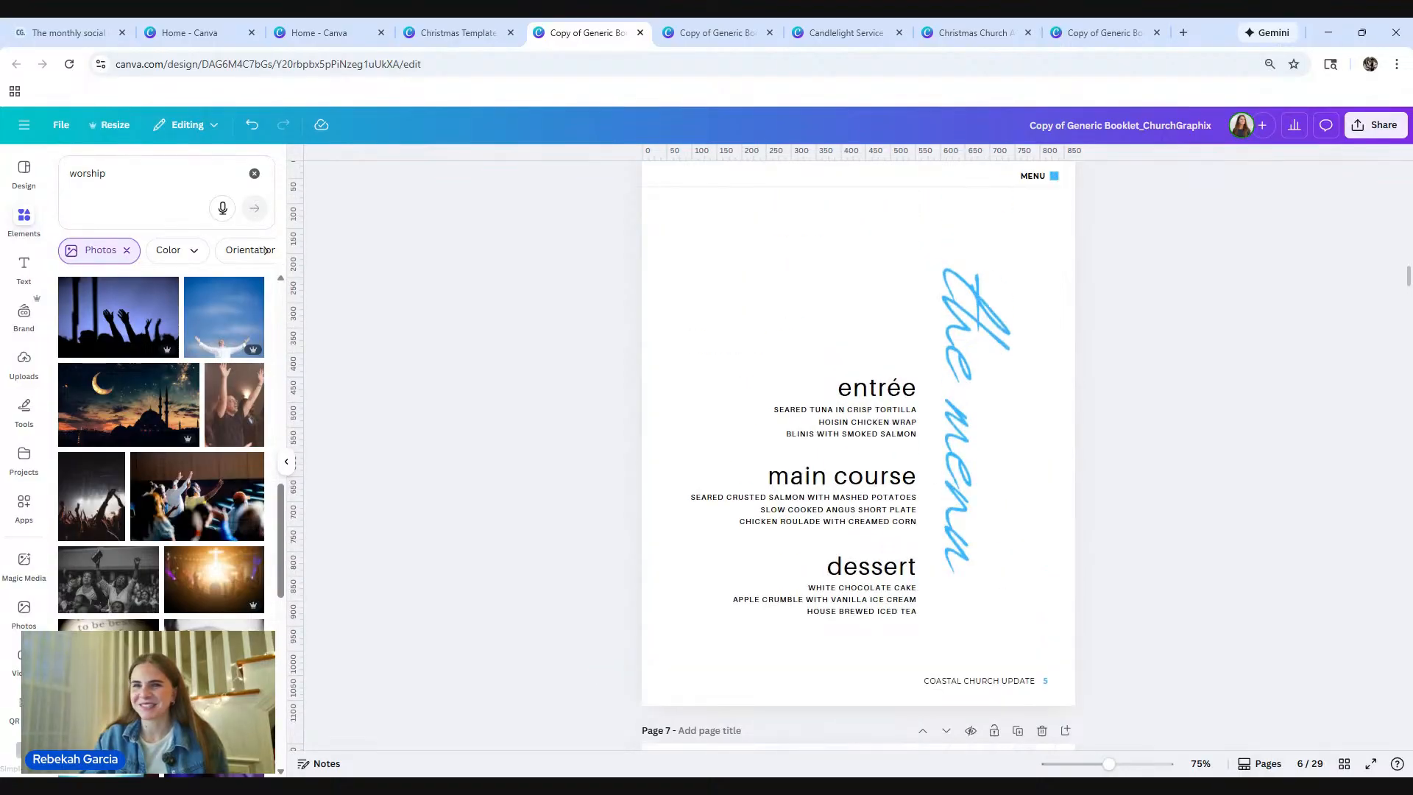
scroll(596, 664, up, 9)
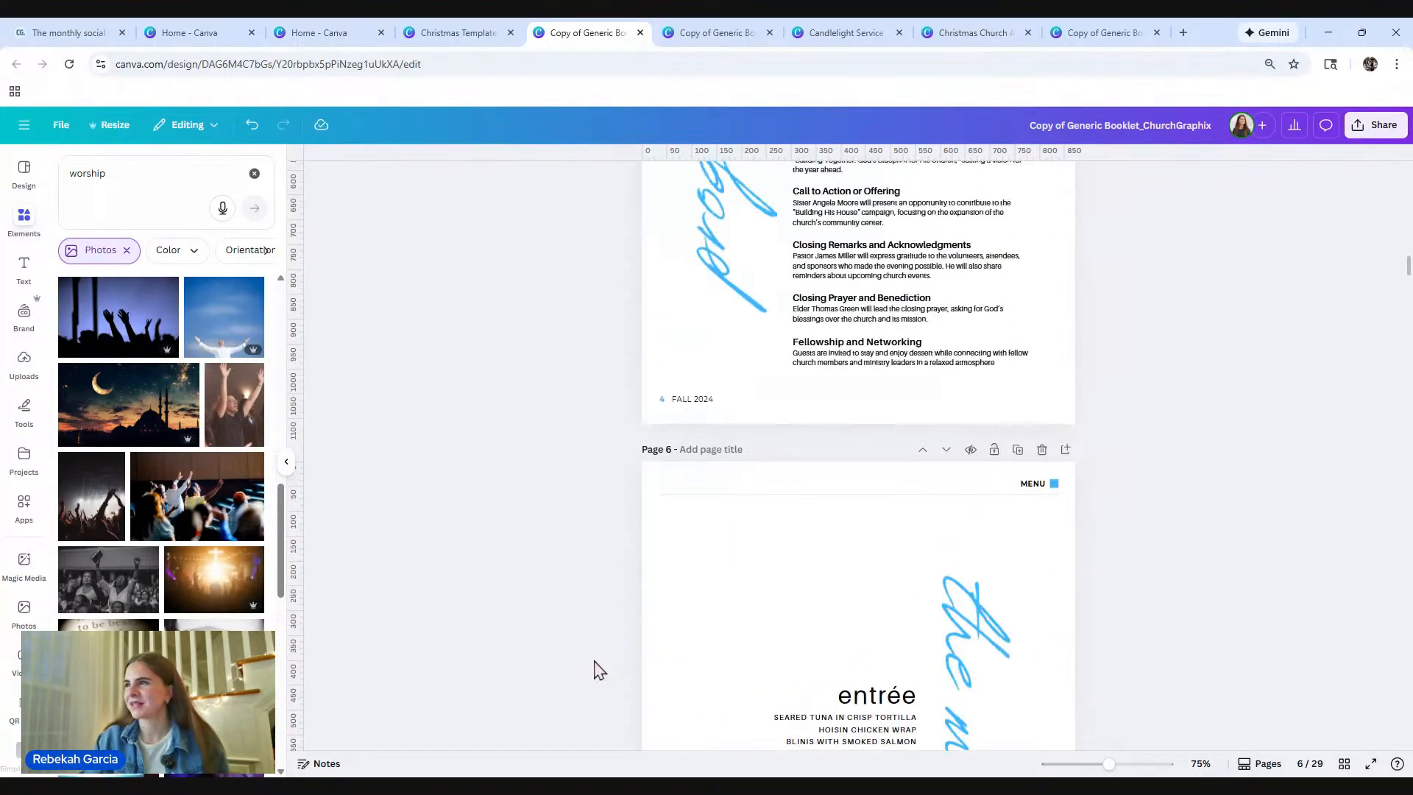
scroll(596, 669, up, 8)
scroll(597, 668, down, 3)
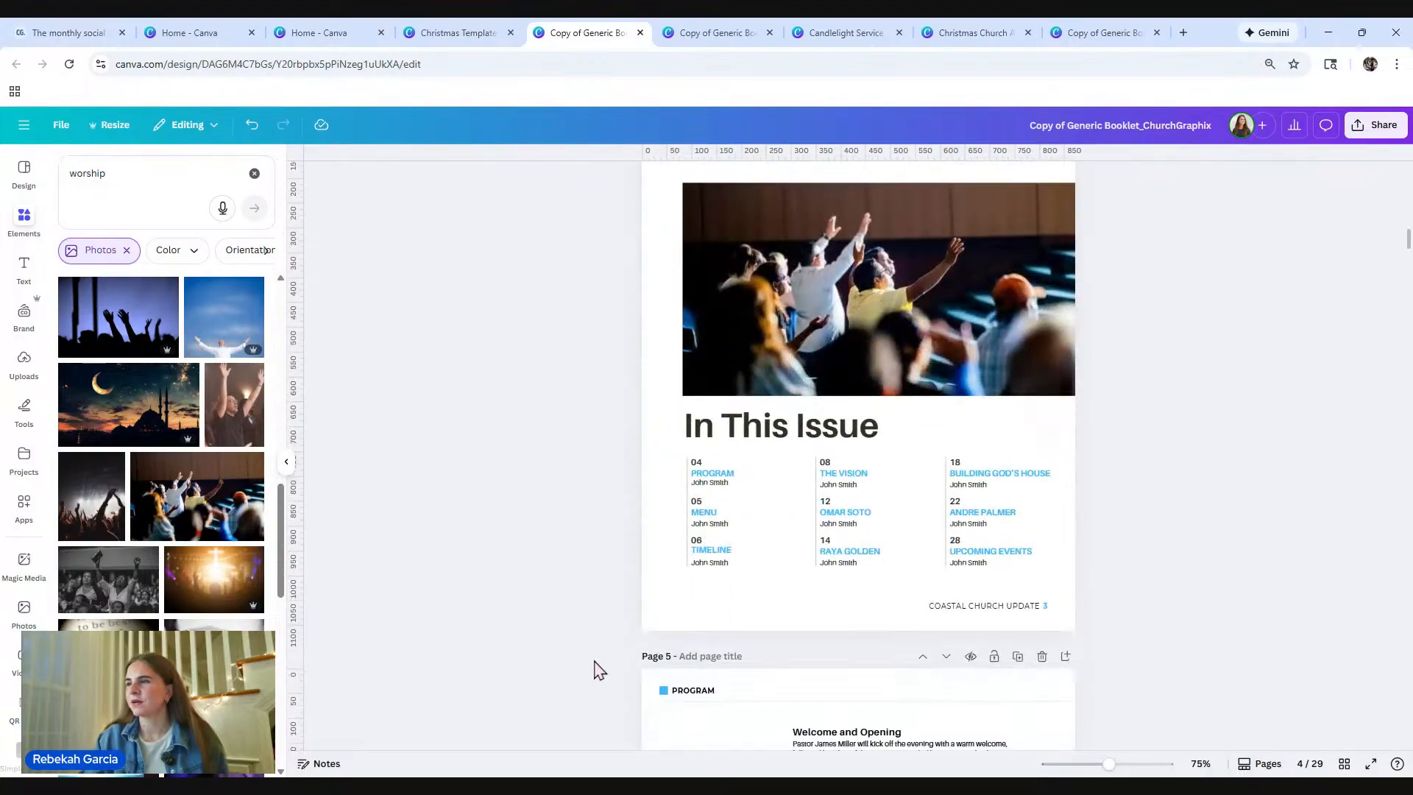
scroll(1057, 516, up, 5)
scroll(1060, 543, down, 5)
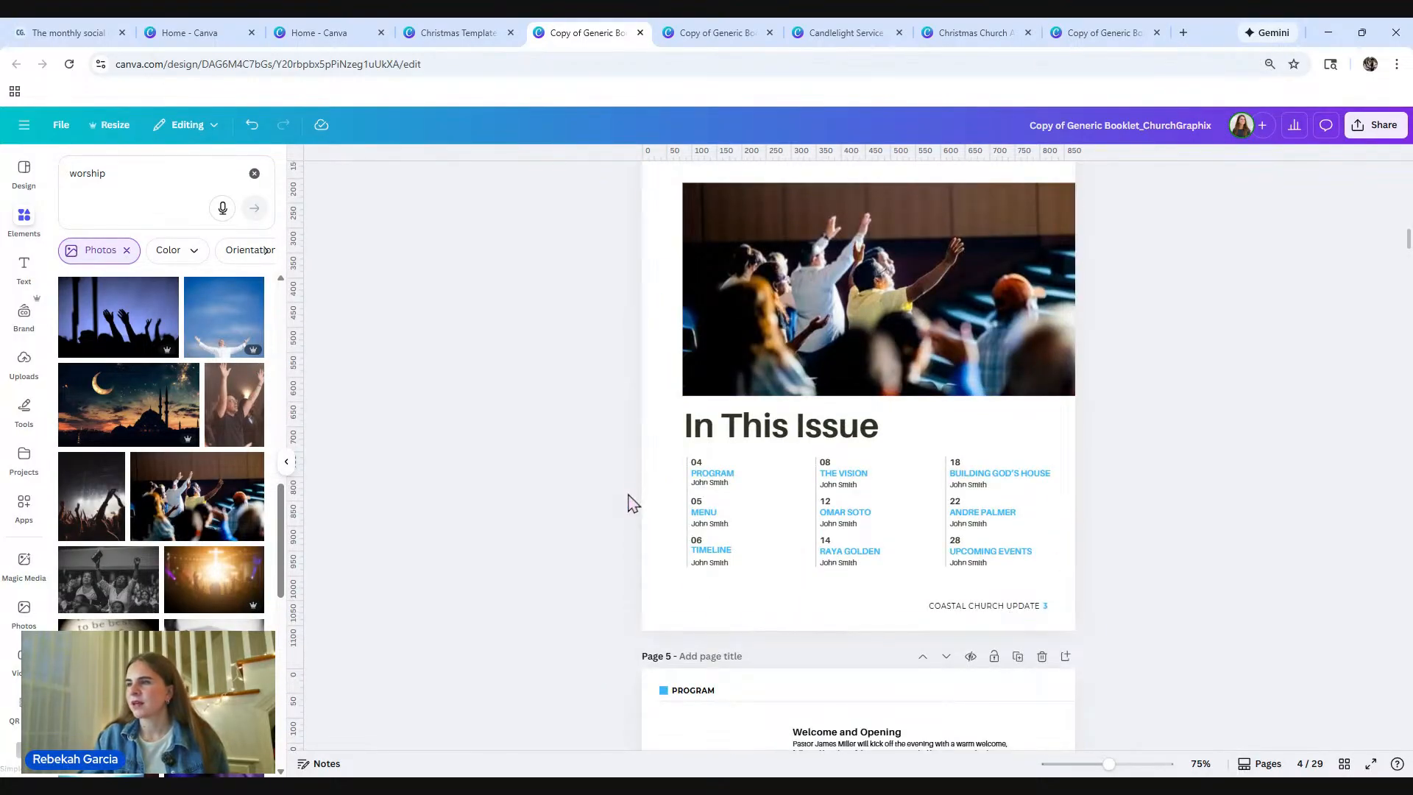
Step: Search the elements for "line" and add a plain straight line below the first column of In This Issue
click(688, 493)
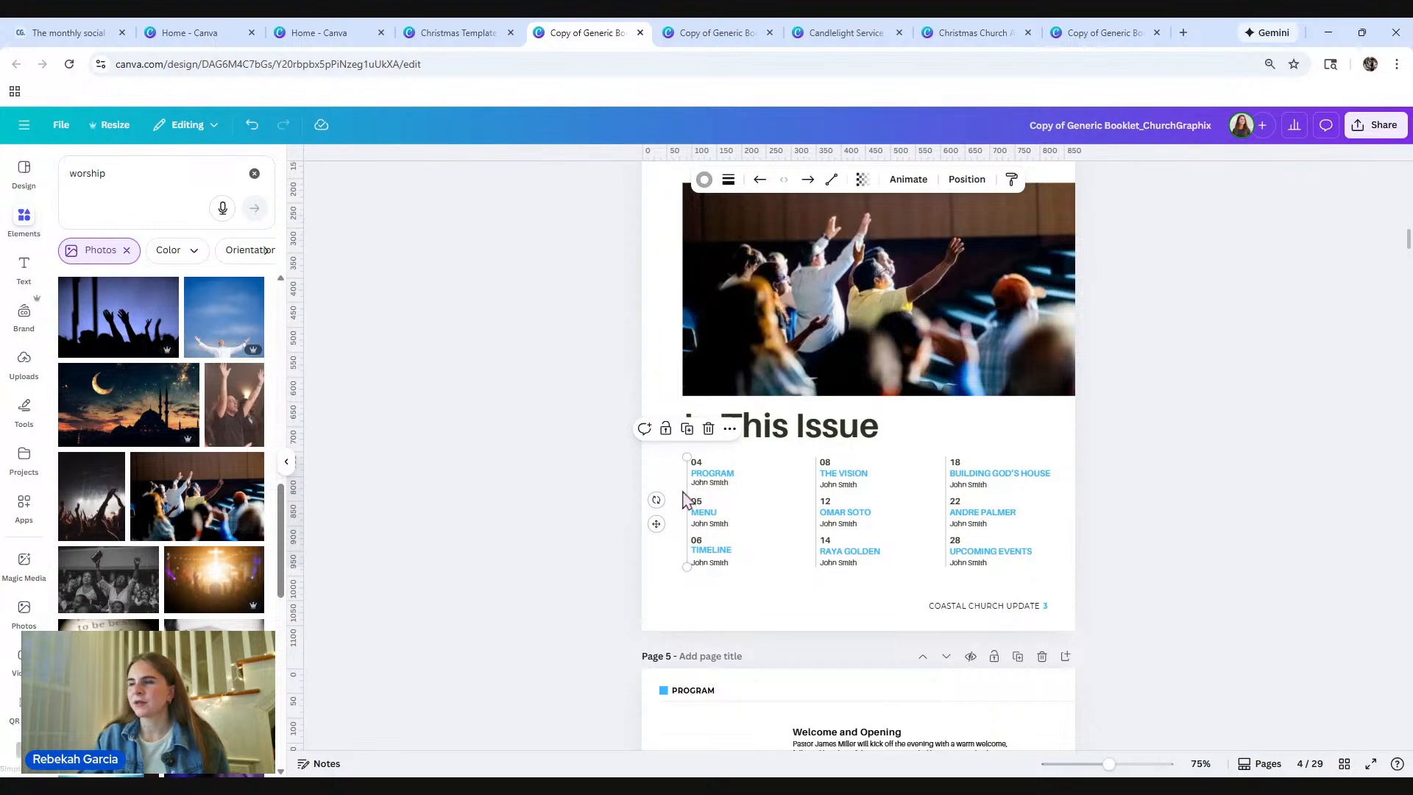
click(254, 174)
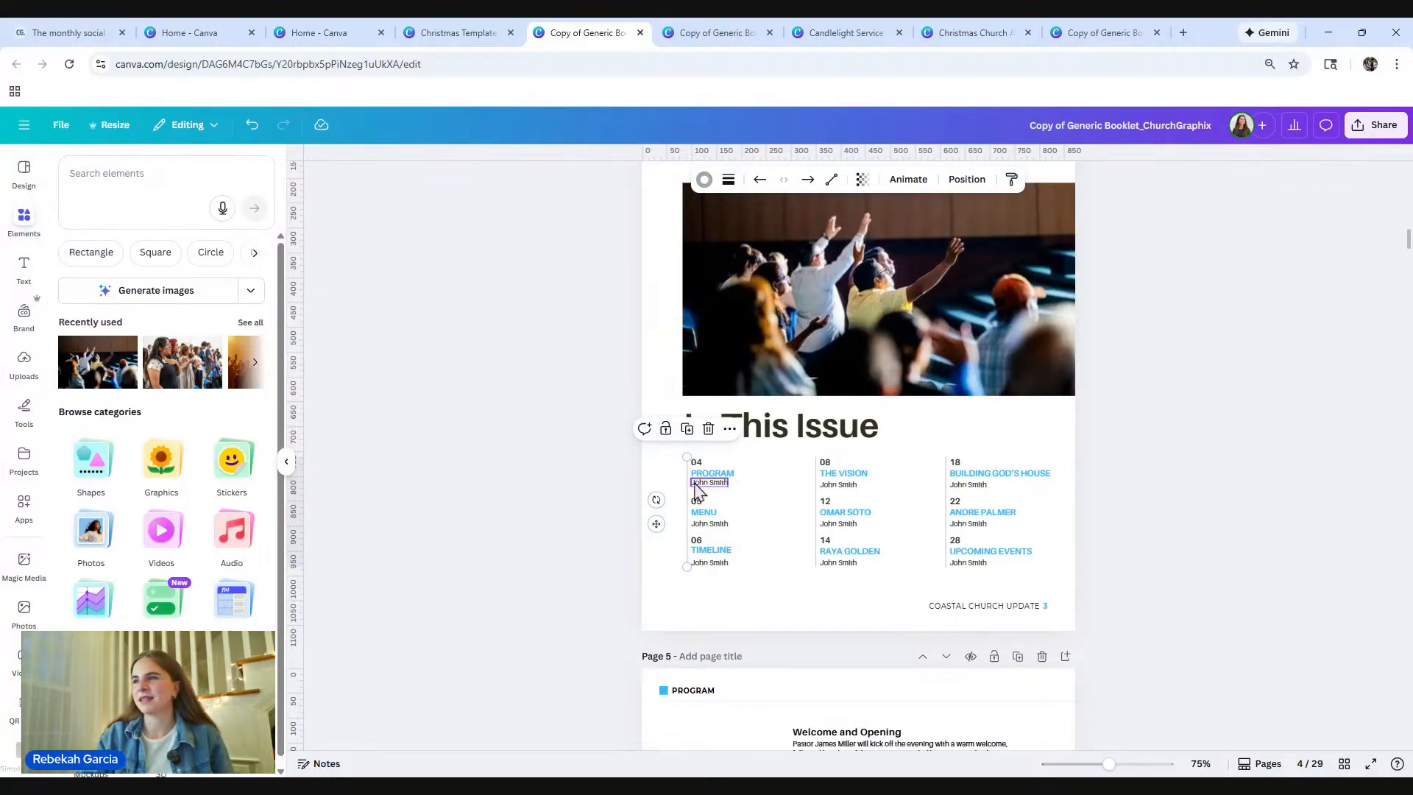
click(115, 182)
text(line)
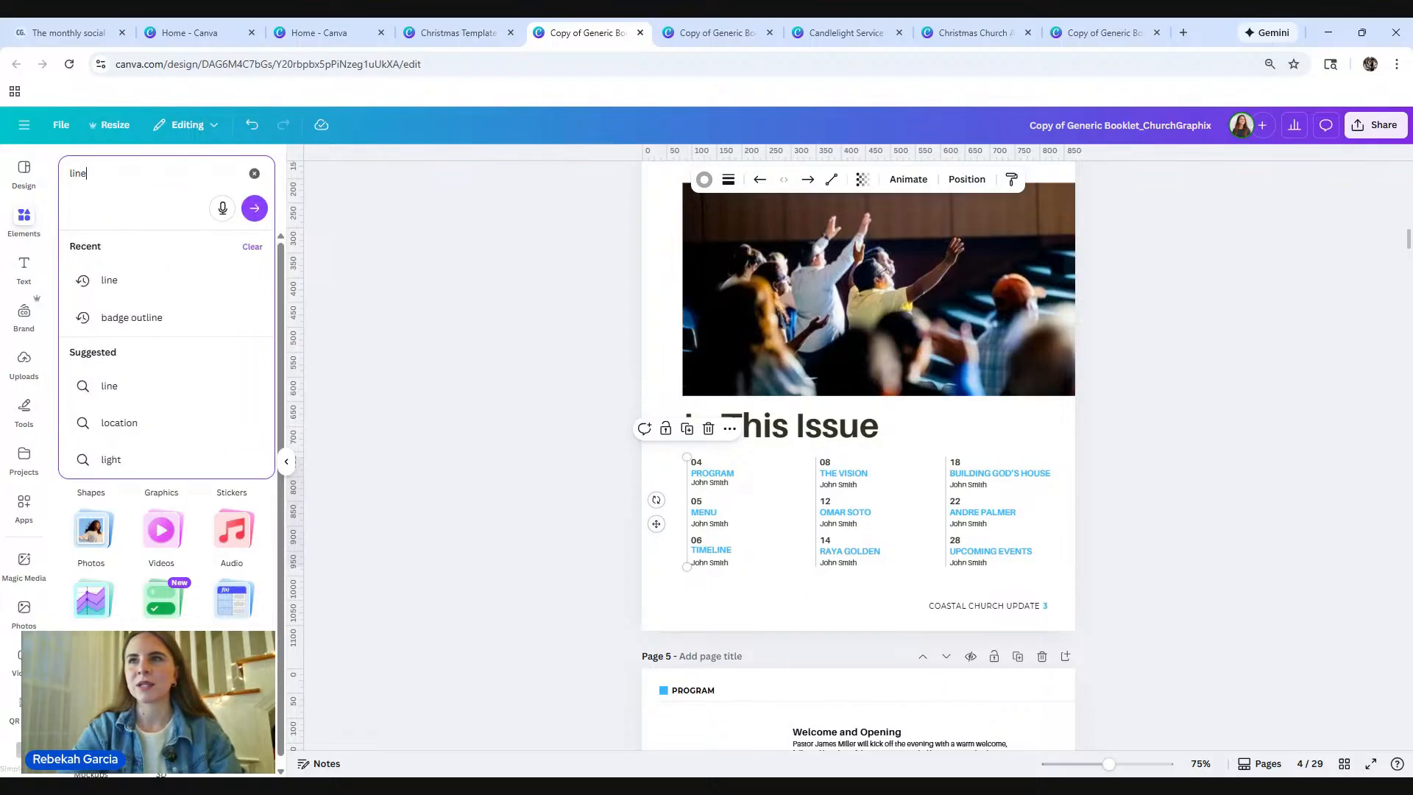
key(Return)
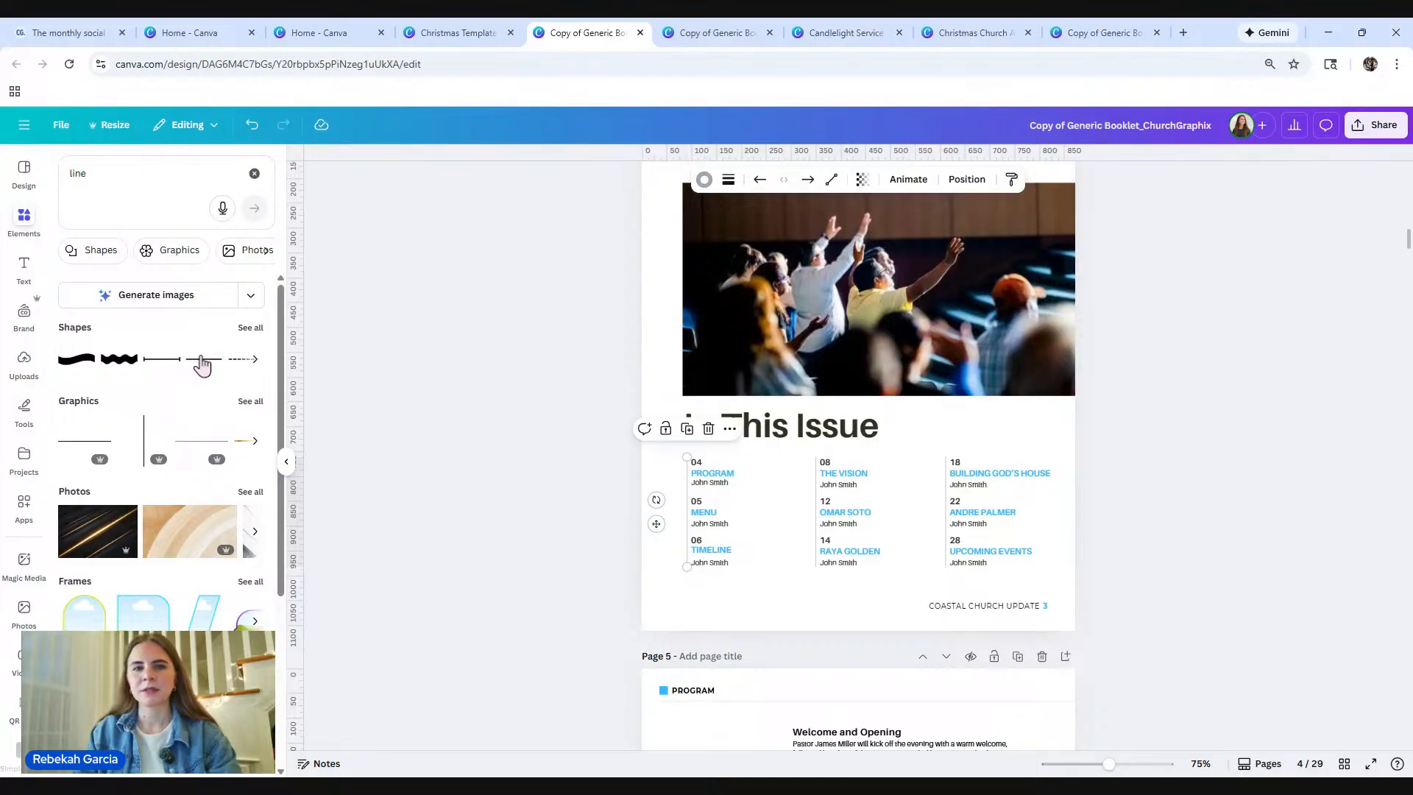
mouse_move(202, 365)
mouse_down()
mouse_move(560, 545)
mouse_move(755, 569)
mouse_move(751, 616)
mouse_move(738, 598)
mouse_move(712, 600)
mouse_up()
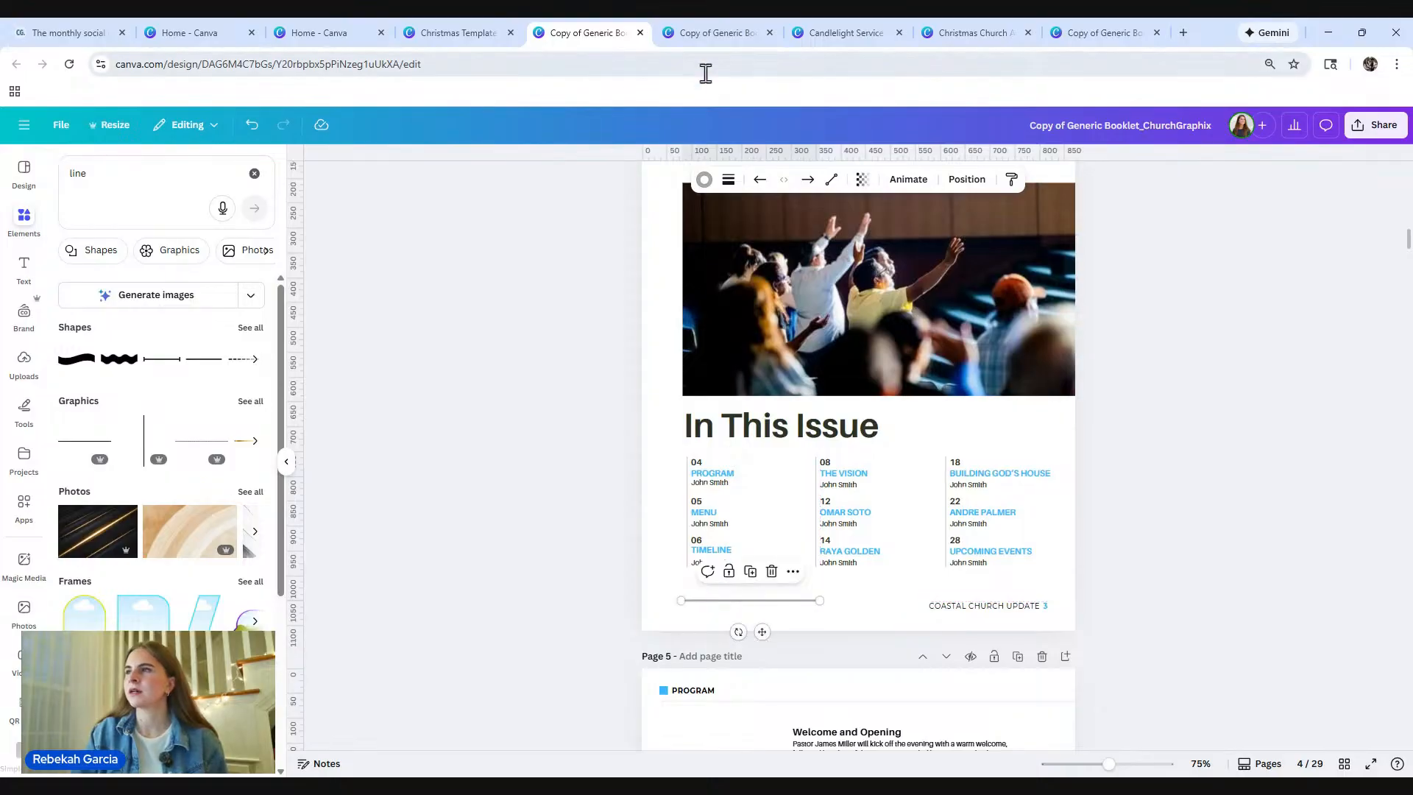
Step: Color the new line with the document's bright blue and set its stroke weight to 1
click(705, 181)
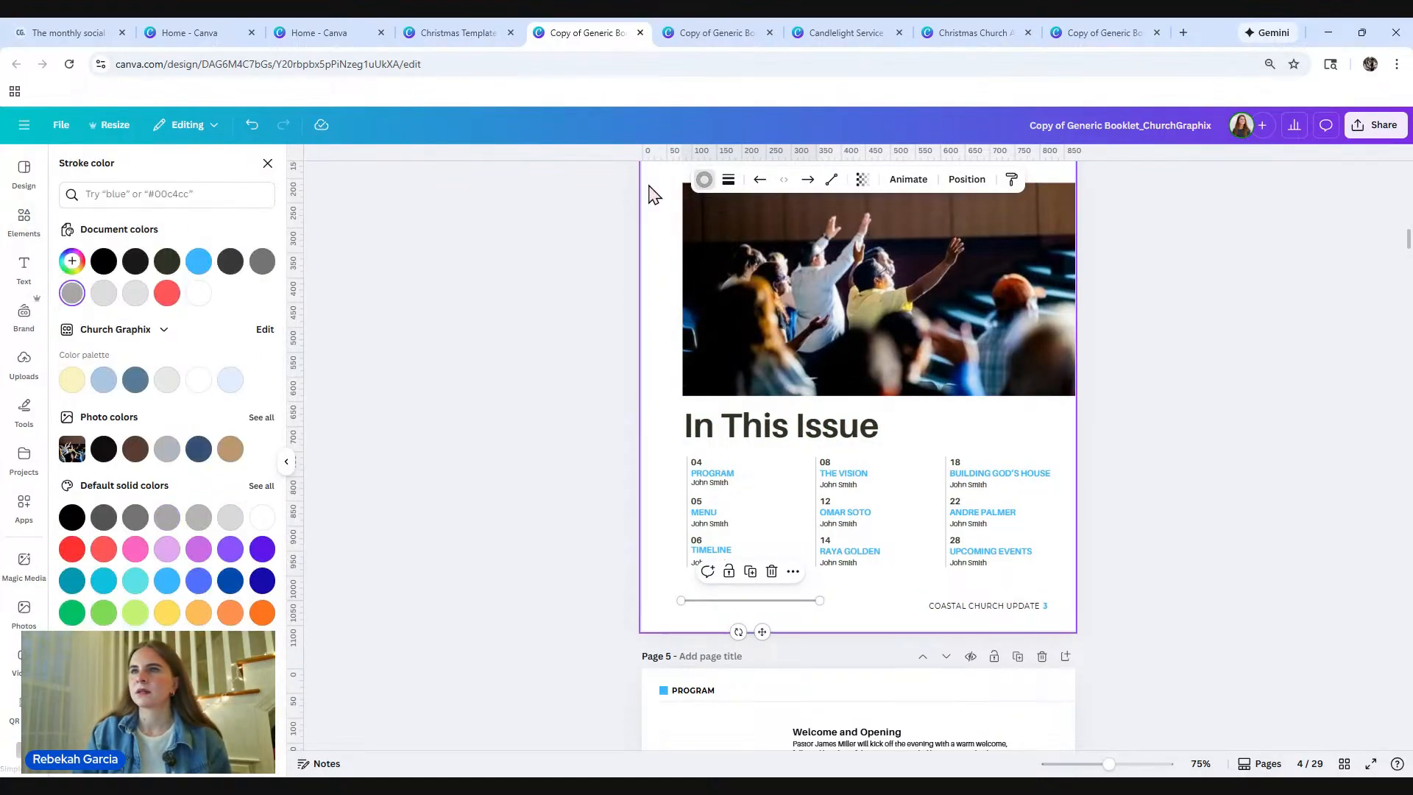
click(198, 261)
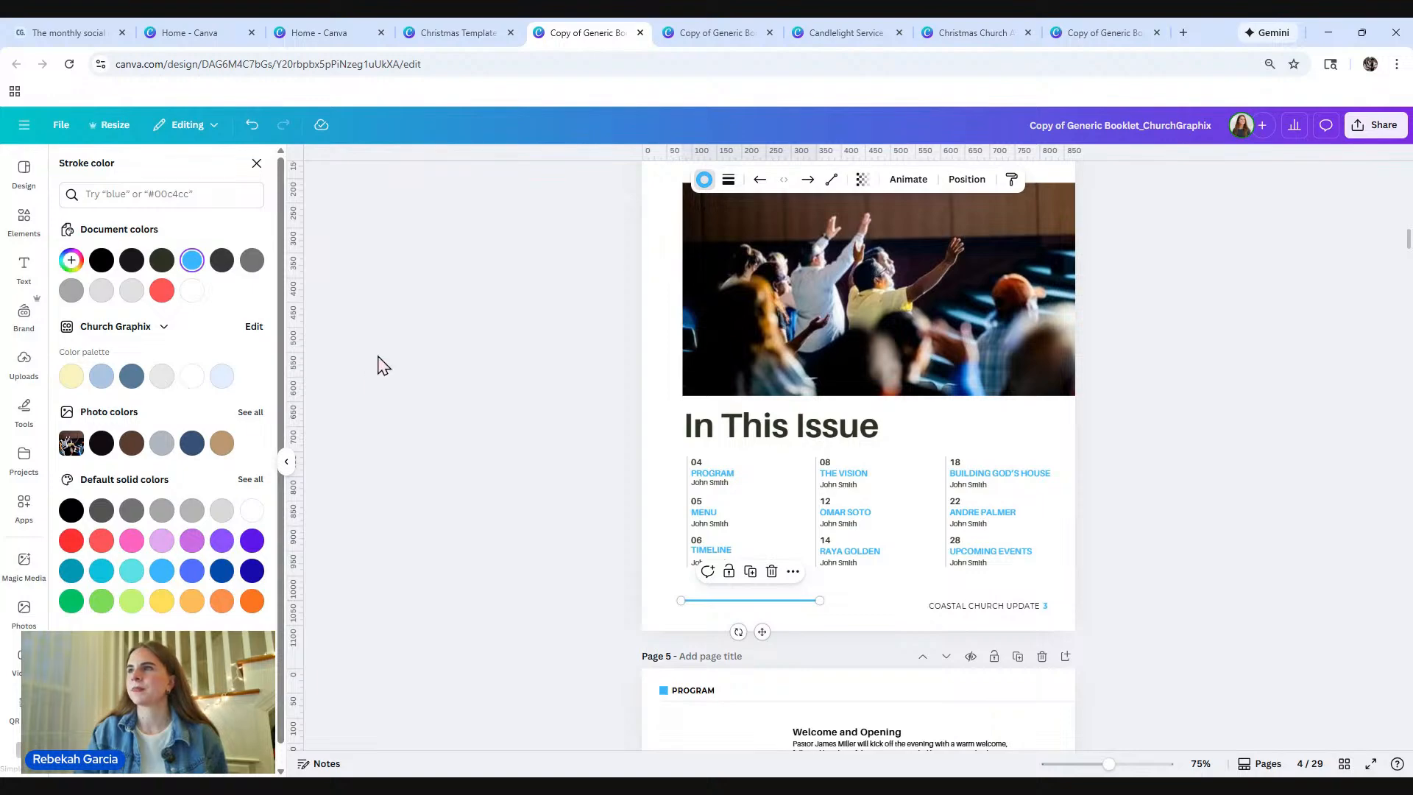
click(705, 179)
click(729, 180)
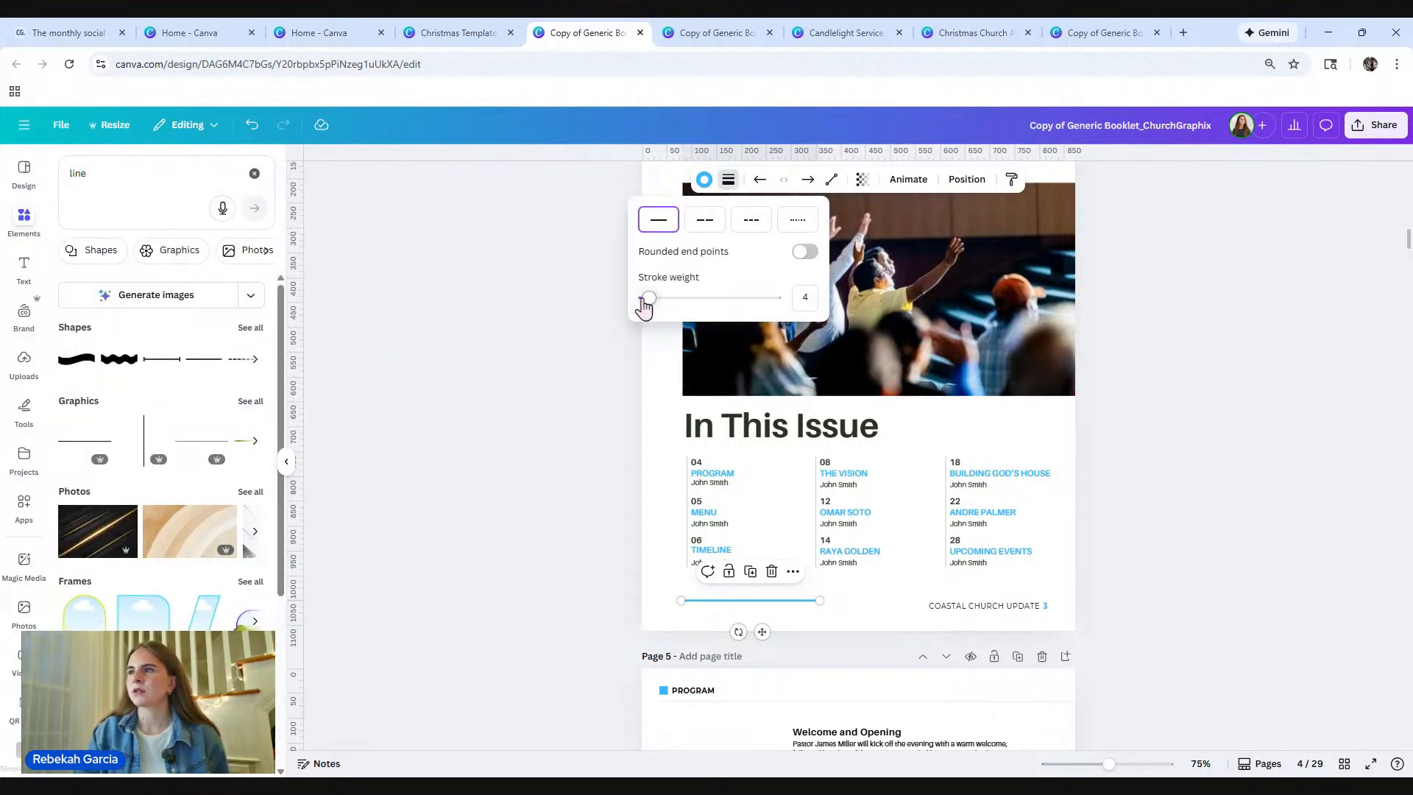
mouse_move(653, 299)
mouse_down()
mouse_move(740, 301)
mouse_move(639, 302)
mouse_move(660, 303)
mouse_move(640, 315)
mouse_up()
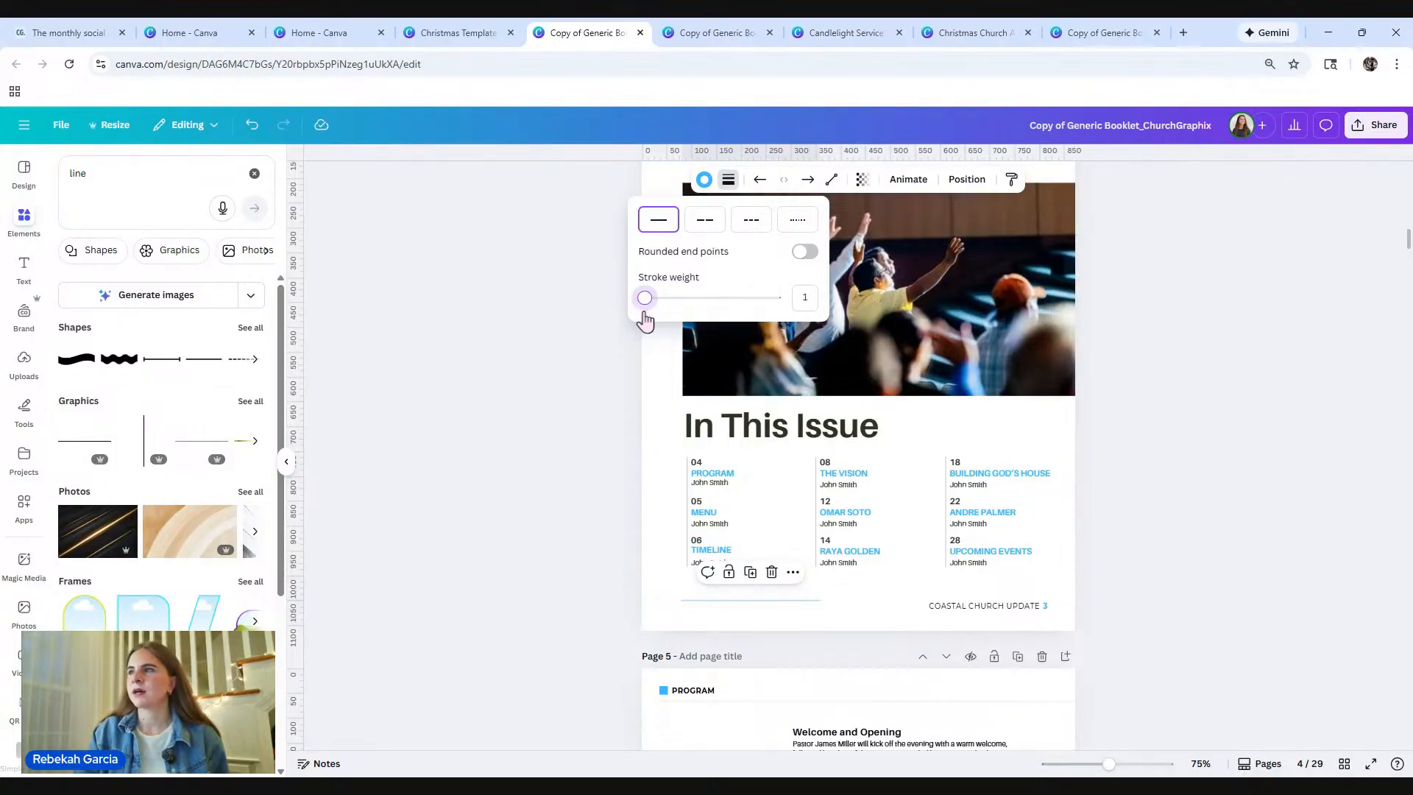
click(608, 324)
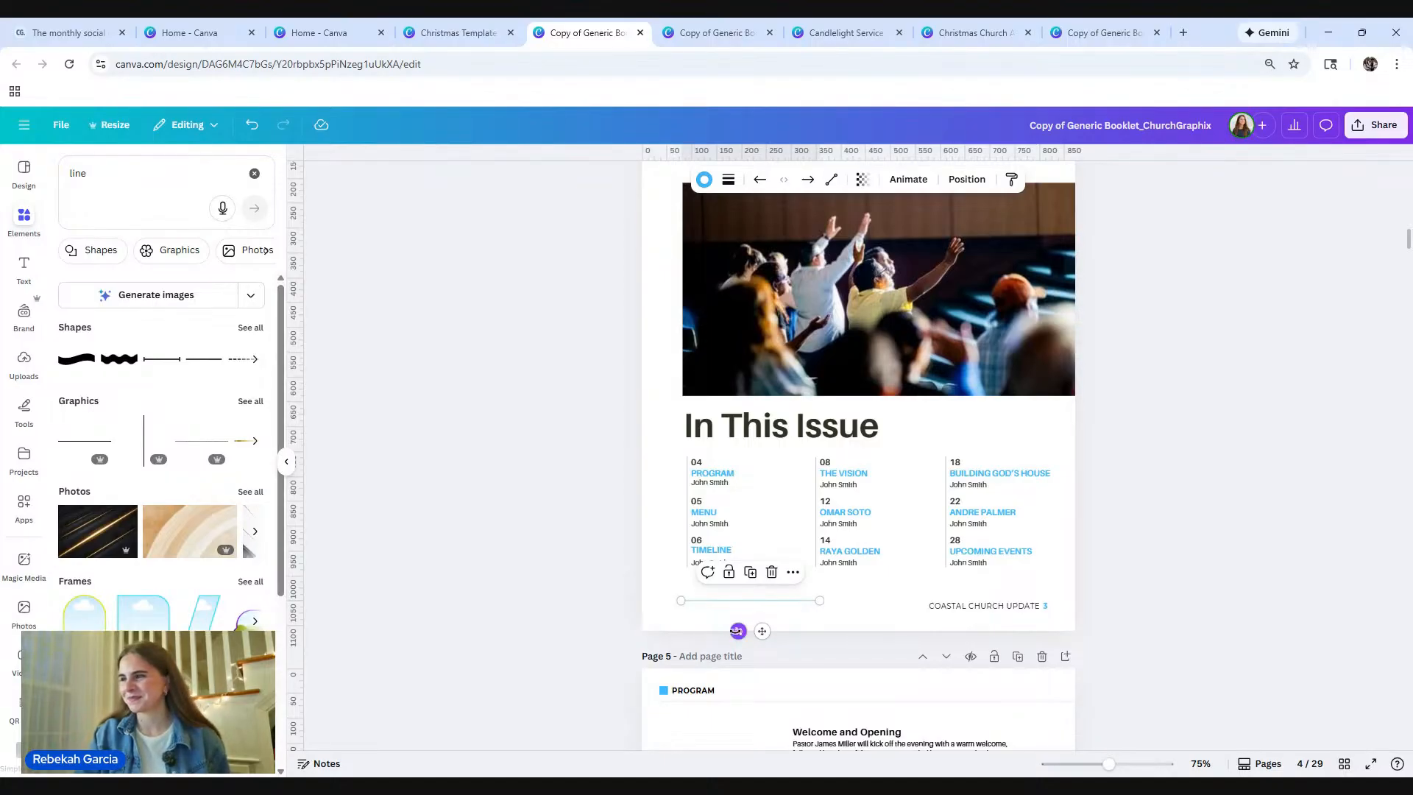
Step: Rotate the blue line to vertical and shorten it to about 227 px, placing it between the first two columns like the existing dividers
drag(737, 632, 720, 541)
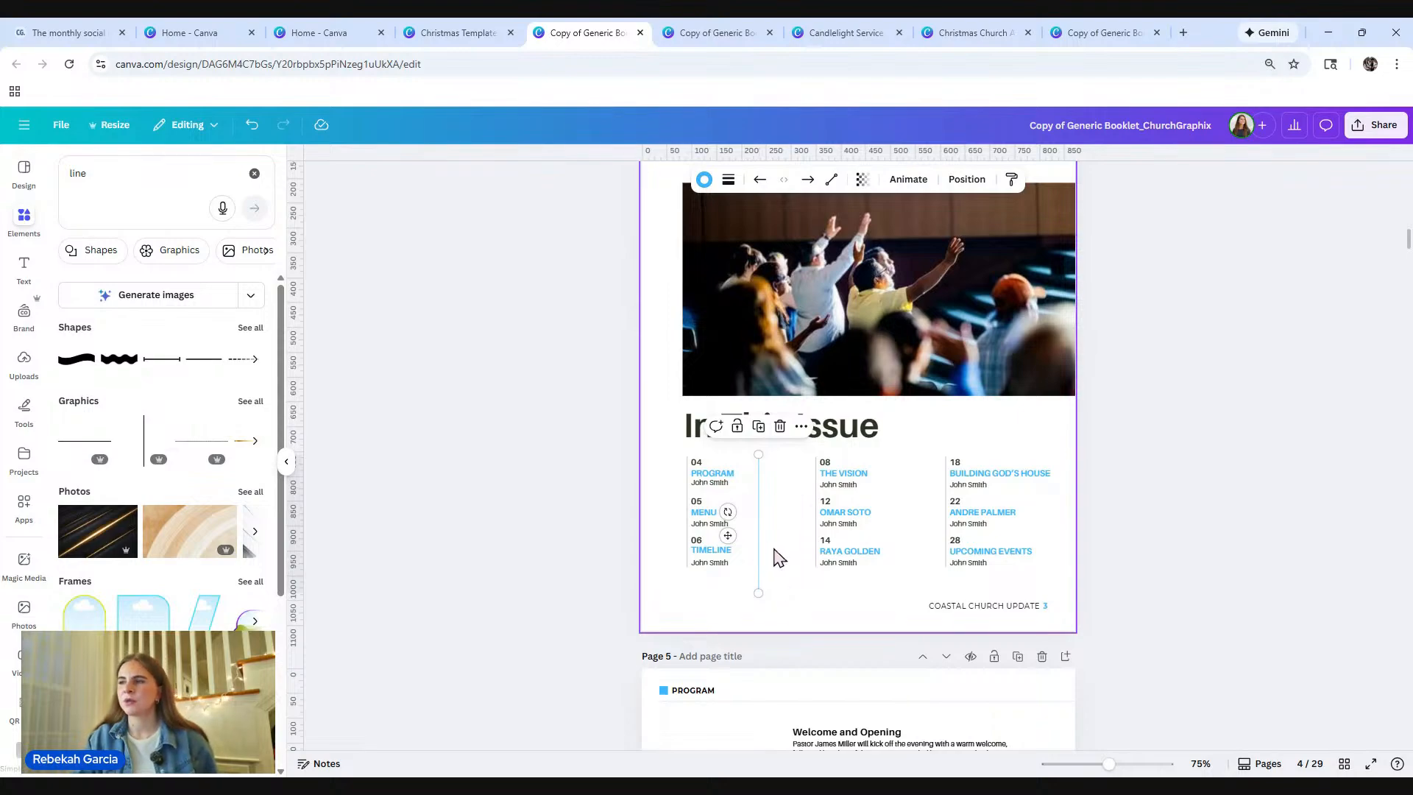
click(801, 641)
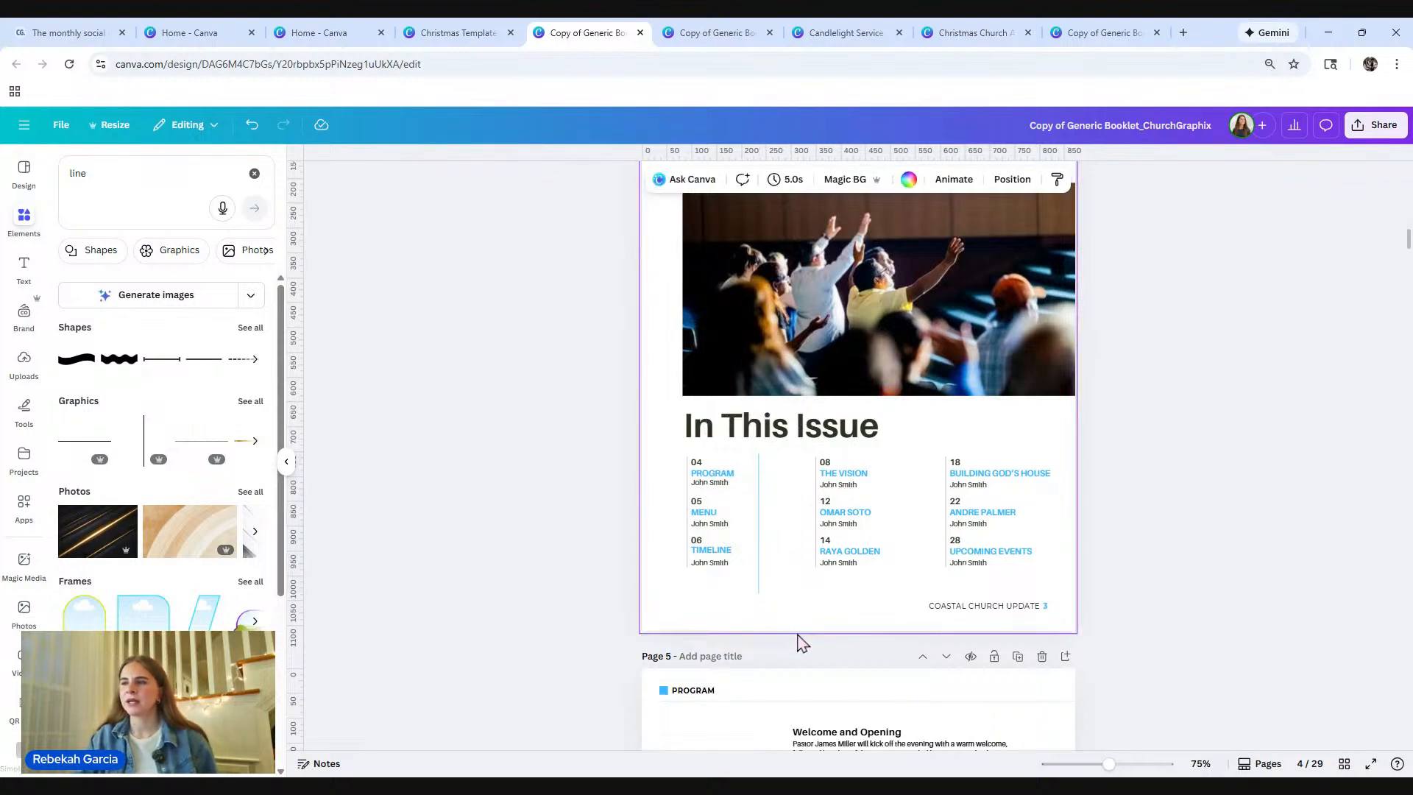
click(758, 578)
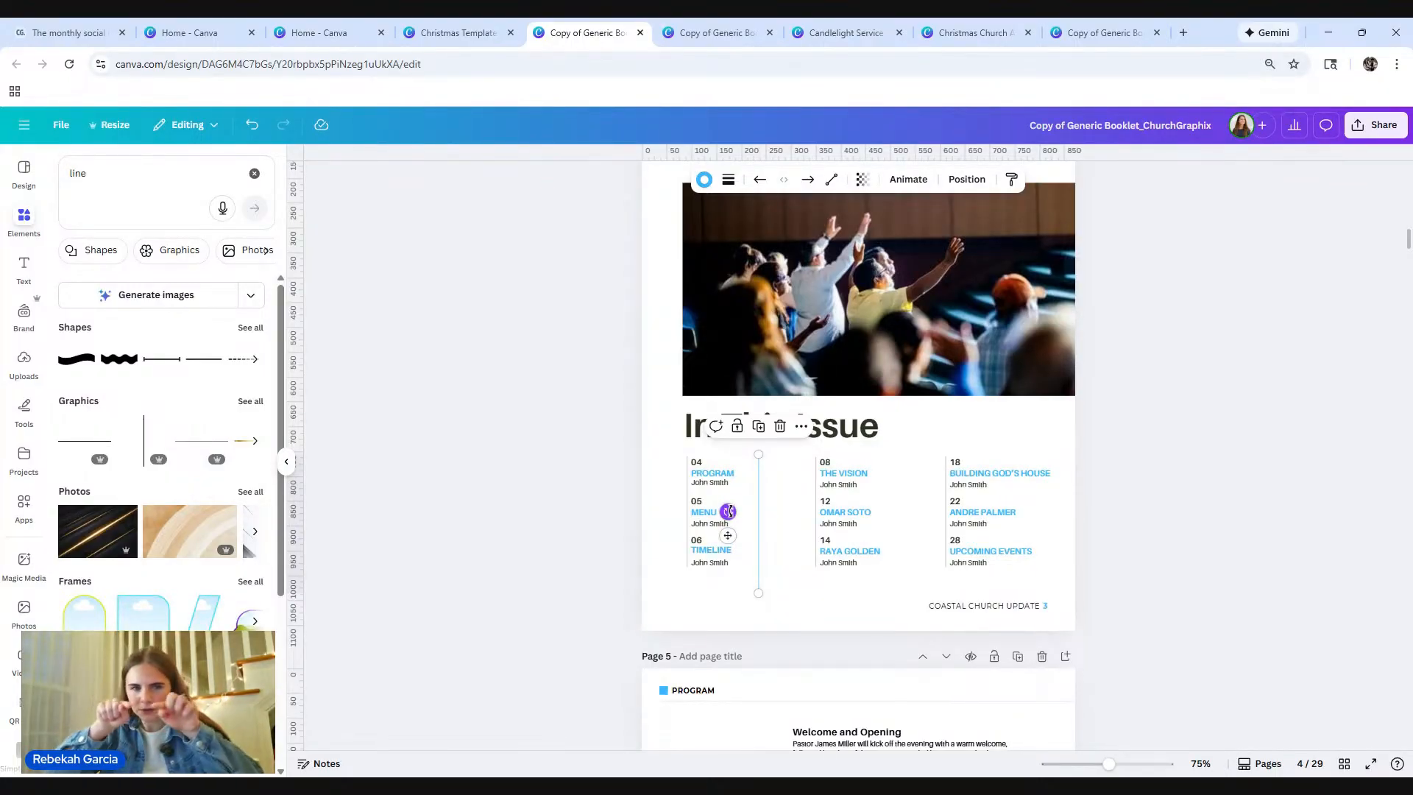
mouse_move(727, 511)
mouse_down()
mouse_move(721, 539)
mouse_move(756, 567)
mouse_move(793, 529)
mouse_move(756, 503)
mouse_move(740, 510)
mouse_move(741, 541)
mouse_move(724, 518)
mouse_up()
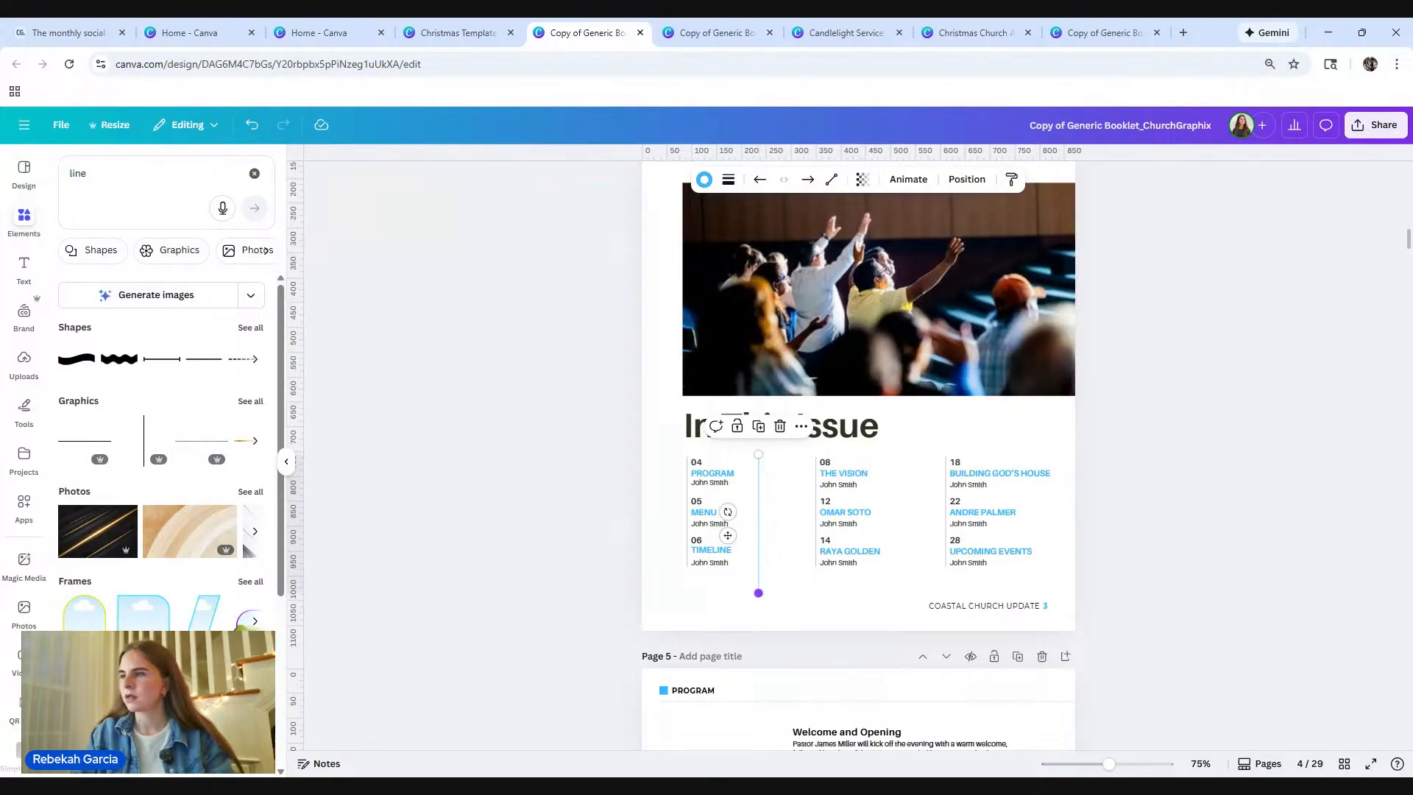
drag(758, 592, 772, 517)
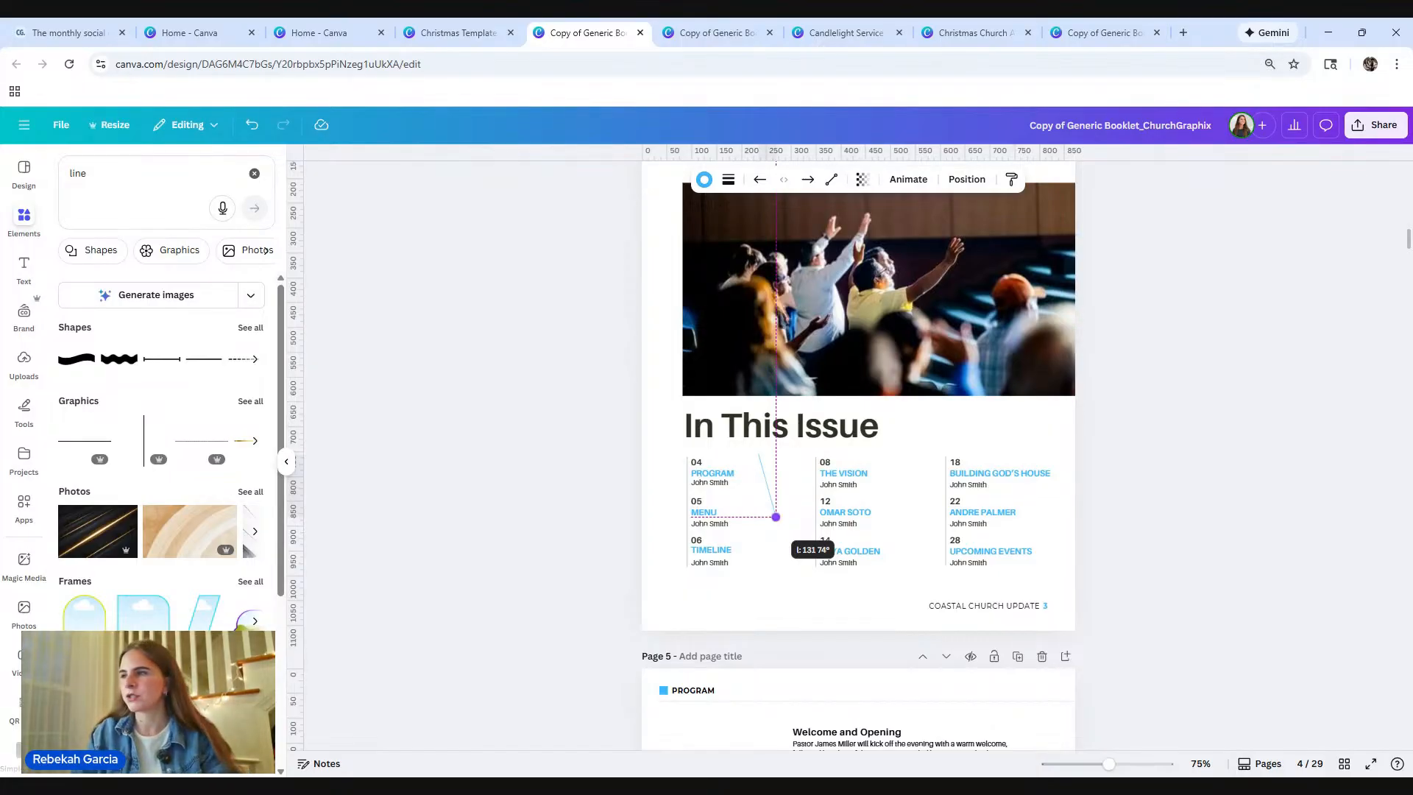
mouse_move(776, 517)
mouse_down()
mouse_move(757, 527)
mouse_move(775, 523)
mouse_move(756, 522)
mouse_move(813, 449)
mouse_move(762, 541)
mouse_up()
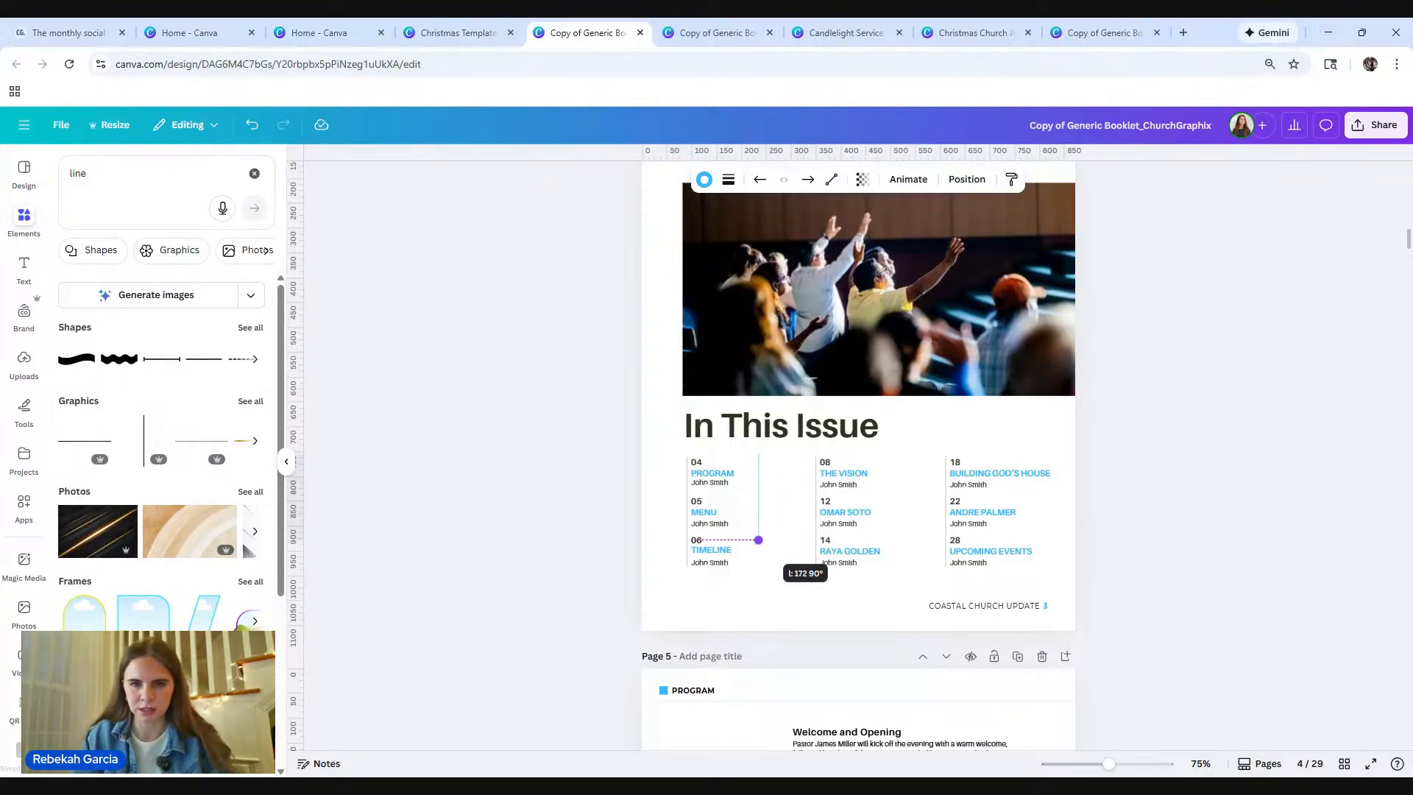
mouse_move(758, 539)
mouse_down()
mouse_move(760, 587)
mouse_move(759, 515)
mouse_move(762, 600)
mouse_move(763, 537)
mouse_up()
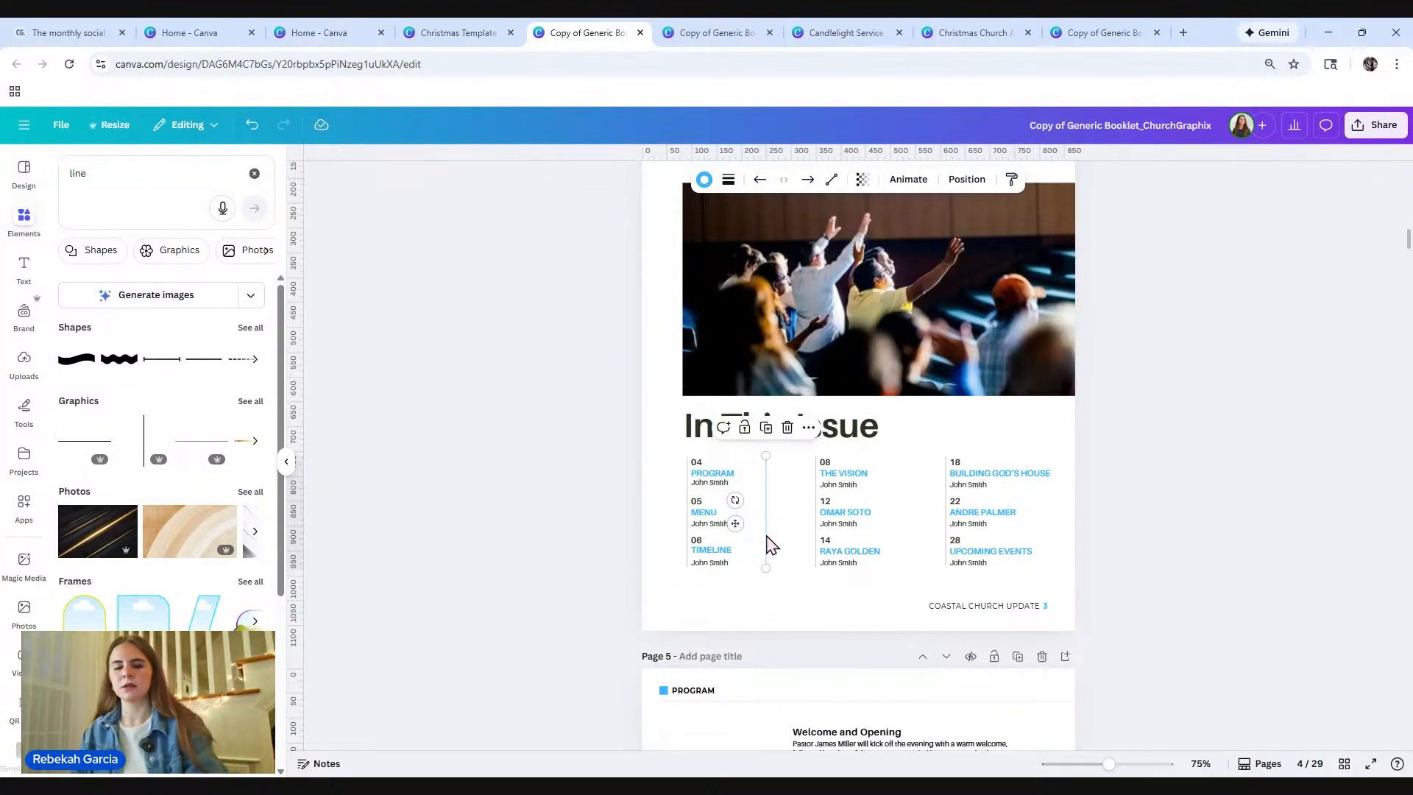
Step: Add a blank page after the Contents page and place six copies of the vertical blue line side by side on it
scroll(772, 545, up, 5)
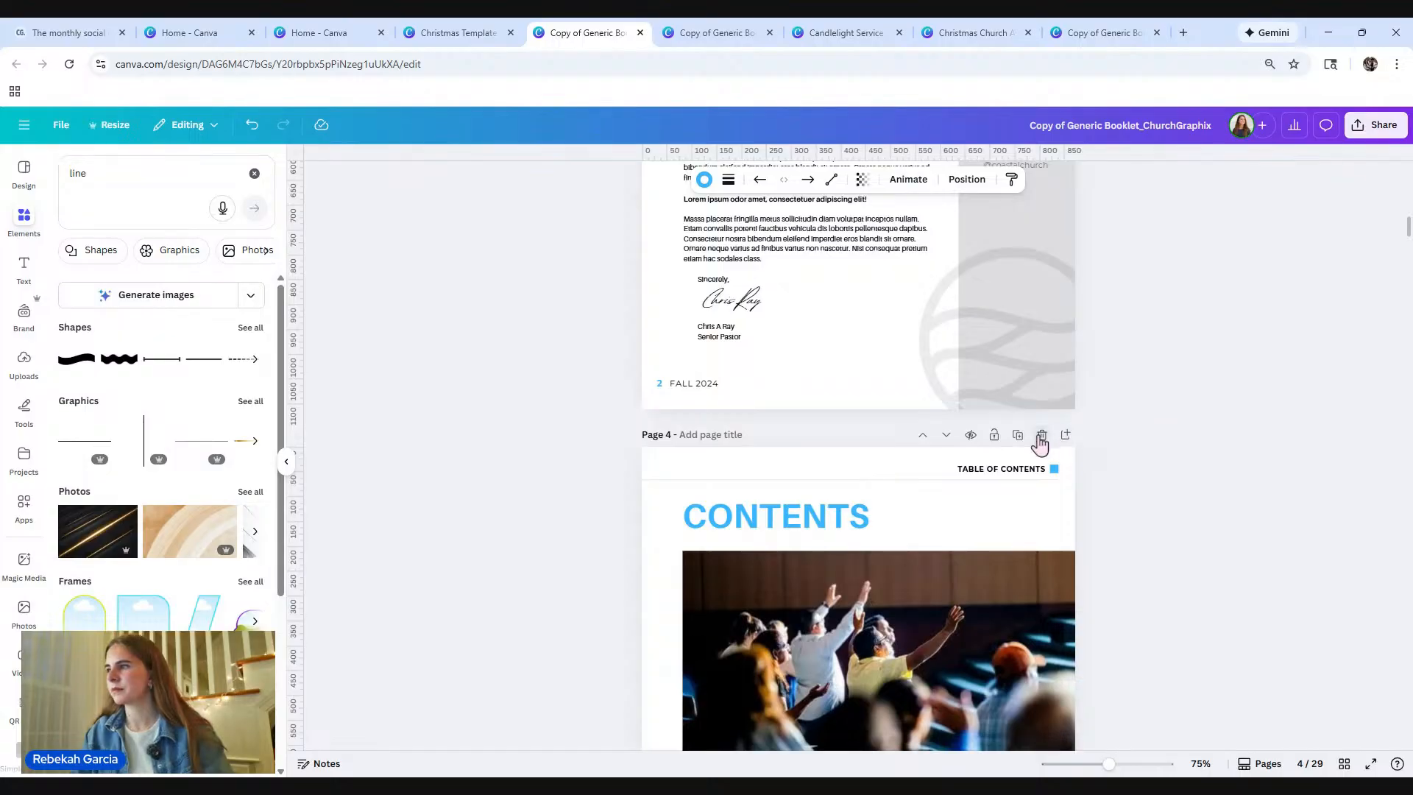
click(1061, 435)
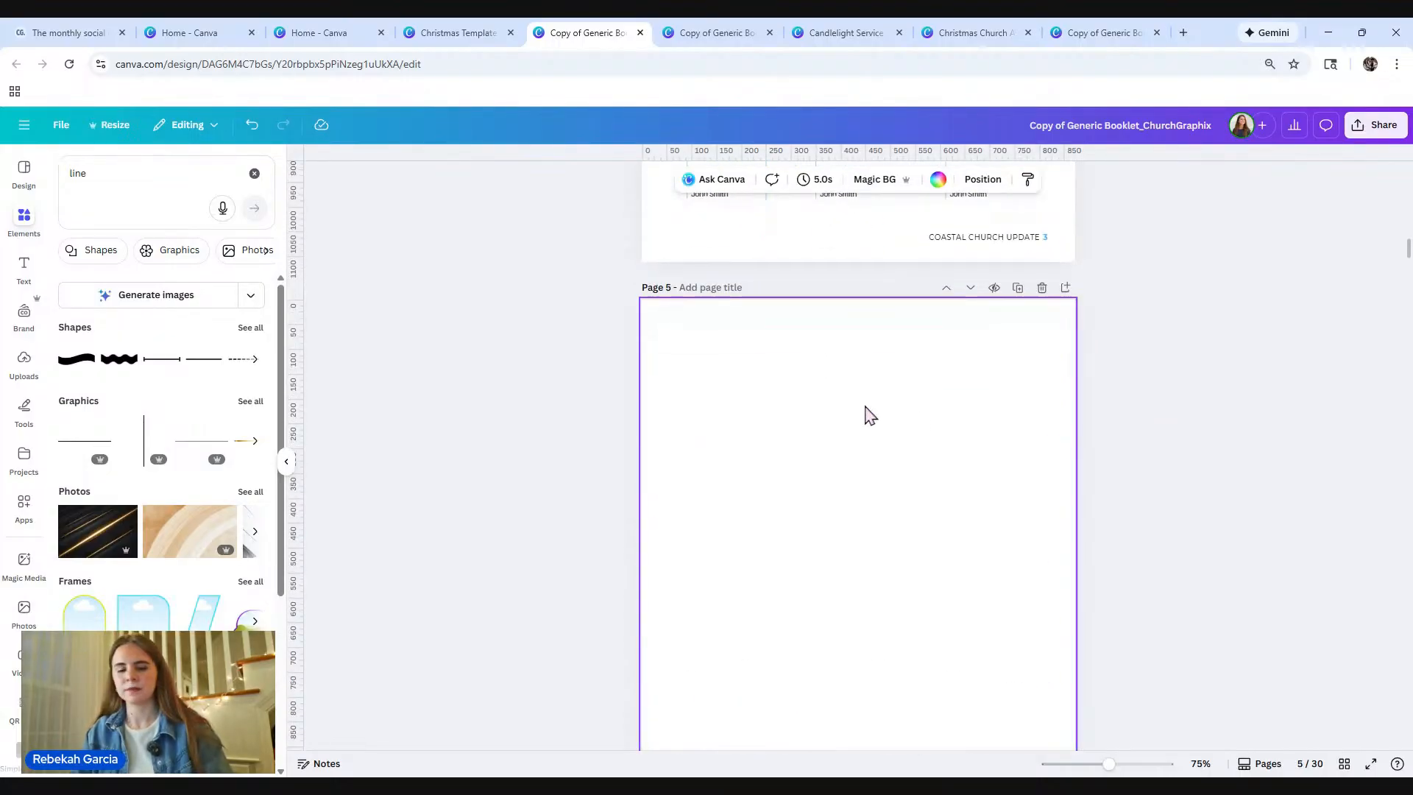
key(ctrl+v)
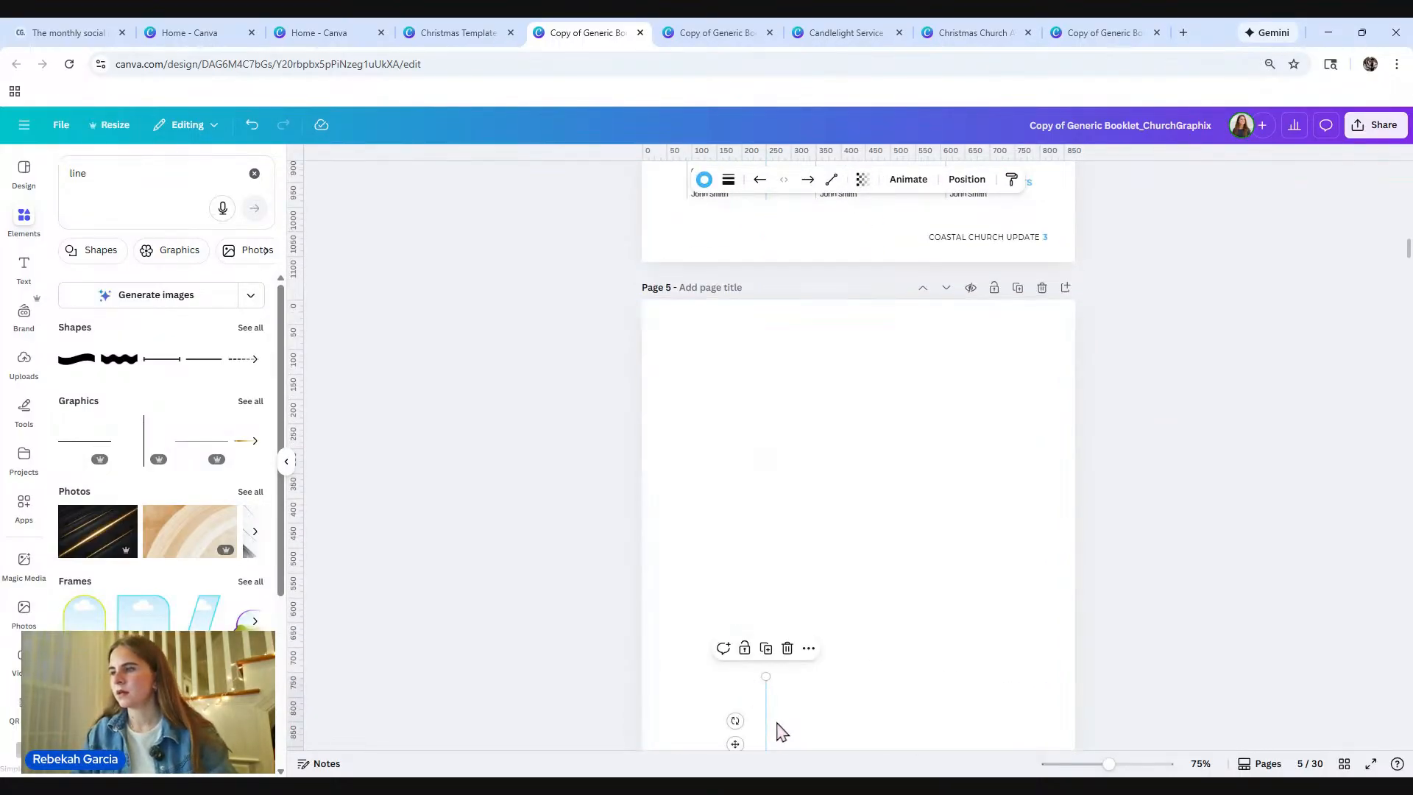
drag(765, 668, 684, 426)
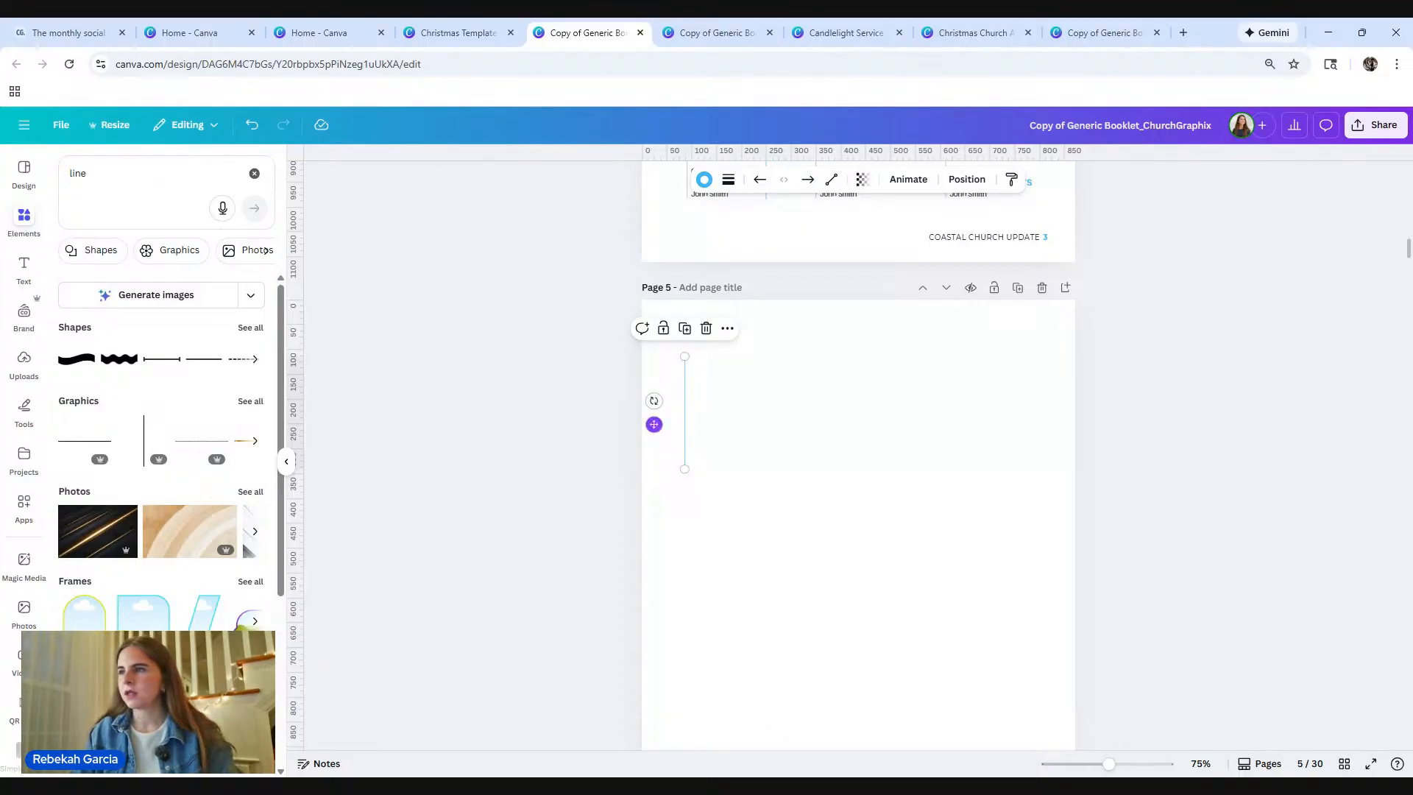
drag(655, 426, 690, 427)
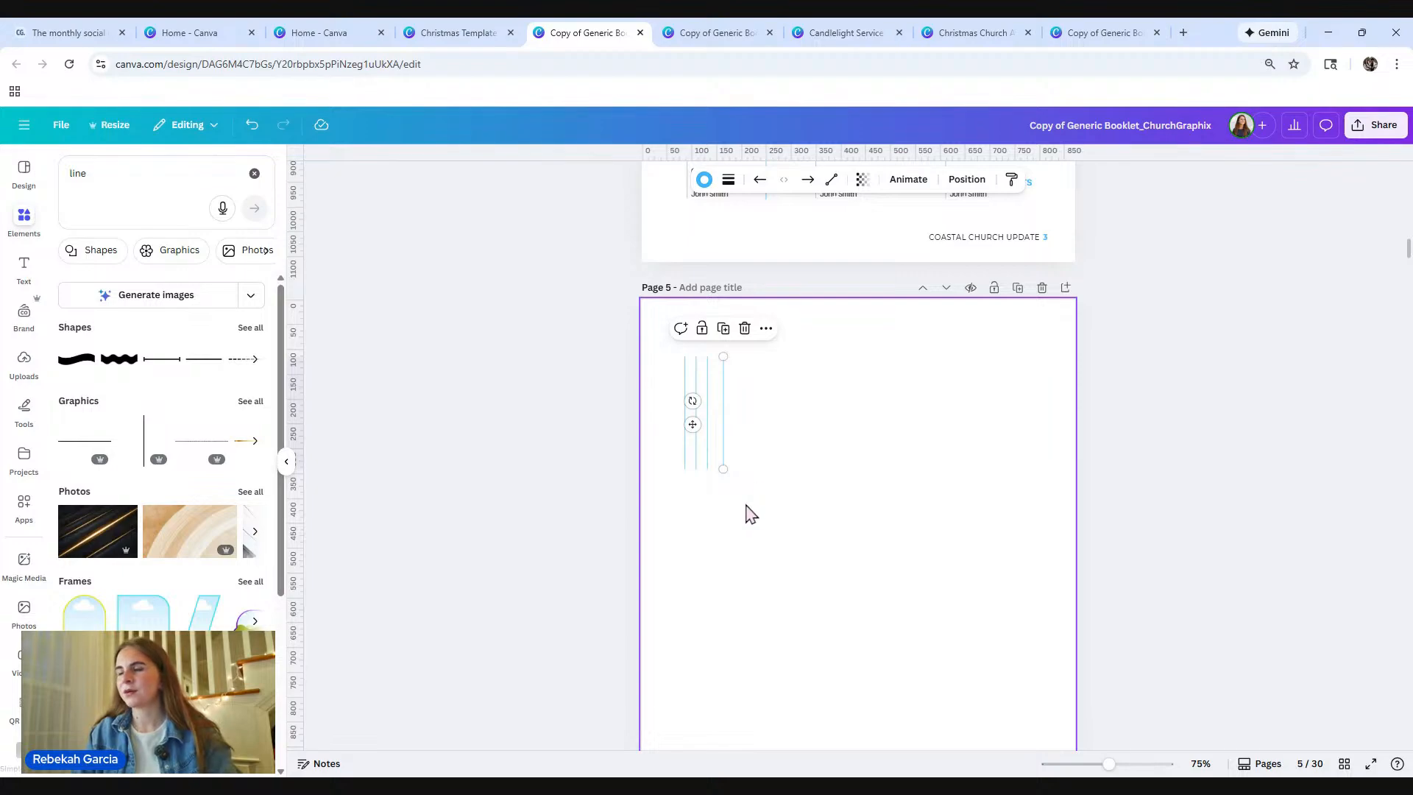
drag(692, 422, 735, 423)
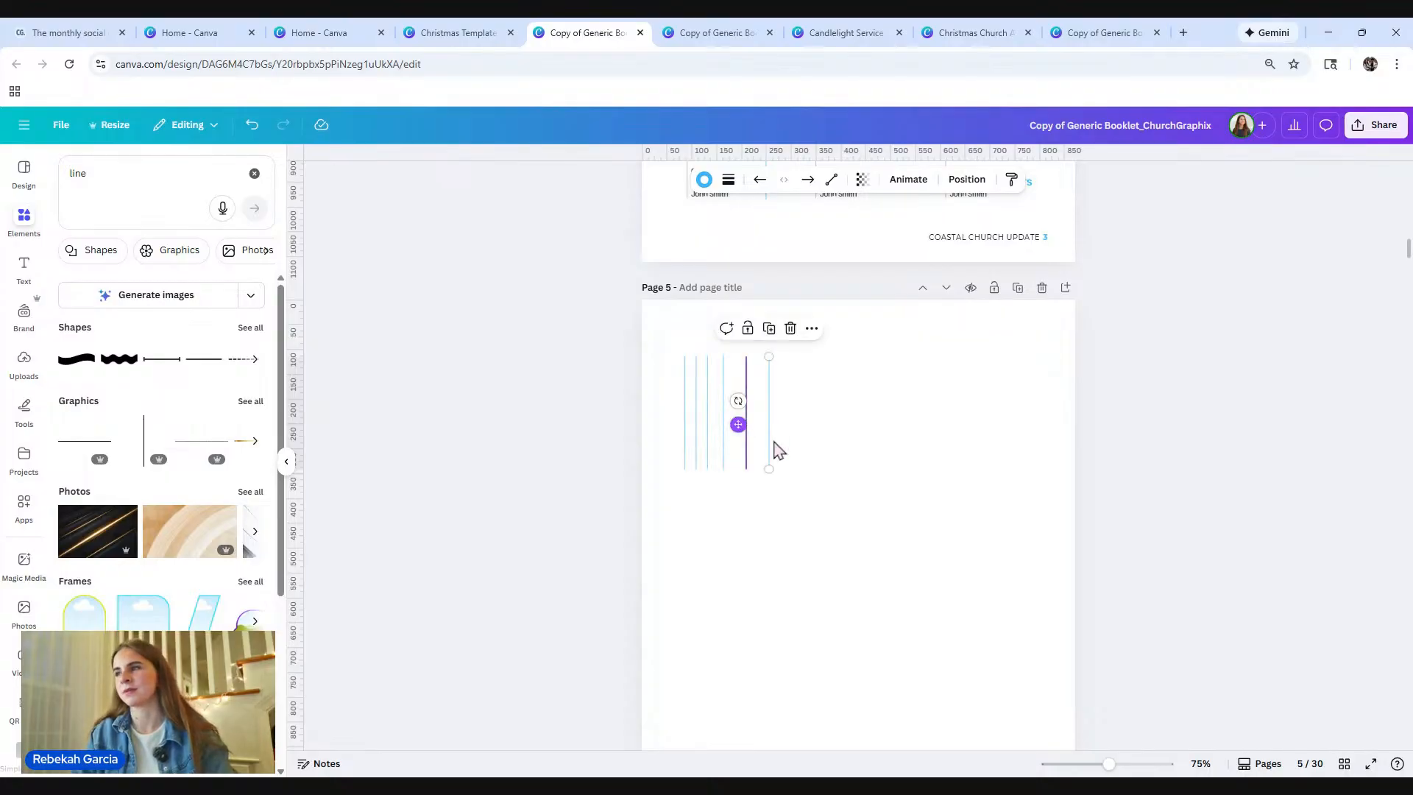
Step: Select the six vertical lines on the blank page and space them evenly with Tidy up
click(811, 498)
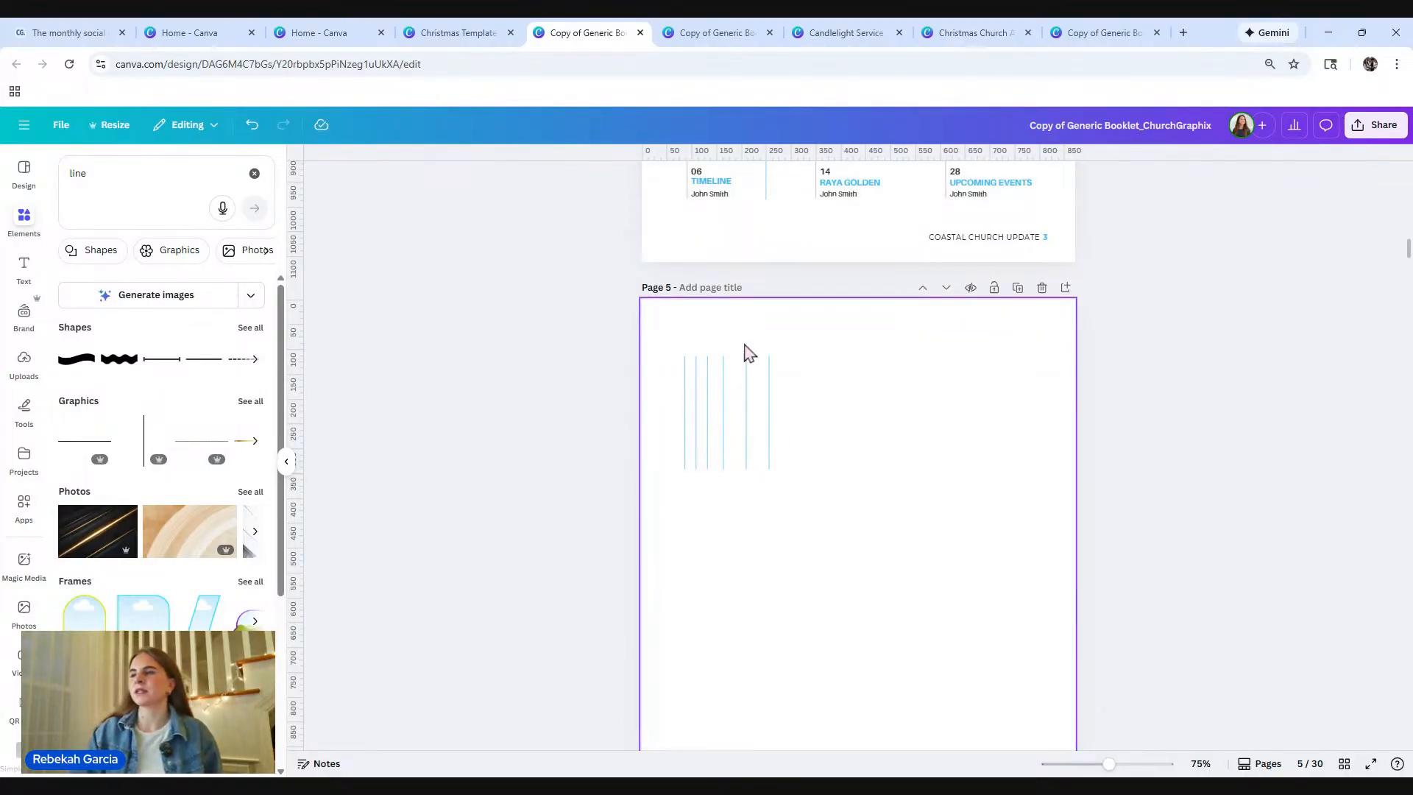
drag(843, 521, 660, 383)
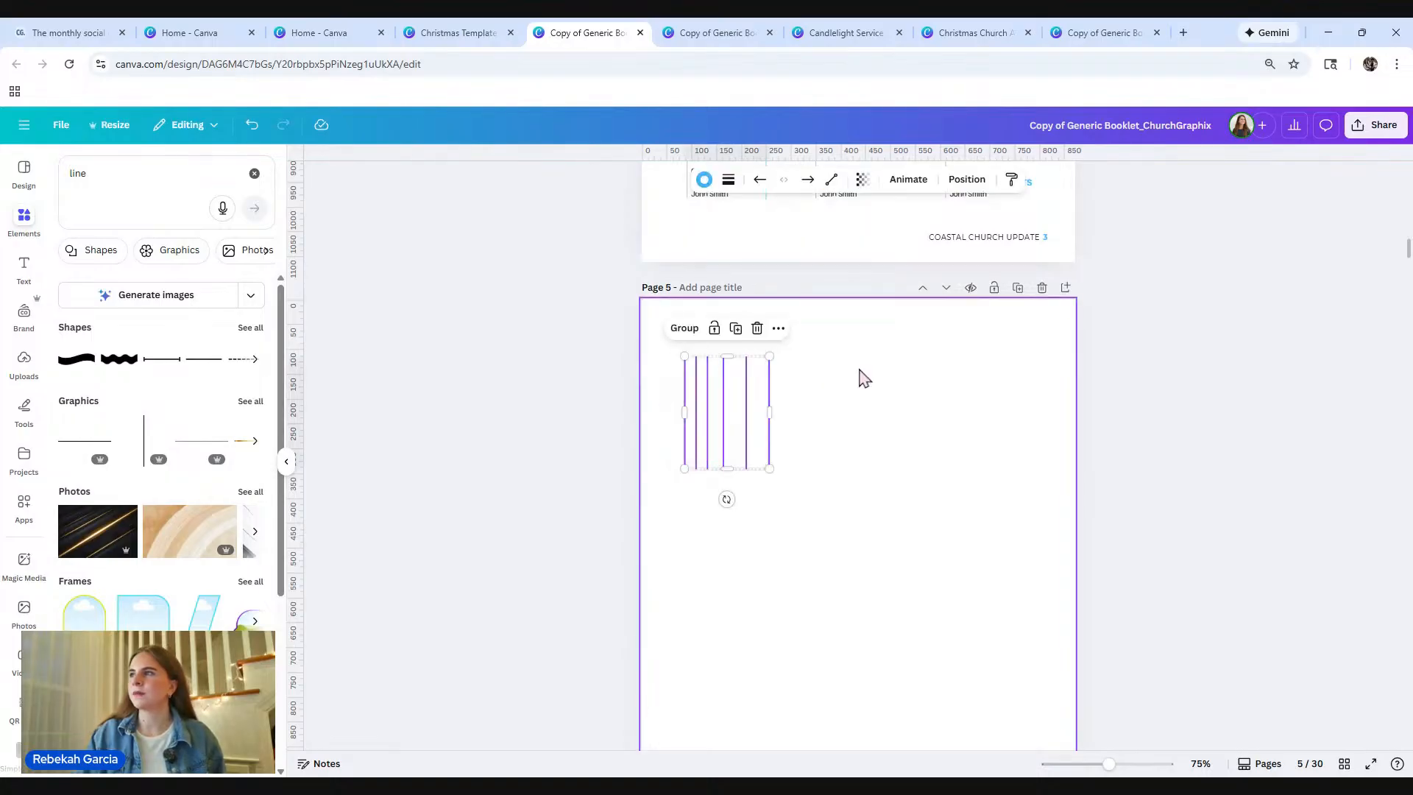
click(968, 180)
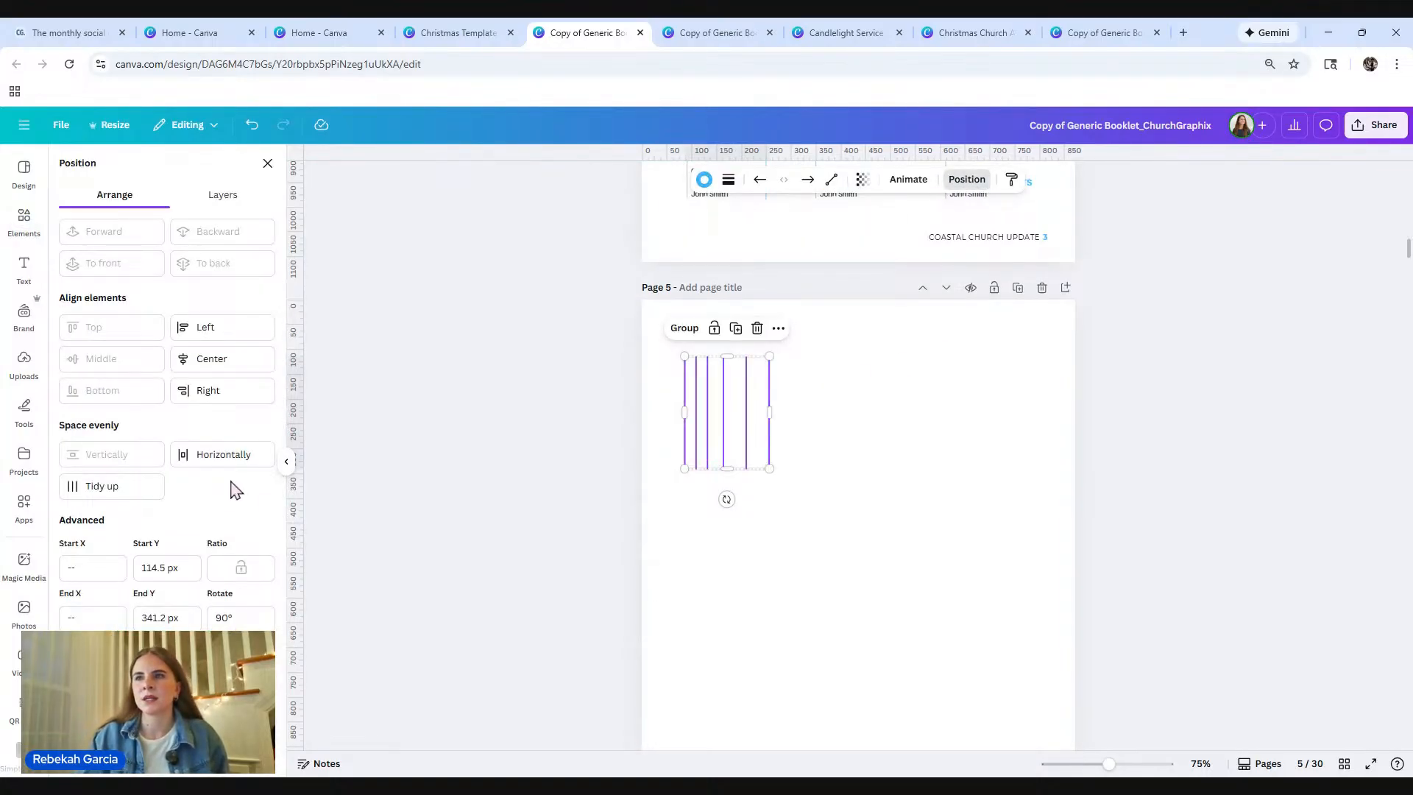
click(115, 489)
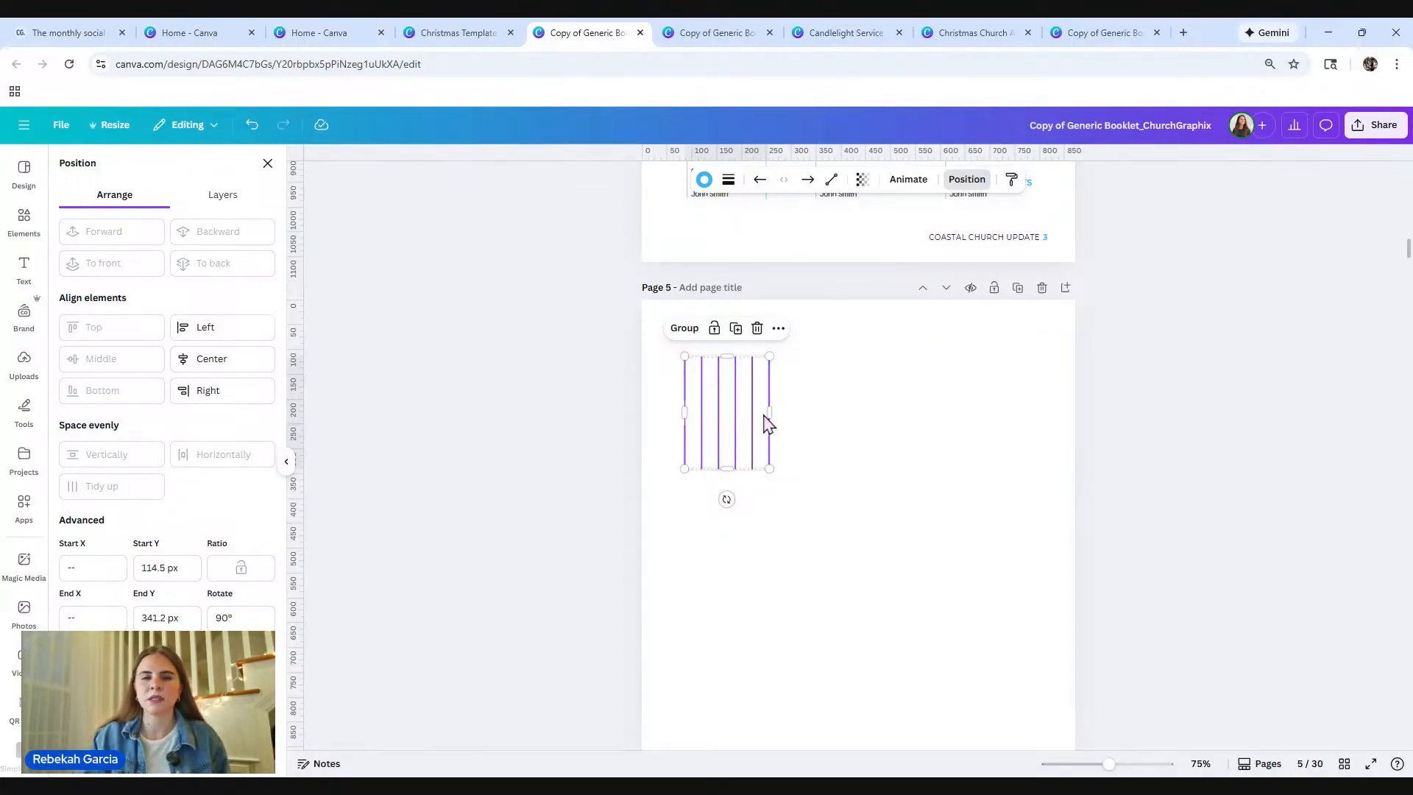
Step: Center-align the six lines with one another, and undo that alignment
click(777, 484)
drag(821, 508, 656, 378)
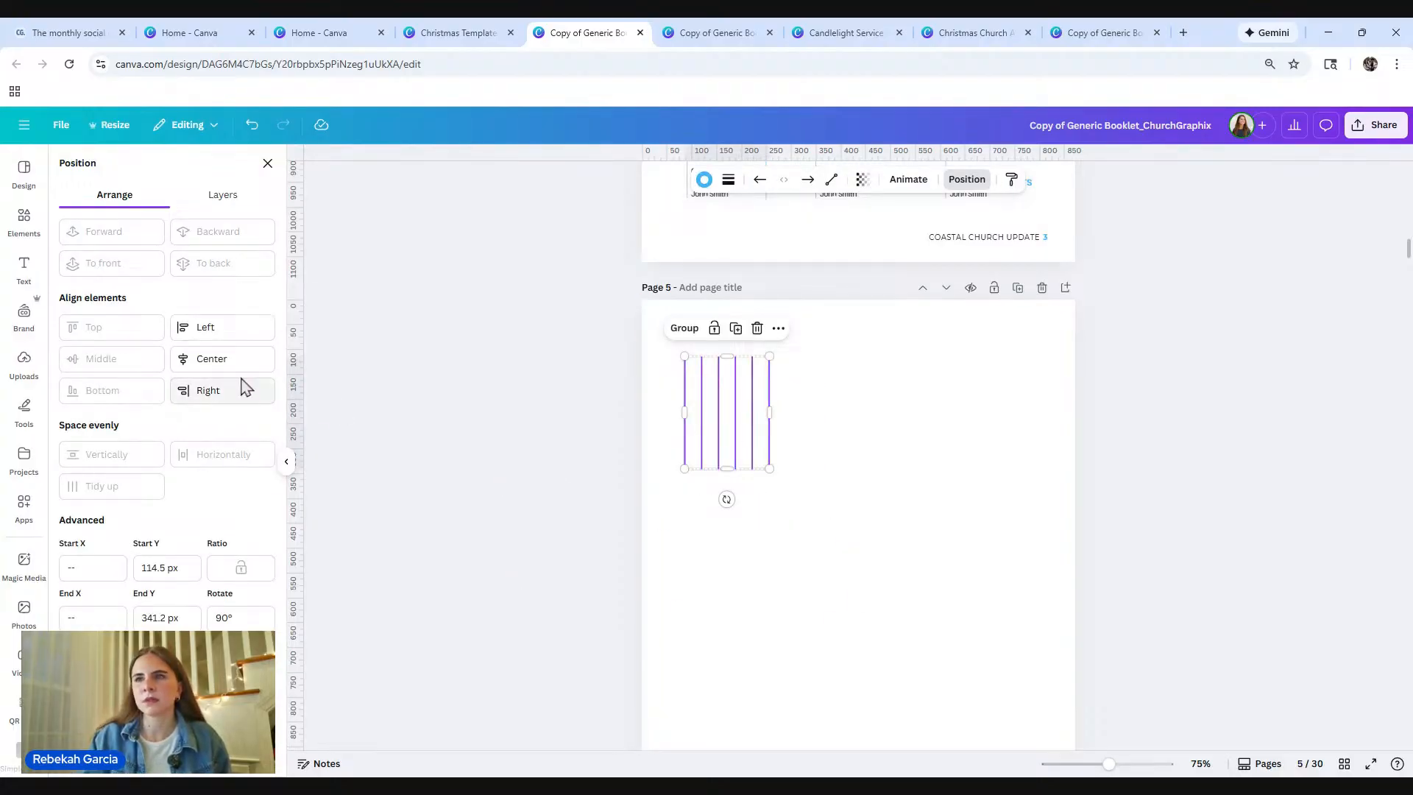
click(204, 361)
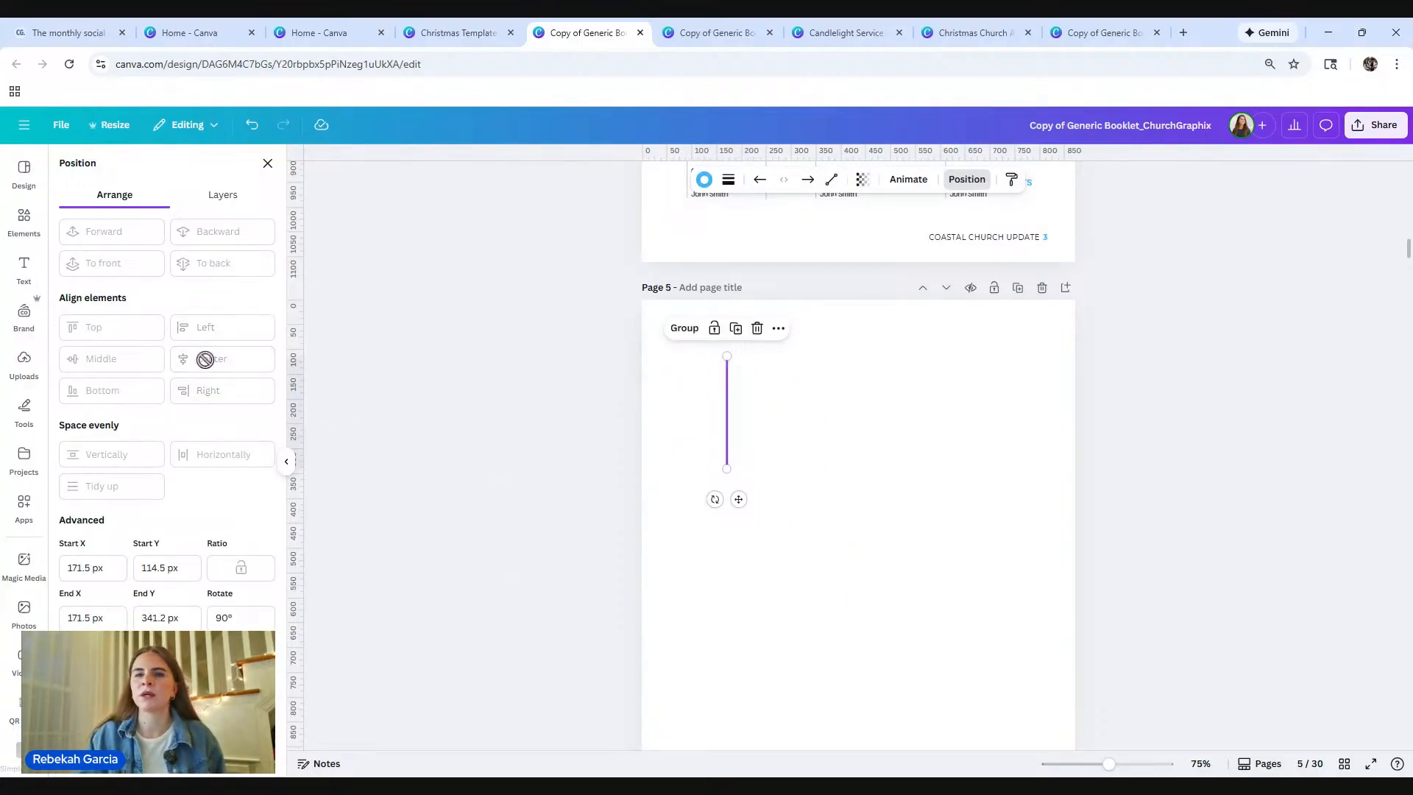
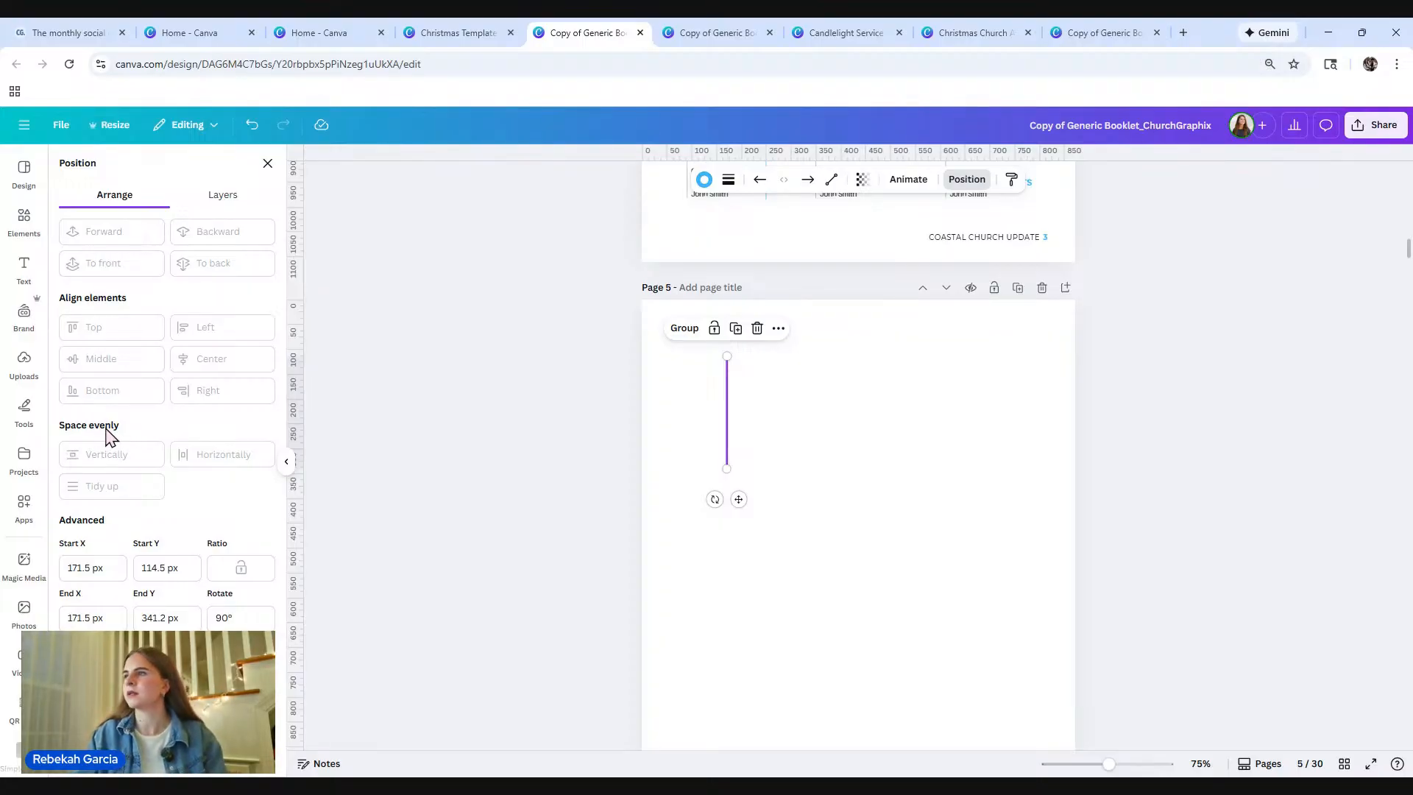
key(ctrl+z)
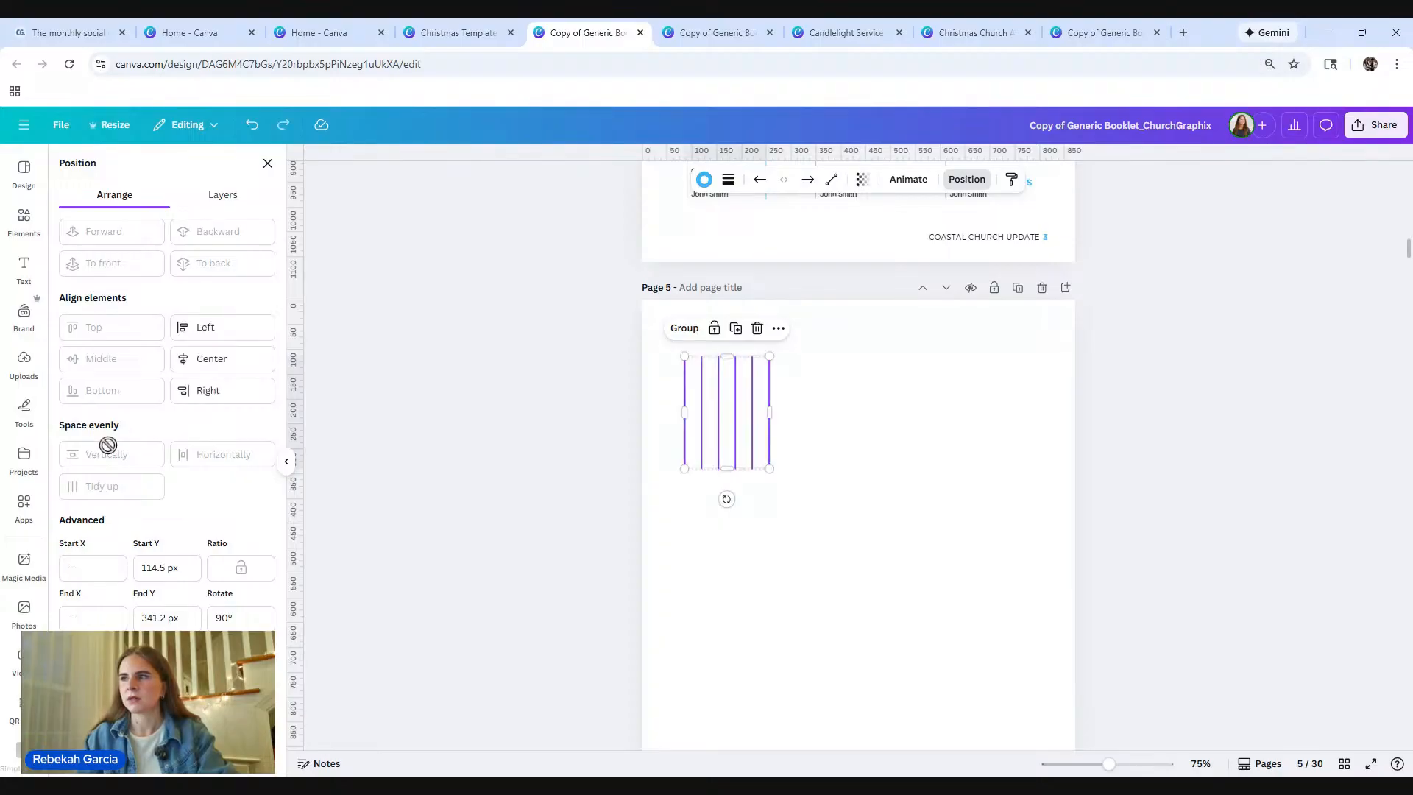
Step: Stretch all six vertical lines downward together so they end at about 794.5 px on the page
click(789, 563)
click(684, 364)
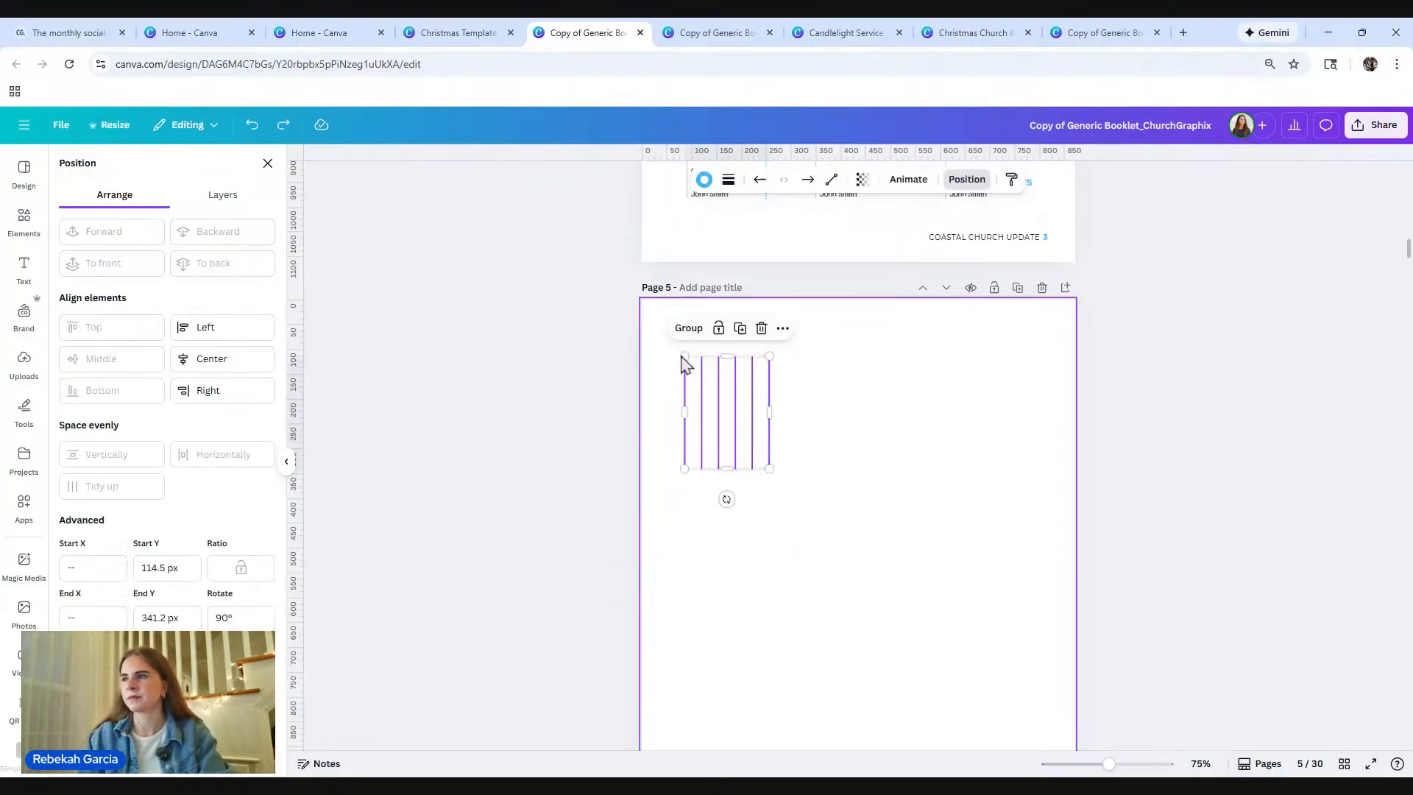
drag(726, 471, 739, 527)
click(849, 589)
drag(856, 608, 681, 404)
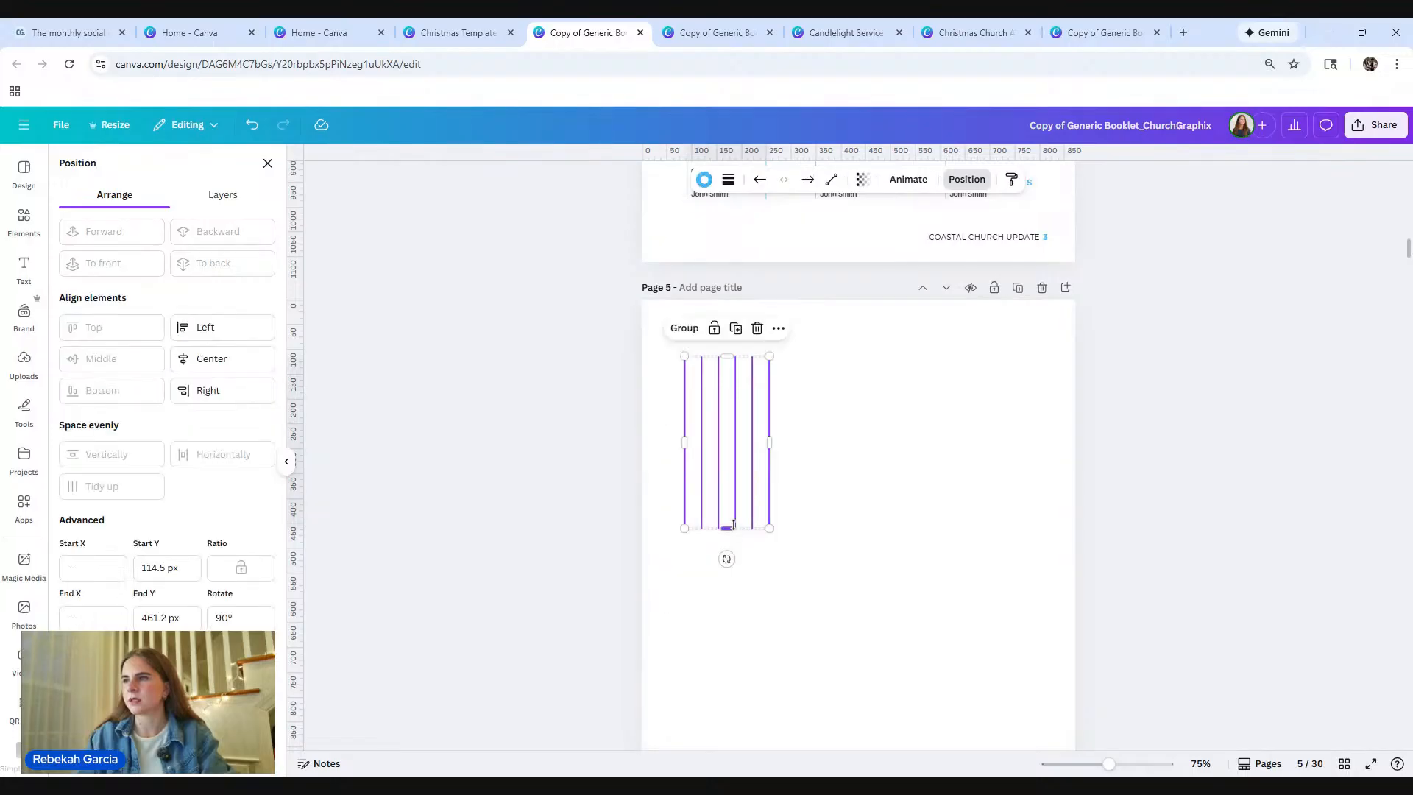
drag(861, 625, 674, 398)
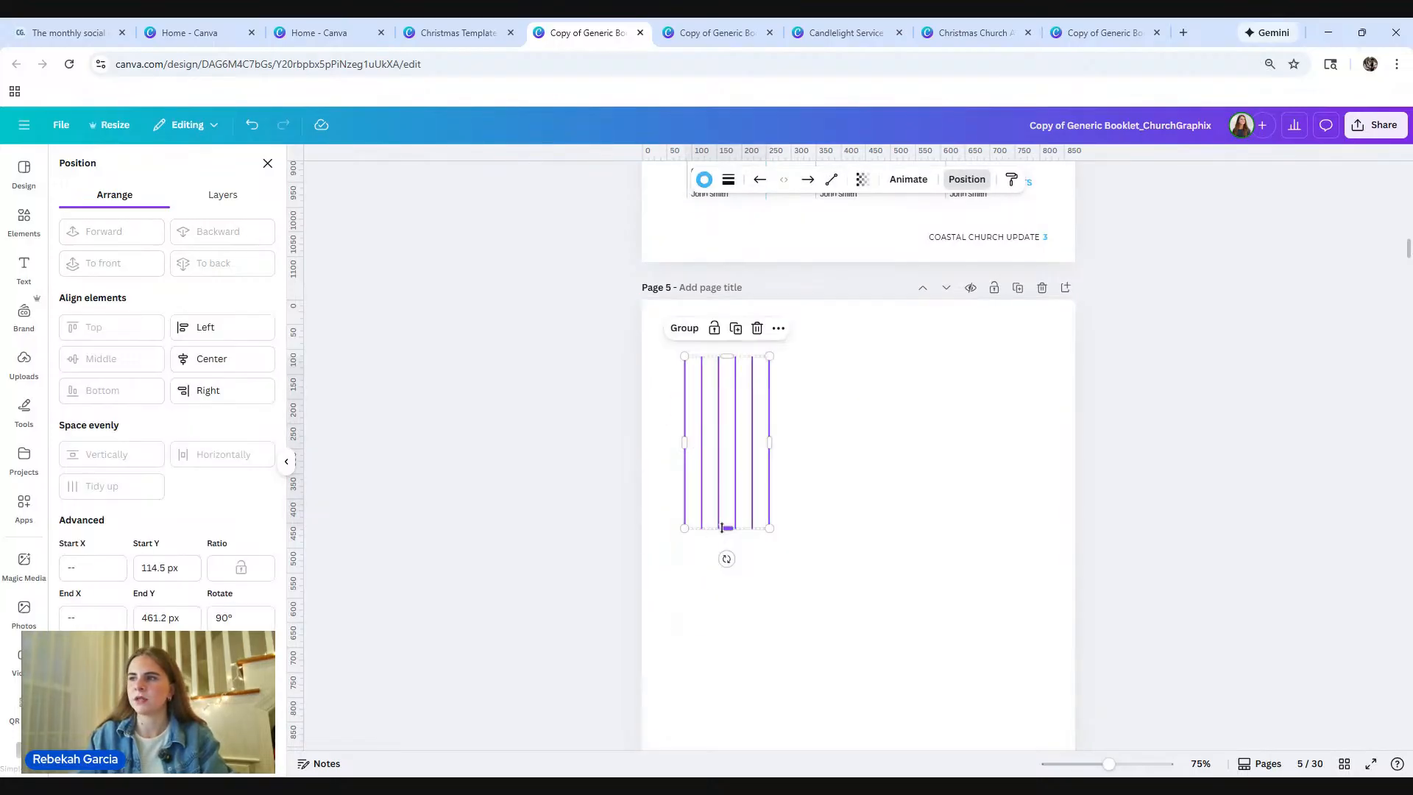
drag(727, 528, 712, 695)
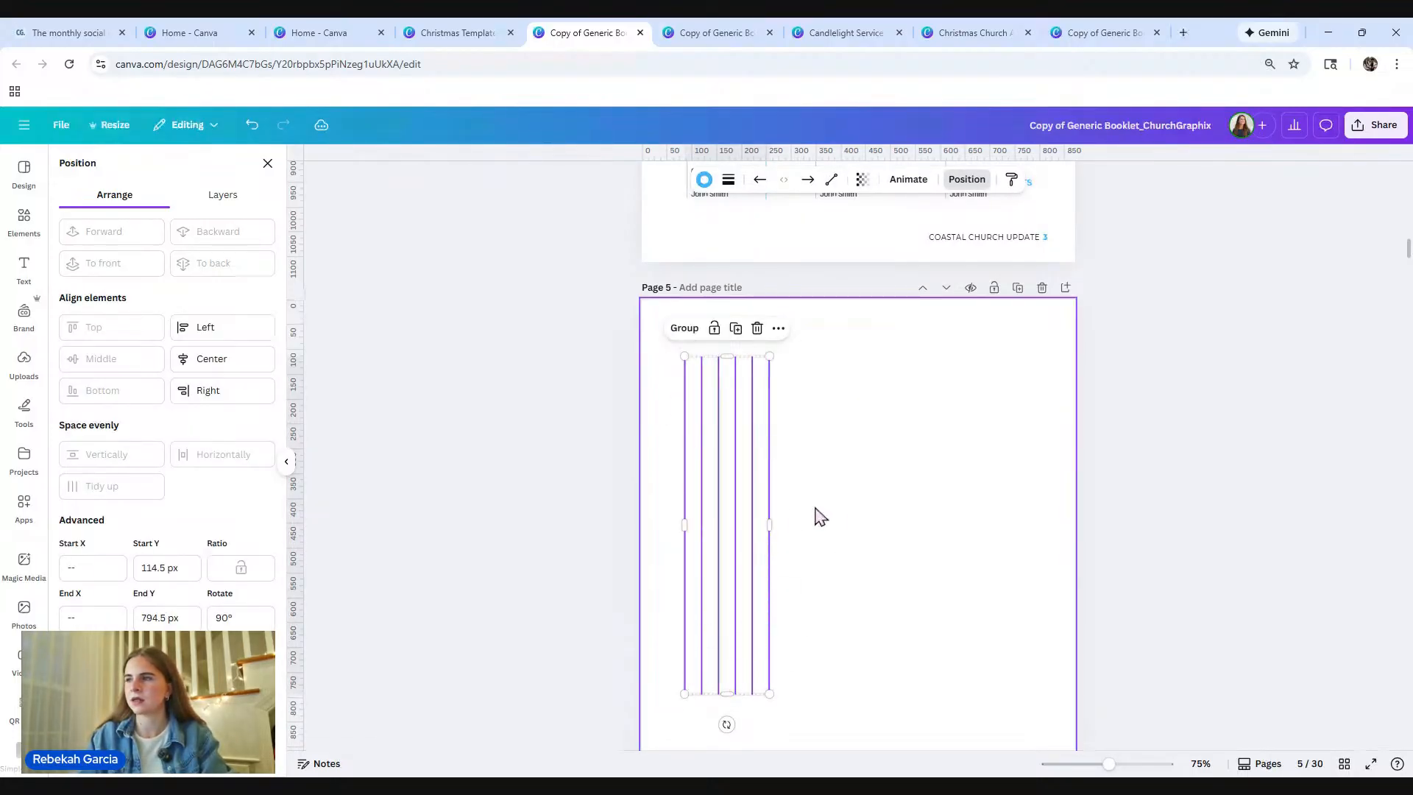
Step: Delete the six vertical lines from the blank page 5
drag(777, 520, 683, 469)
click(1062, 593)
key(Delete)
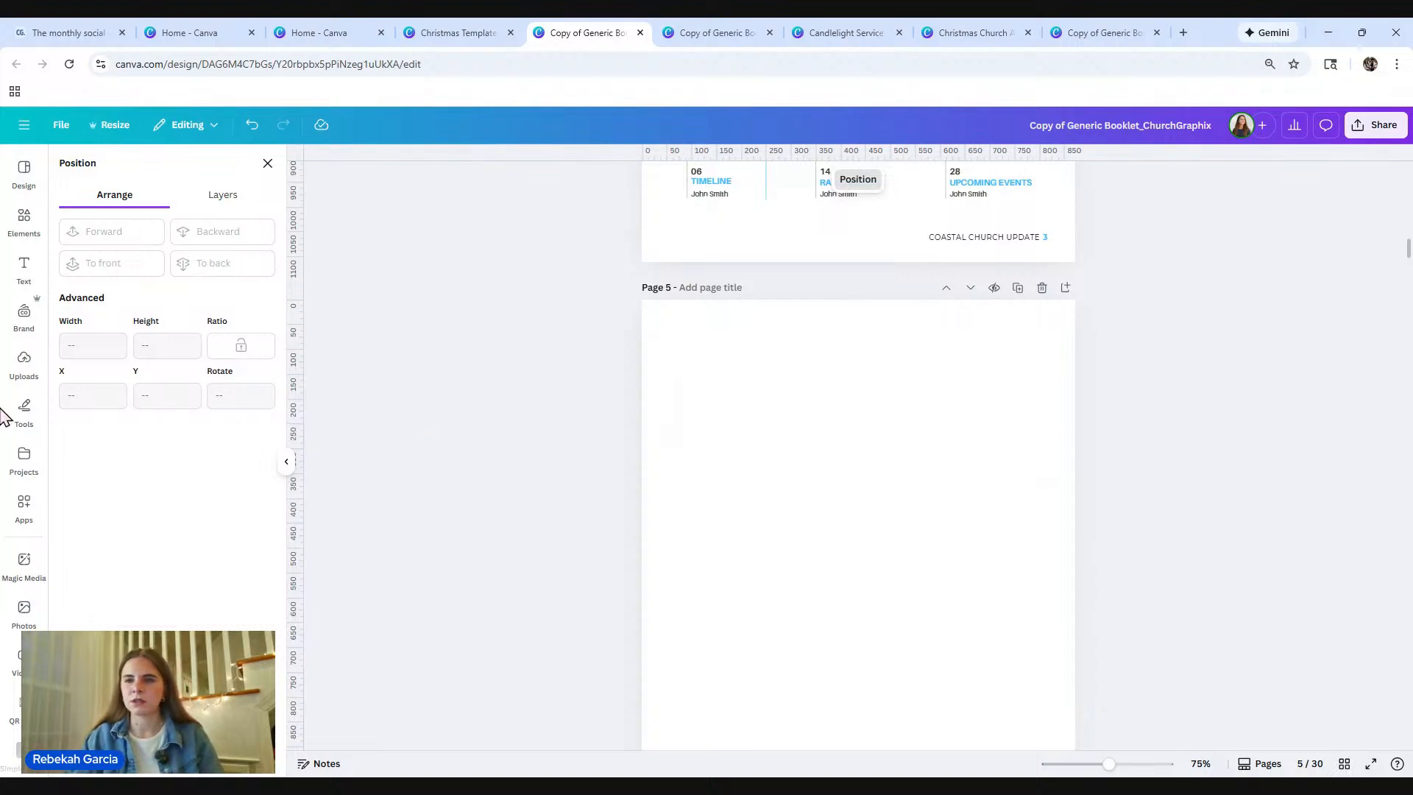
Step: Search the elements library for "worship" and show all of the photo results
click(24, 225)
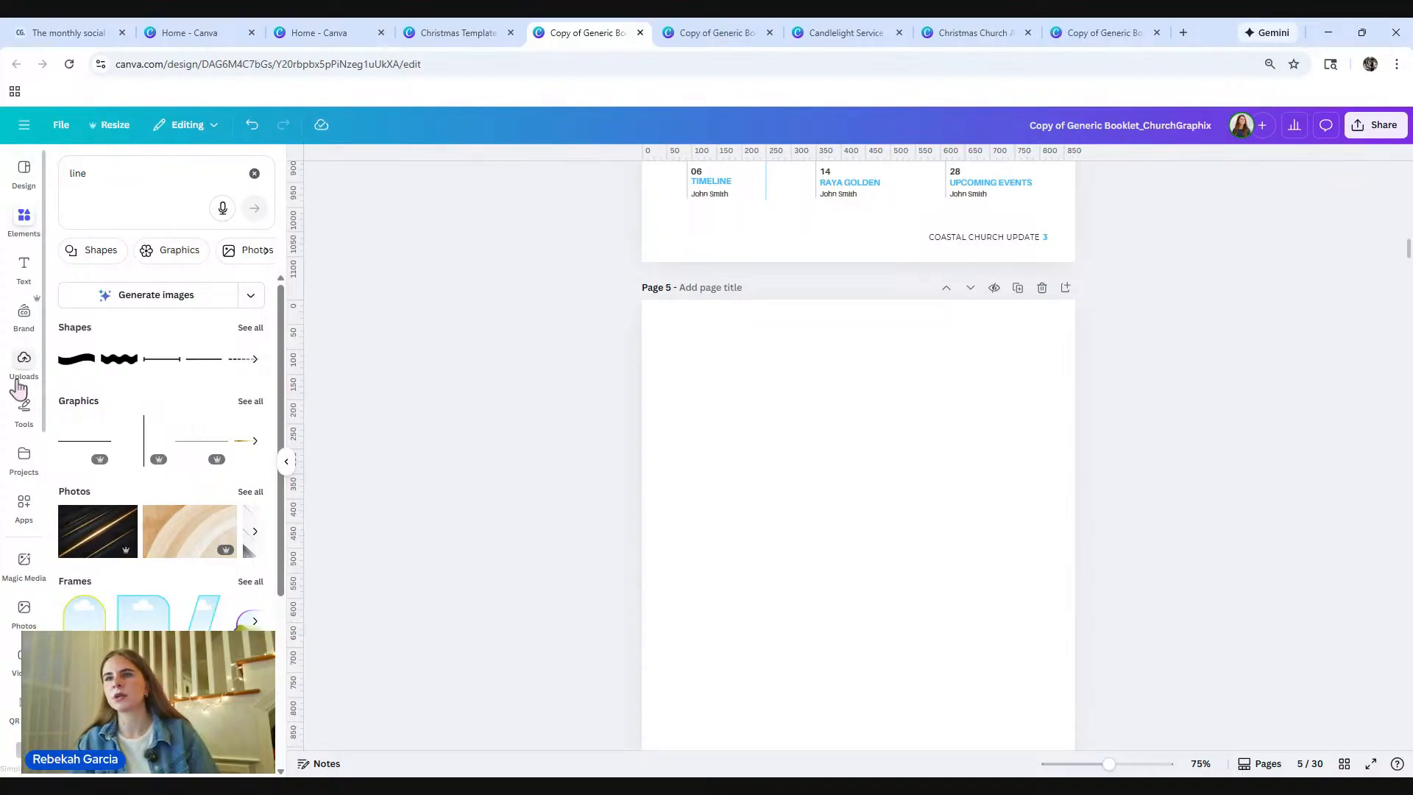
click(253, 173)
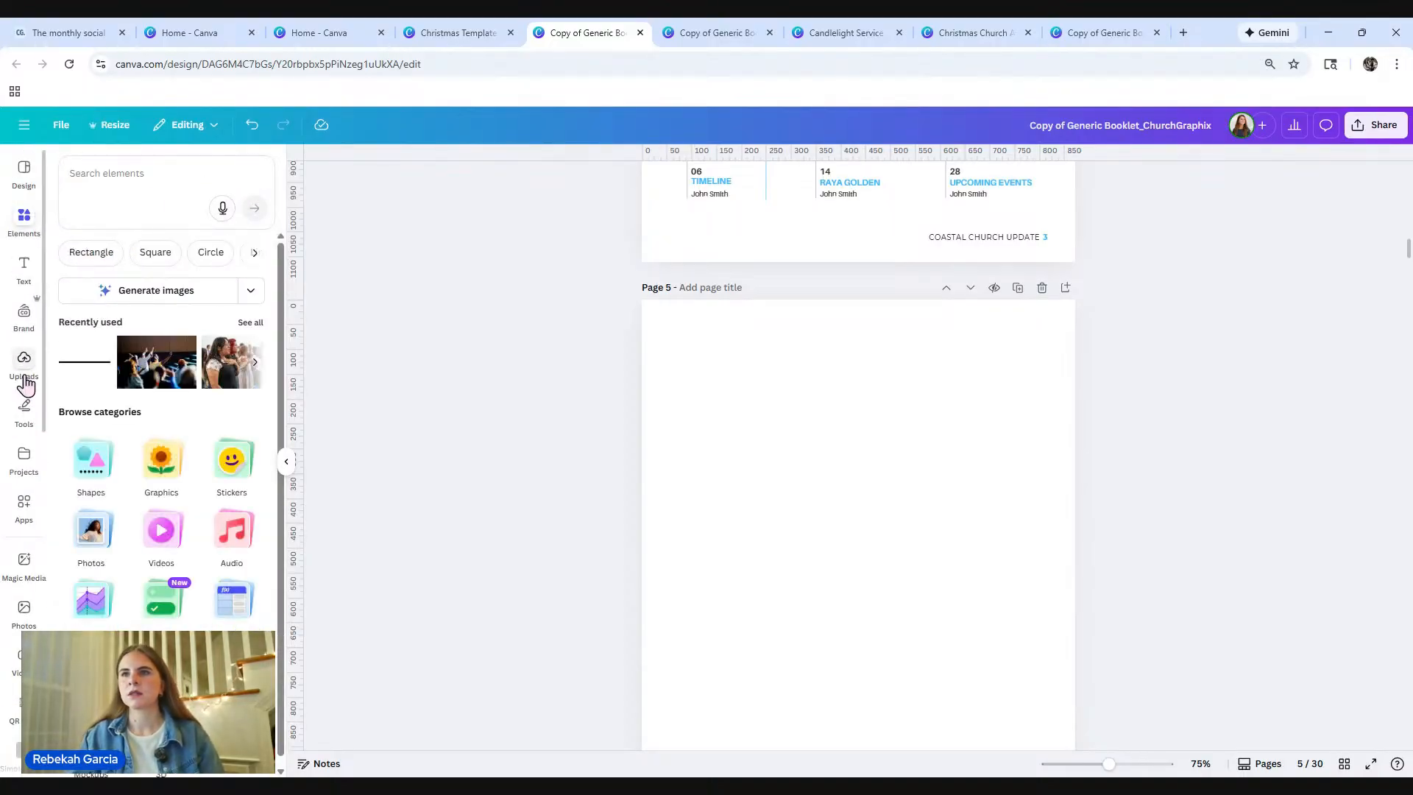
click(113, 167)
text(worship)
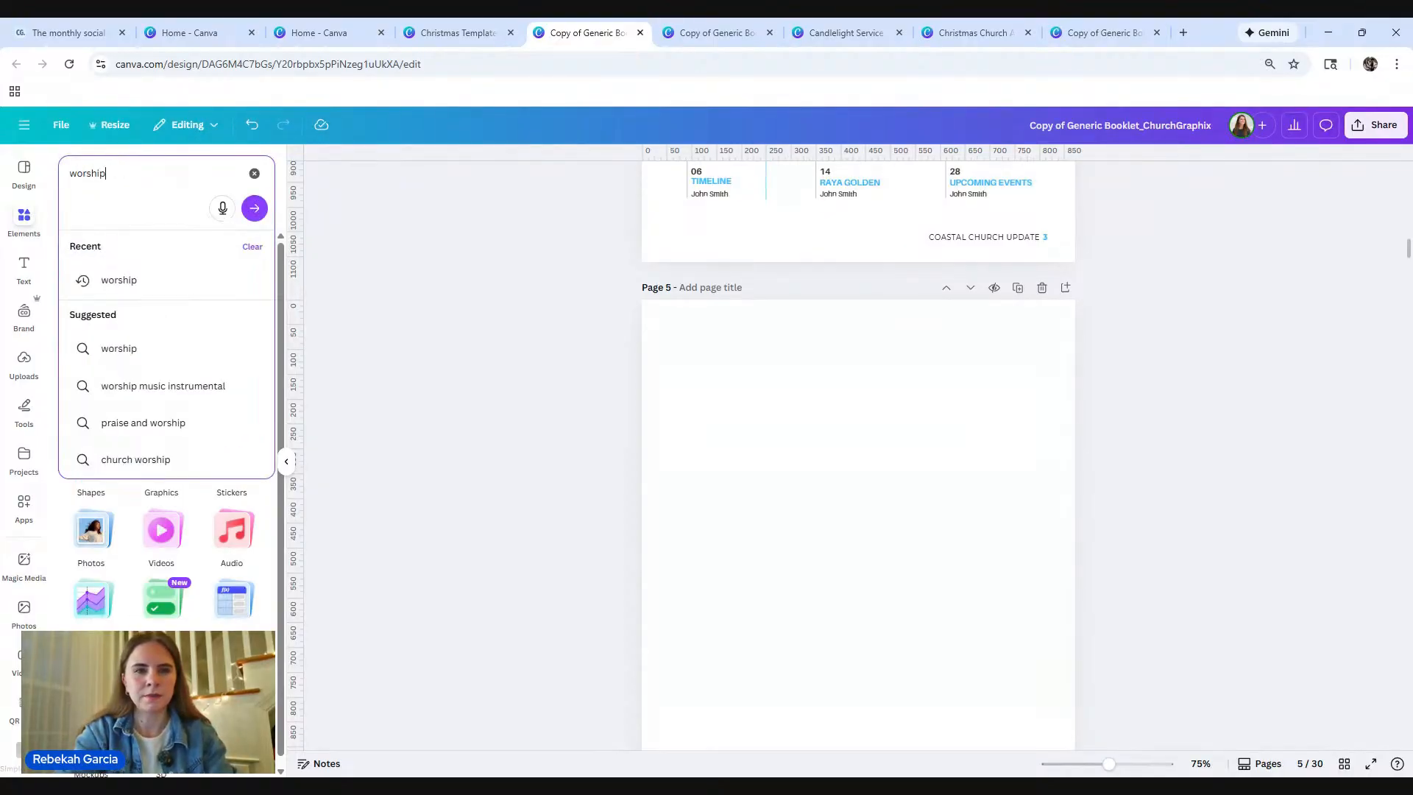
key(Return)
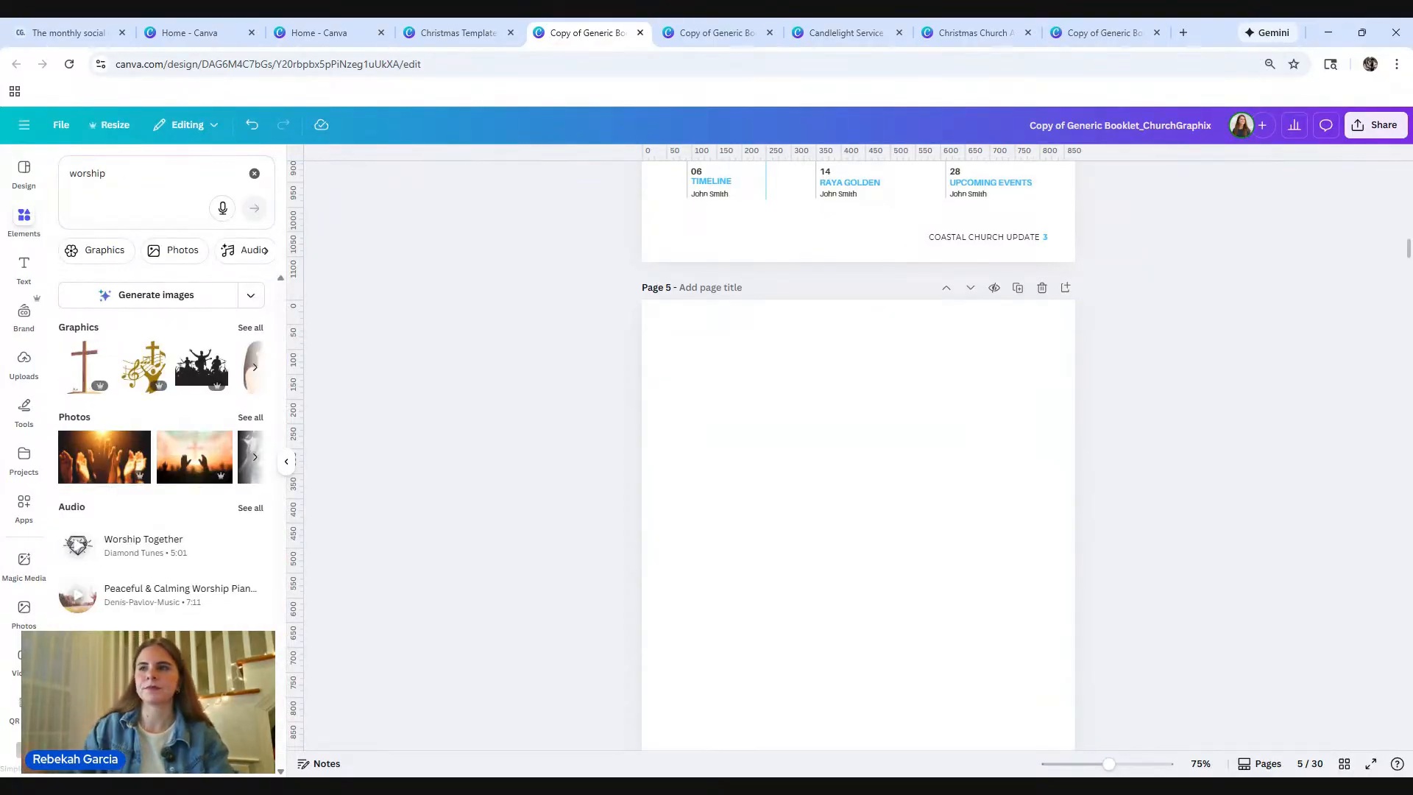
click(248, 417)
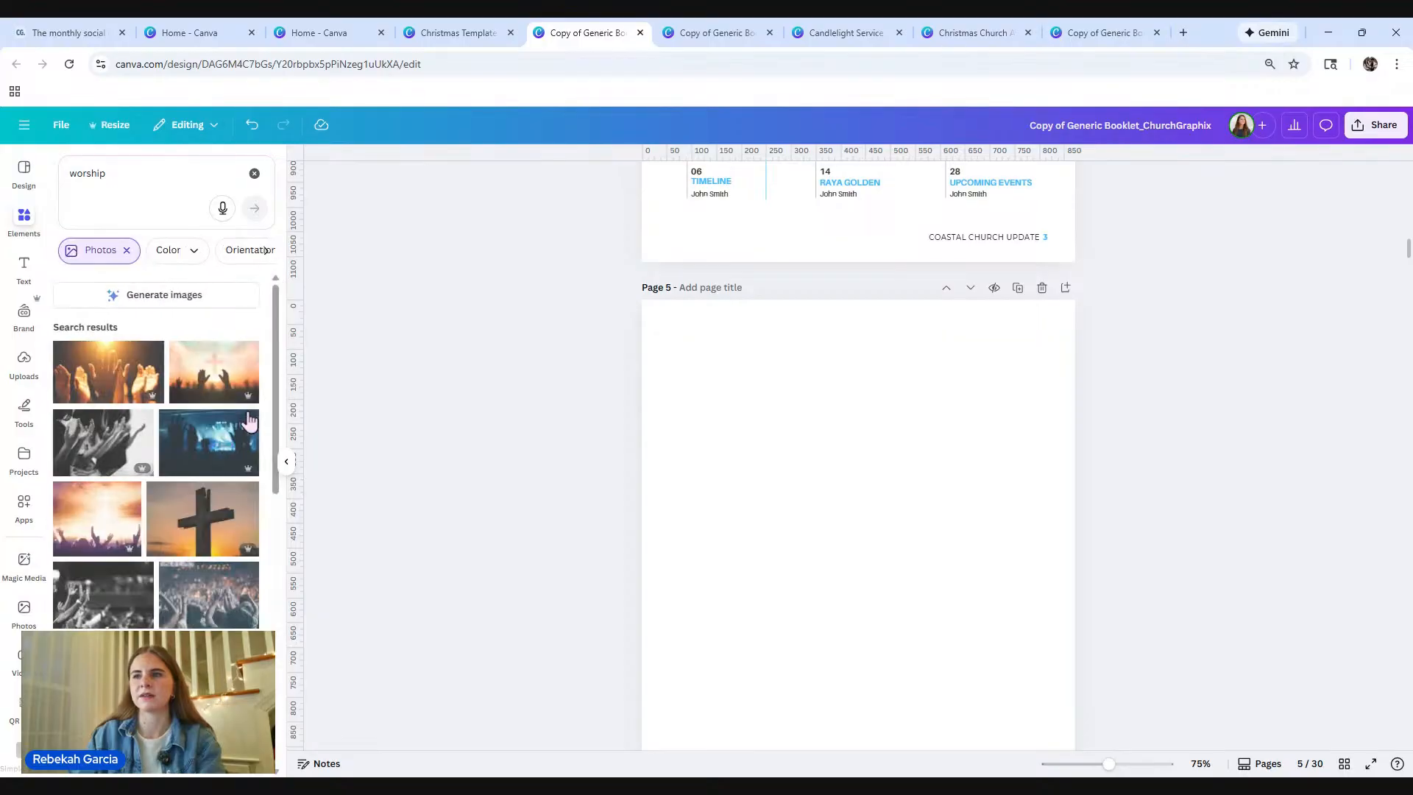
Step: Place the photo of two young men worshipping on page 5, shrink it to under a third of the page width, and set it against the left page edge
scroll(243, 451, down, 2)
drag(219, 594, 755, 422)
drag(829, 580, 776, 490)
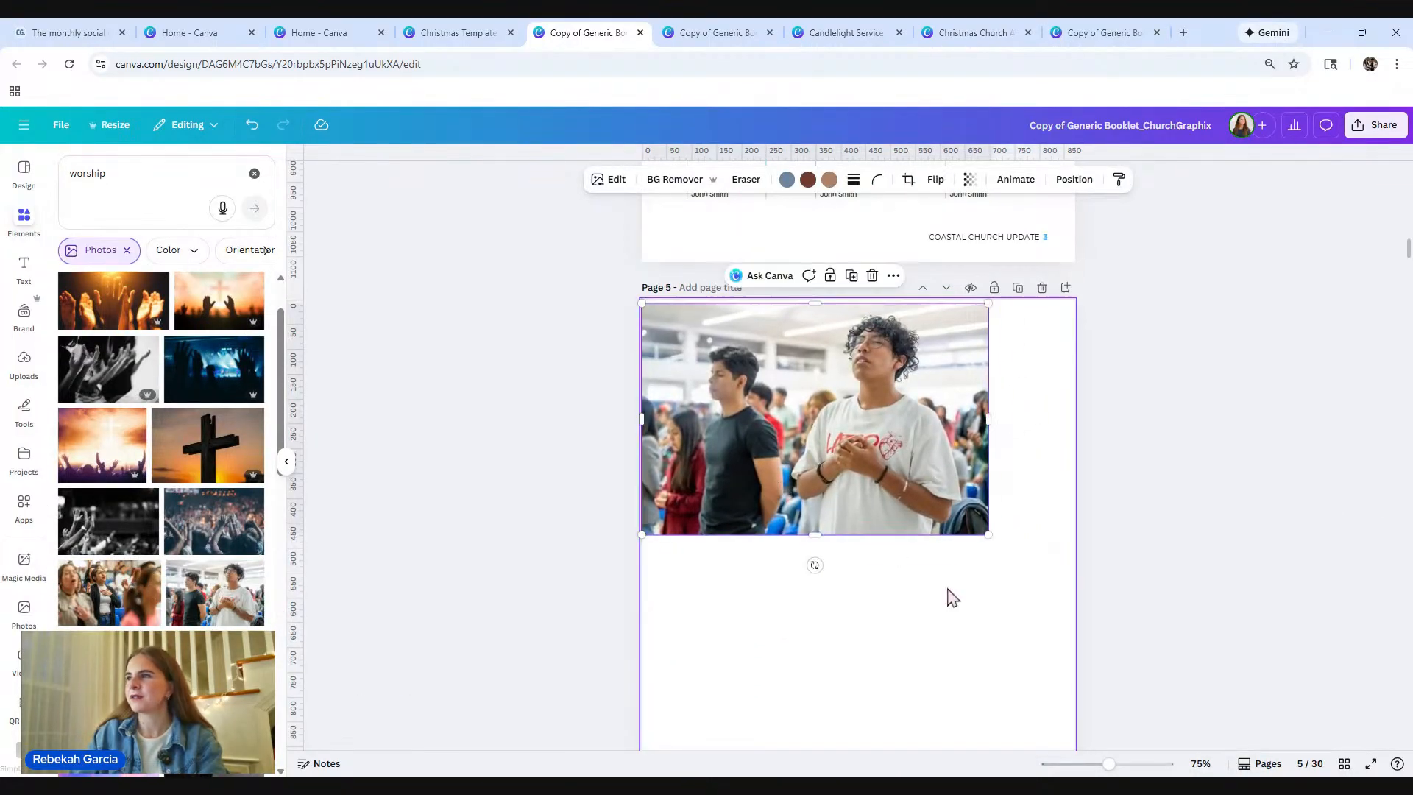
drag(991, 533, 740, 430)
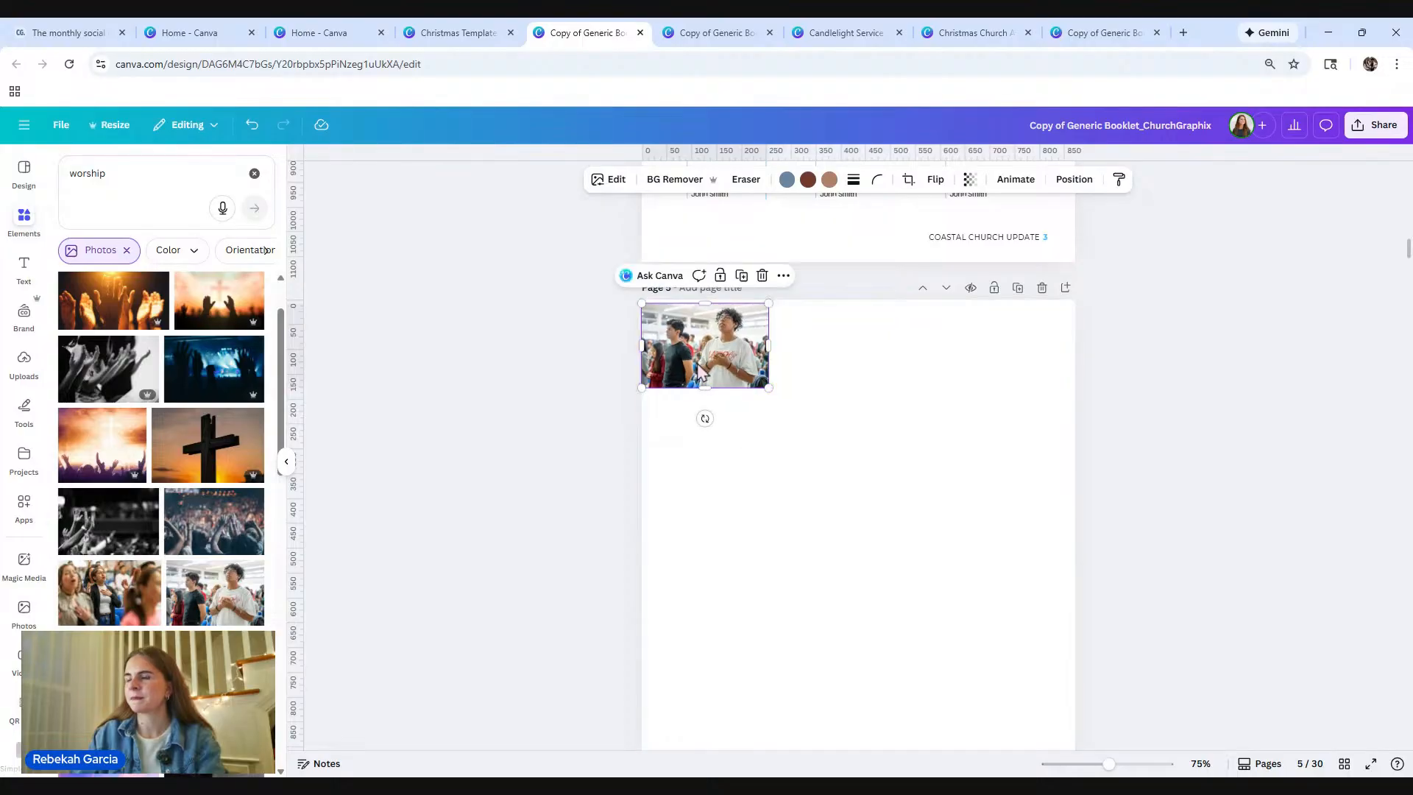
drag(715, 363, 713, 412)
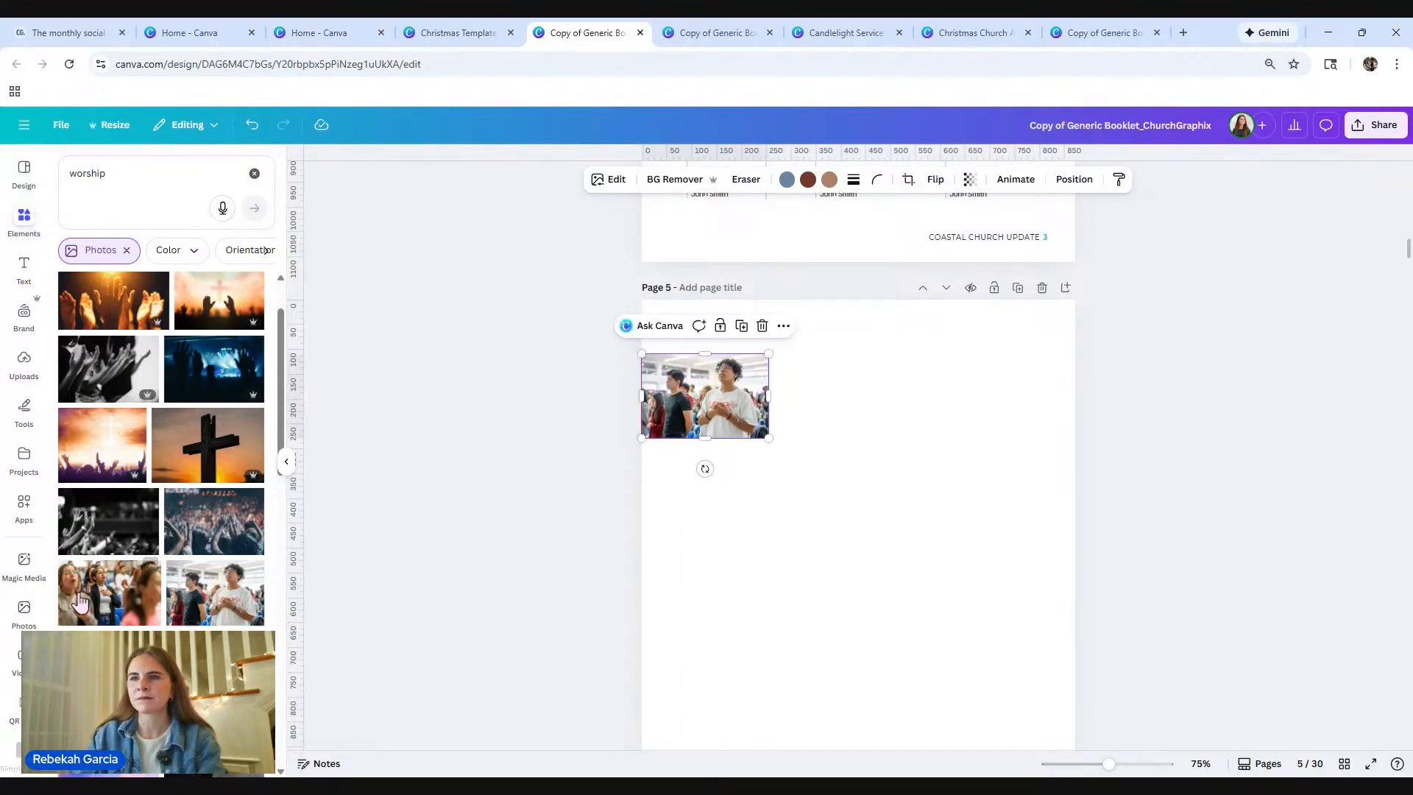
Step: Duplicate the small worship photo twice to form a row of three photos side by side, discarding the added crowd photo of the woman worshipping
drag(109, 593, 800, 638)
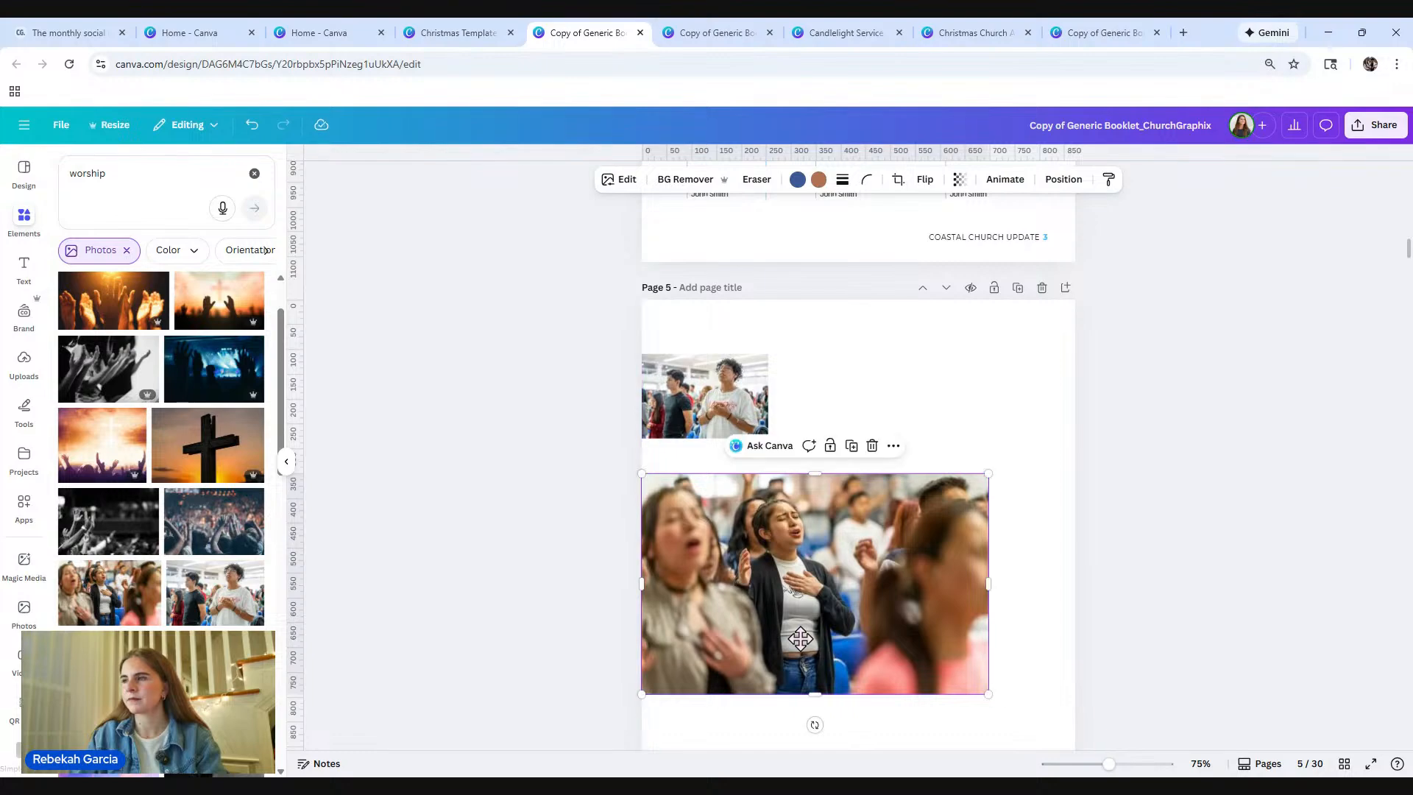
key(Delete)
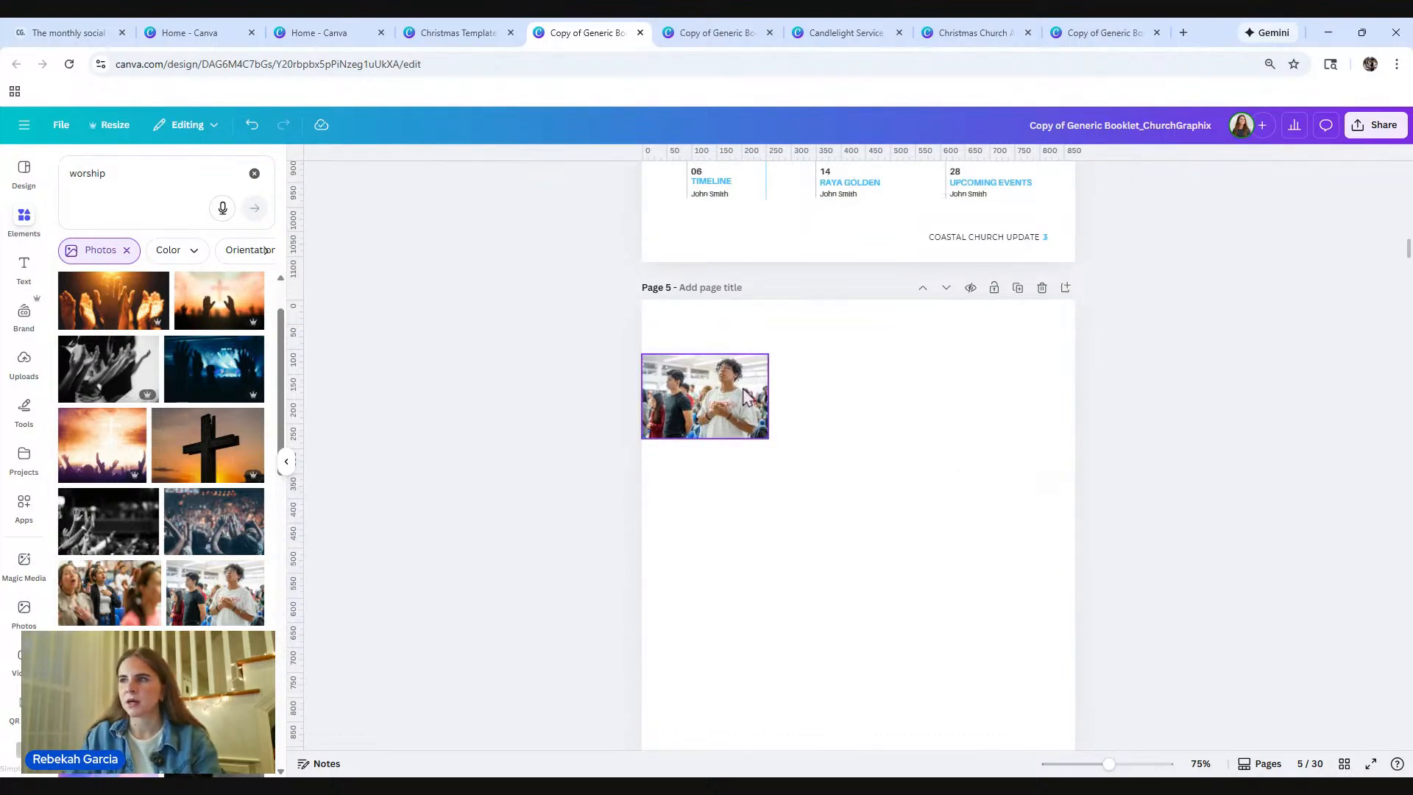
alt+drag(712, 391, 937, 410)
click(944, 503)
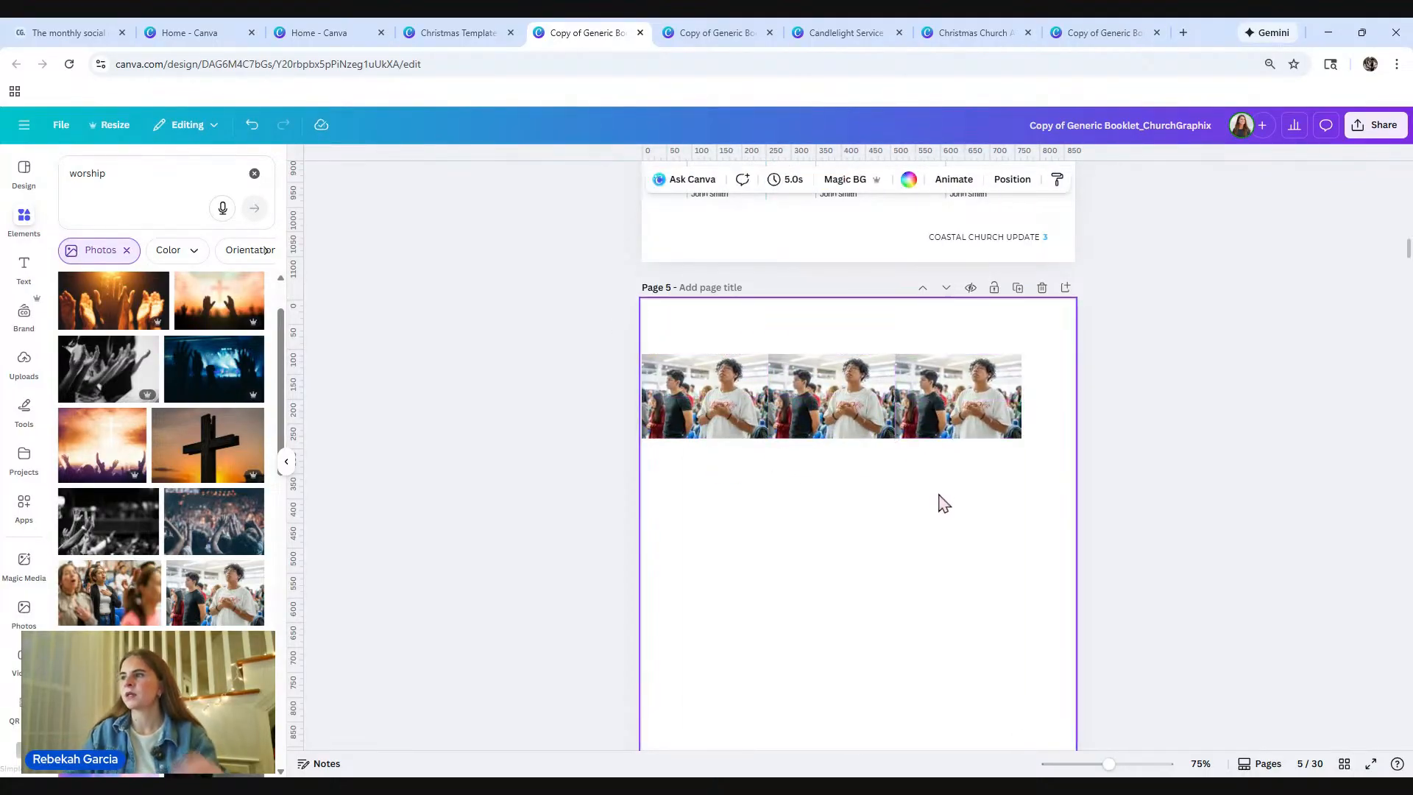
Step: Enlarge the three photos together to span the page width, move them to the page's top edge and make the row taller
drag(1029, 486, 646, 357)
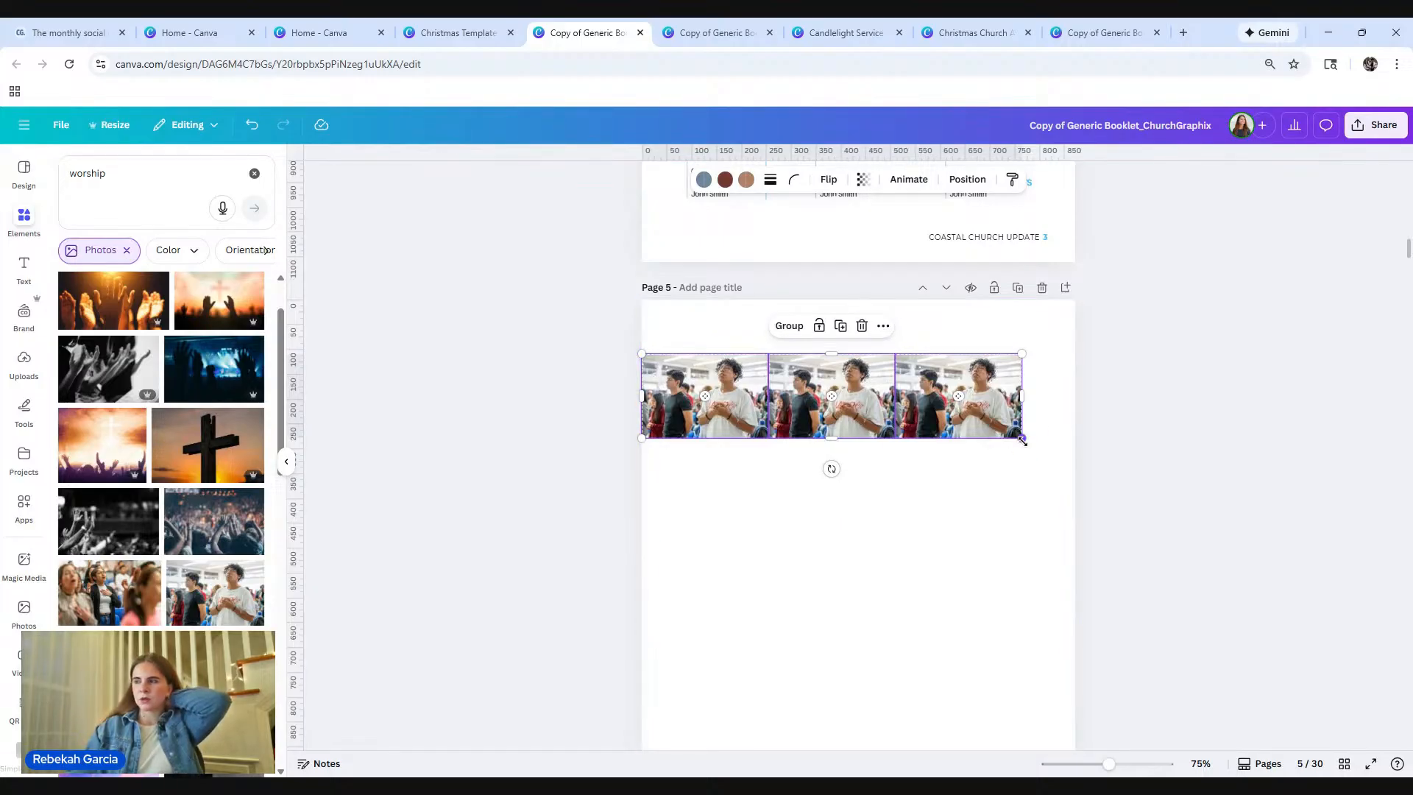
drag(1022, 438, 1065, 484)
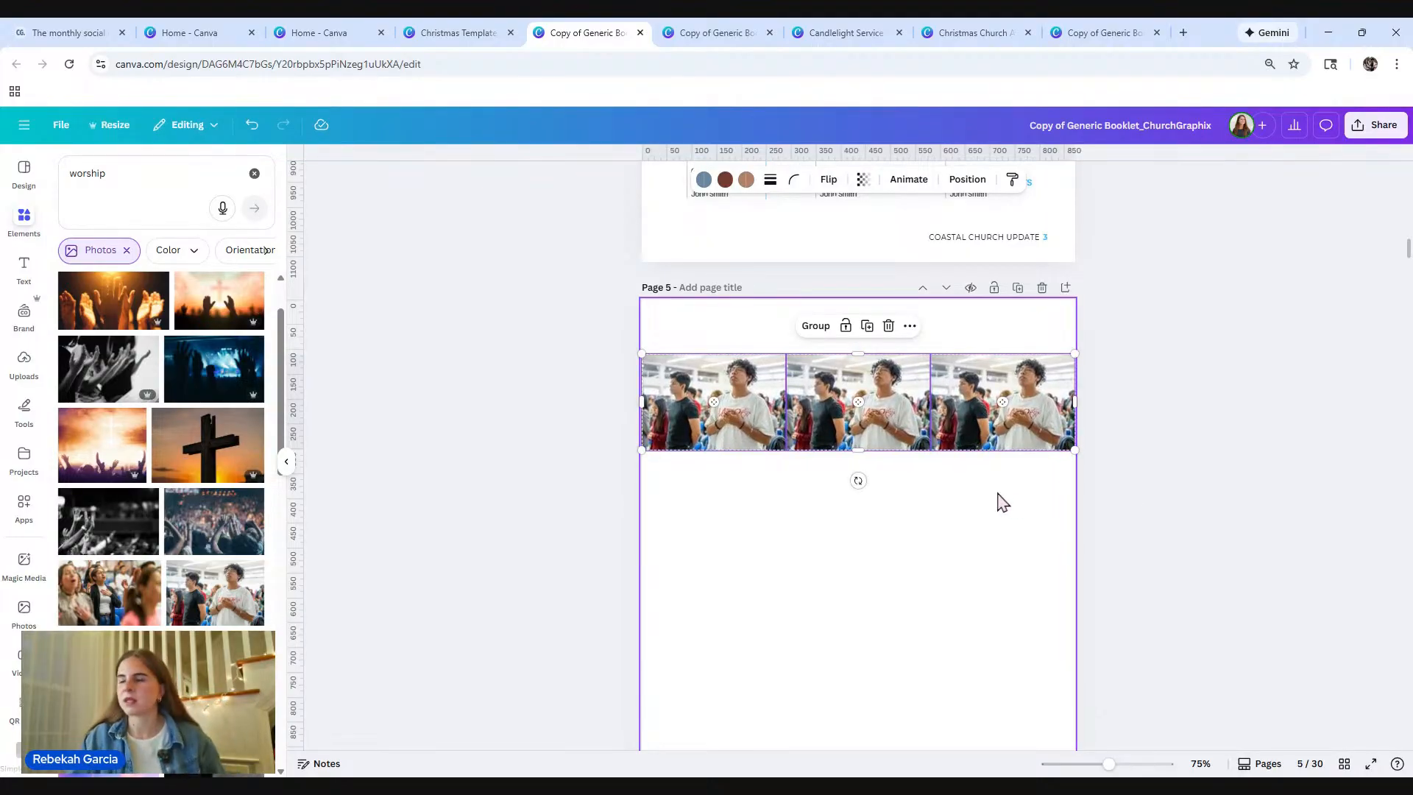
mouse_move(964, 417)
mouse_down()
mouse_move(976, 379)
mouse_move(966, 401)
mouse_up()
drag(859, 398, 880, 438)
click(513, 521)
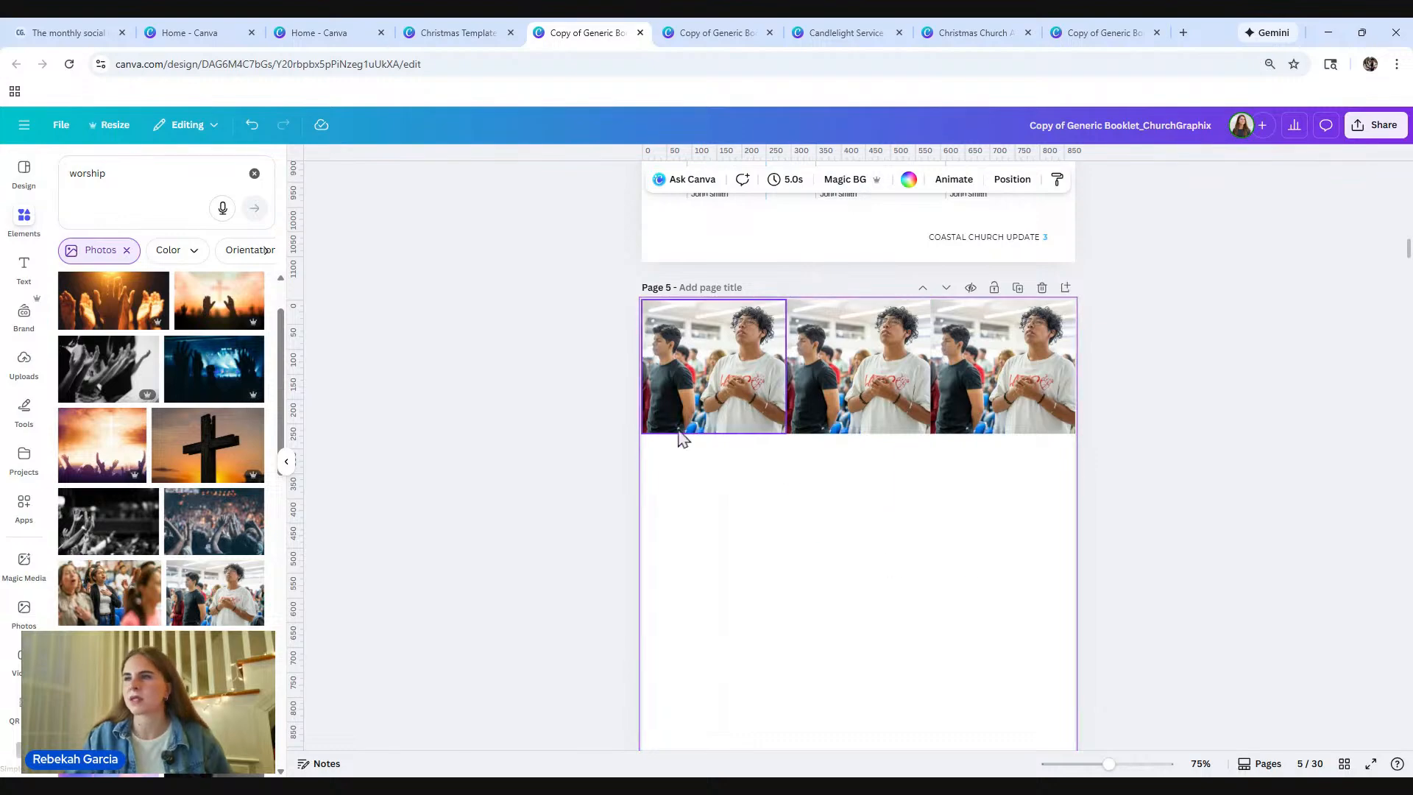
Step: Try the woman worshipping, the cross at sunset and the black-and-white crowd photos in the middle slot of the row
drag(83, 600, 858, 366)
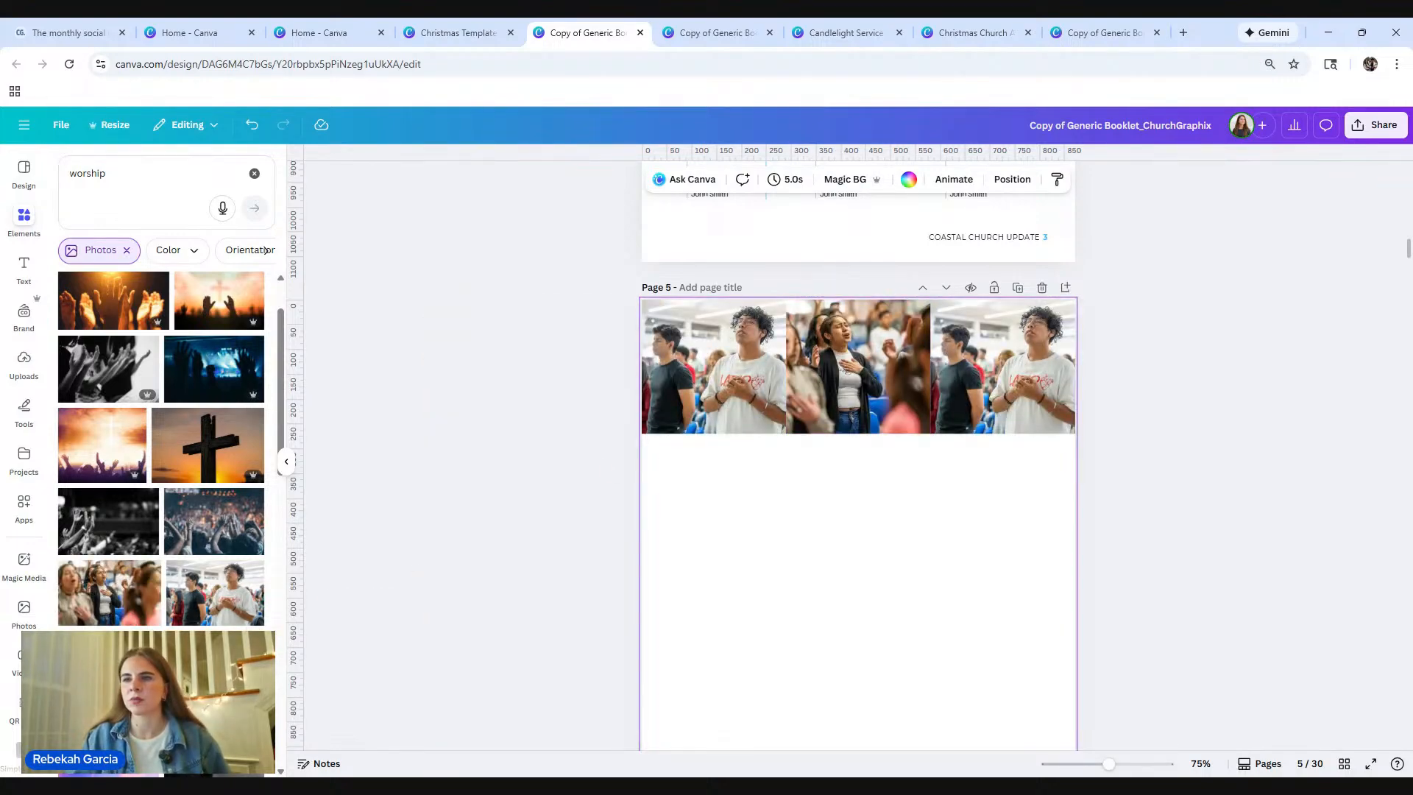
drag(250, 416, 857, 366)
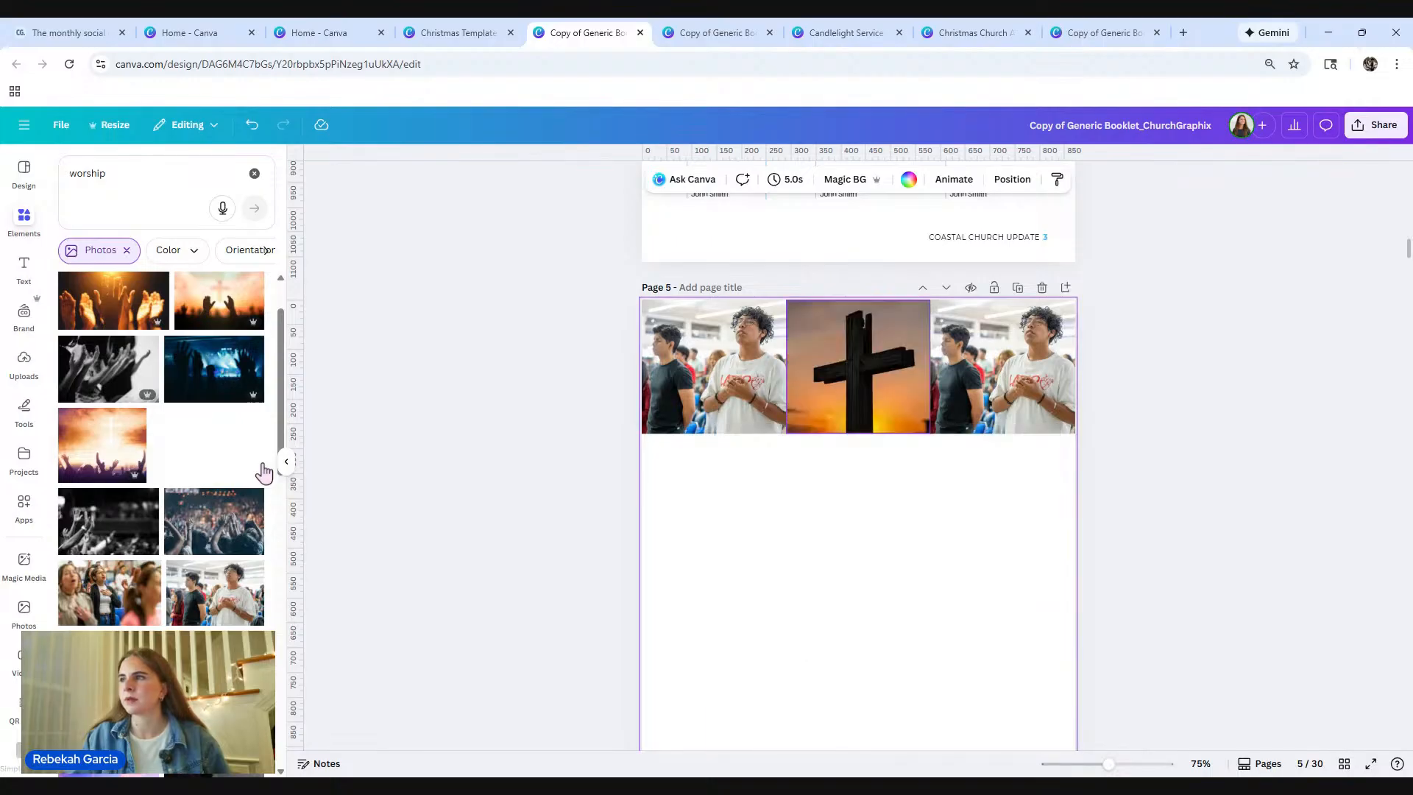
drag(95, 530, 863, 388)
Step: Replace the middle photo with the purple-lit open book photo and the right one with the blue stage-lights photo
scroll(213, 542, down, 5)
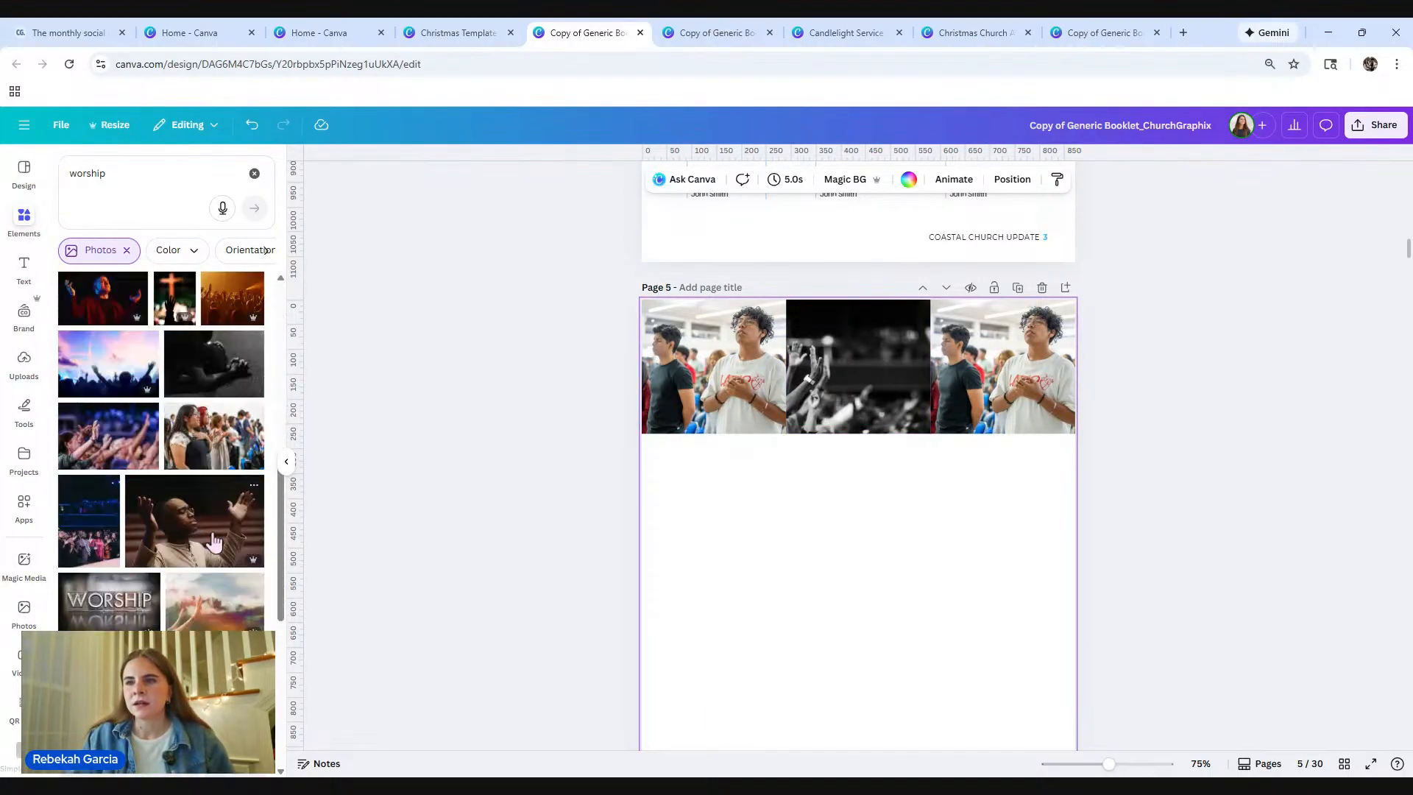
scroll(214, 542, down, 3)
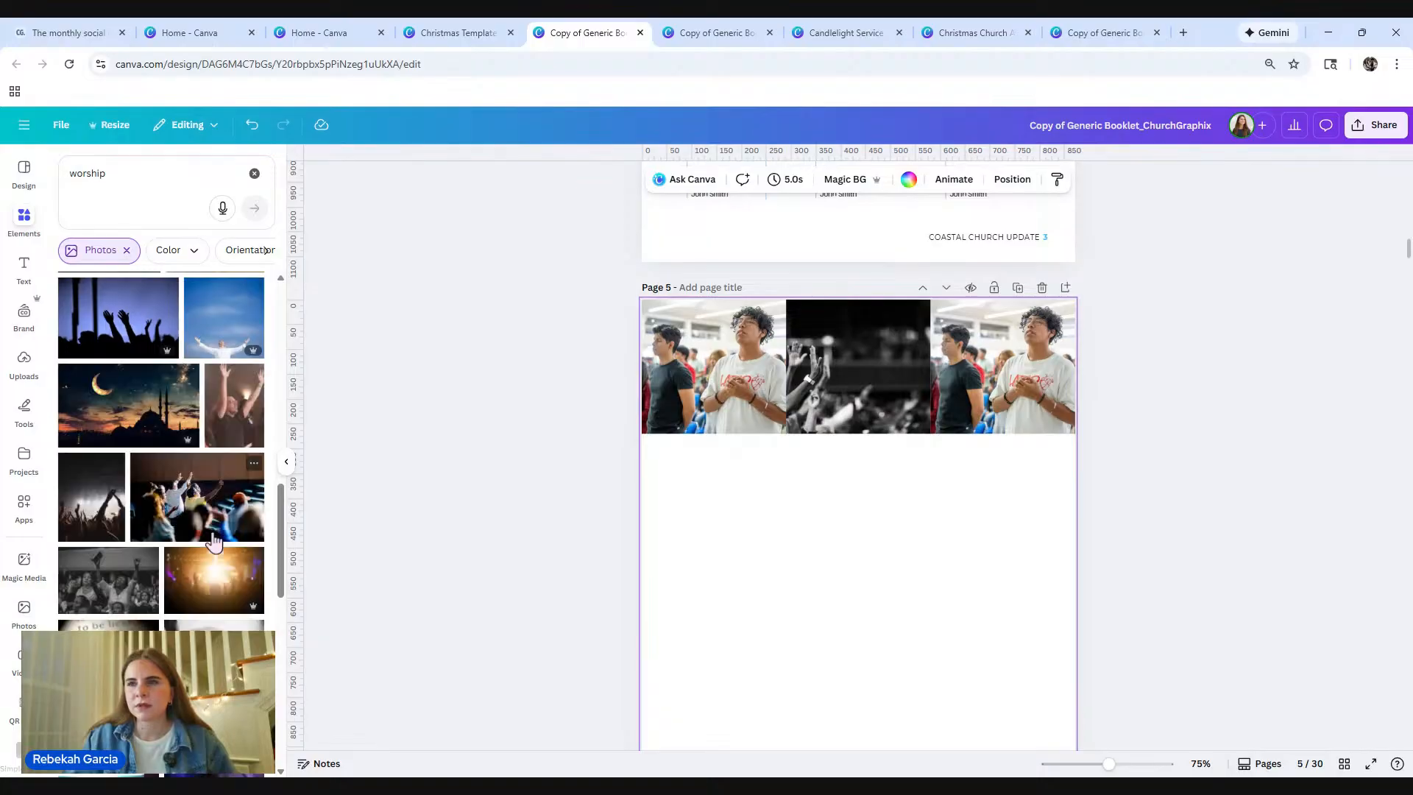
scroll(213, 542, down, 3)
scroll(237, 588, down, 2)
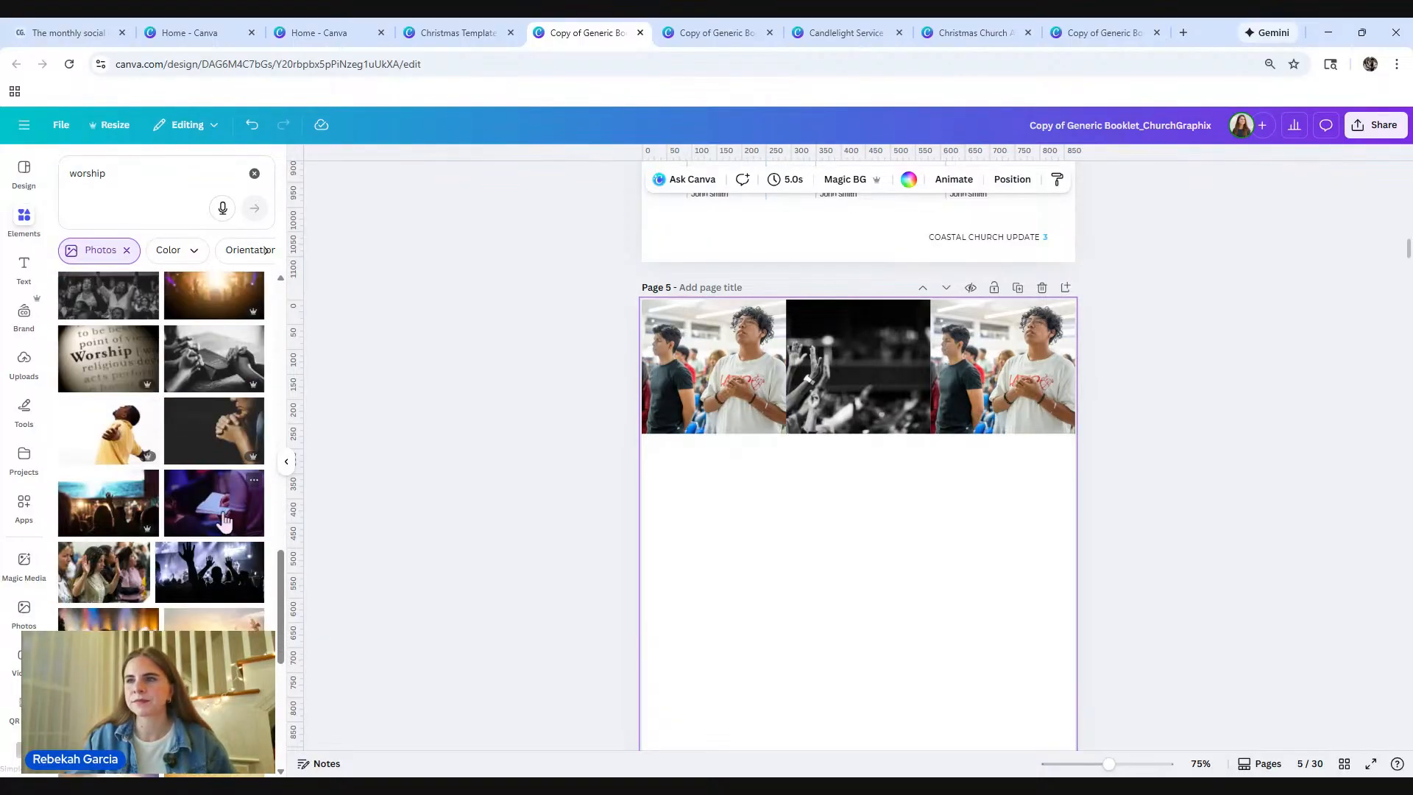
click(246, 520)
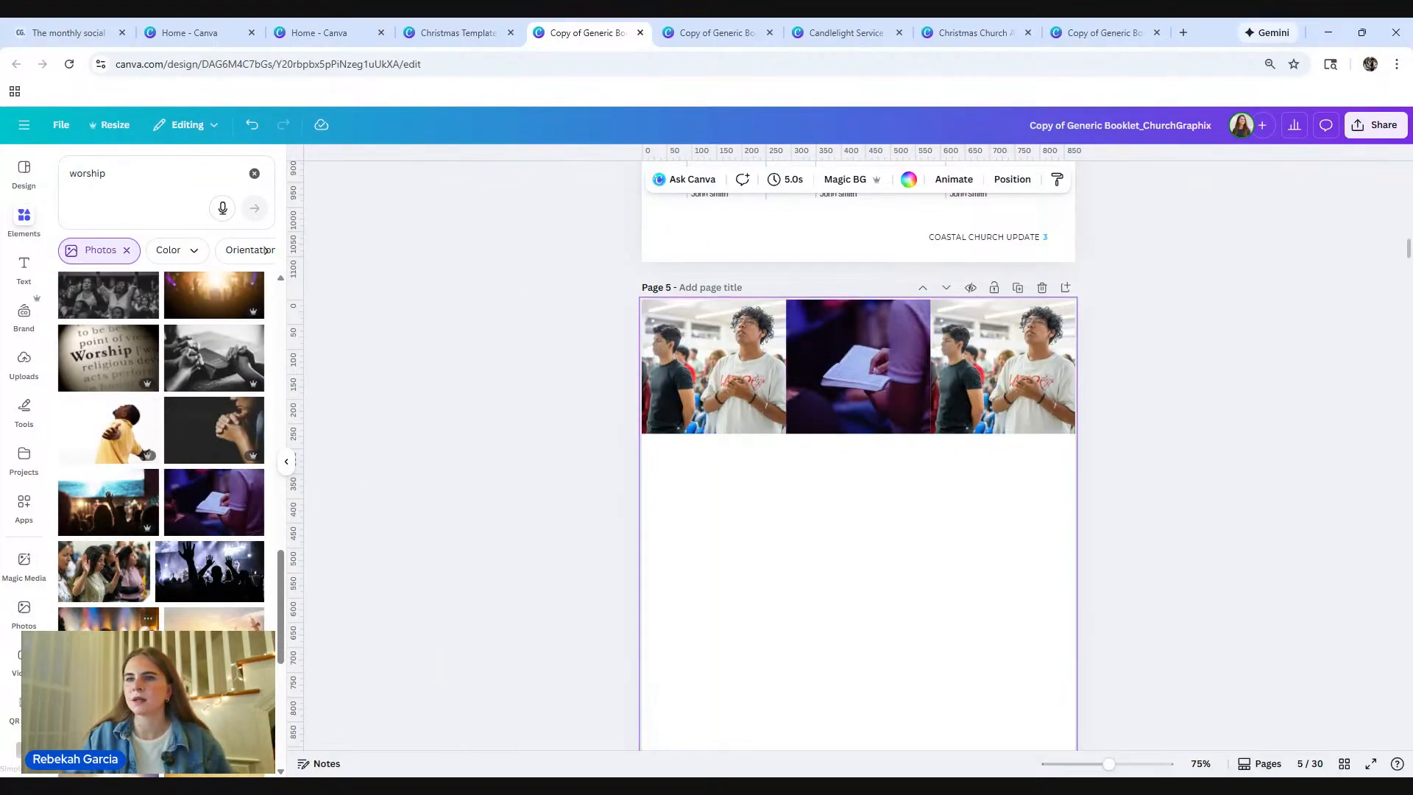
scroll(162, 441, down, 5)
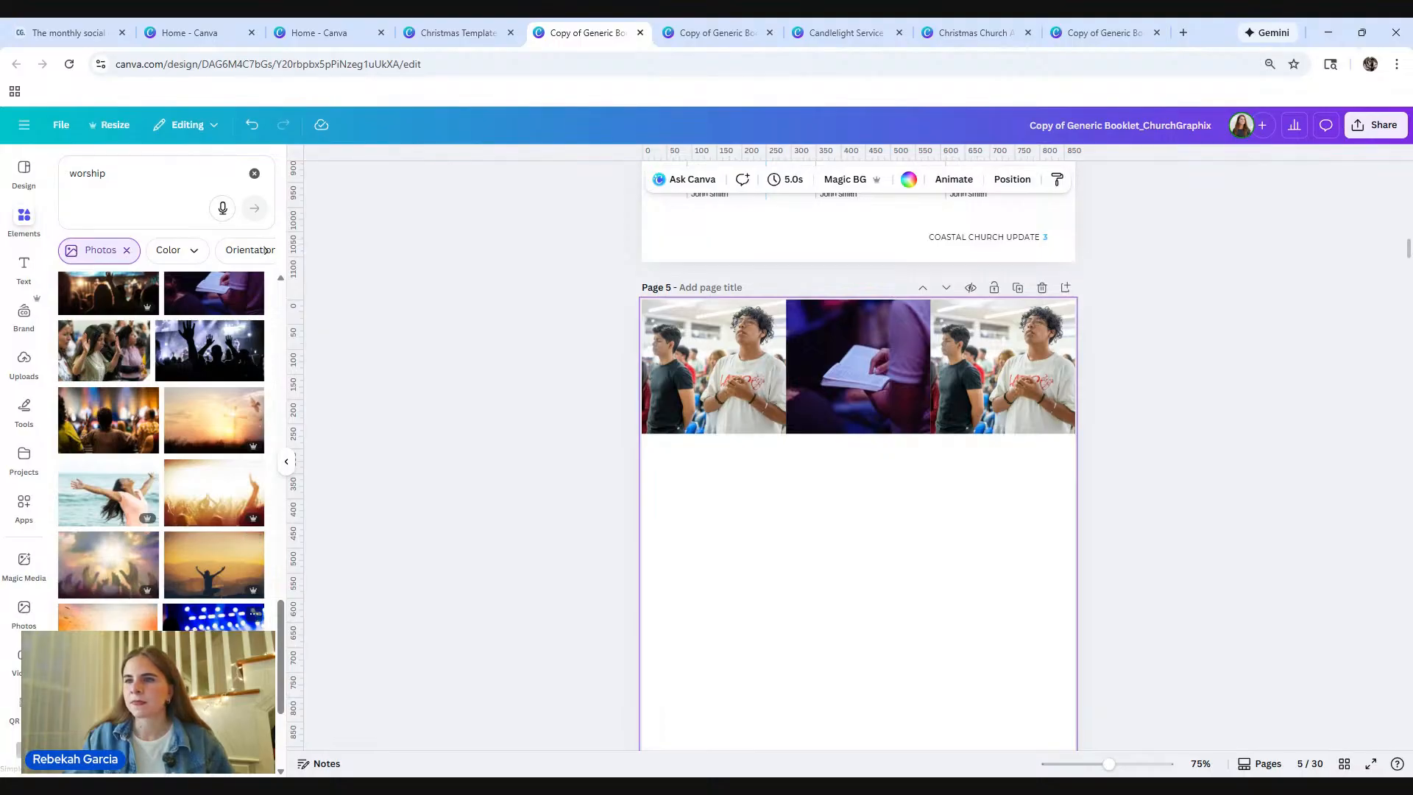
click(213, 618)
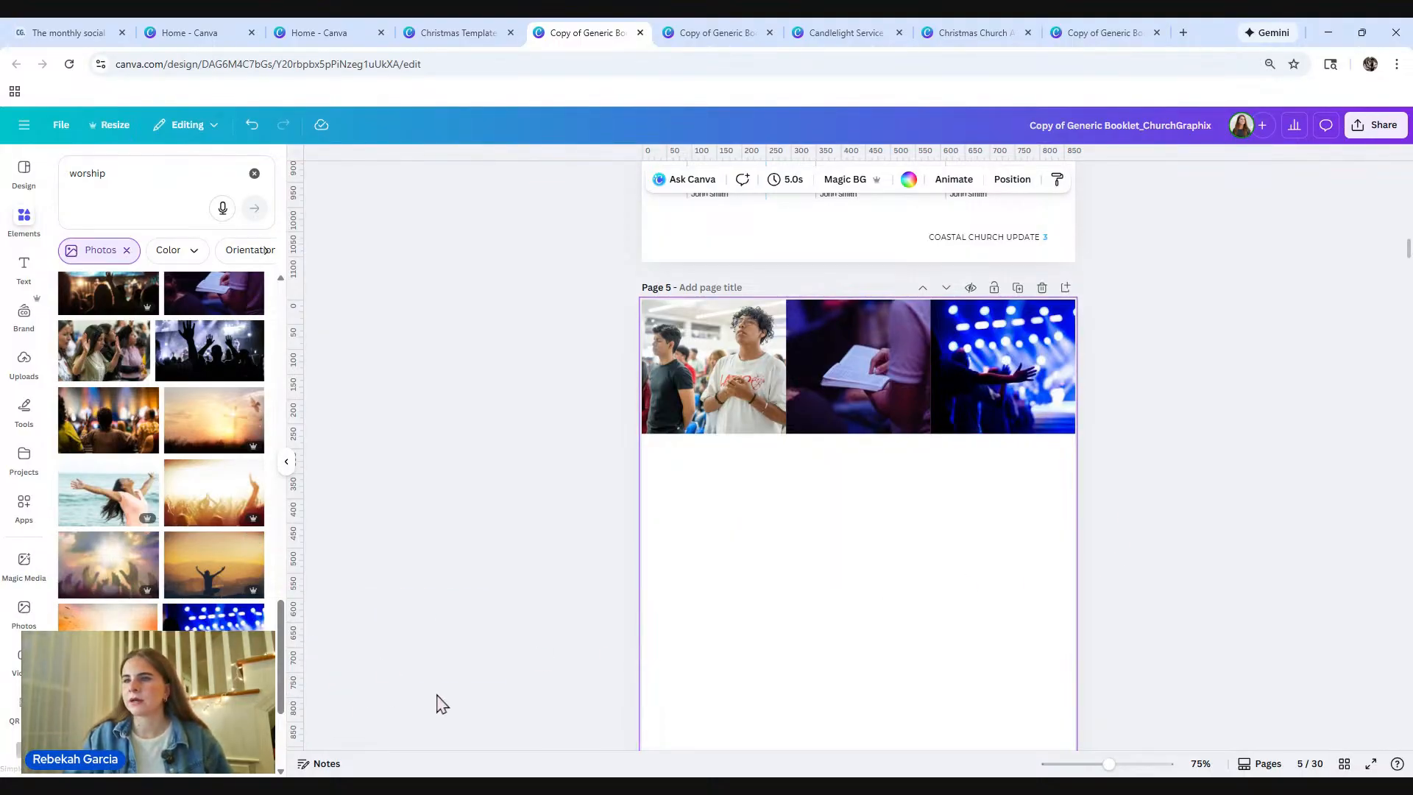
drag(1102, 473, 634, 376)
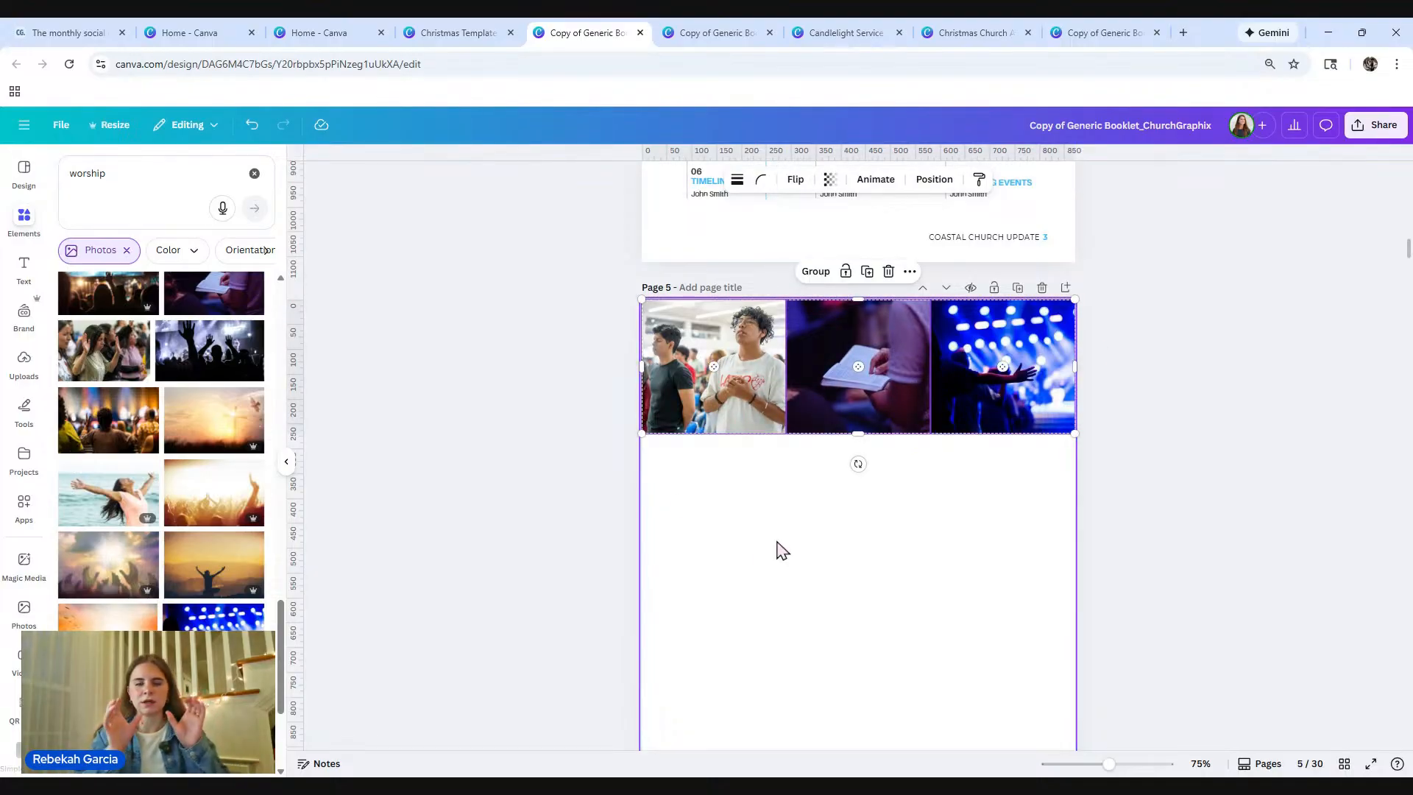
click(1015, 468)
click(696, 360)
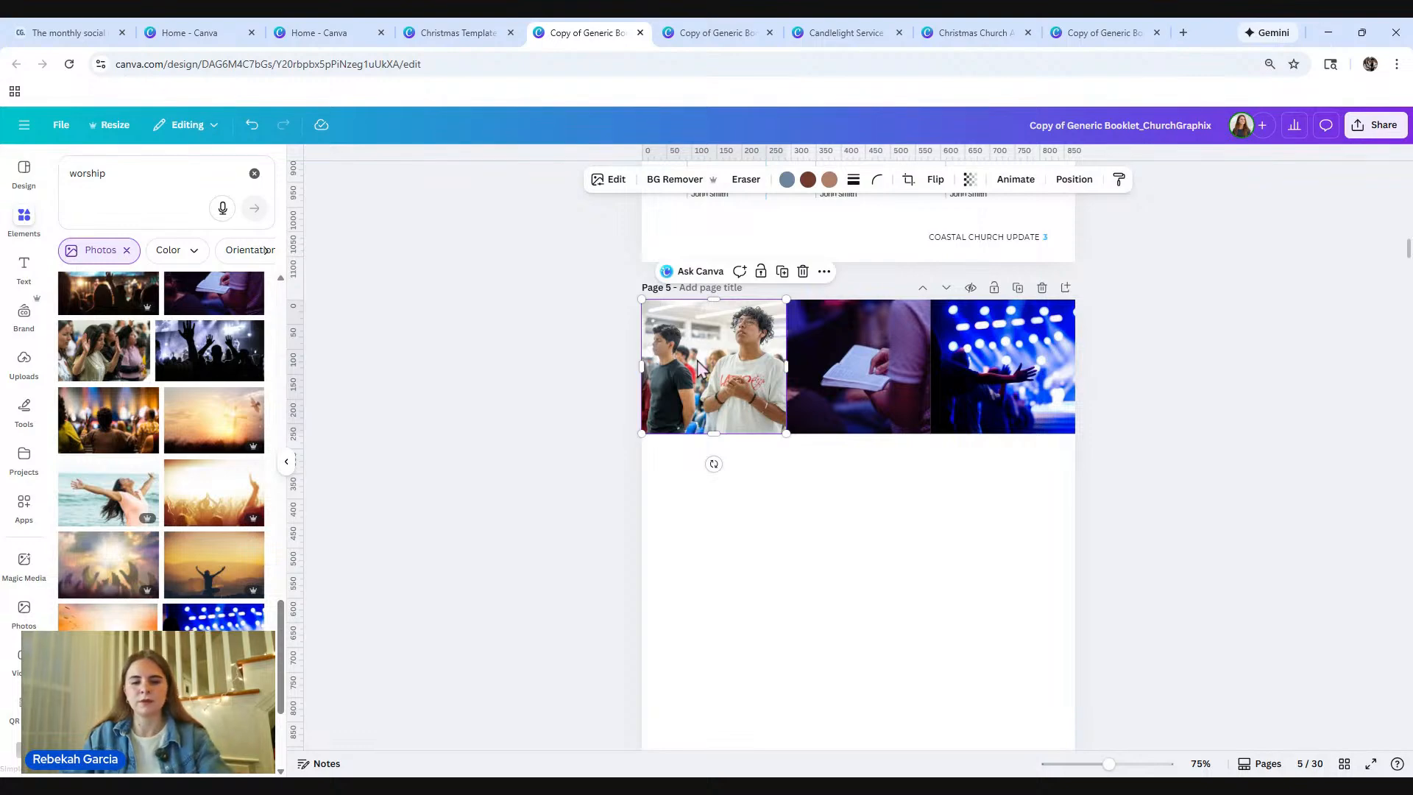
click(782, 519)
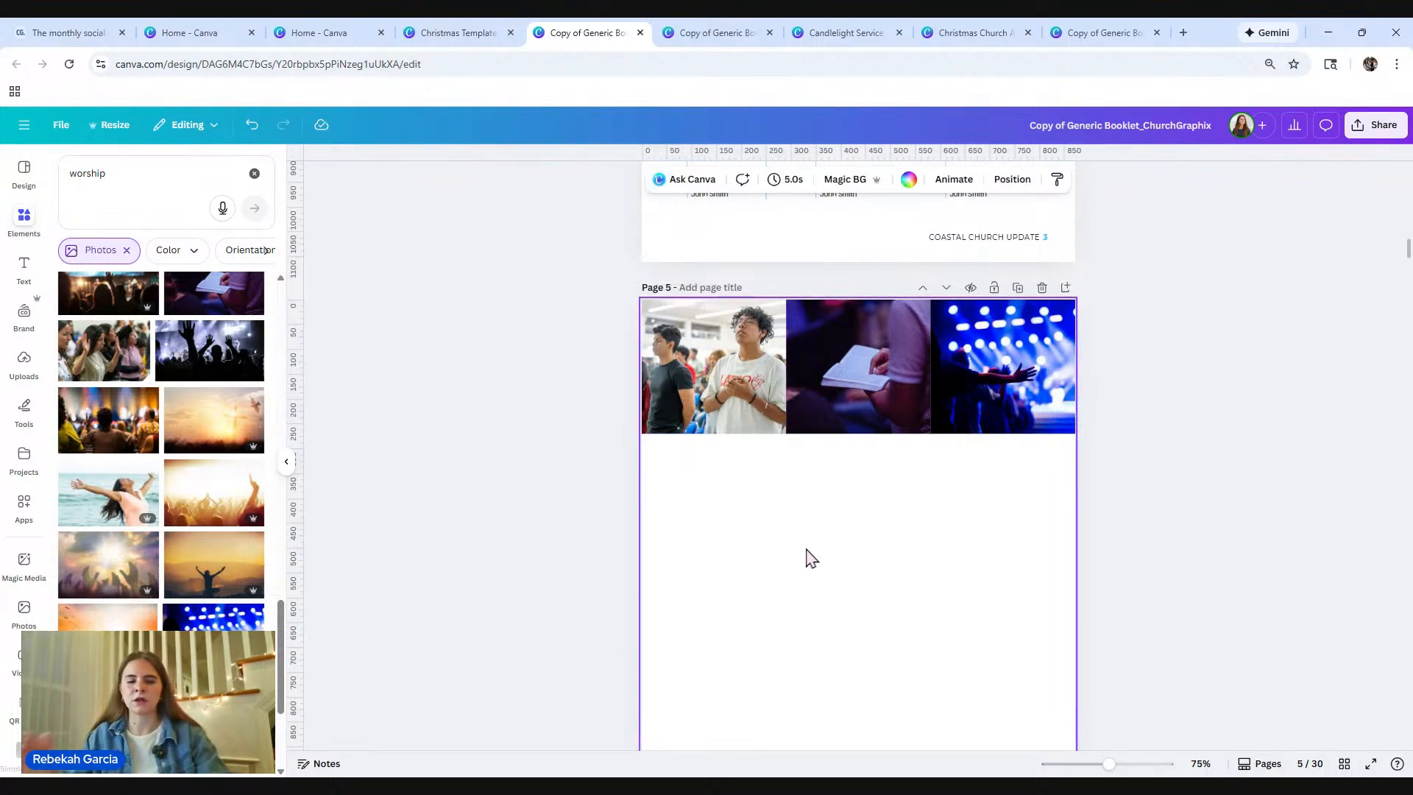
Step: Select the three photos together and duplicate the row three times downward, making four adjoining rows on page 5
click(761, 403)
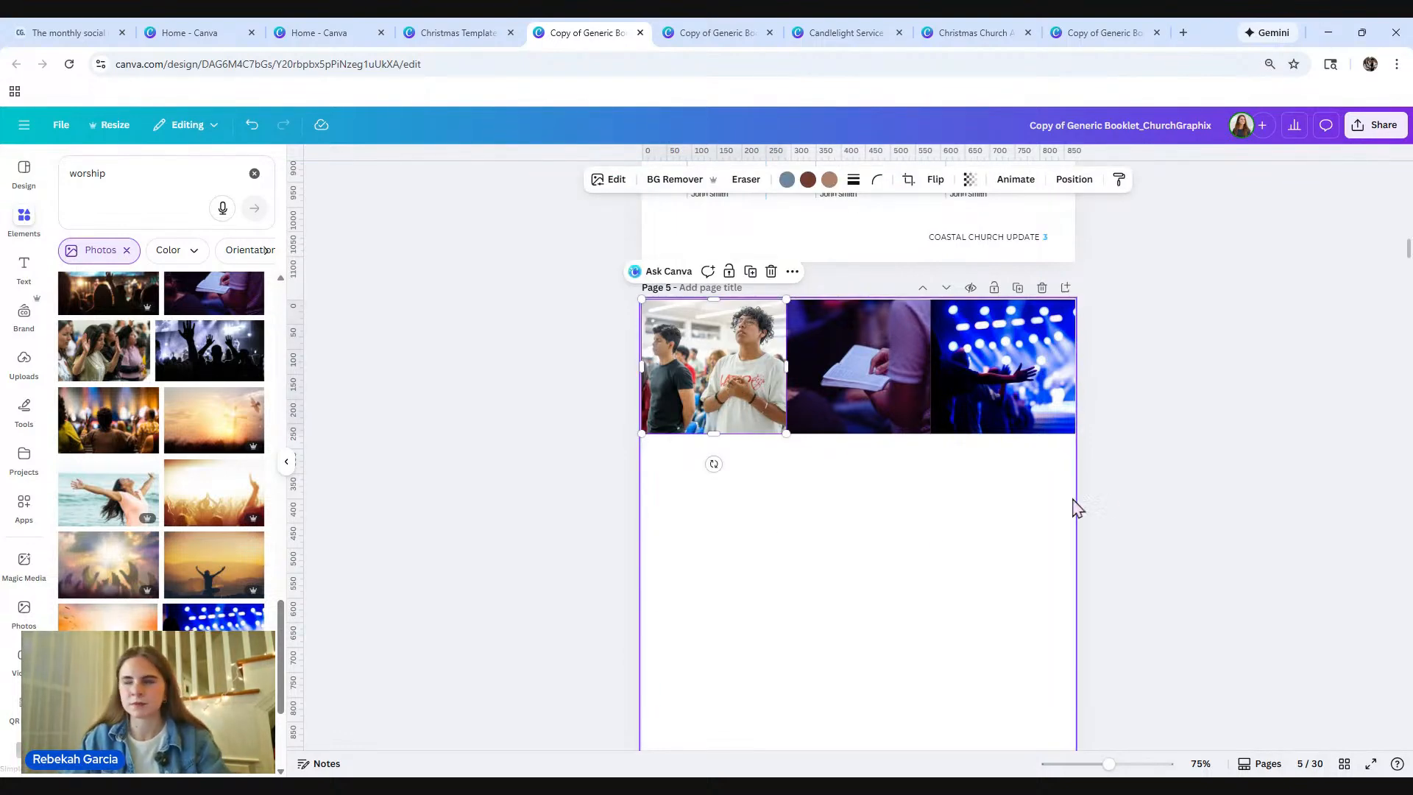
click(824, 357)
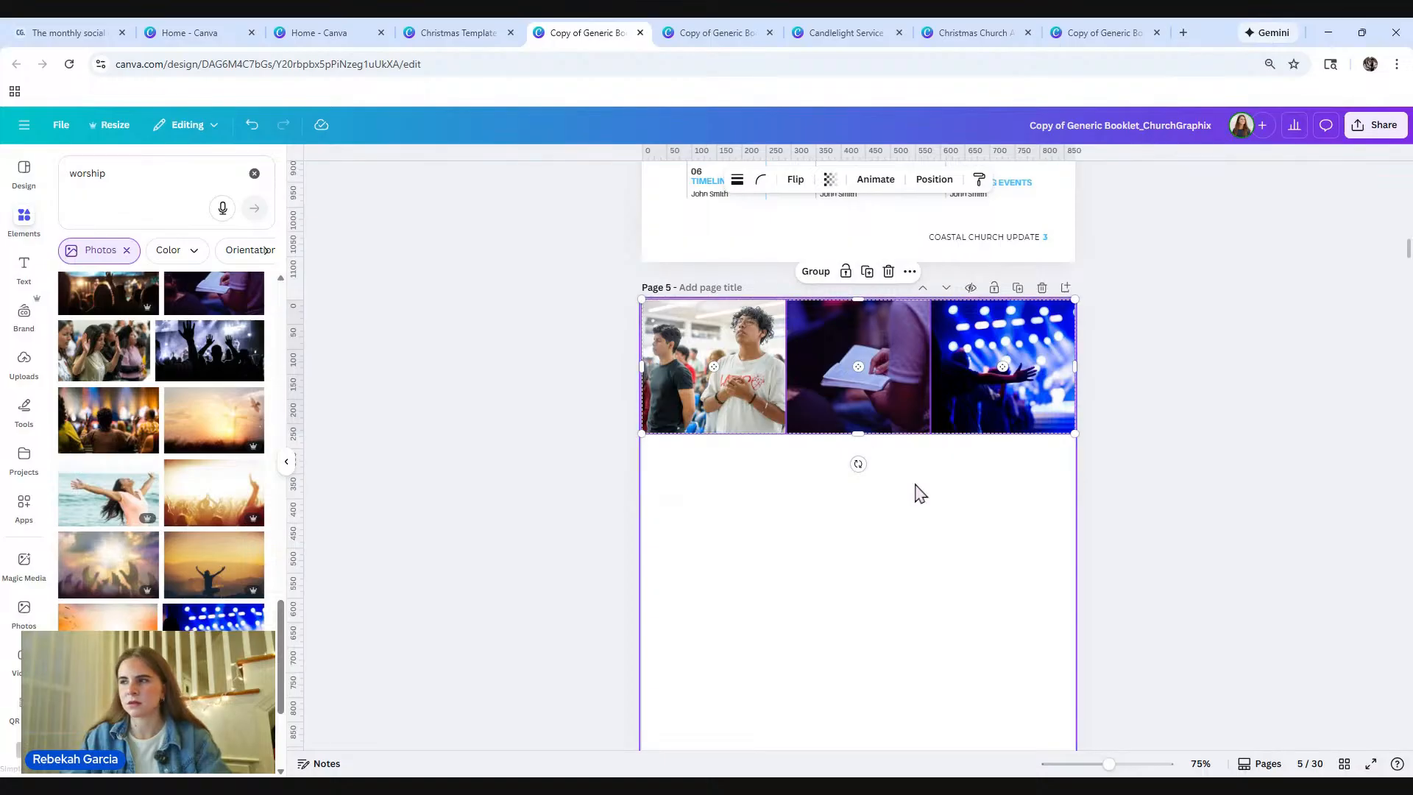
scroll(915, 489, down, 1)
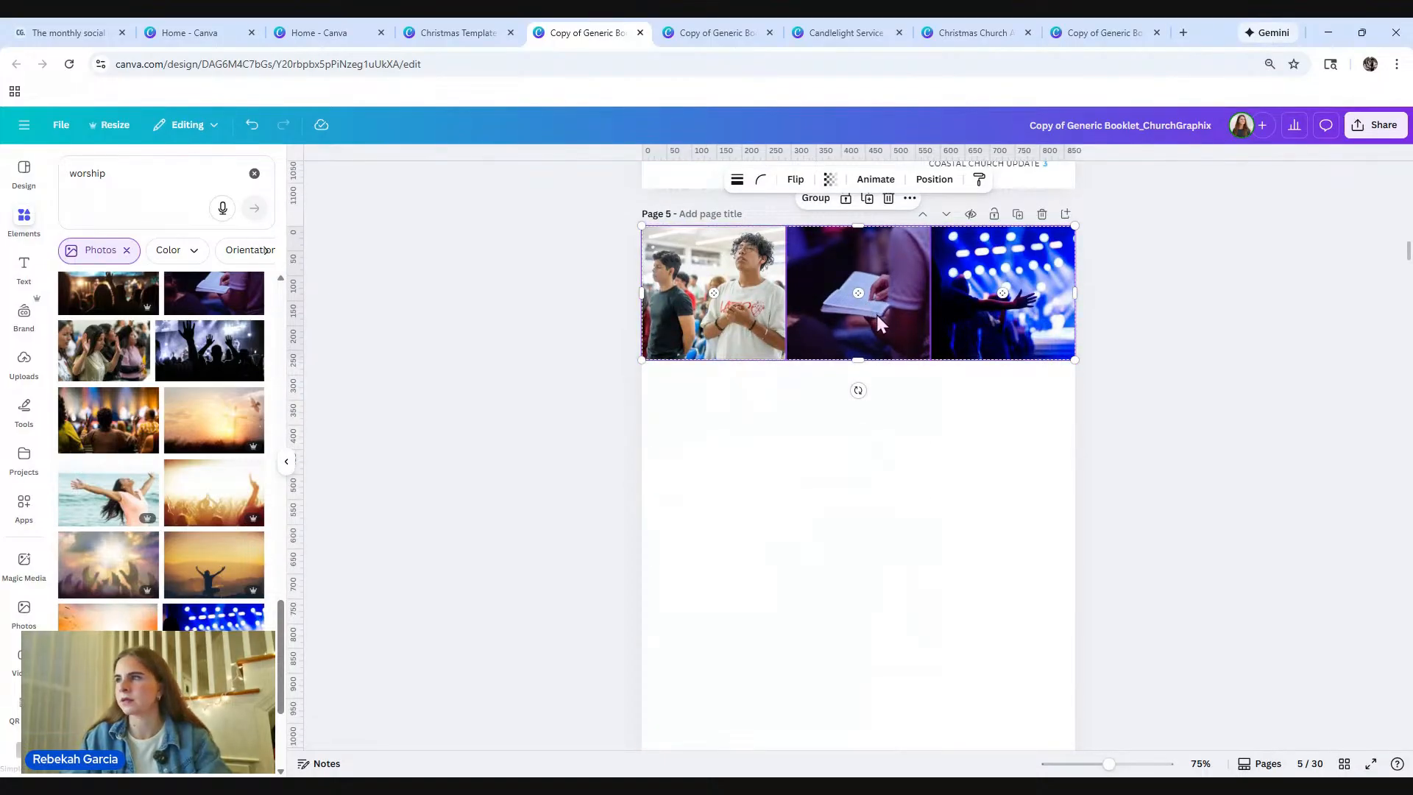
drag(876, 316, 883, 570)
scroll(917, 524, down, 2)
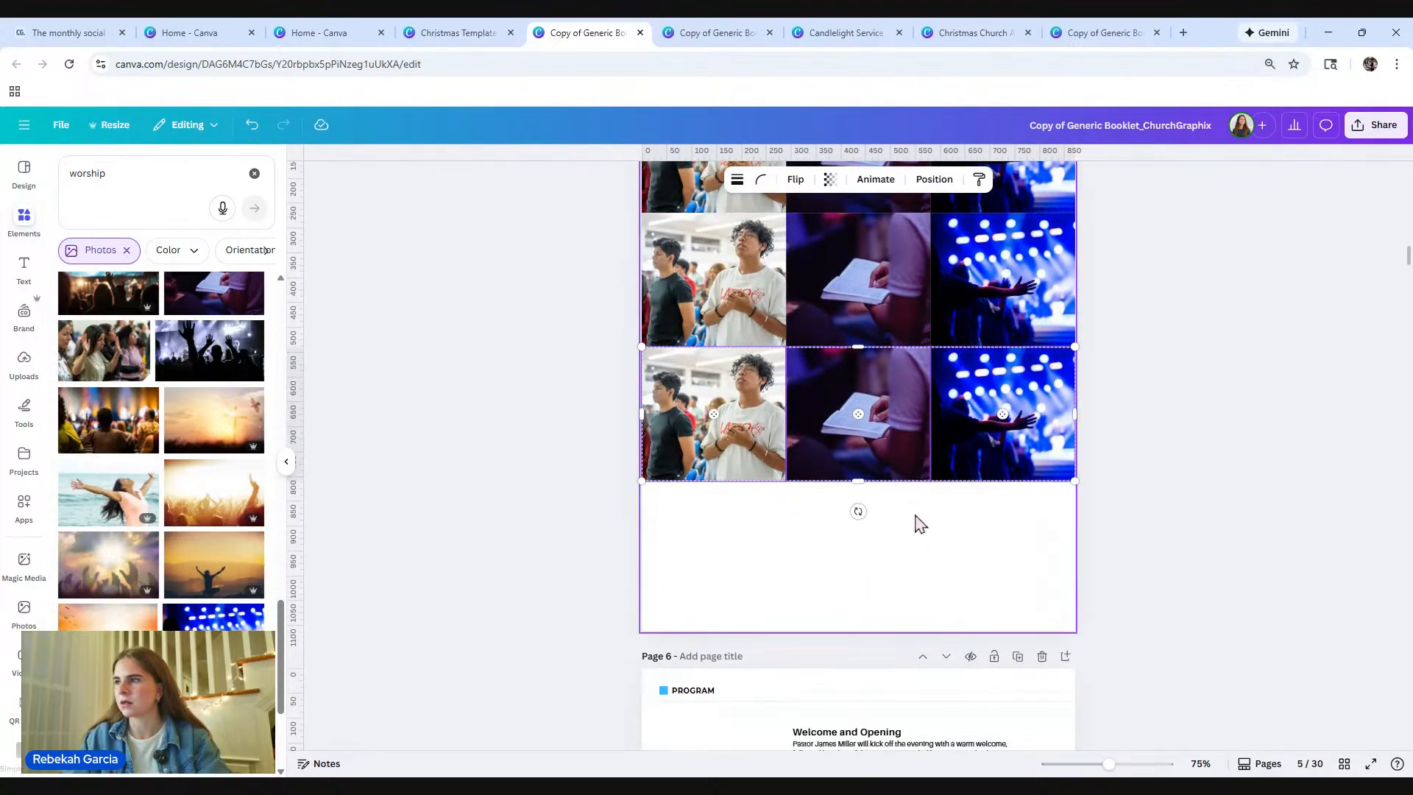
drag(911, 453, 909, 586)
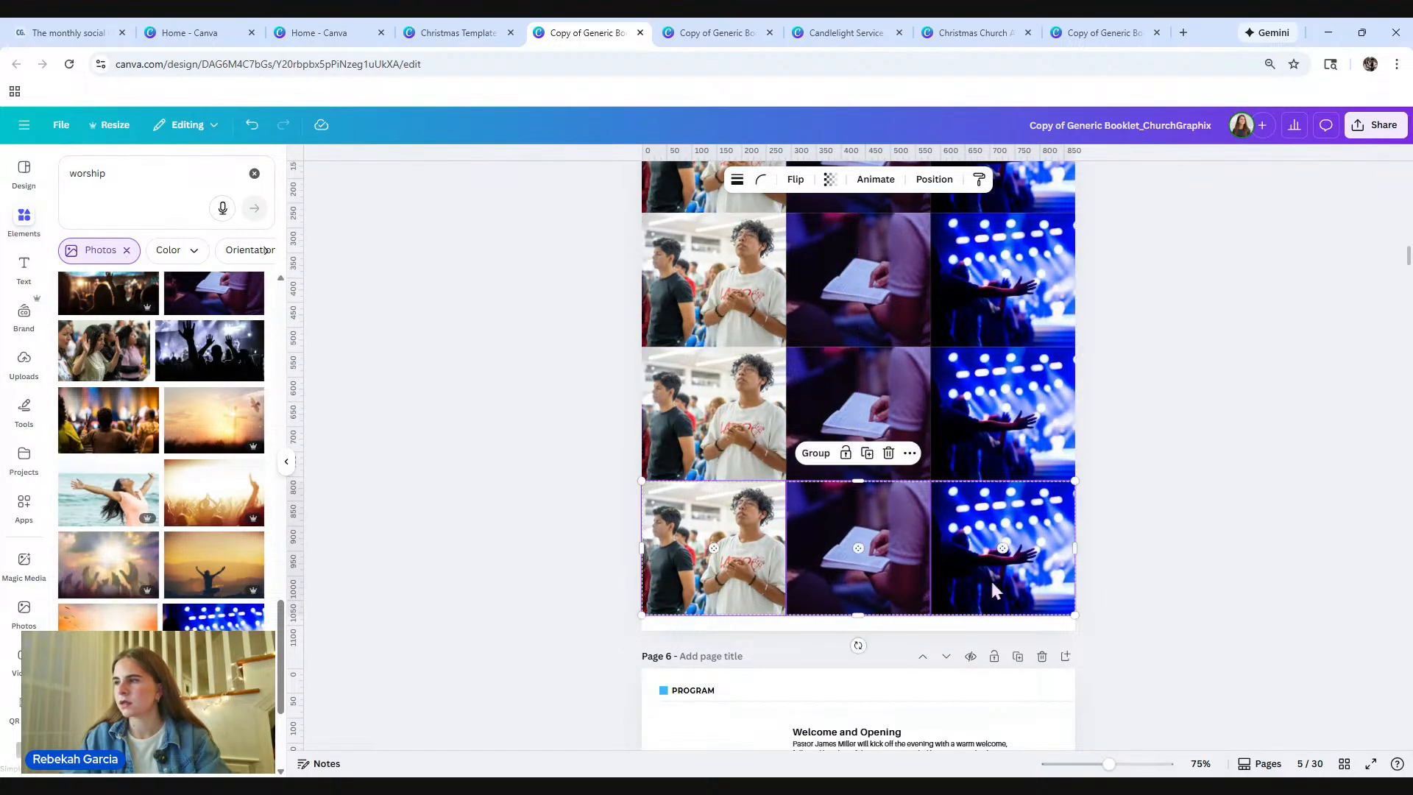
click(1146, 595)
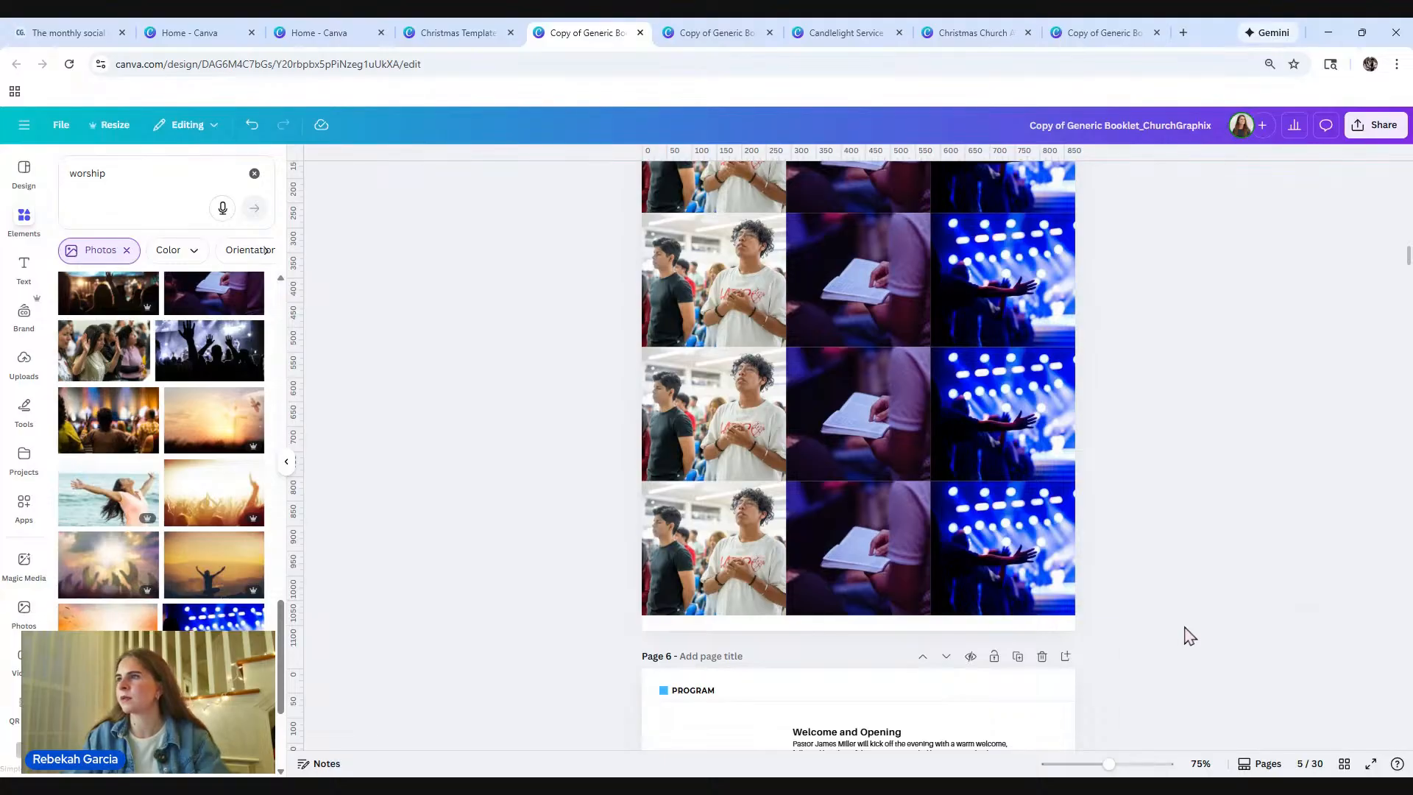
Step: Select all twelve photos and stretch them downward together until the grid reaches the bottom edge of page 5
drag(1185, 624, 611, 225)
scroll(1207, 451, up, 2)
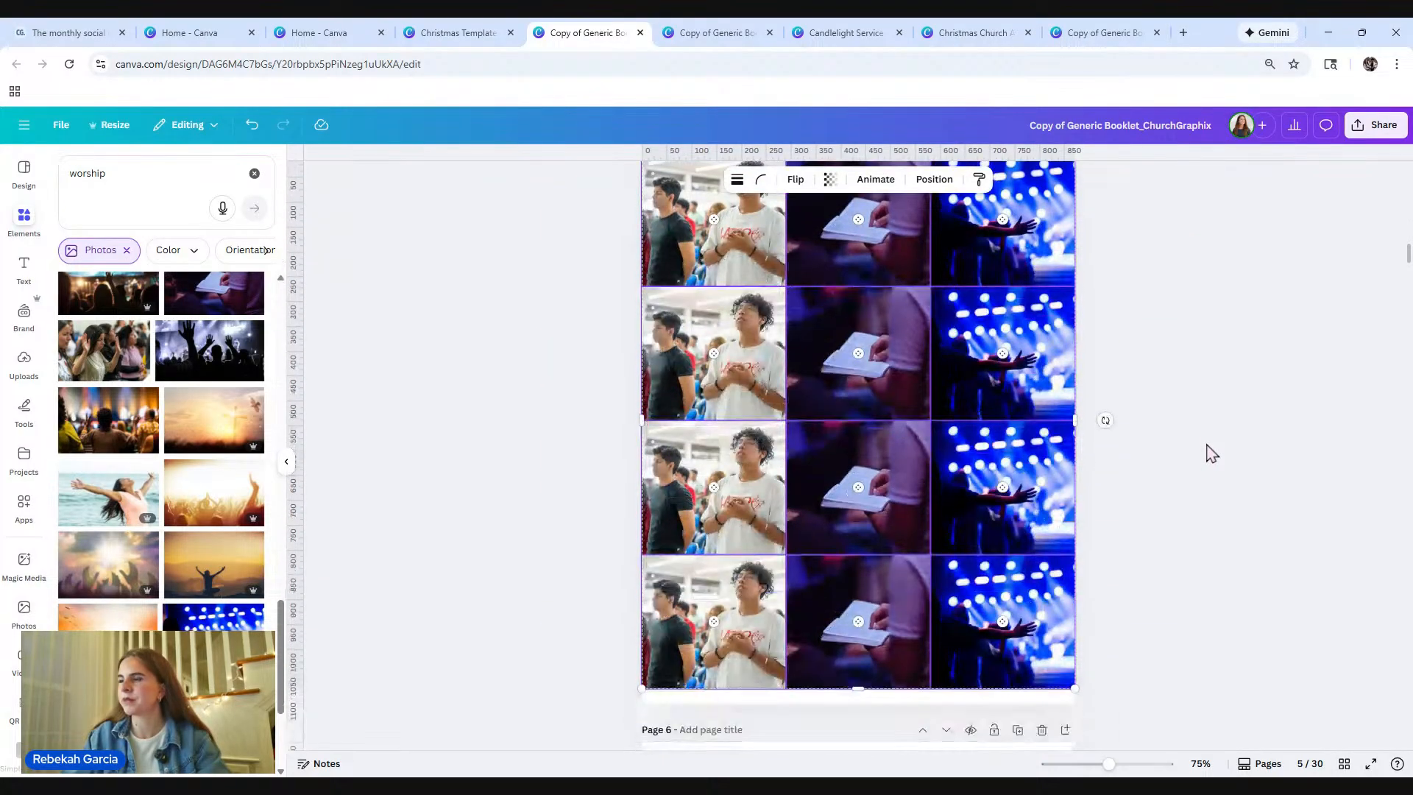
scroll(1208, 452, down, 2)
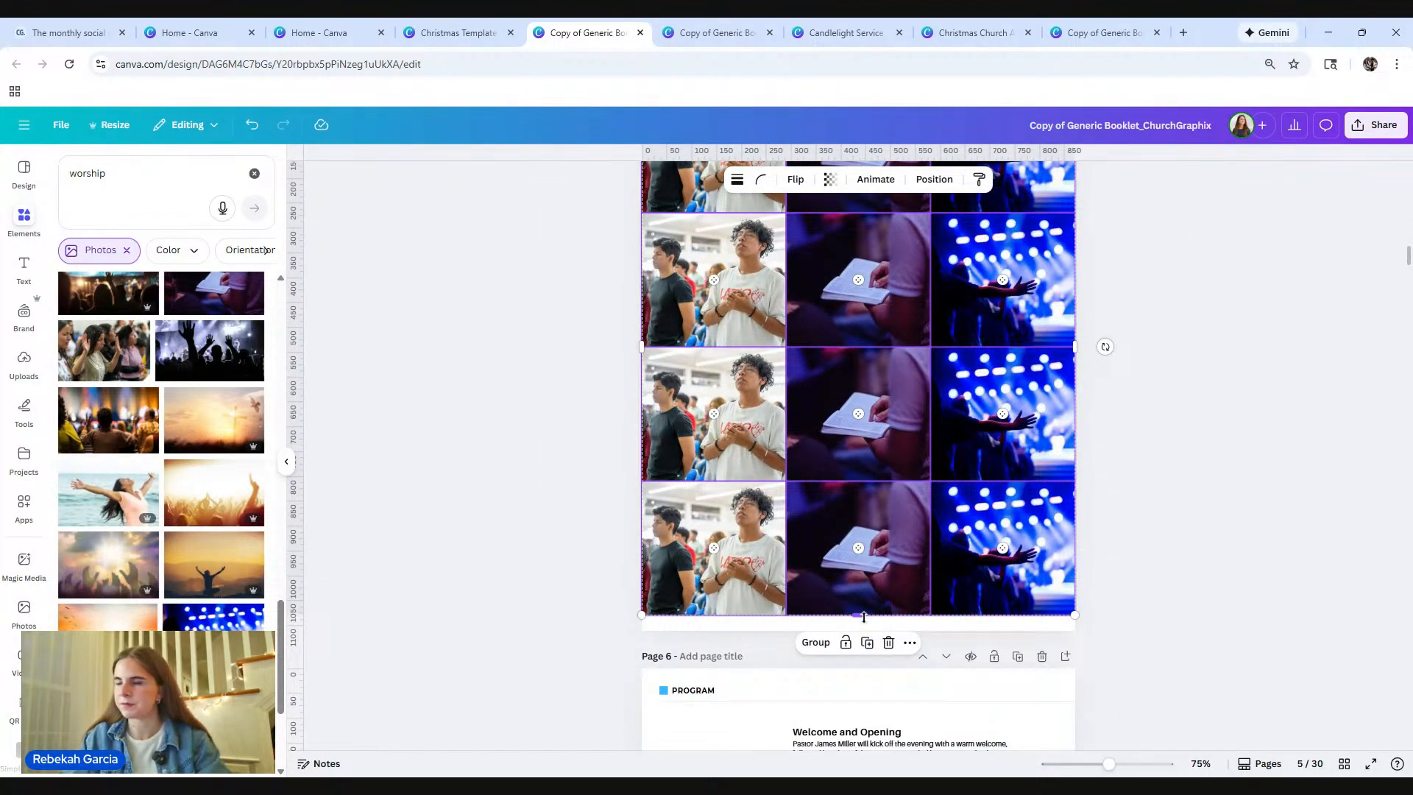
drag(865, 616, 861, 631)
click(1170, 600)
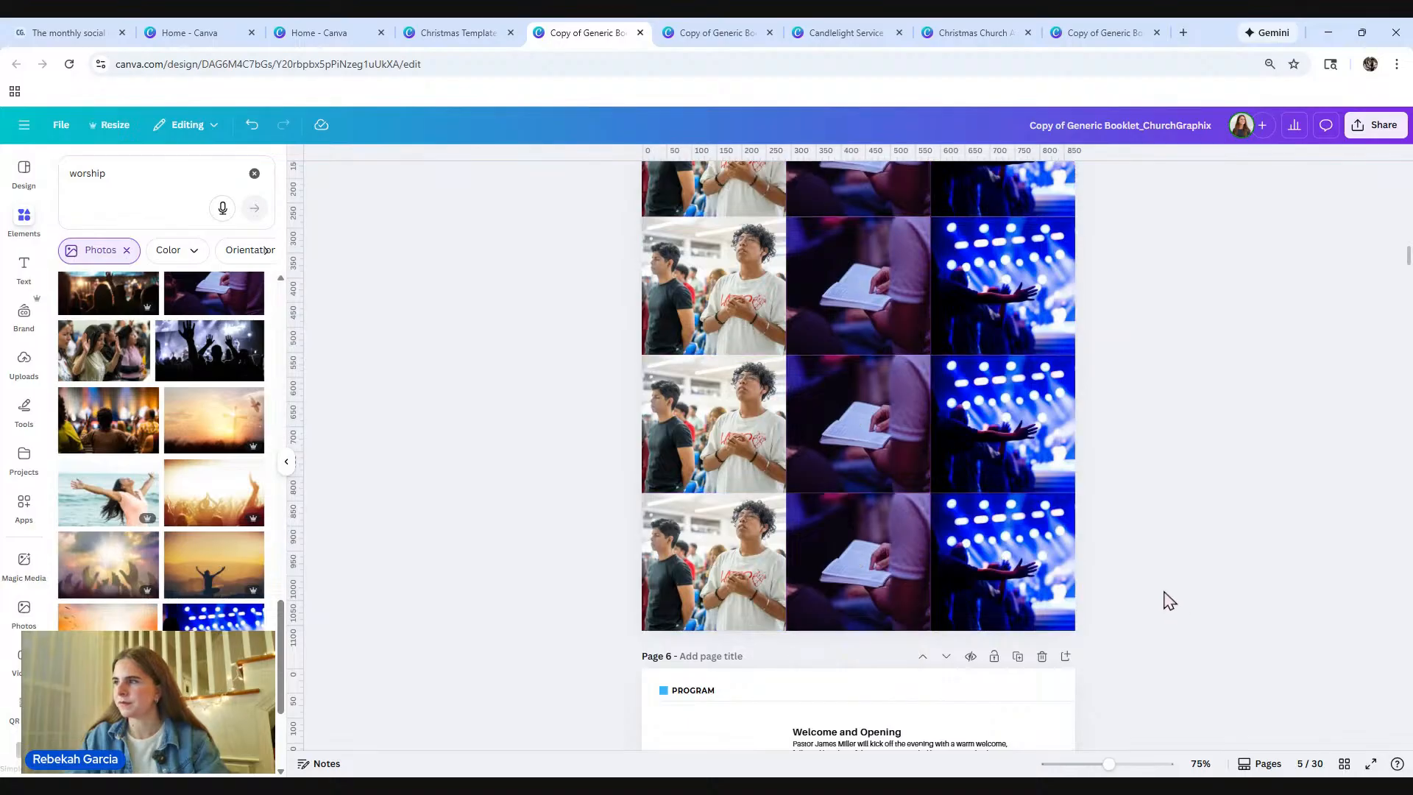
Step: Replace the open book photo in the second row of the page 5 grid with the photo of worshippers raising their hands
scroll(1170, 600, up, 4)
scroll(1168, 600, down, 3)
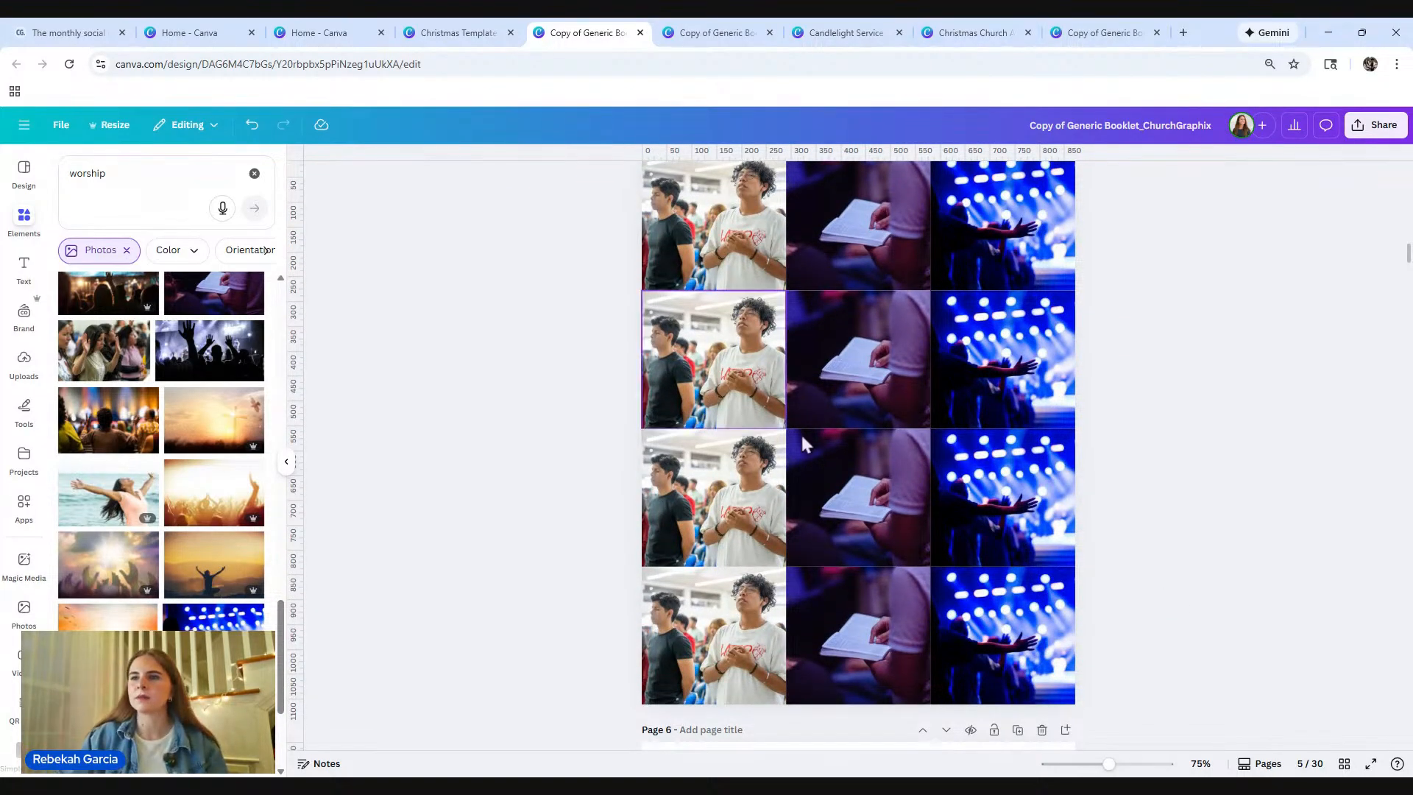
drag(166, 688, 857, 380)
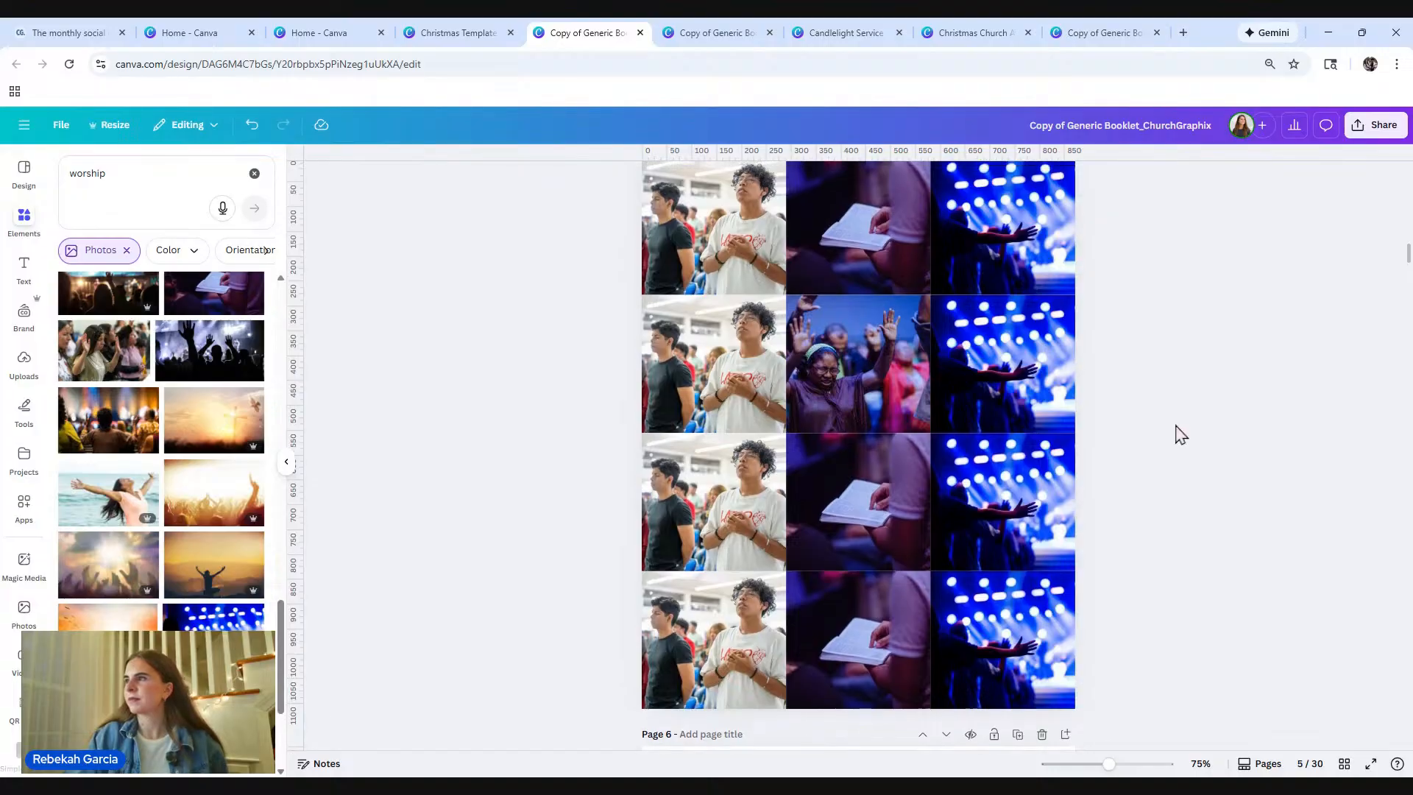
scroll(1178, 432, up, 10)
scroll(1180, 434, down, 20)
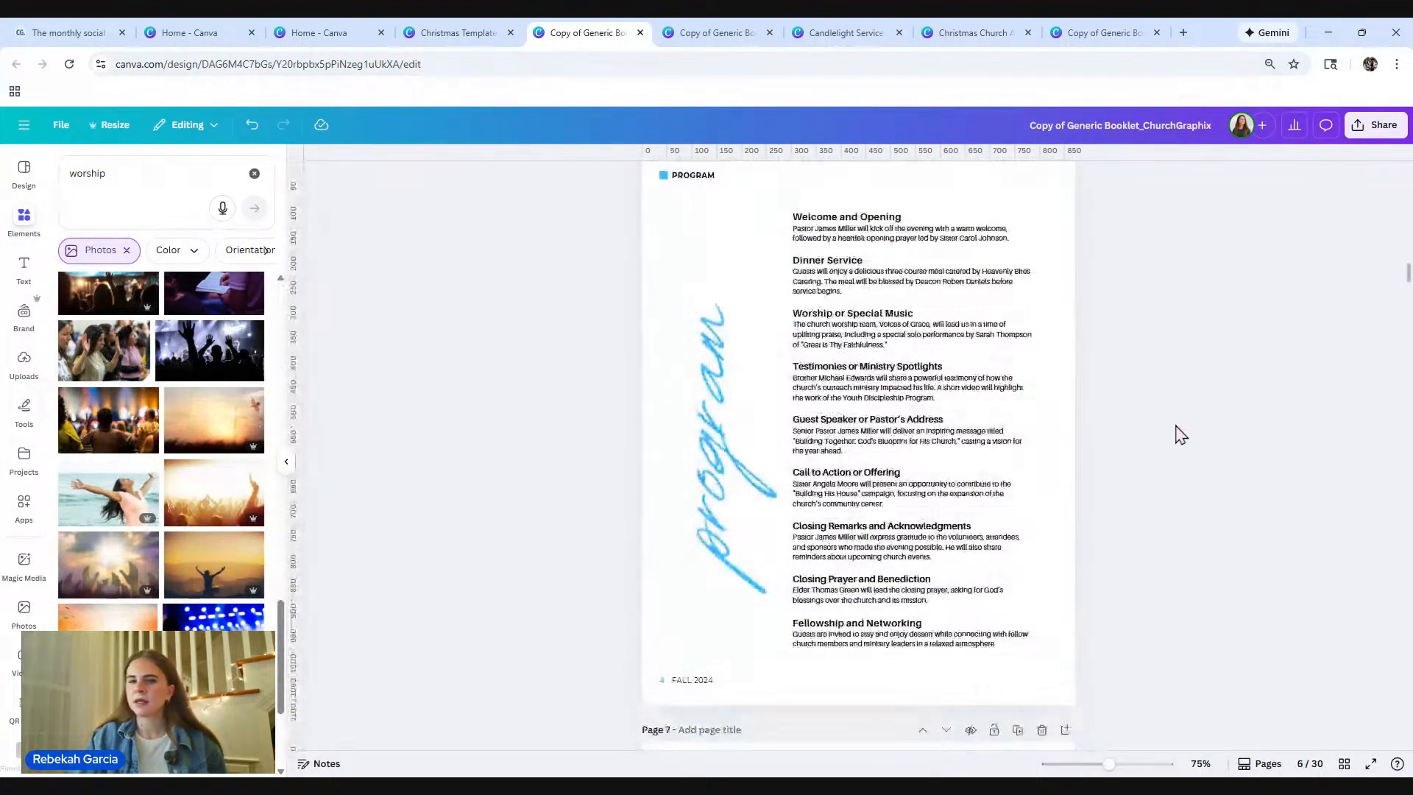
scroll(1177, 433, up, 10)
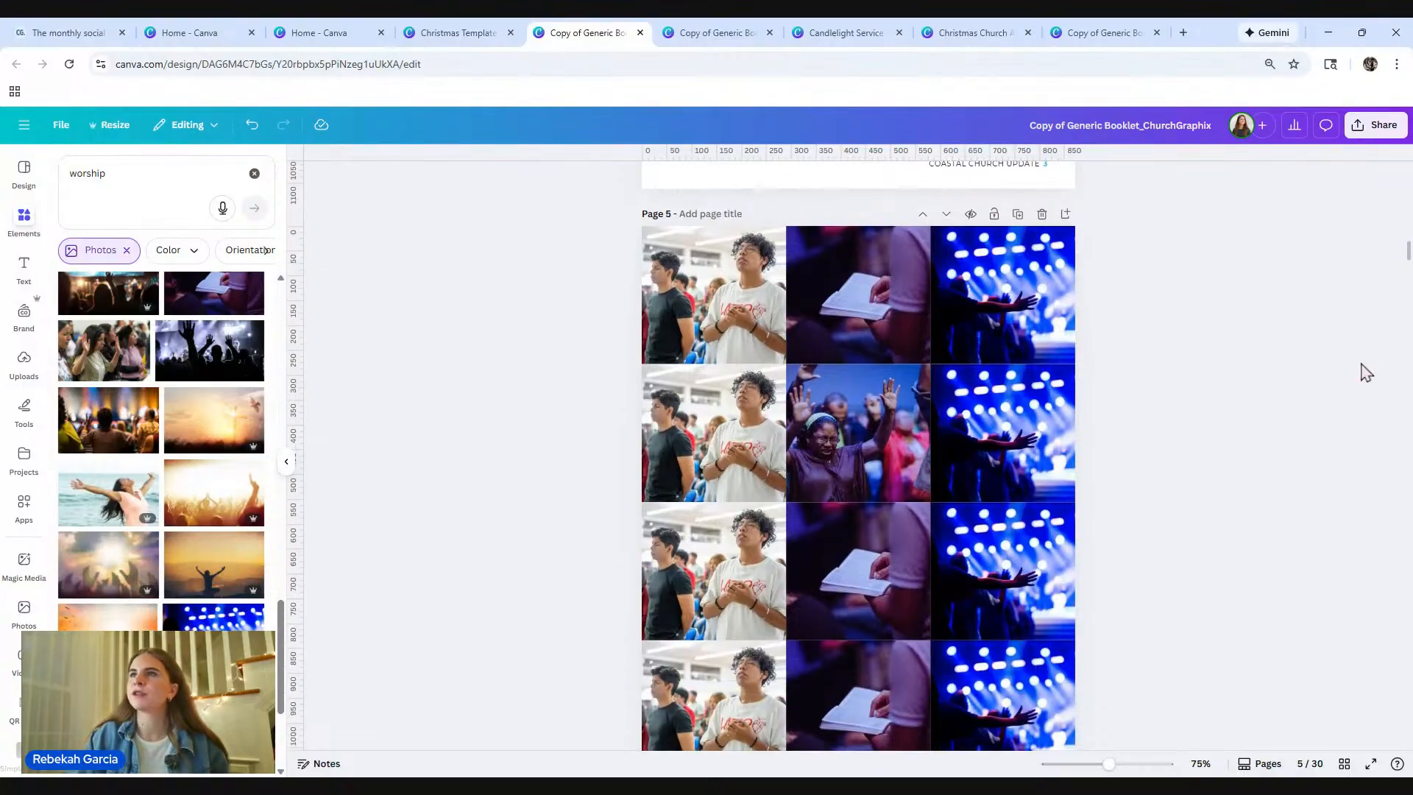
Step: Search your designs for "next steps booklet" and open the Church Graphix_Next Steps blue version with print bleed
click(200, 34)
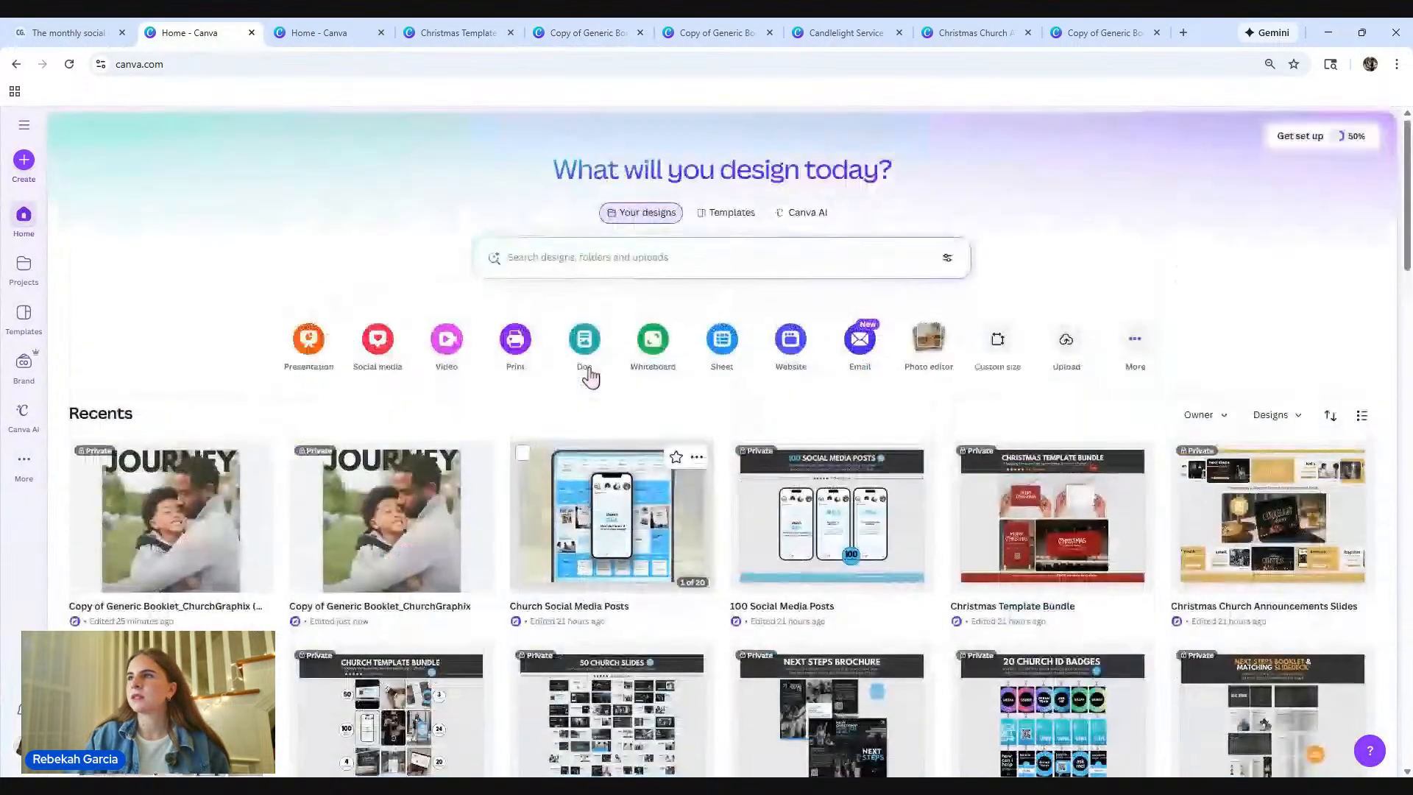
click(621, 277)
text(ne)
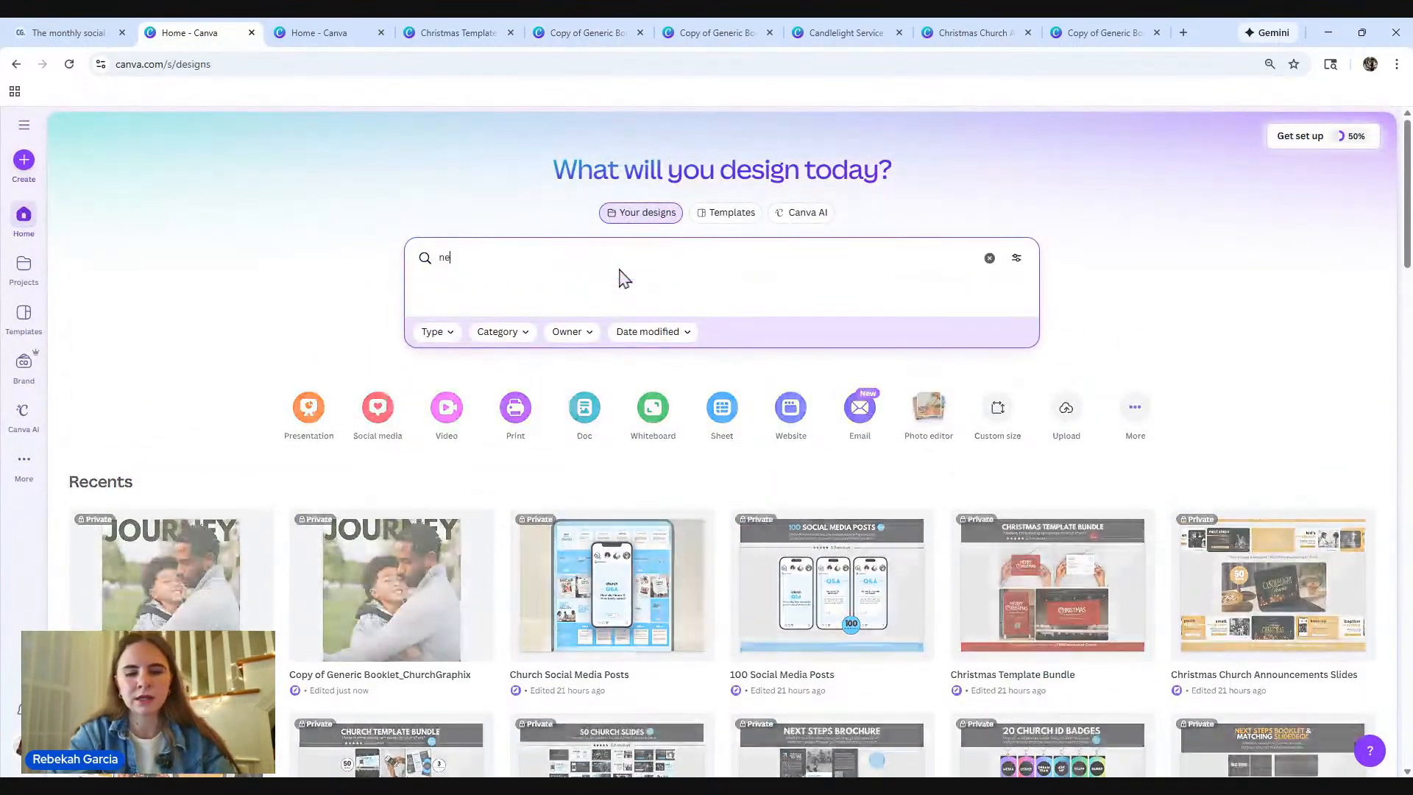
text(xt steps)
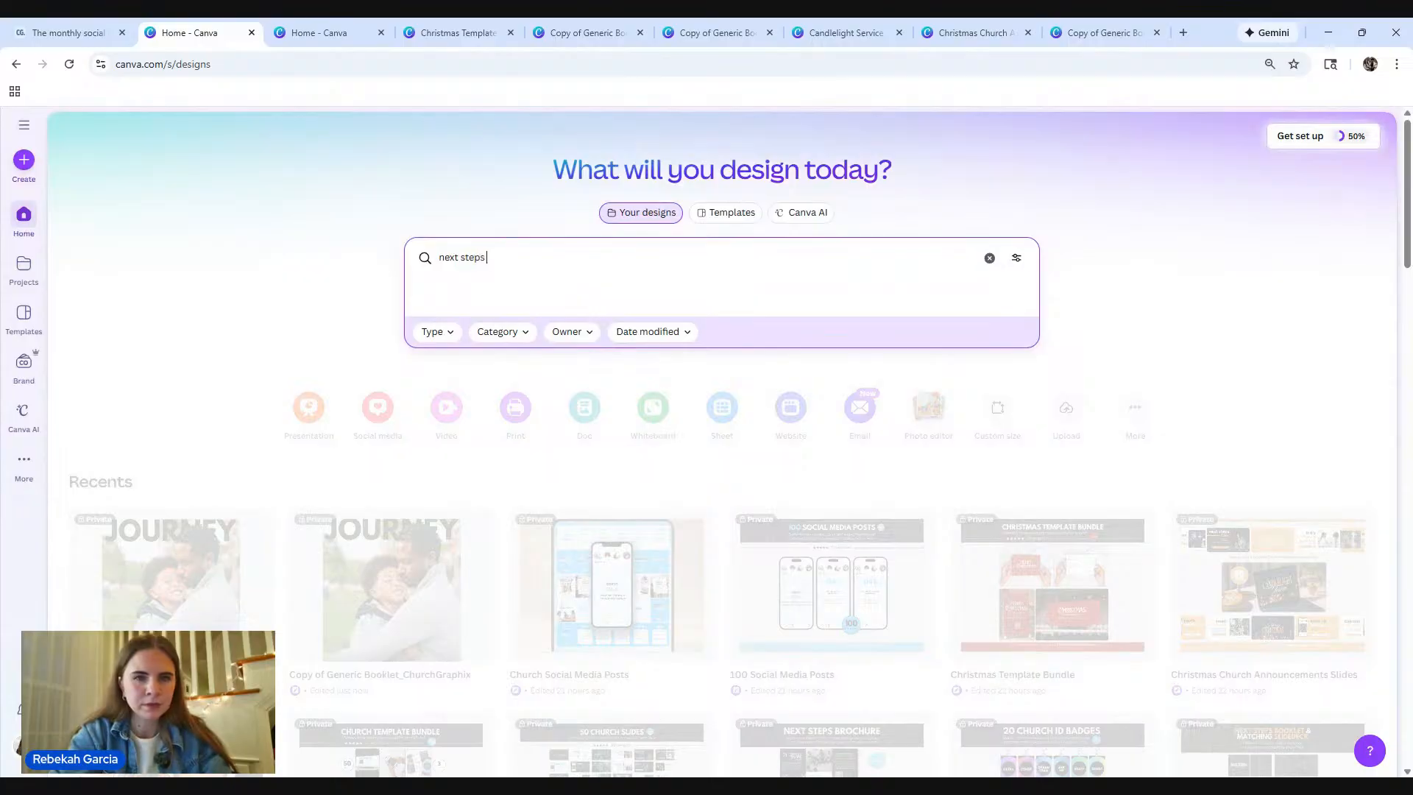
text( booklet)
key(Return)
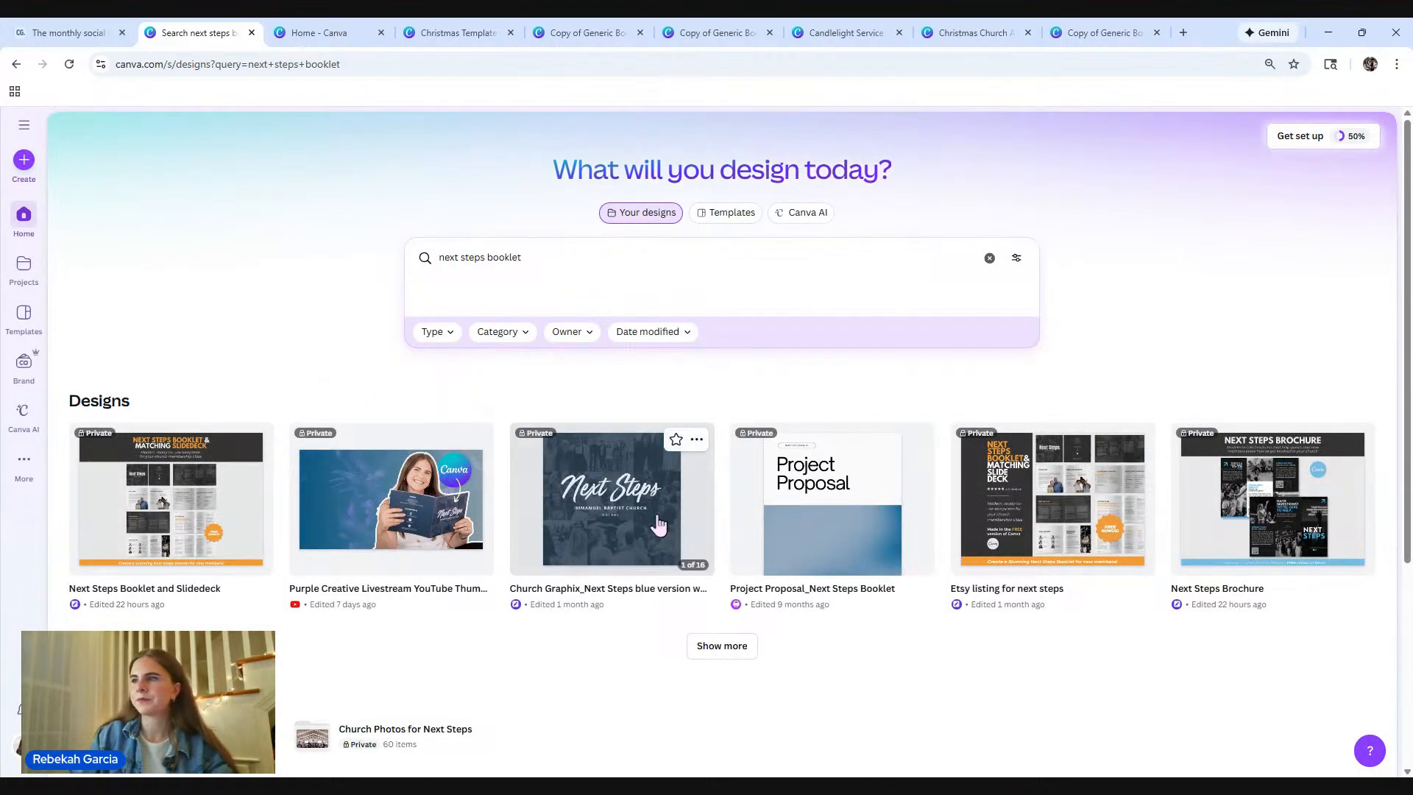
click(657, 524)
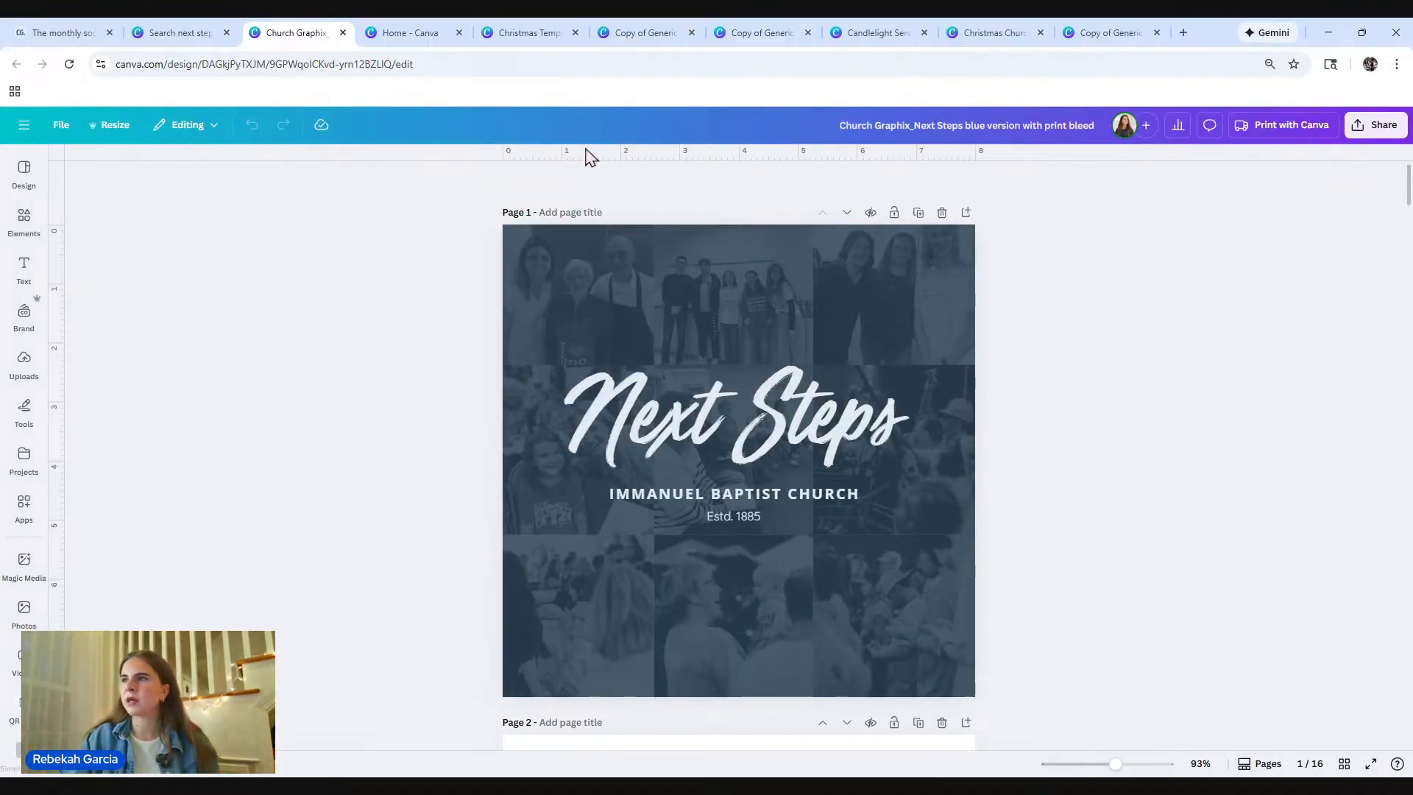
Step: Slide the dark blue overlay off the cover's photo grid and add the black square graphic found by searching elements for "square"
click(616, 293)
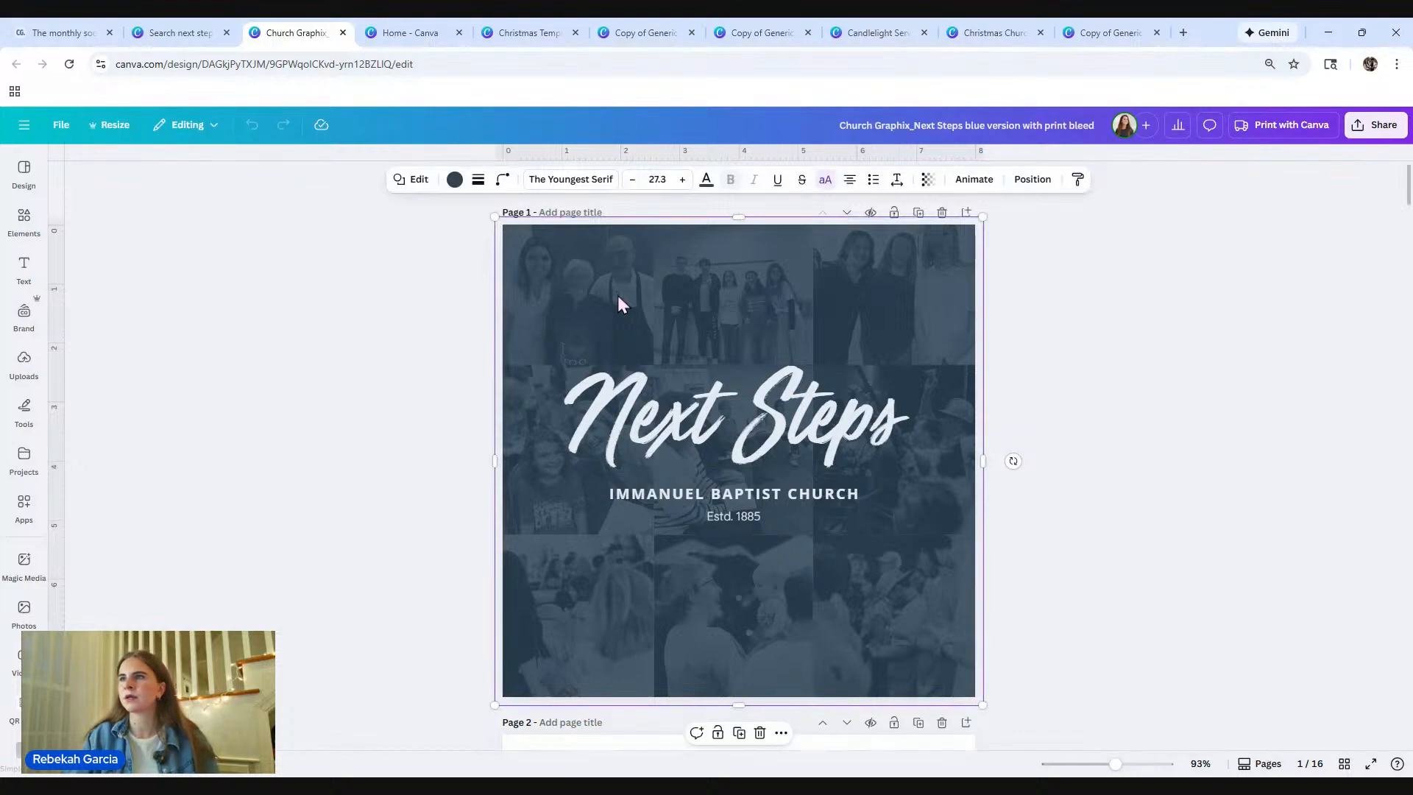
drag(616, 294, 1067, 306)
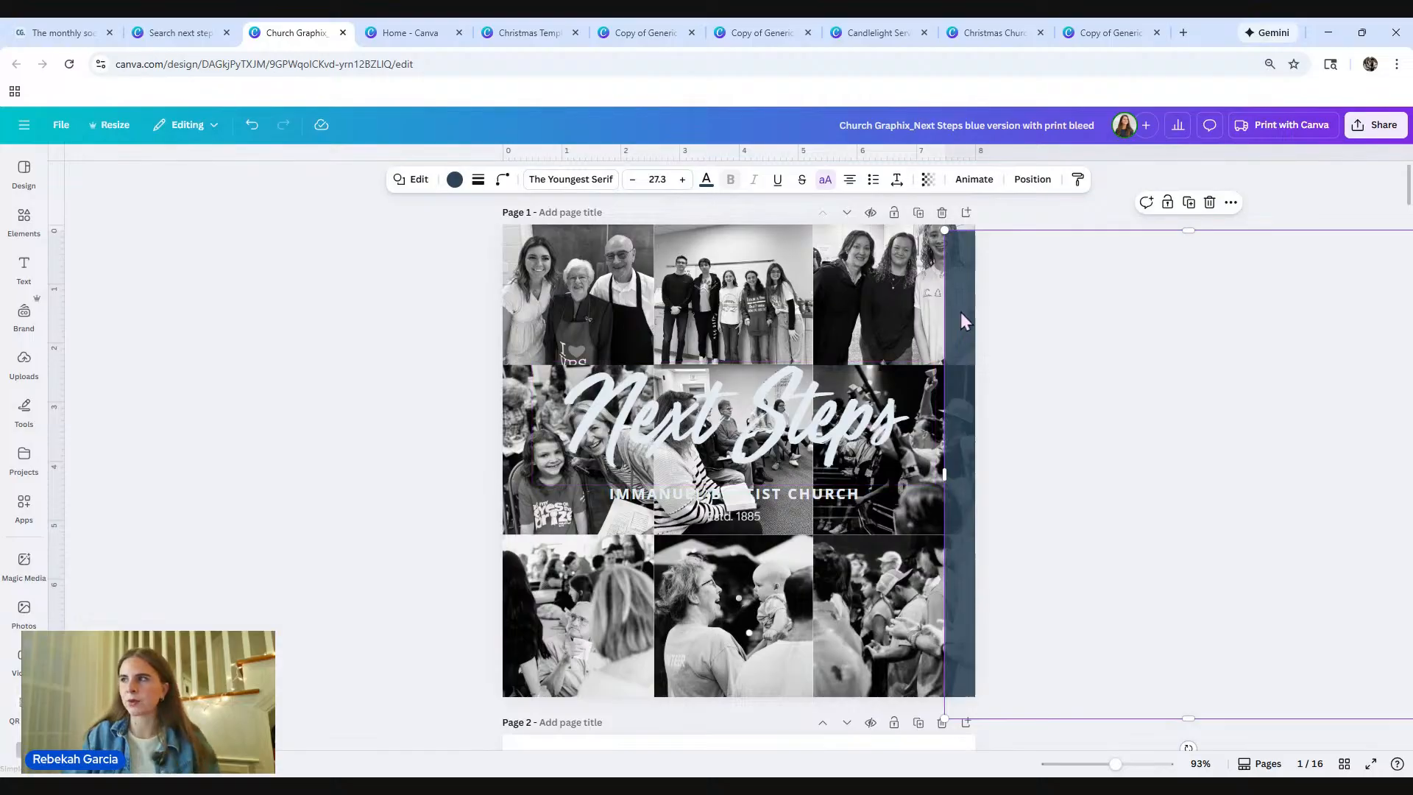
click(24, 221)
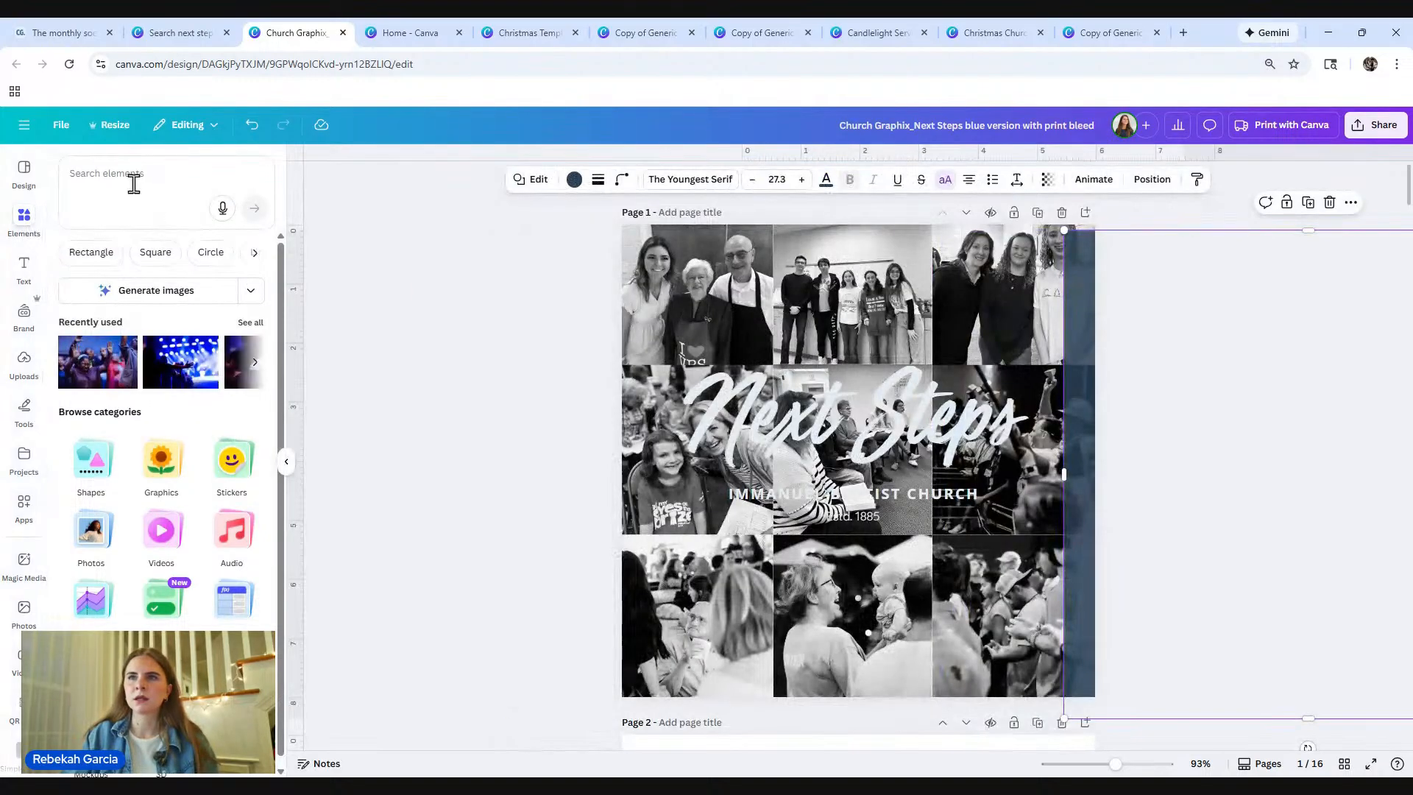
click(135, 183)
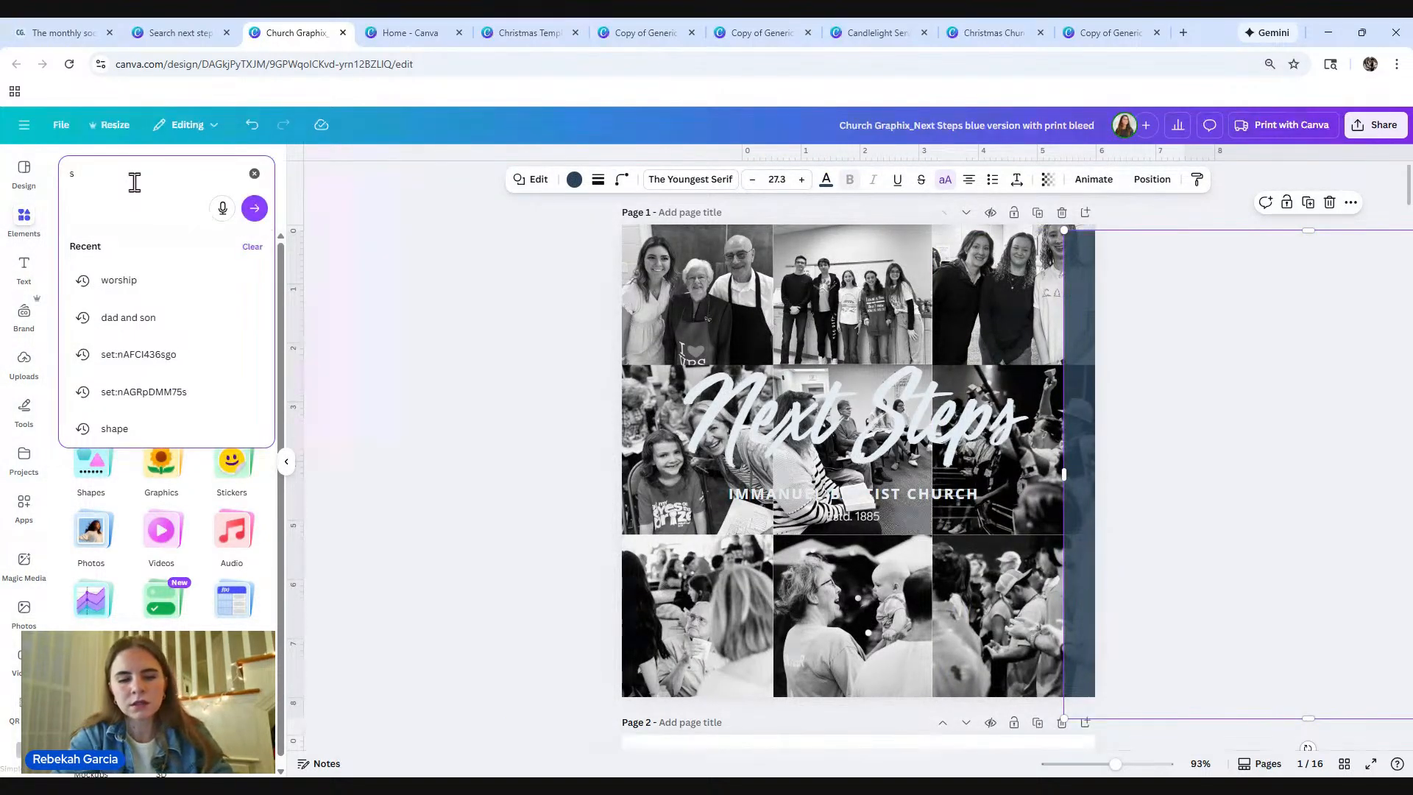
text(sqaure)
key(Return)
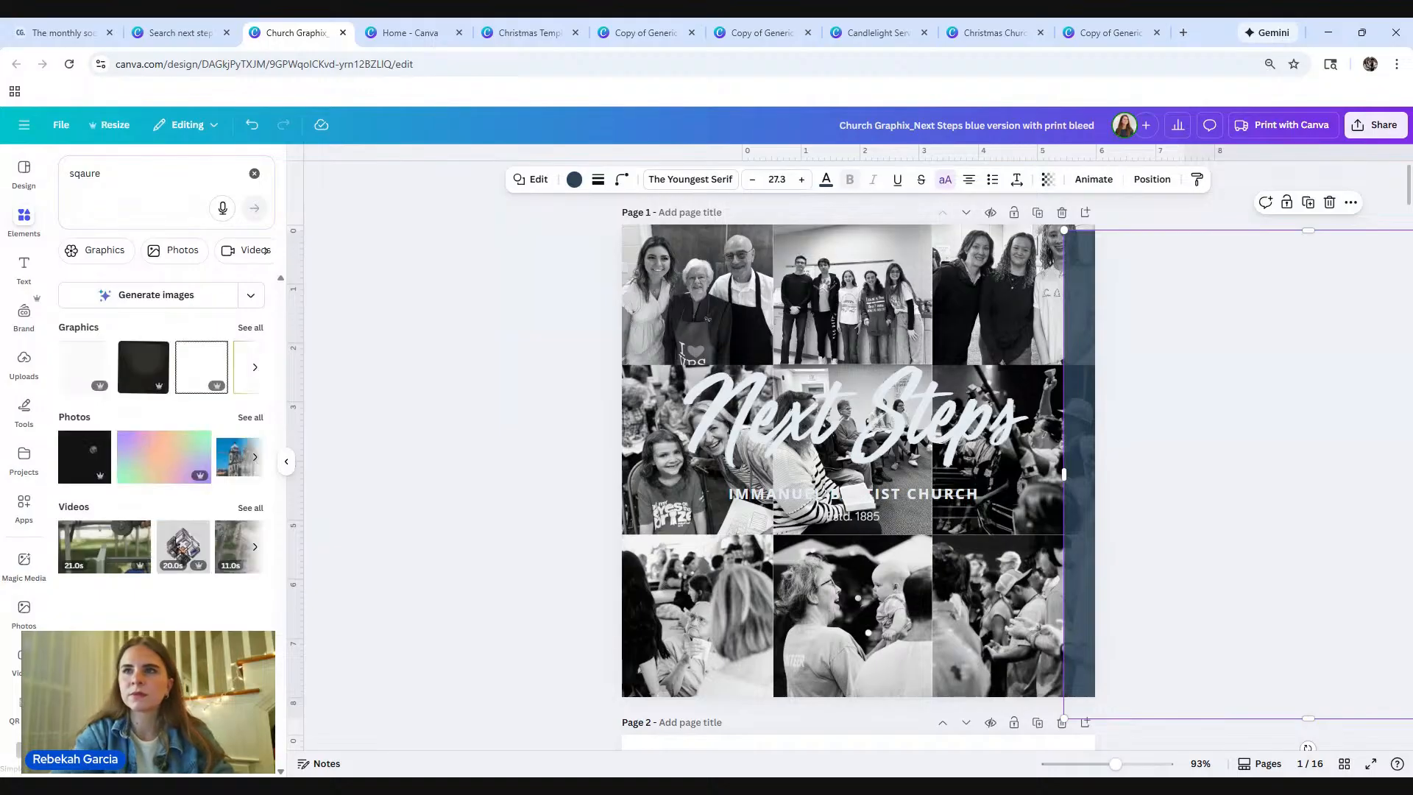
click(135, 170)
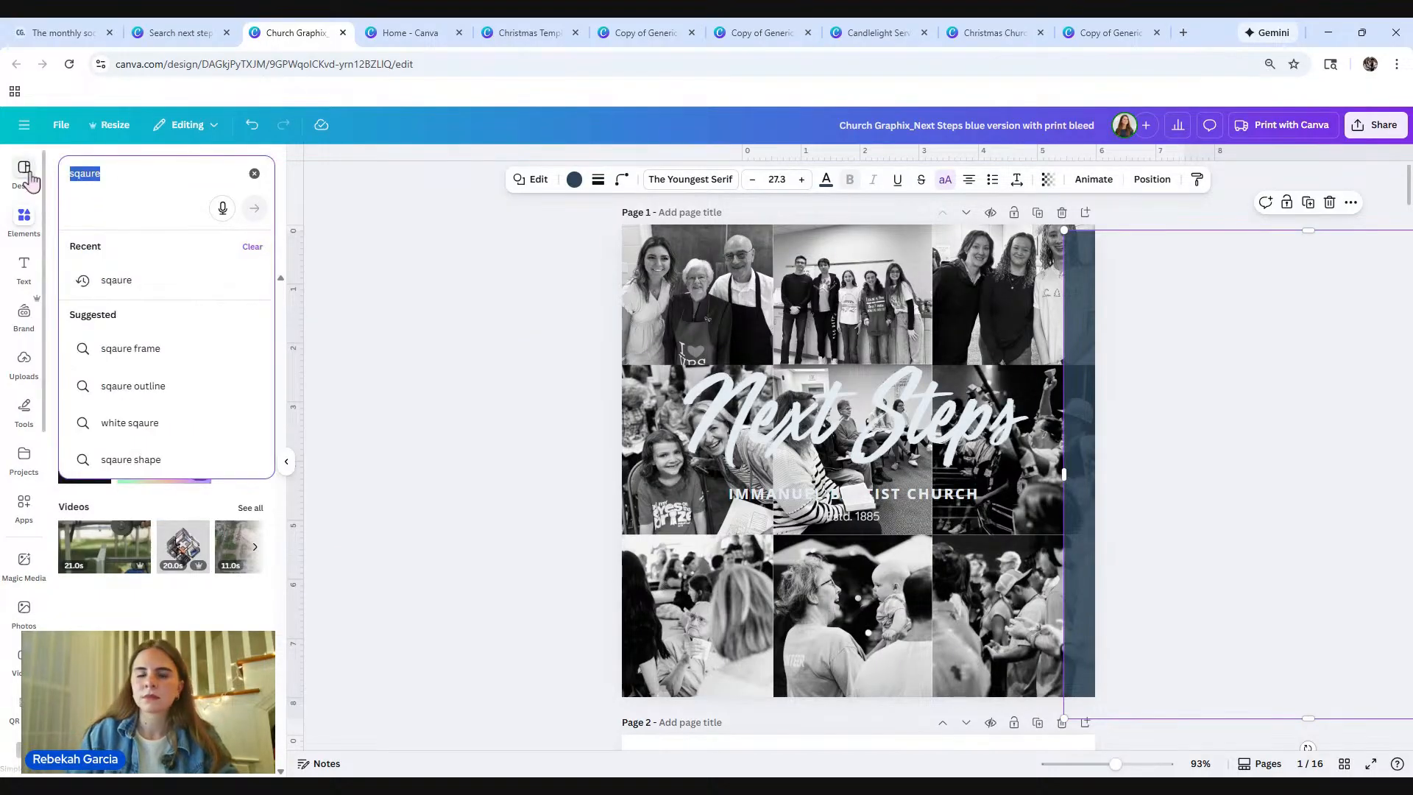
text(square)
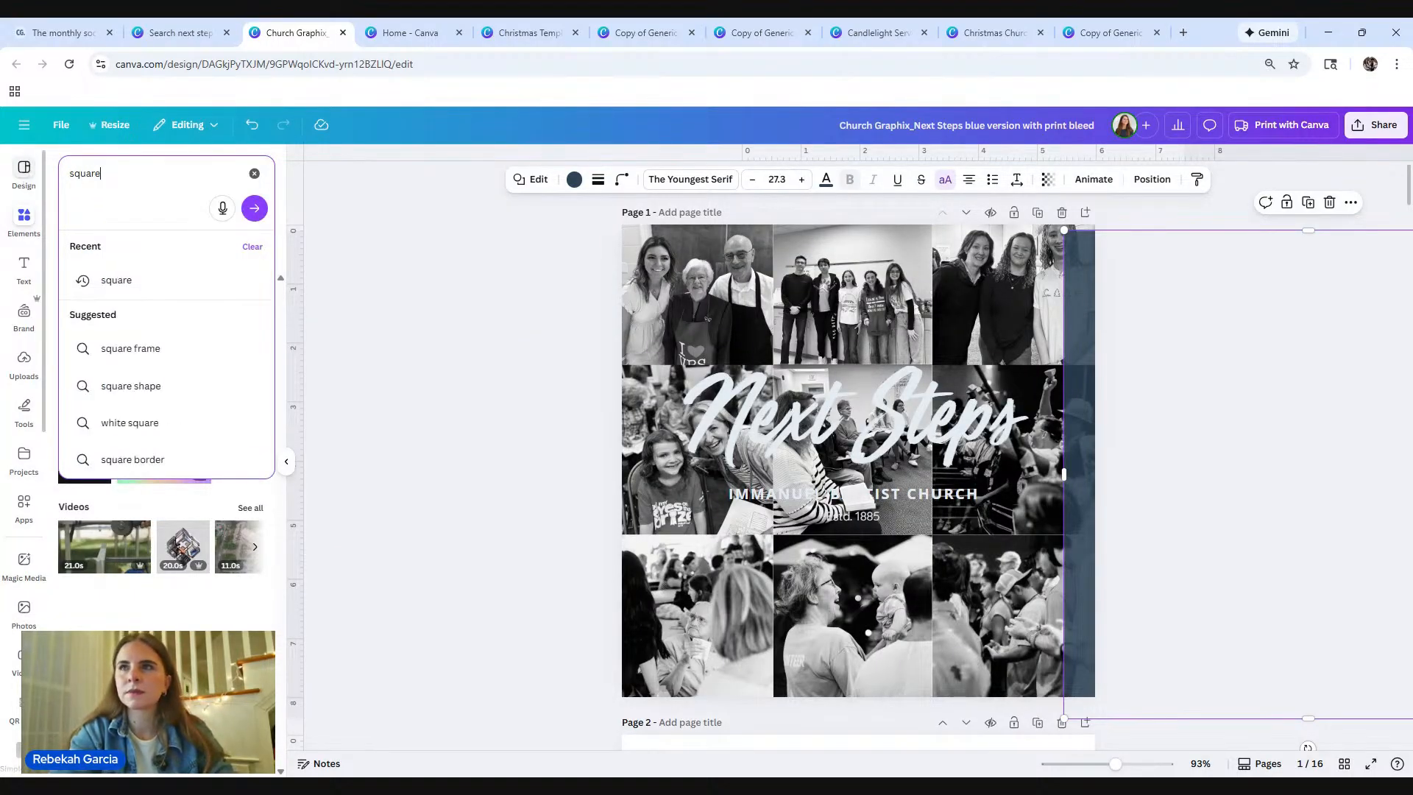
key(Return)
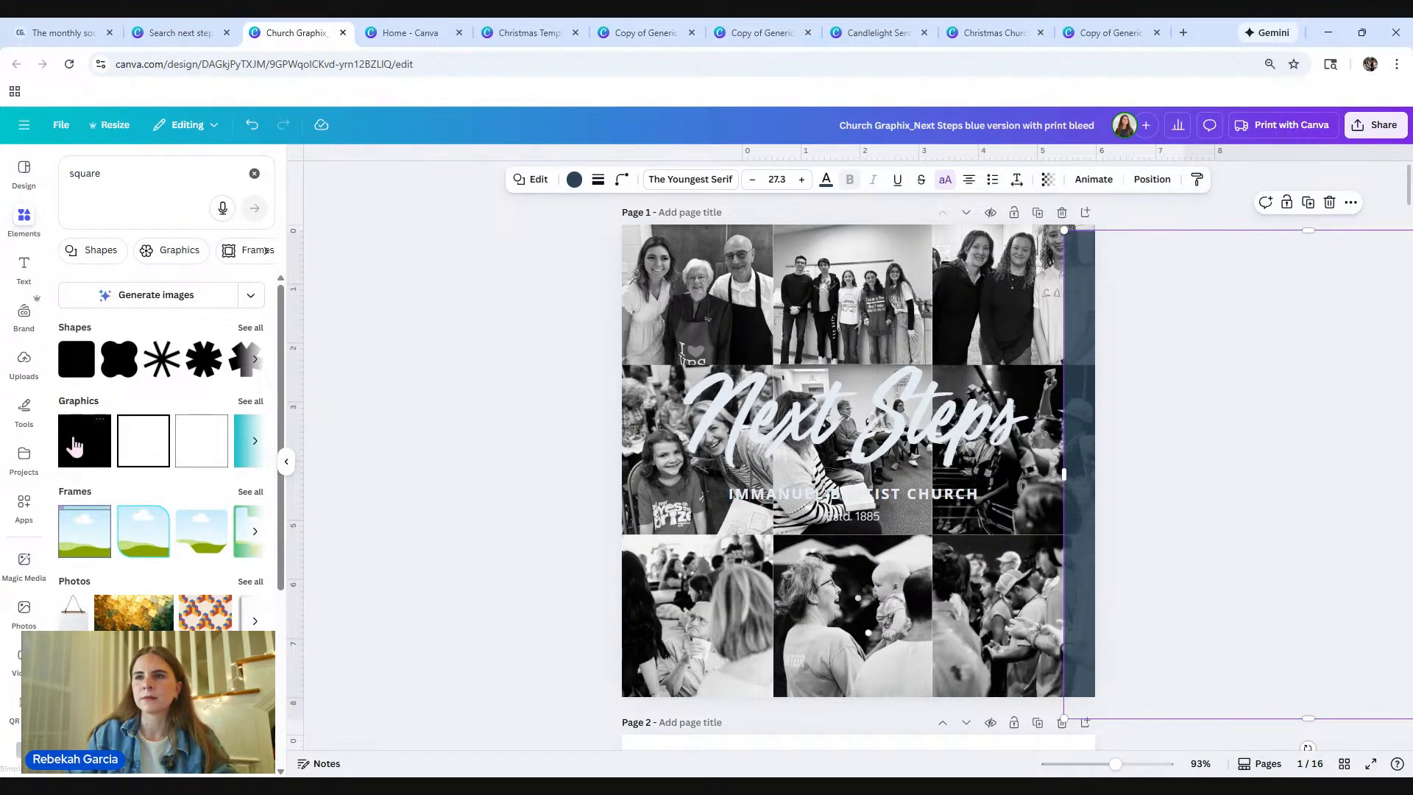
click(98, 461)
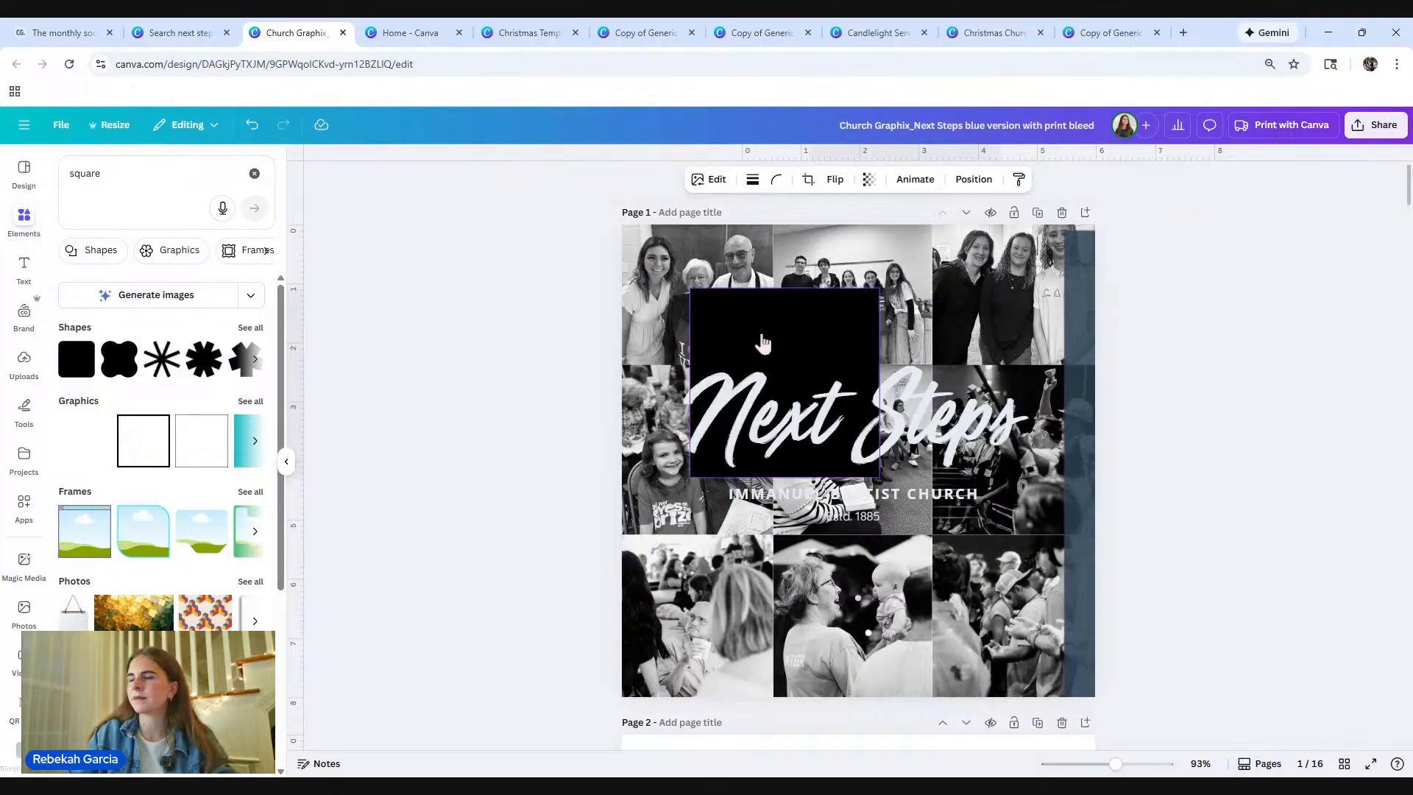
Step: Recolor the square with the medium blue from the Church Graphix palette and make it partly transparent
drag(758, 339, 707, 315)
click(727, 180)
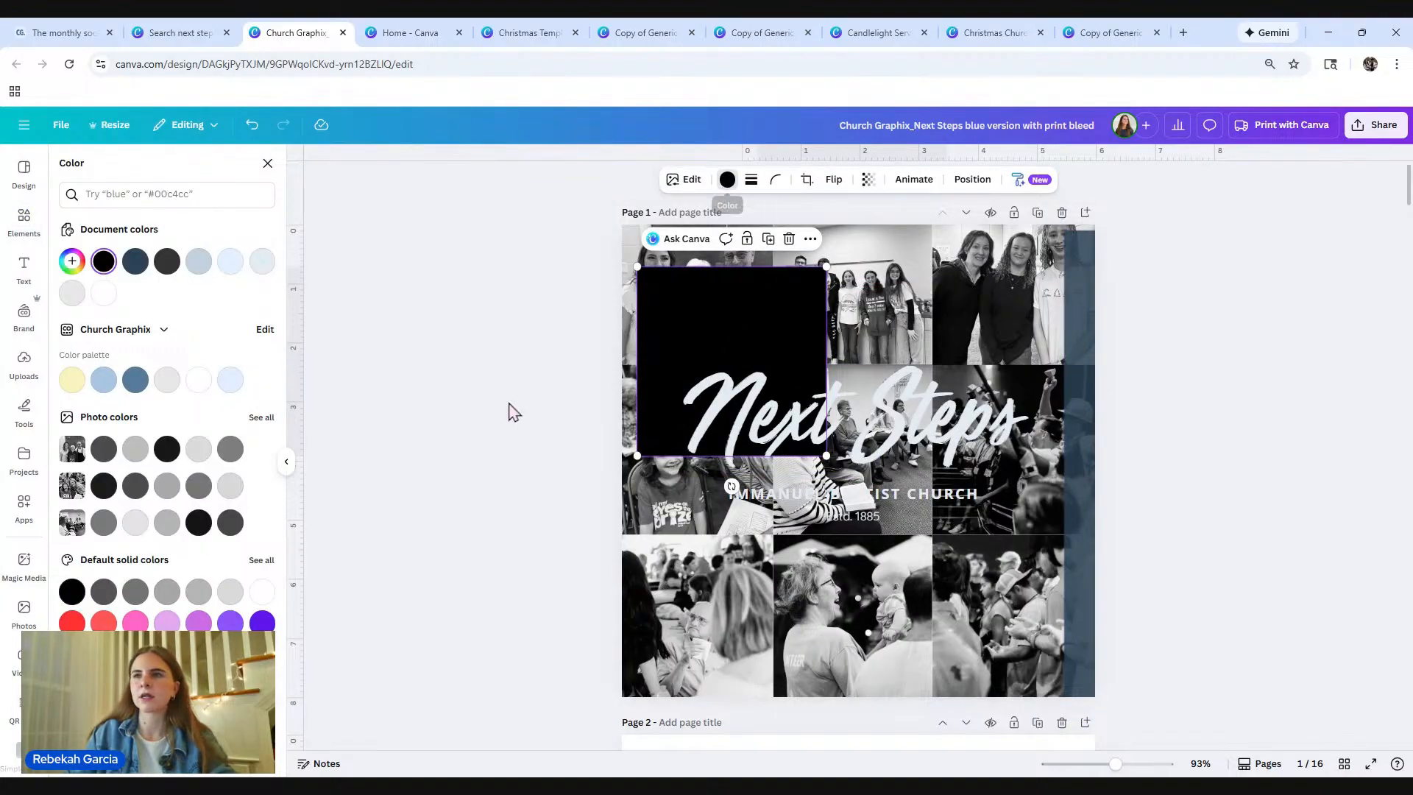
click(135, 380)
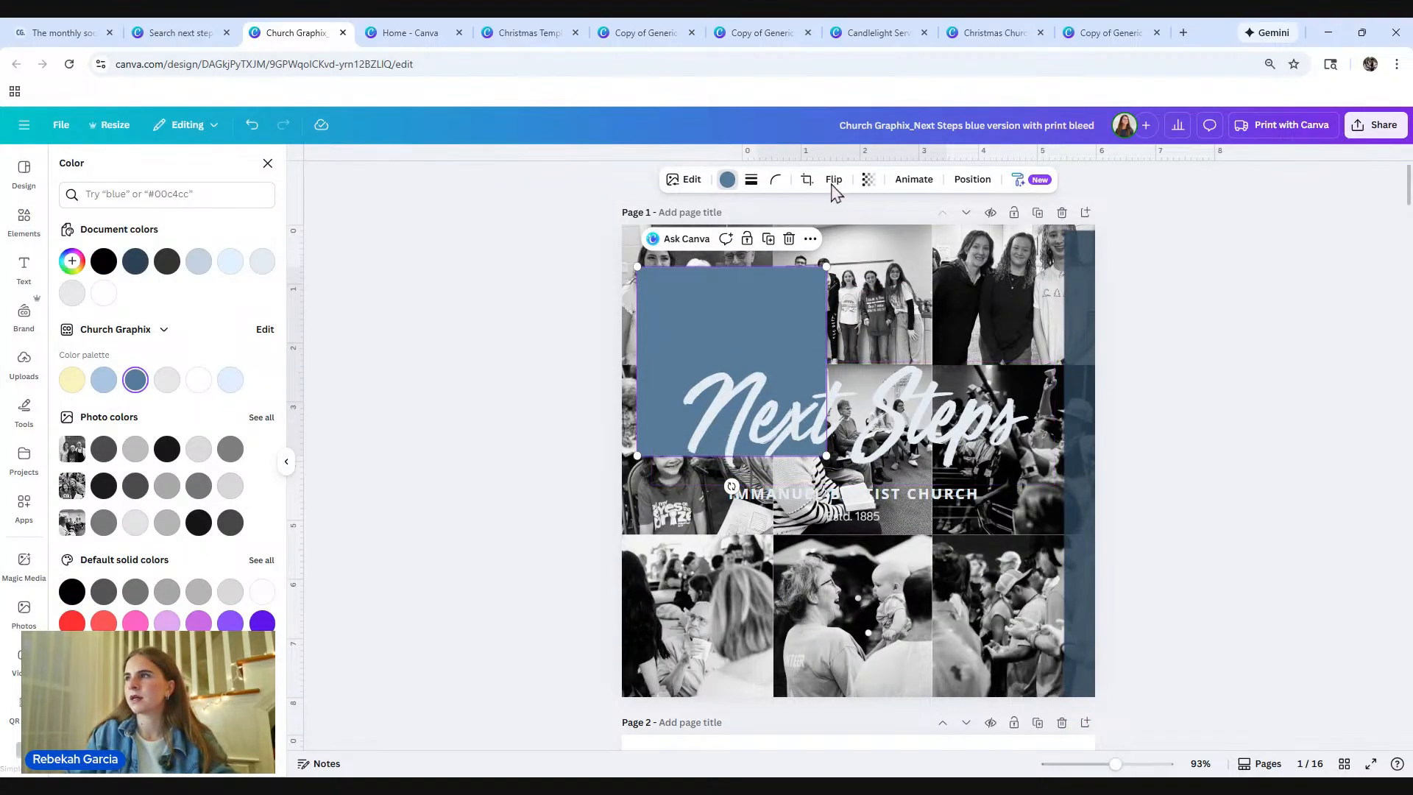
click(875, 184)
mouse_move(896, 234)
mouse_down()
mouse_move(846, 234)
mouse_move(886, 234)
mouse_up()
Step: Align the translucent blue square with the cover's upper-left corner and enlarge it over most of the photo grid
drag(703, 339, 687, 293)
drag(812, 411, 920, 643)
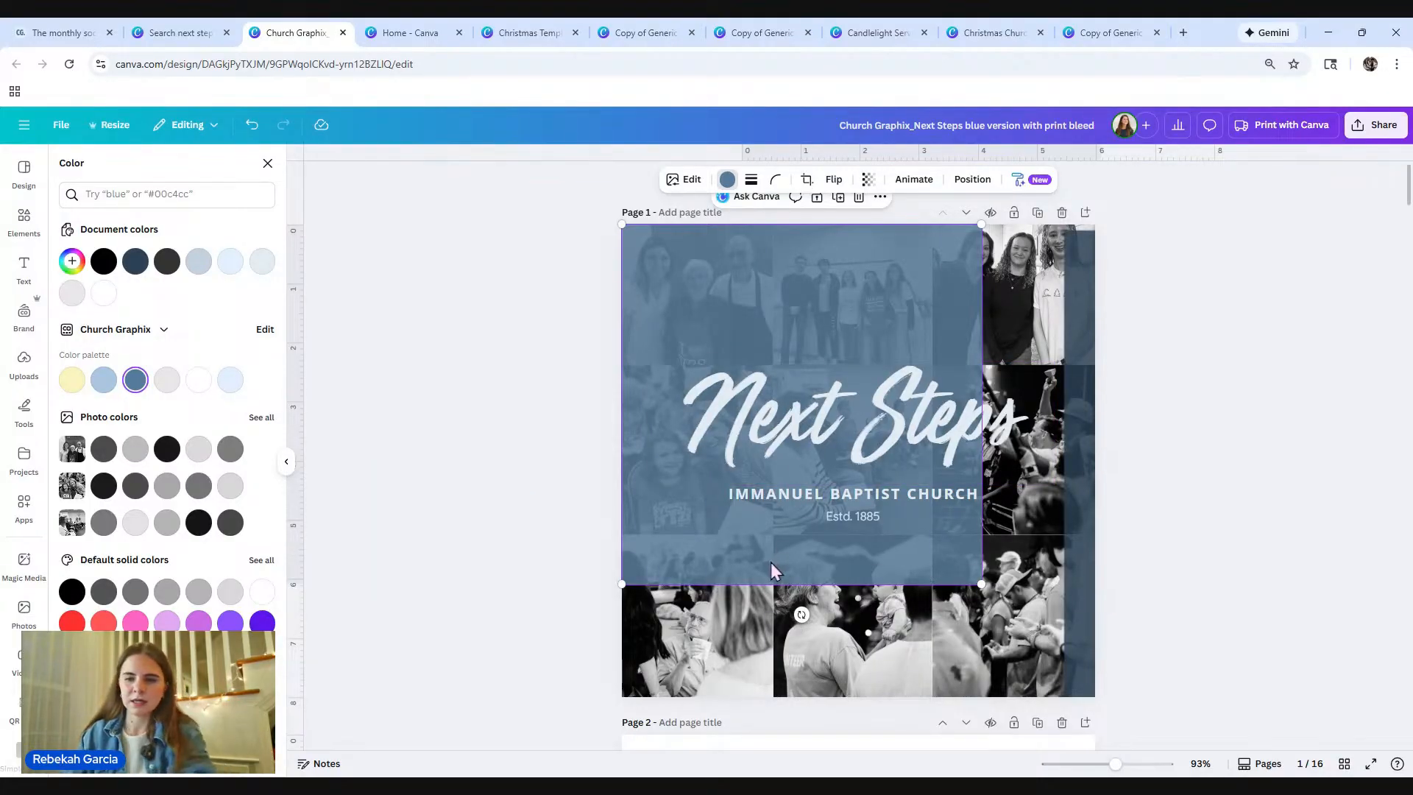
drag(866, 273, 866, 280)
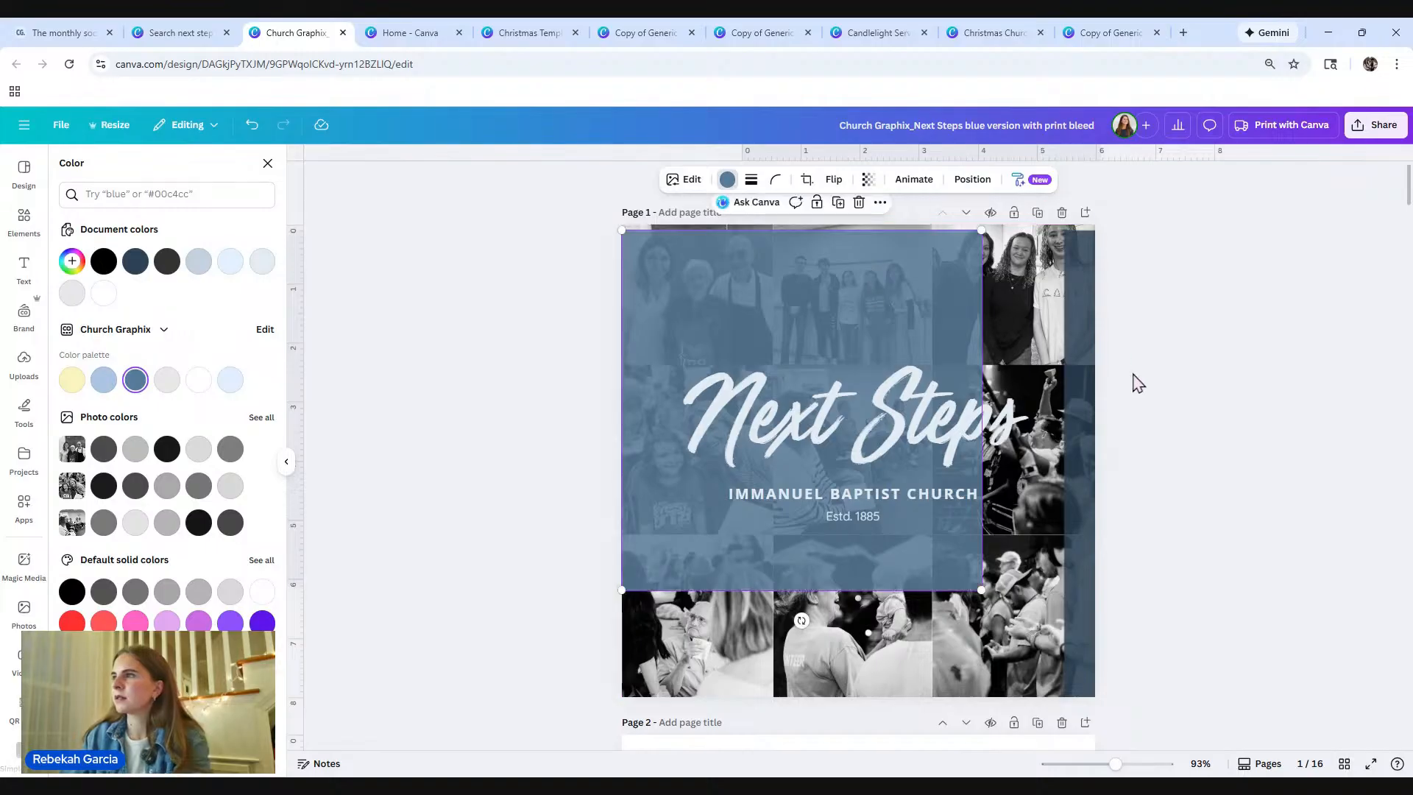
Step: Undo all the square edits and the overlay move to restore the original Next Steps cover
key(Delete)
click(1090, 342)
key(ctrl+z)
key(ctrl+z)
key(ctrl+z)
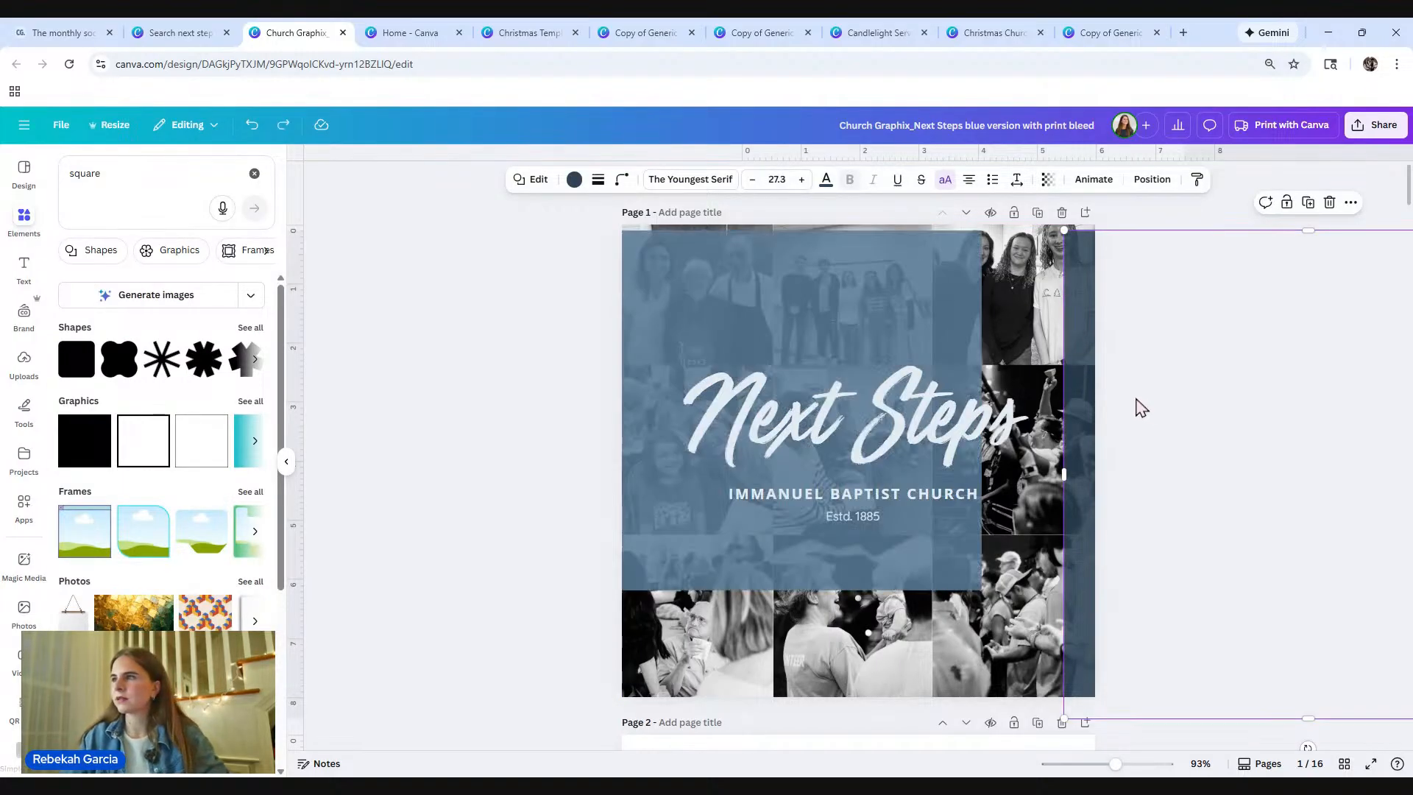
key(ctrl+z)
key(ctrl+z)
key(ctrl+z)
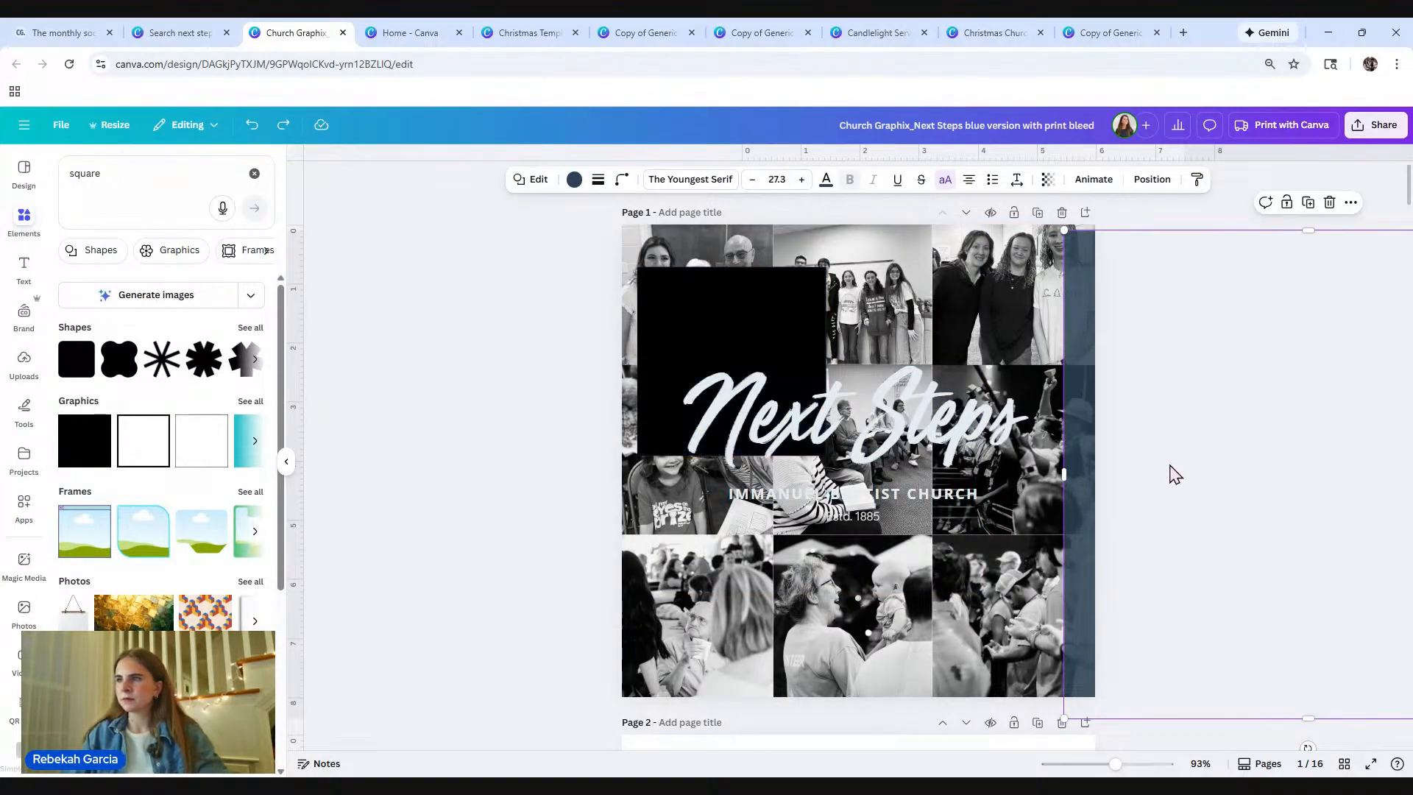
click(1182, 472)
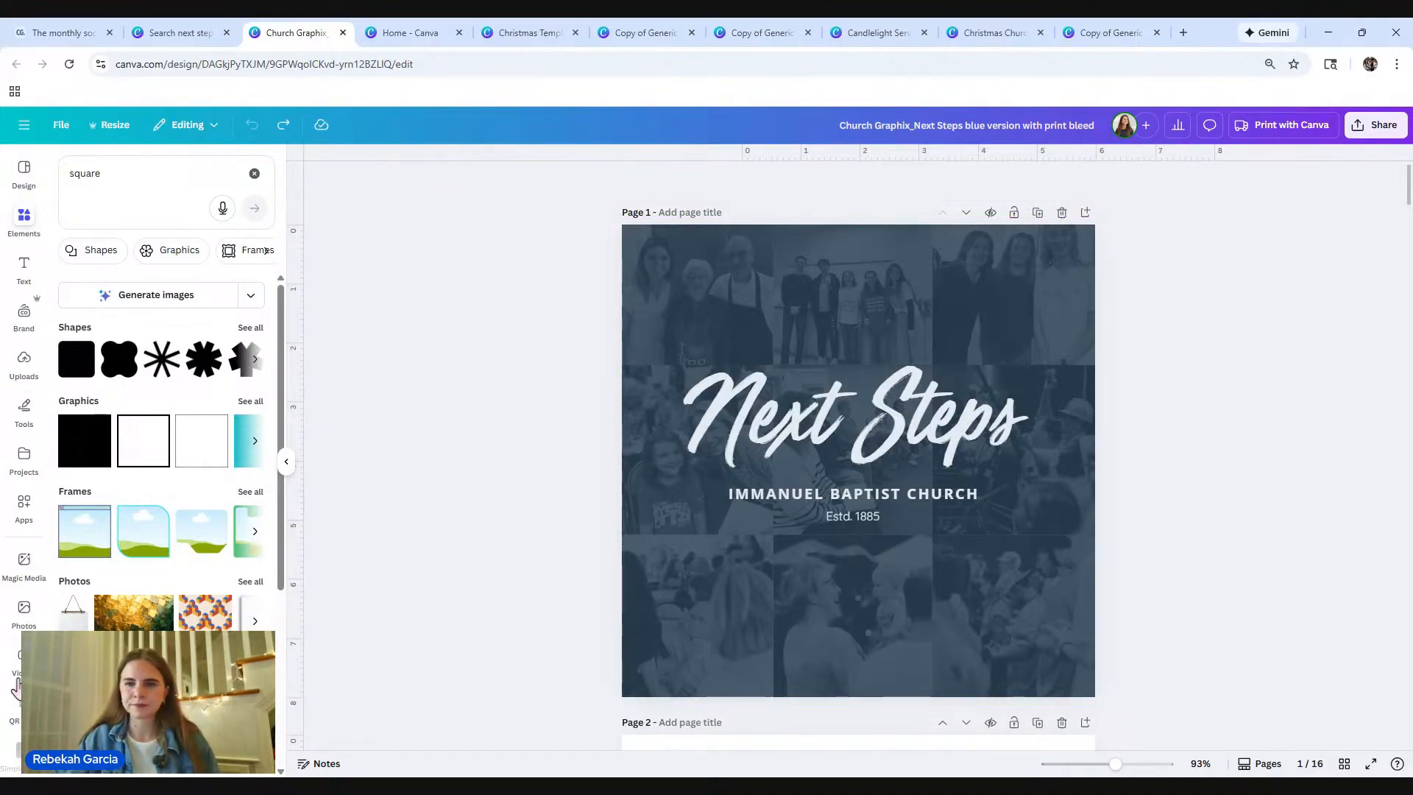
Step: Switch back to the Copy of Generic Booklet_ChurchGraphix design and review it from the page 5 photo grid up to the page 2 cover
click(163, 34)
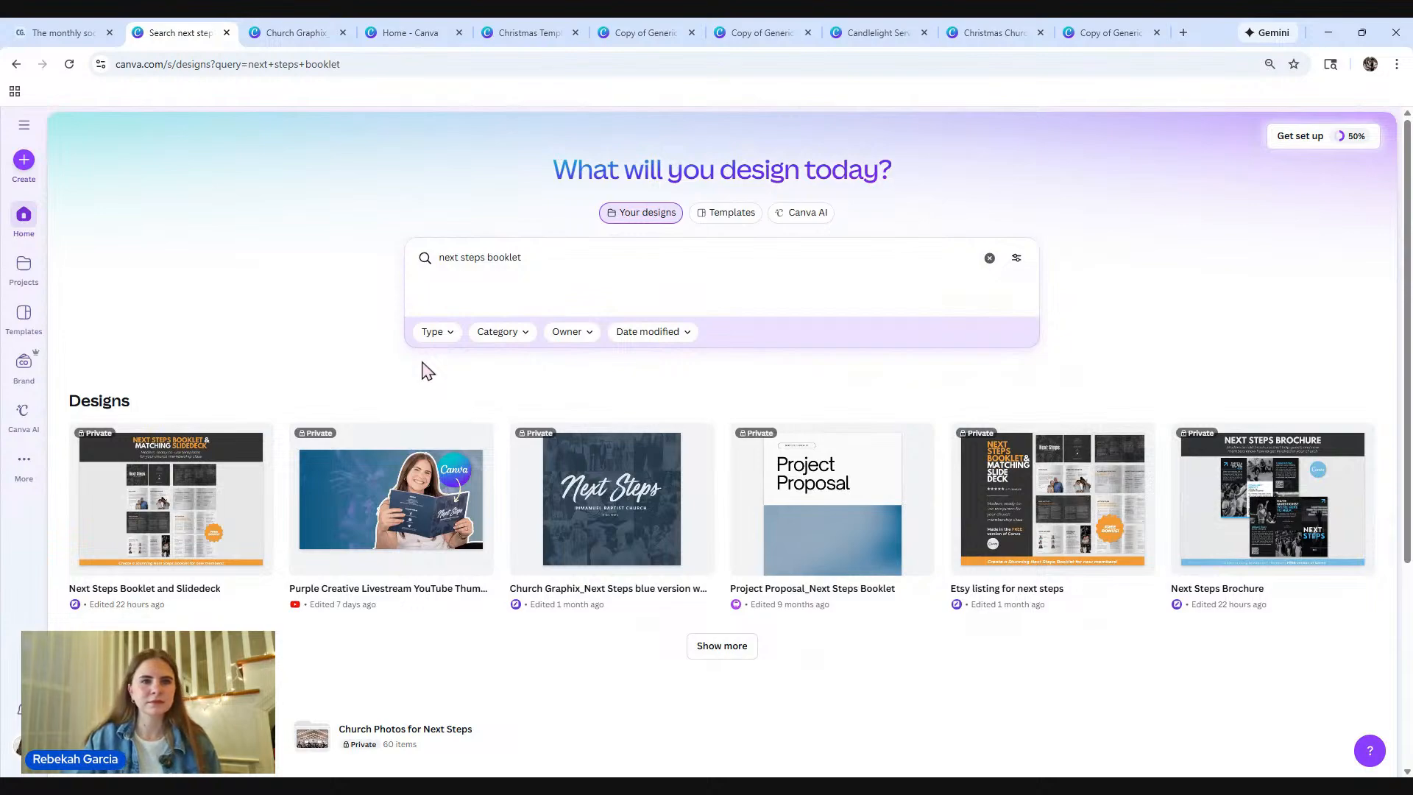
click(66, 40)
click(190, 38)
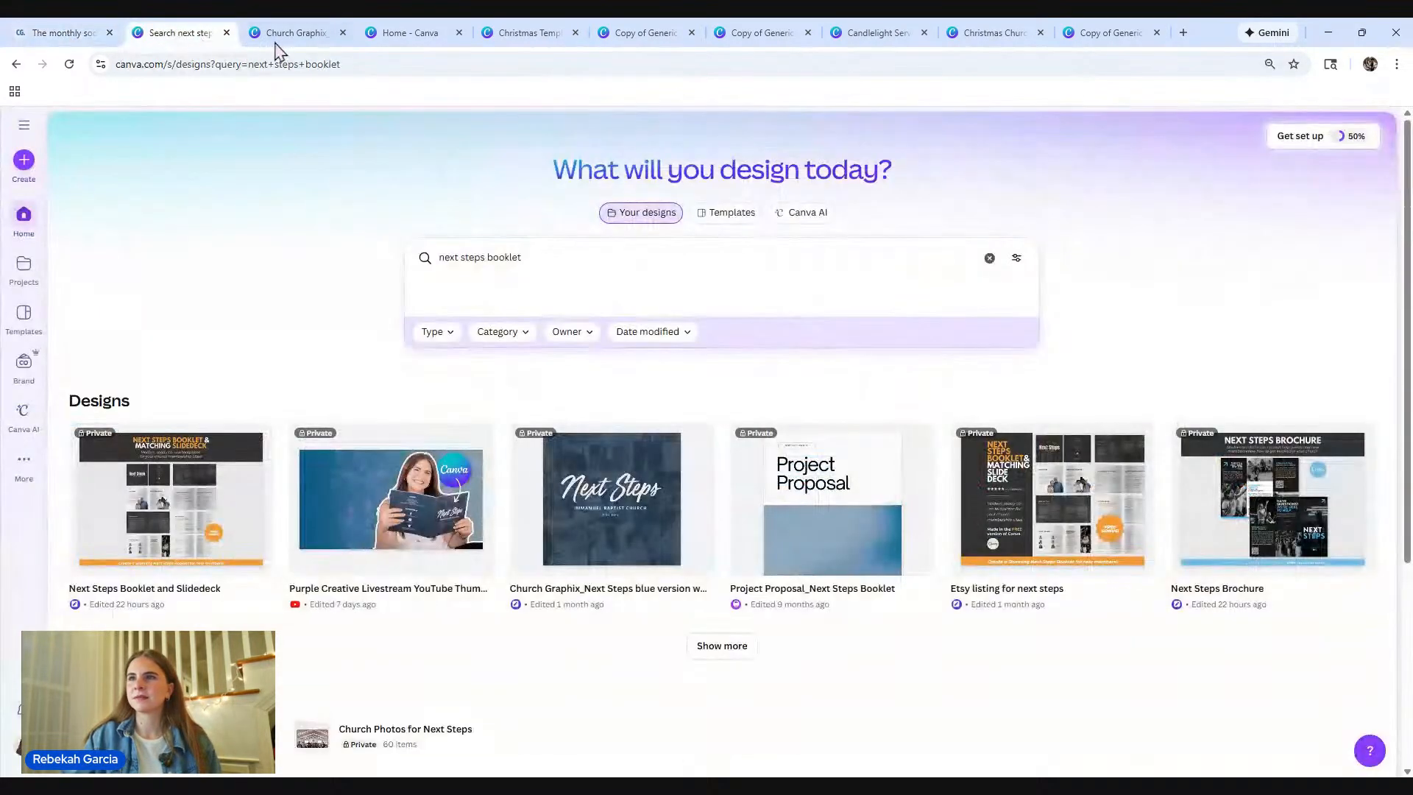
click(301, 40)
click(410, 33)
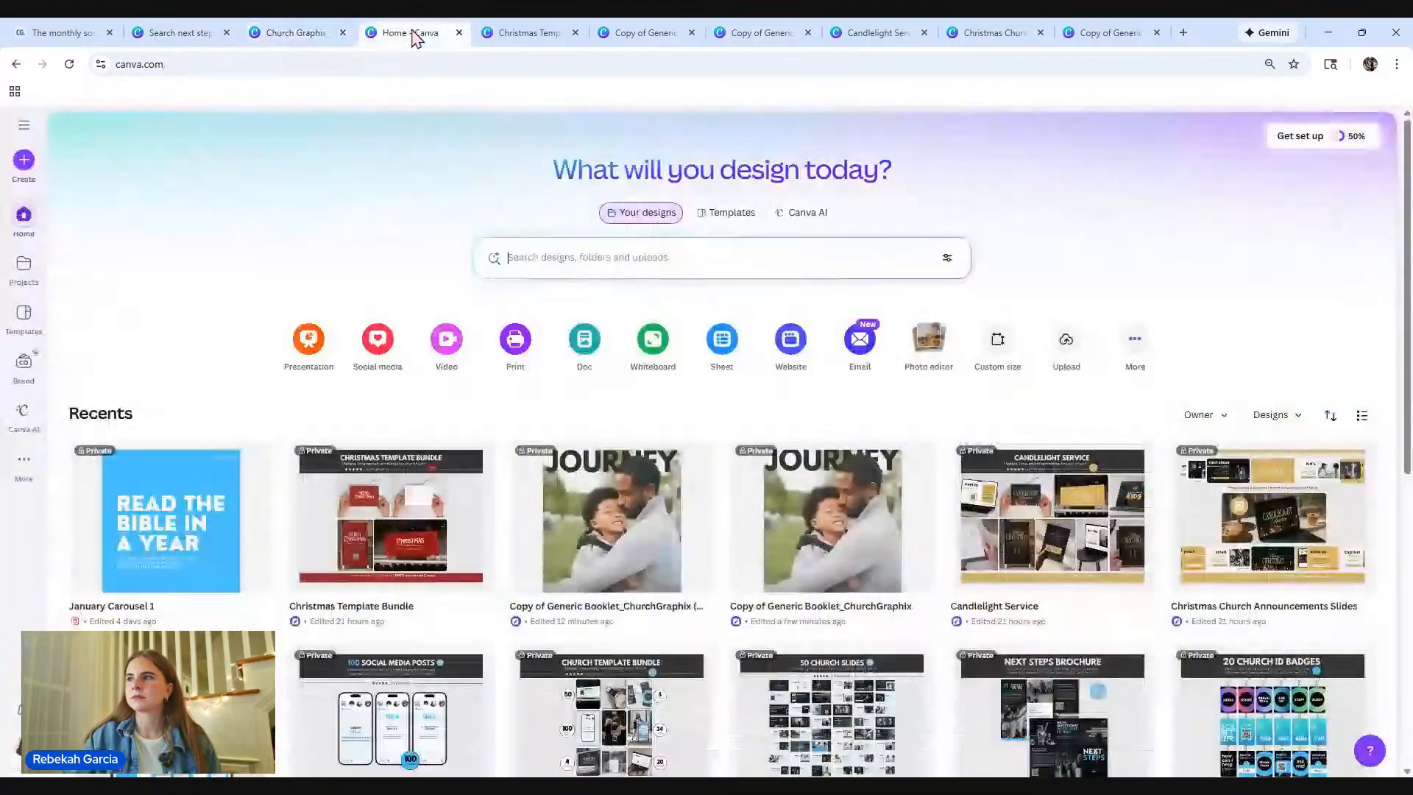
click(527, 37)
click(641, 33)
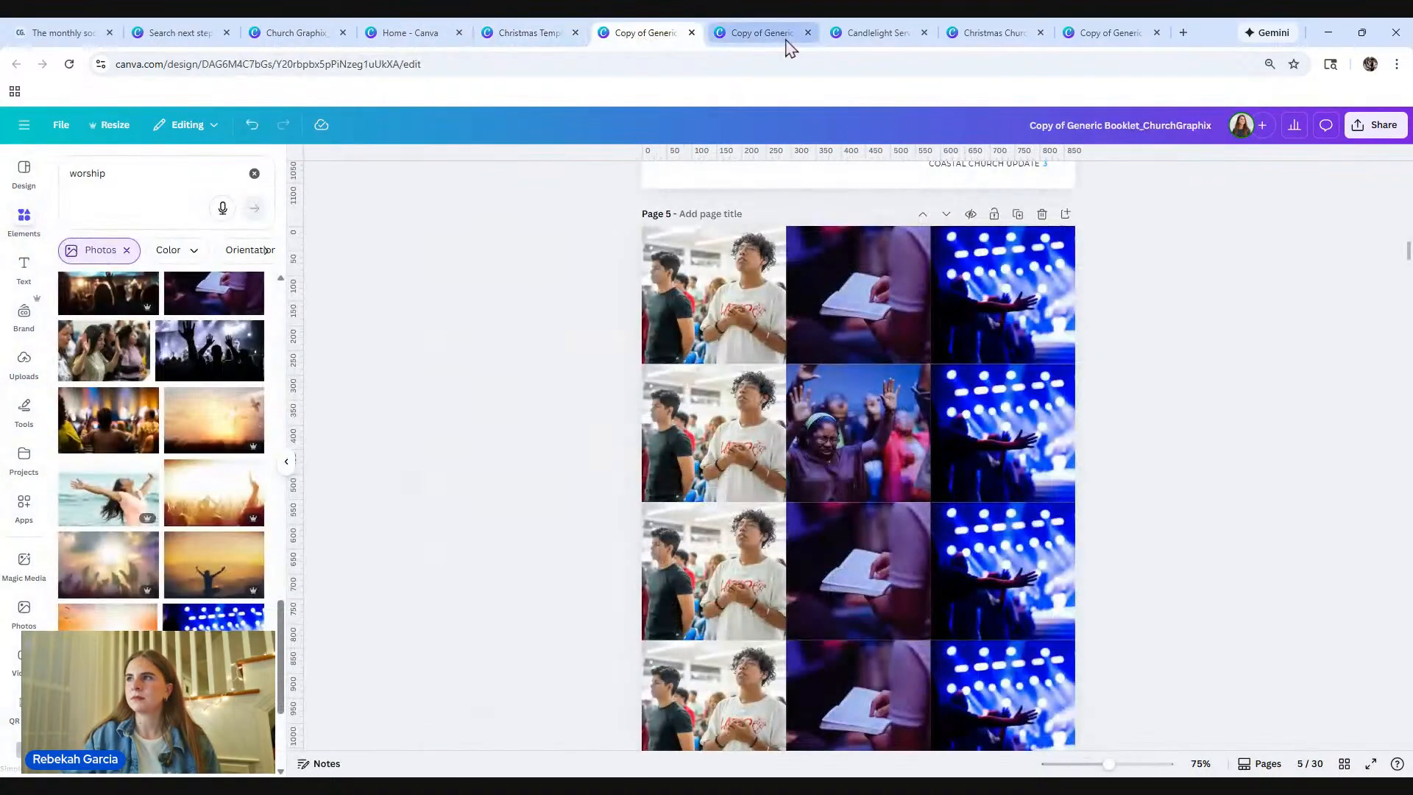
click(781, 36)
click(644, 33)
scroll(1215, 489, up, 7)
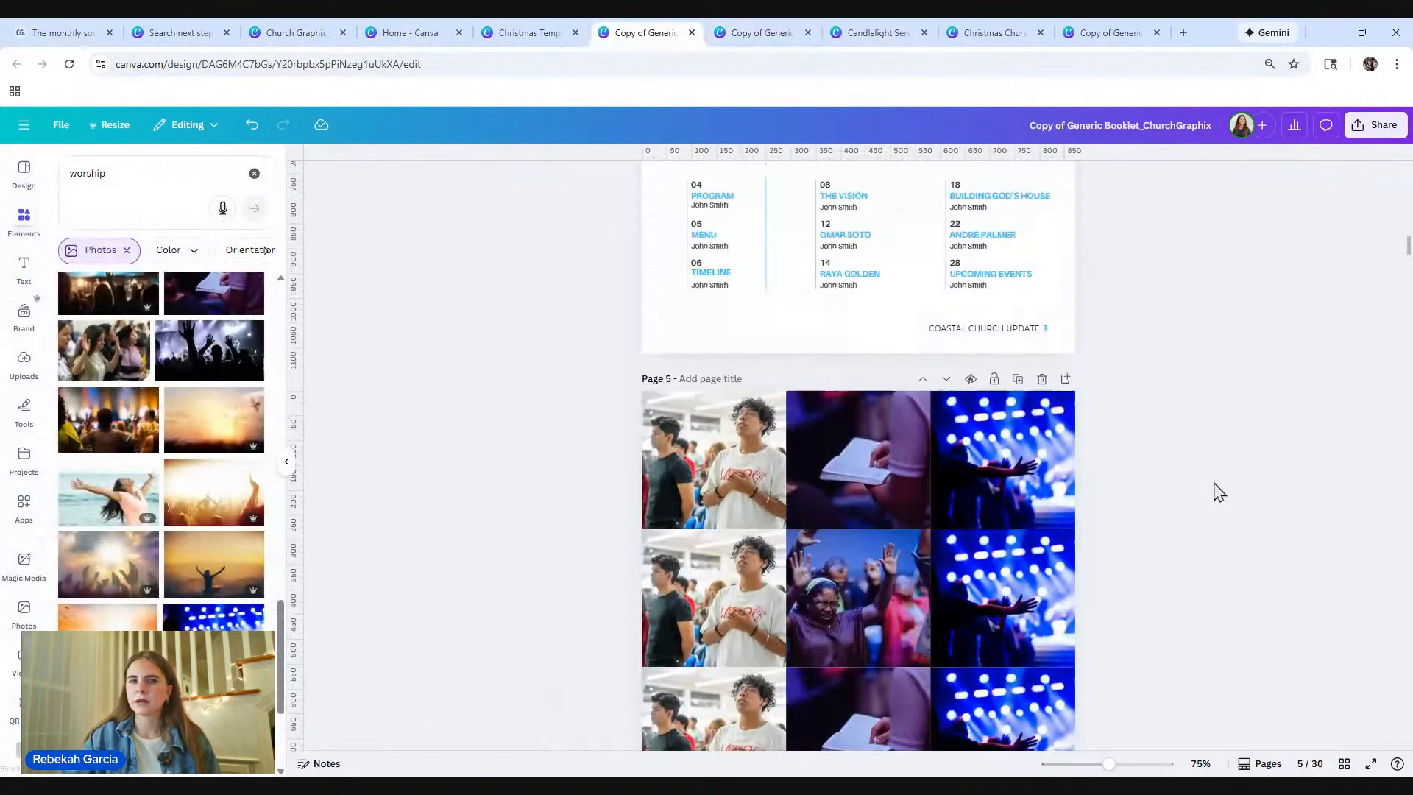
scroll(1218, 492, up, 10)
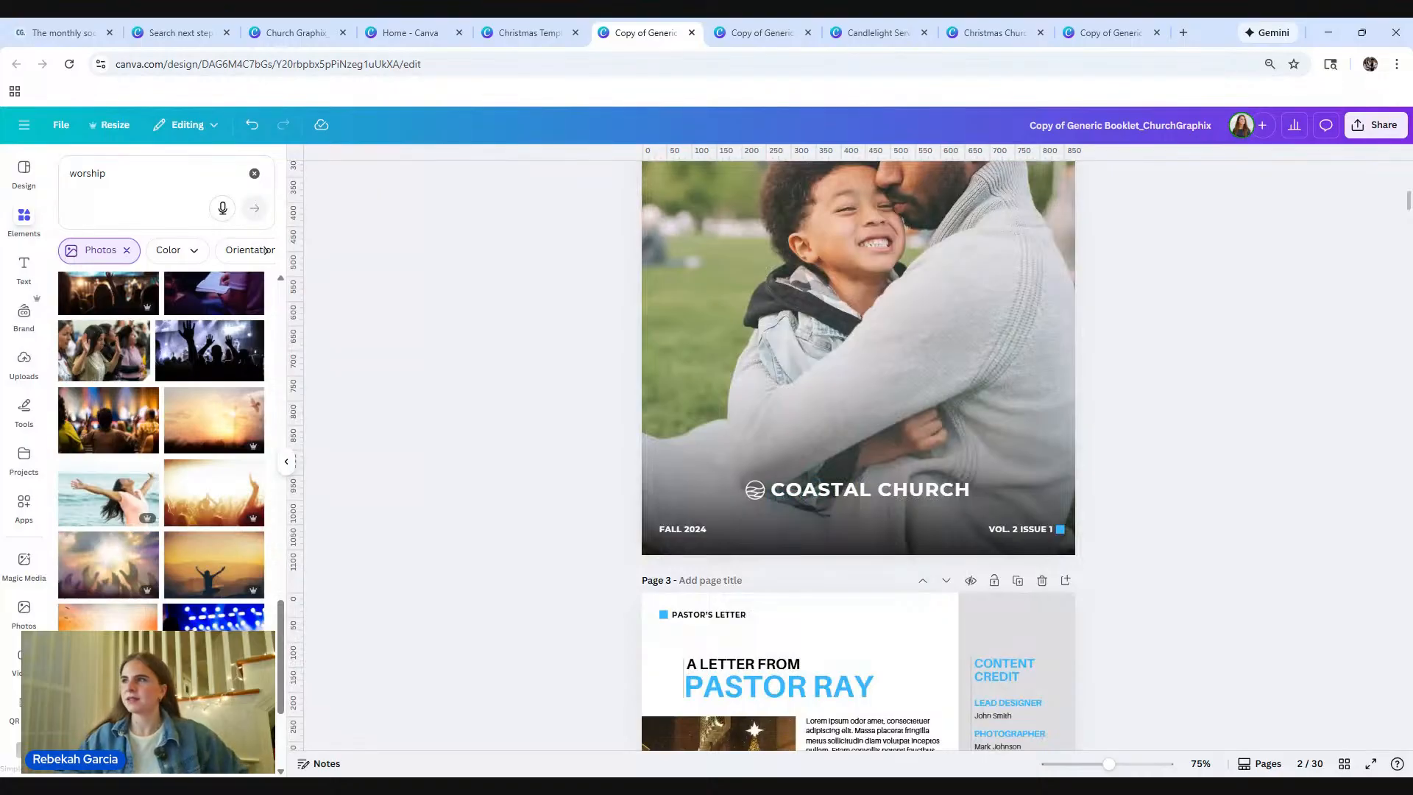
scroll(1062, 430, up, 3)
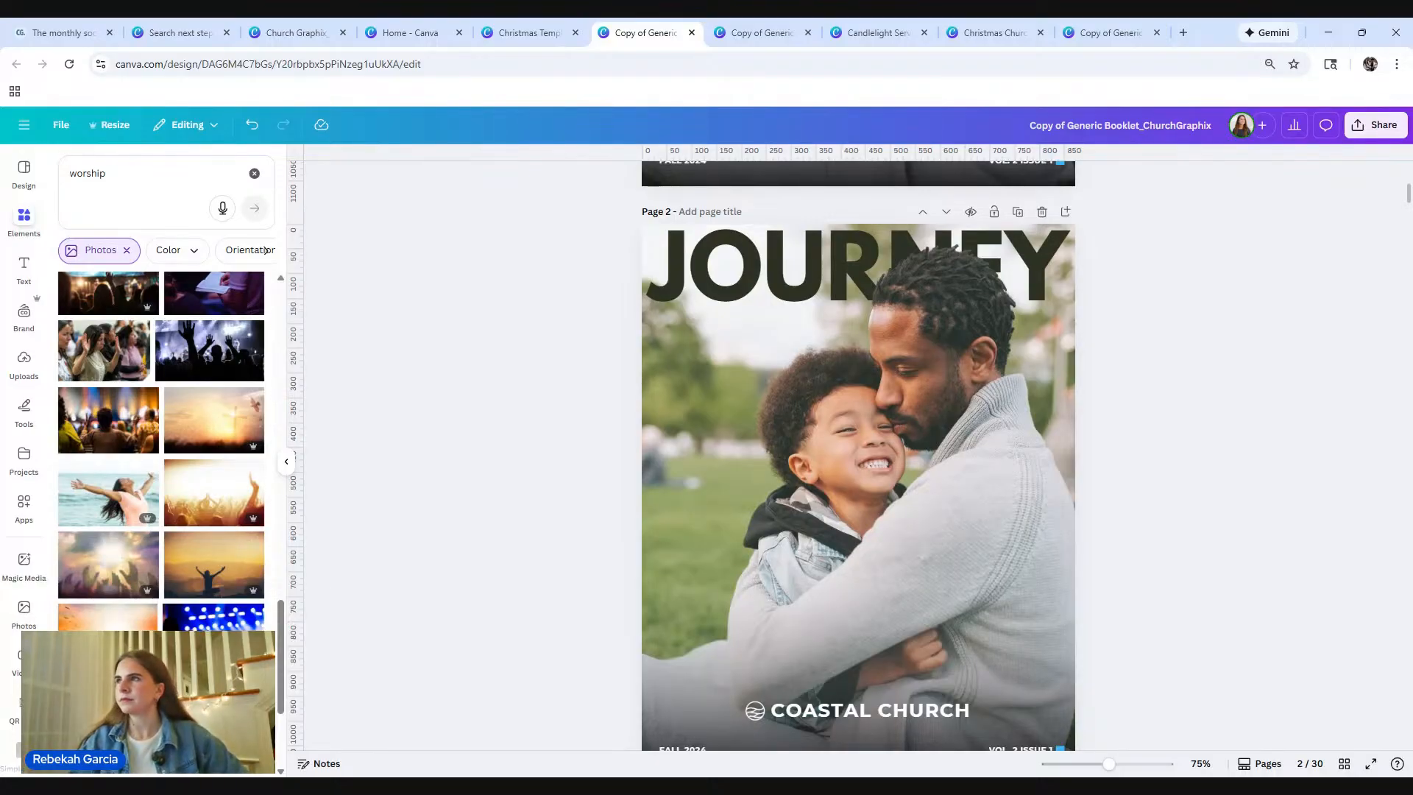
Step: Switch back to the Church Graphix_Next Steps blue version with print bleed design
click(556, 40)
click(416, 34)
click(305, 37)
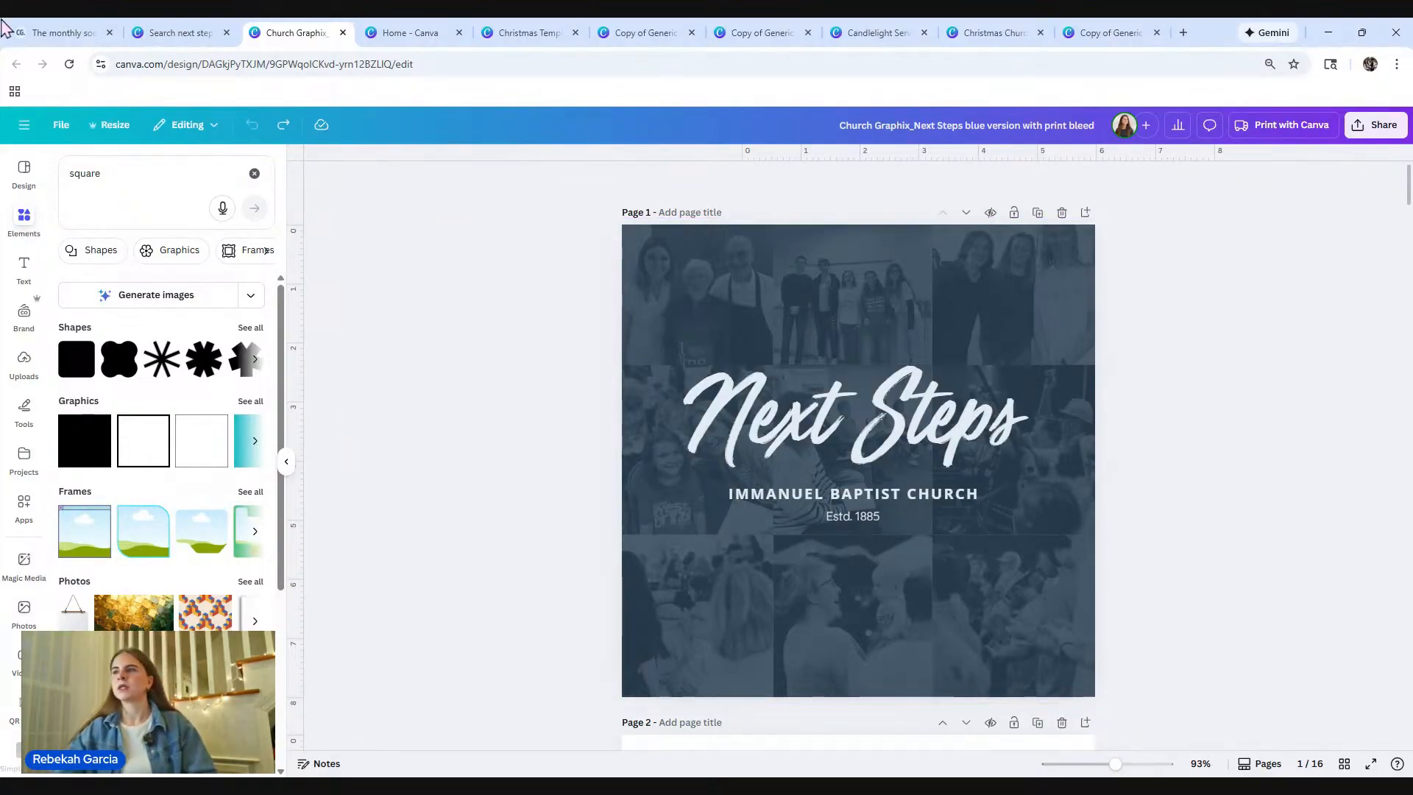
Step: Recolor the translucent overlay on the Next Steps cover, trying the default light blue and a medium gray from the photo colors
click(716, 293)
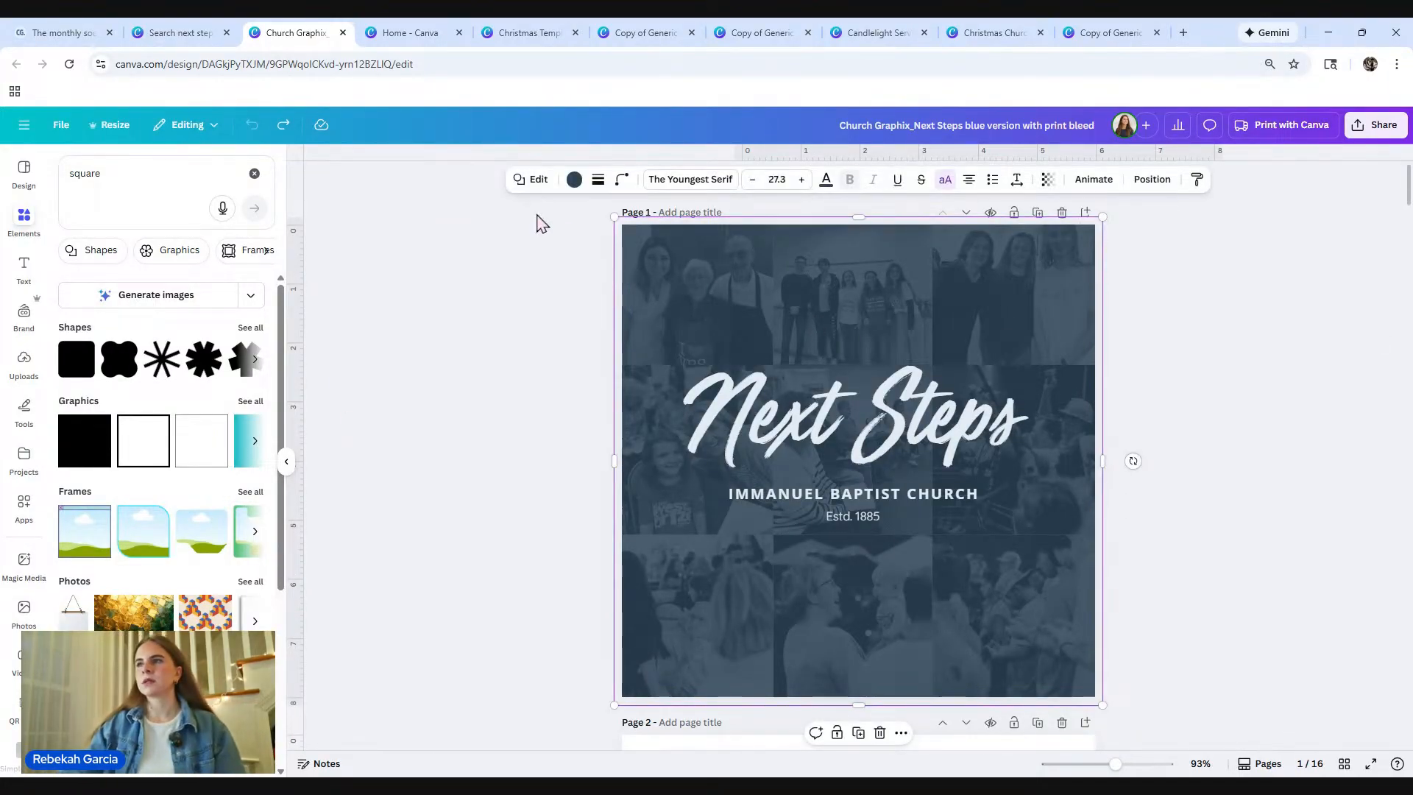
click(574, 178)
scroll(157, 530, down, 1)
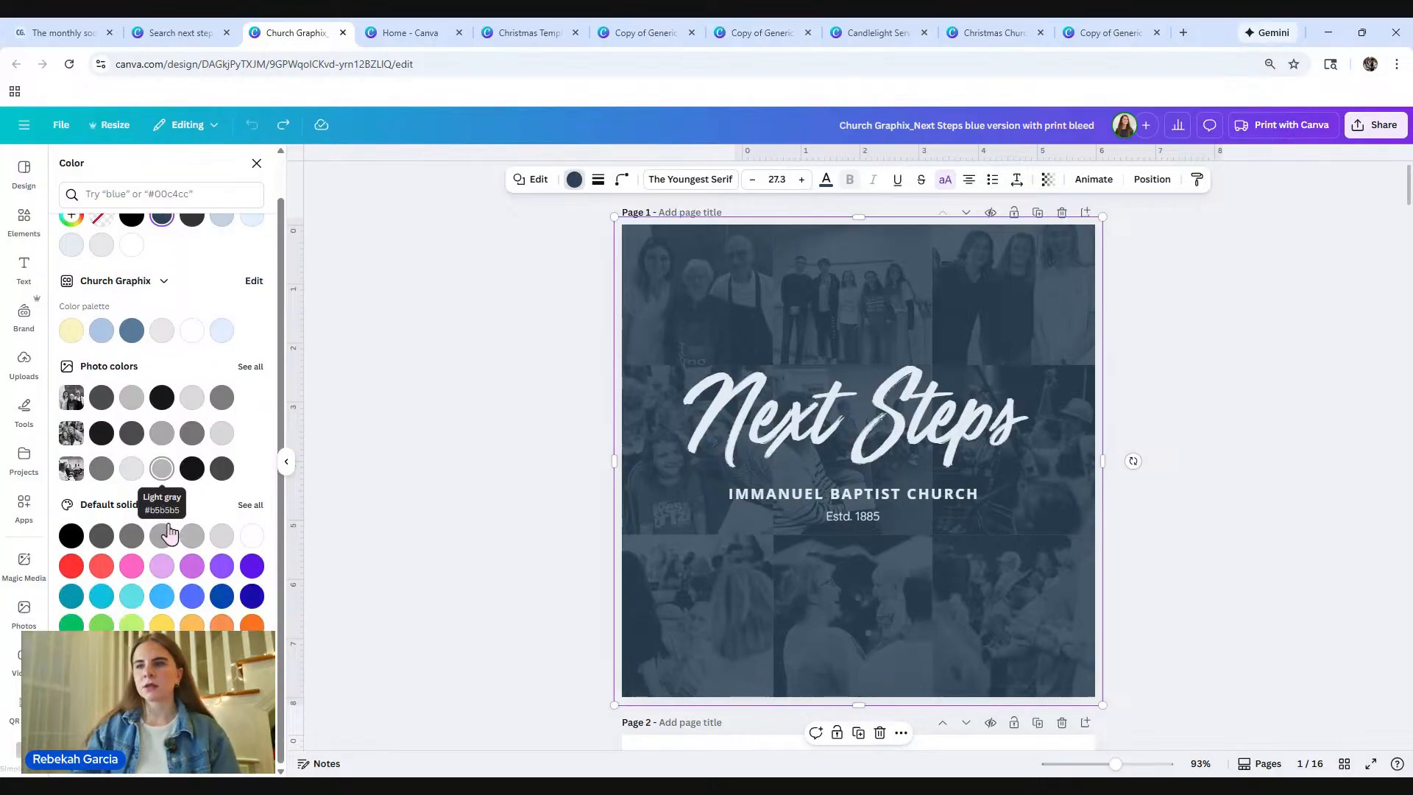
click(162, 597)
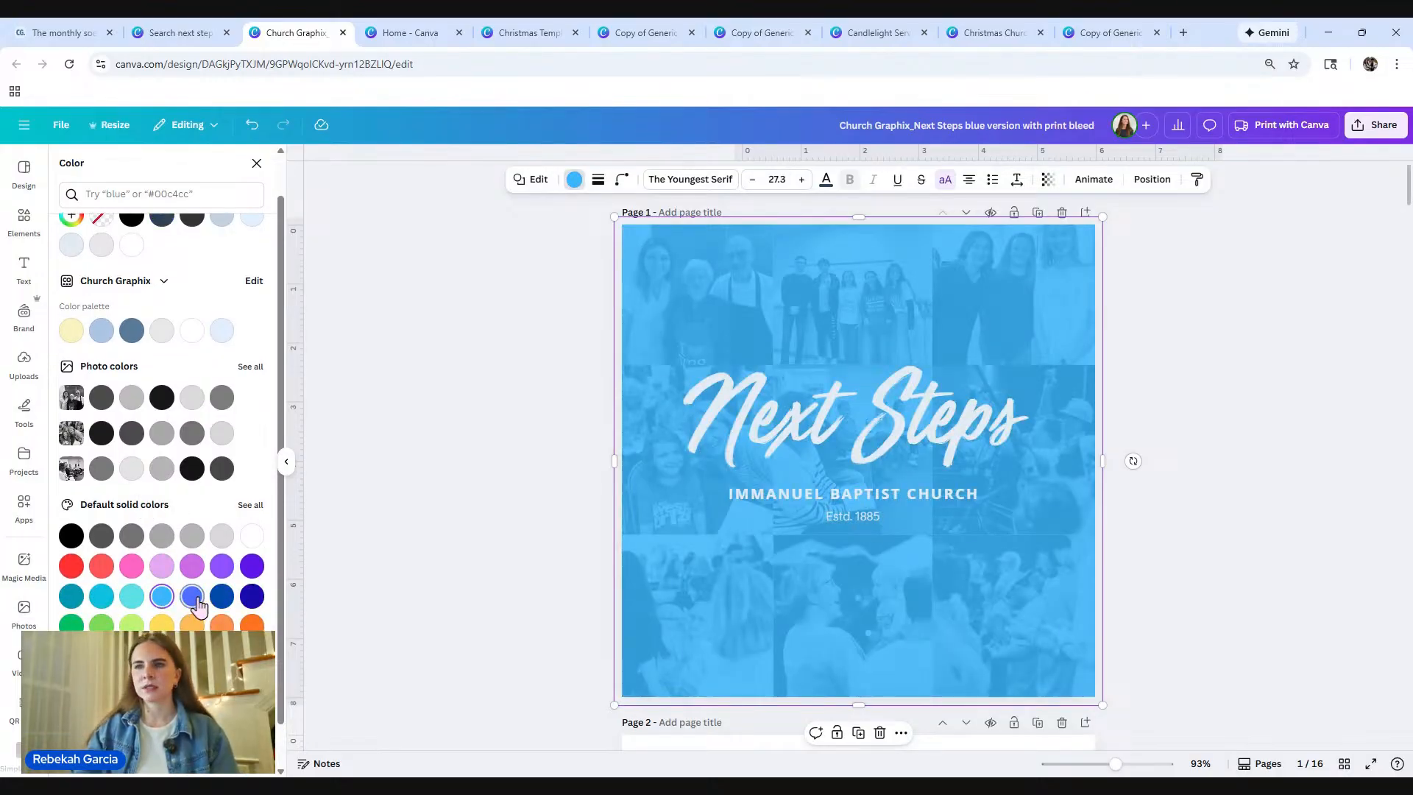
scroll(163, 597, up, 1)
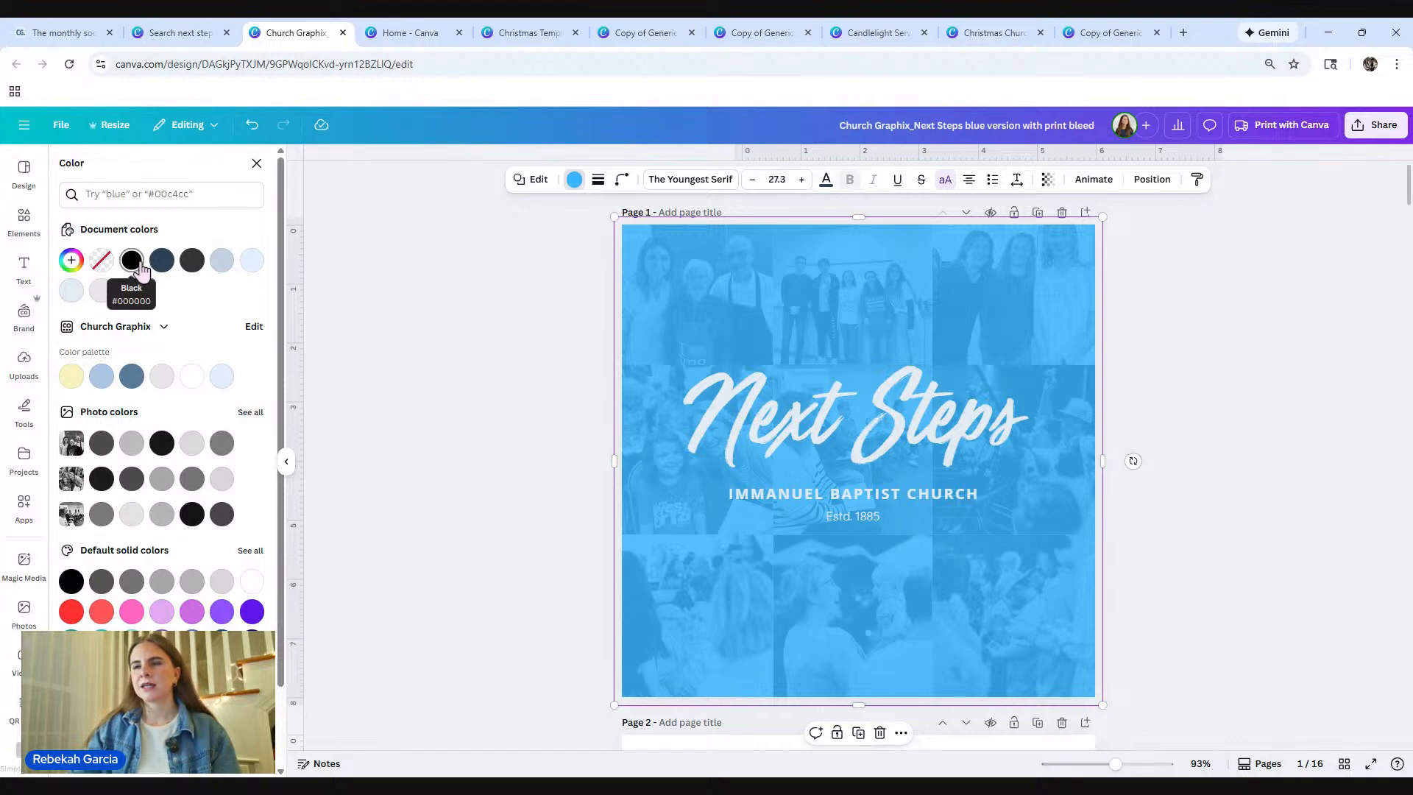
click(192, 480)
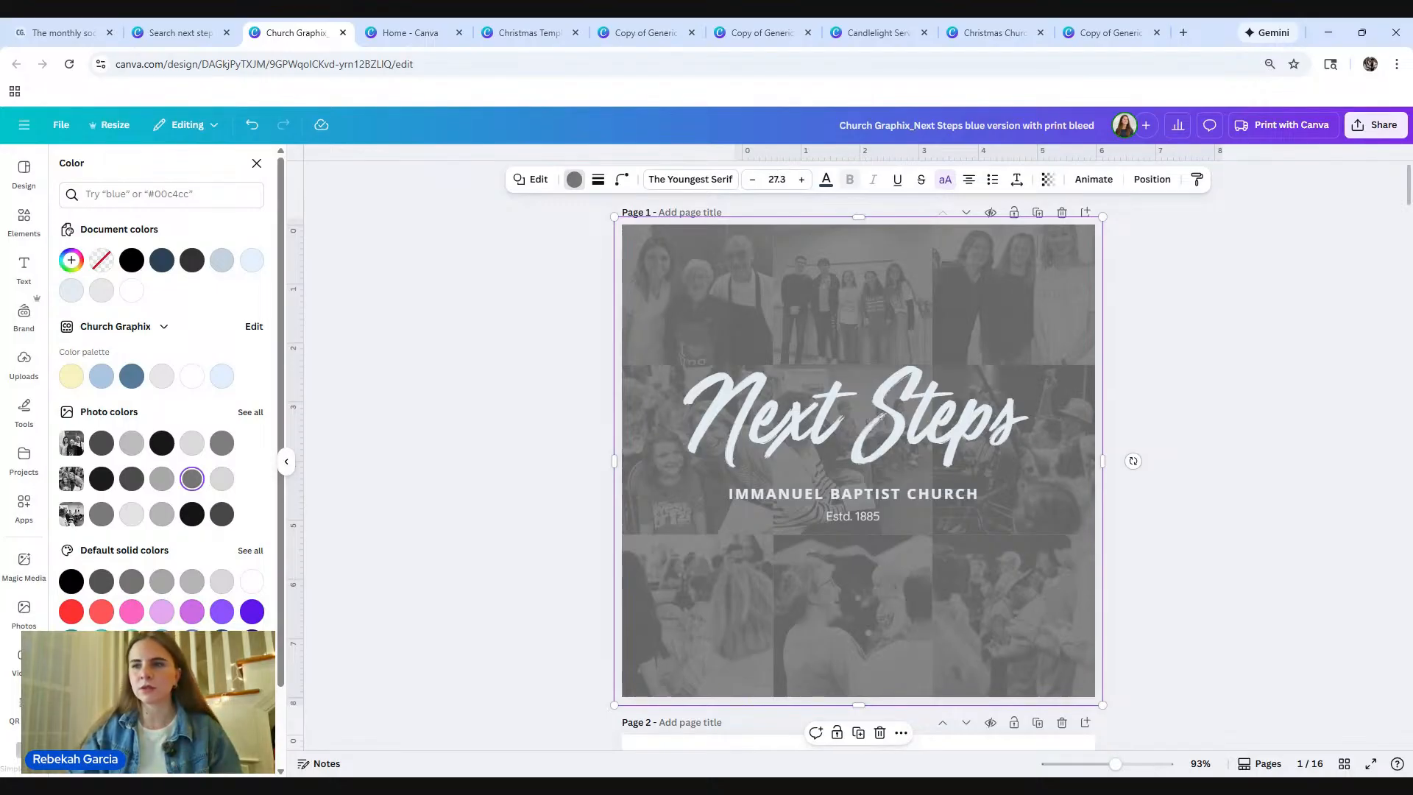
Step: Recolor the Next Steps title on the cover with the default light blue
click(820, 430)
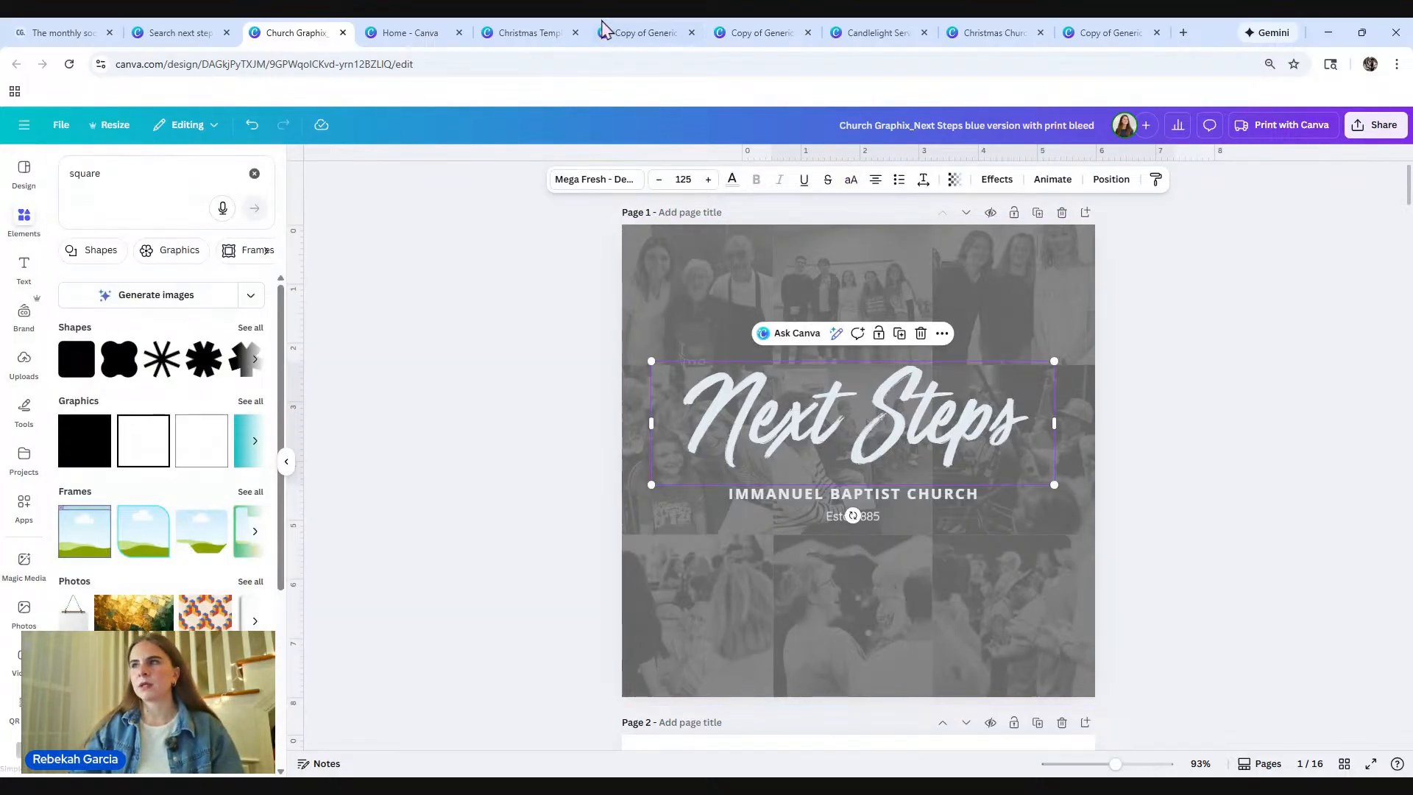
click(731, 175)
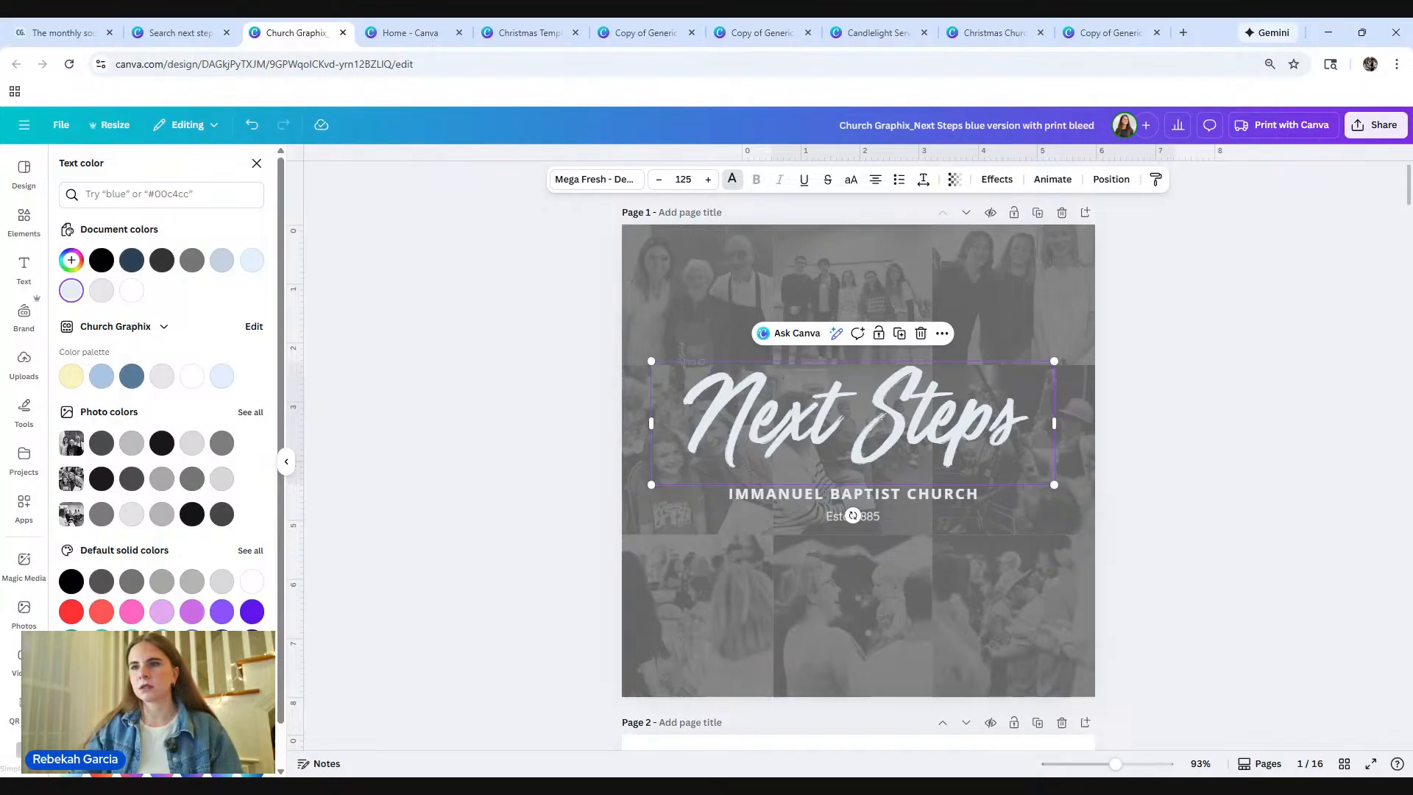
click(162, 641)
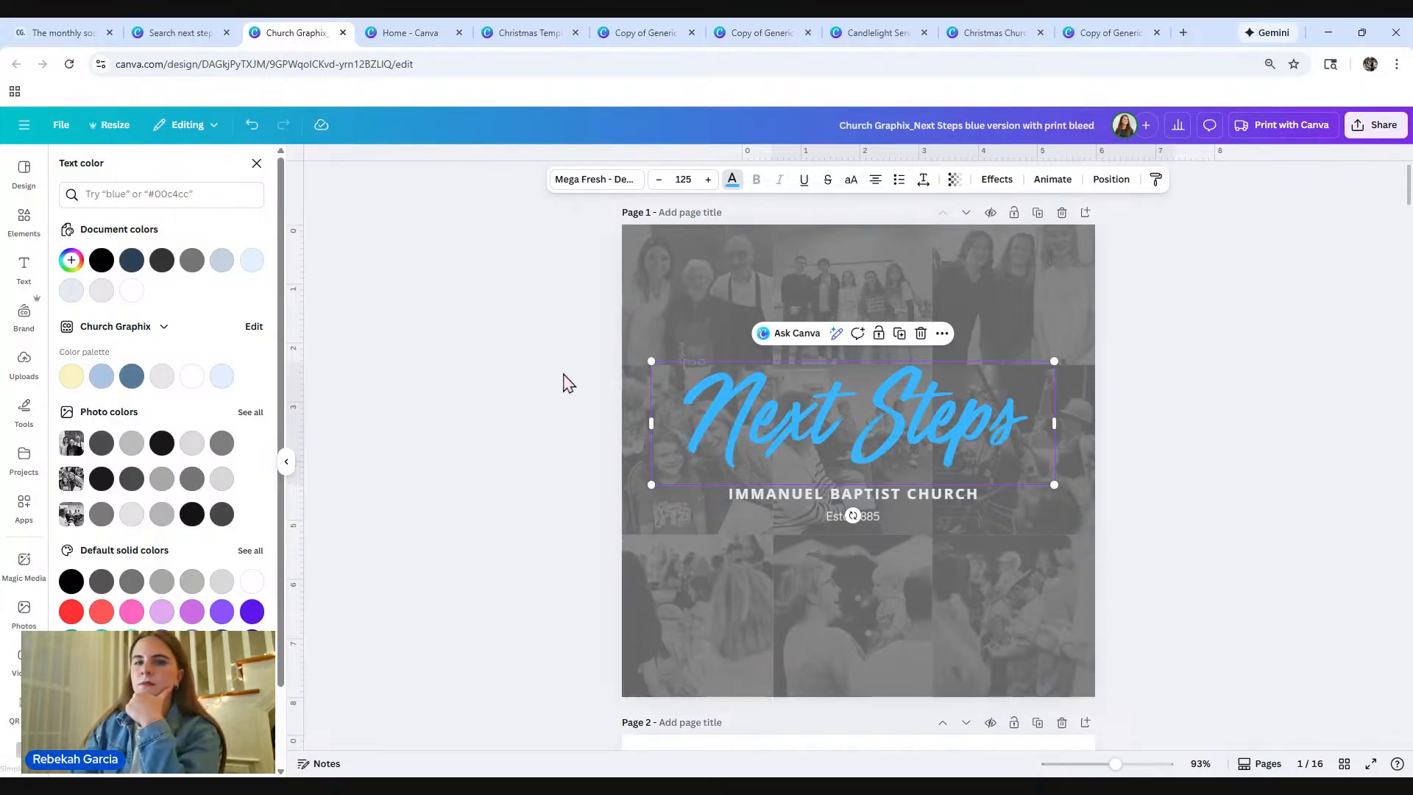
Step: Try the dark gray document color and a light gray photo color on the cover overlay, settling on a near-black photo color
click(698, 300)
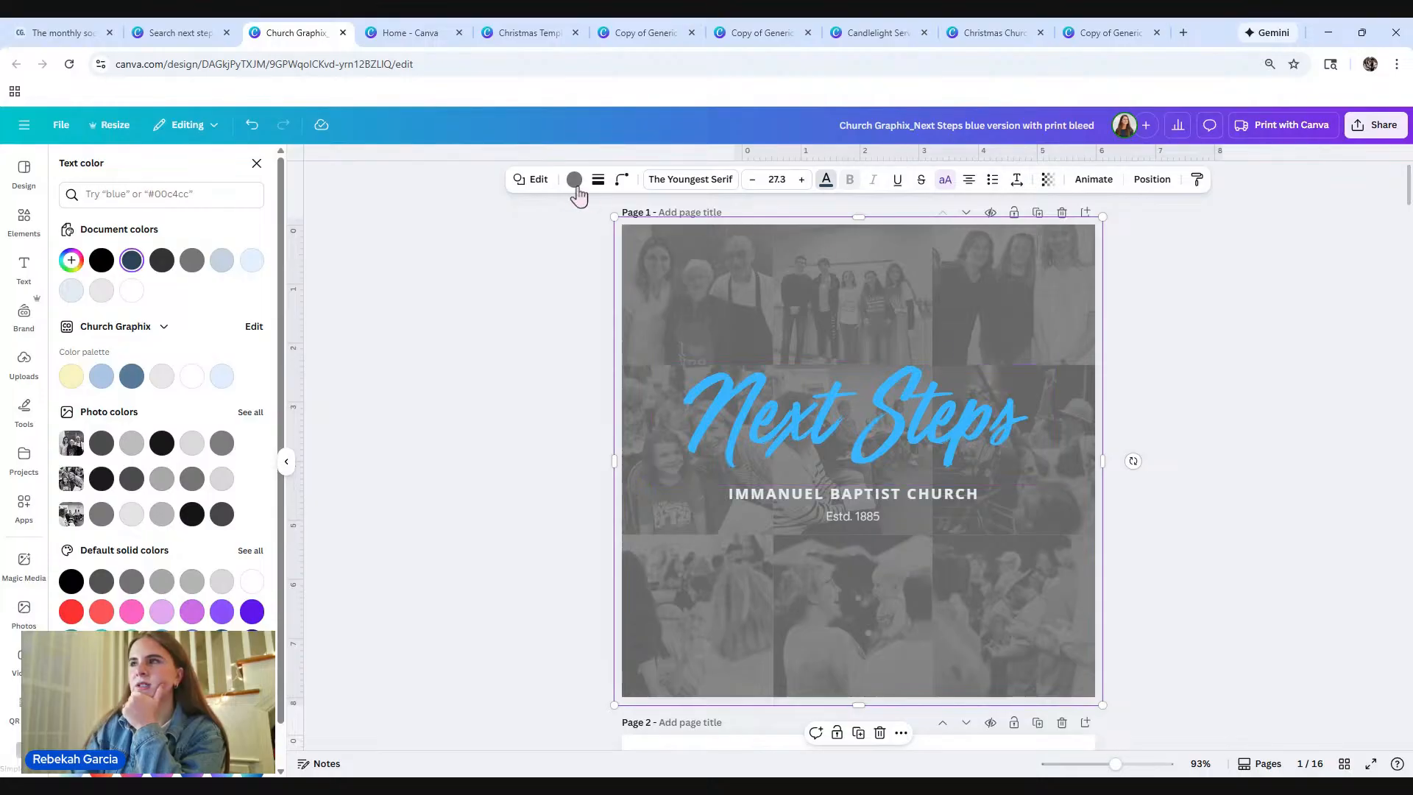
click(810, 496)
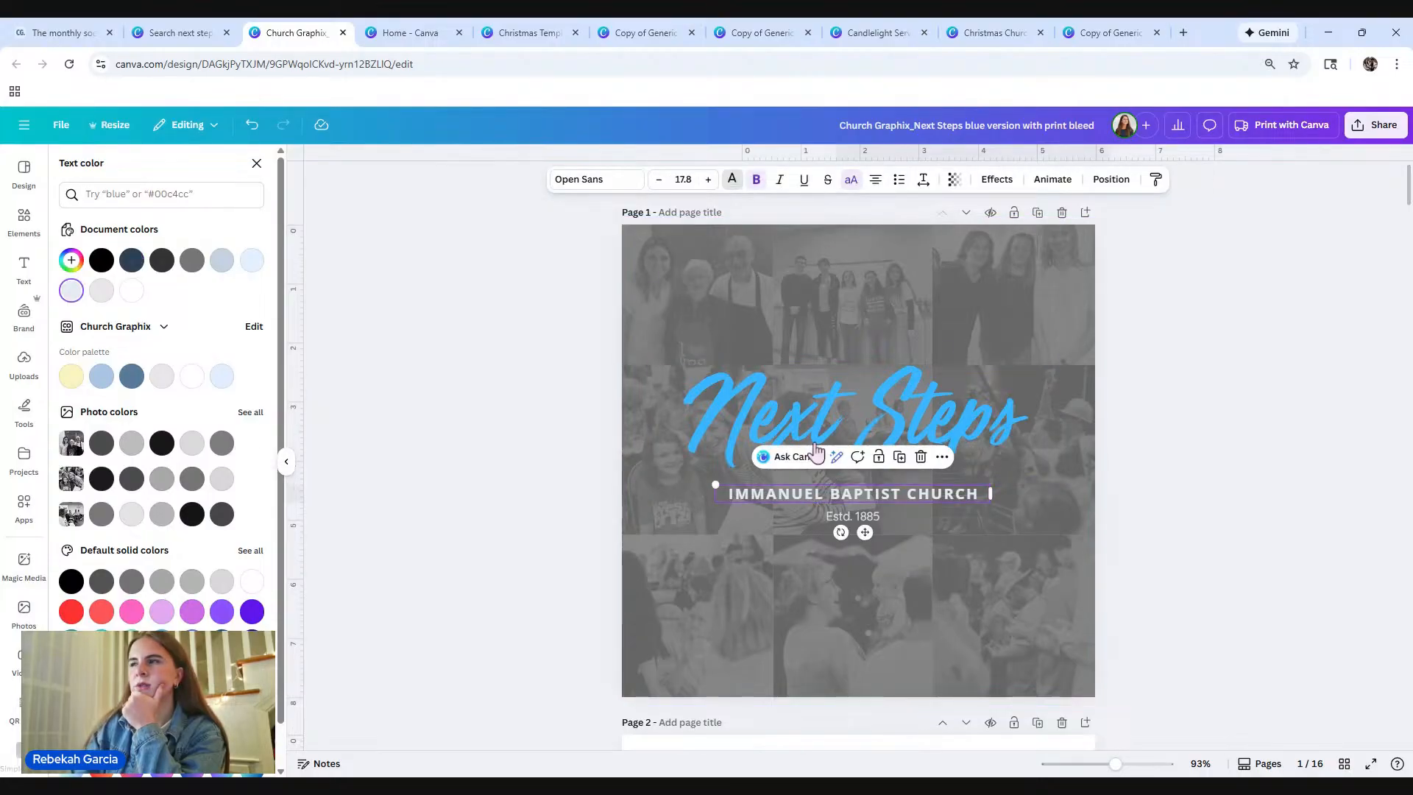
click(765, 318)
click(577, 181)
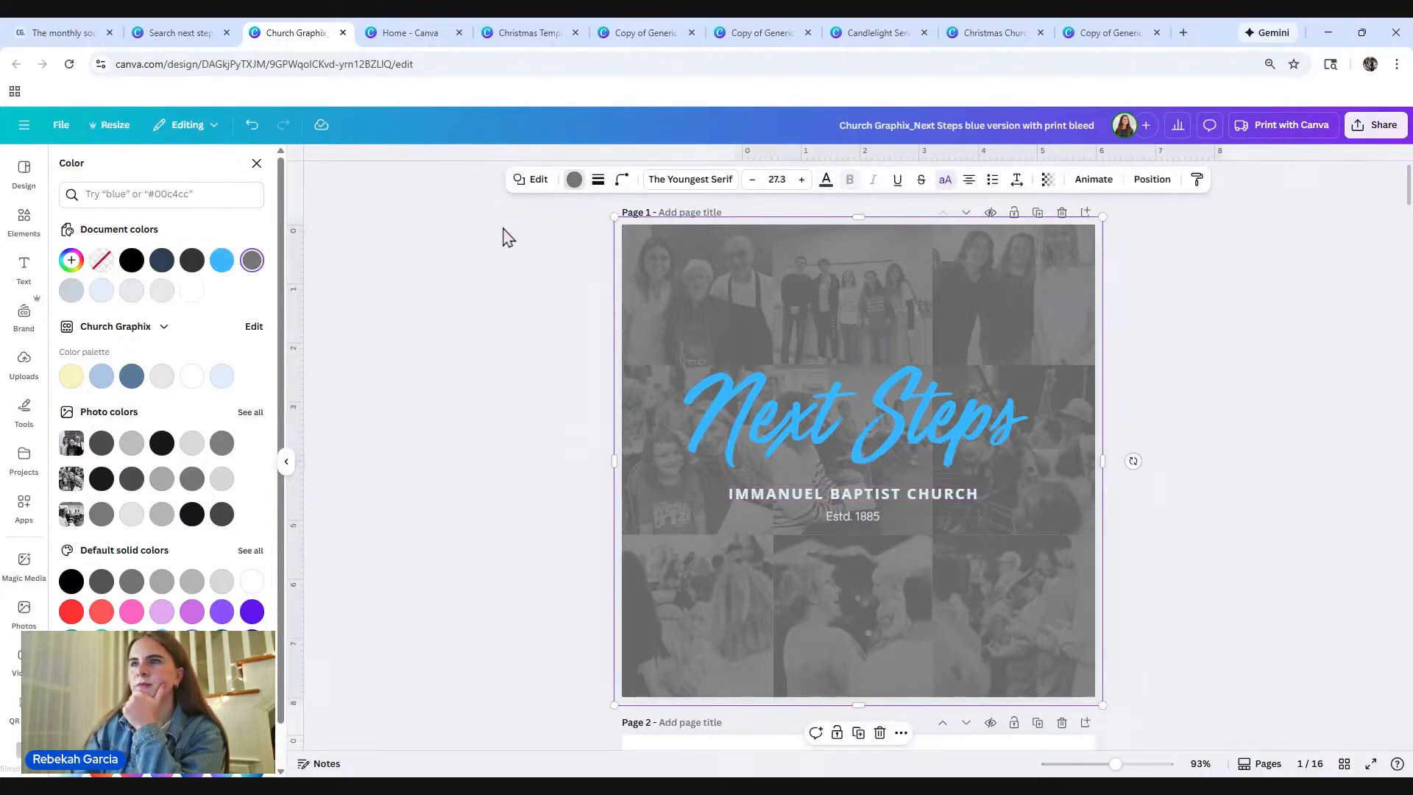
click(191, 262)
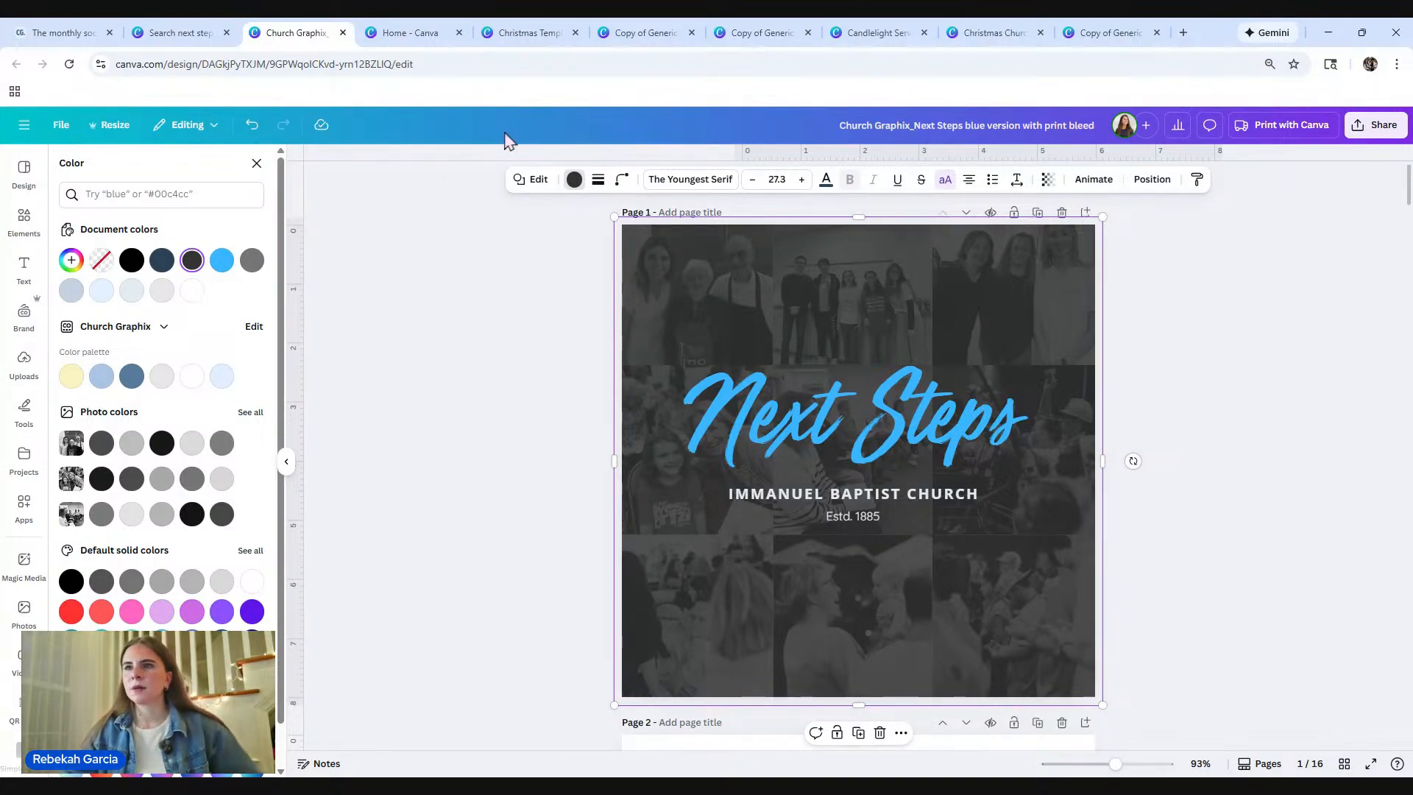
click(132, 444)
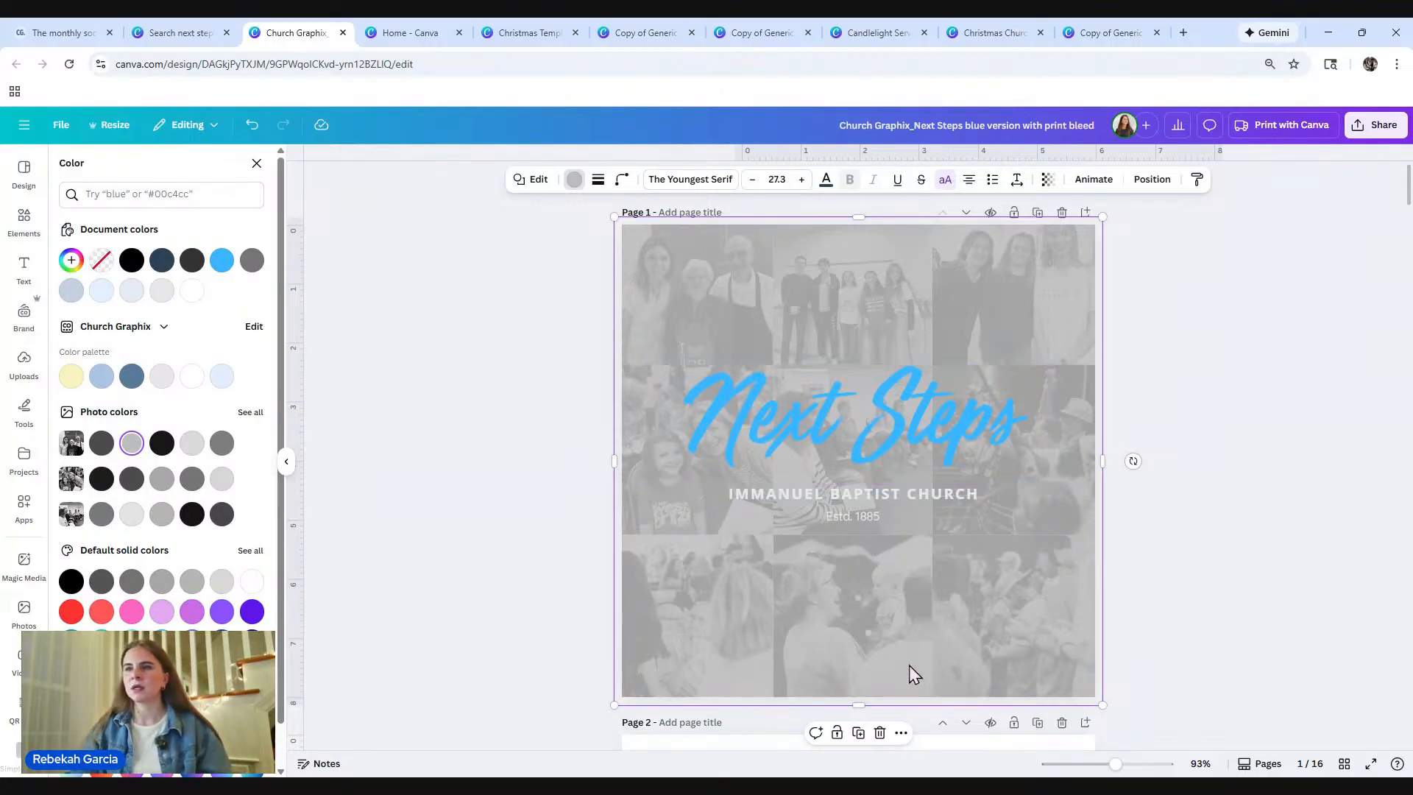
click(101, 479)
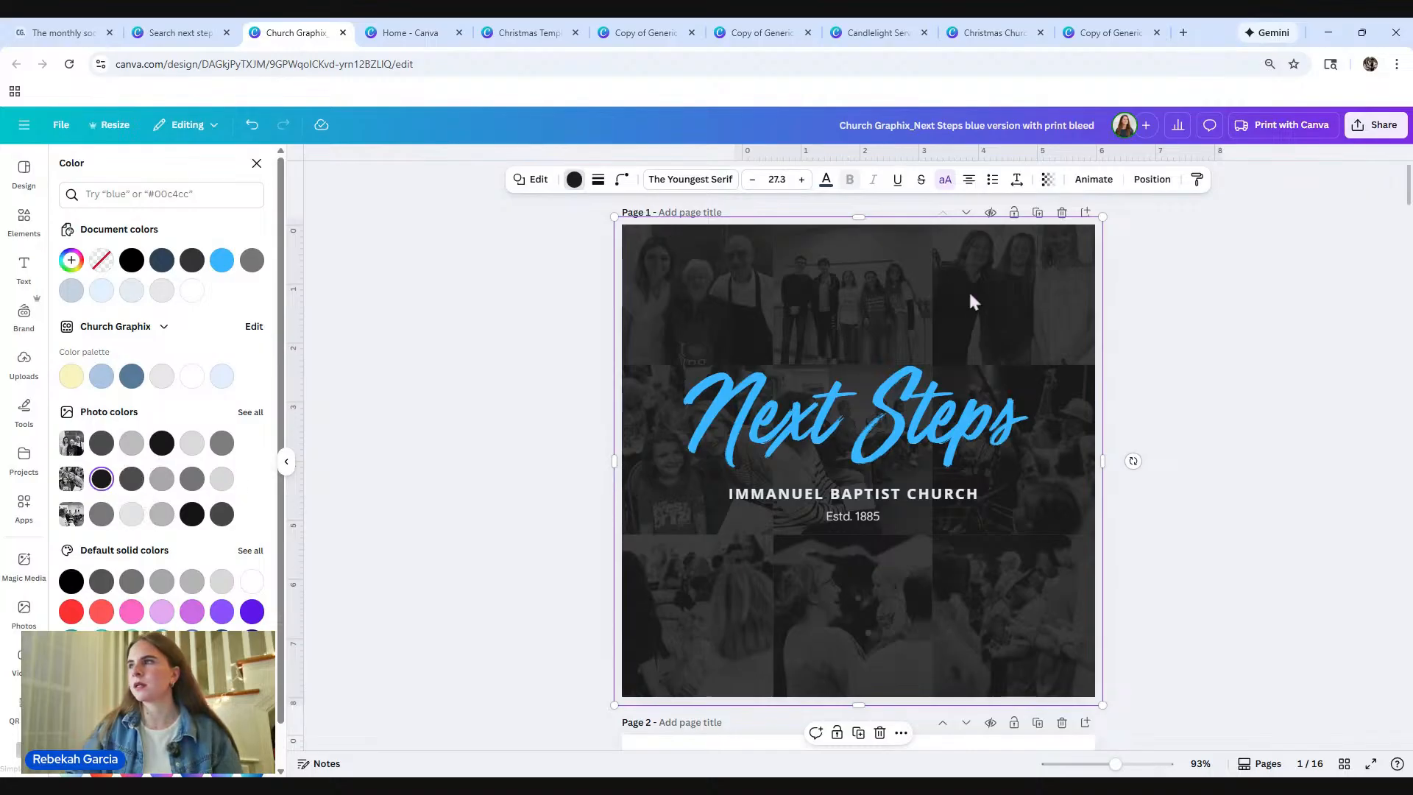
Step: Make the near-black cover overlay more see-through so the photo grid shows more clearly
click(1049, 179)
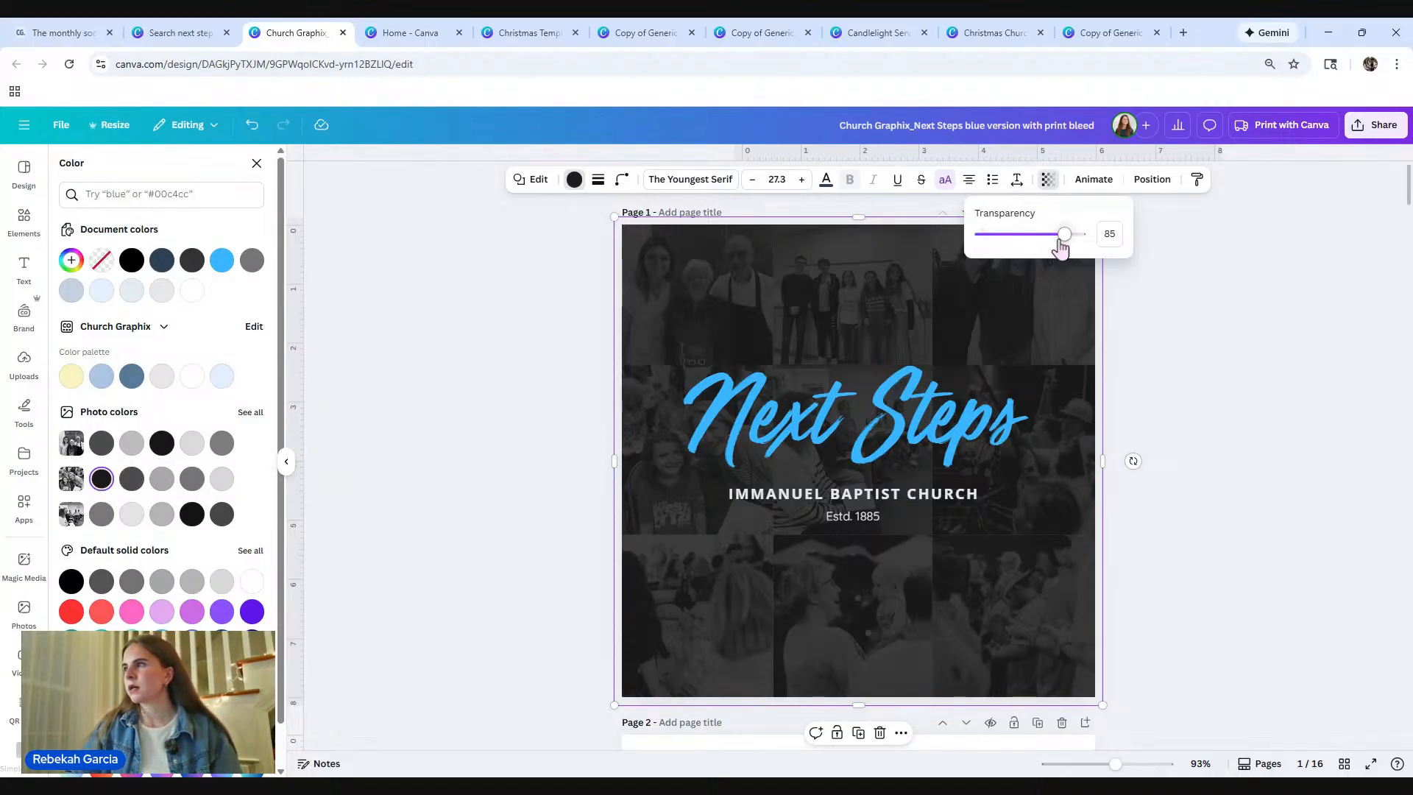
mouse_move(1060, 243)
mouse_down()
mouse_move(1048, 243)
mouse_move(1060, 246)
mouse_up()
click(1179, 340)
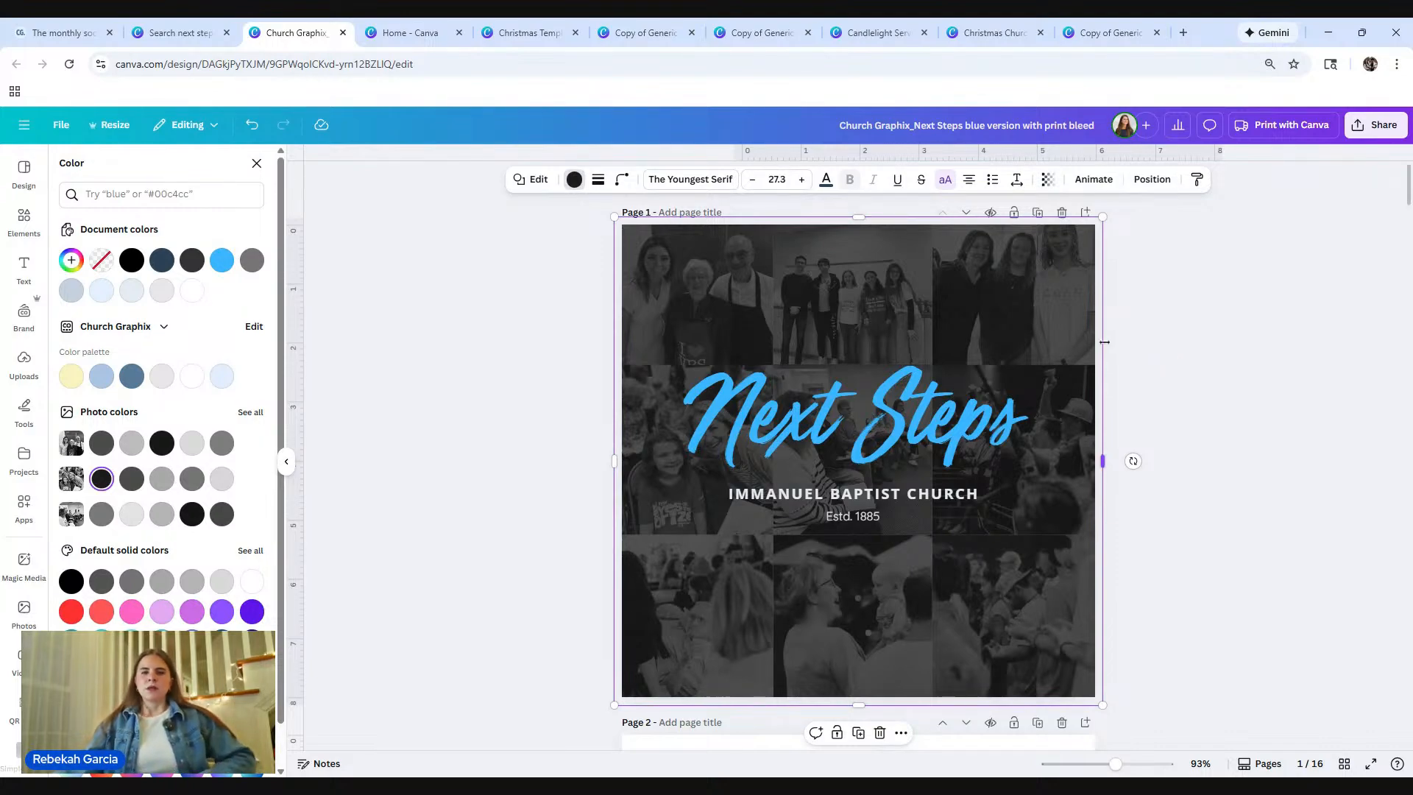
Step: Try Quicksand Bold on the Next Steps title, undo it, and set the title's font to Anton
click(850, 399)
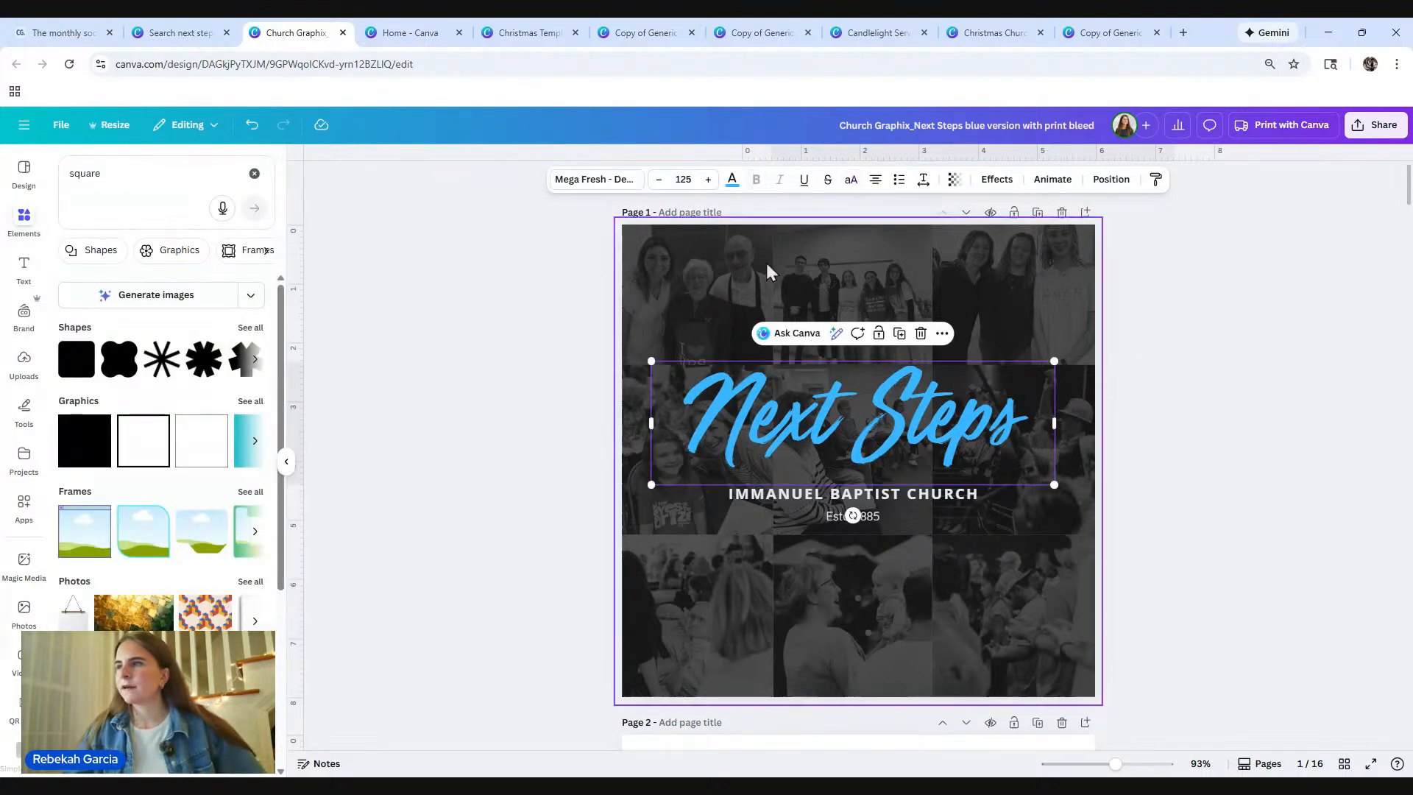
click(572, 188)
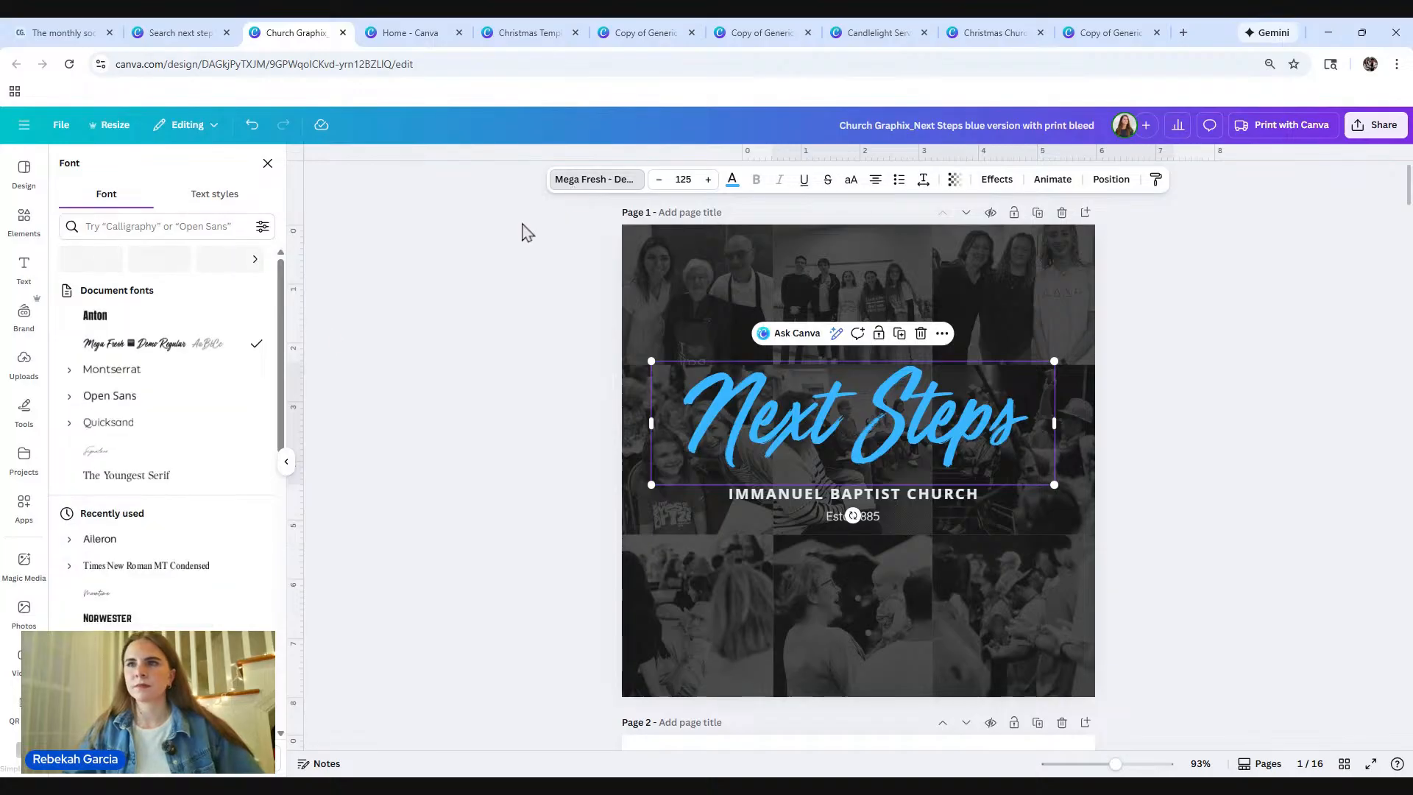
click(69, 424)
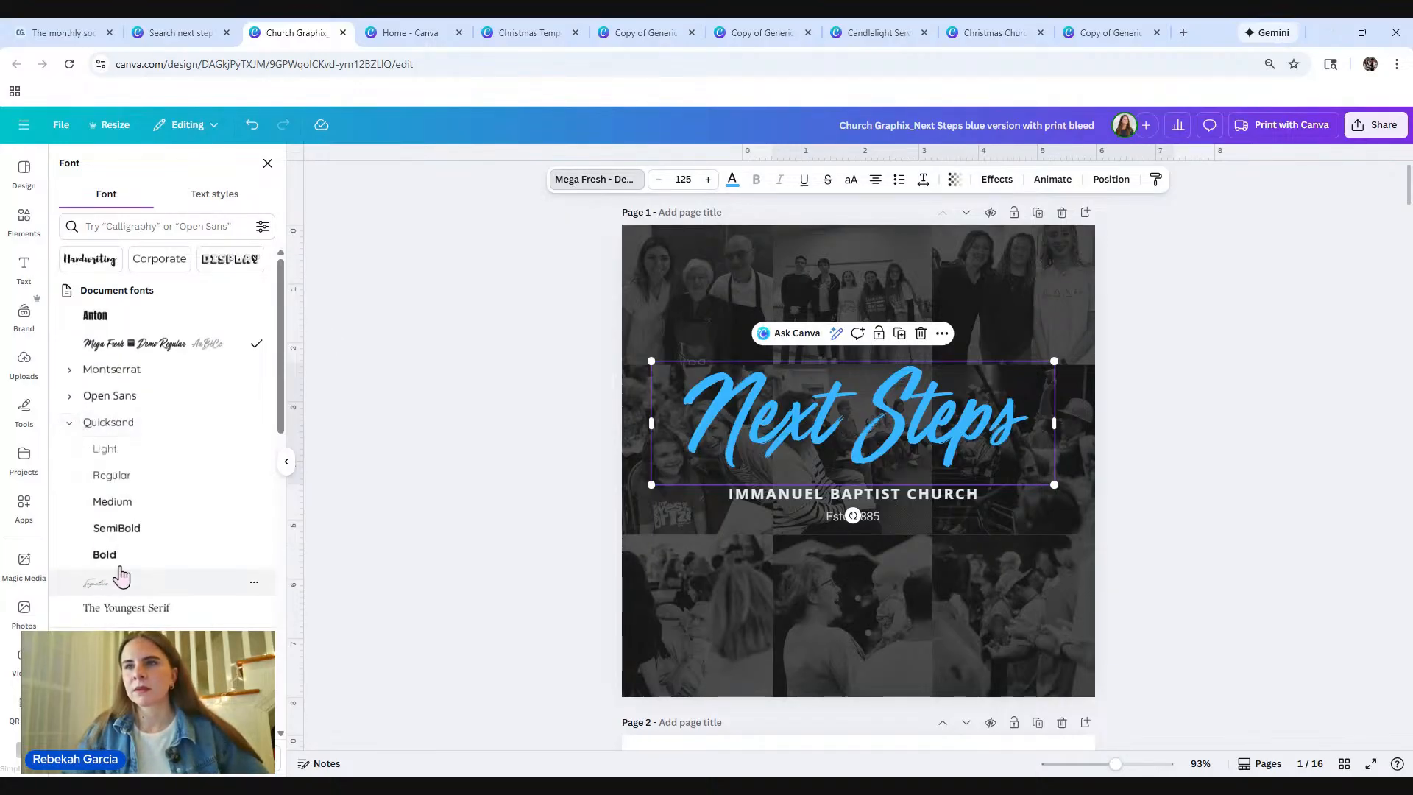
click(125, 562)
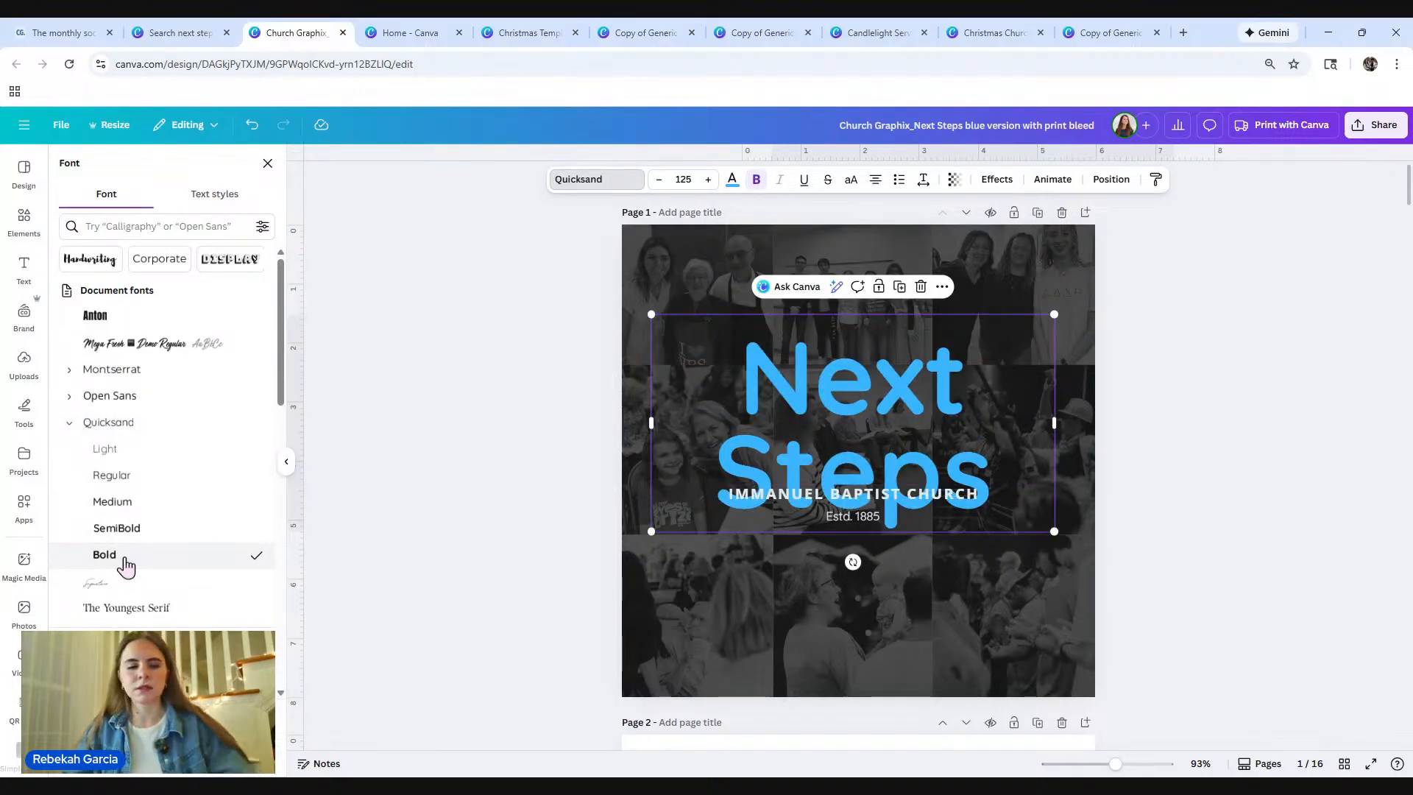
key(ctrl+z)
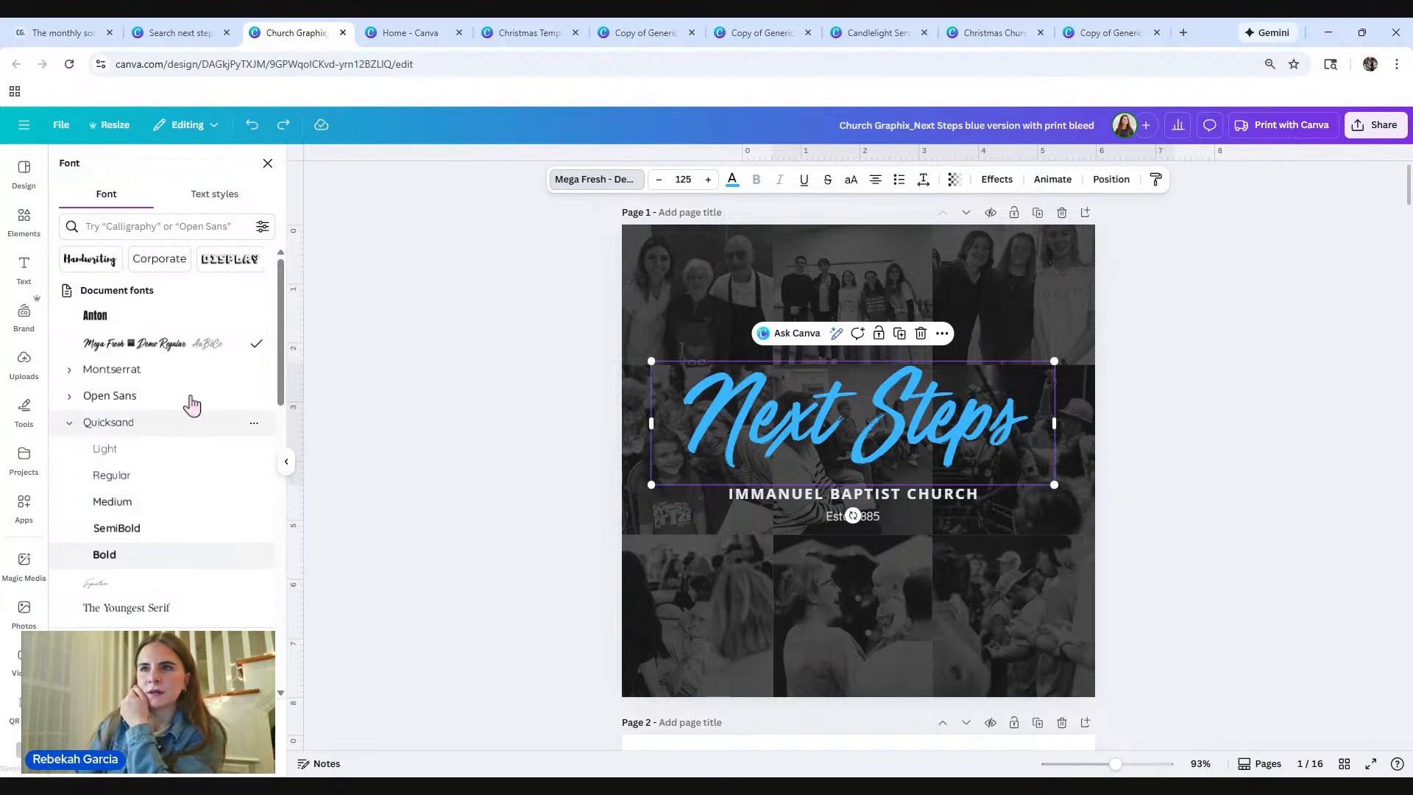
click(158, 316)
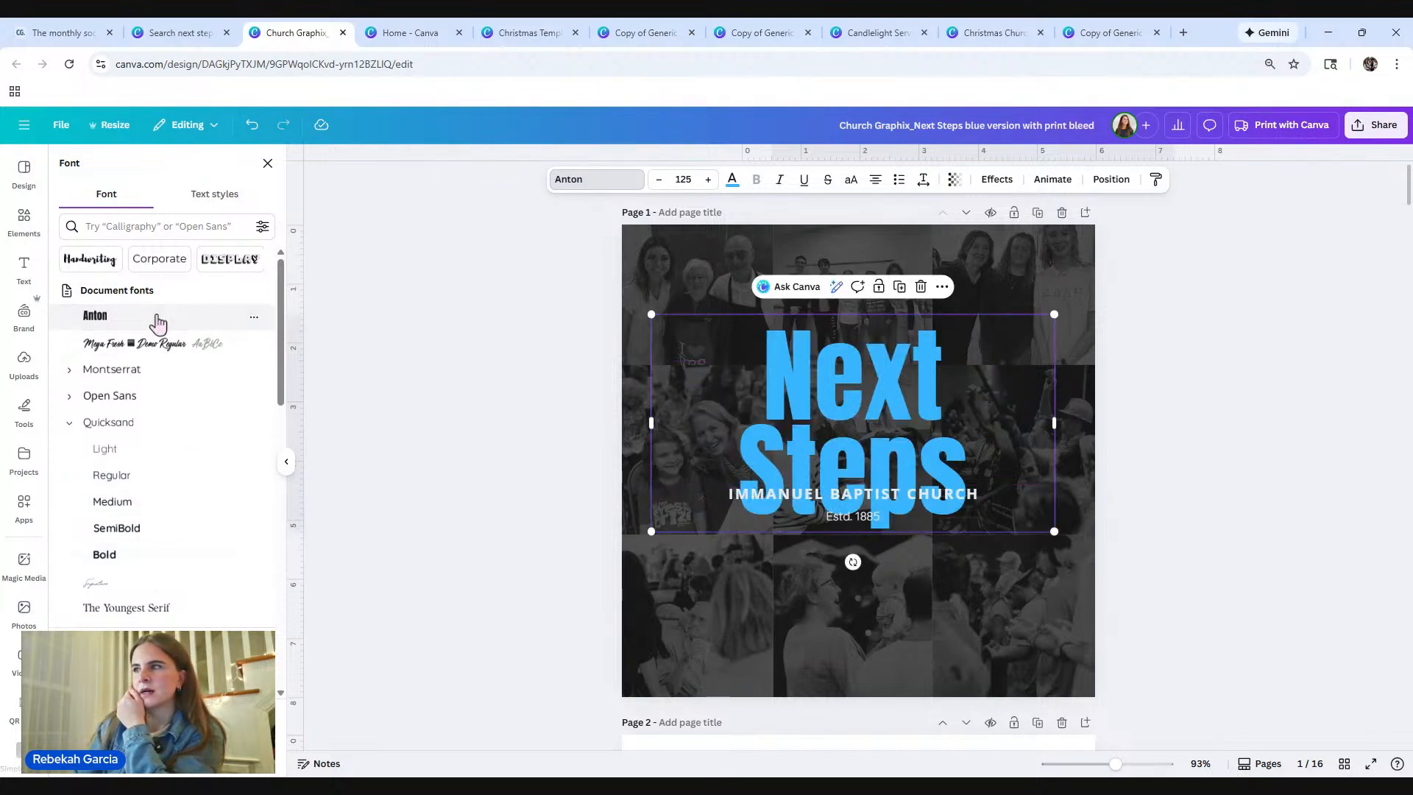
Step: Move the Immanuel Baptist Church and Estd. 1885 lines together below the two-line Next Steps title
click(857, 514)
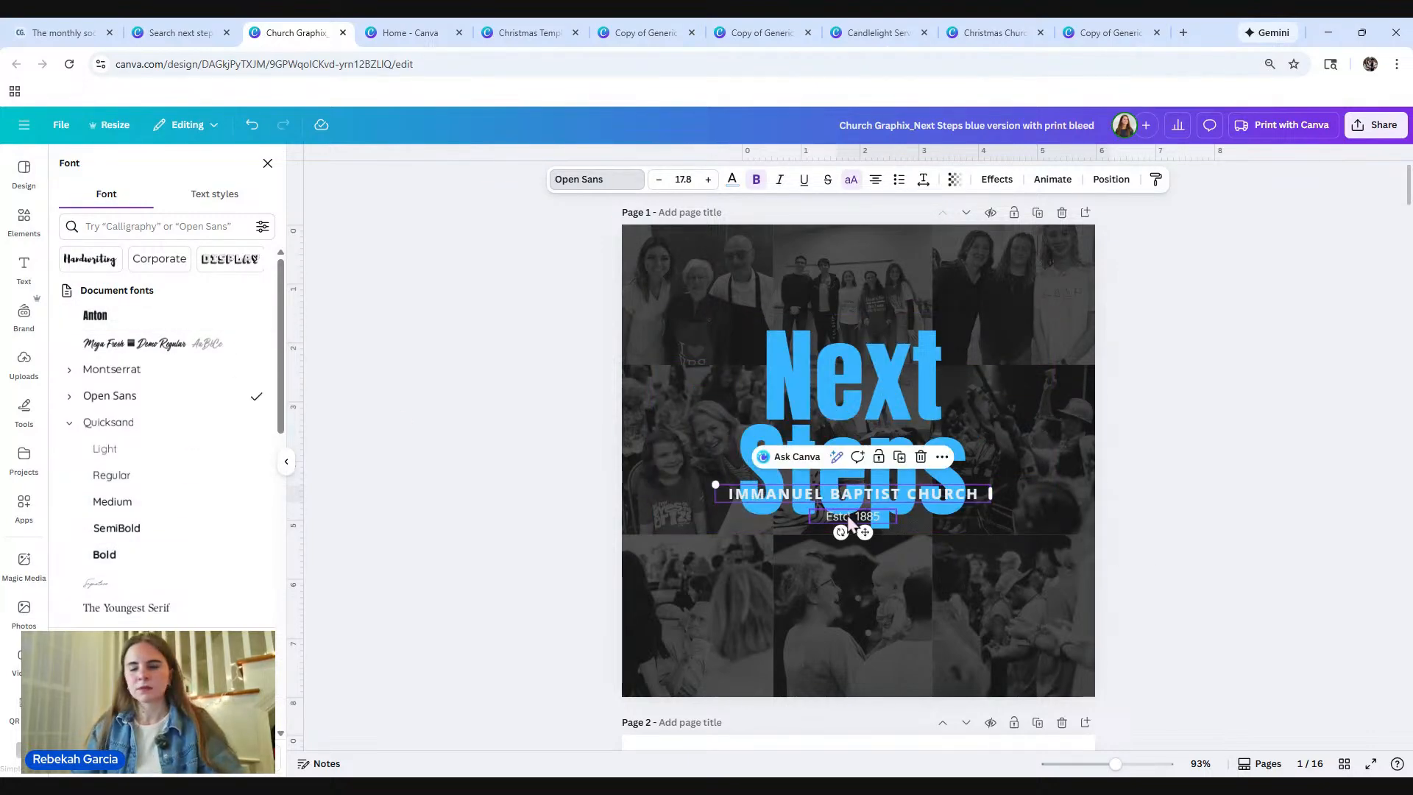
drag(881, 493, 885, 559)
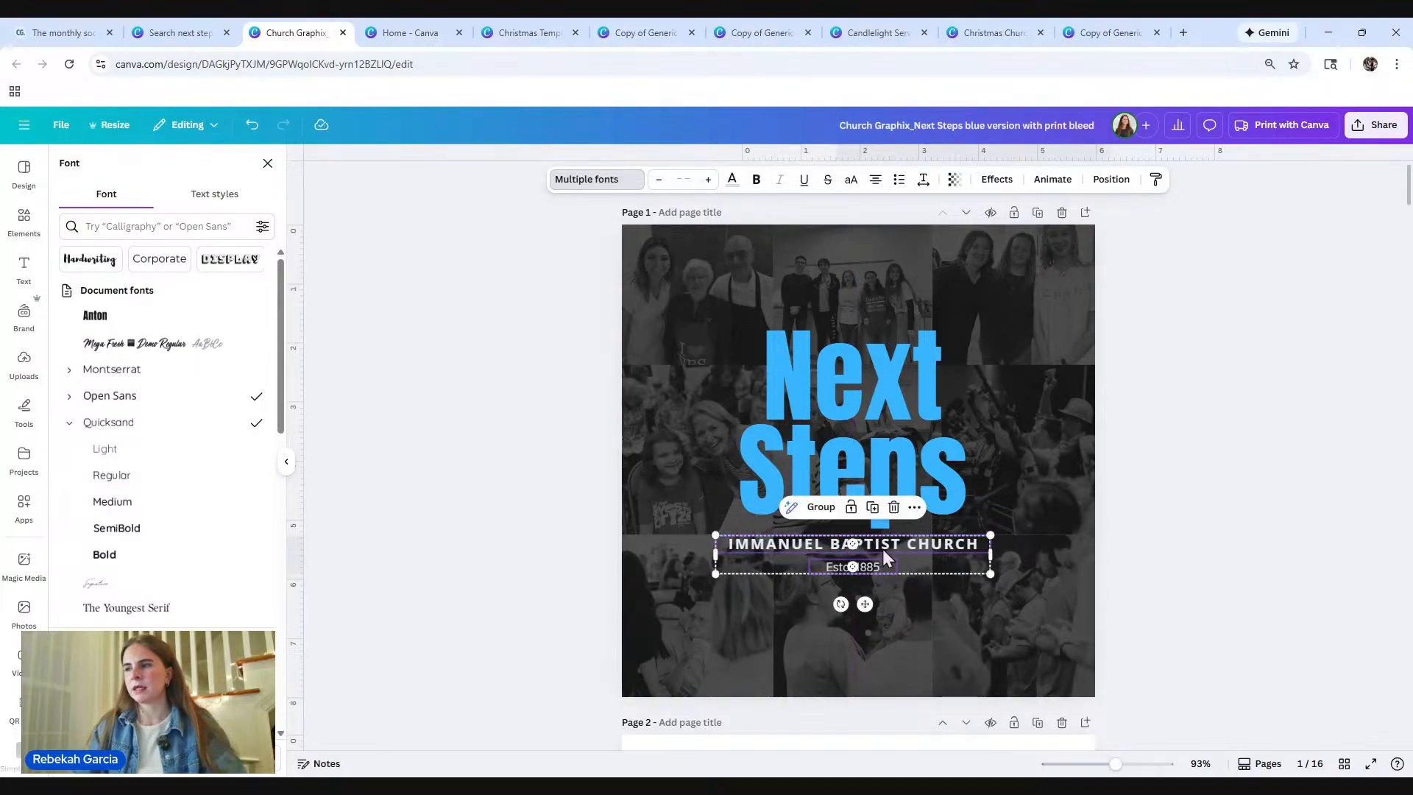
click(1268, 572)
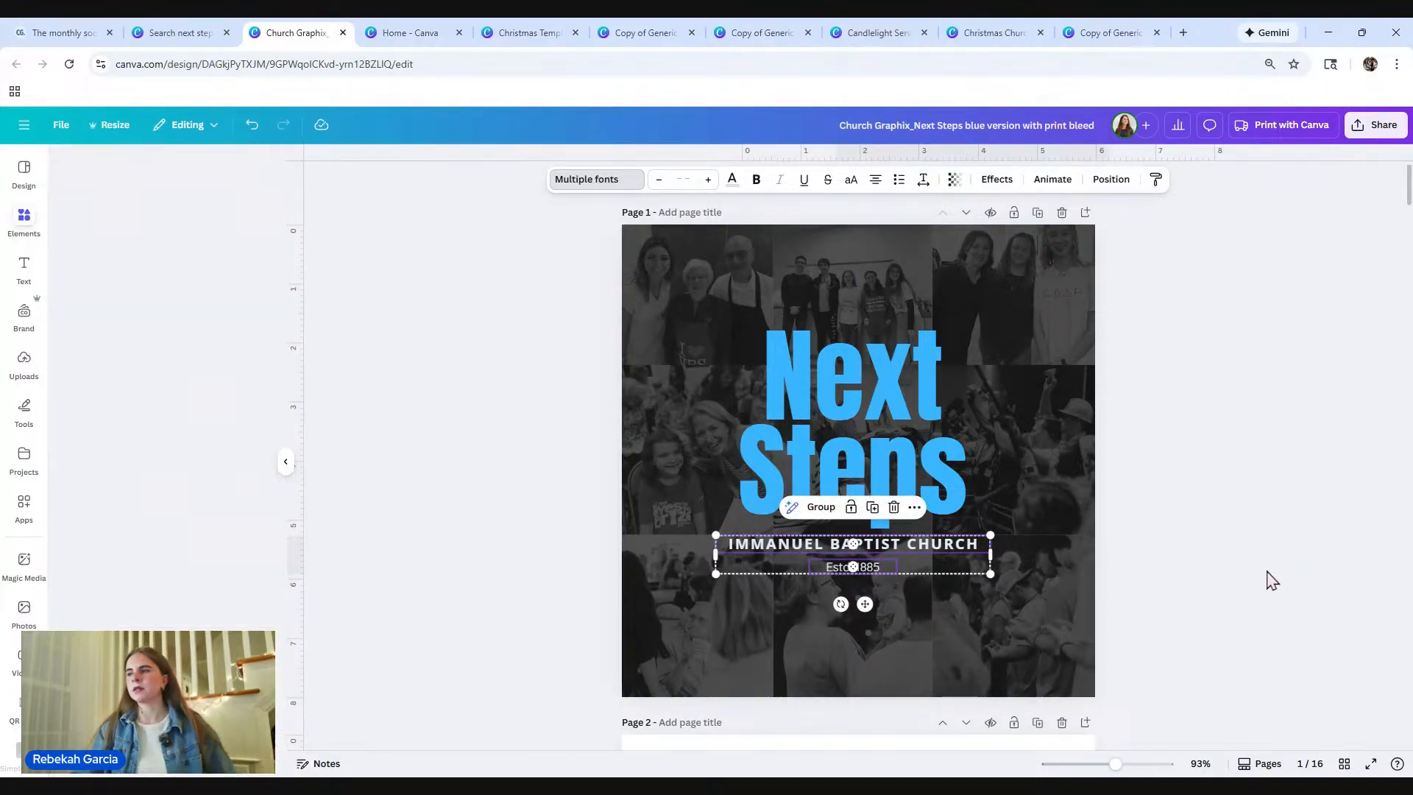
click(1213, 564)
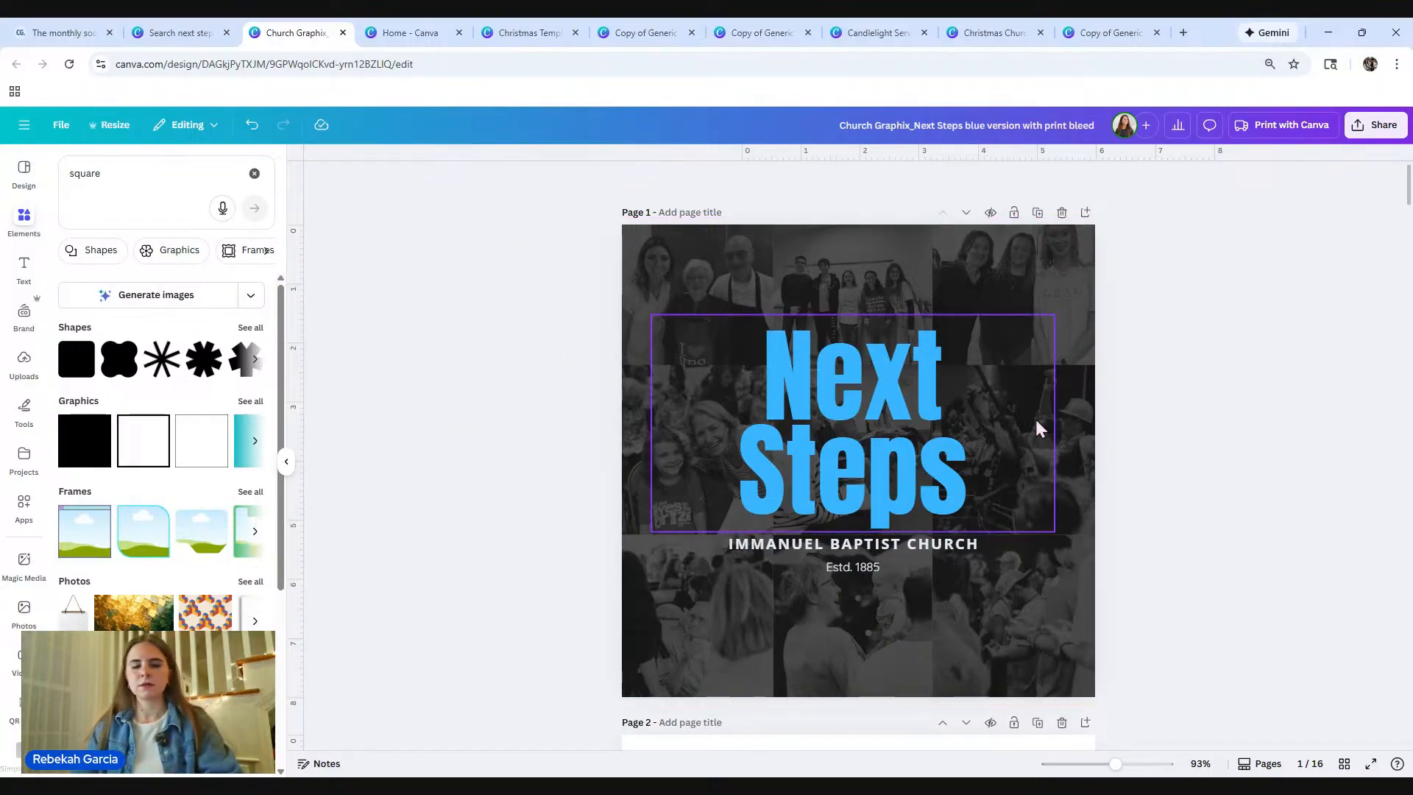
Step: Undo all the cover's color, transparency, font and text position edits to restore the original blue design
key(ctrl+z)
key(ctrl+z)
key(ctrl+z)
key(ctrl+z)
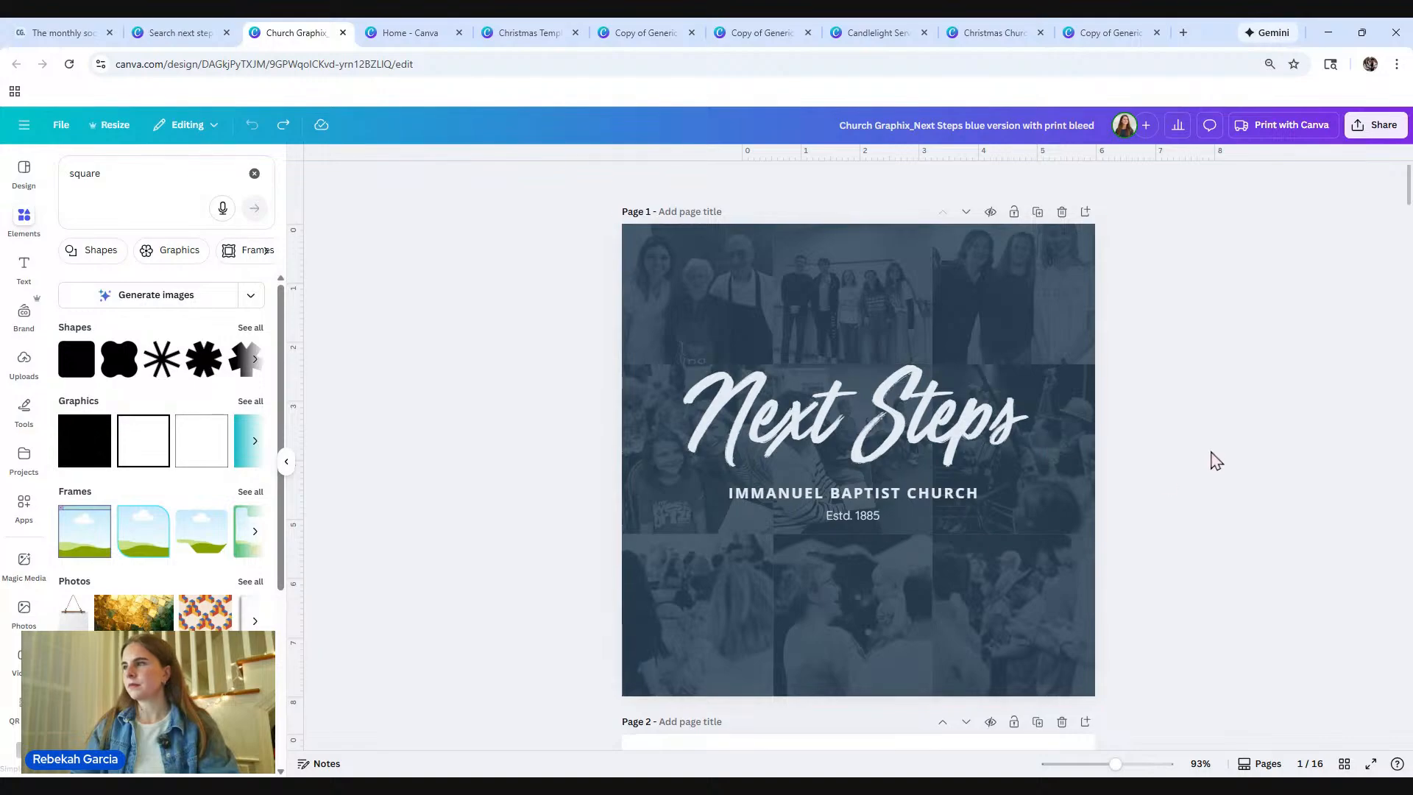
Step: Narrow the translucent blue overlay on page 5 to half the page to expose the church photo, and stretch it back across the page
scroll(1211, 462, down, 15)
scroll(1211, 462, down, 6)
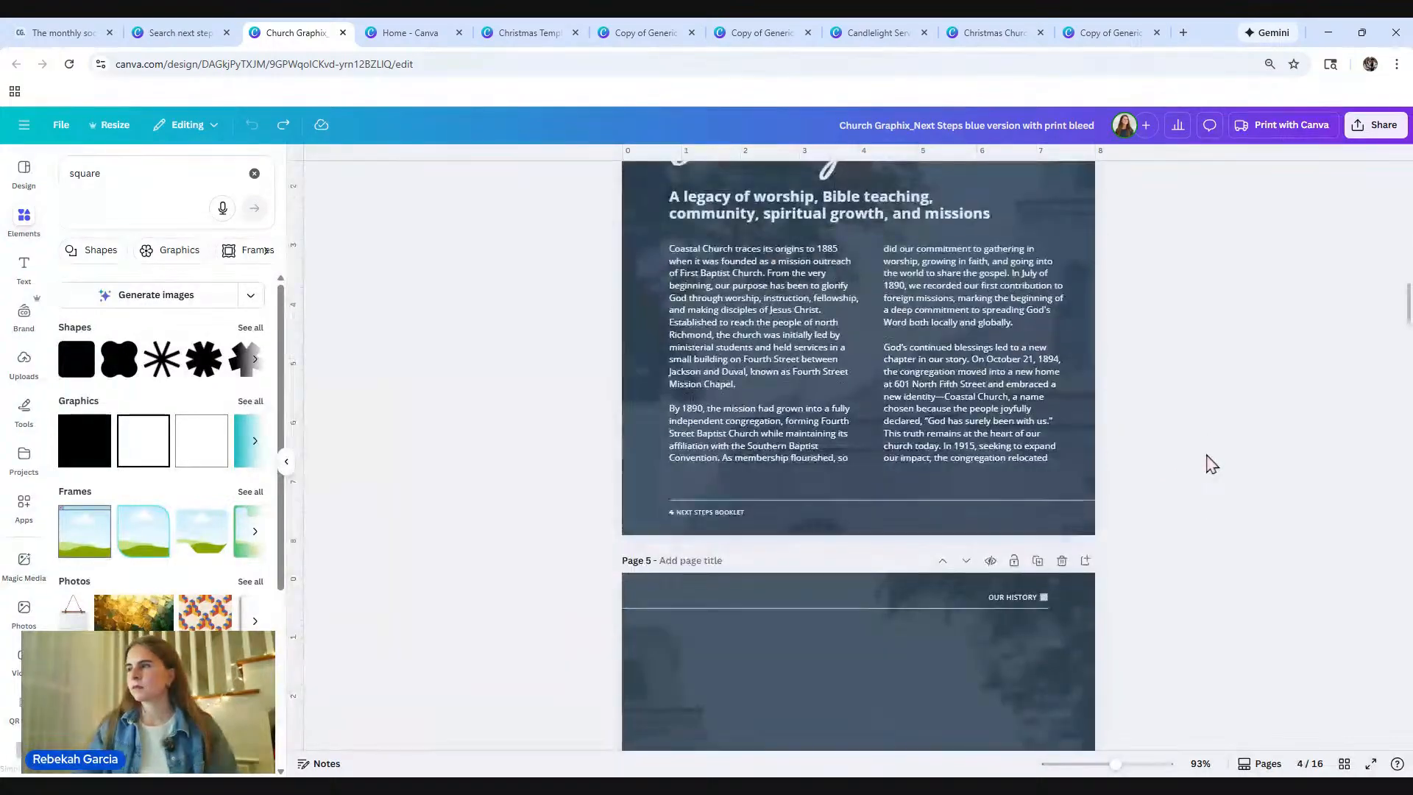
scroll(1211, 462, up, 2)
scroll(1211, 464, down, 6)
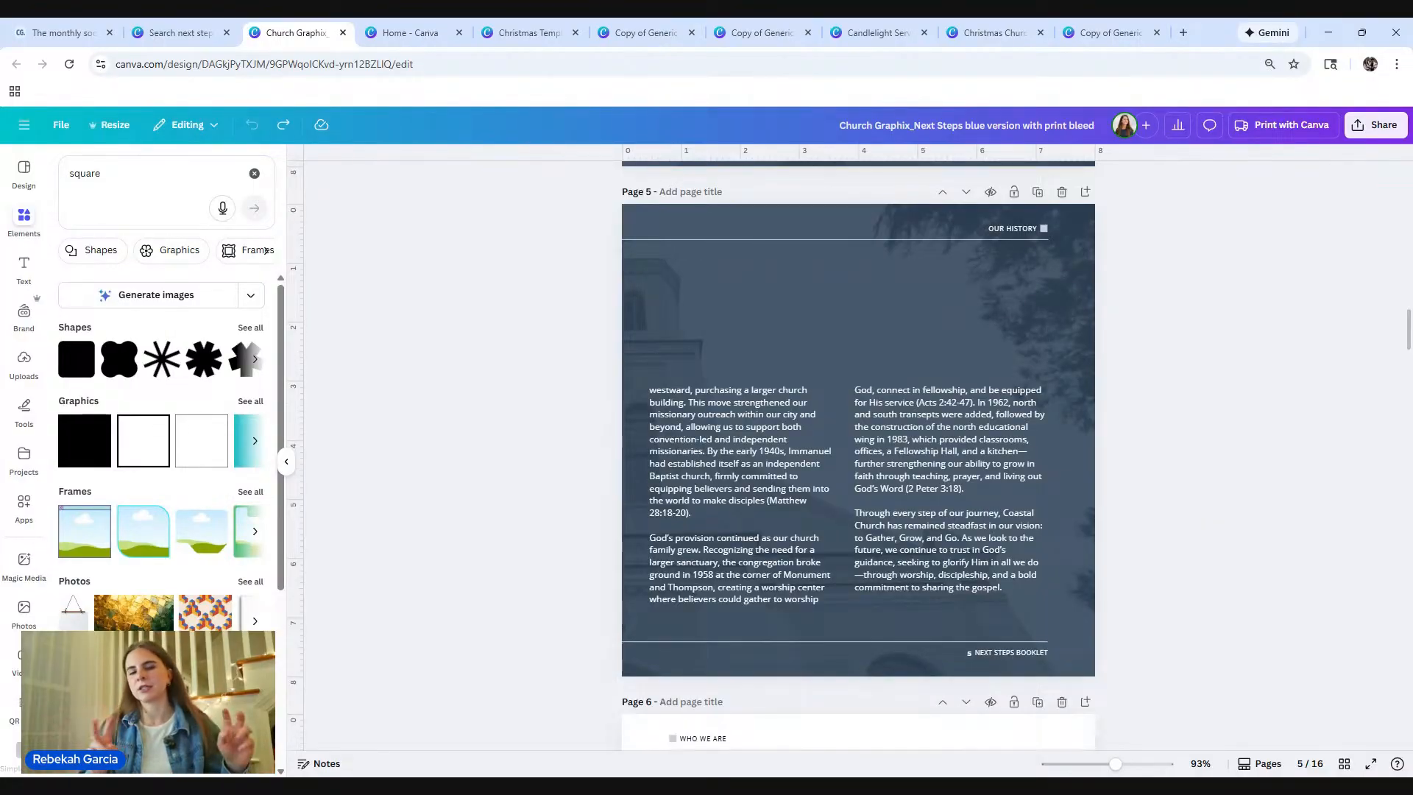
click(997, 299)
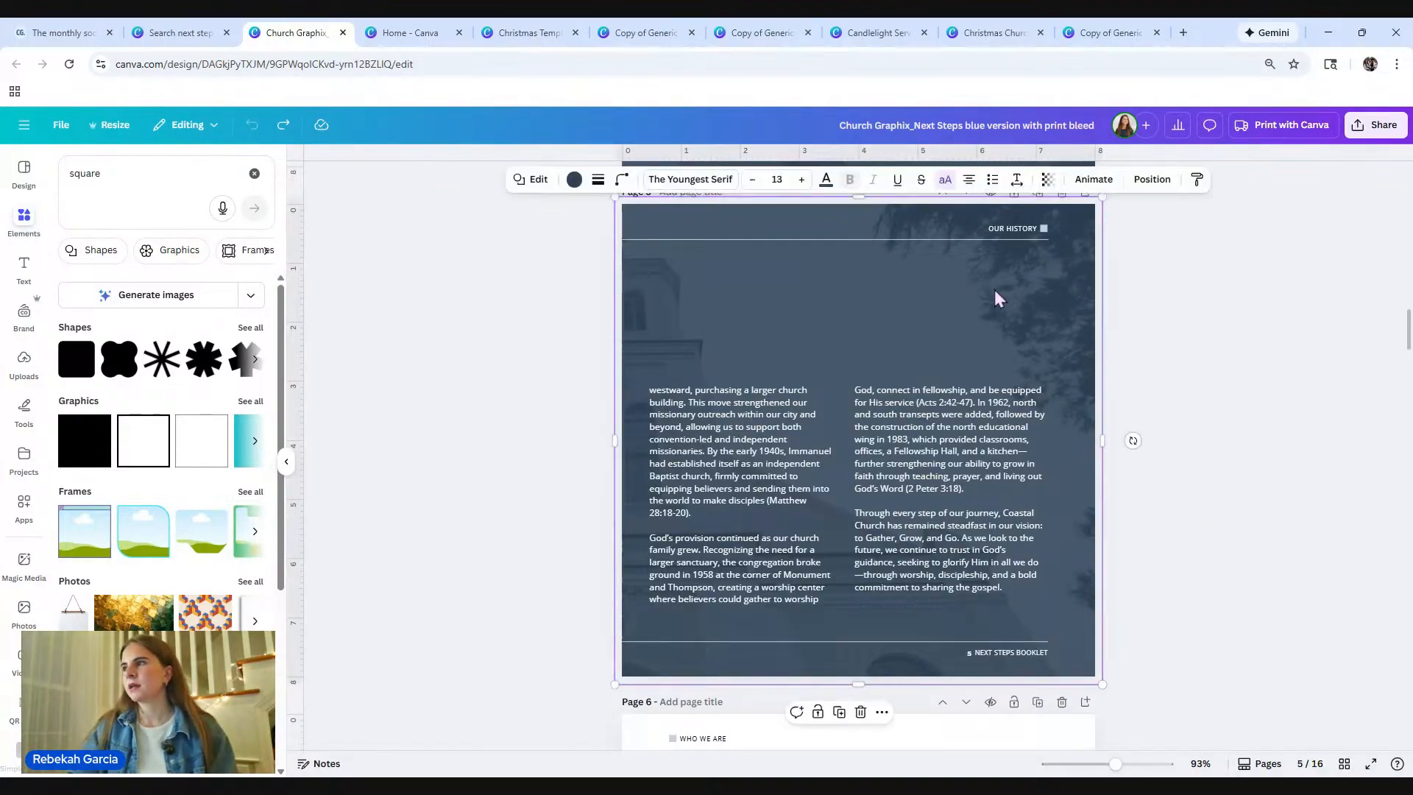
drag(1102, 440, 862, 440)
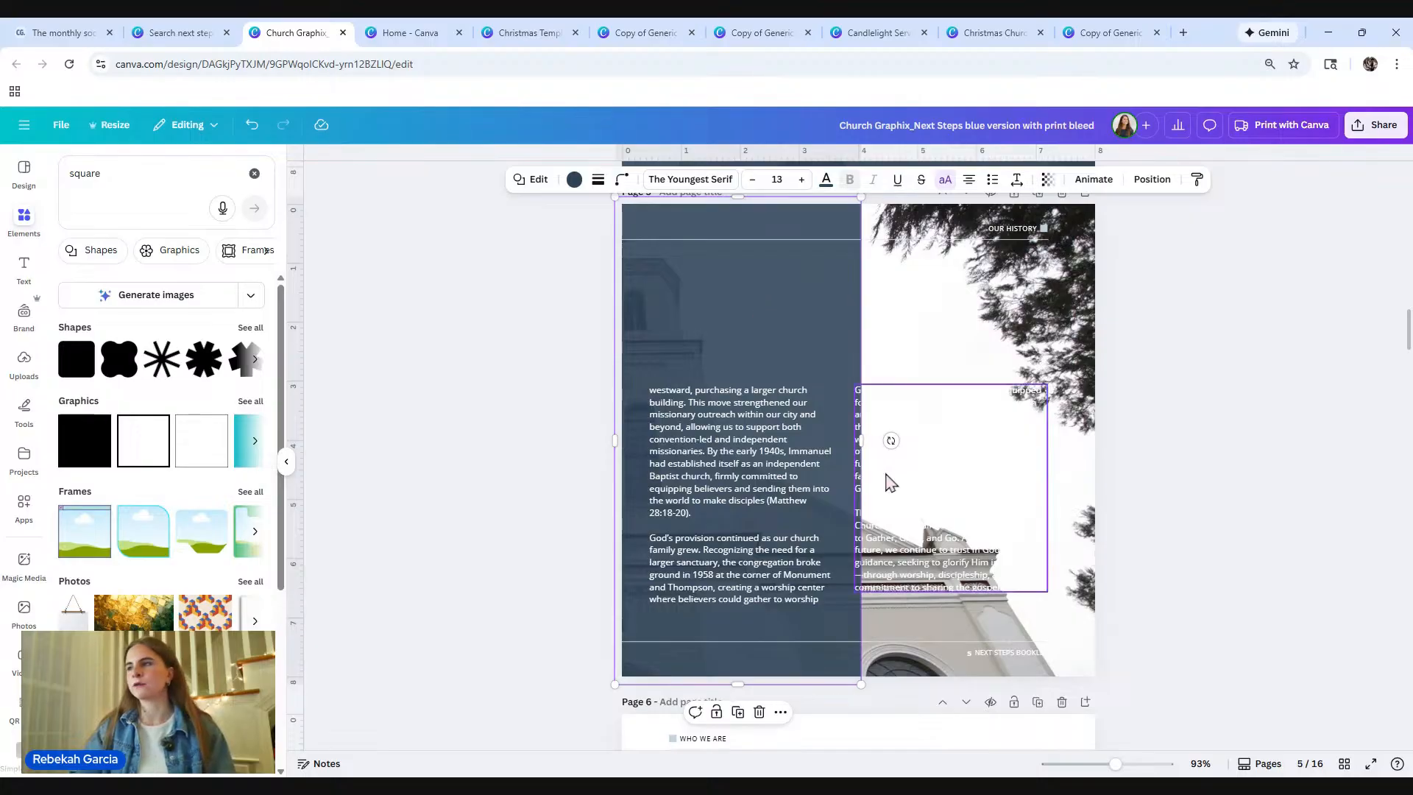
drag(860, 441, 1109, 469)
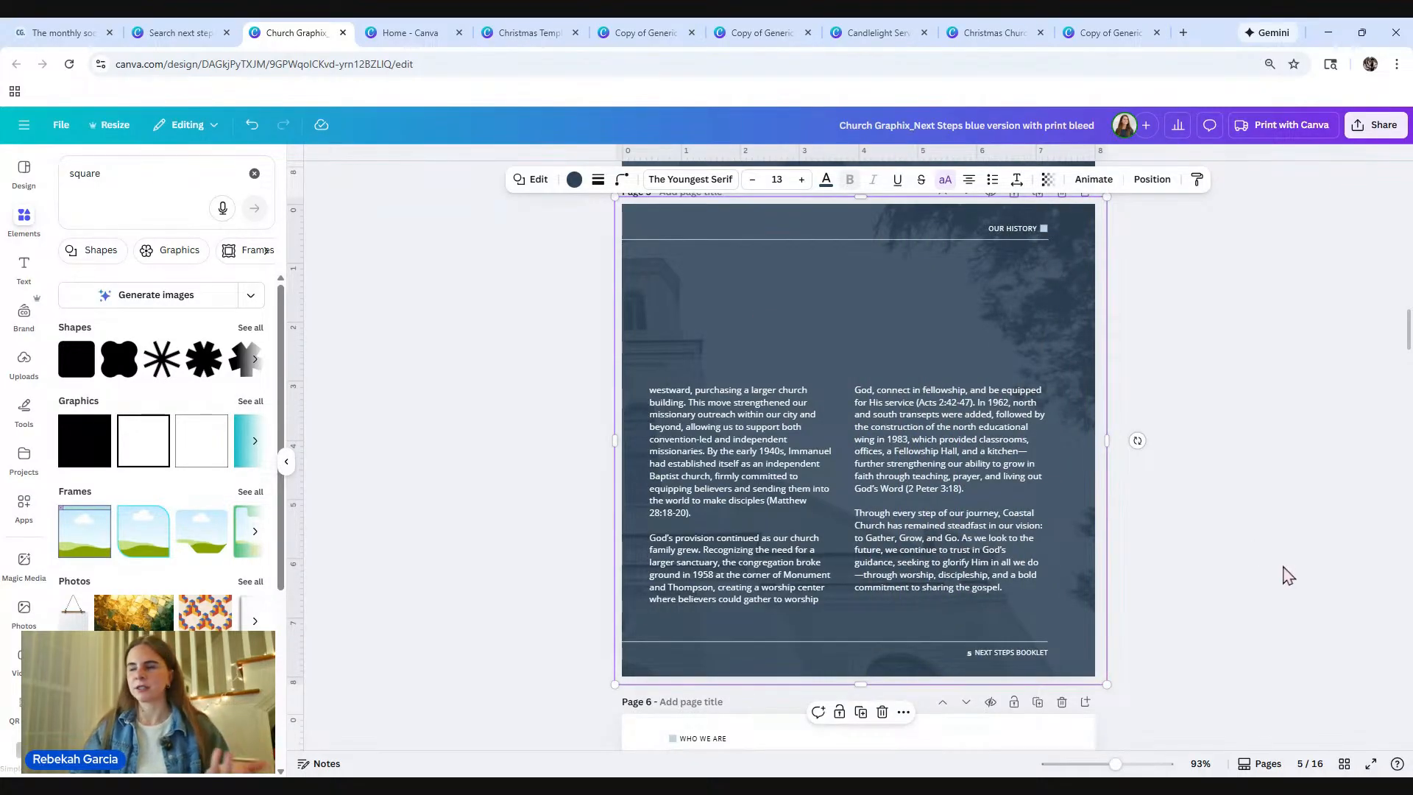
Step: Look over the Our Pastors & Staff section on page 6 and return to the Our history text on page 4
scroll(1254, 550, down, 5)
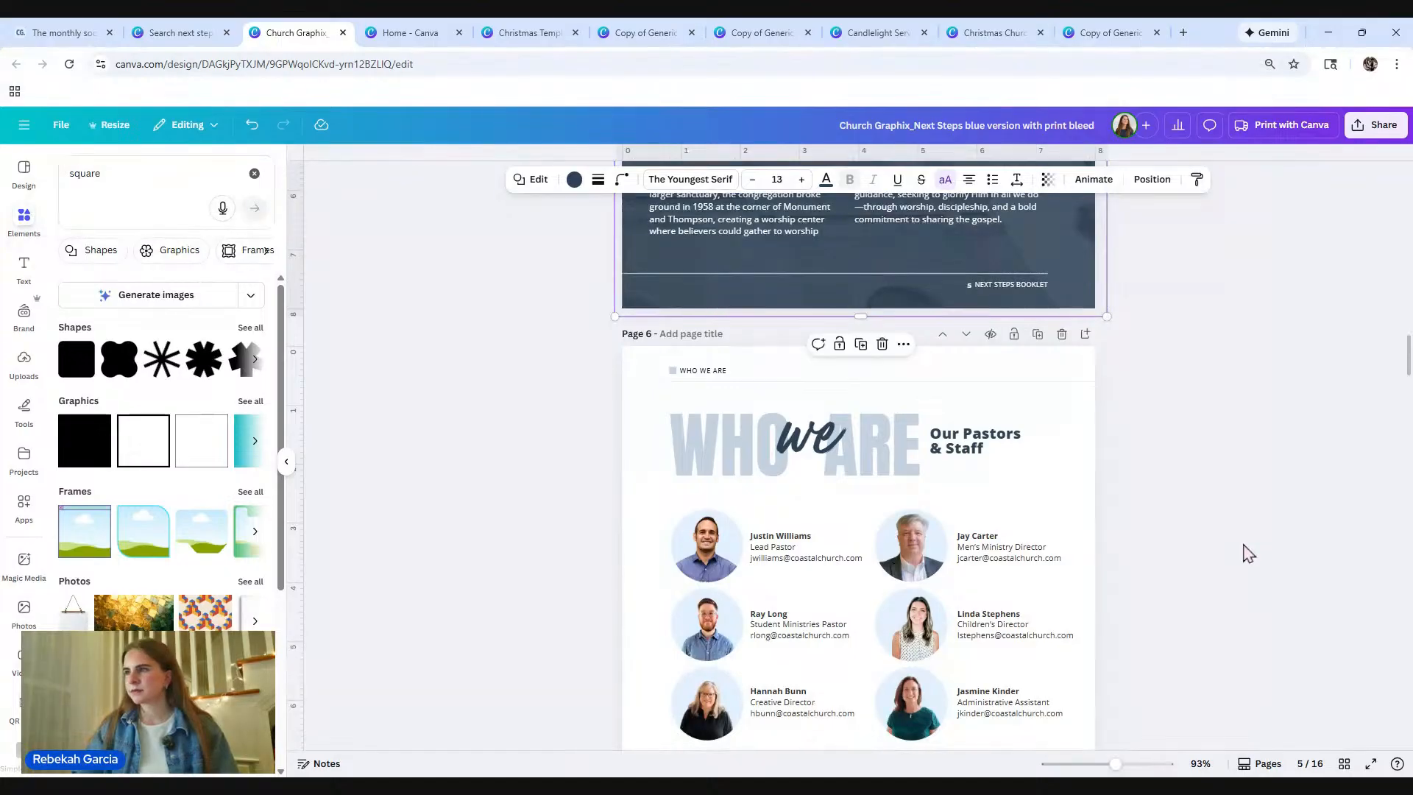
scroll(1255, 552, up, 10)
scroll(1249, 553, up, 6)
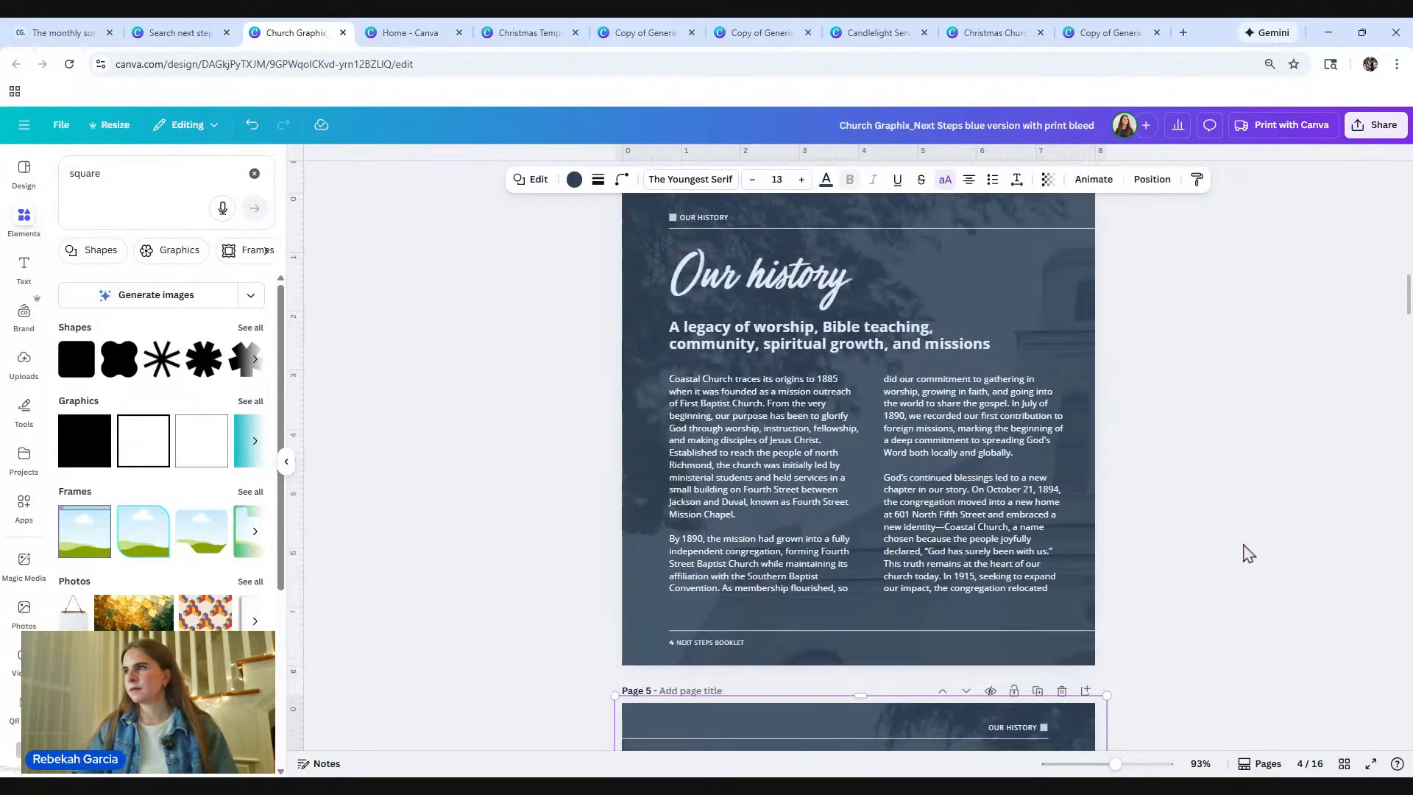
Step: Lower the transparency value of the blue overlay on the Our history page to 30, and raise it to 87
scroll(1249, 553, down, 2)
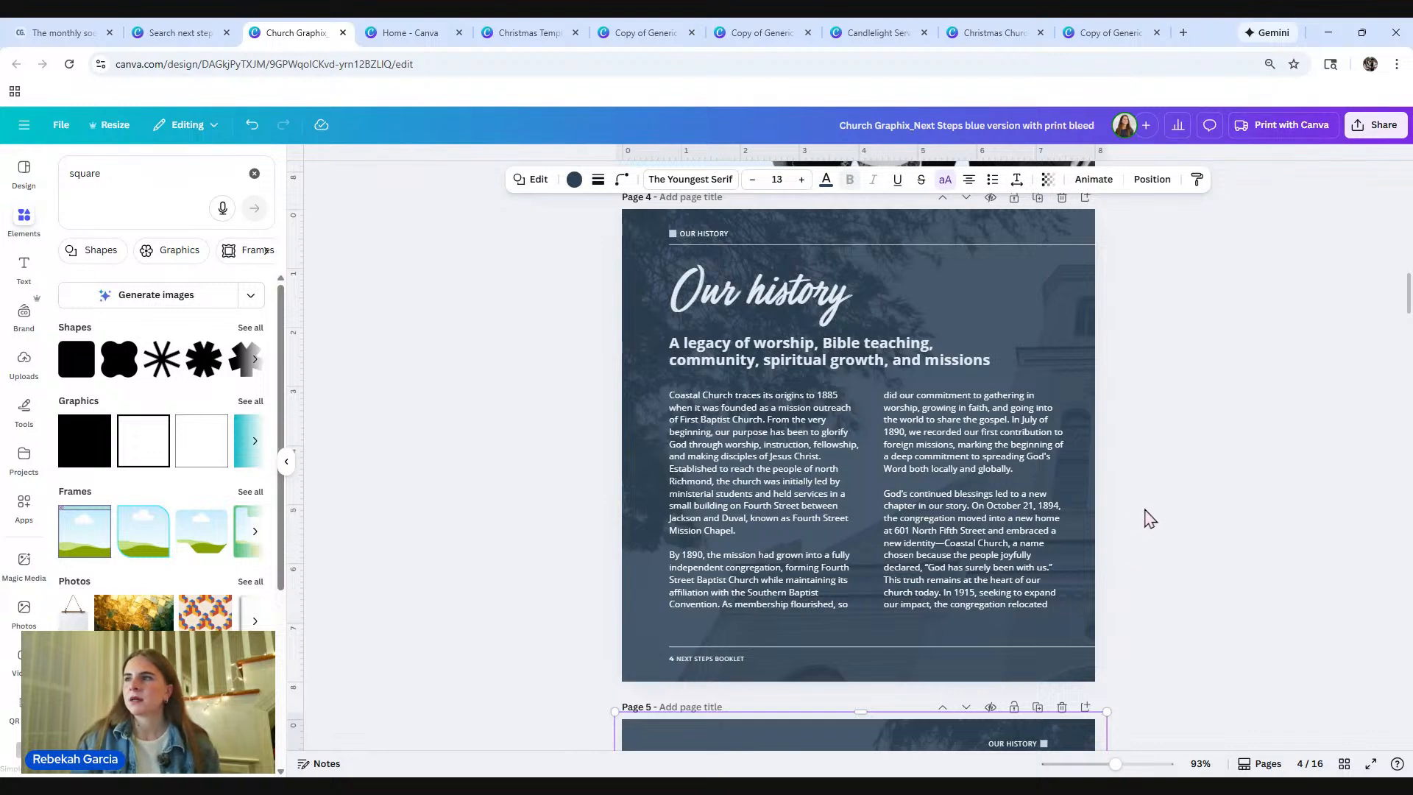
click(1028, 228)
click(574, 179)
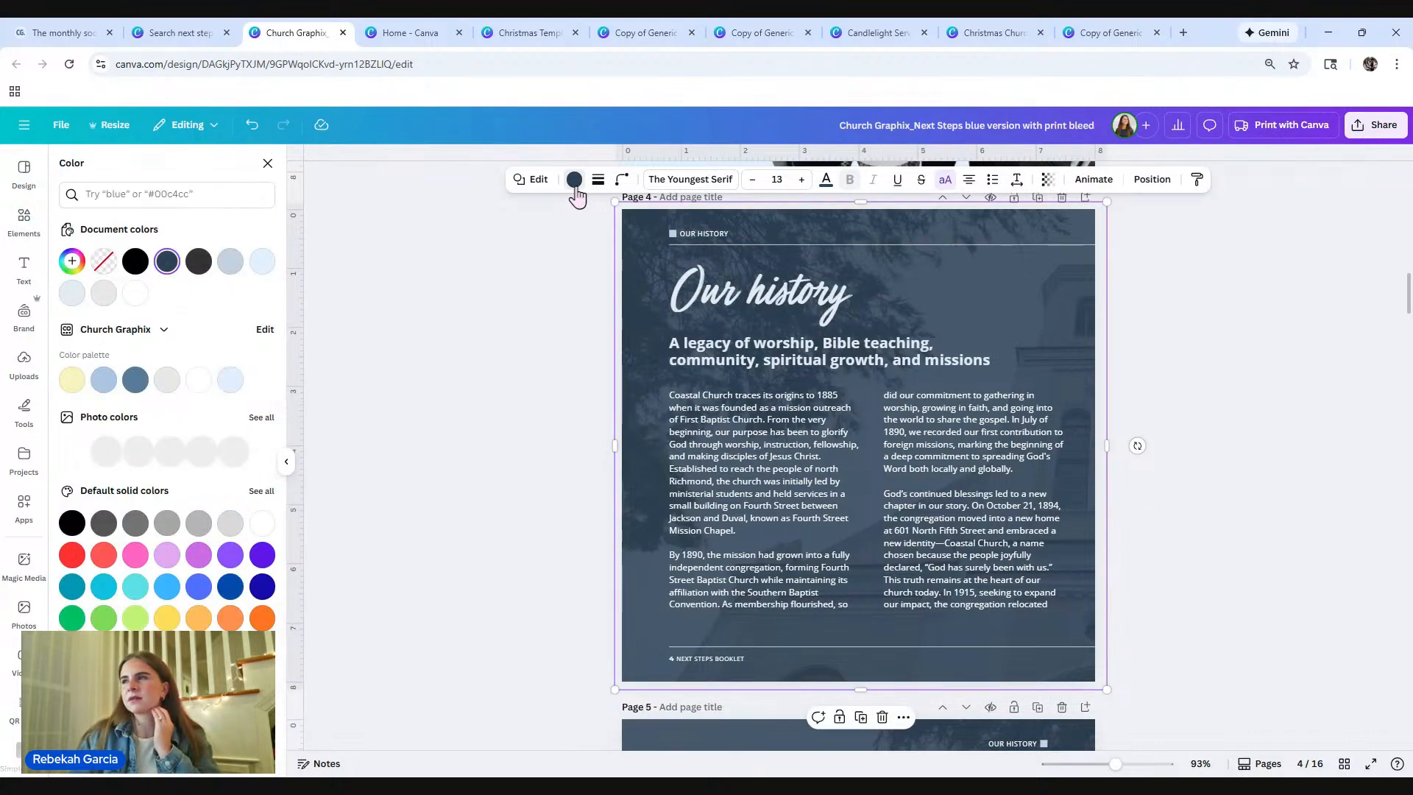
click(1048, 180)
drag(1040, 243, 1012, 248)
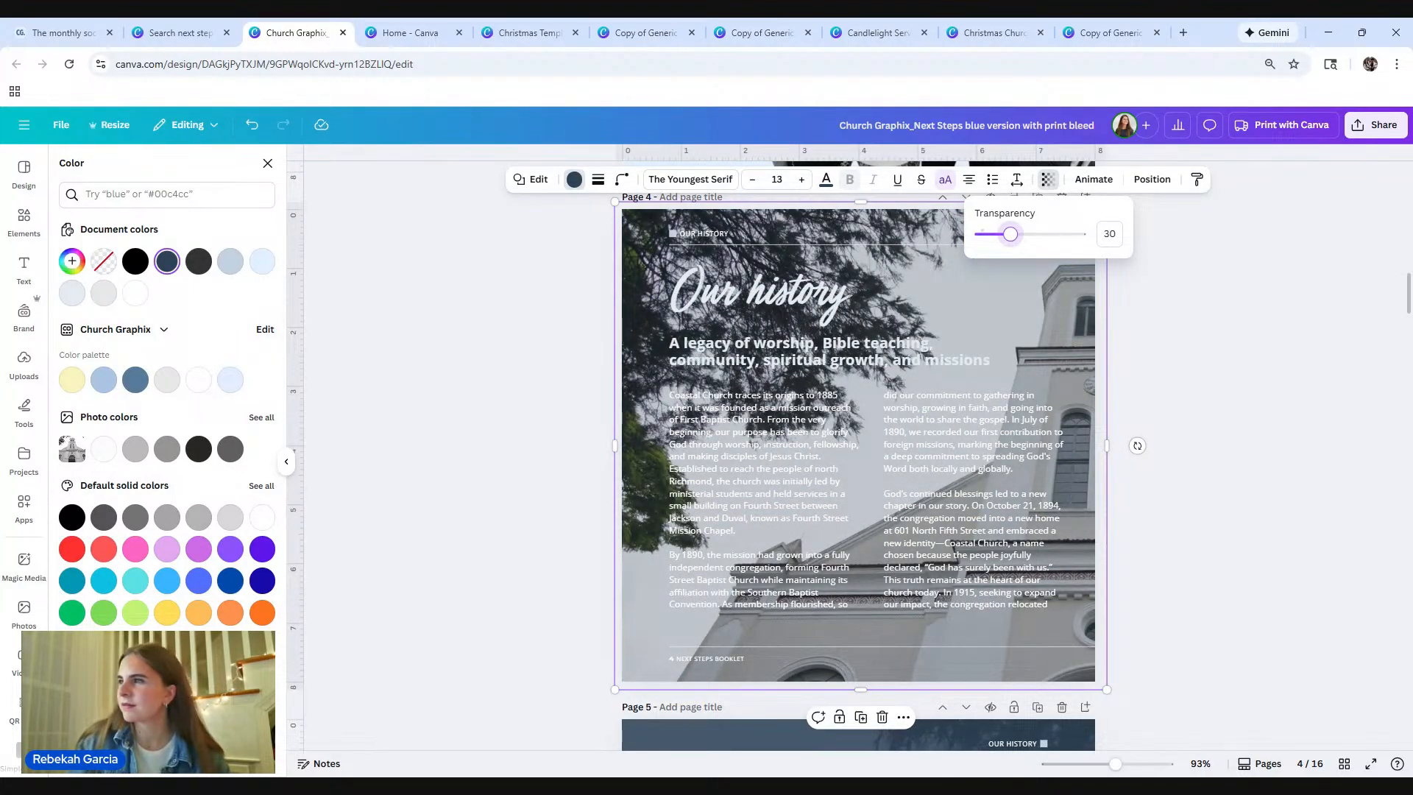
drag(1010, 233, 1068, 263)
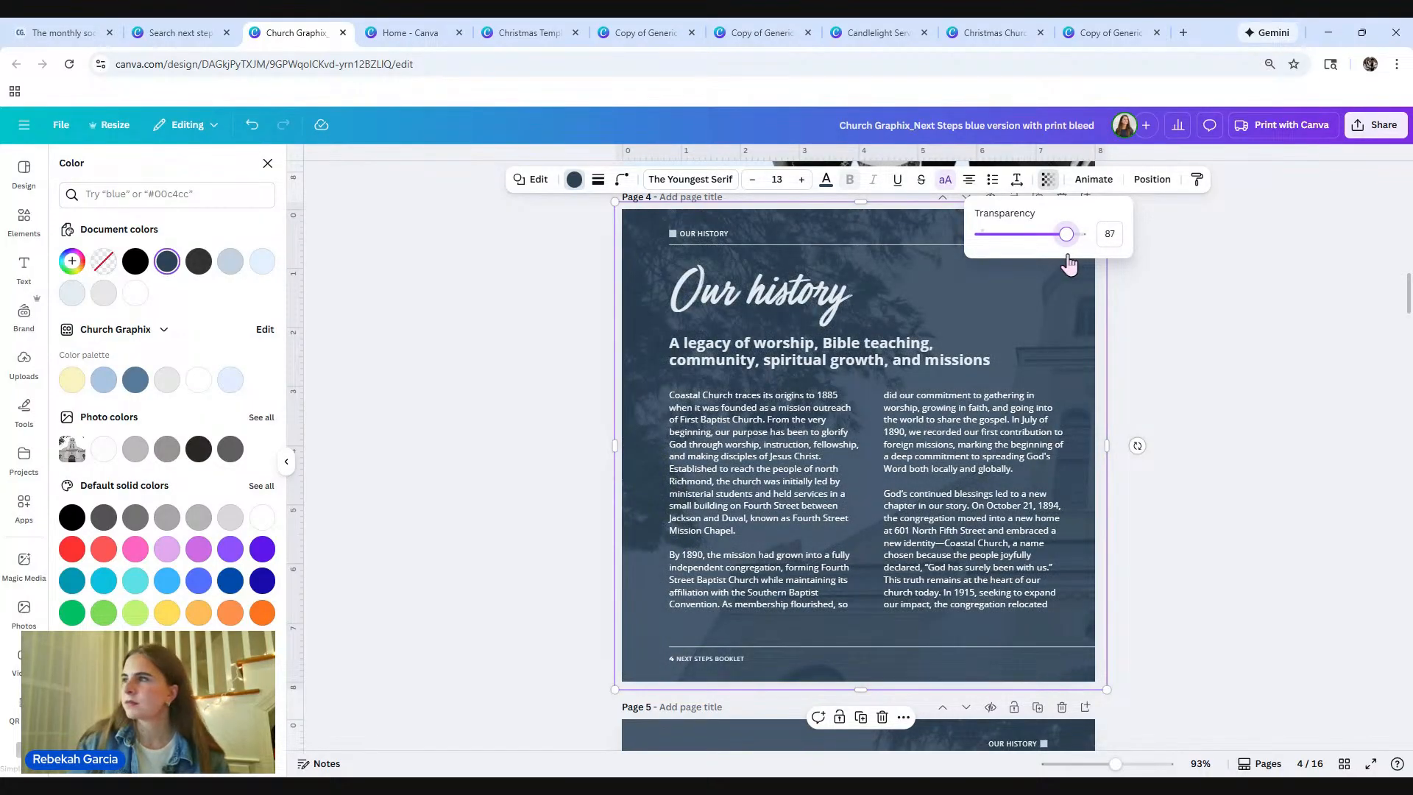
click(1196, 358)
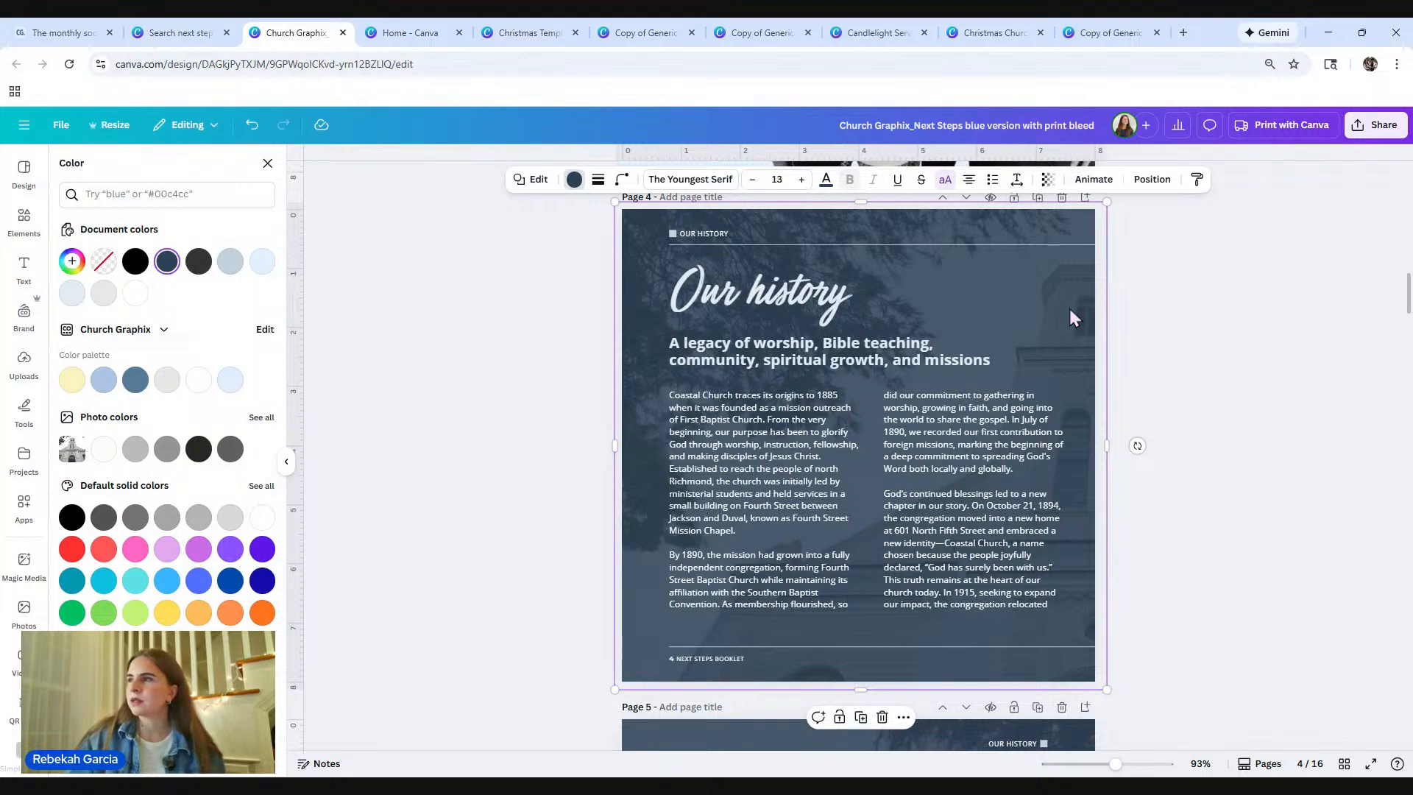
Step: Set the transparency value of the blue overlay on the Our history page to 91
click(1048, 179)
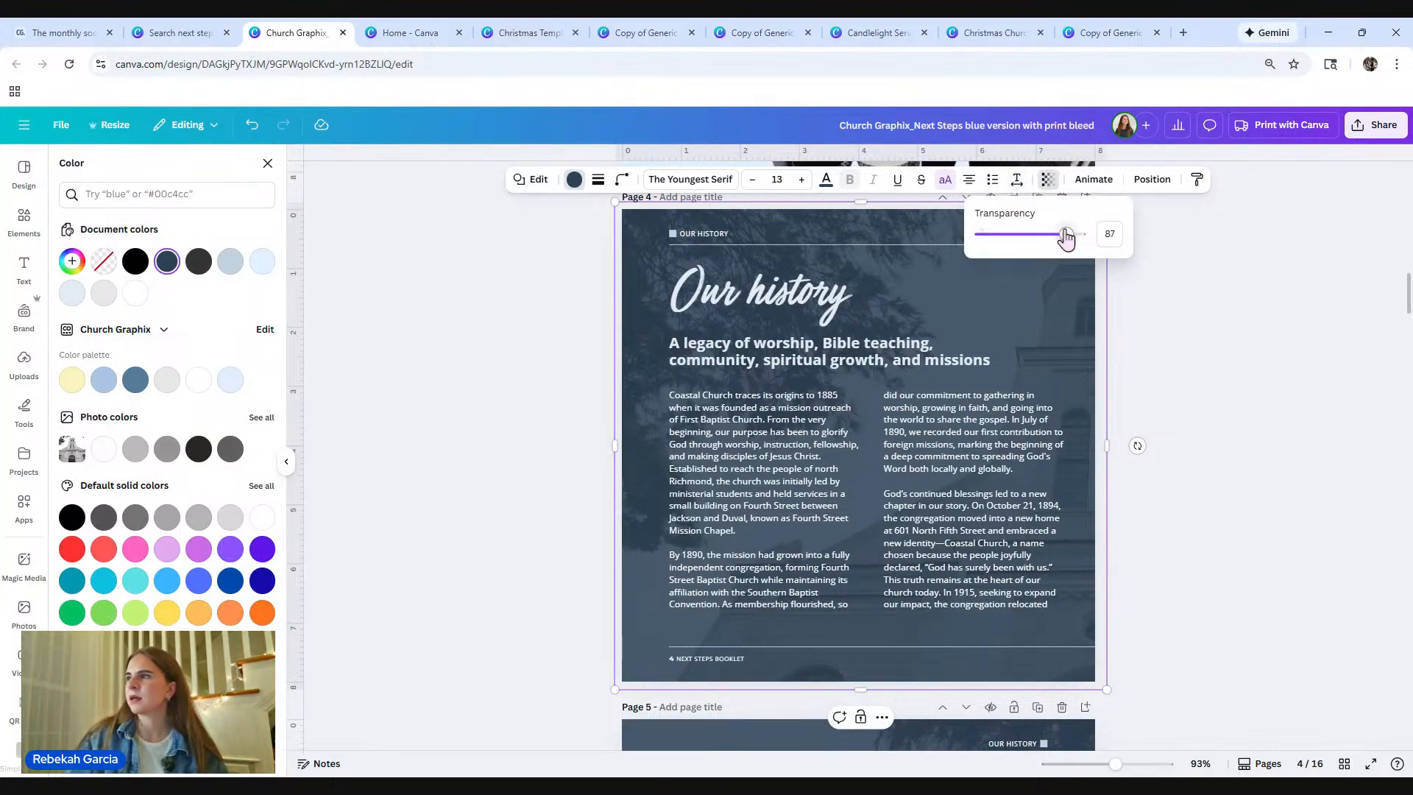
drag(1067, 236, 1072, 237)
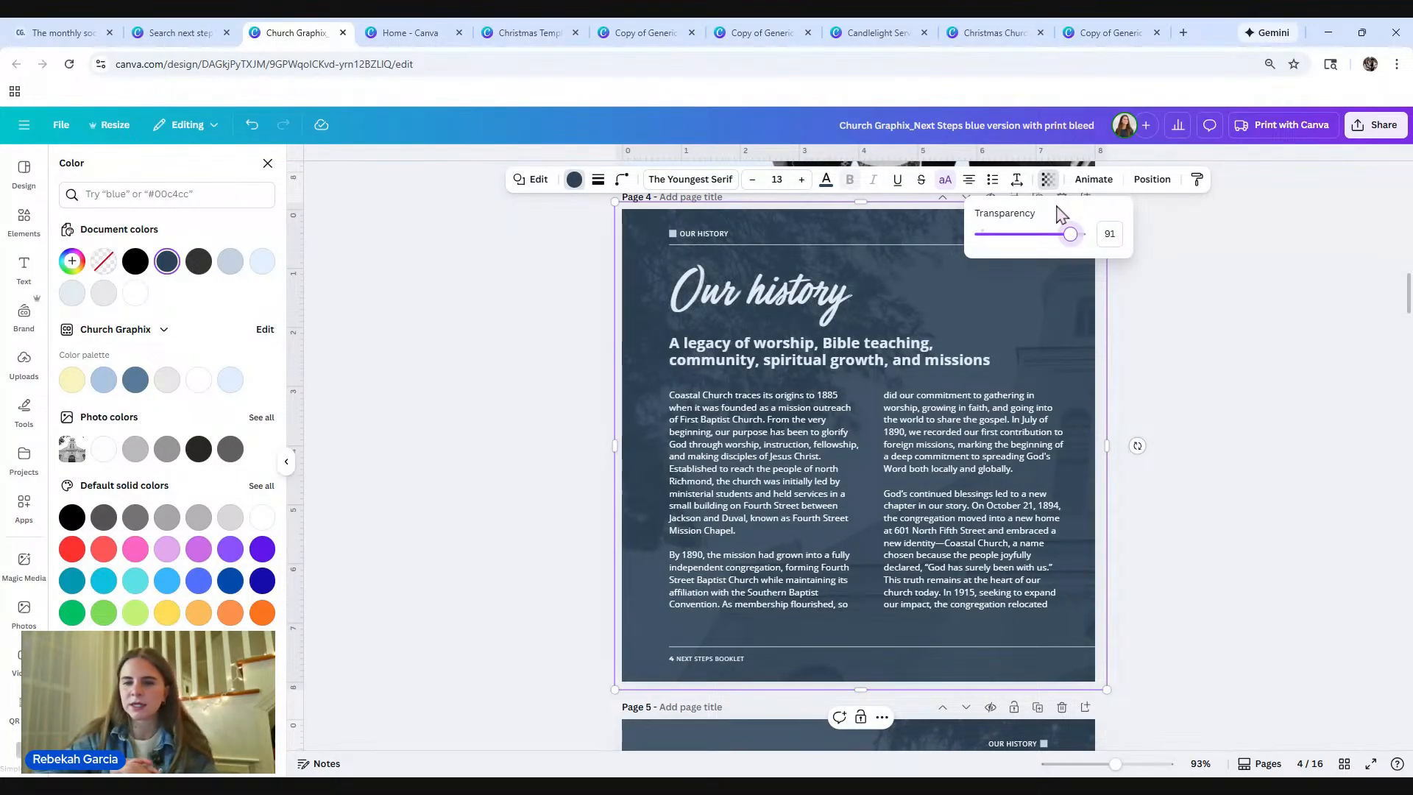
click(1239, 473)
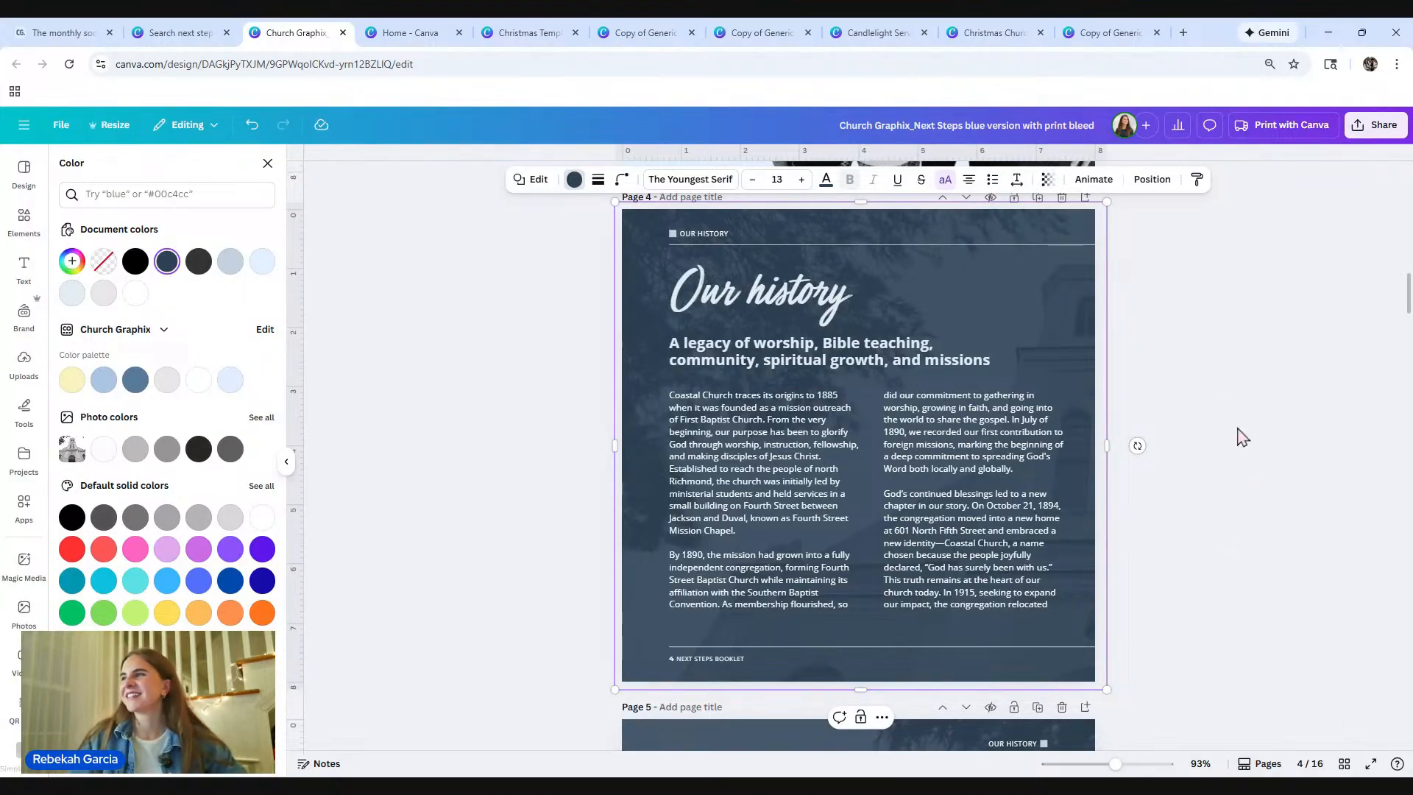
click(1229, 380)
Step: Review the Next Steps cover and display all the booklet's pages as a thumbnail grid
scroll(1227, 378, up, 12)
scroll(1233, 386, up, 6)
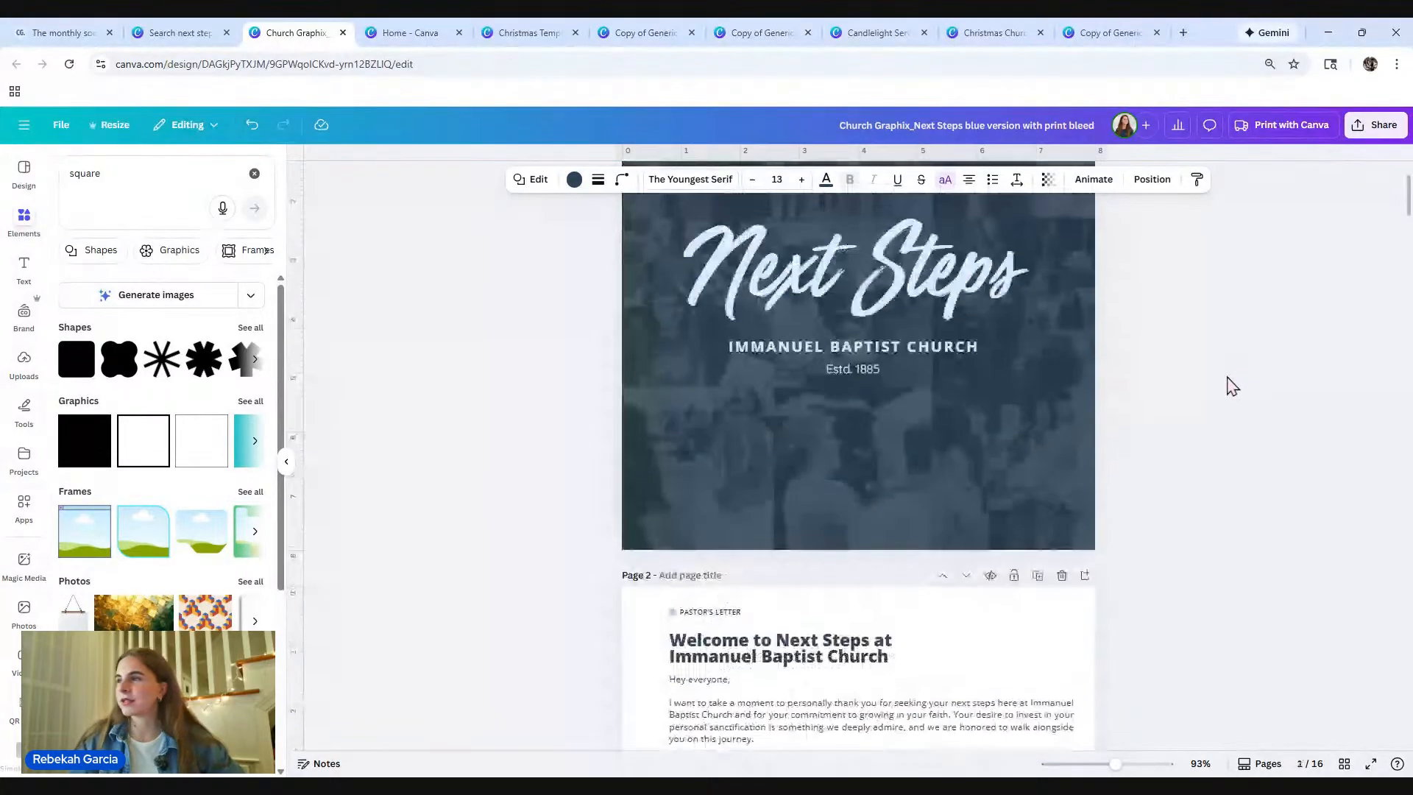
scroll(1233, 385, down, 6)
scroll(1231, 385, up, 6)
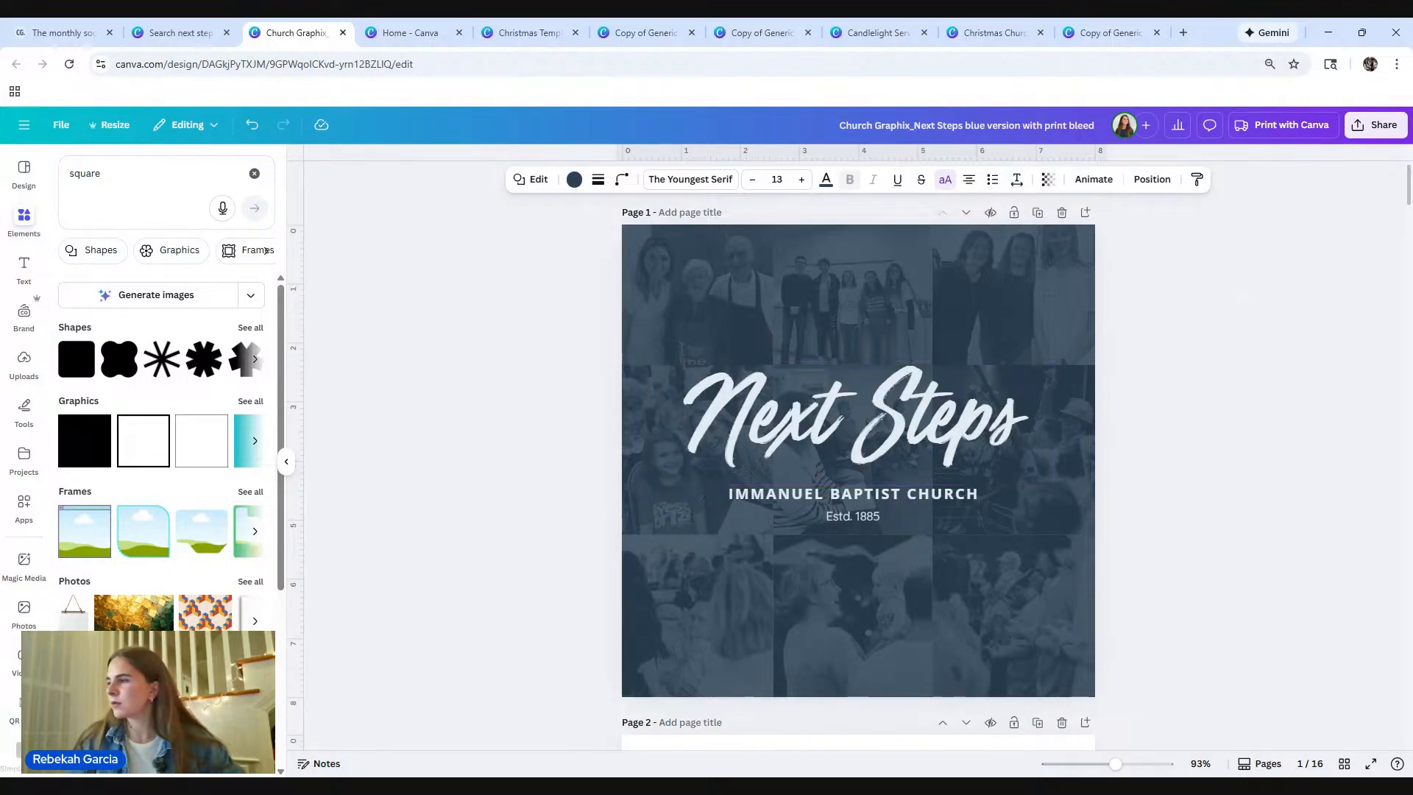
click(1343, 764)
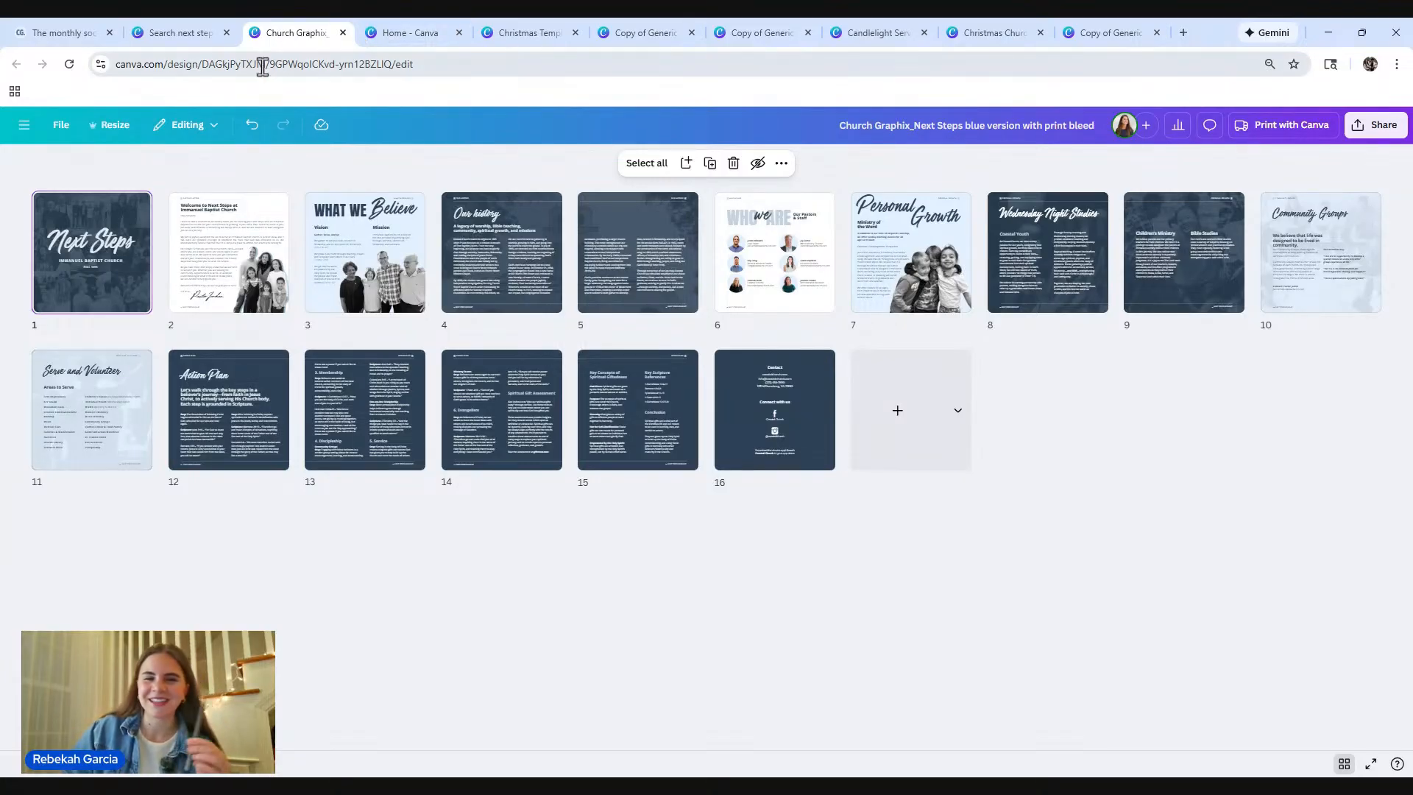
Step: Find the open Copy of Generic Booklet_ChurchGraphix (8 x 10 in) design and go to the pastor's letter on page 3
click(156, 42)
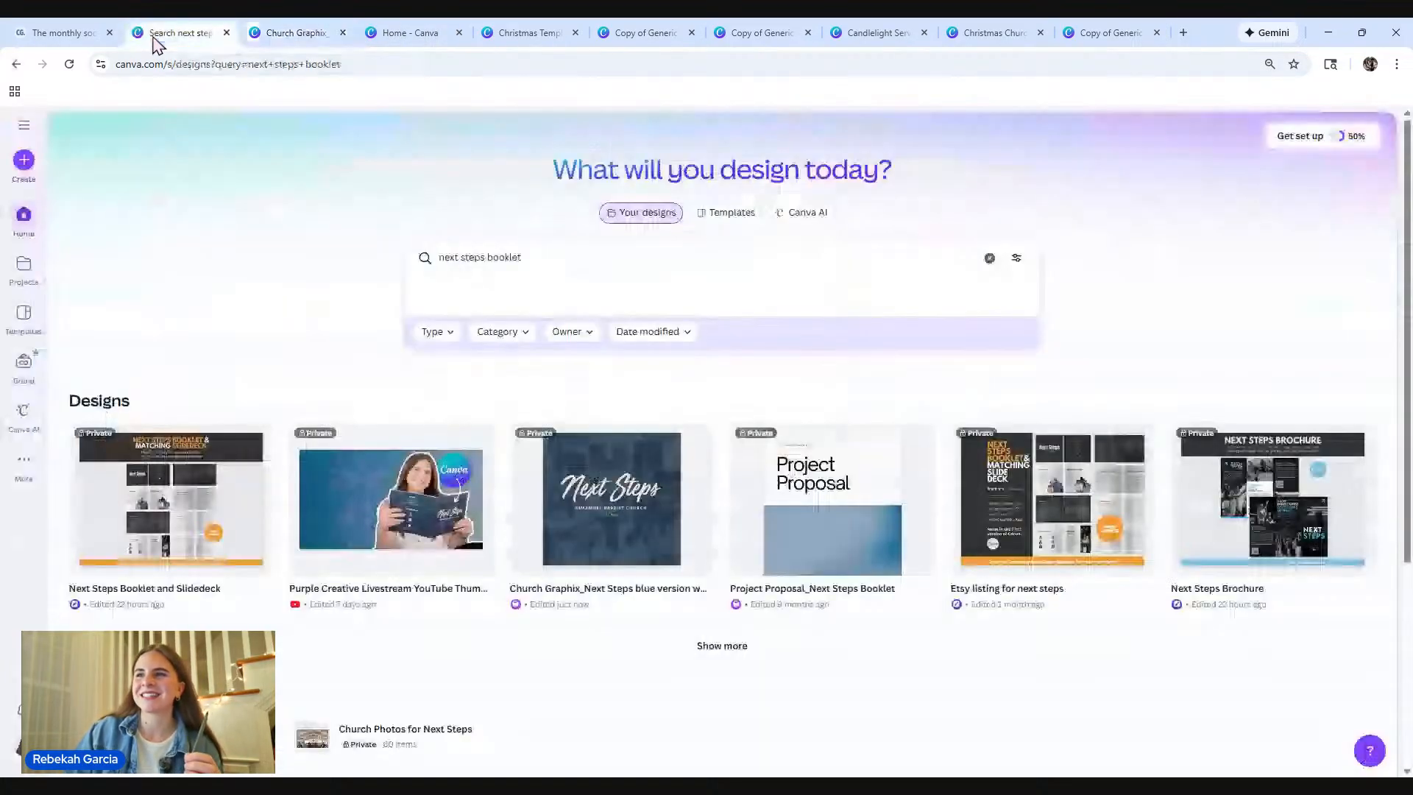
click(429, 37)
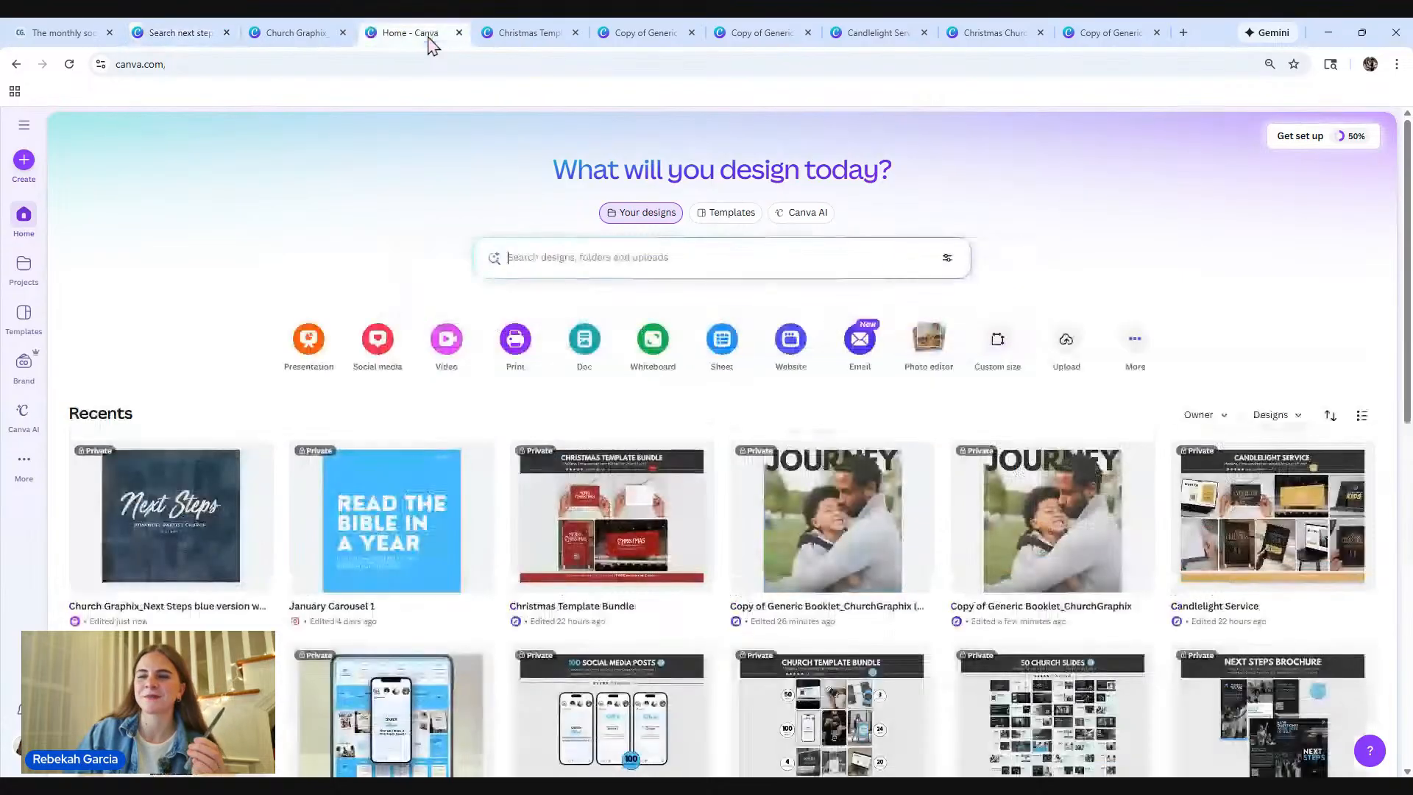
click(506, 40)
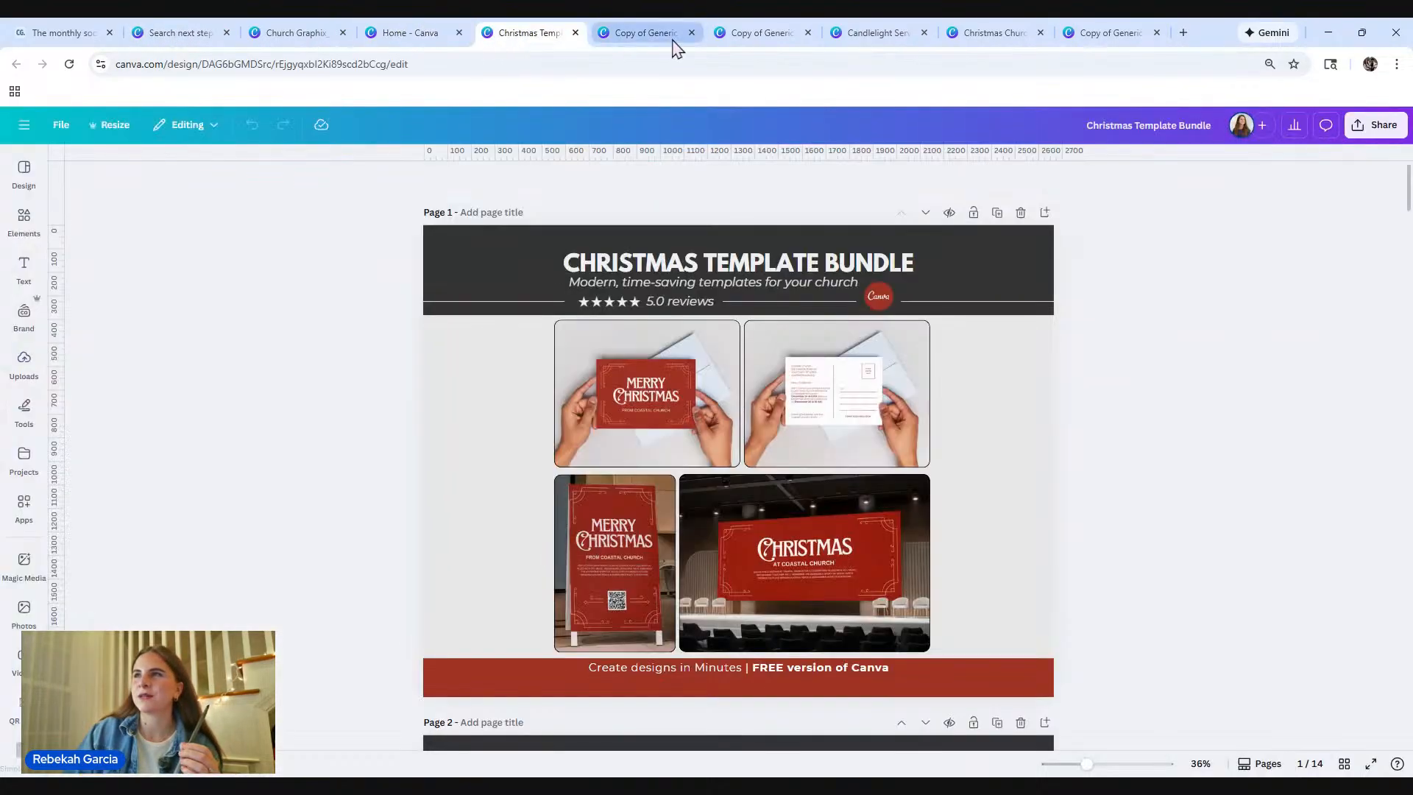
click(666, 43)
click(729, 41)
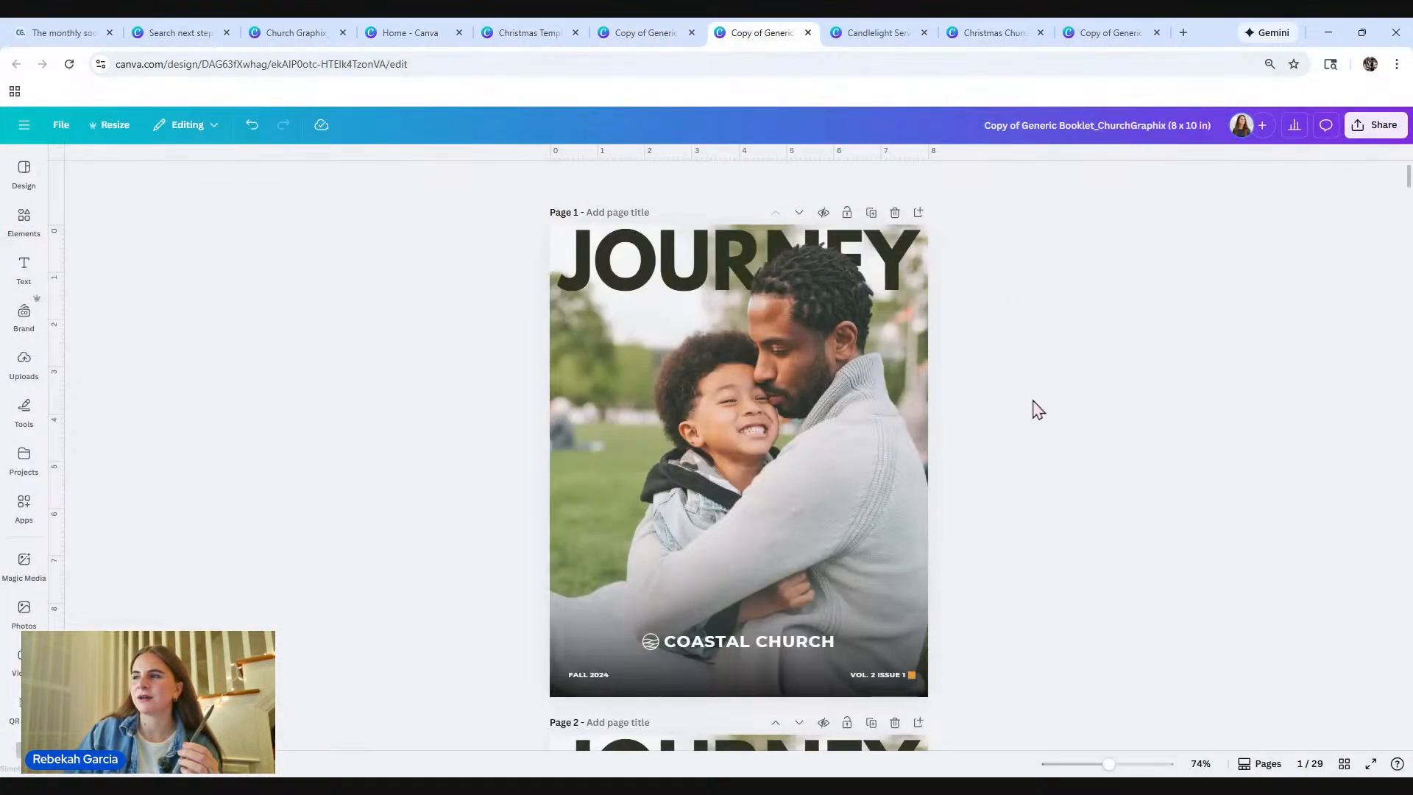
scroll(1030, 423, down, 8)
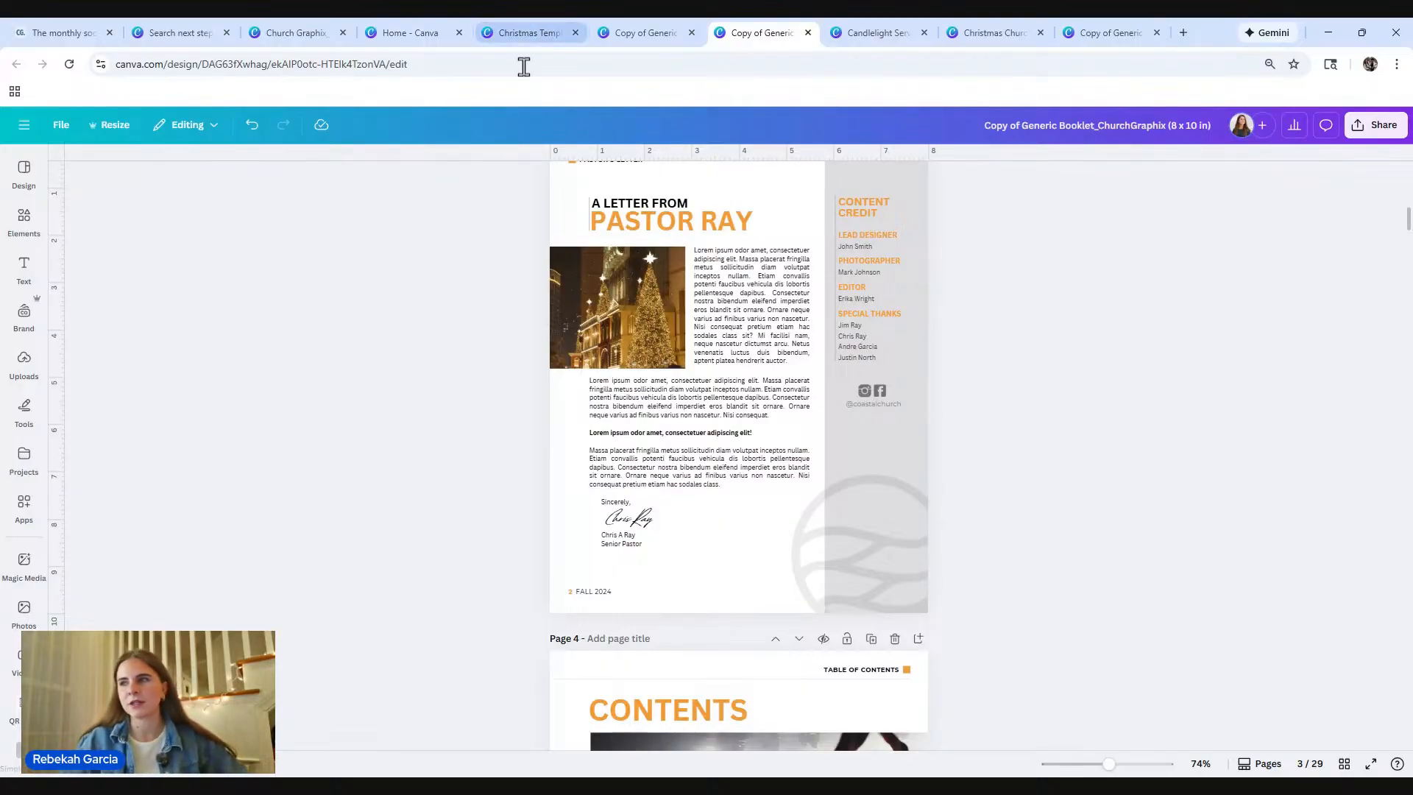
Step: Enlarge the translucent circular wave logo in the lower corner of the pastor's letter page and reposition it running off the page edges
click(858, 576)
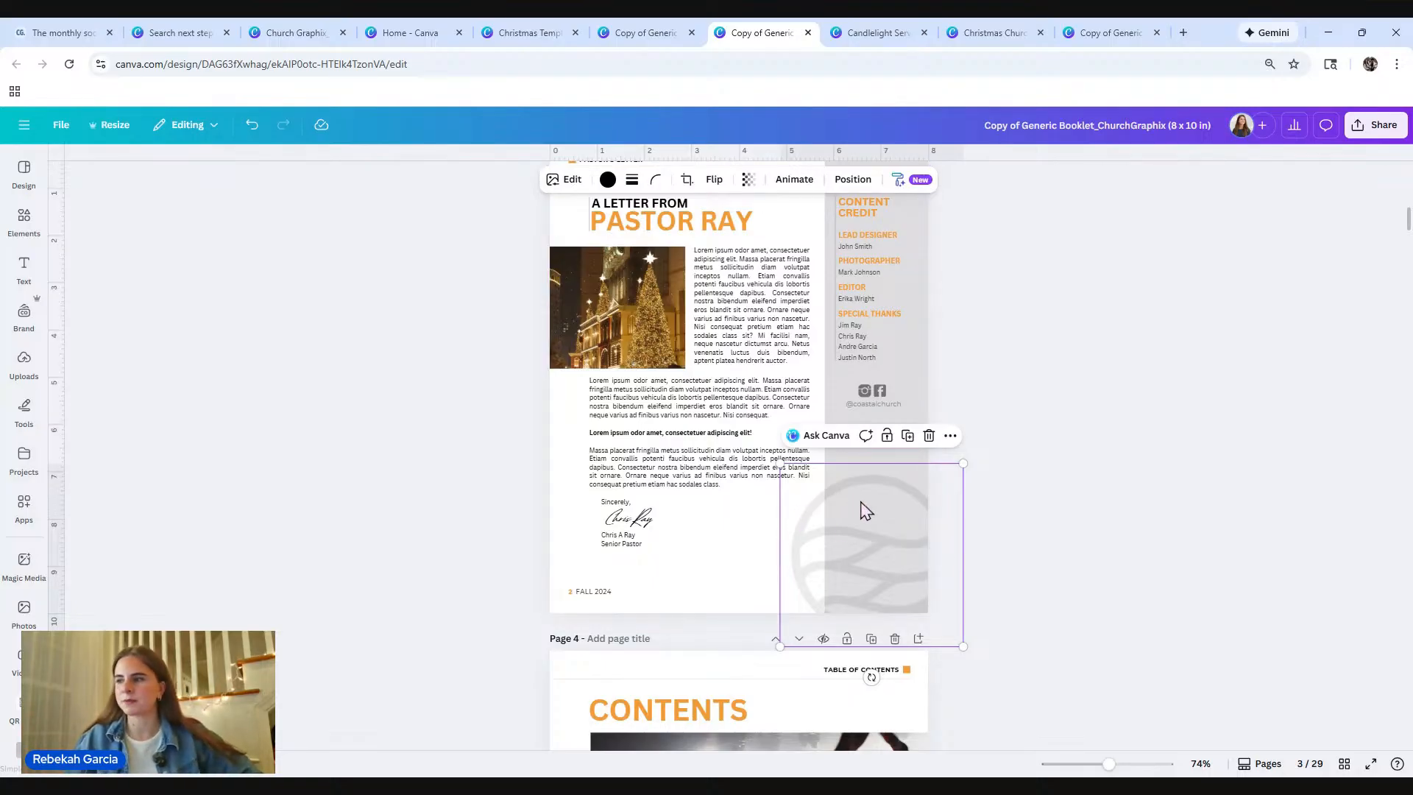
drag(1110, 765, 1143, 766)
scroll(971, 566, down, 2)
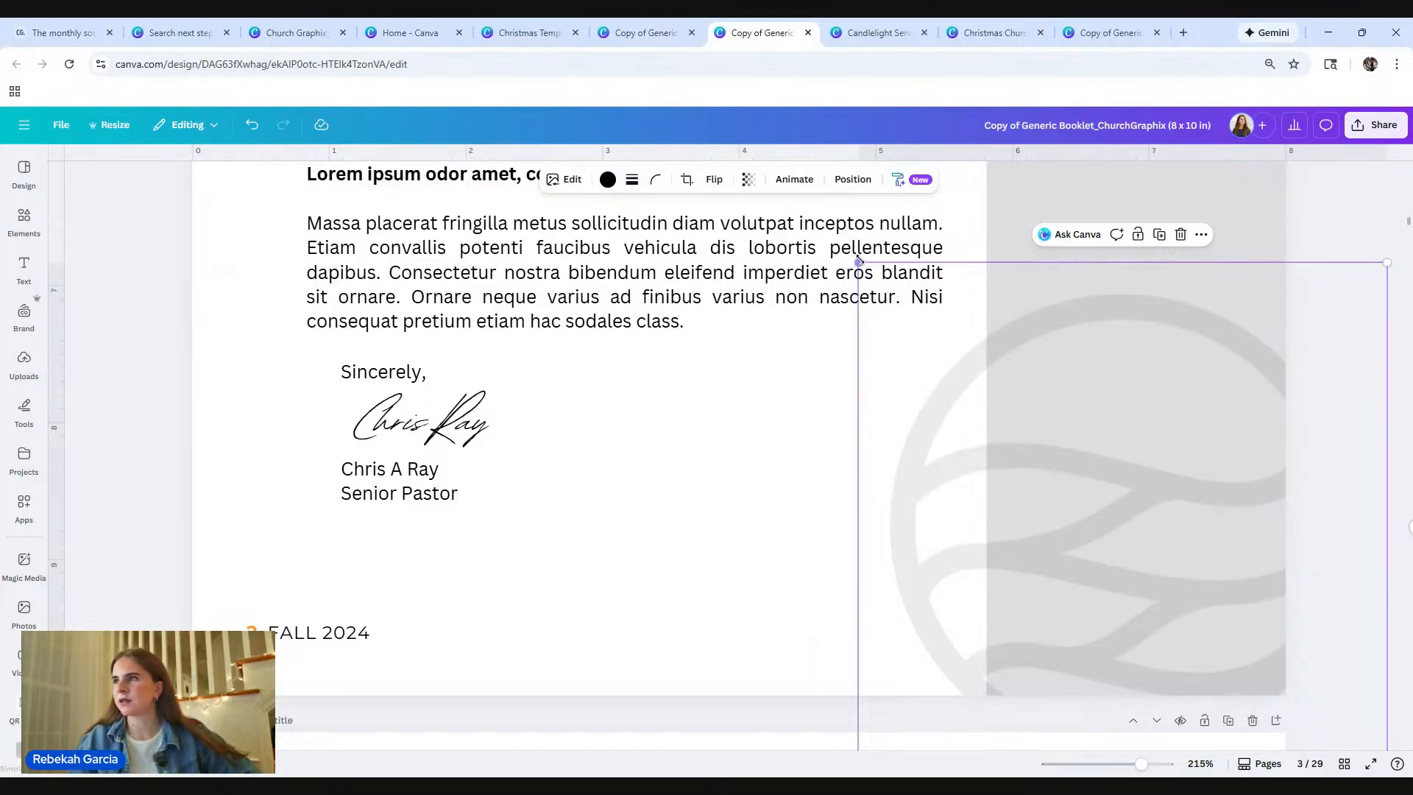
drag(859, 262, 775, 309)
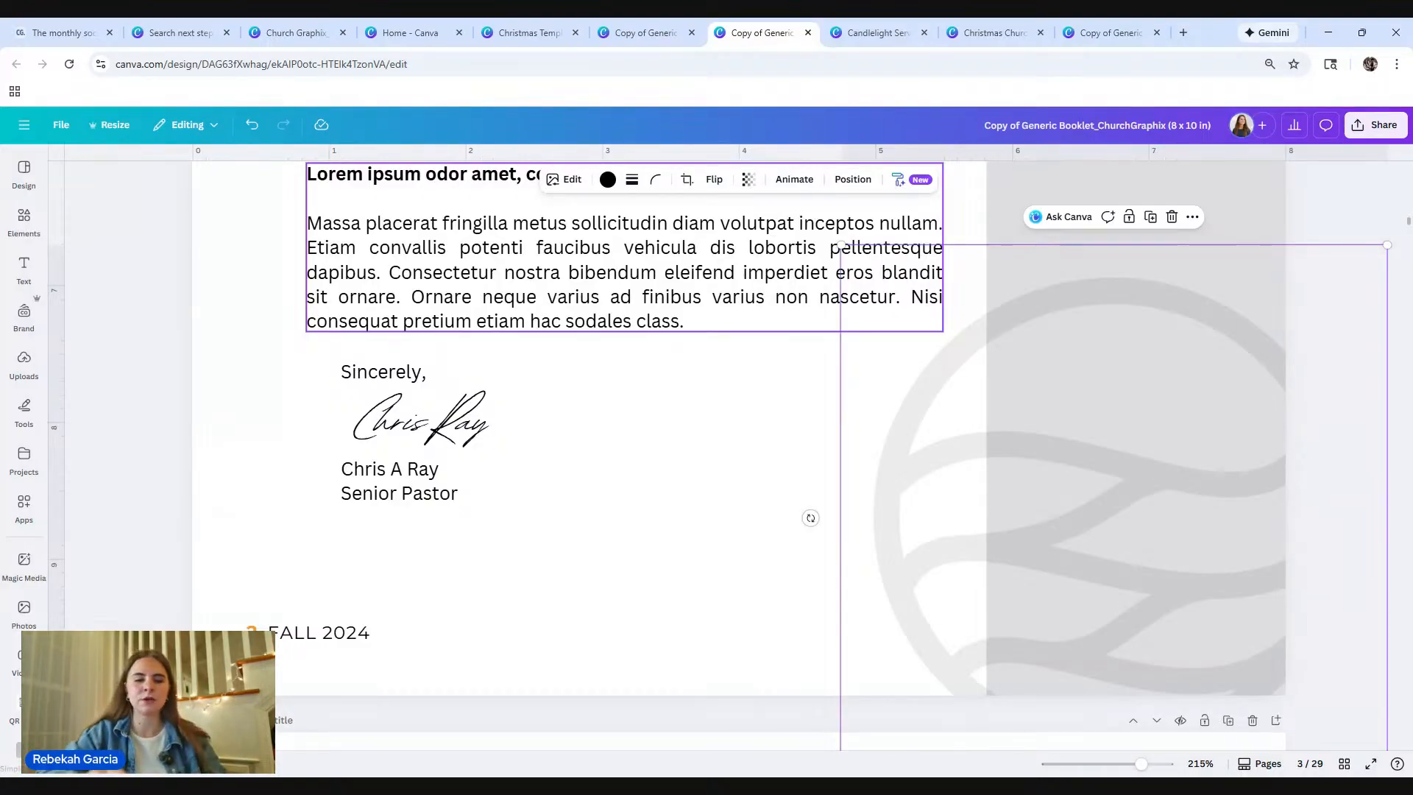
scroll(747, 265, down, 5)
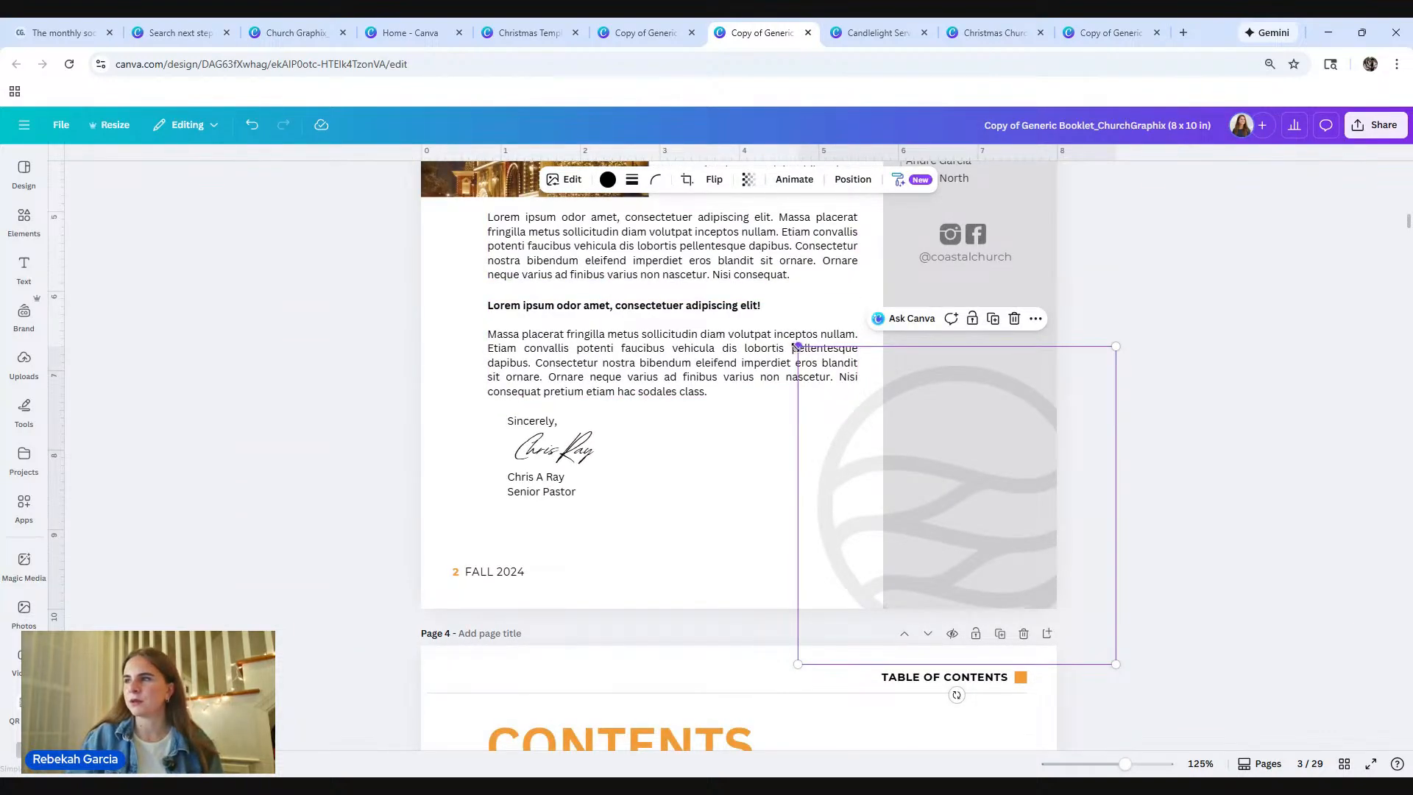
drag(797, 346, 751, 298)
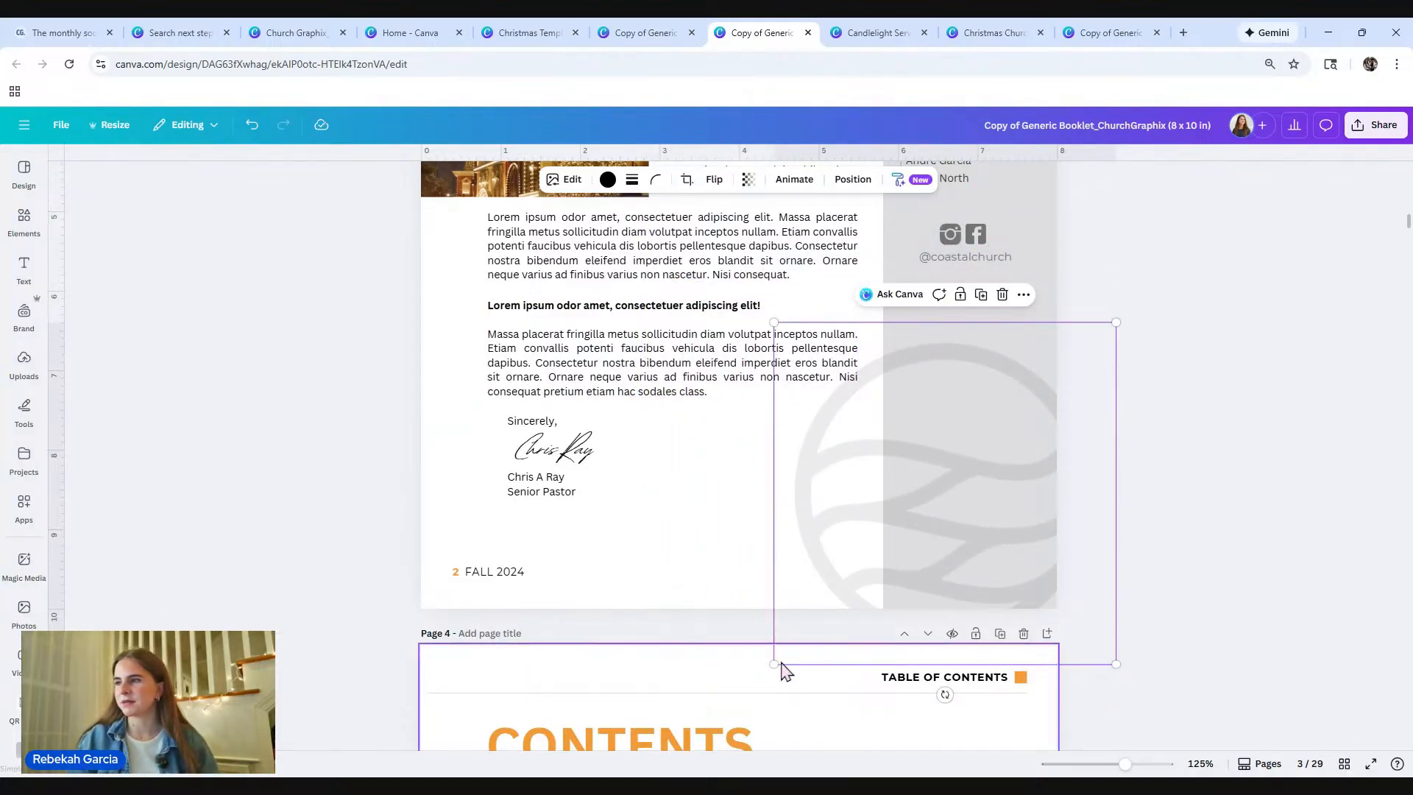
drag(783, 668, 752, 673)
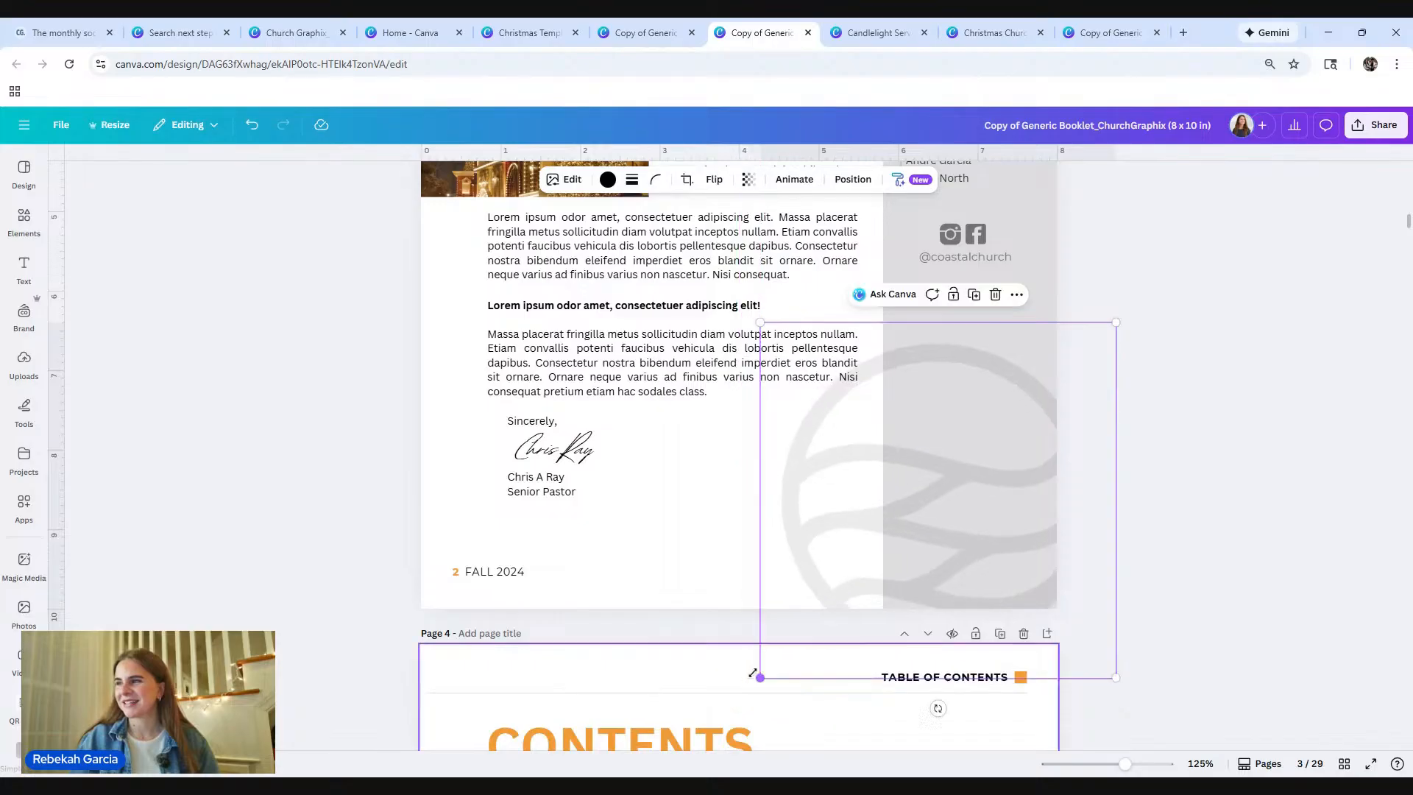
drag(959, 498, 996, 479)
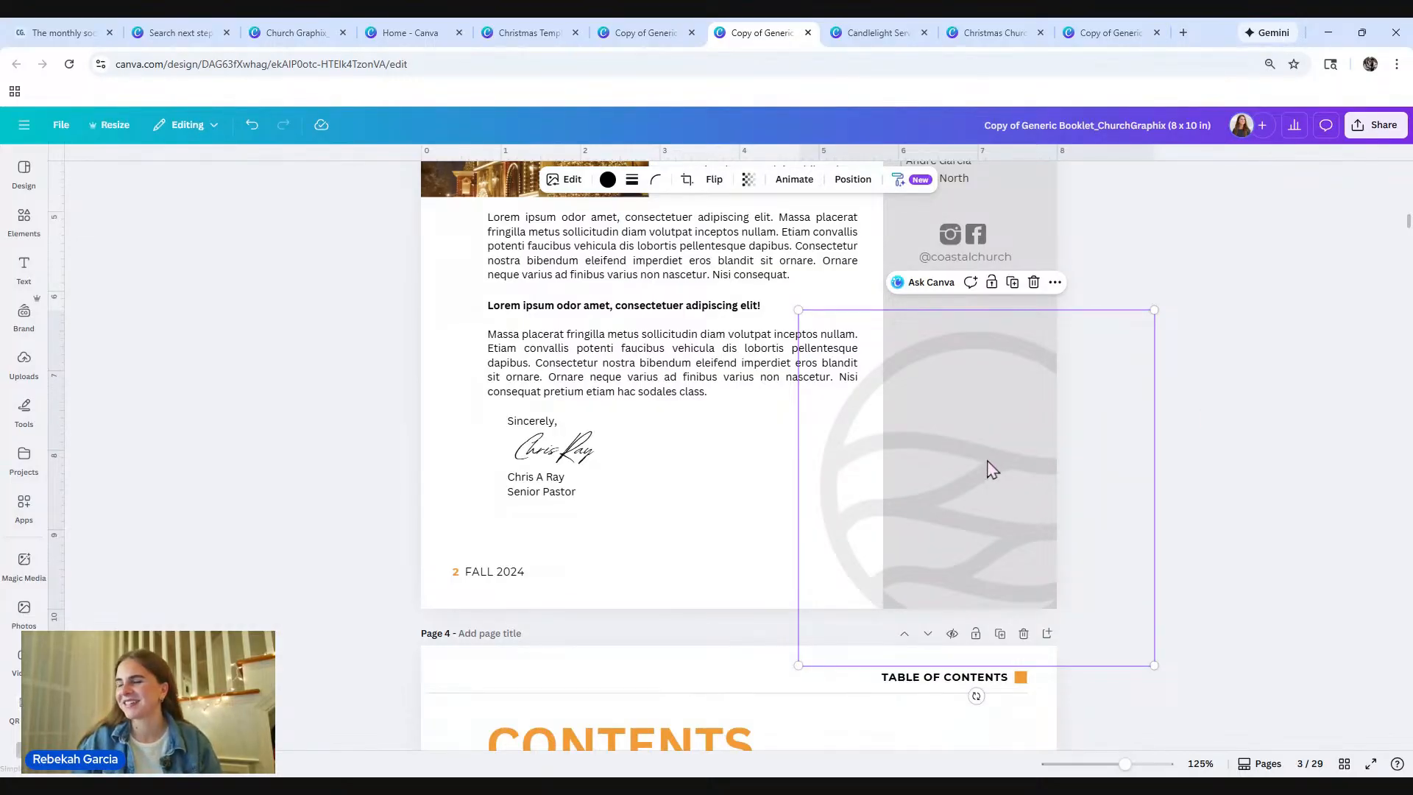
mouse_move(987, 467)
mouse_down()
mouse_move(999, 479)
mouse_move(986, 479)
mouse_up()
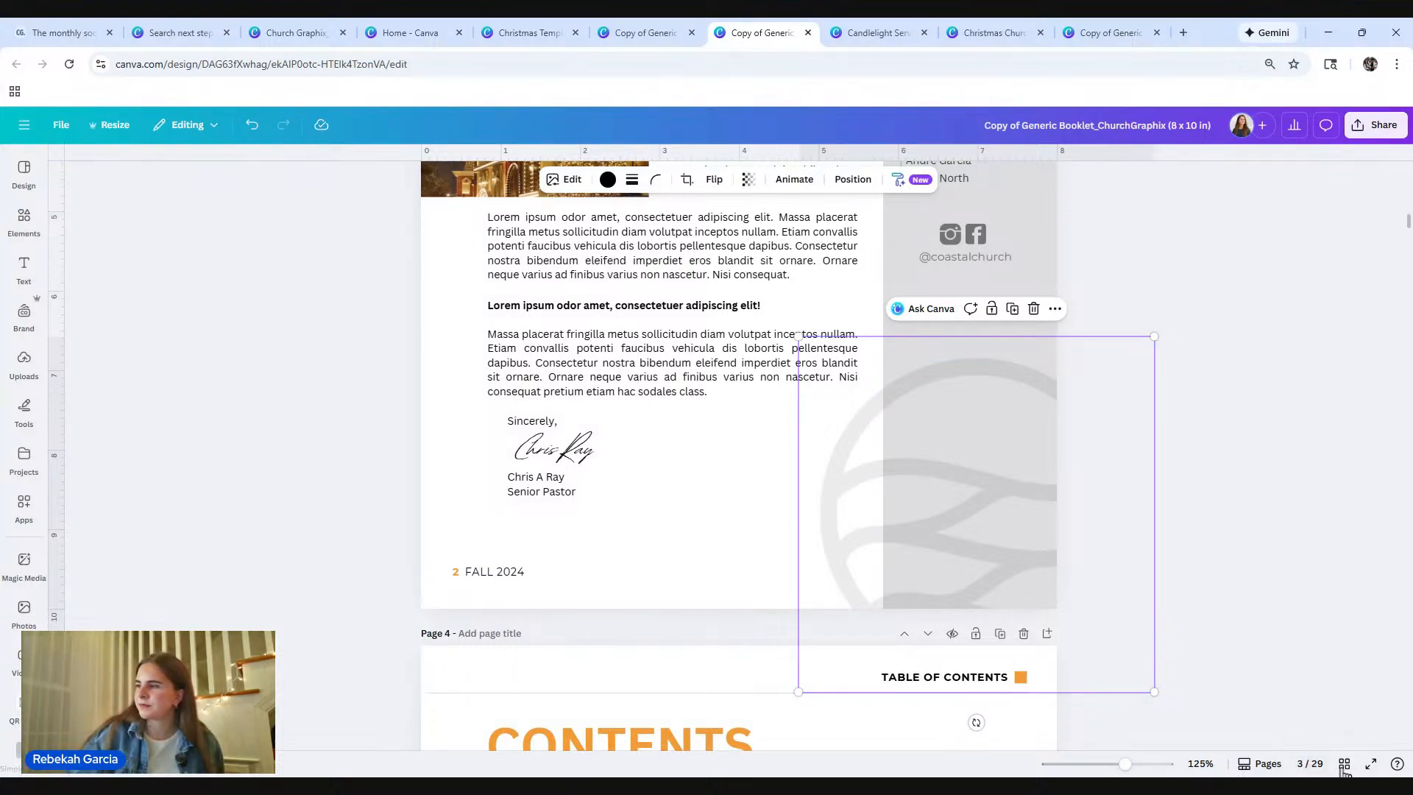
Step: Display the booklet's pages as a thumbnail grid and delete the duplicate Journey cover on page 2
click(1312, 763)
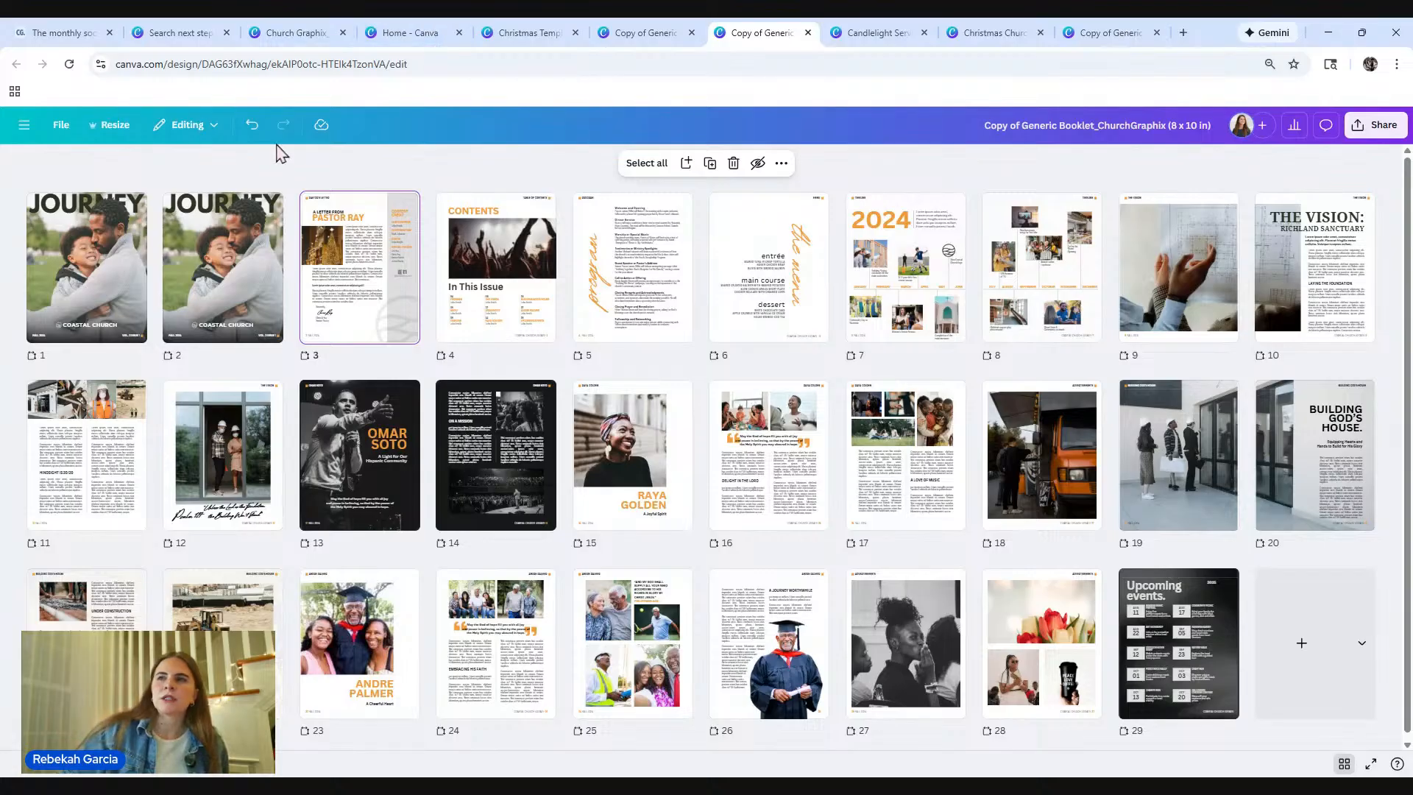
click(232, 254)
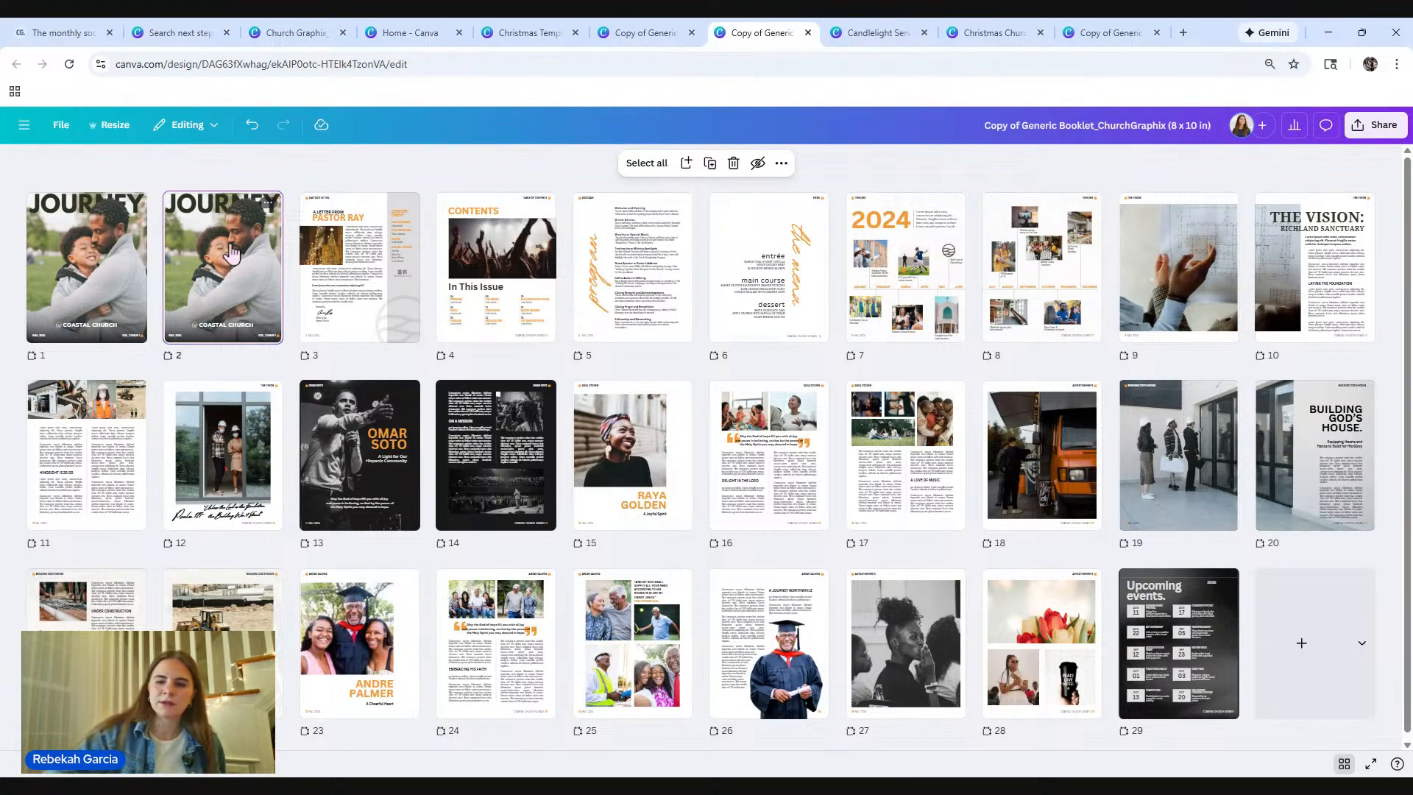
key(Delete)
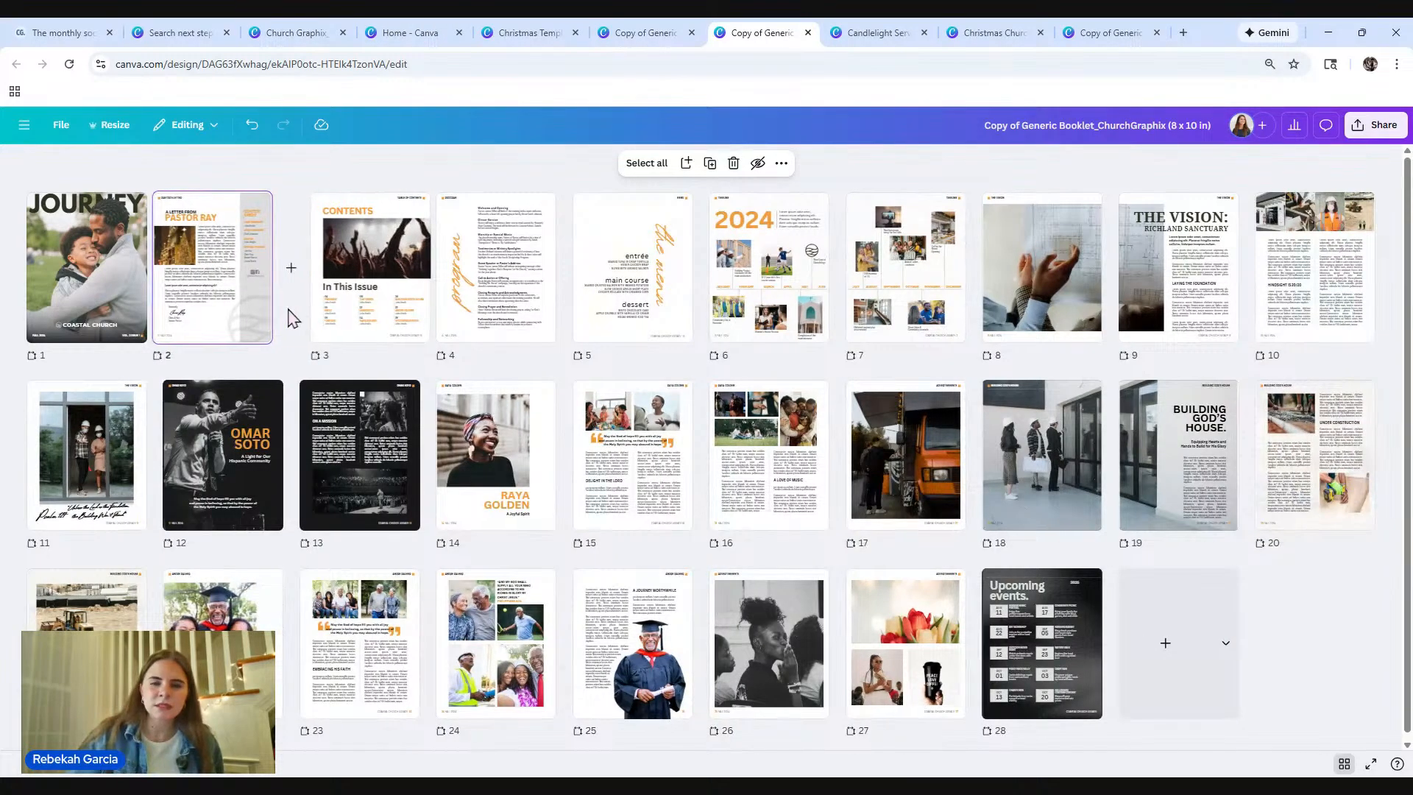